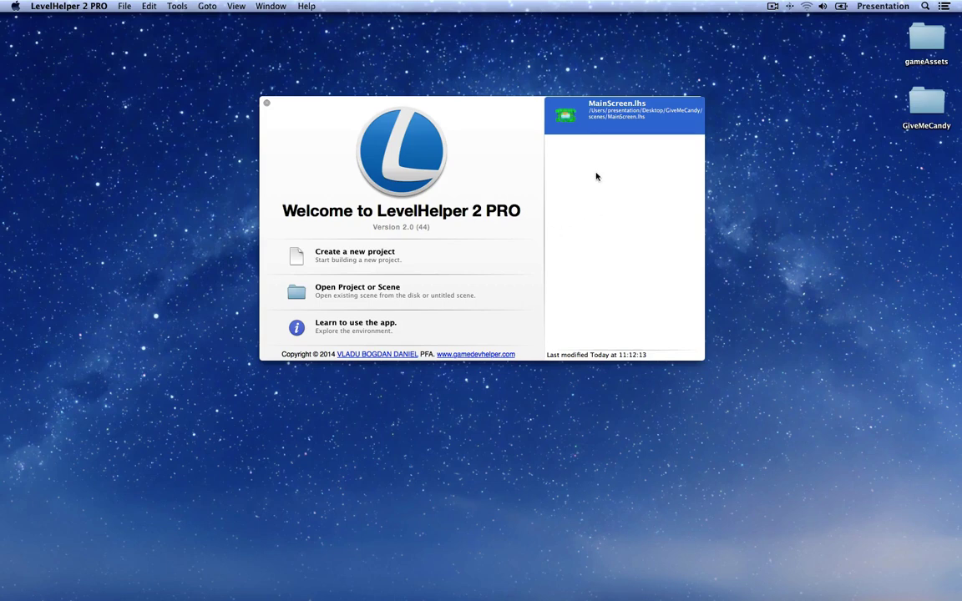
Open MainScreen.lhs from the recent list, widen the window, and open mainScreen.lhss for editing.
double_click(655, 122)
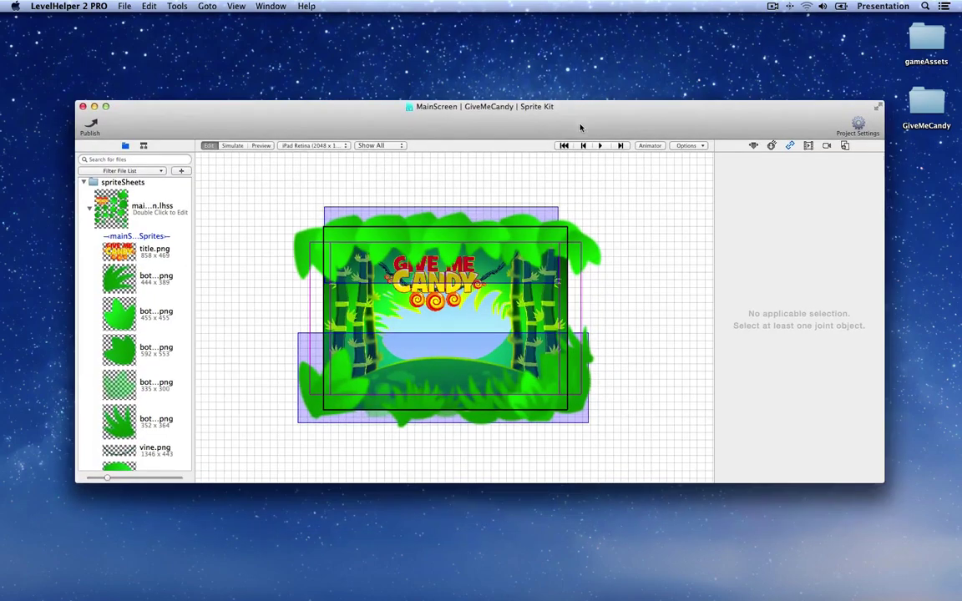
left_click(125, 146)
scroll(121, 227, "up", 3)
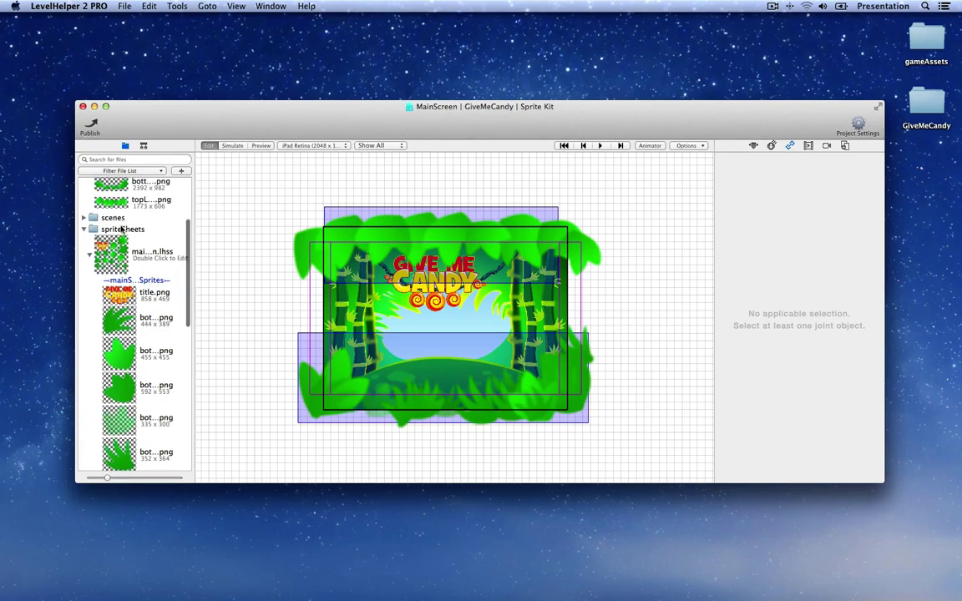
left_click_drag(194, 245, 215, 247)
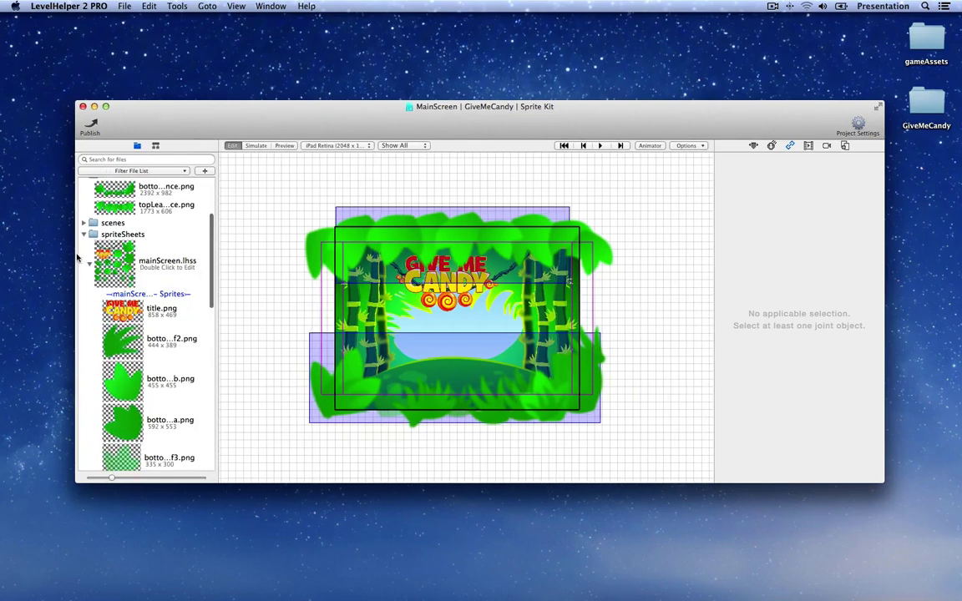
left_click_drag(75, 231, 22, 234)
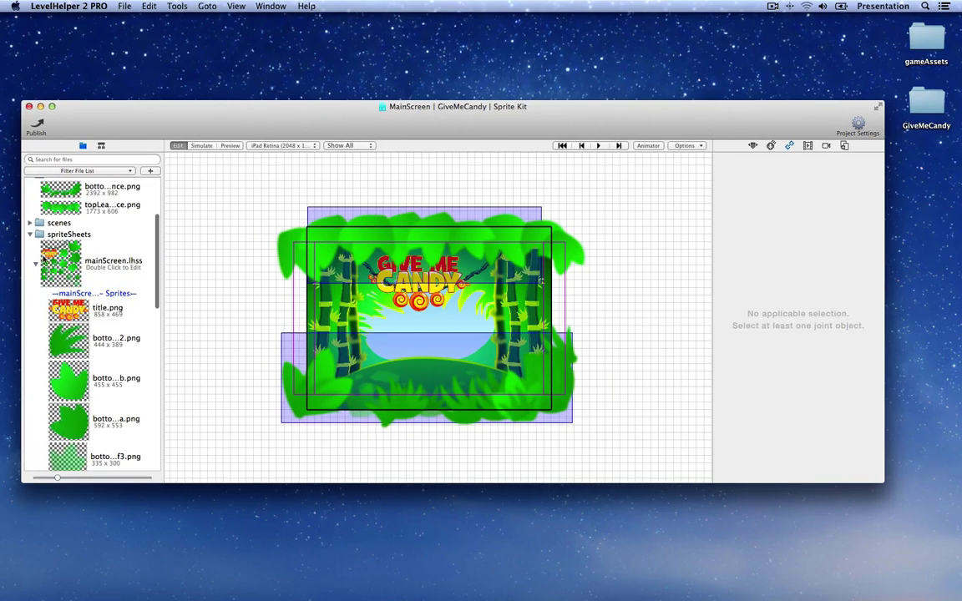
double_click(117, 263)
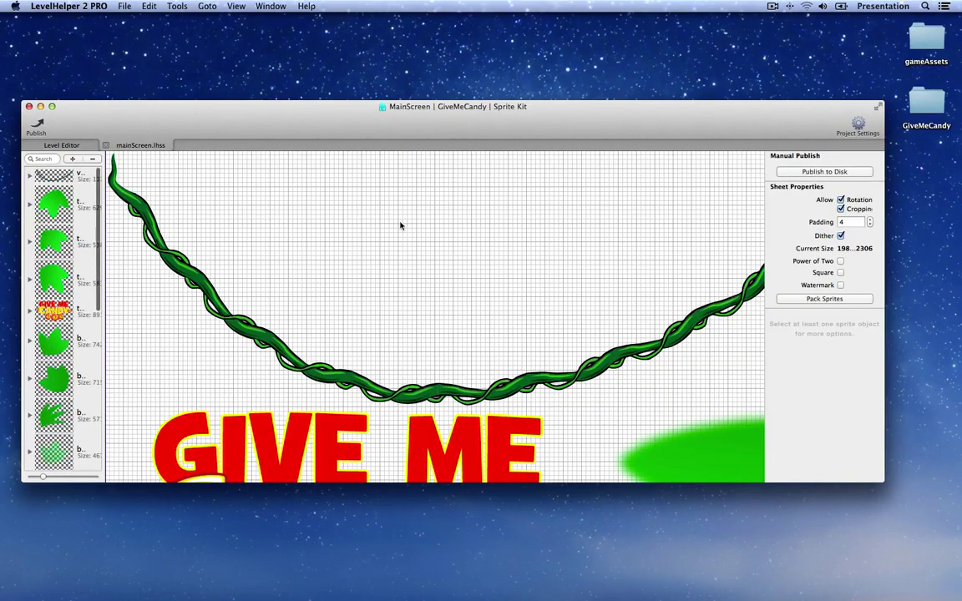
Zoom out on the mainScreen sprite sheet and open the desktop gameAssets folder in Finder.
scroll(402, 224, "down", 5)
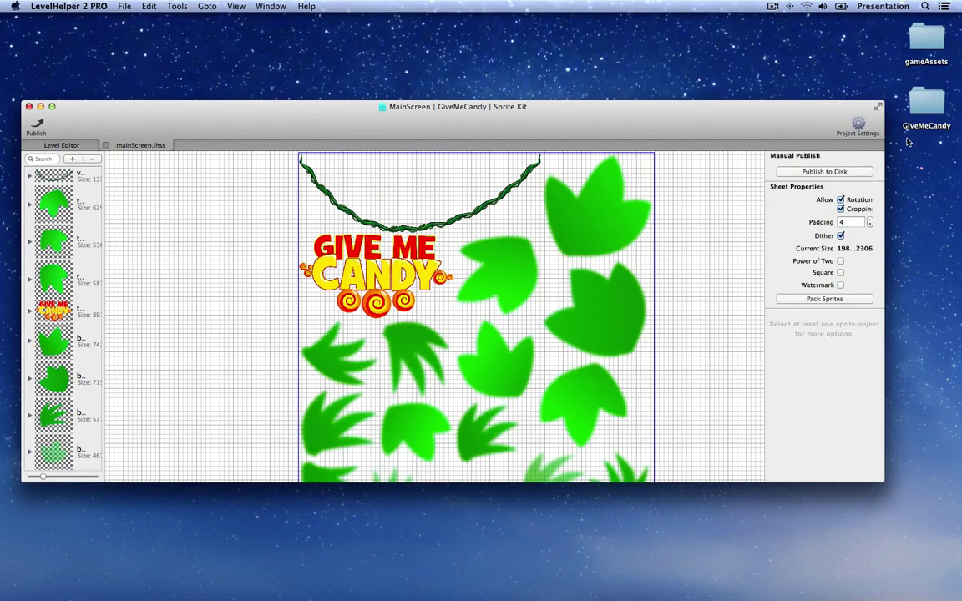
double_click(926, 40)
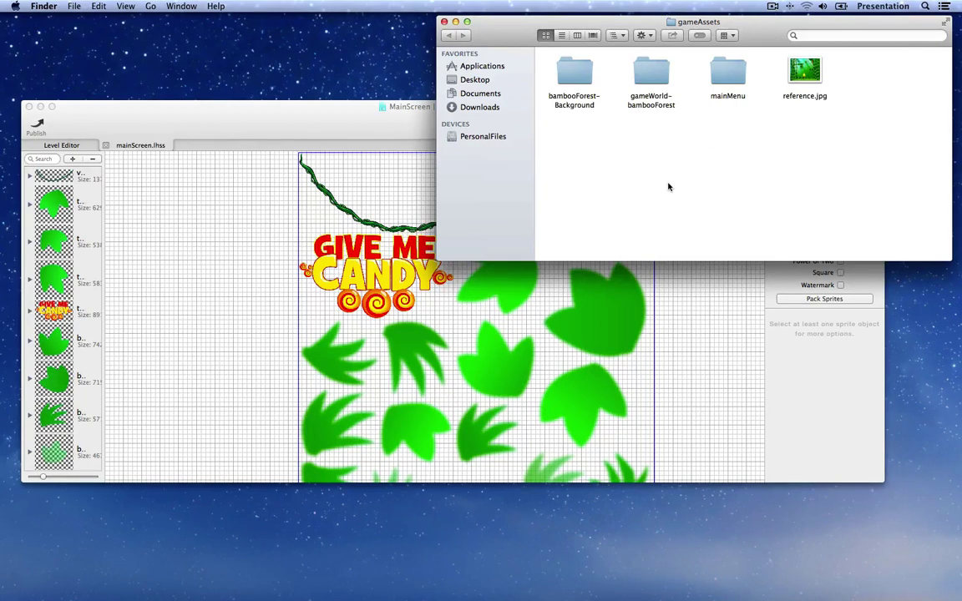
Drag button, buttonFlower, buttonPlayTxt and buttonAboutTxt PNGs from mainMenu into the sprite sheet.
double_click(728, 76)
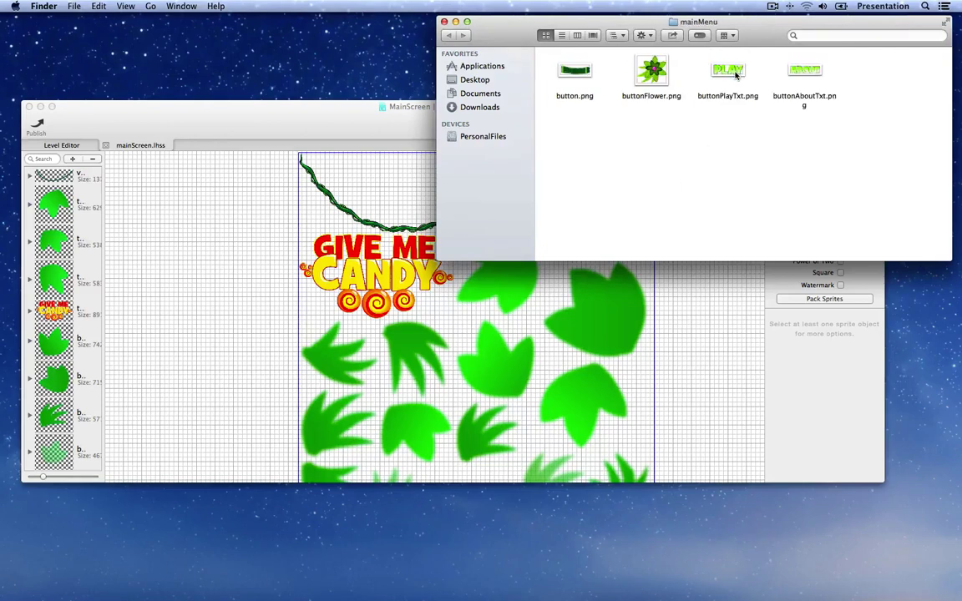
left_click_drag(850, 155, 303, 326)
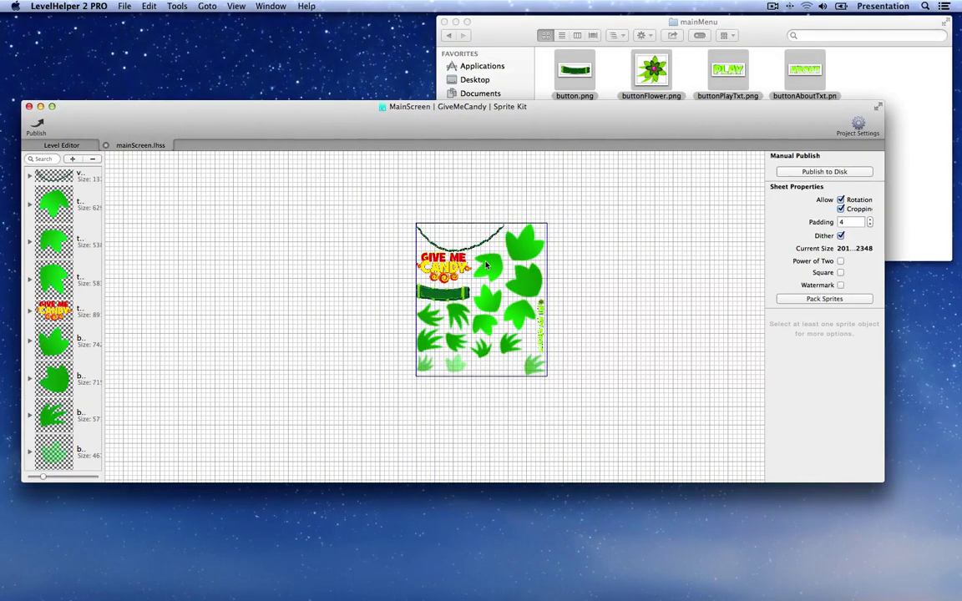
Save the mainScreen sprite sheet with Cmd+S and close its tab.
scroll(524, 320, "up", 3)
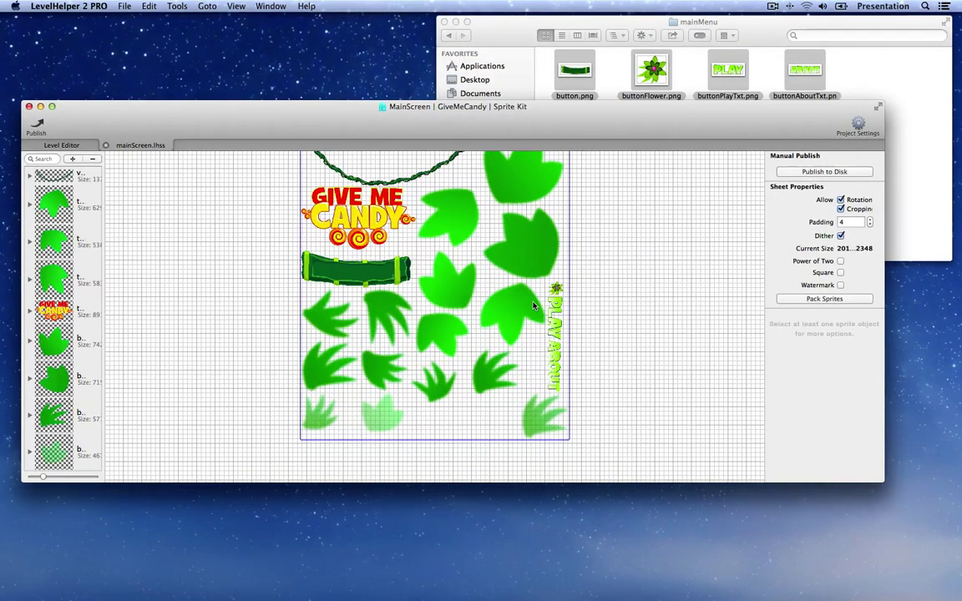
key("super+s")
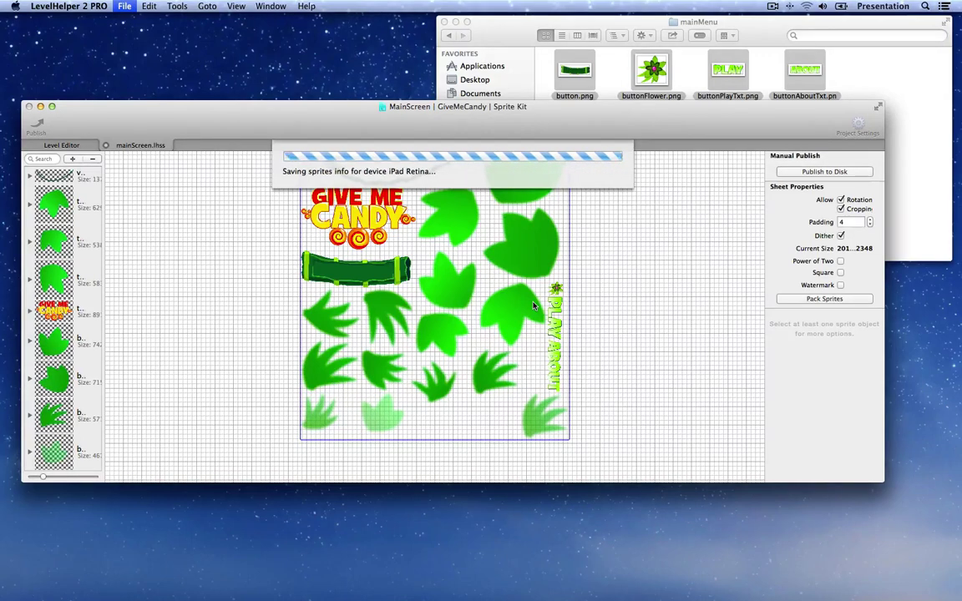
left_click(106, 145)
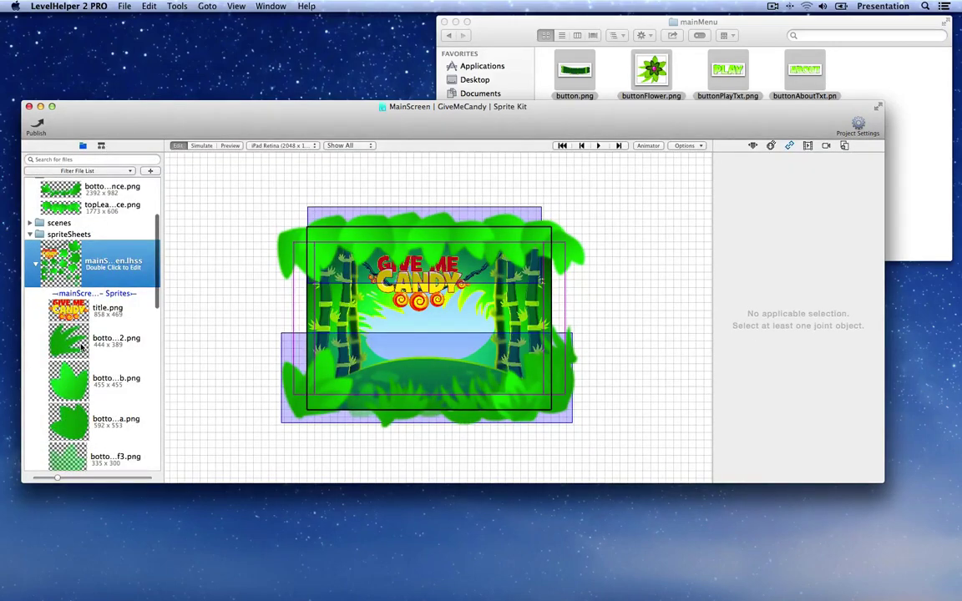
Place the green button sprite and the ABOUT text sprite below it on the canvas.
scroll(77, 331, "down", 3)
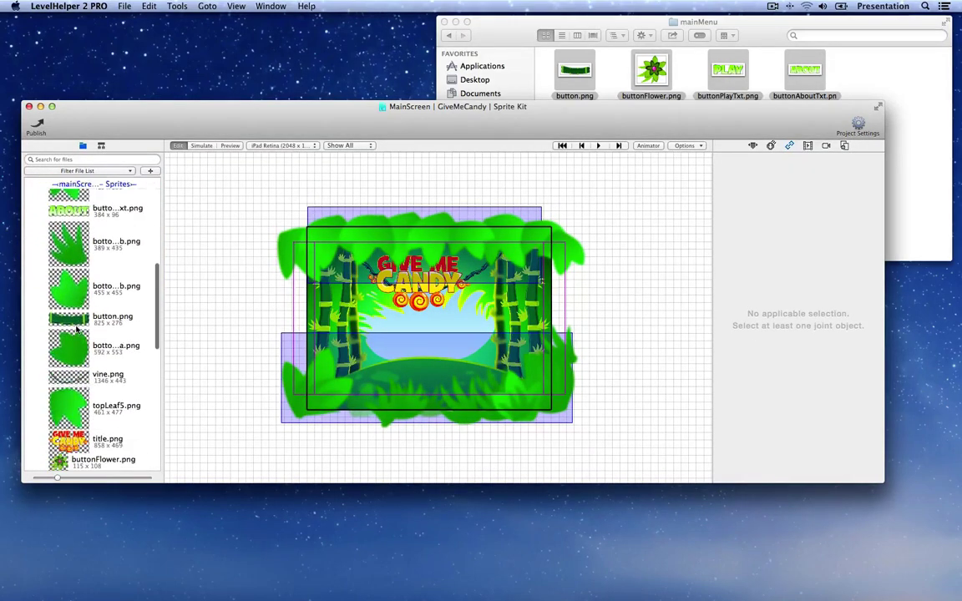
scroll(230, 323, "left", 4)
scroll(233, 323, "left", 4)
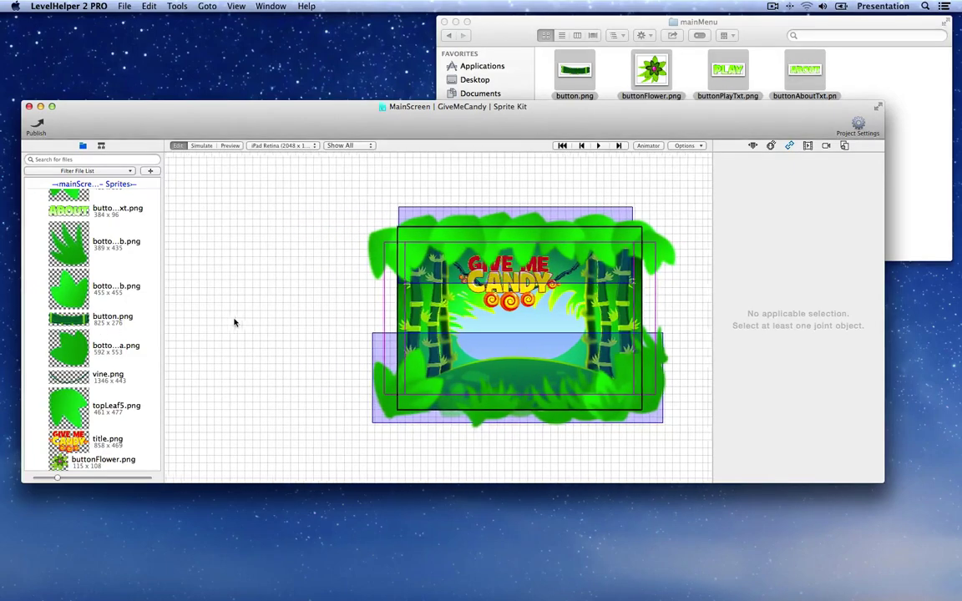
scroll(281, 268, "up", 3)
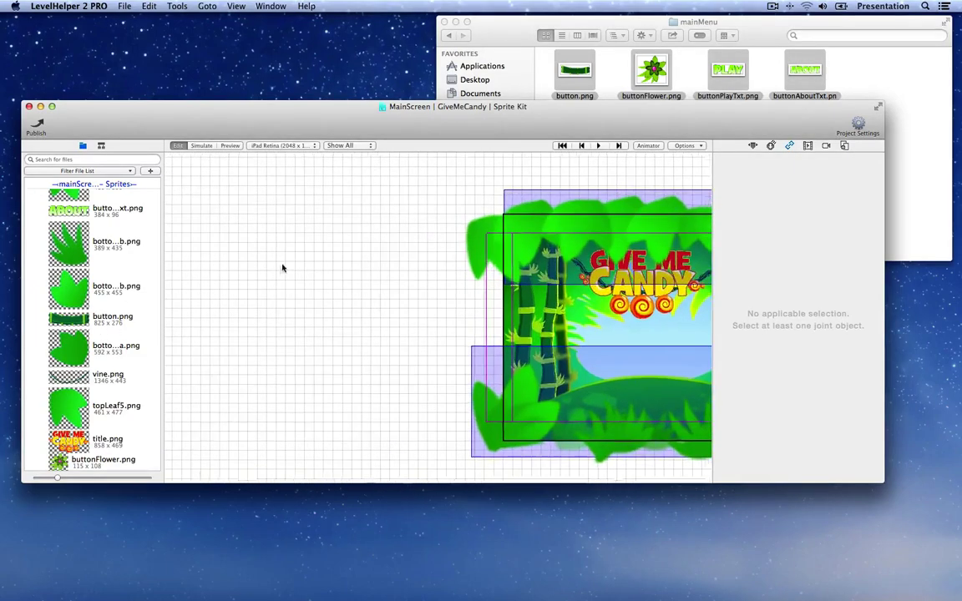
left_click(75, 322)
left_click_drag(75, 321, 331, 249)
left_click_drag(53, 205, 331, 314)
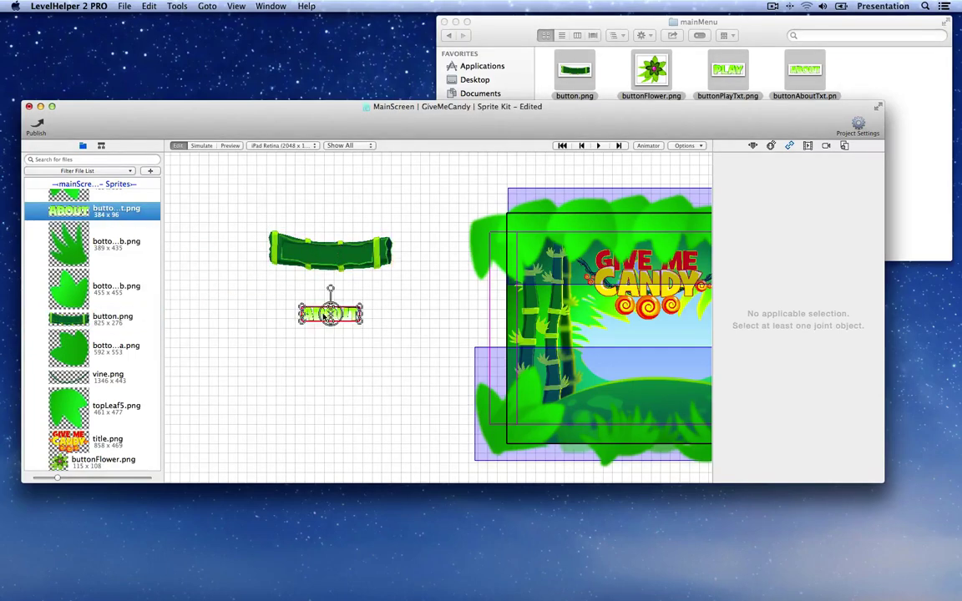
Place the buttonFlower sprite and the PLAY text sprite below it.
scroll(70, 417, "down", 3)
left_click_drag(59, 345, 313, 350)
scroll(91, 392, "down", 6)
left_click(66, 451)
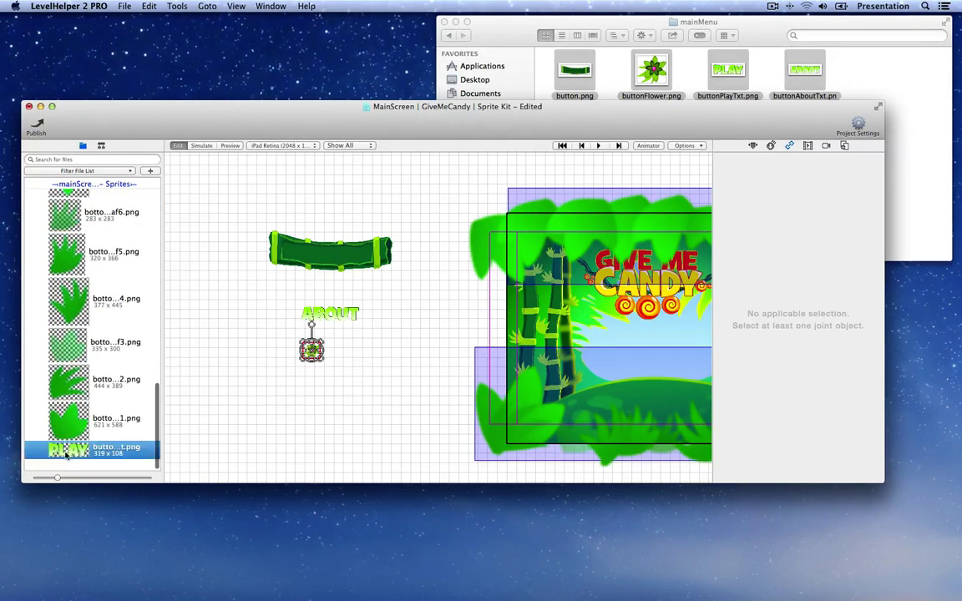
left_click_drag(67, 455, 320, 407)
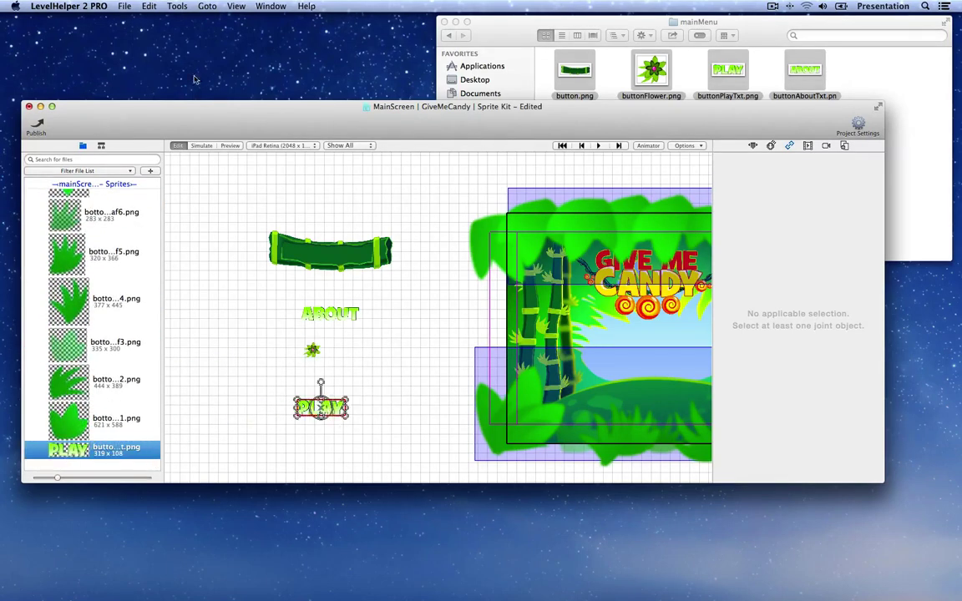
left_click(100, 147)
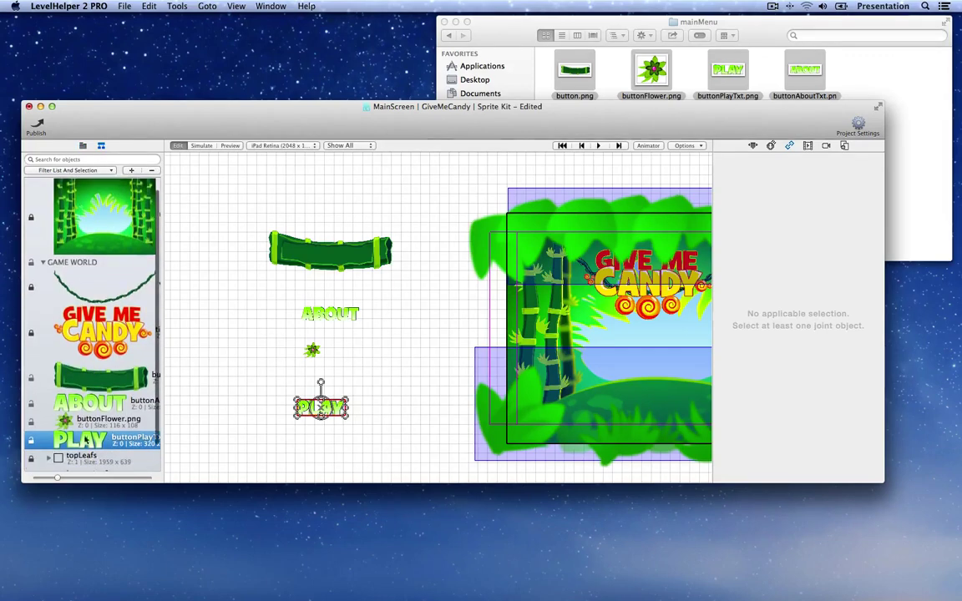
Make PLAY text and buttonFlower children of the button, then move them onto the bar's left side.
left_click_drag(83, 441, 97, 382)
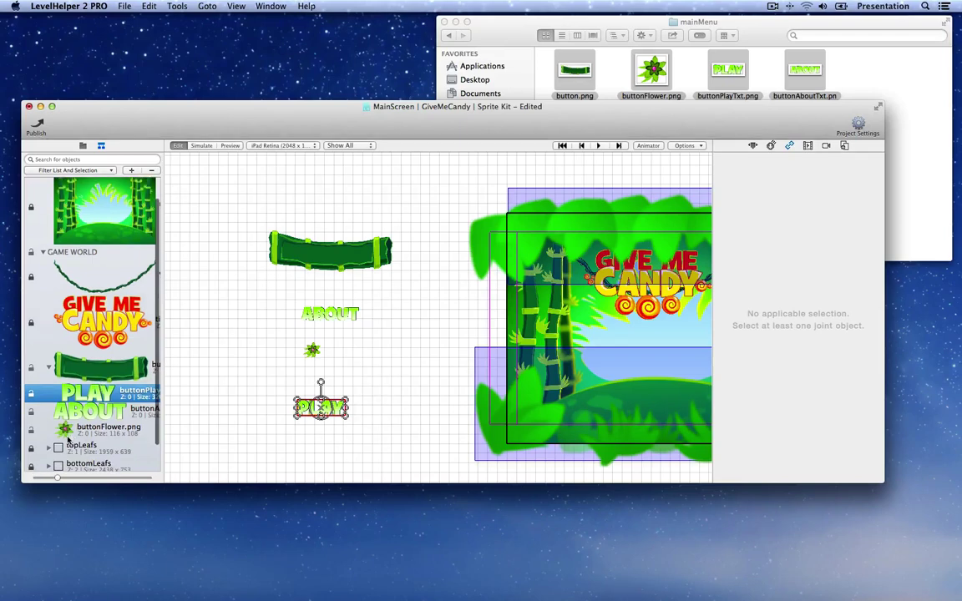
left_click_drag(69, 441, 96, 379)
left_click(280, 322)
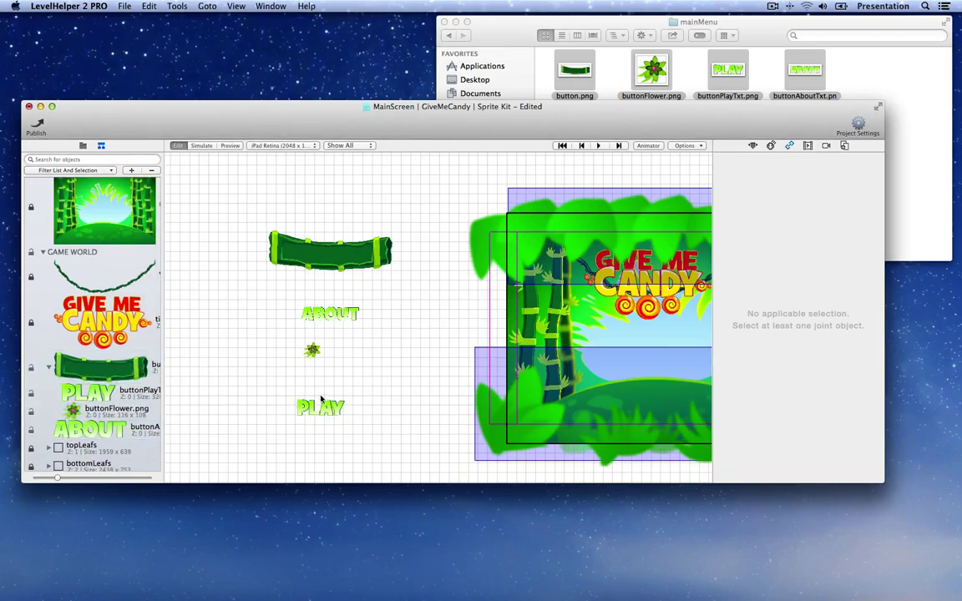
left_click_drag(321, 401, 332, 253)
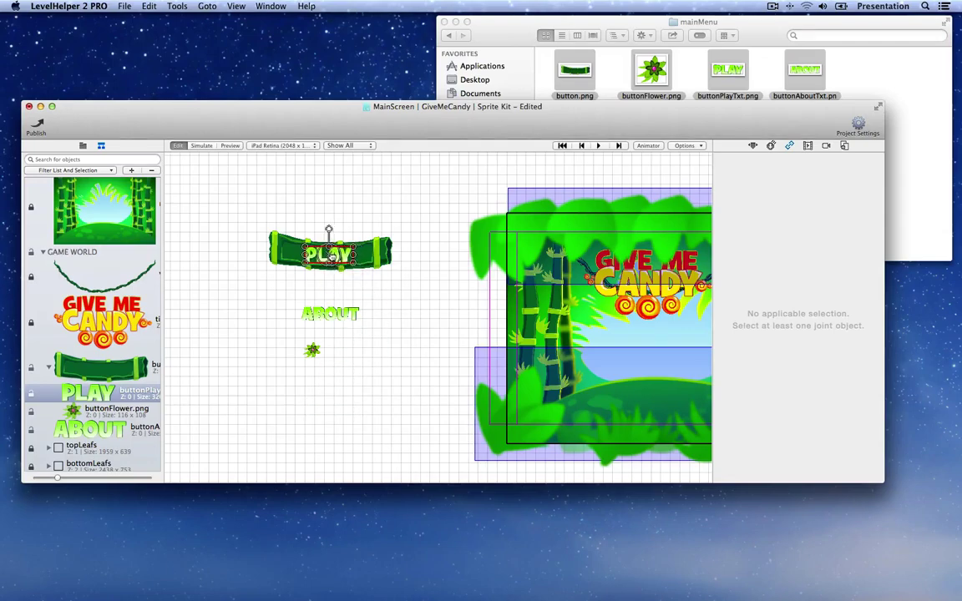
left_click(311, 349)
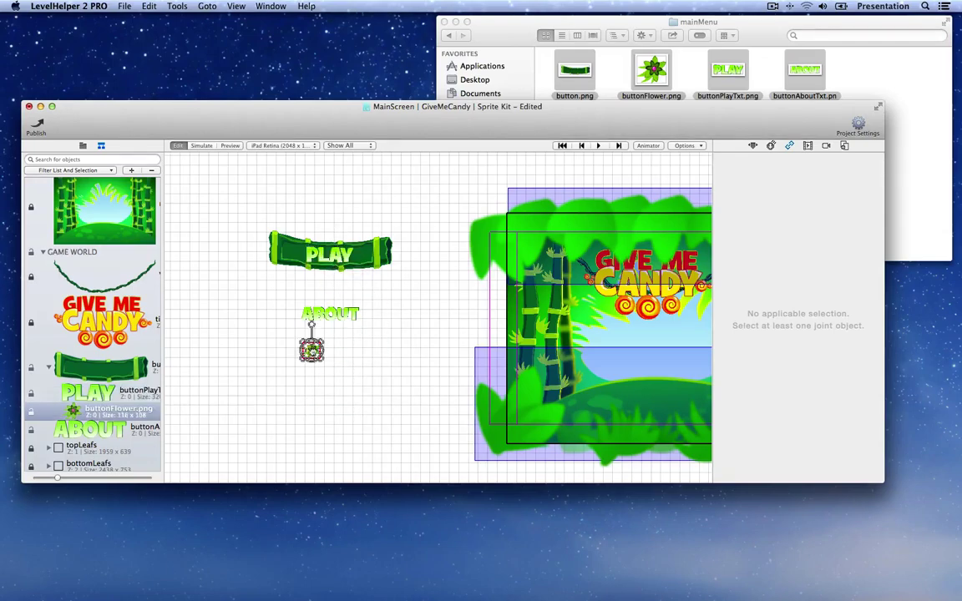
left_click_drag(312, 349, 270, 221)
Copy the flower to the button's right end, nudge the group, and widen the object list.
scroll(284, 244, "up", 5)
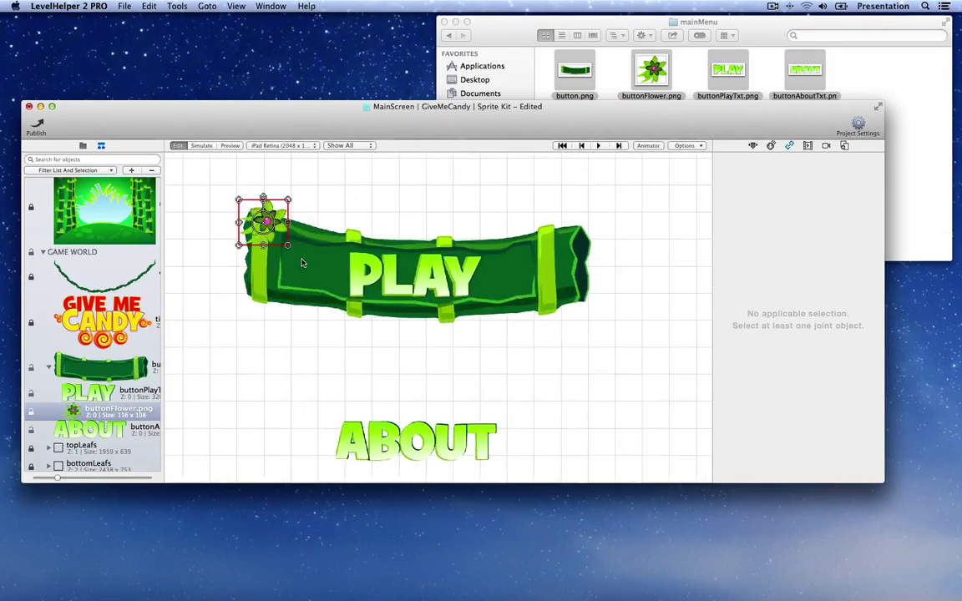
scroll(273, 240, "up", 3)
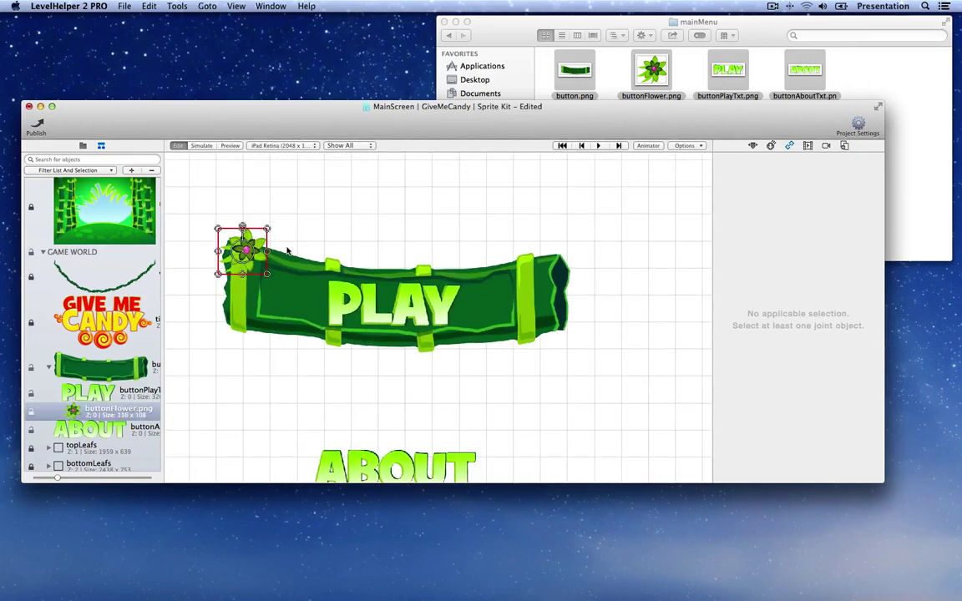
left_click(476, 236)
left_click(527, 256)
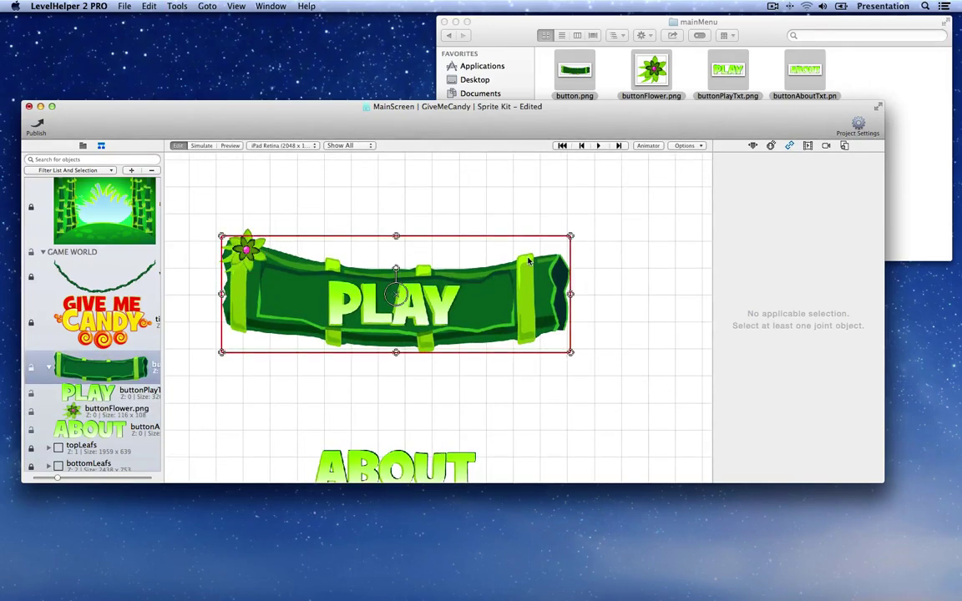
key("super+v")
left_click_drag(544, 256, 541, 267)
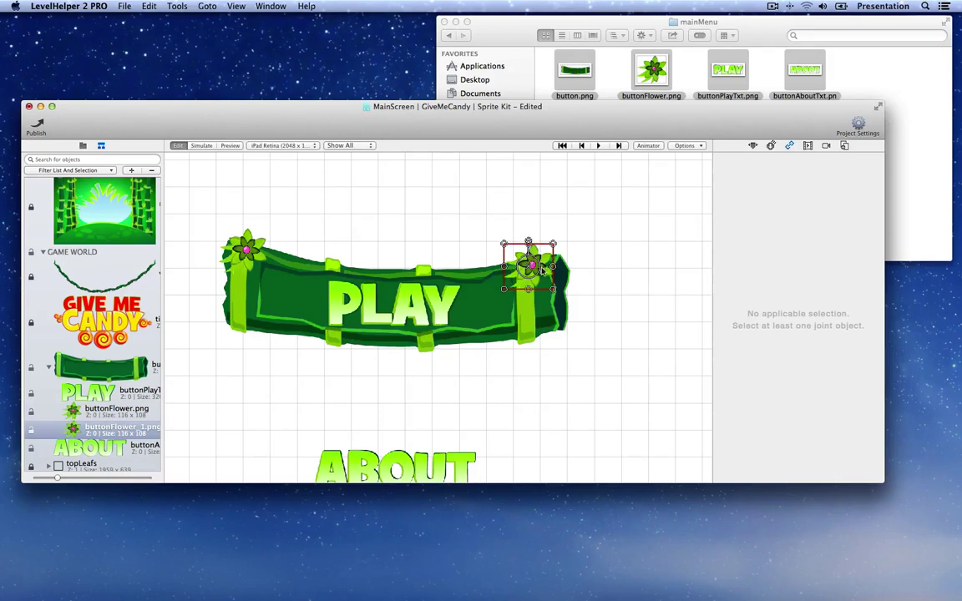
left_click_drag(484, 307, 505, 299)
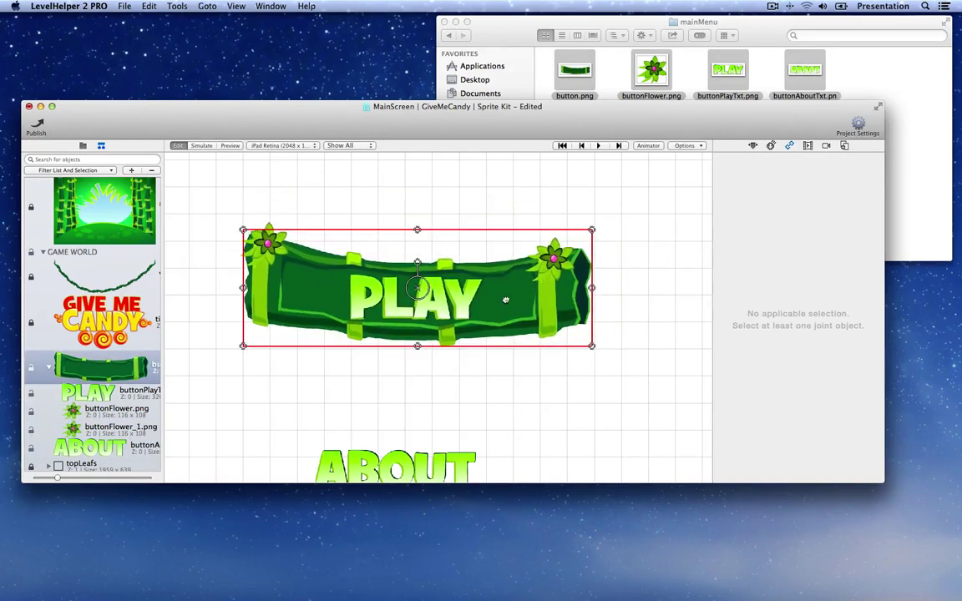
scroll(505, 299, "down", 5)
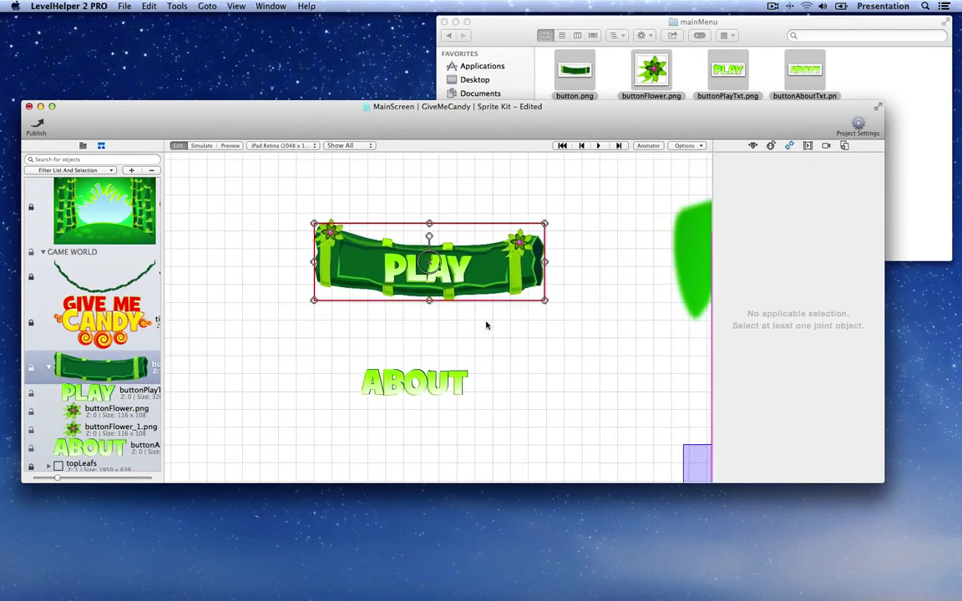
left_click(157, 362)
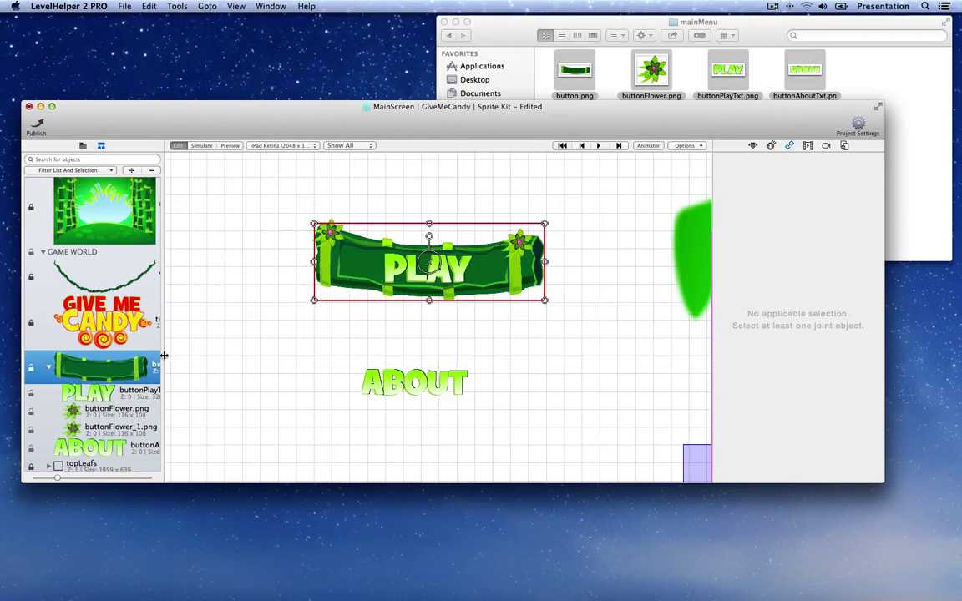
left_click_drag(165, 356, 211, 355)
Set the button's Unique Name to playButton.
left_click(752, 145)
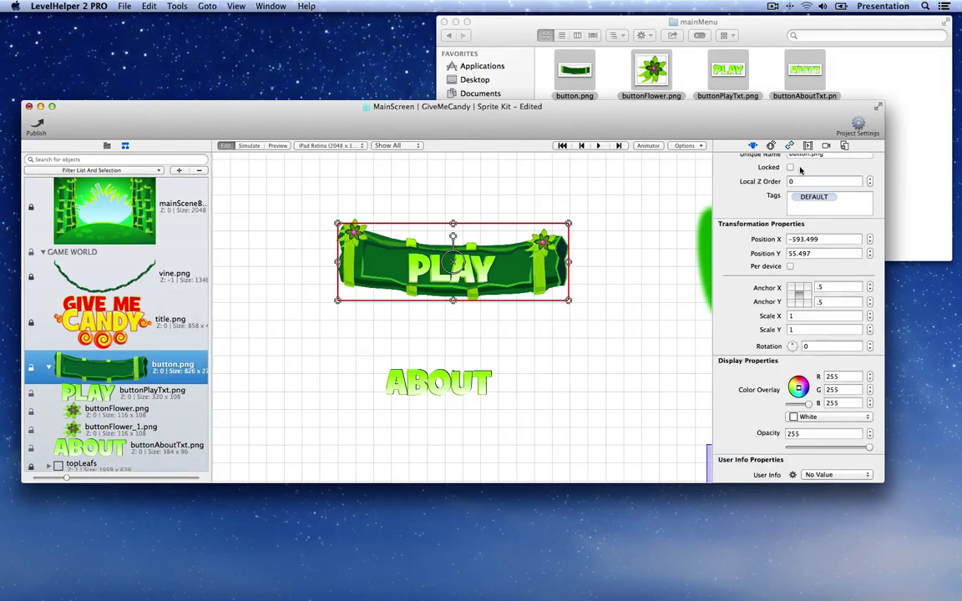
scroll(814, 171, "up", 3)
left_click(818, 172)
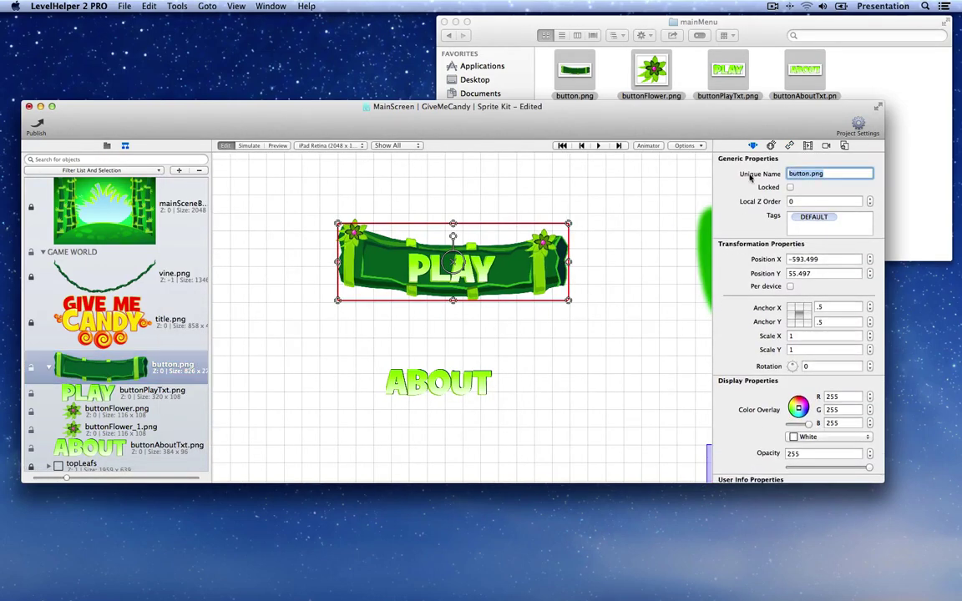
type("playButton")
key("Return")
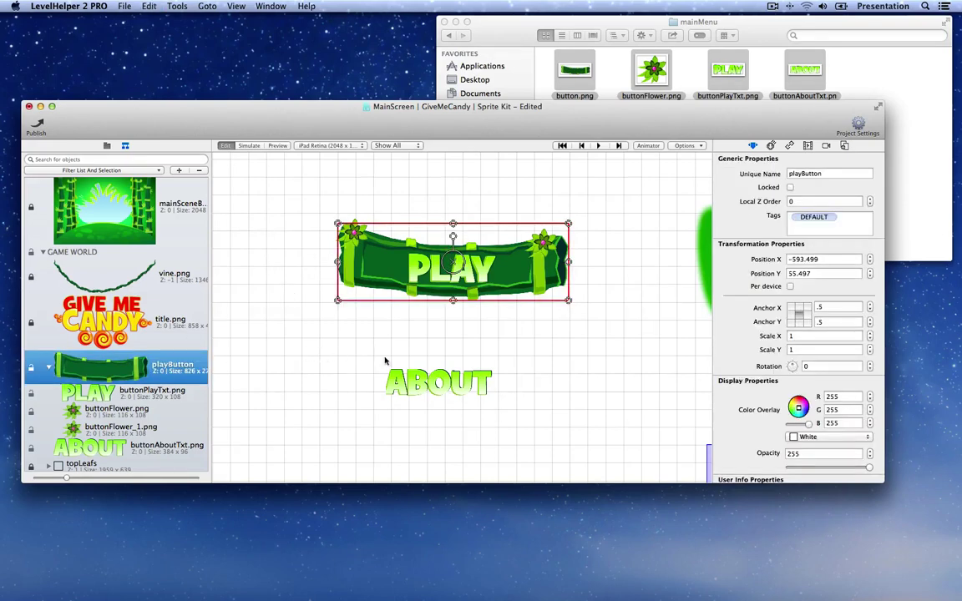
Duplicate playButton, replace its PLAY text with the ABOUT text, and name it aboutButton.
scroll(418, 359, "down", 3)
key("super+d")
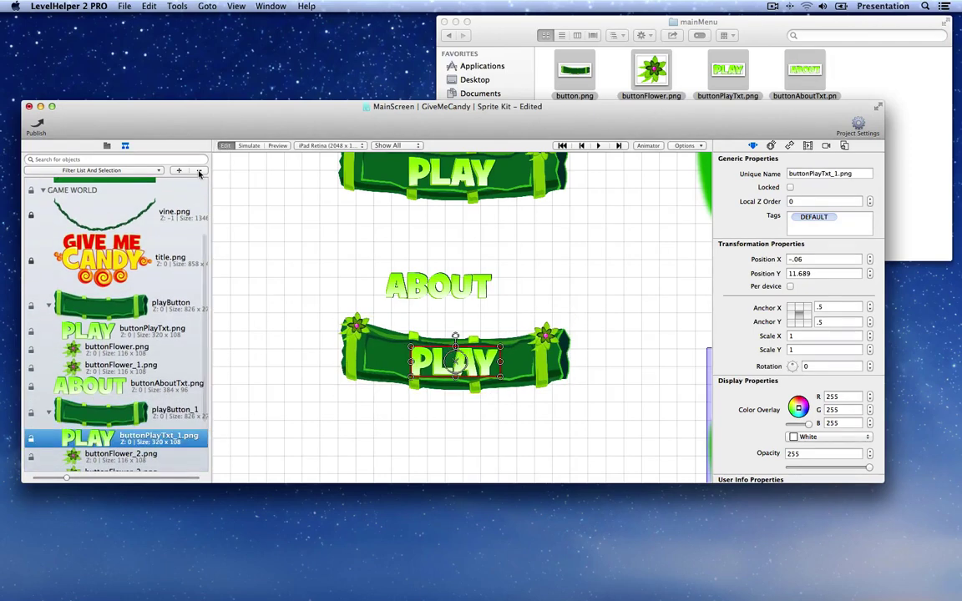
key("BackSpace")
left_click(88, 386)
left_click_drag(87, 386, 109, 416)
left_click(112, 392)
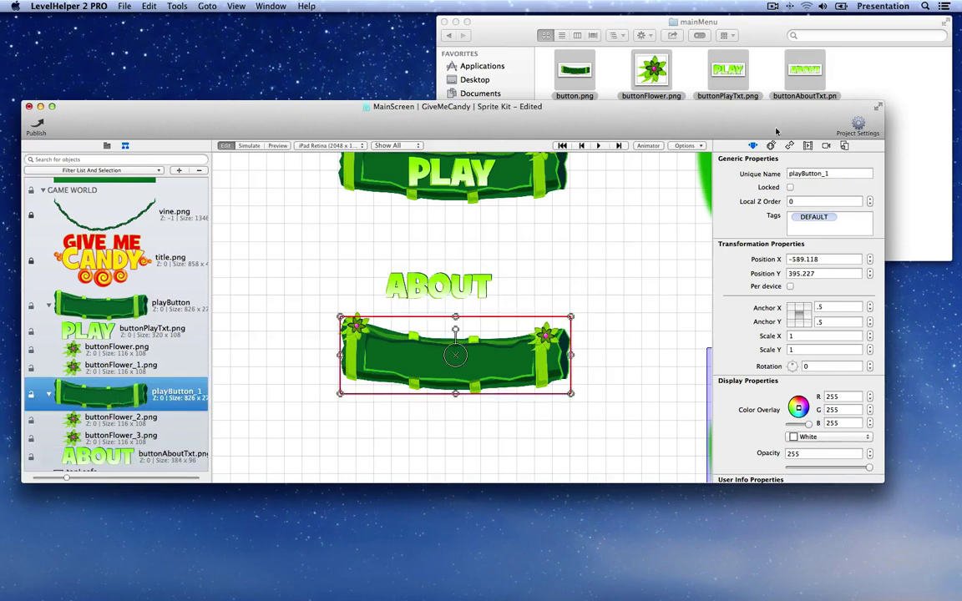
double_click(831, 172)
type("about")
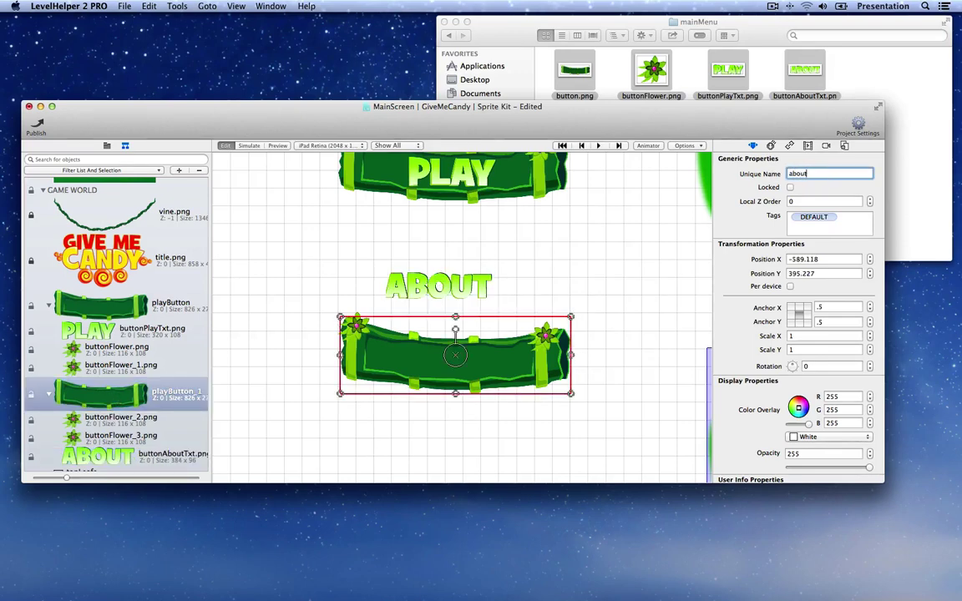
type("Button")
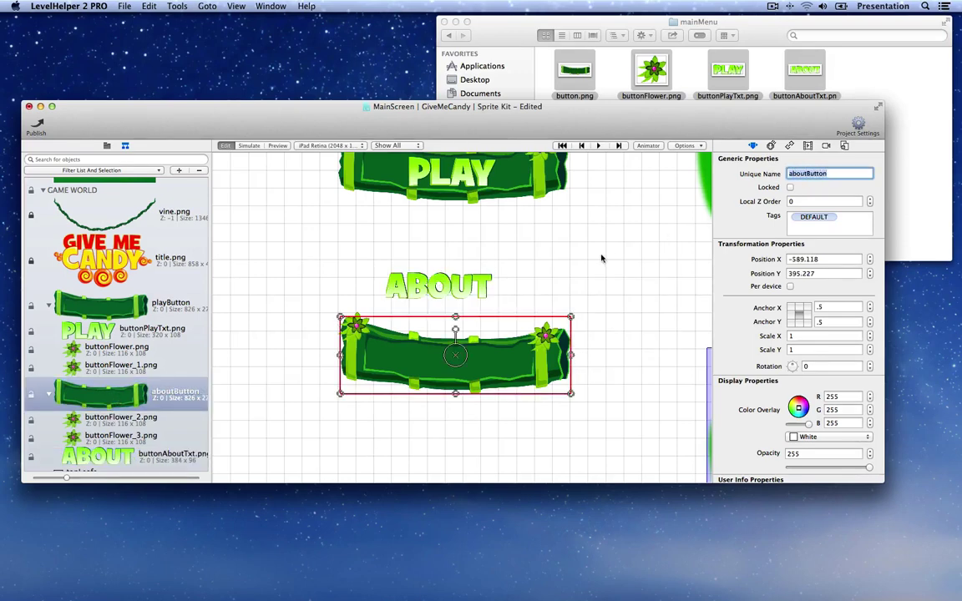
left_click(558, 262)
Position the aboutButton's ABOUT text and flowers on the lower bar under PLAY.
scroll(558, 261, "up", 1)
left_click_drag(478, 309, 495, 384)
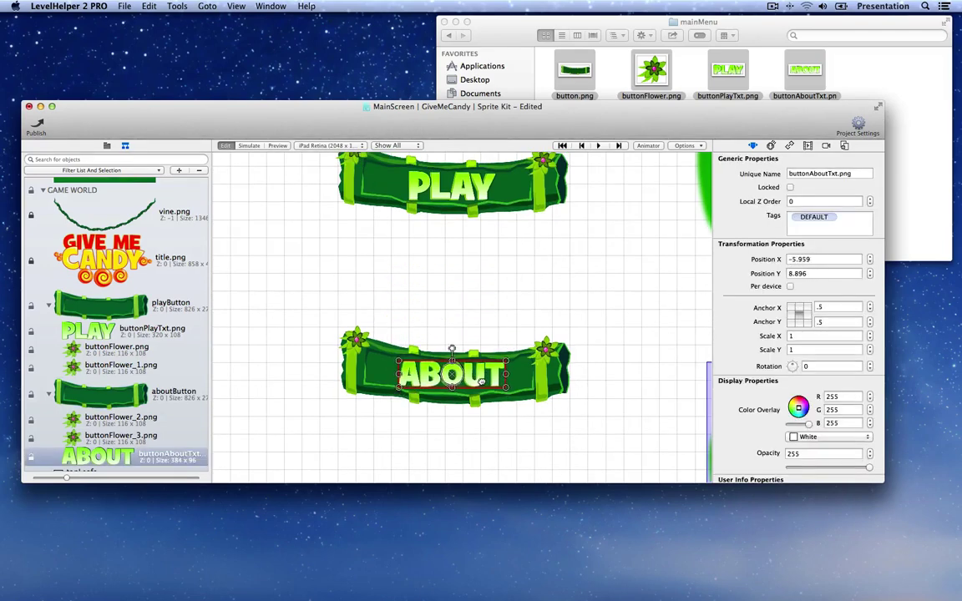
left_click(547, 352)
left_click_drag(547, 352, 550, 362)
left_click_drag(357, 340, 382, 260)
left_click(391, 324)
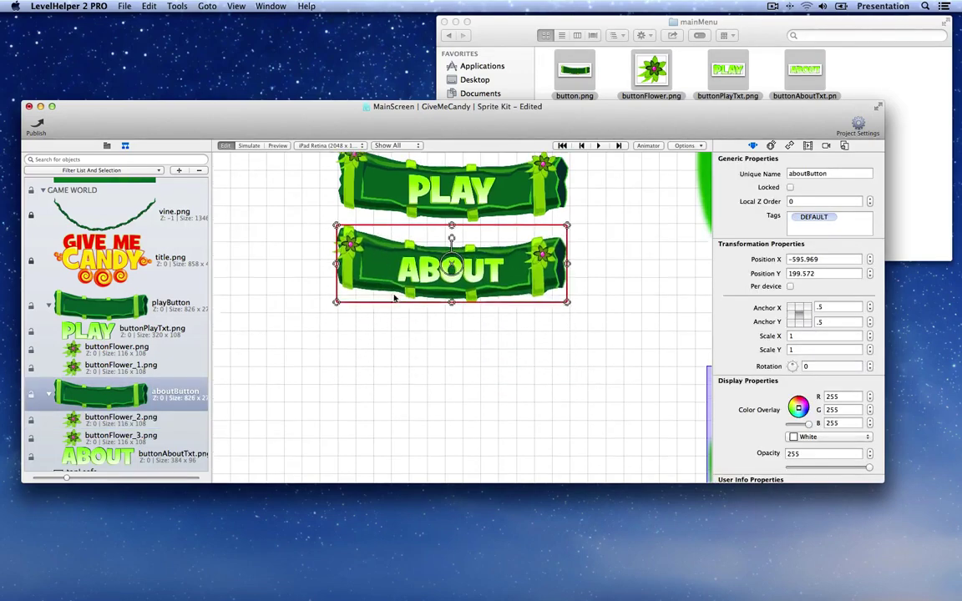
Select the PLAY and ABOUT buttons and move them centred beneath the GIVE ME CANDY title.
scroll(399, 303, "down", 2)
scroll(399, 302, "down", 2)
left_click_drag(522, 242, 468, 339)
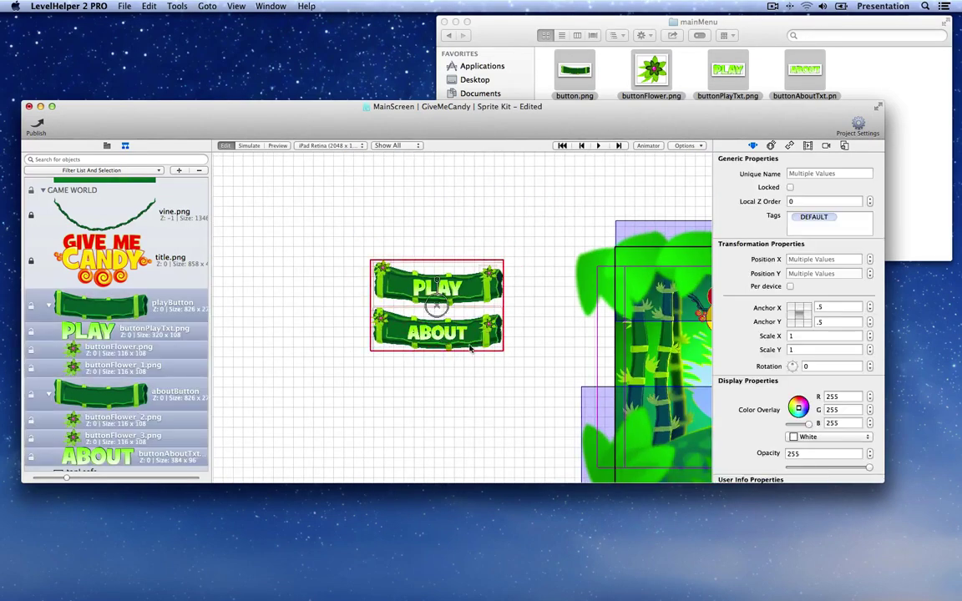
scroll(510, 342, "up", 3)
scroll(510, 342, "down", 2)
left_click_drag(242, 275, 589, 388)
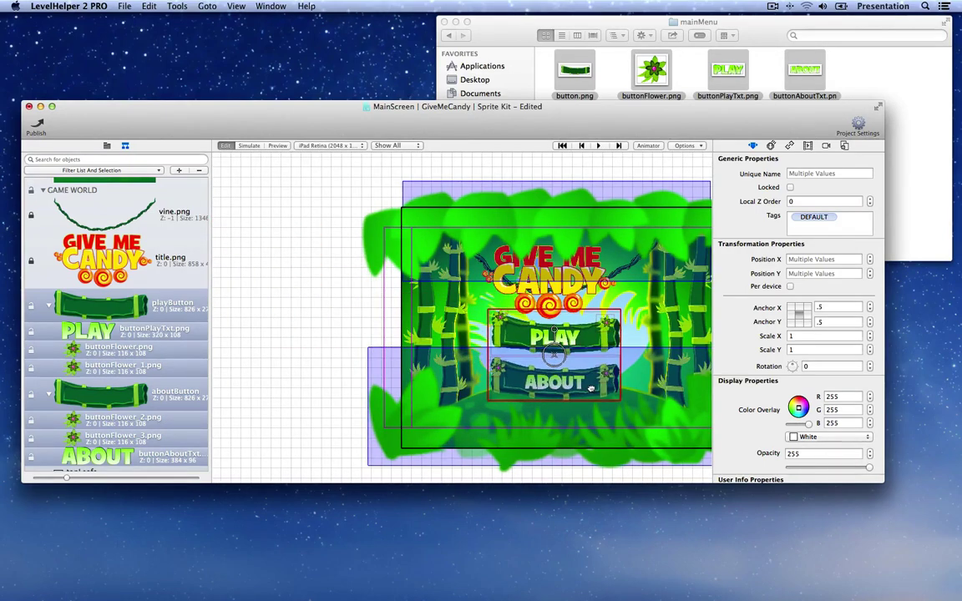
left_click(238, 318)
scroll(473, 334, "right", 5)
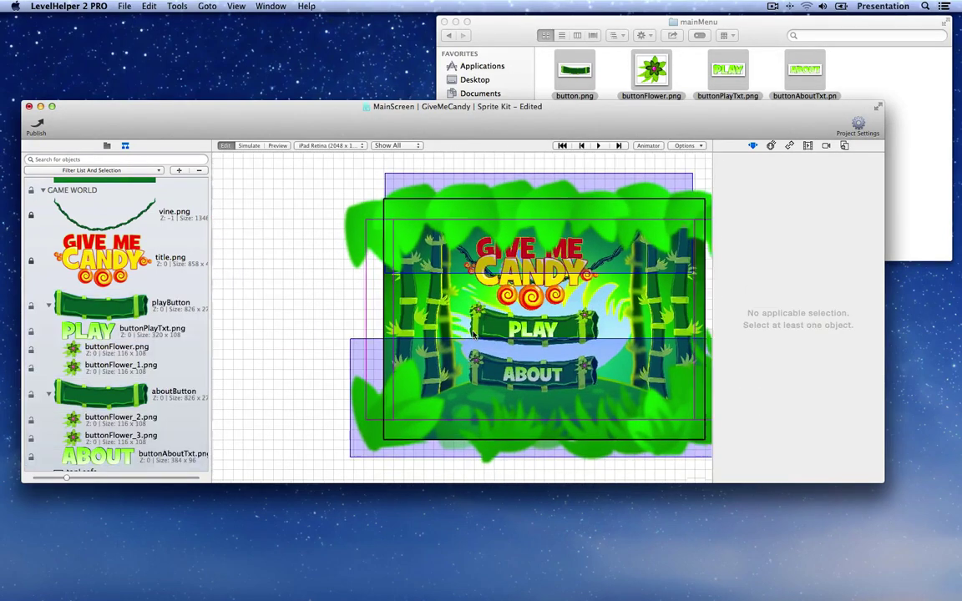
scroll(474, 334, "right", 1)
Preview on iPad & iPad Mini, iPhone 4 inch, then iPhone 3.5 inch Retina, and return to editing.
scroll(472, 342, "up", 1)
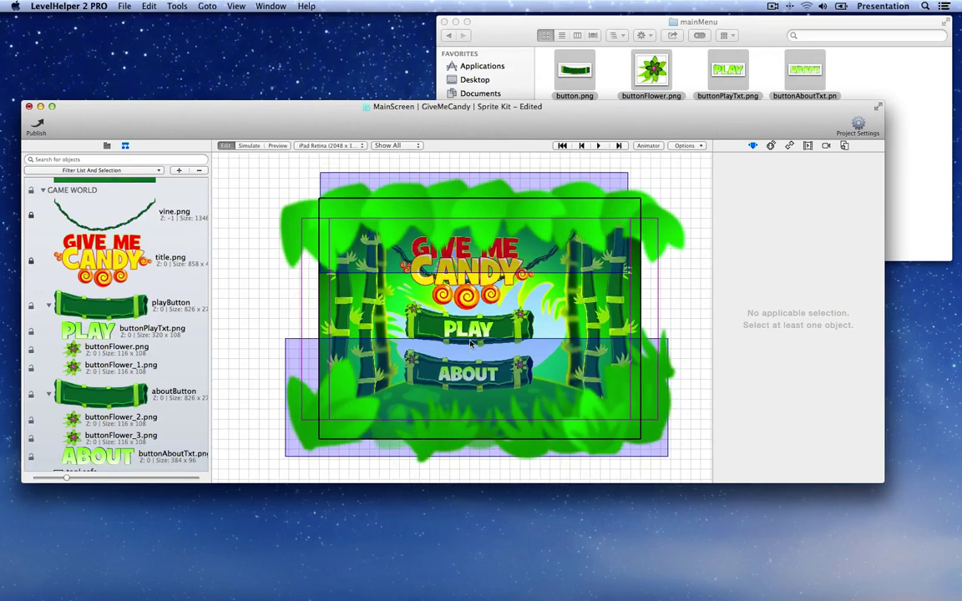
left_click(277, 145)
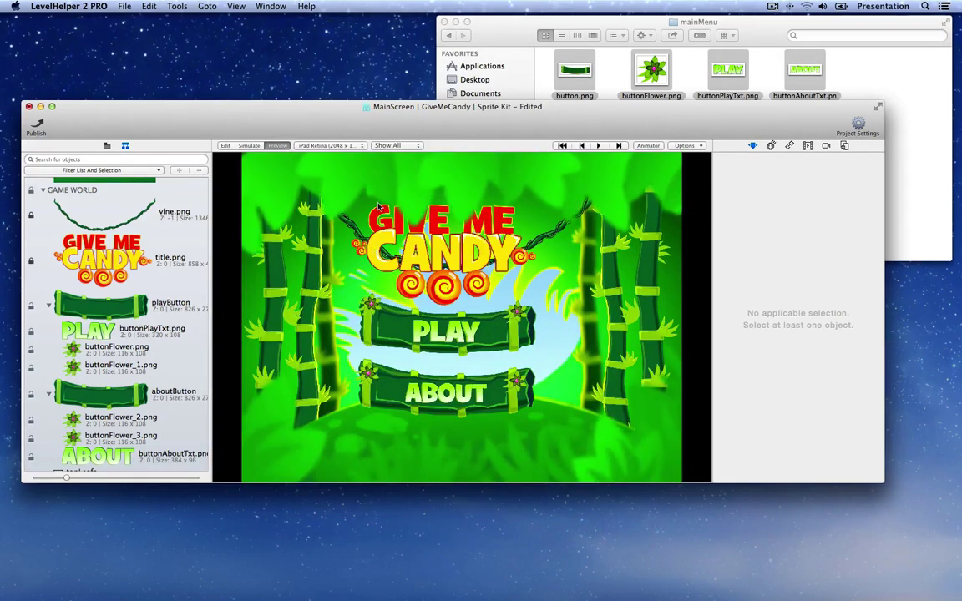
left_click(330, 145)
left_click(351, 138)
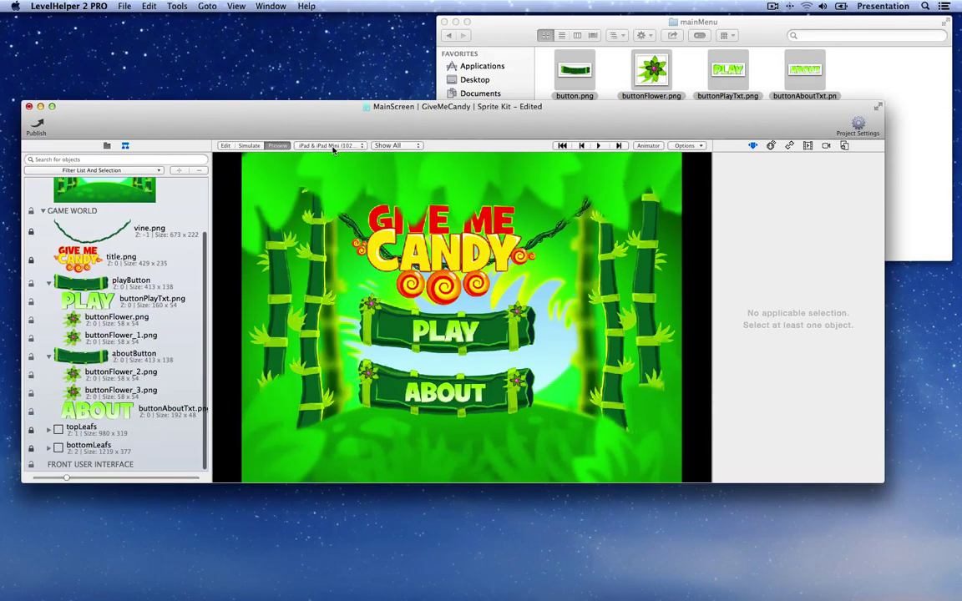
left_click(334, 145)
left_click(334, 138)
left_click(325, 145)
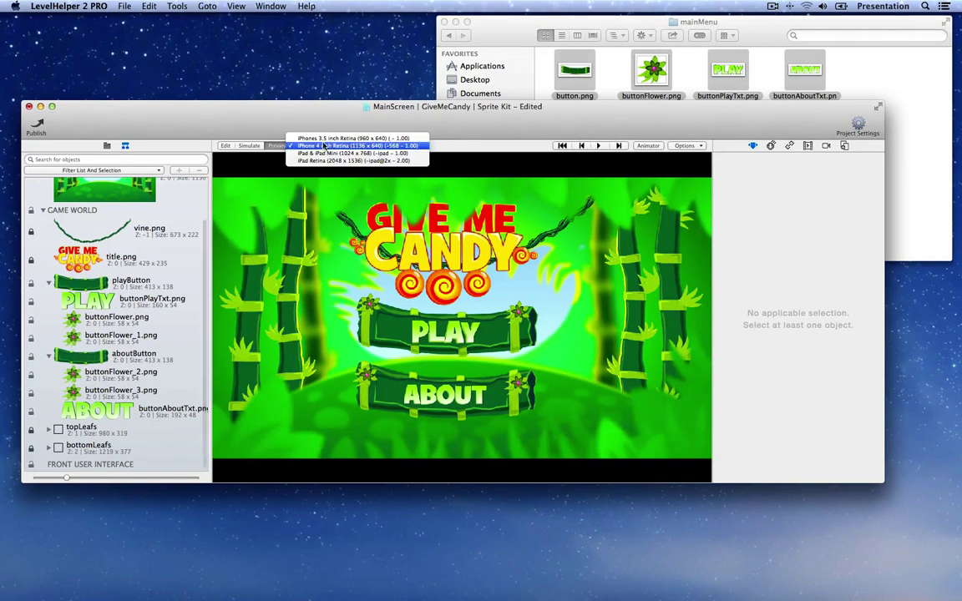
left_click(325, 139)
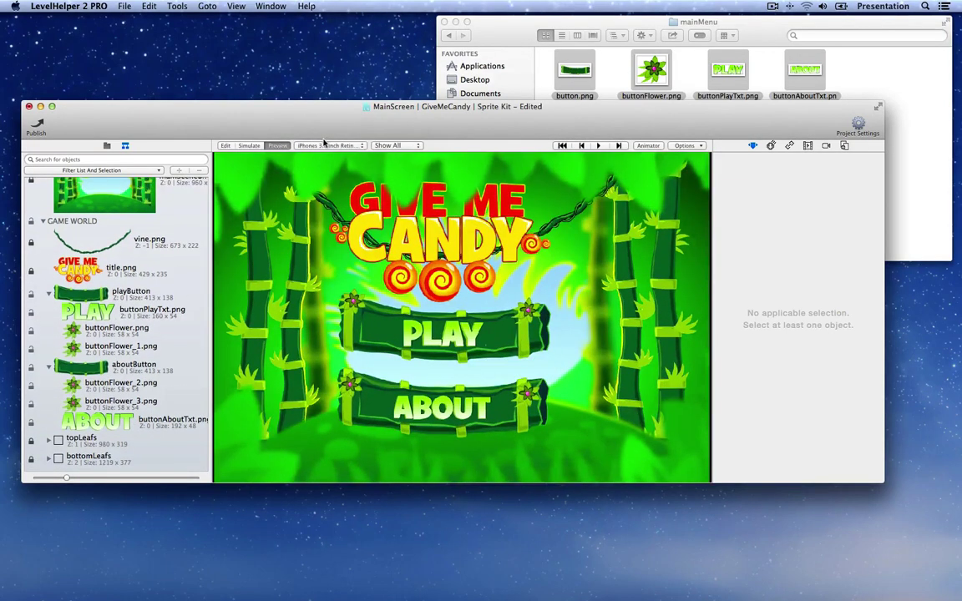
left_click(225, 146)
scroll(383, 276, "down", 3)
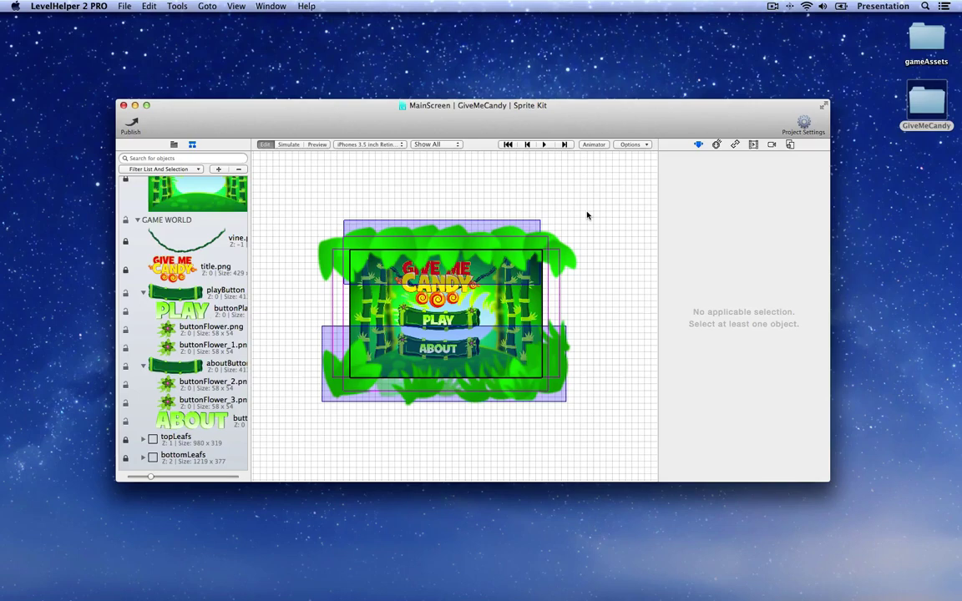
Open the GiveMeCandy folder and launch GiveMeCandy.xcodeproj in Xcode.
double_click(922, 102)
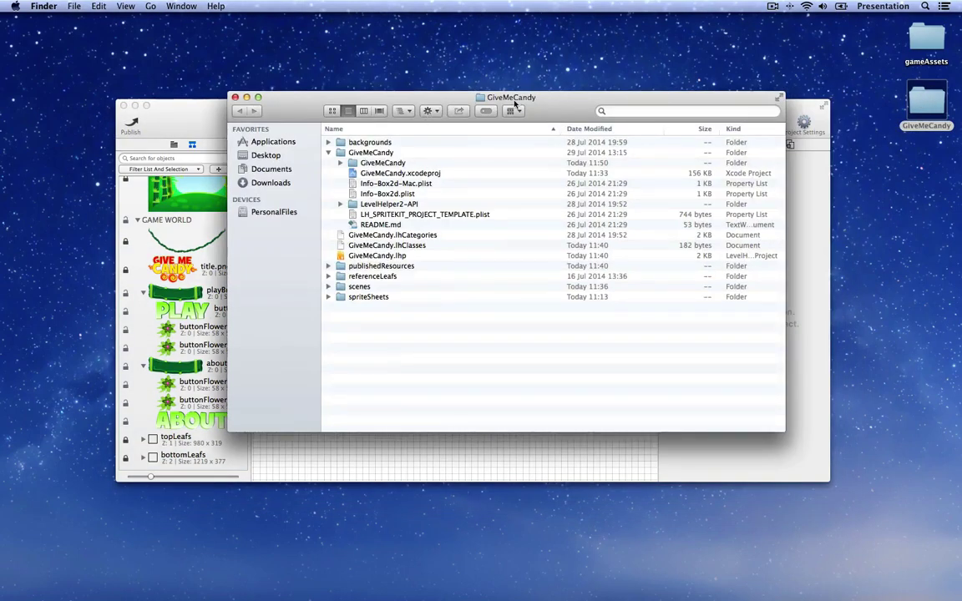
double_click(392, 173)
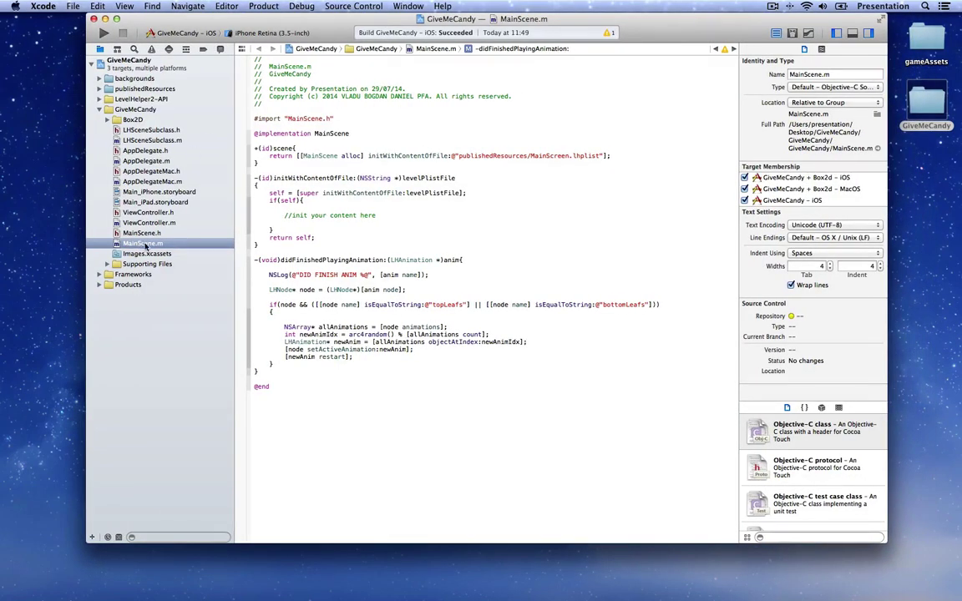
Add a touchesEnded:withEvent: method containing a for loop over each UITouch in touches.
left_click(296, 373)
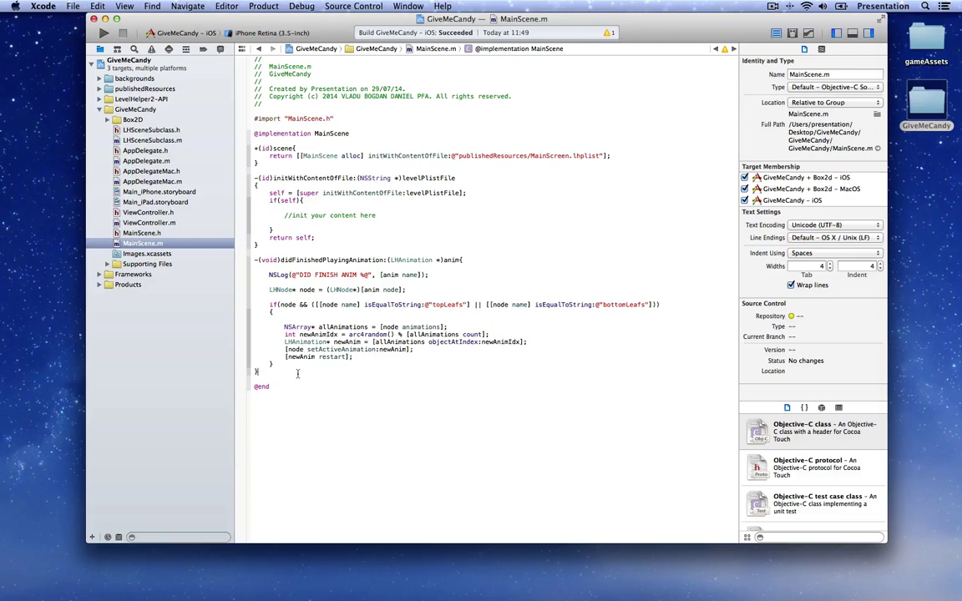
key("Return")
key("Return")
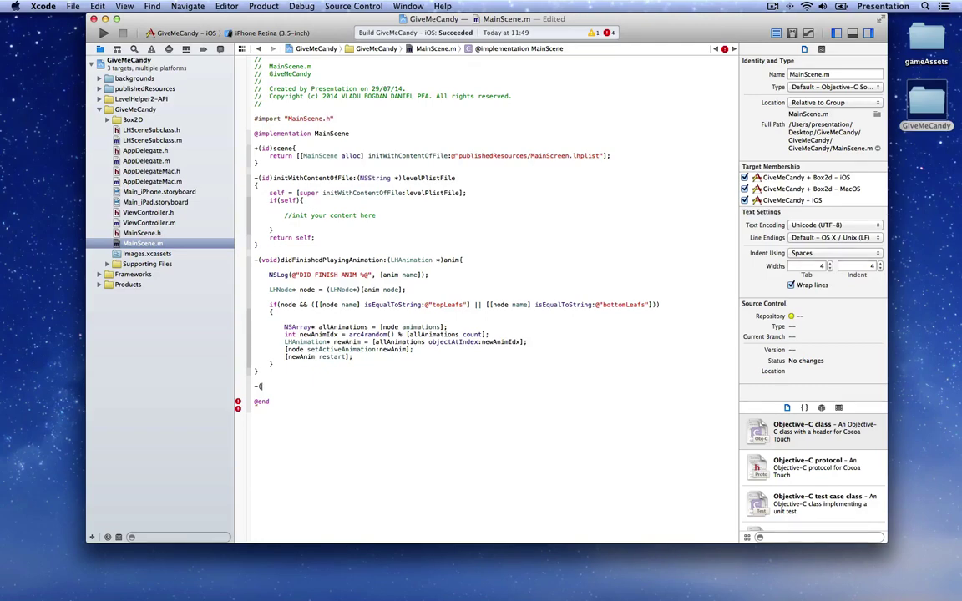
type("void)to")
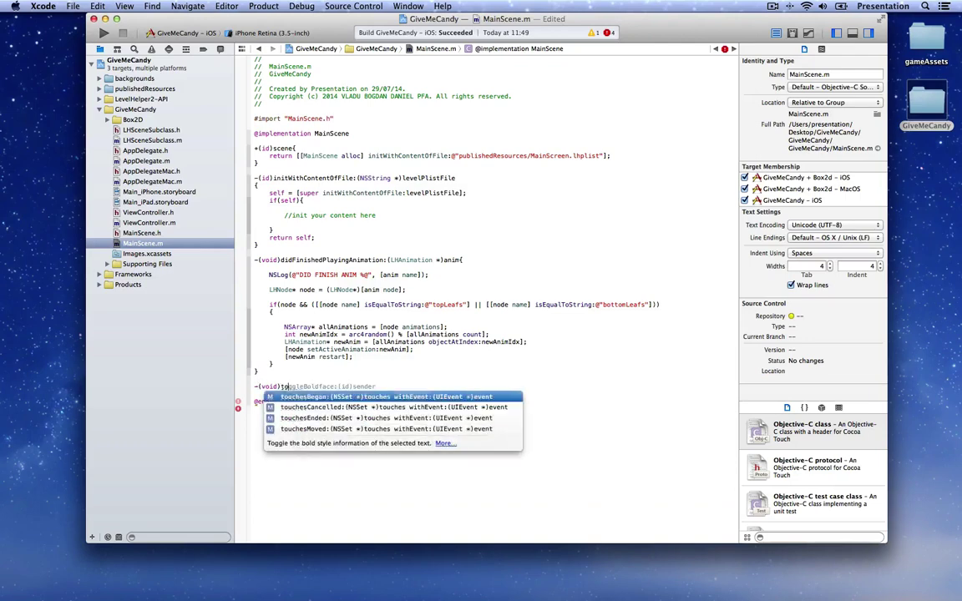
type("uche")
key("Down")
key("Down")
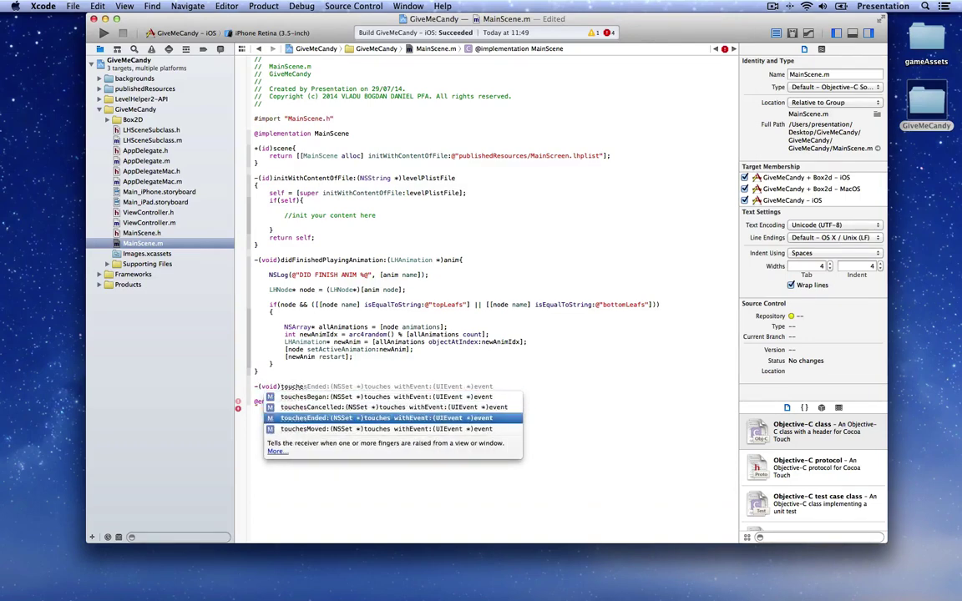
key("Return")
key("Return")
type("{")
key("Return")
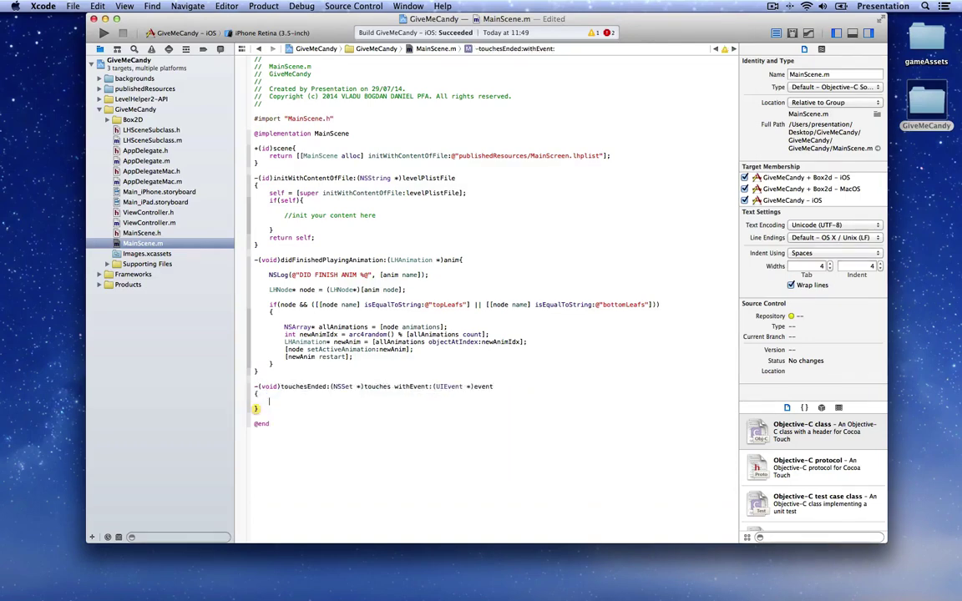
type("for(UITouc")
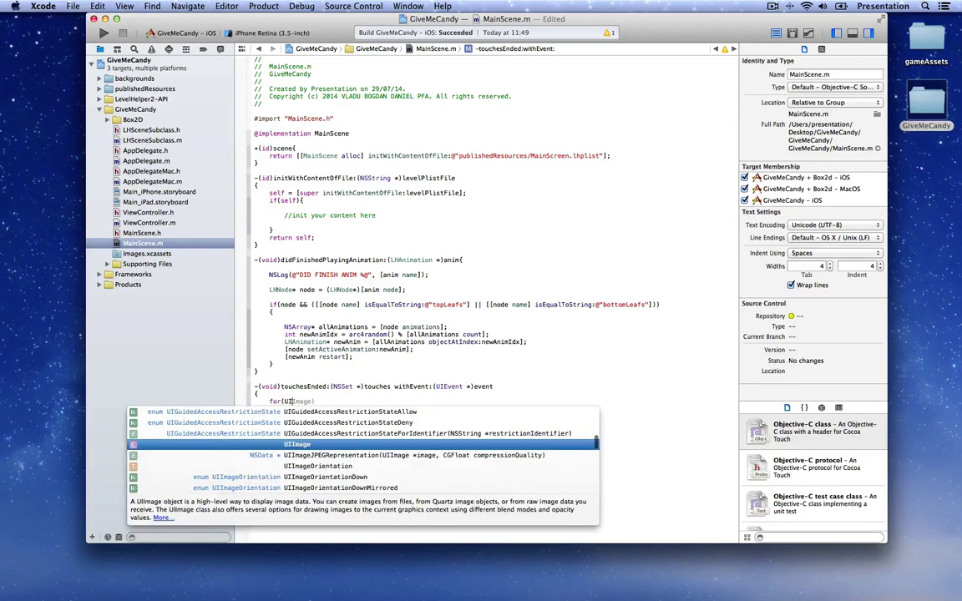
key("Return")
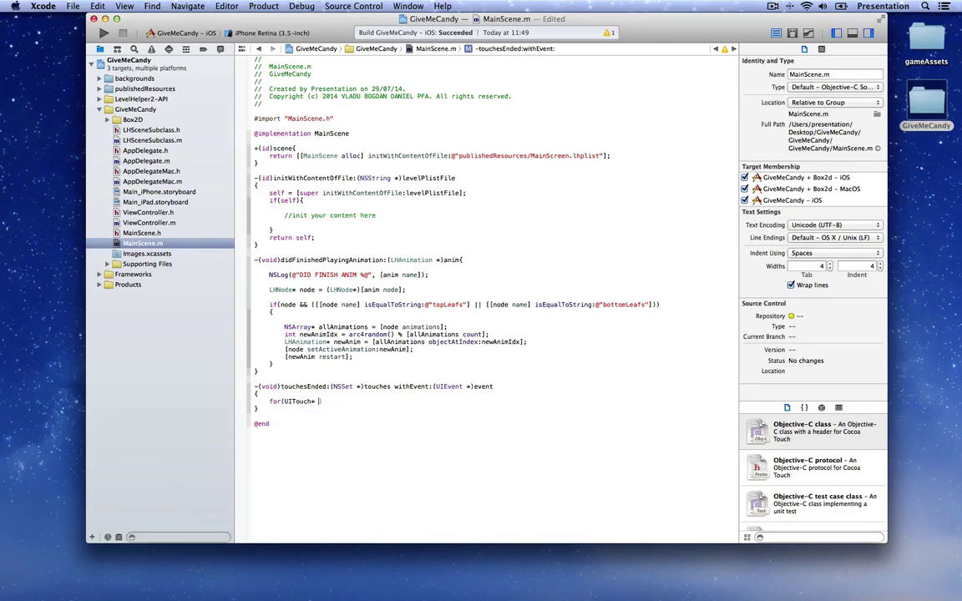
type("* touch in touches)")
key("Return")
type("{")
key("Return")
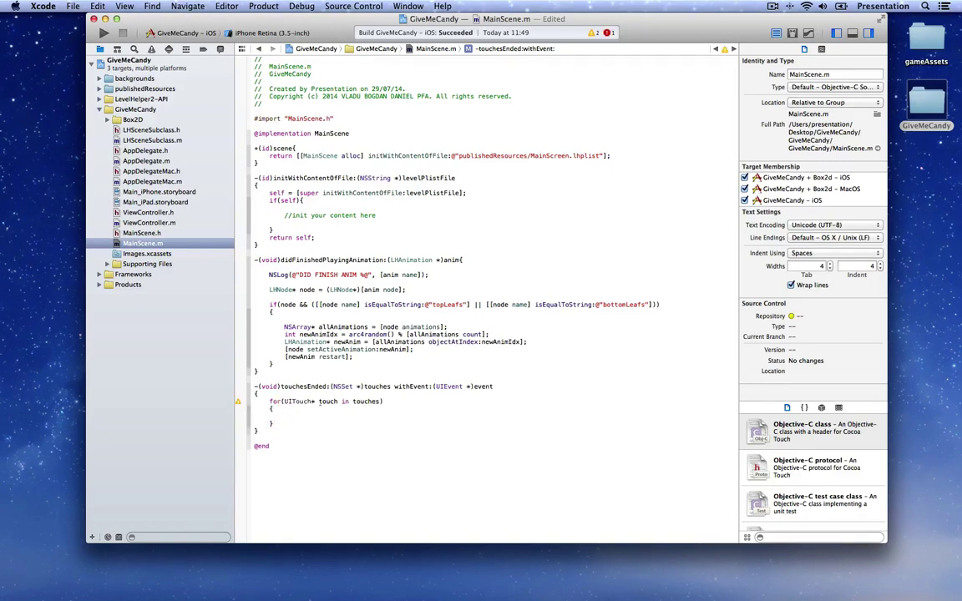
Inside the loop, store each touch's locationInNode:[self gameWorldNode] as CGPoint location.
type("CGPoint location = [touc")
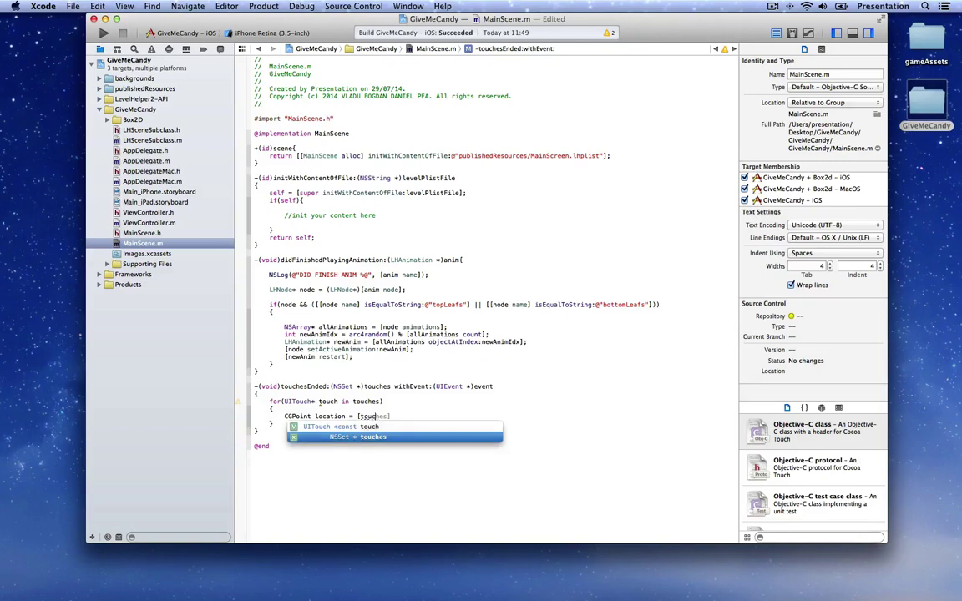
type("h lo")
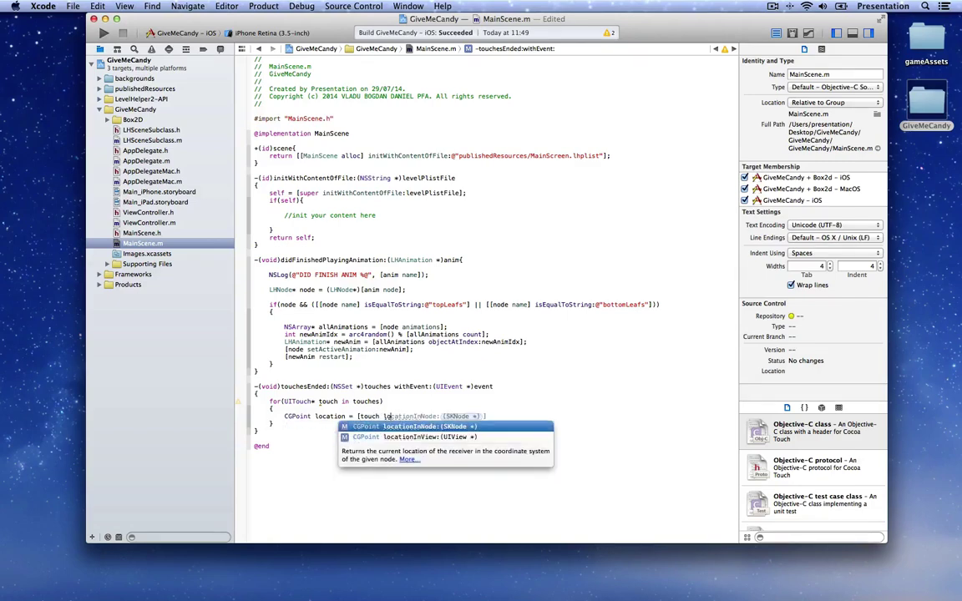
type("ca")
key("Return")
type("[self ")
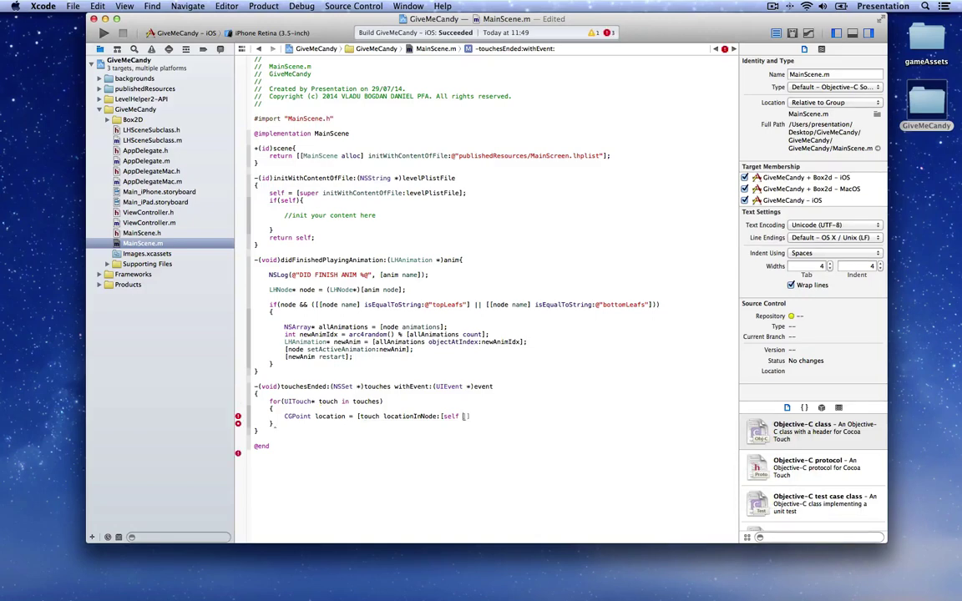
type("game")
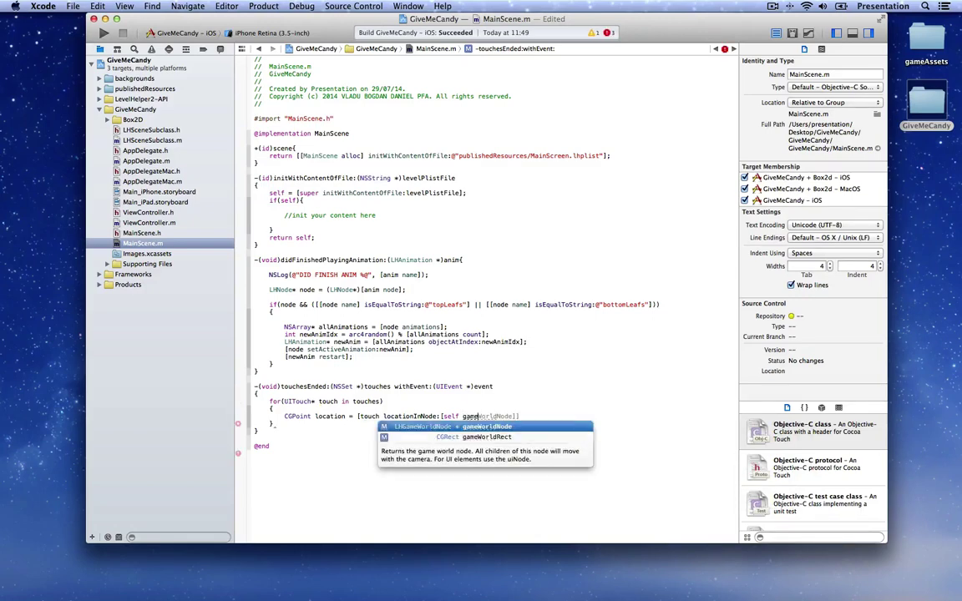
key("Return")
type(";")
key("Return")
key("Return")
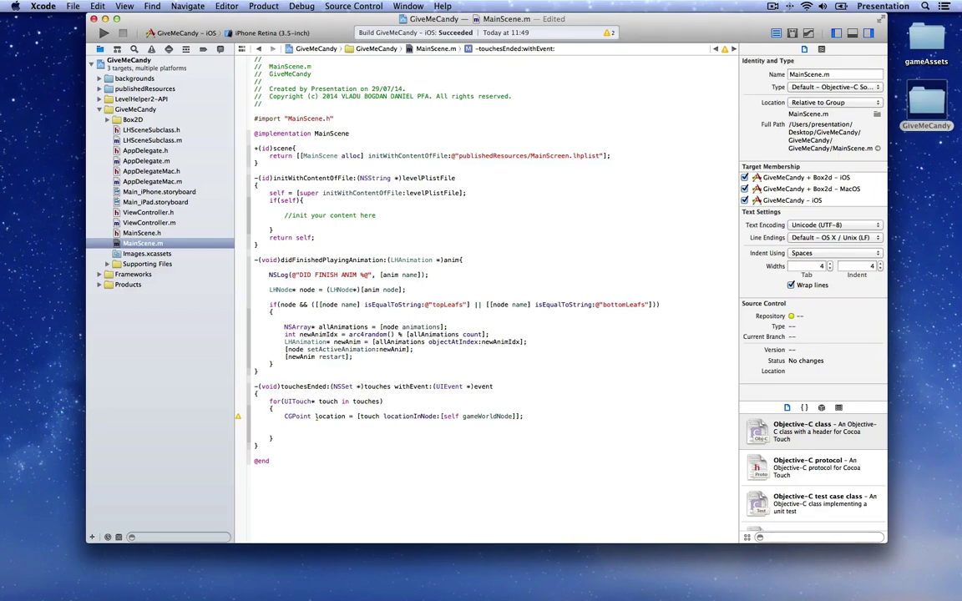
Pass location to handleNodesAtLocation: in the loop, then call super's touchesEnded:withEvent: afterwards.
type("self handleNodesAtLocation")
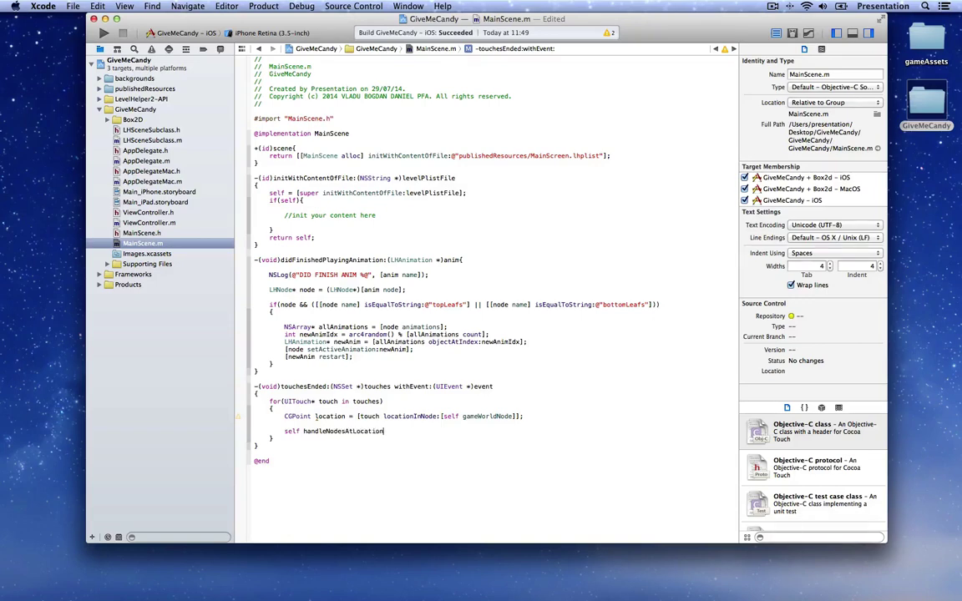
type(":location];")
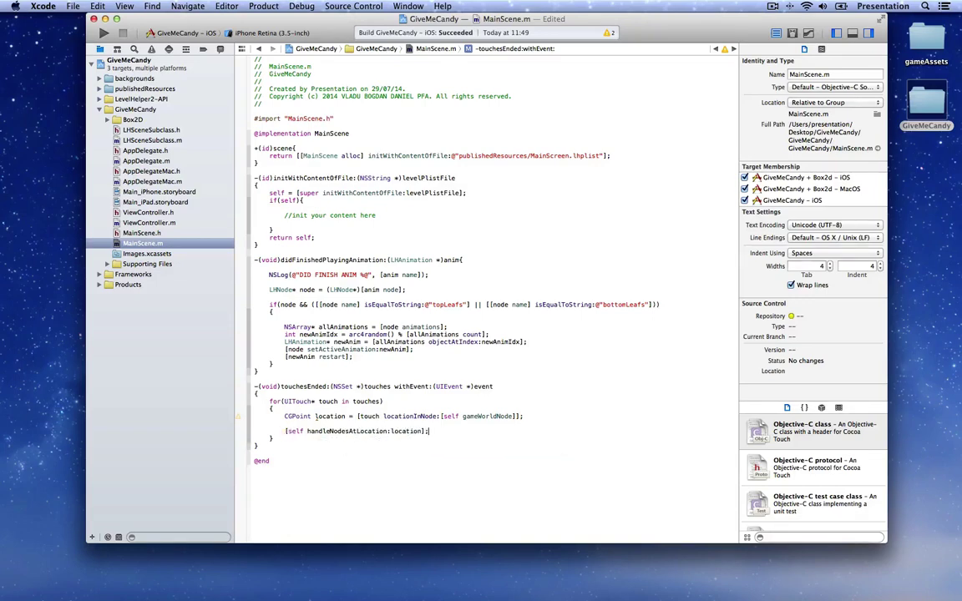
key("Down")
key("Return")
key("Return")
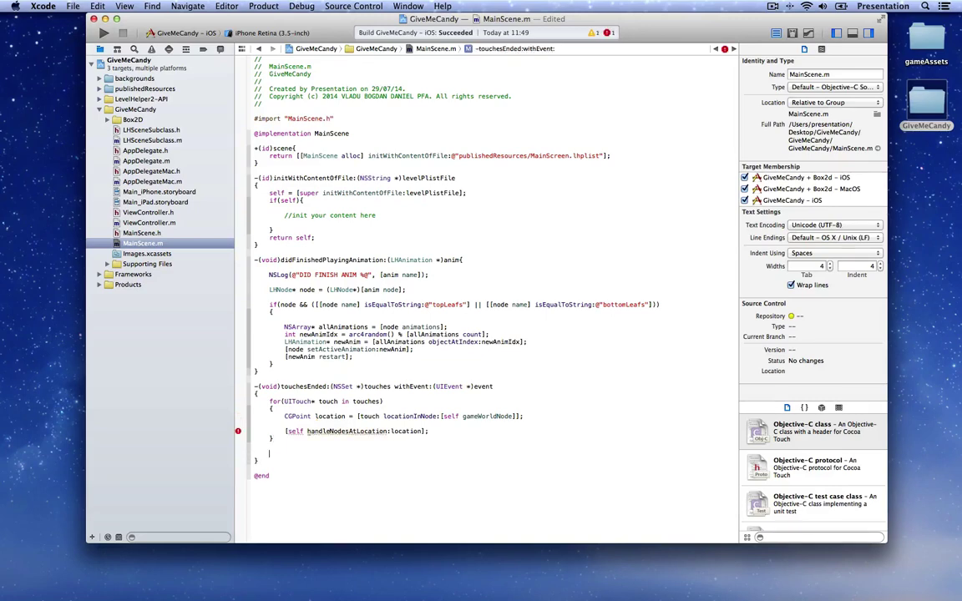
type("super touch")
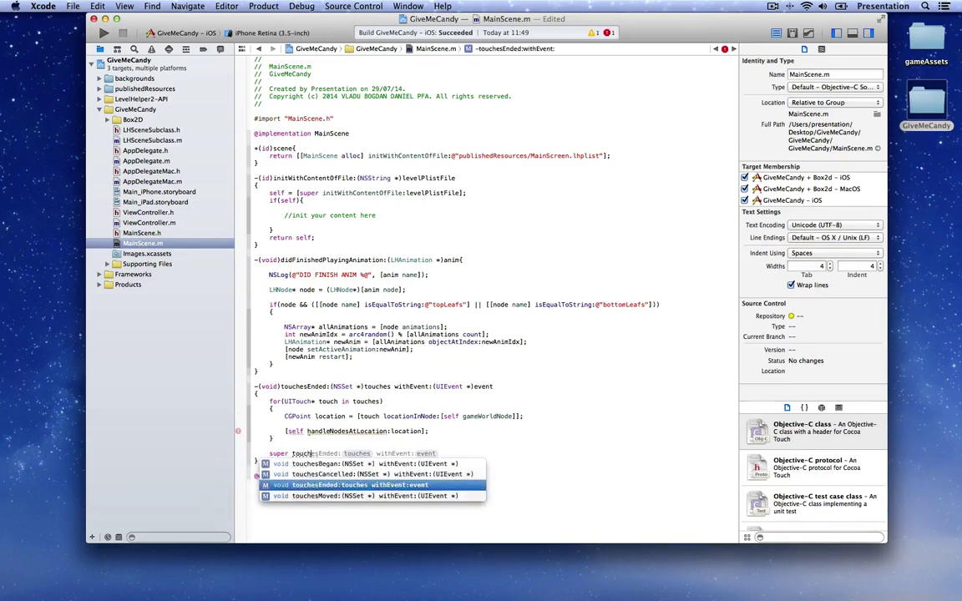
key("Return")
type("touches withEvent:event")
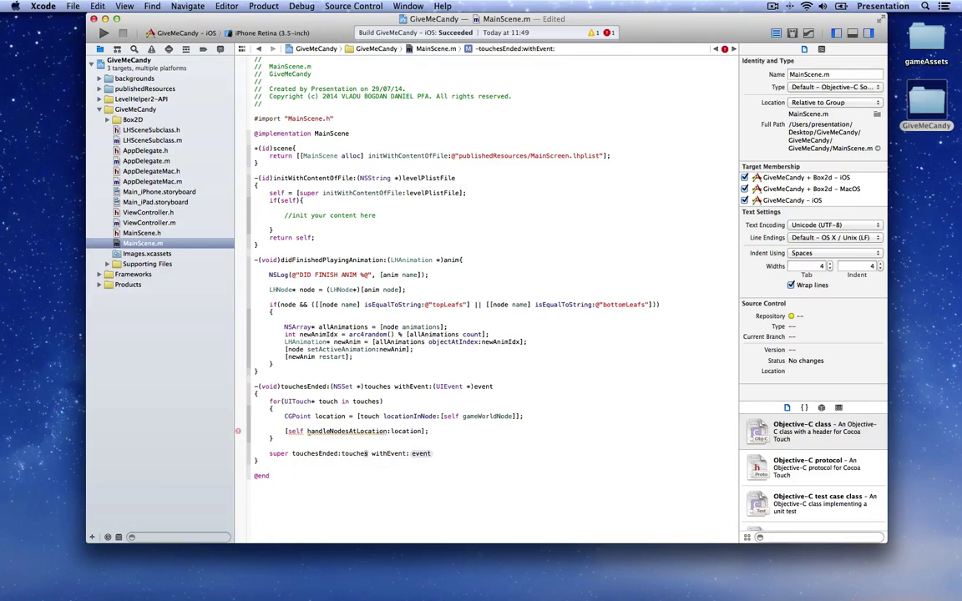
type("];")
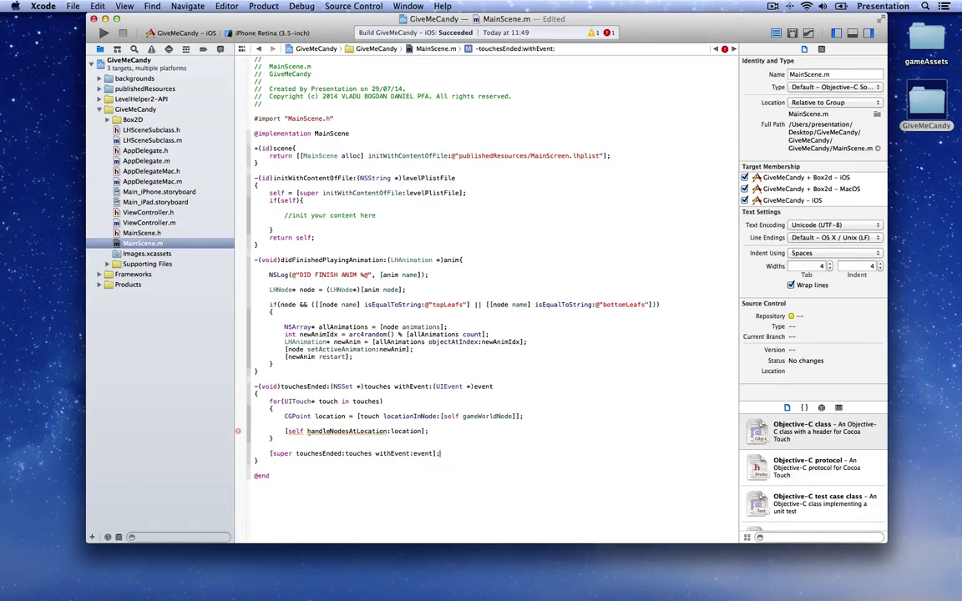
left_click(258, 371)
Add a new -(void)handleNodesAtLocation:(CGPoint)location method with an empty body.
key("Return")
key("Return")
type("-(")
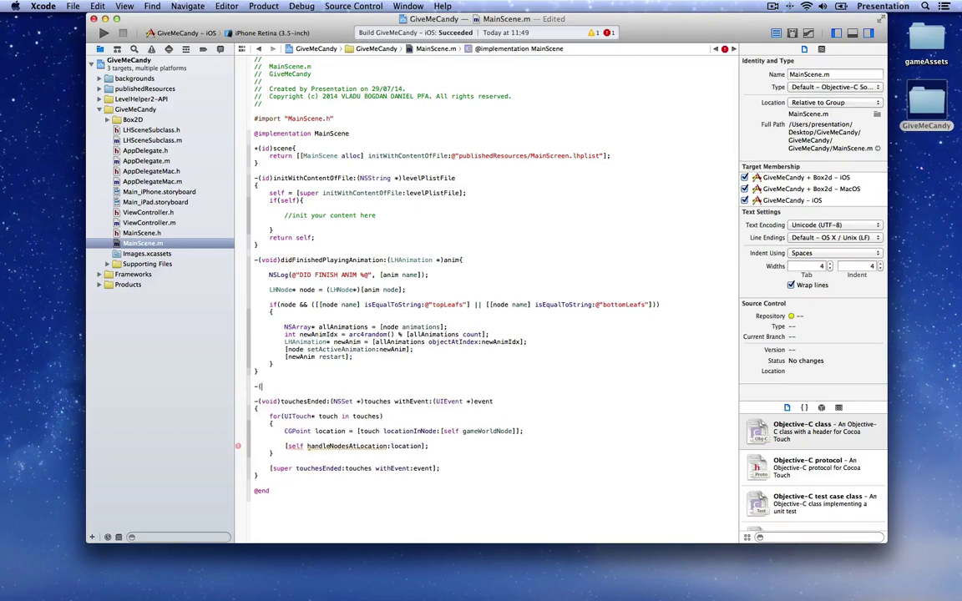
type("void)handleNodes")
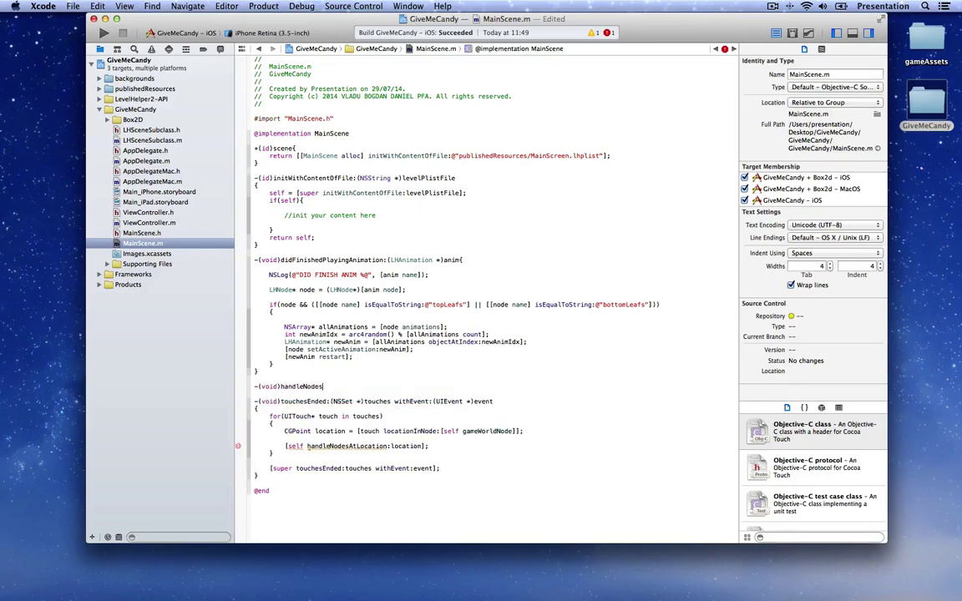
type("AtLocation:(CGPoint)locat")
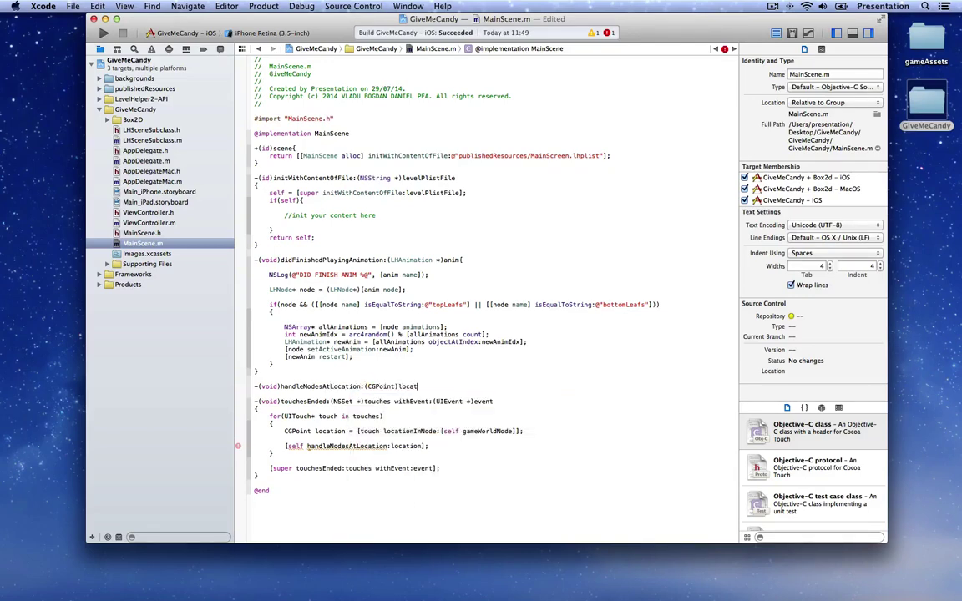
type("ion")
key("Return")
type("{")
key("Return")
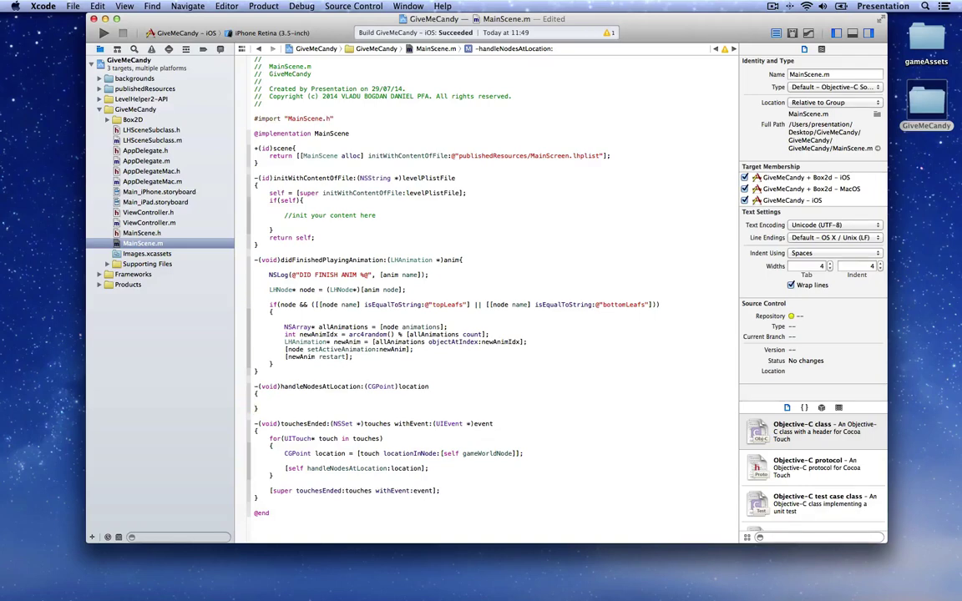
Fetch NSArray* nodes from [[self gameWorldNode] nodesAtPoint:location].
type("C")
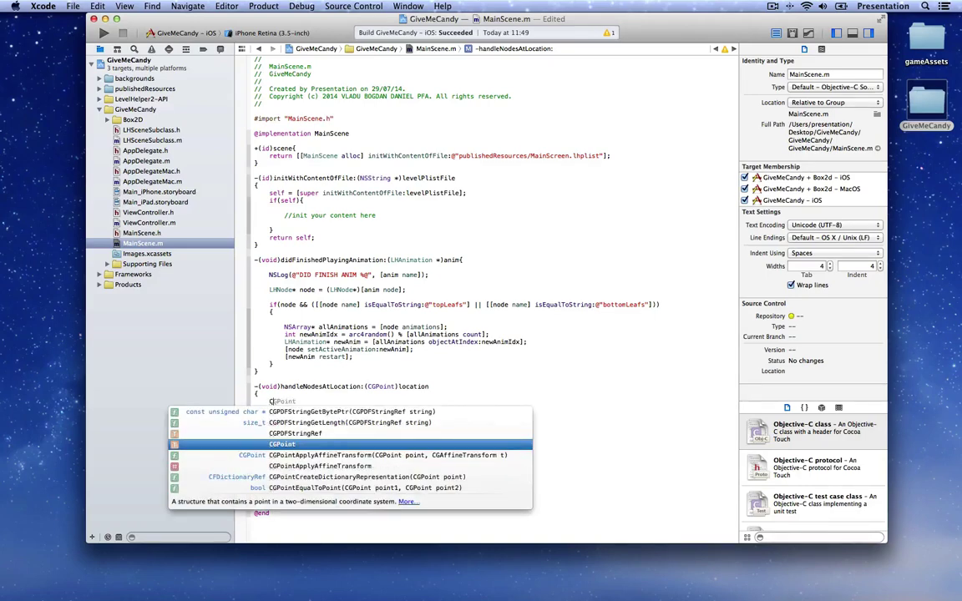
key("BackSpace")
type("NSArray* ")
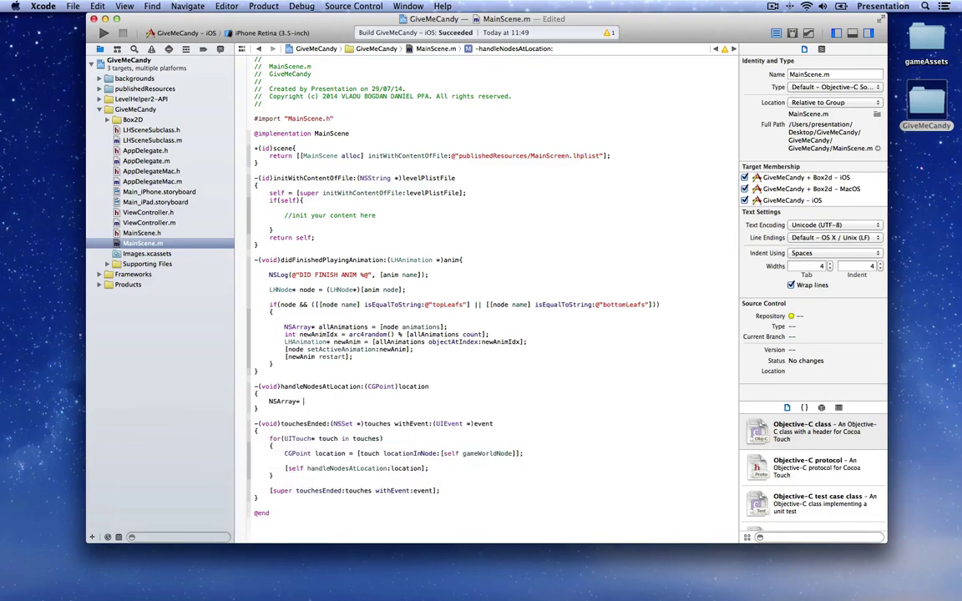
type("nodes = [")
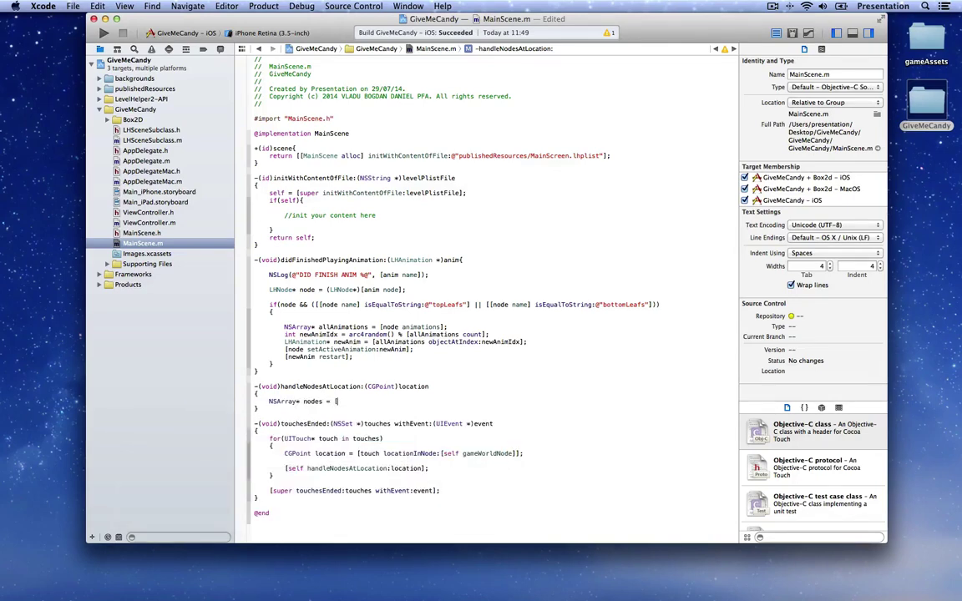
type("self")
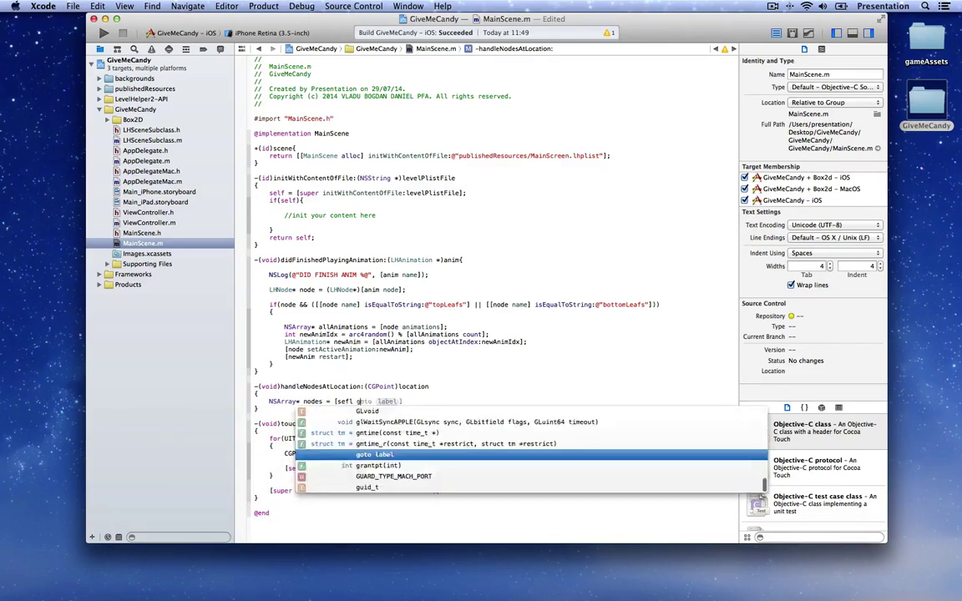
type(" gameWorldNode]")
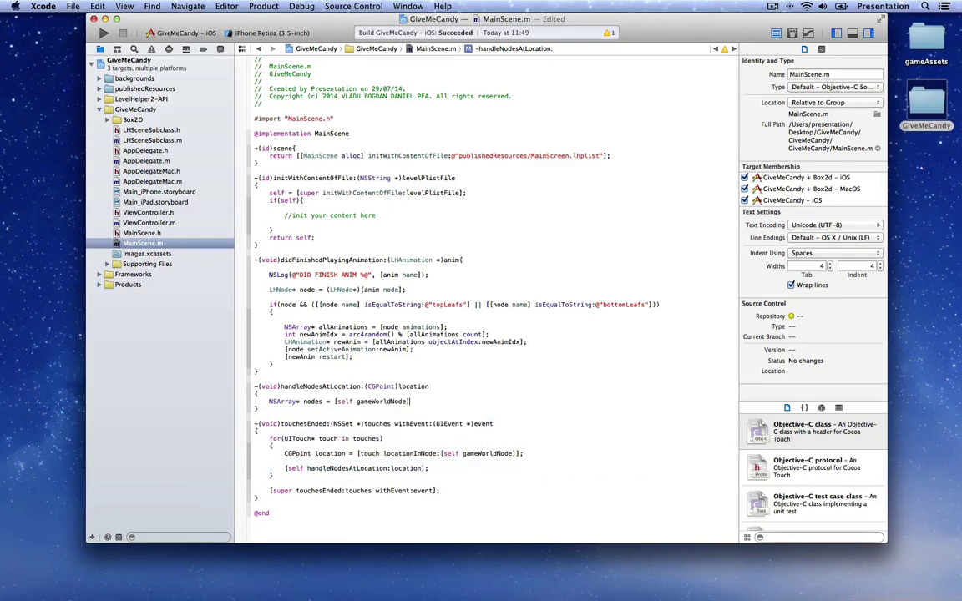
type(" node")
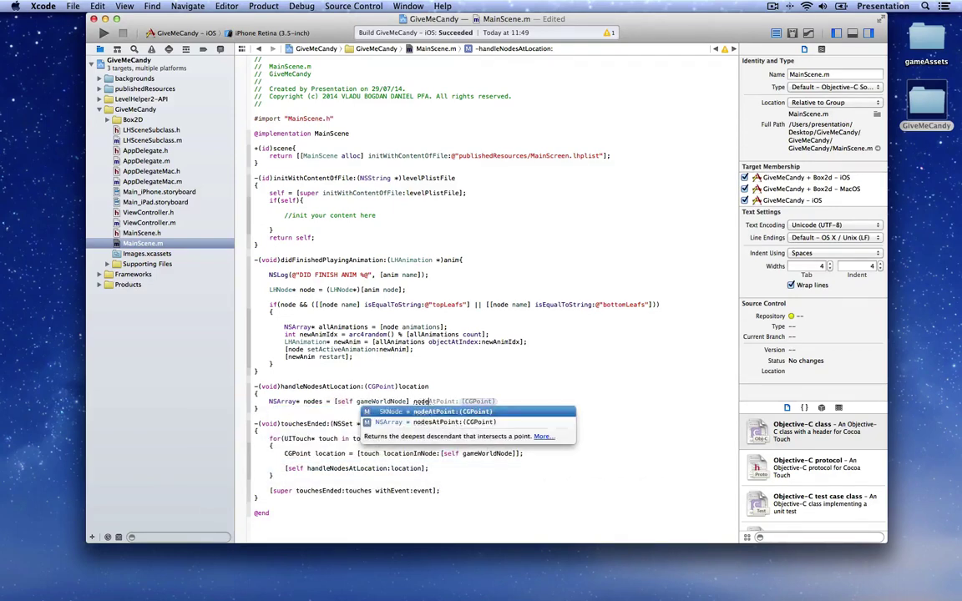
key("Down")
key("Return")
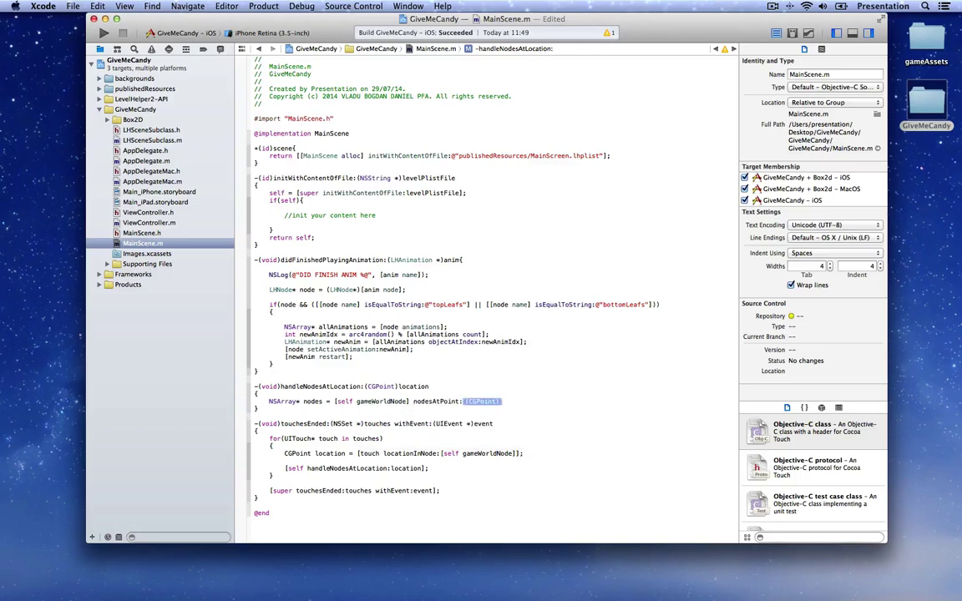
type("location];")
key("Return")
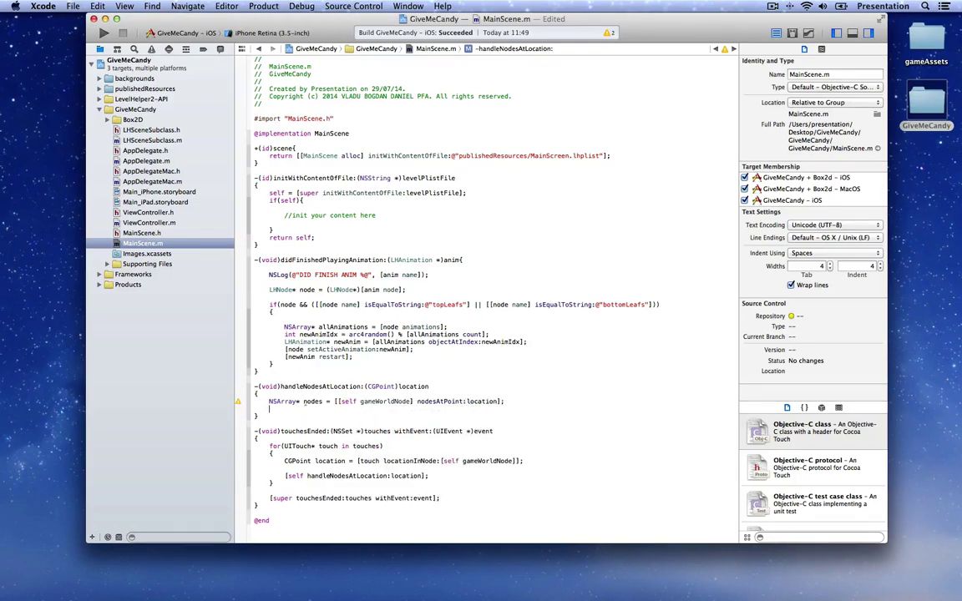
key("Return")
Add a for loop over each SKNode* node in nodes.
type("for(SKN")
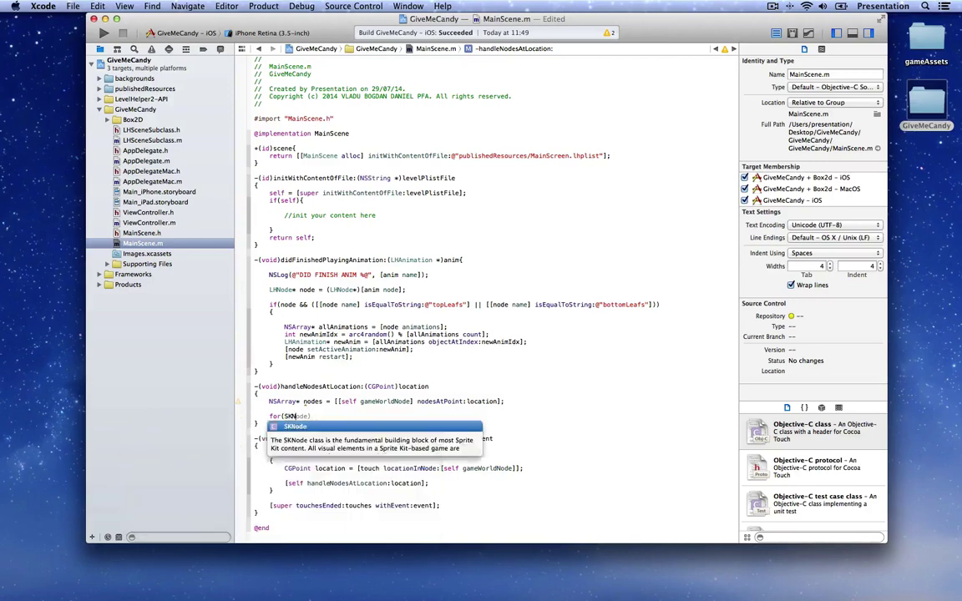
key("Return")
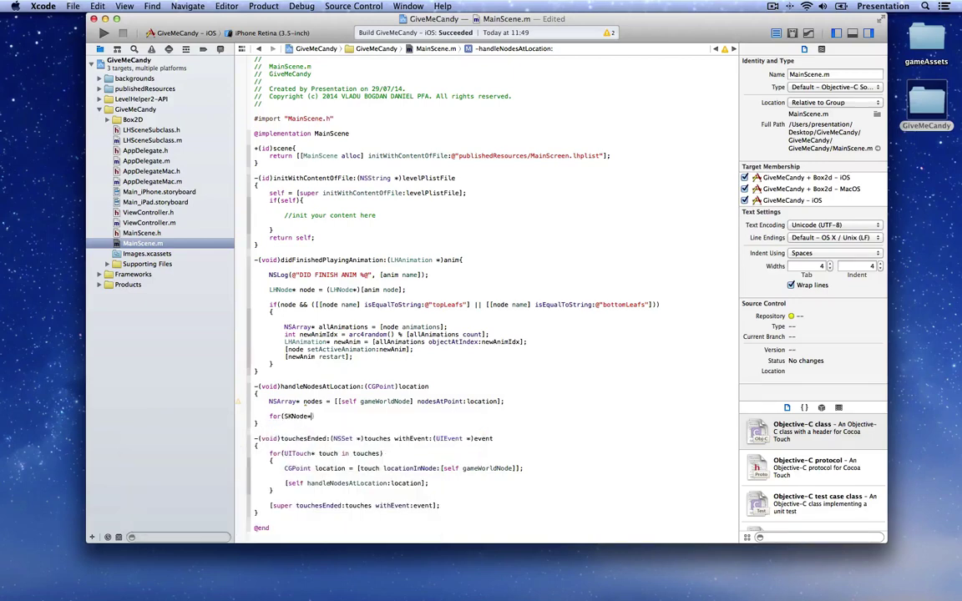
type("* node in nodes)")
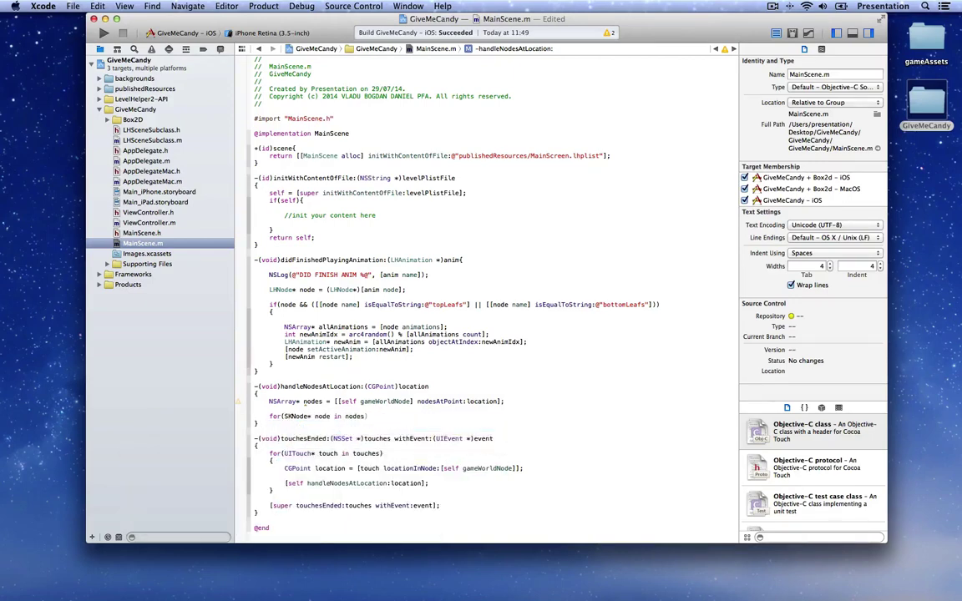
key("Return")
type("{")
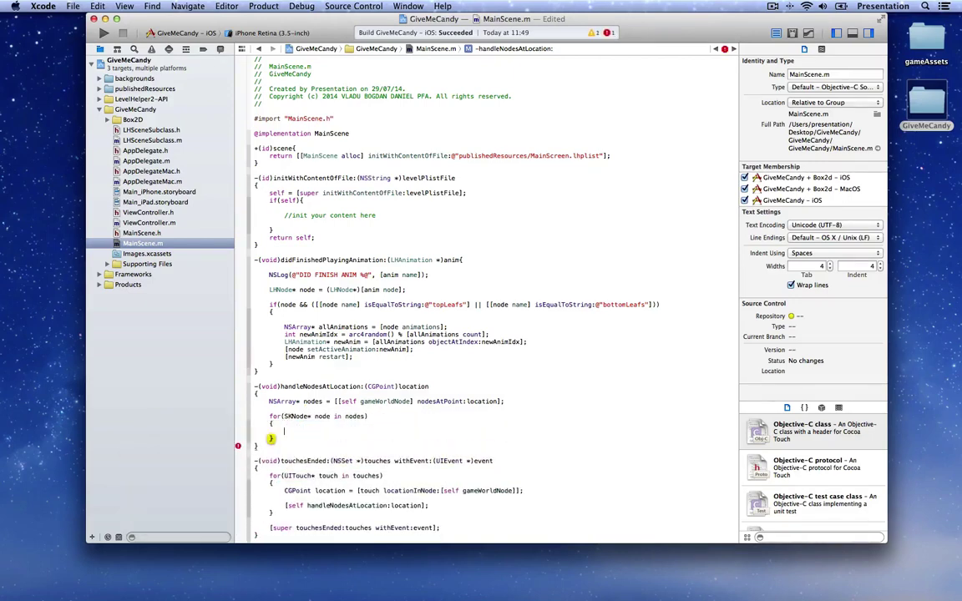
key("Return")
Inside the loop, add an empty if block for a node named @"playButton".
type("if([[node name] isE")
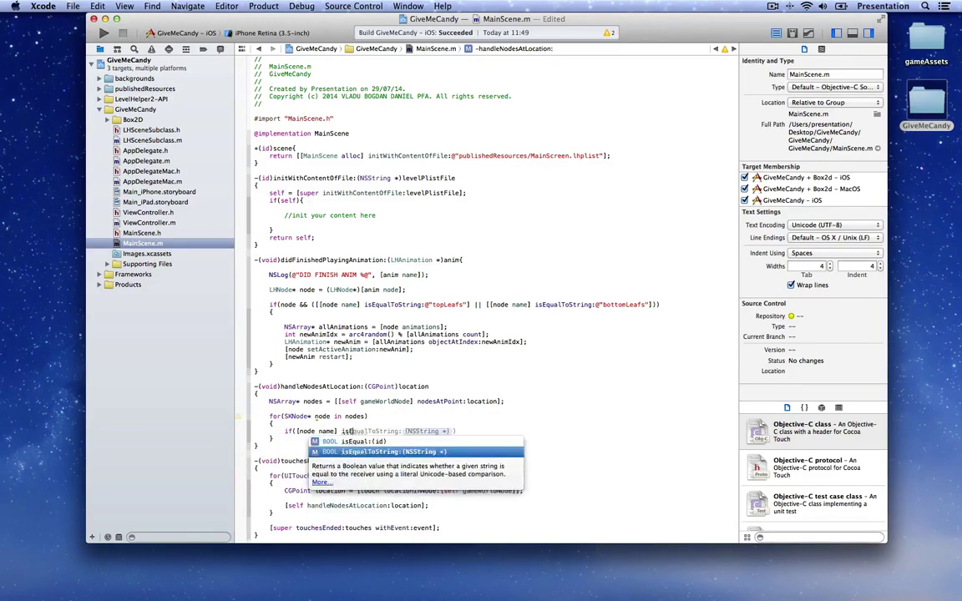
type("qualToString:@\"play")
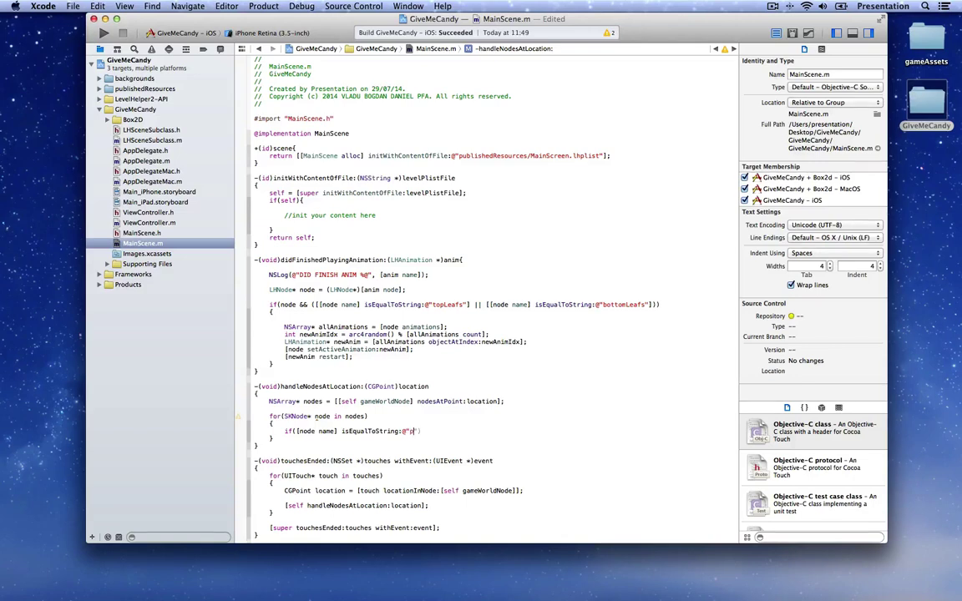
type("Button\"]")
key("Return")
type("{")
key("Return")
key("Down")
key("Return")
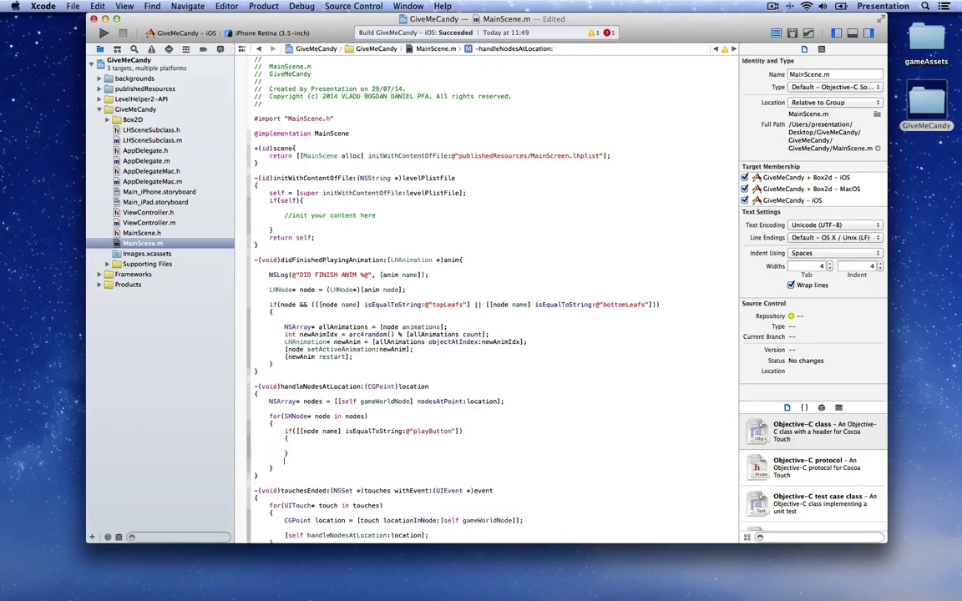
Add an empty else if block for a node named @"aboutButton".
type("else if(")
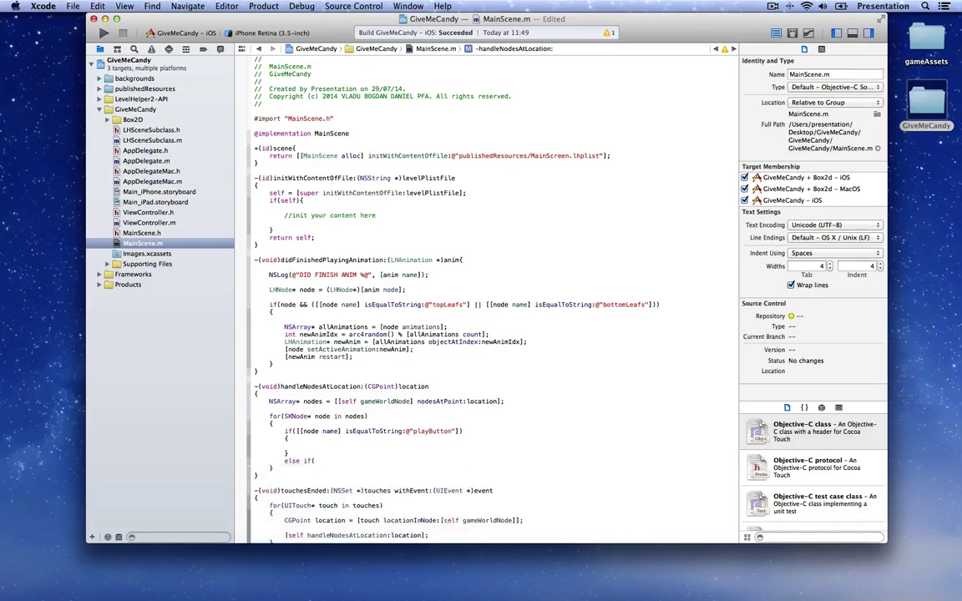
type("[node name] isE")
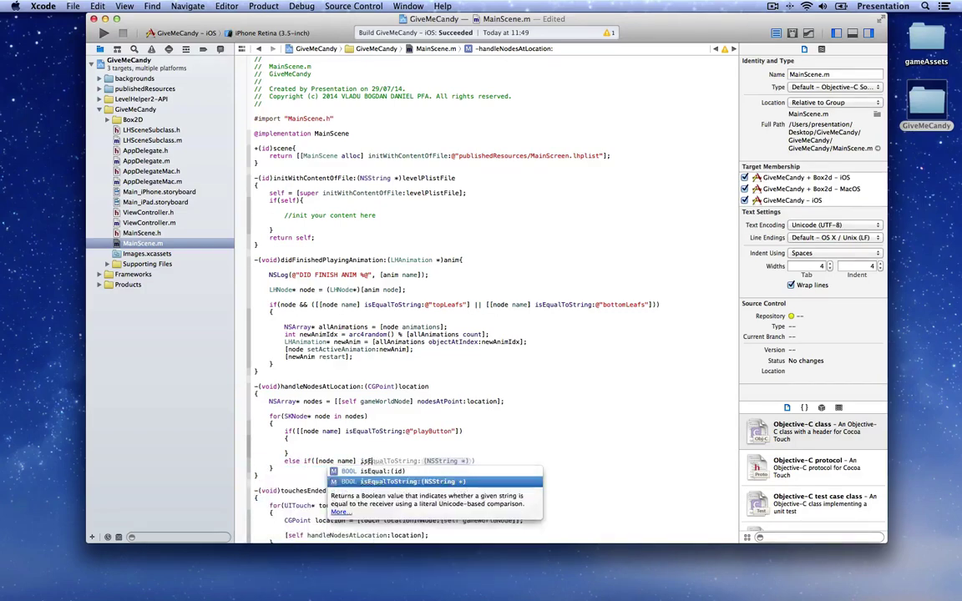
key("Return")
type("@\"about")
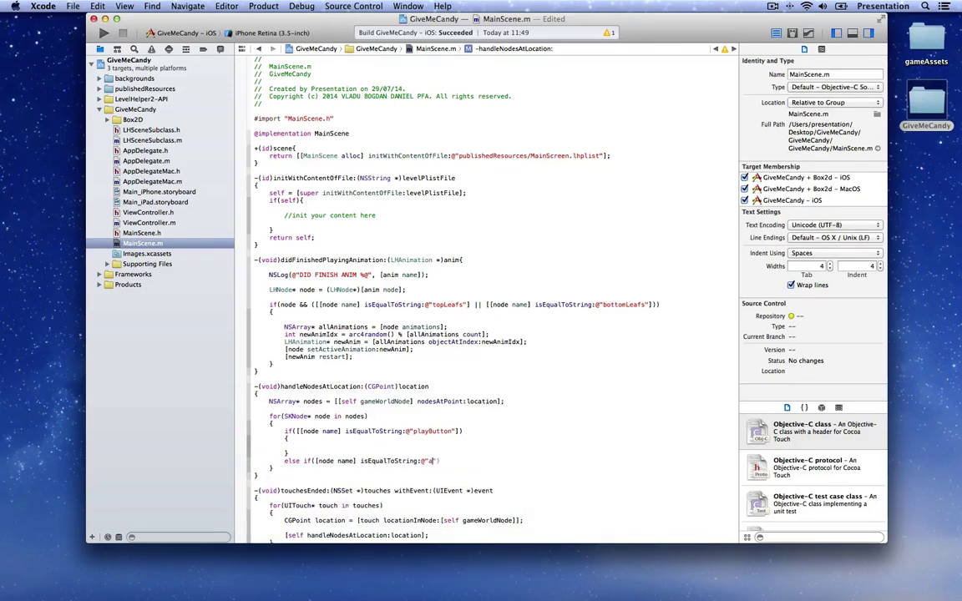
type("Button\"]")
key("Return")
type("{")
key("Return")
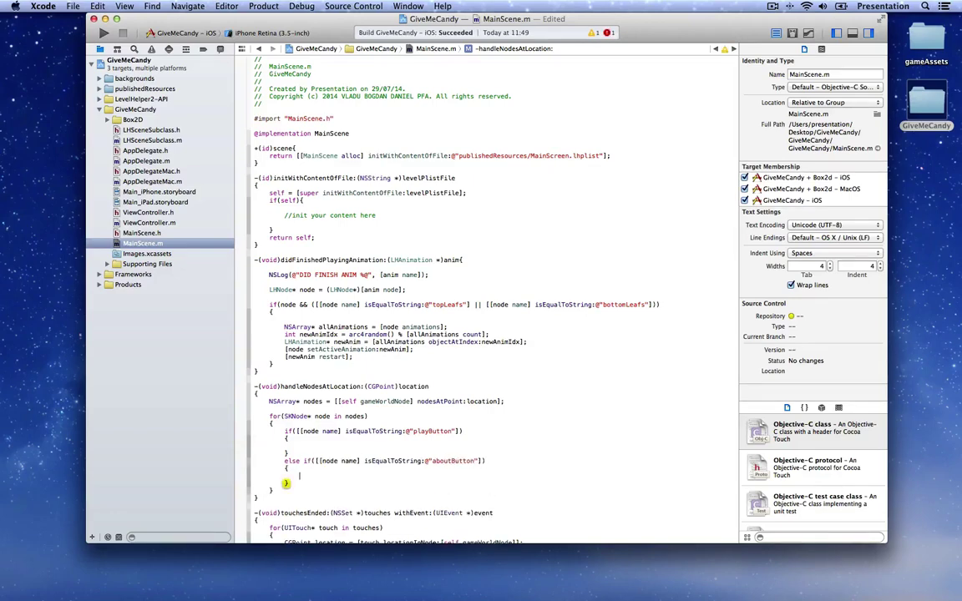
scroll(450, 293, "down", 1)
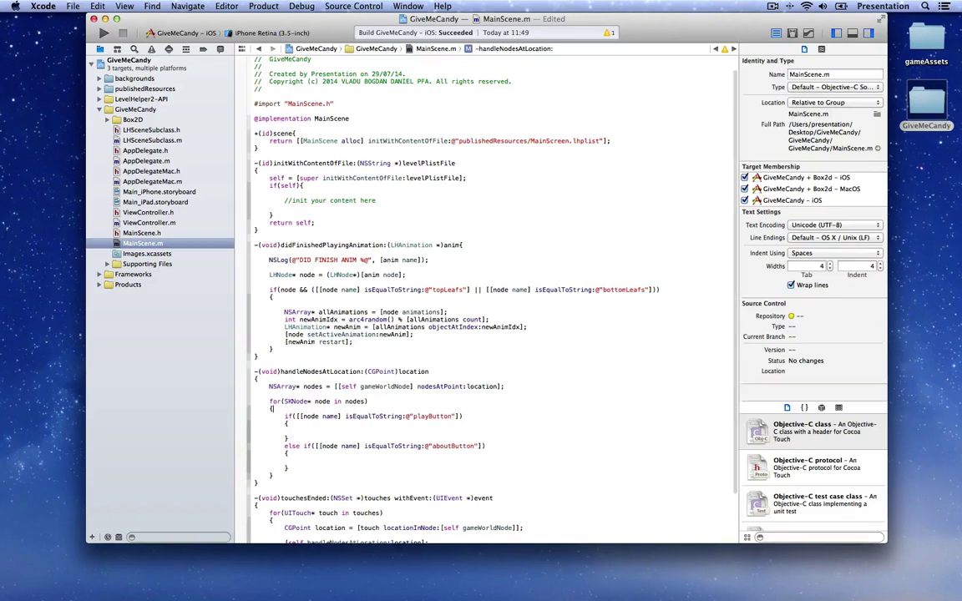
Add an empty -(void)goToPlayMenu method above handleNodesAtLocation:.
left_click(255, 364)
key("Return")
key("Return")
key("Up")
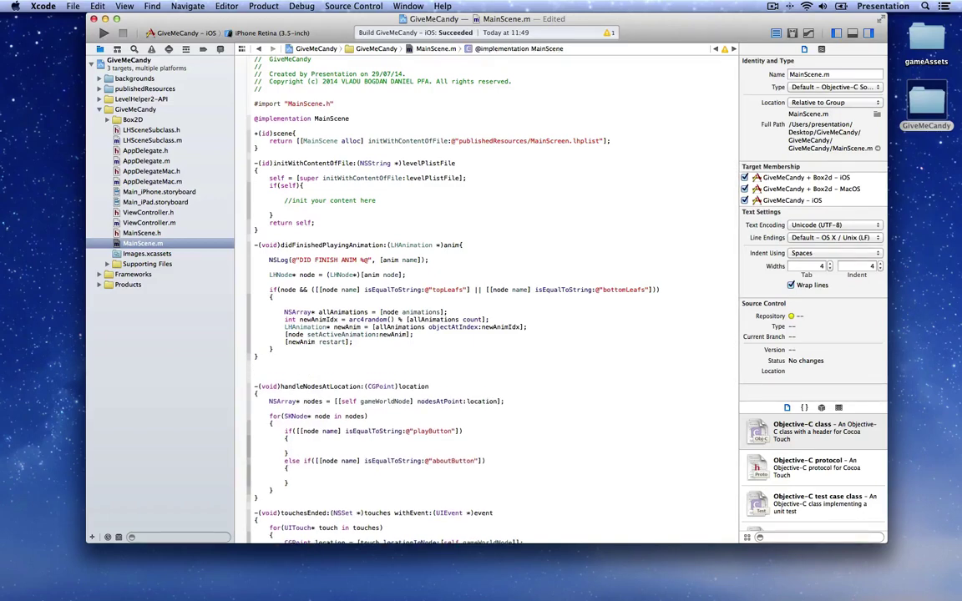
type("-(void)")
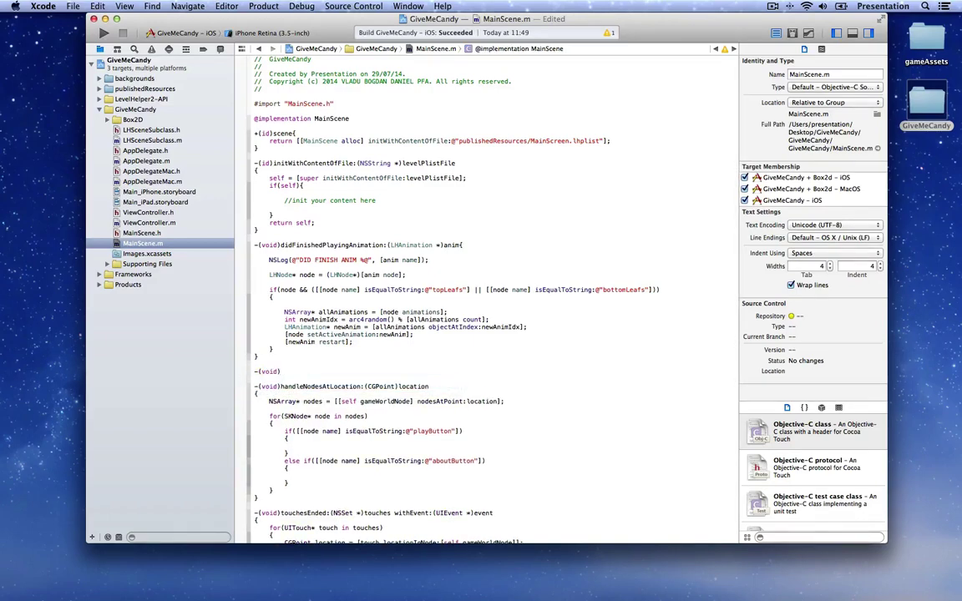
type("goToPlayMenu")
key("Return")
type("{")
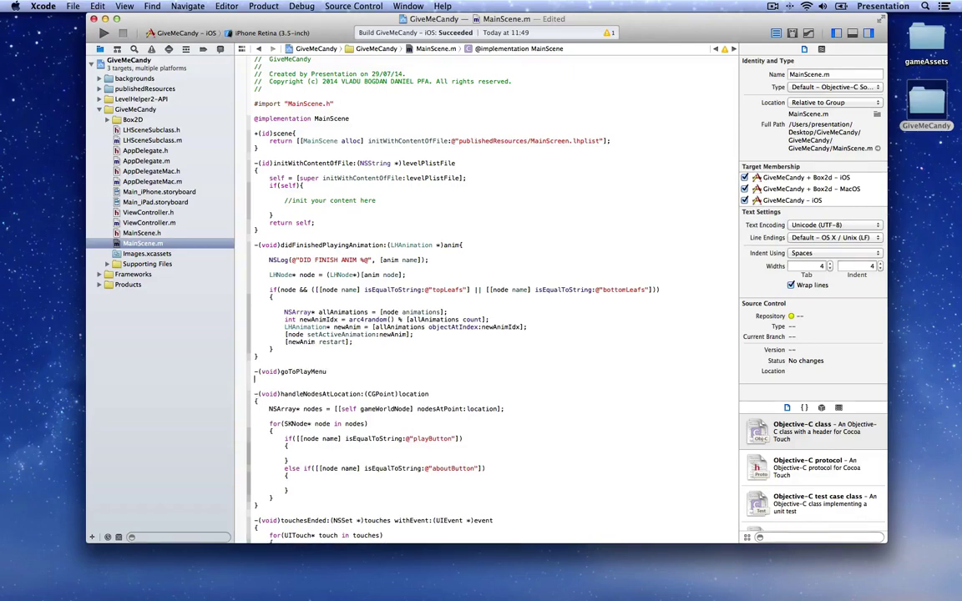
key("Return")
key("Down")
Add an empty -(void)goToAboutMenu method after goToPlayMenu.
key("End")
key("Return")
type("-(vo")
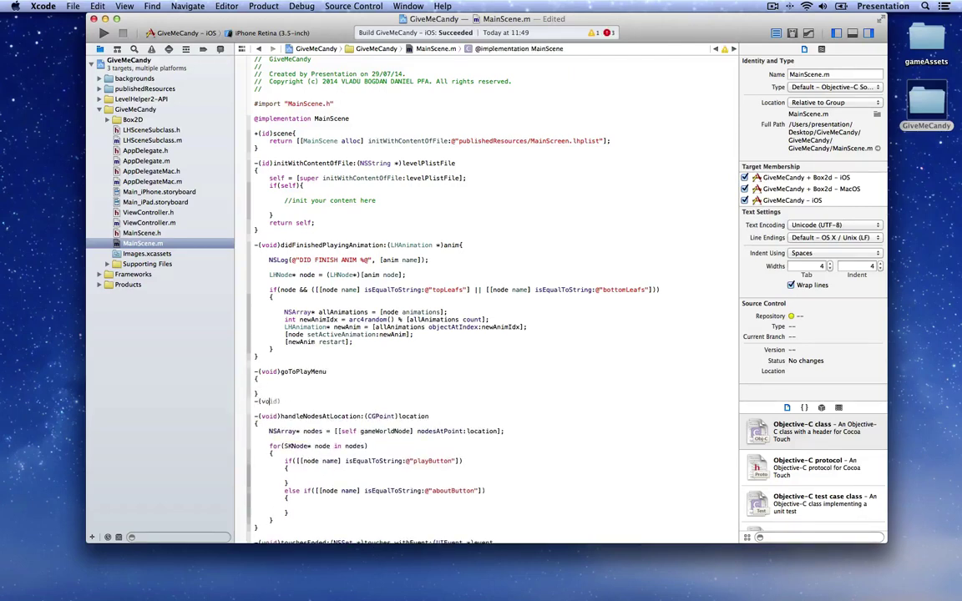
type("id)goToAboutMenu")
key("Return")
type("{")
key("Return")
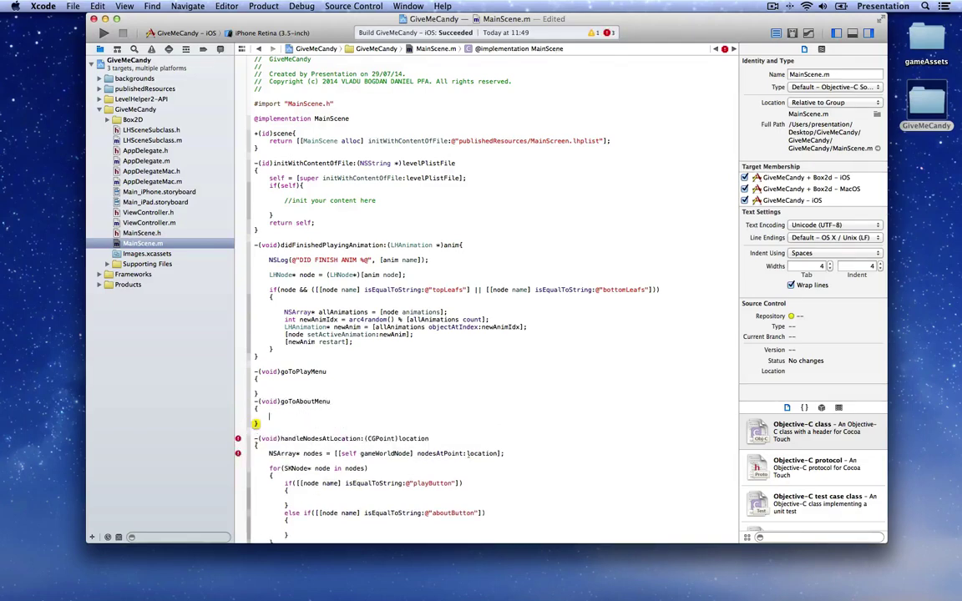
Call [self goToPlayMenu]; in the playButton branch and [self goToAboutMenu]; in the aboutButton branch.
scroll(325, 472, "down", 2)
scroll(325, 472, "down", 1)
left_click(363, 465)
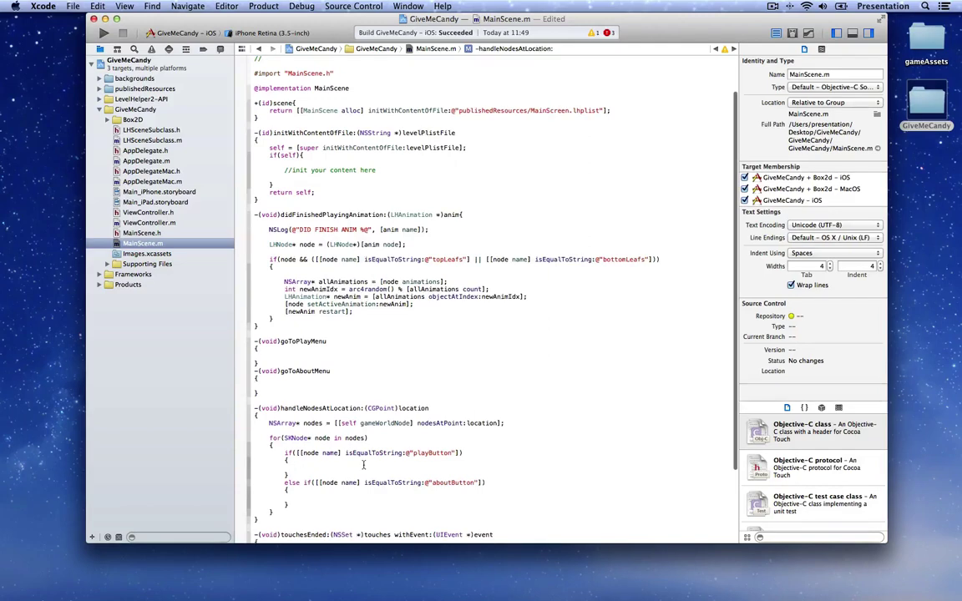
type("self goTo")
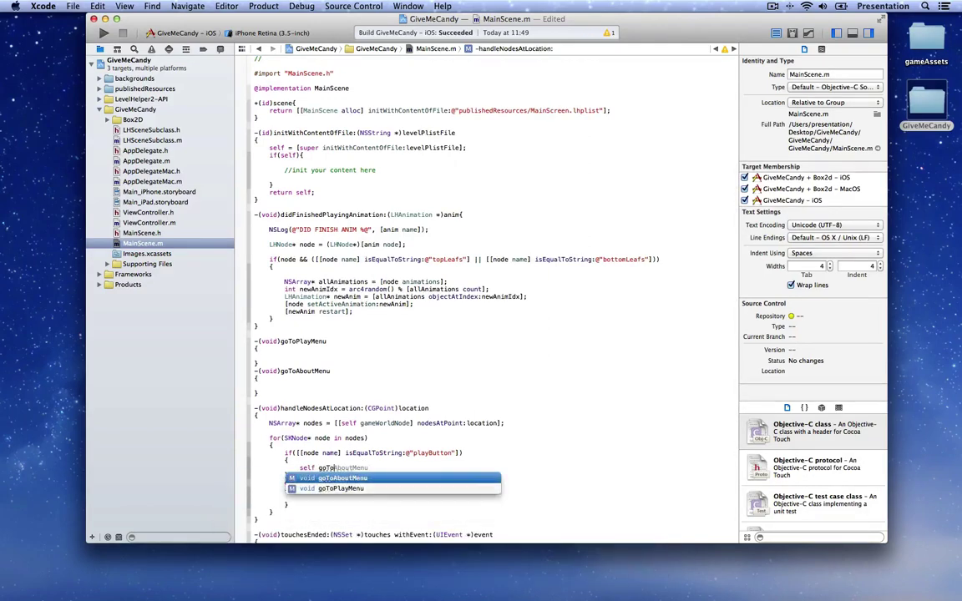
key("Down")
key("Return")
type("];")
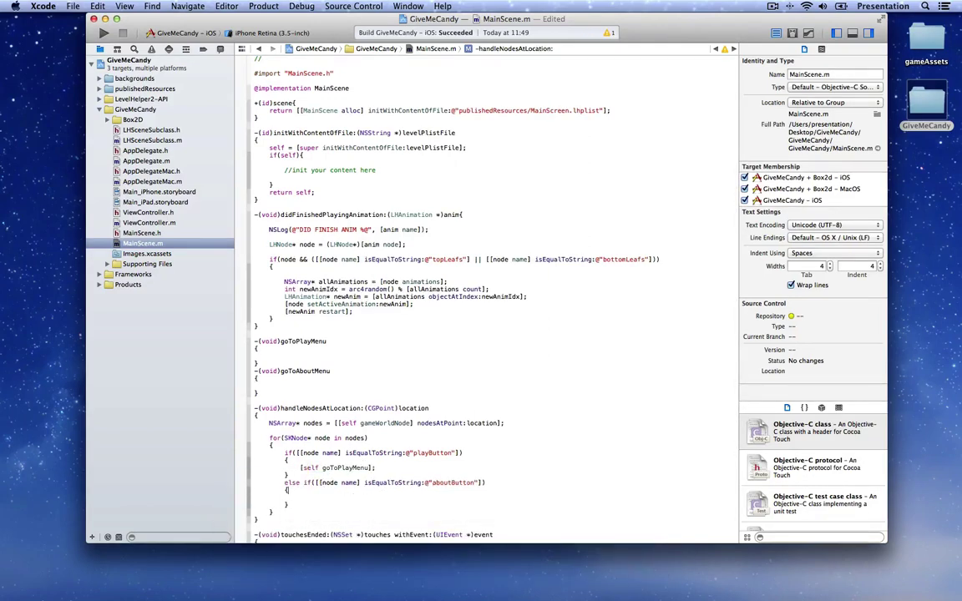
type("self go")
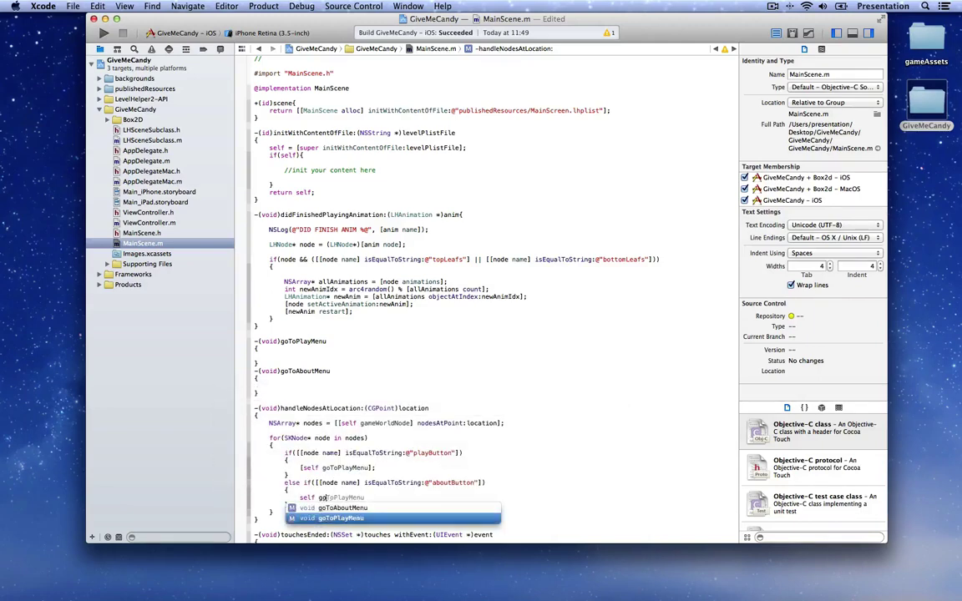
key("Up")
key("Return")
type("];")
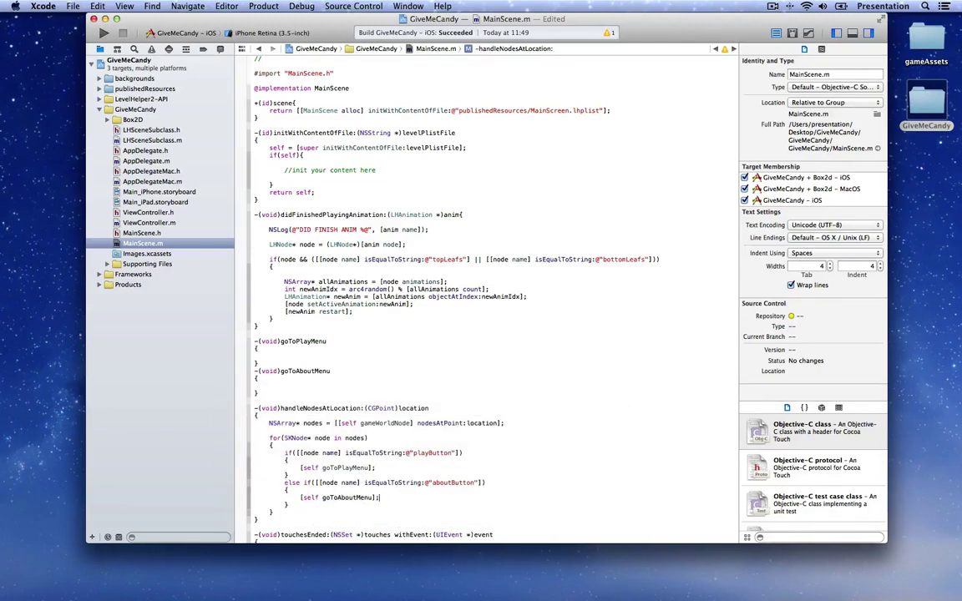
Save MainScene.m and build the project.
scroll(378, 432, "down", 1)
scroll(378, 431, "down", 1)
key("super+s")
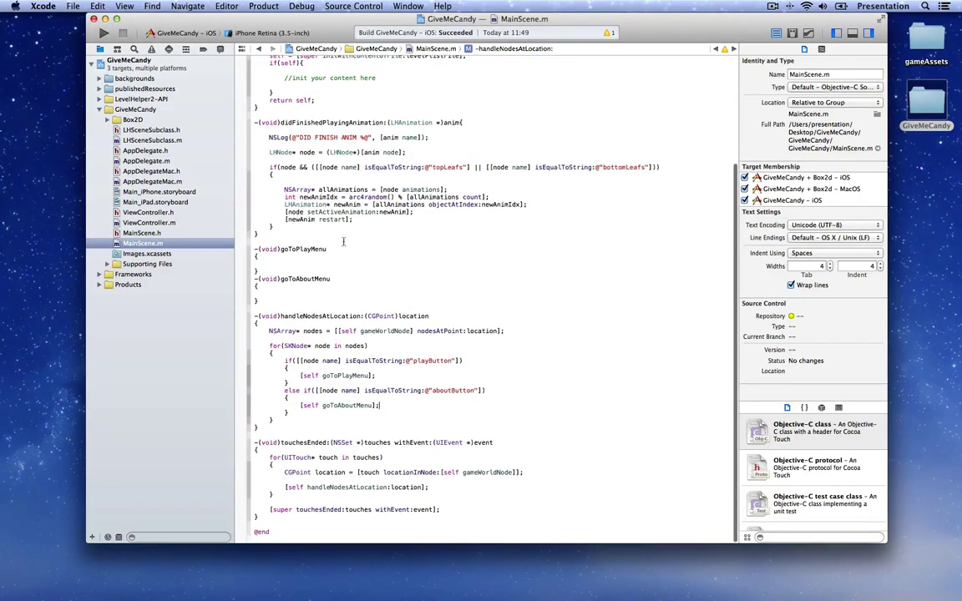
key("super+b")
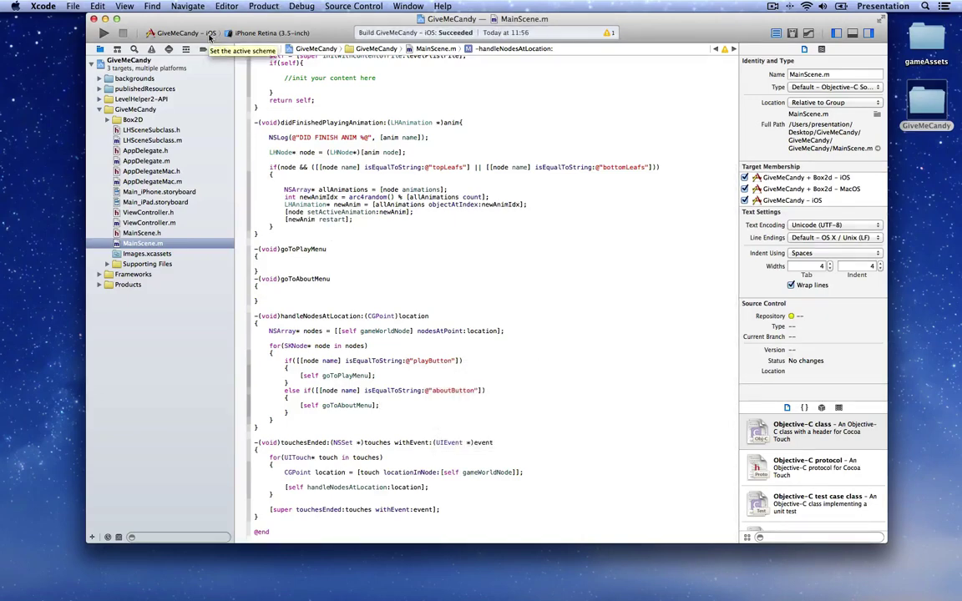
Switch the active scheme to GiveMeCandy + Box2d – MacOS on My Mac 64-bit.
left_click(210, 35)
mouse_move(238, 25)
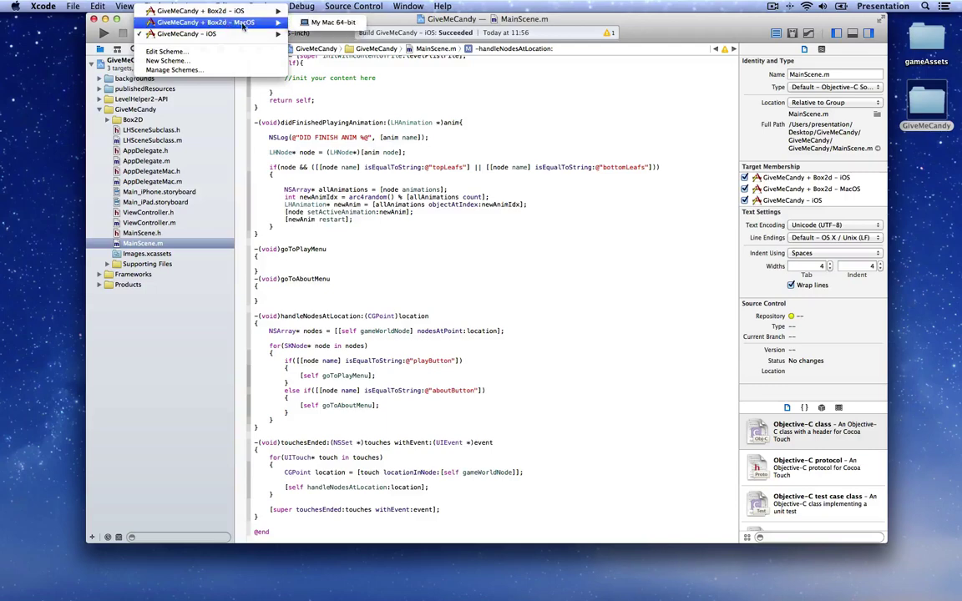
left_click(297, 23)
Build the Mac version, exposing UITouch errors, then add a blank line above touchesEnded.
left_click(384, 249)
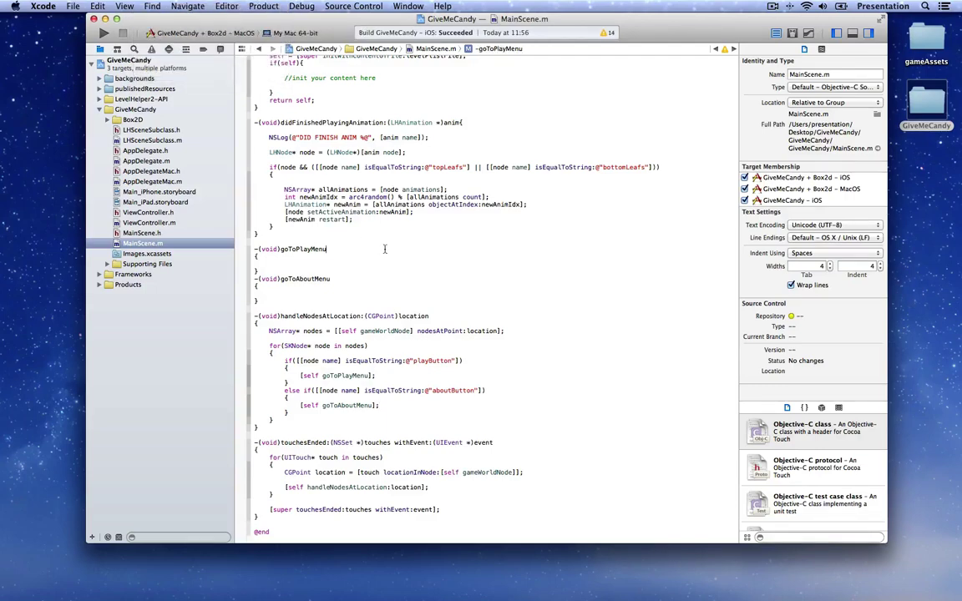
key("super+r")
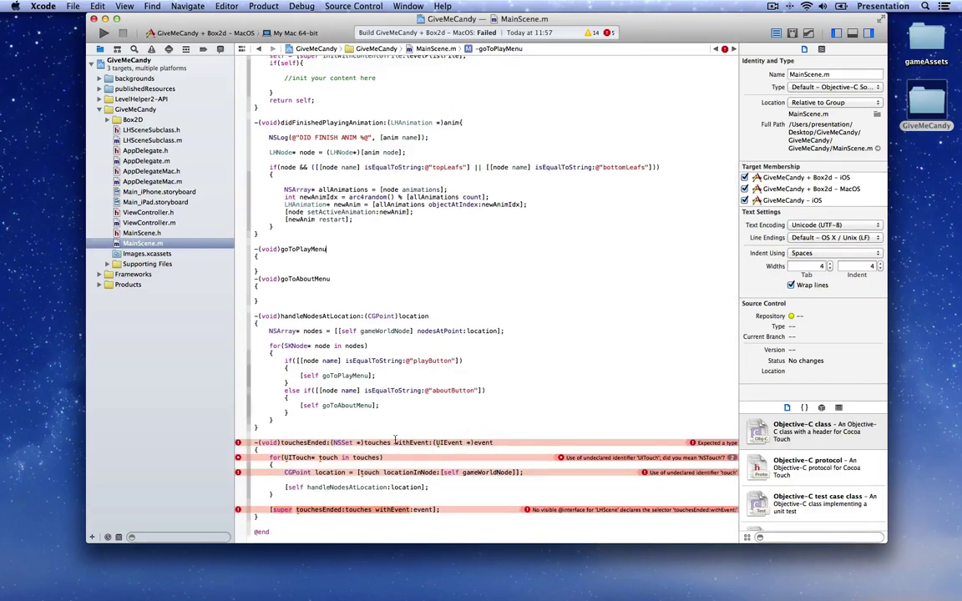
left_click(382, 429)
key("Return")
key("Return")
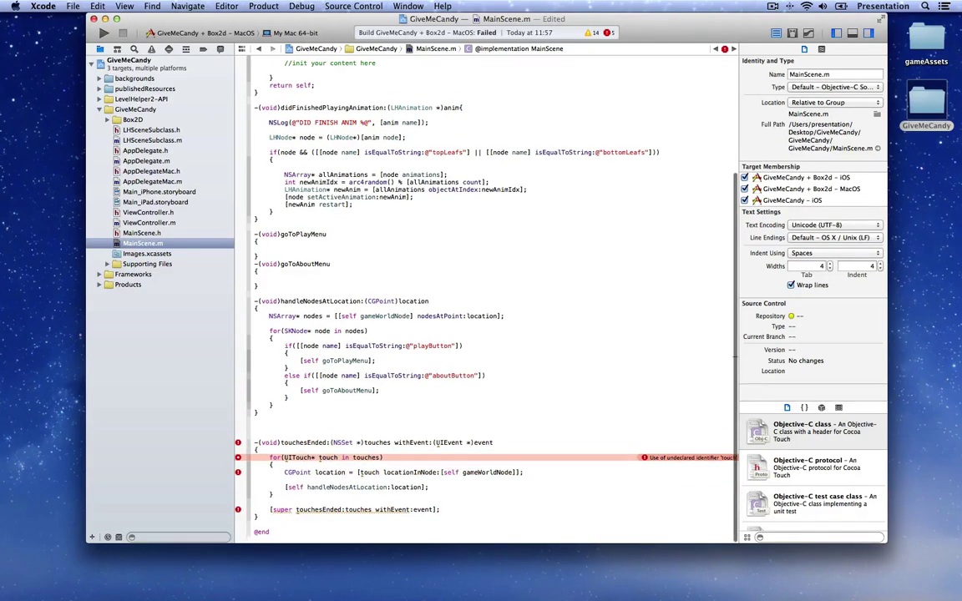
type("#if")
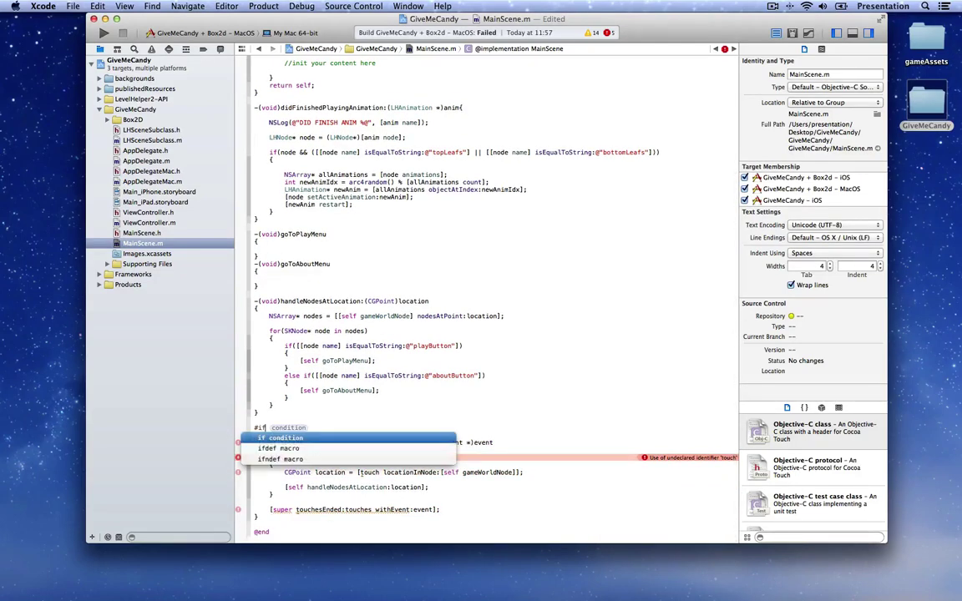
type(" TARGET_")
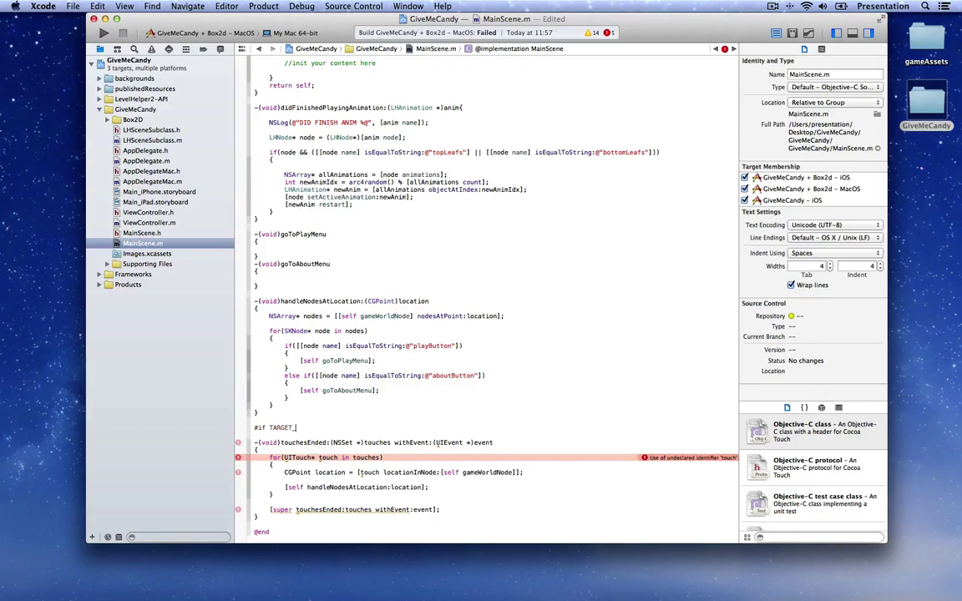
key("BackSpace")
key("BackSpace")
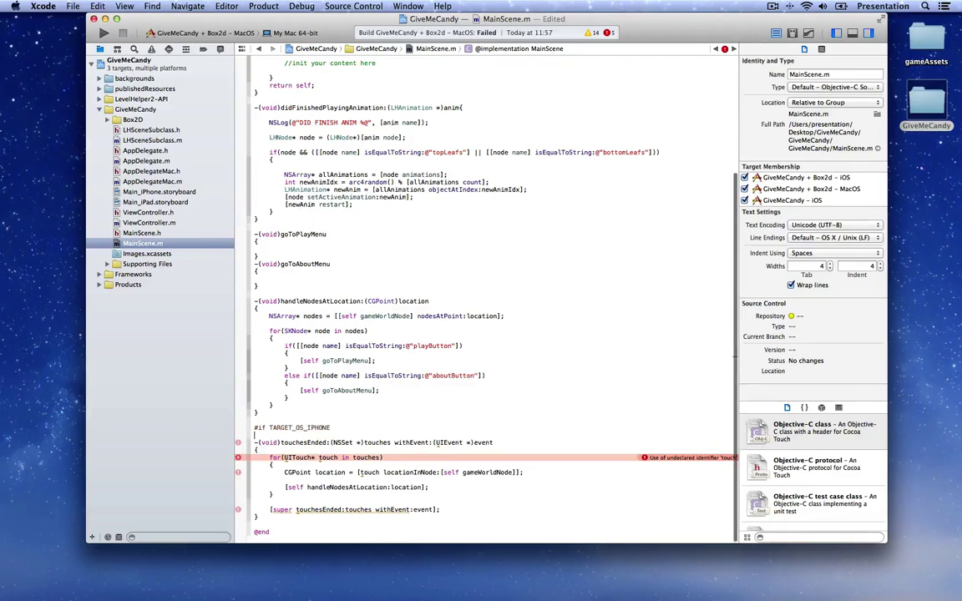
left_click(259, 524)
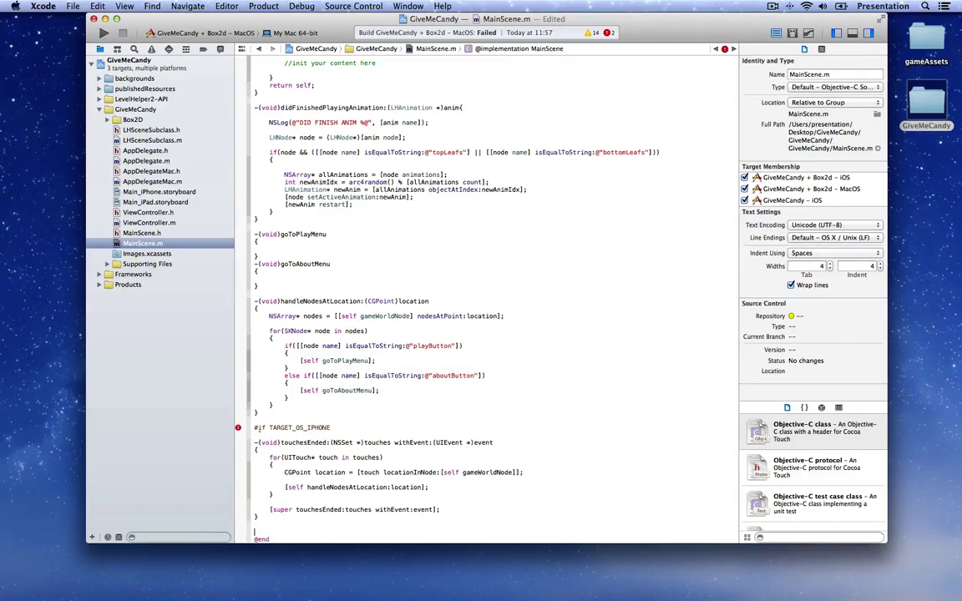
scroll(332, 473, "down", 2)
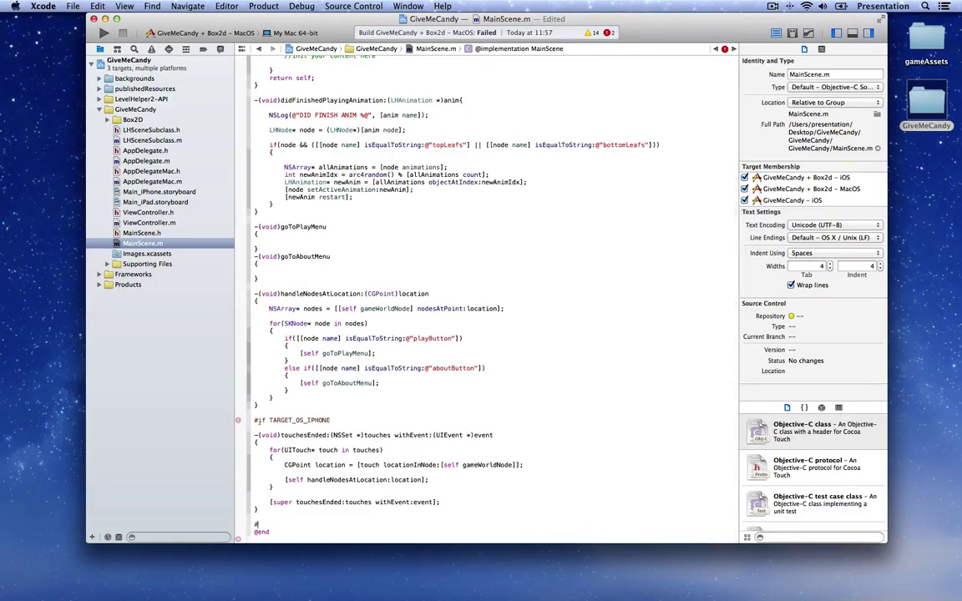
type("#else")
key("Return")
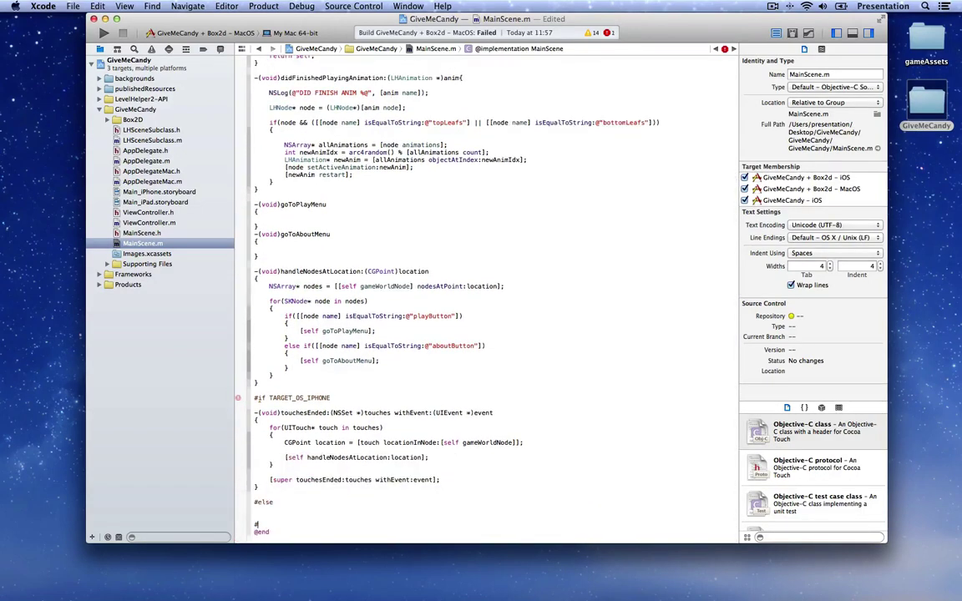
type("#end")
key("Return")
key("Up")
key("Return")
scroll(398, 378, "down", 1)
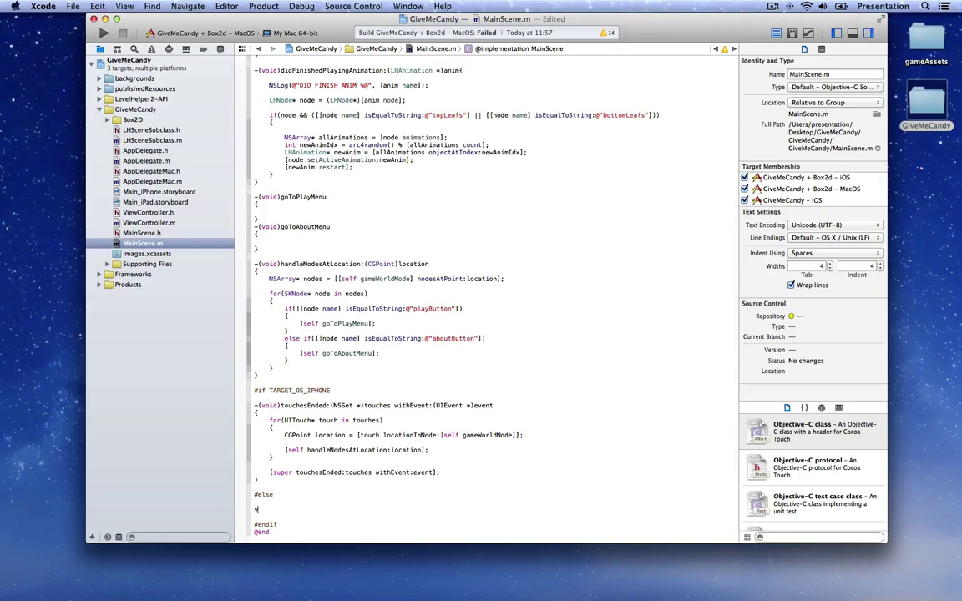
type("-(void)mouseU")
Complete mouseUp: to store the event's locationInNode:[self gameWorldNode] as CGPoint location.
key("Return")
key("Return")
type("{")
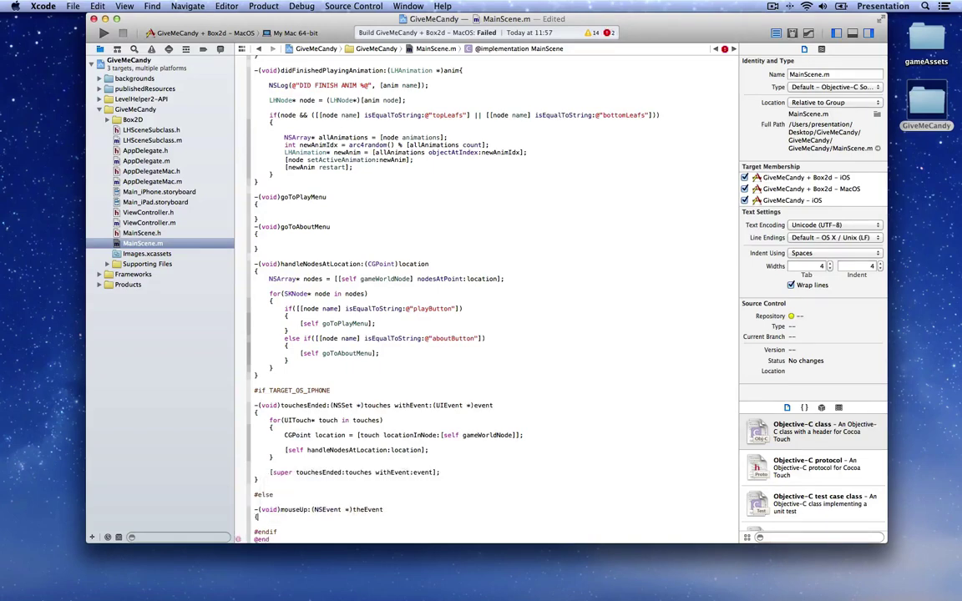
key("Return")
type("CGPo")
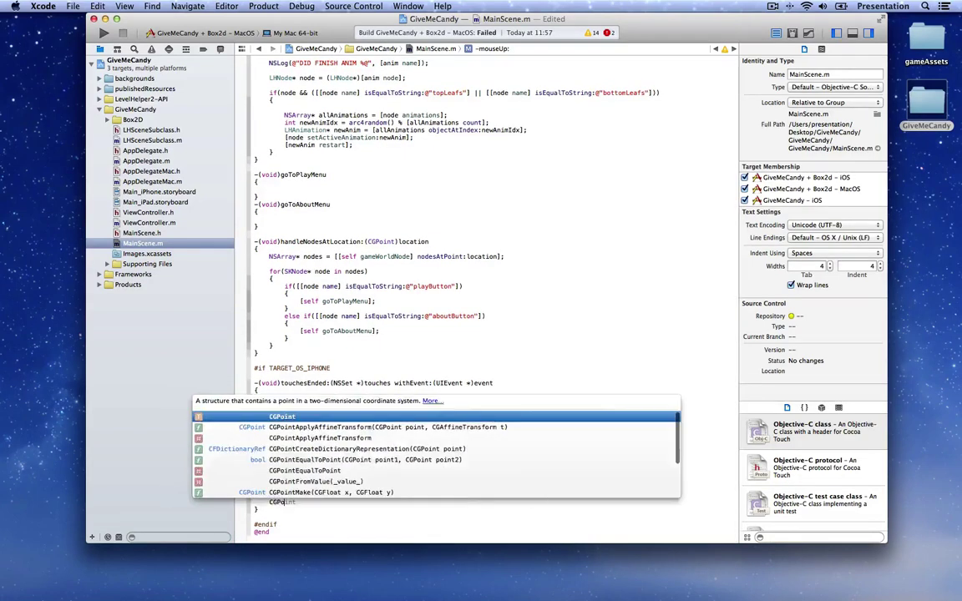
type("int location = ")
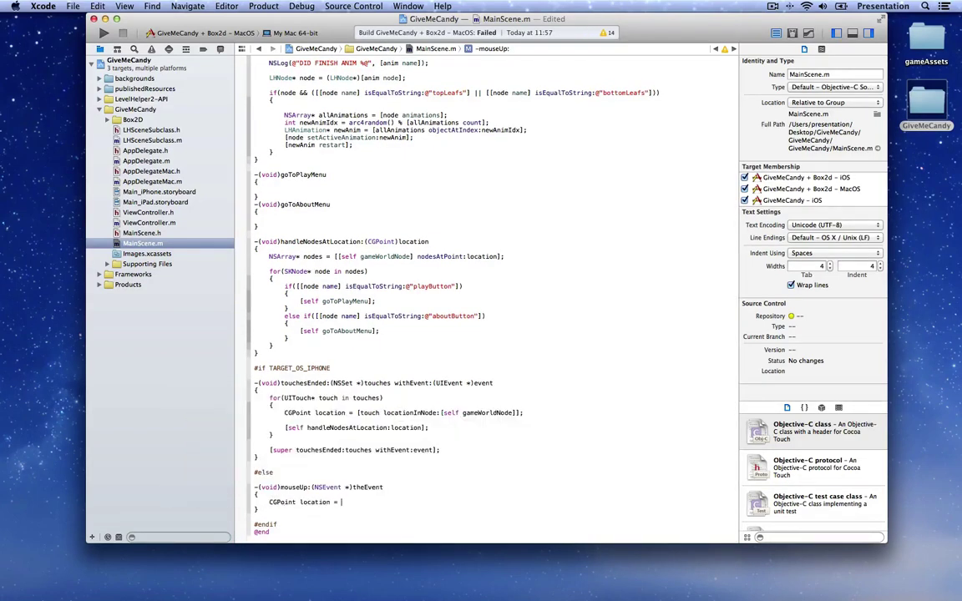
type("theEvent loc")
key("Return")
type("[self gameW")
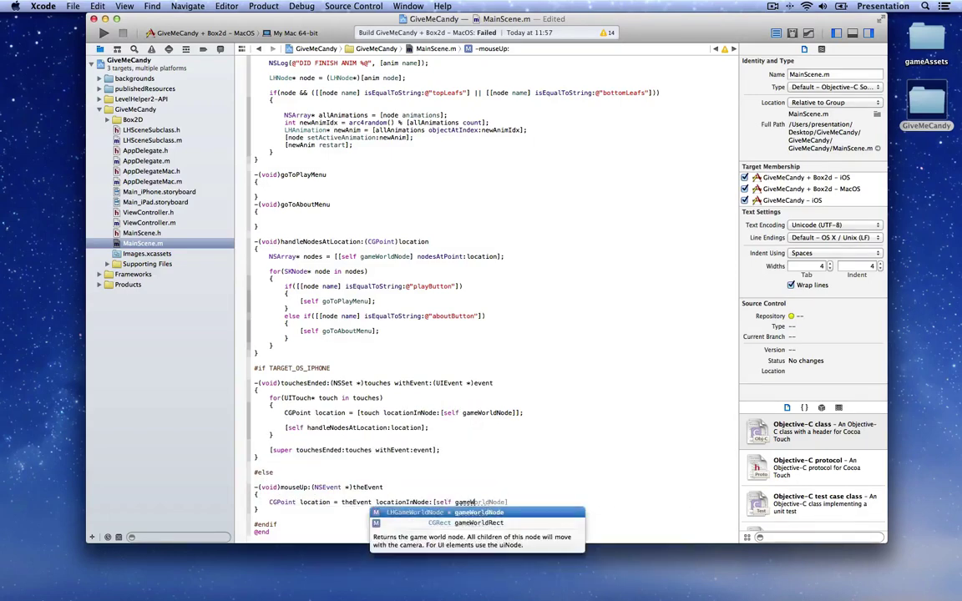
key("Return")
type("]")
type("];")
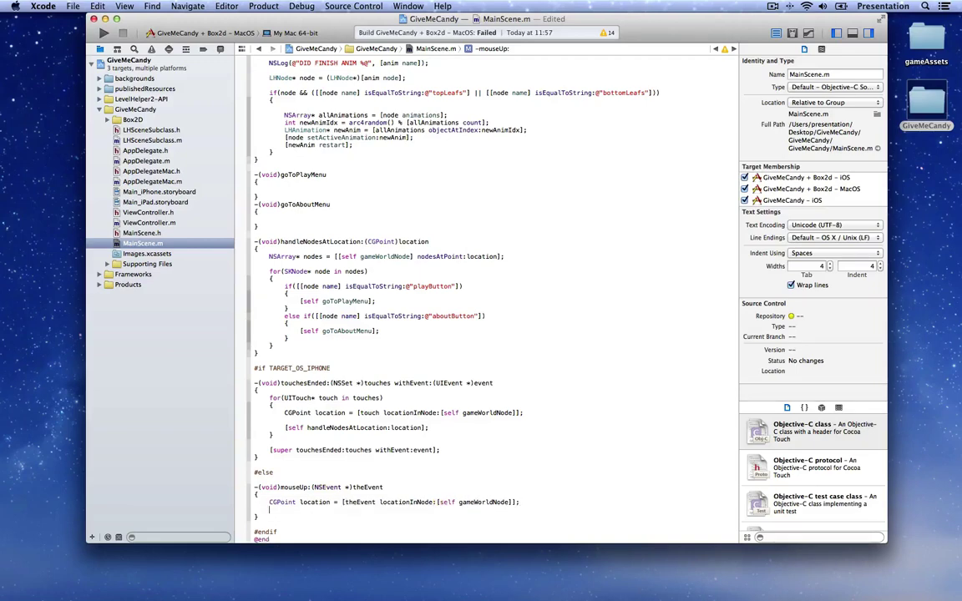
key("Return")
Pass location to handleNodesAtLocation: in mouseUp: and save MainScene.m.
type("self handle")
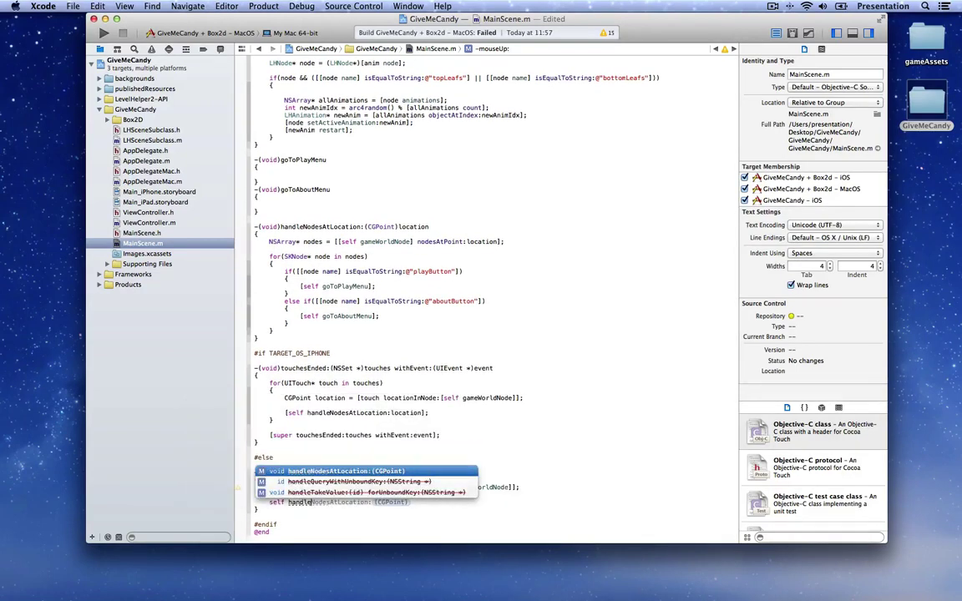
key("Return")
type("location")
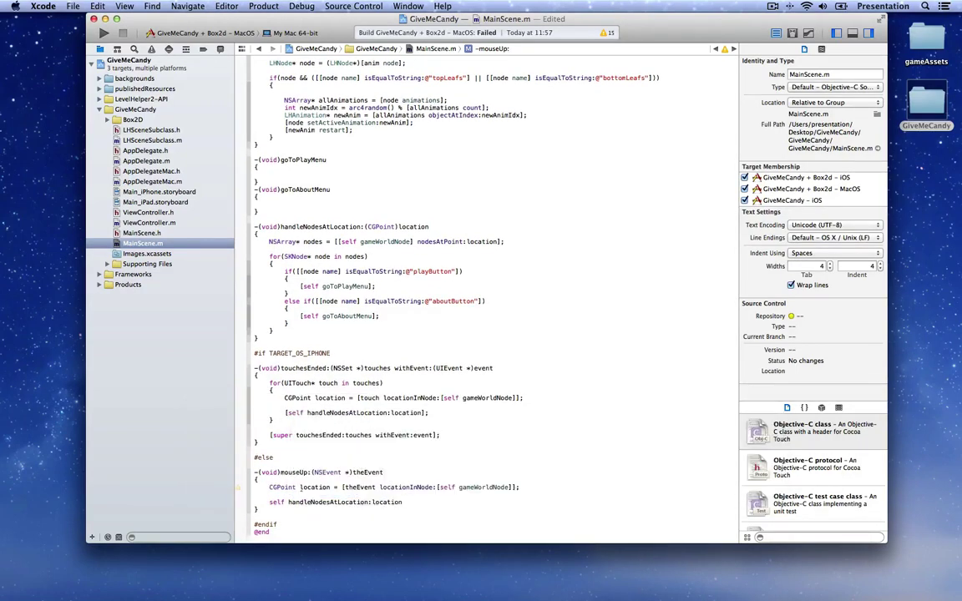
type("];")
key("BackSpace")
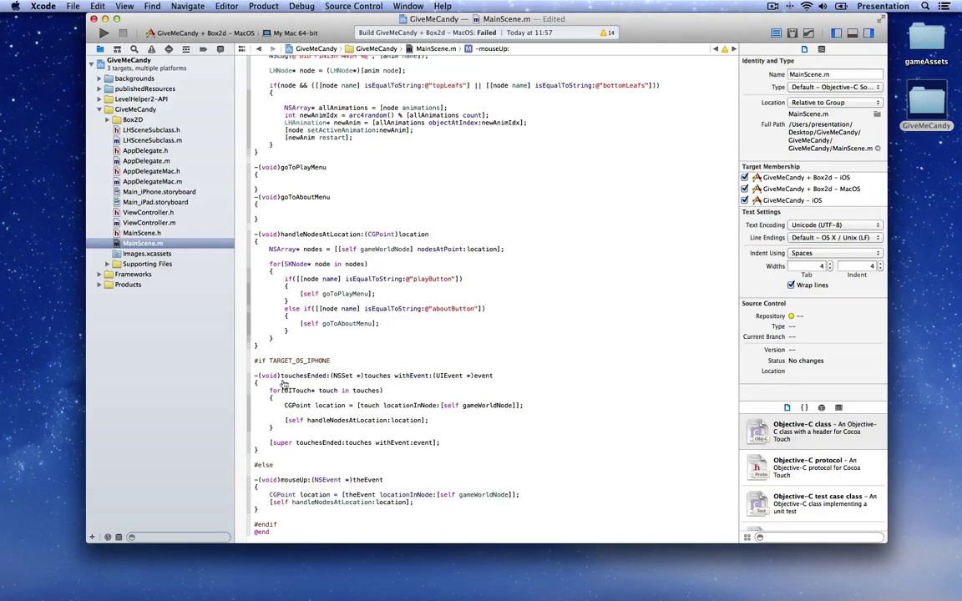
key("super+s")
Delete the stray blank line in touchesEnded:withEvent: and save MainScene.m again.
left_click(327, 413)
key("BackSpace")
left_click(271, 427)
key("super+s")
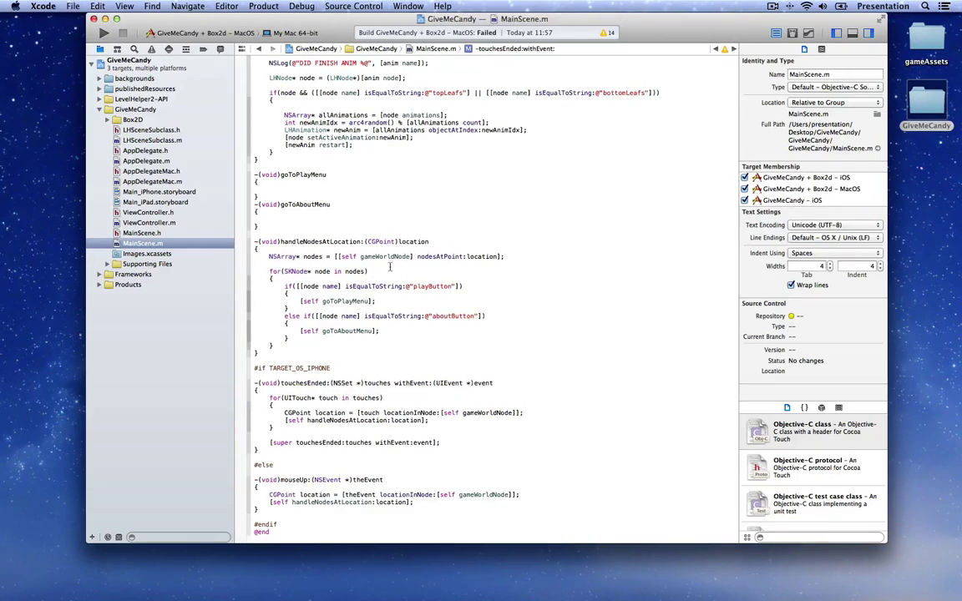
left_click(378, 301)
scroll(345, 333, "up", 2)
left_click(289, 229)
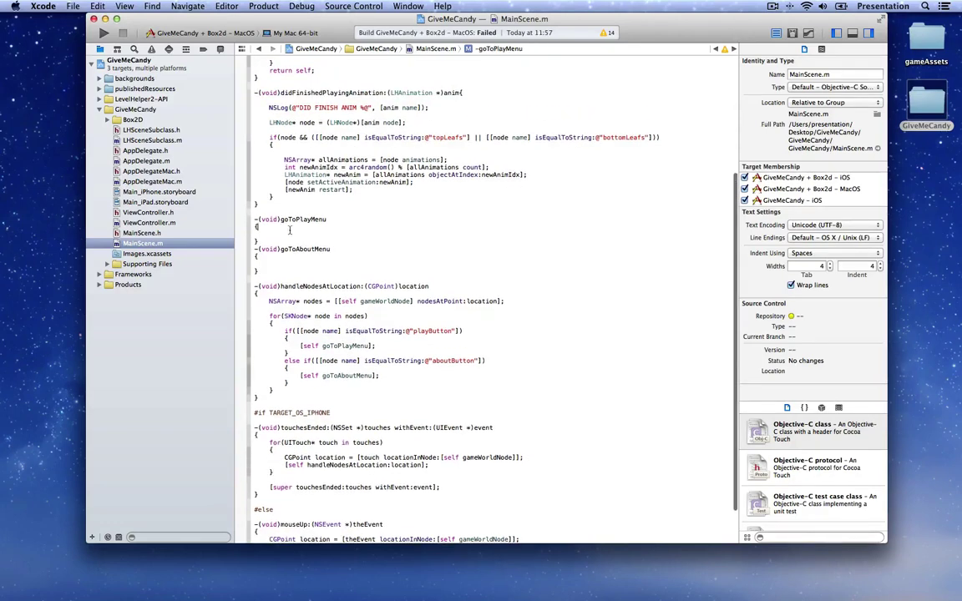
Add NSLog(@"GO TO PLAY") to goToPlayMenu and NSLog(@"GO TO ABOUT") to goToAboutMenu, then save.
type("NSL")
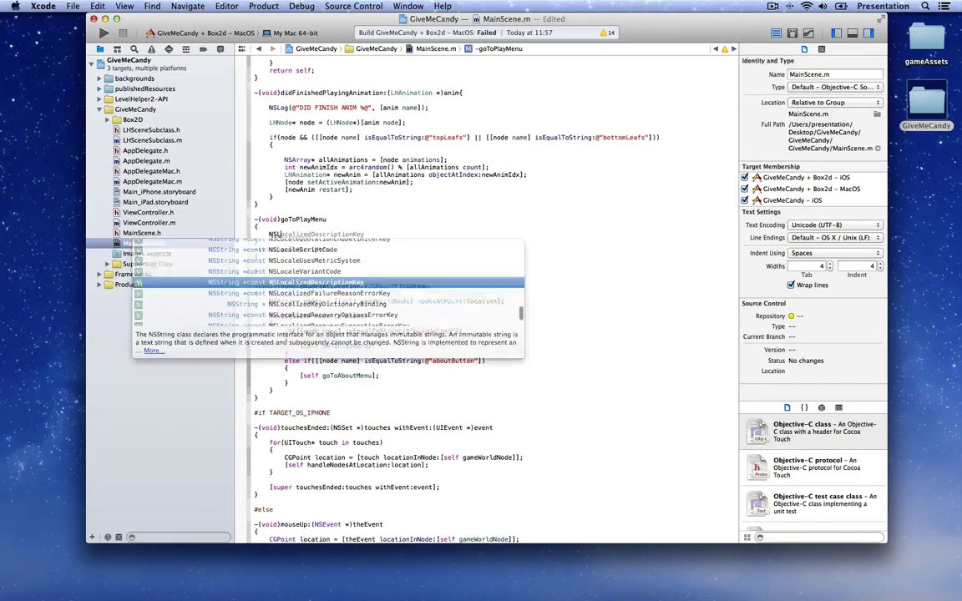
type("og(@")
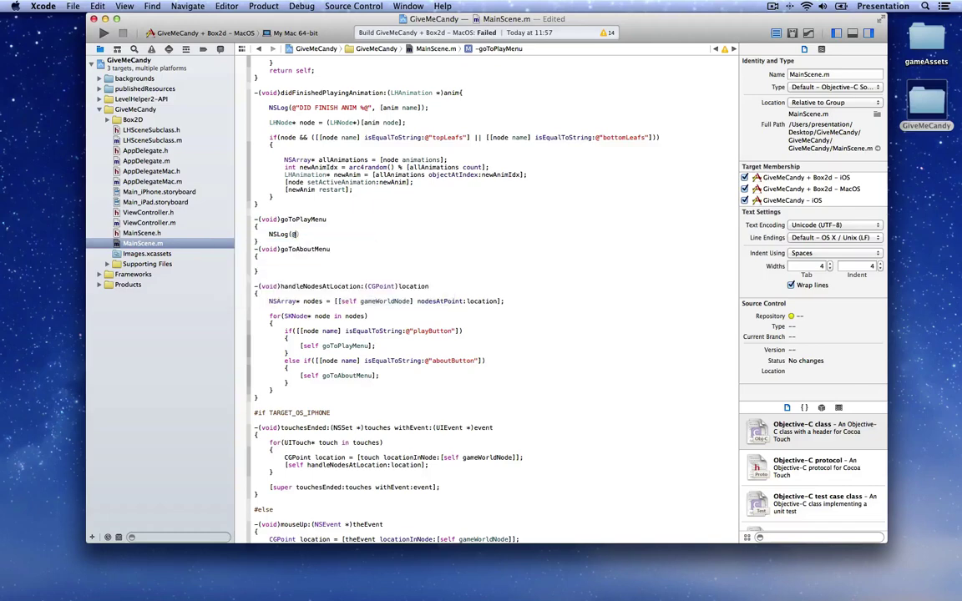
type("\"GO TO PLAY\");")
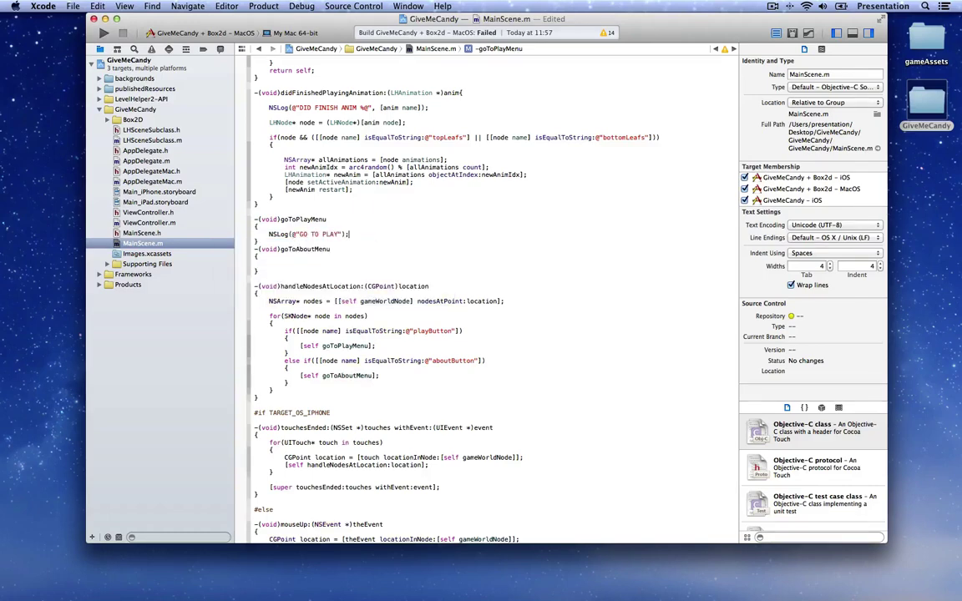
left_click(330, 249)
type("NSLog(@\"GO TO A")
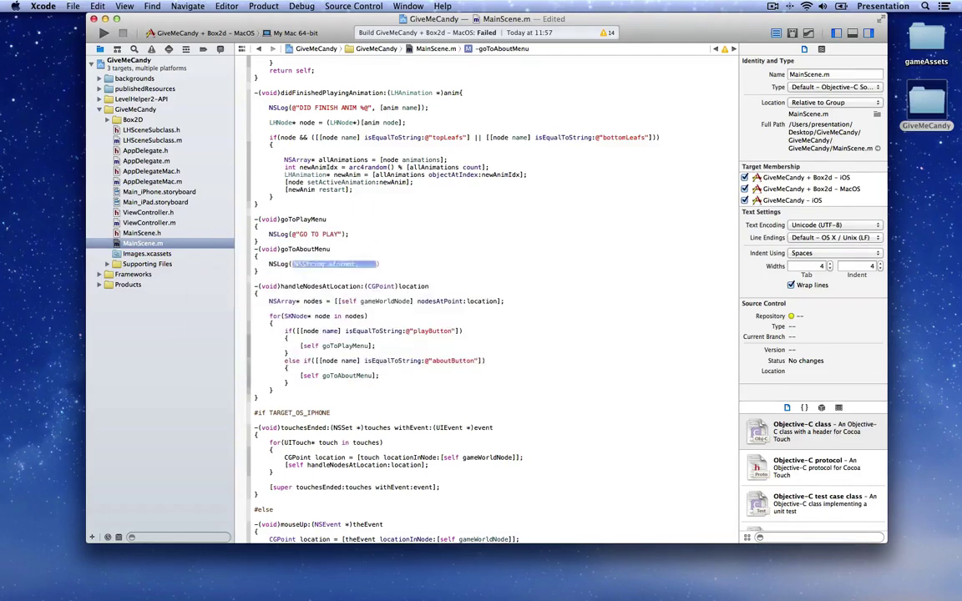
type("BOUT\")")
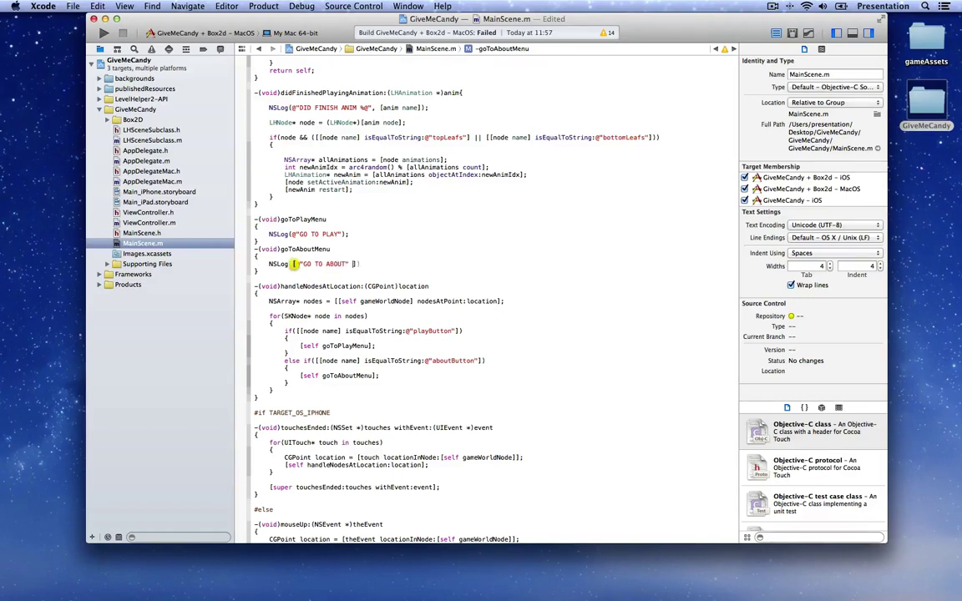
type(";")
key("super+s")
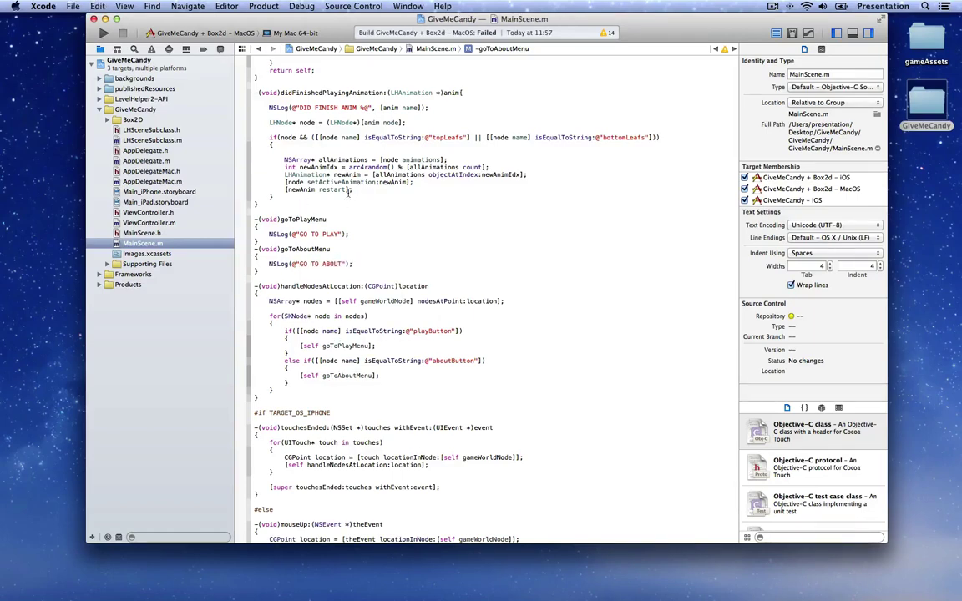
left_click_drag(626, 22, 623, 186)
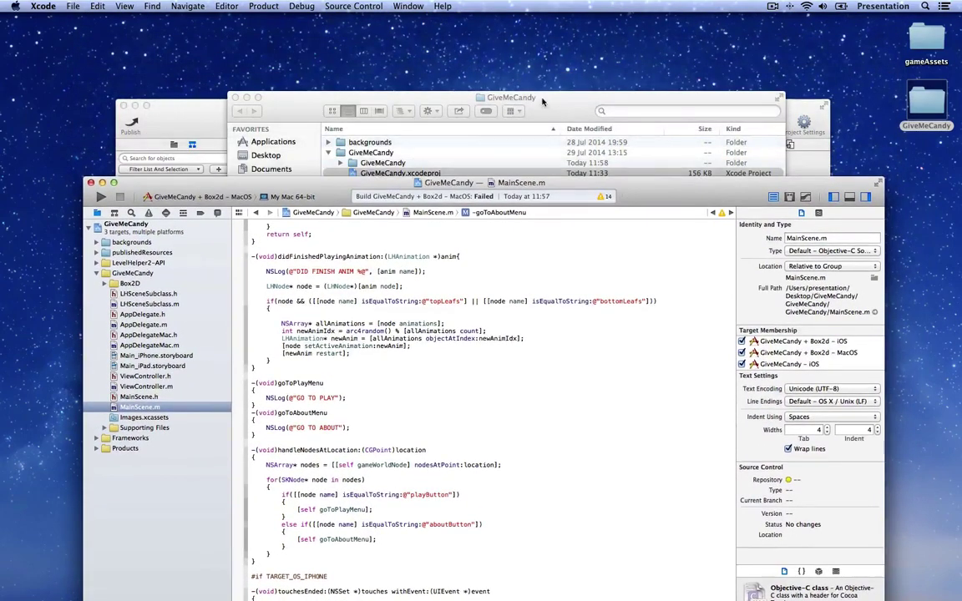
Republish the MainScreen scene from LevelHelper 2 PRO into publishedResources.
left_click(167, 86)
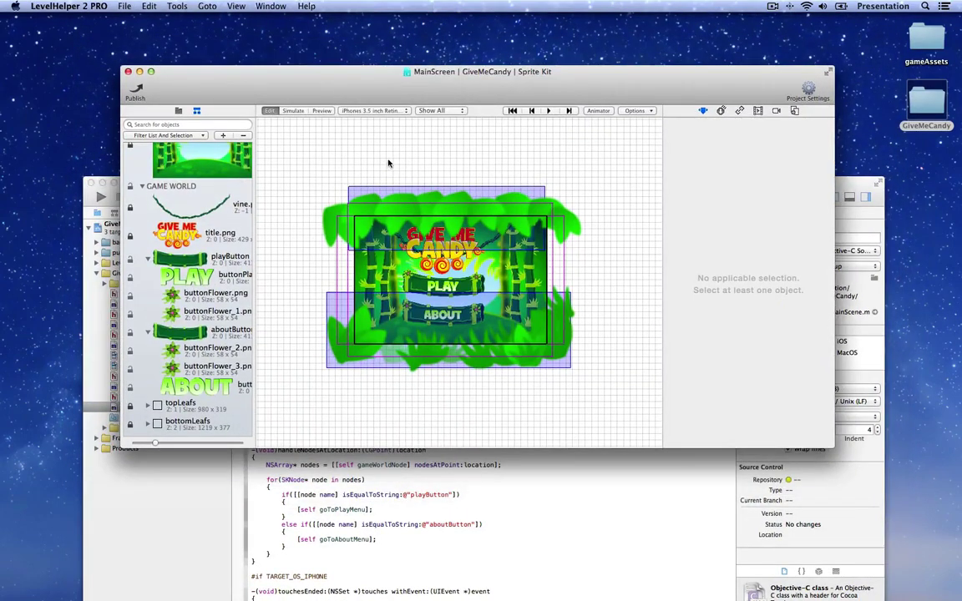
left_click(136, 92)
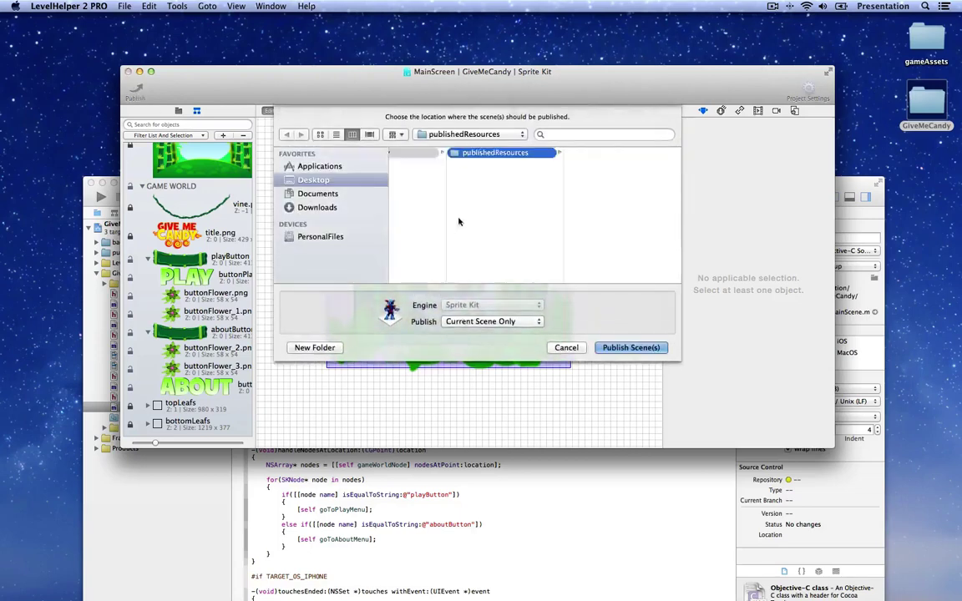
left_click(641, 348)
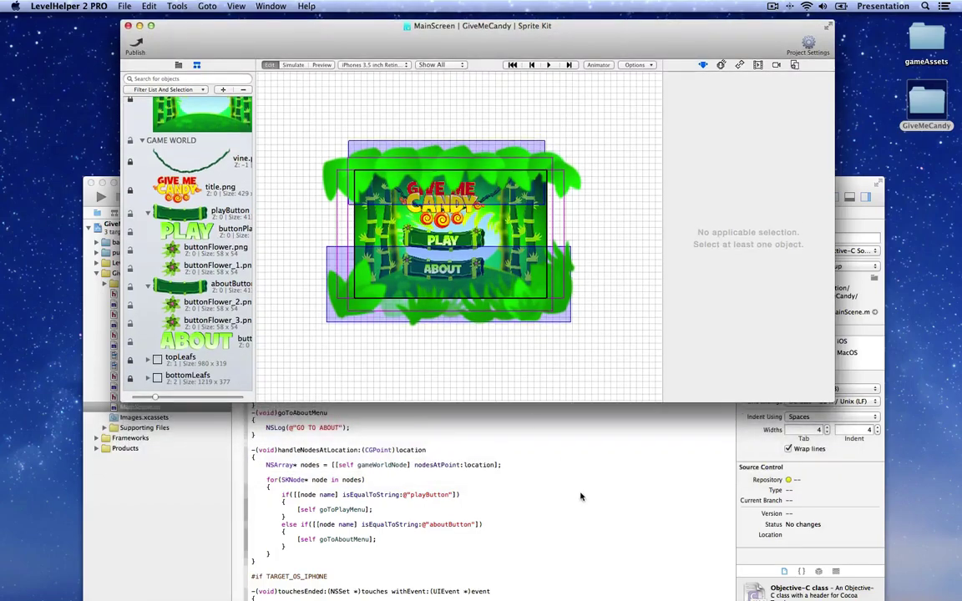
left_click(581, 497)
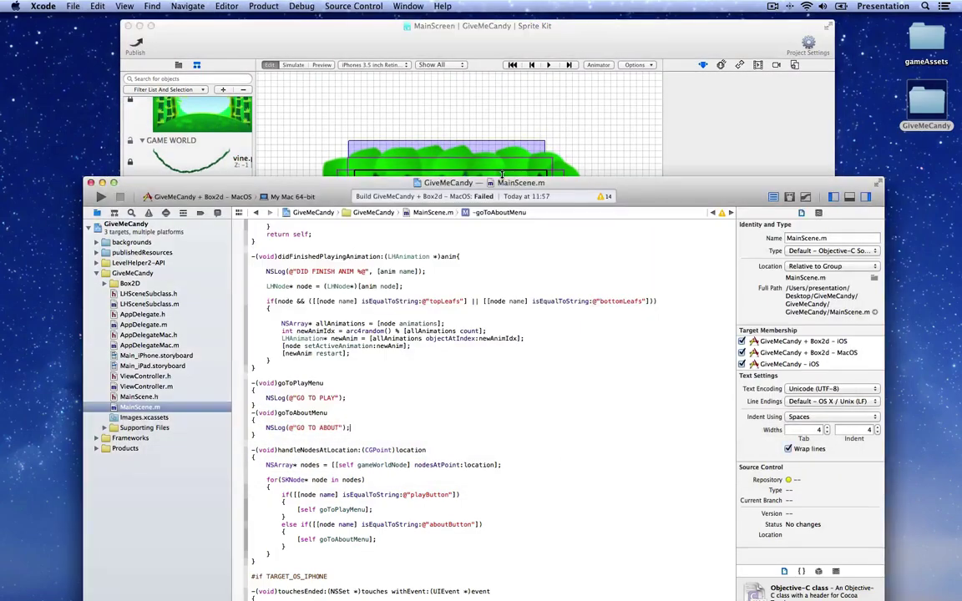
Comment out the "DID FINISH ANIM" NSLog line and build the Mac version of the game.
left_click_drag(659, 199, 675, 64)
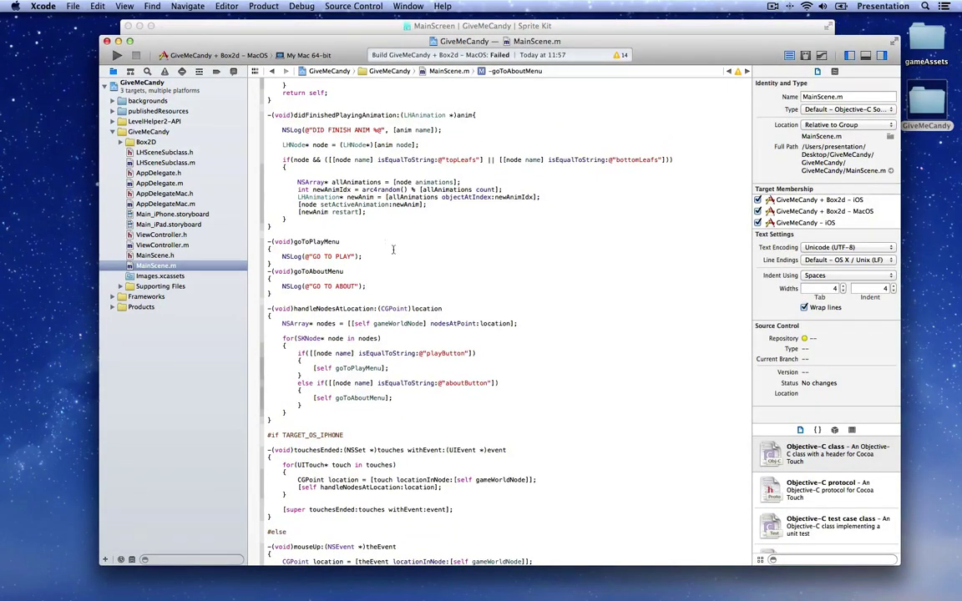
left_click(281, 129)
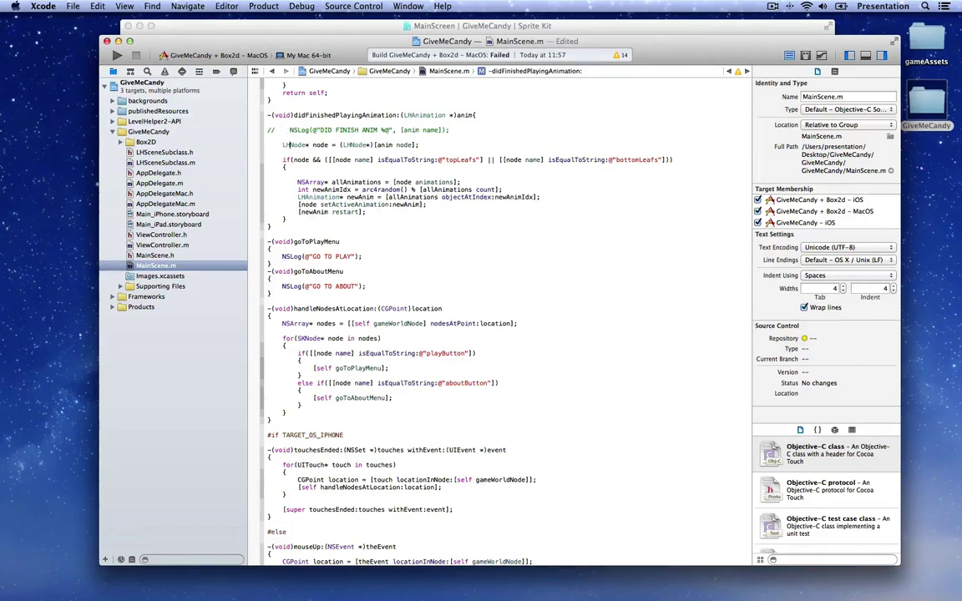
key("super+slash")
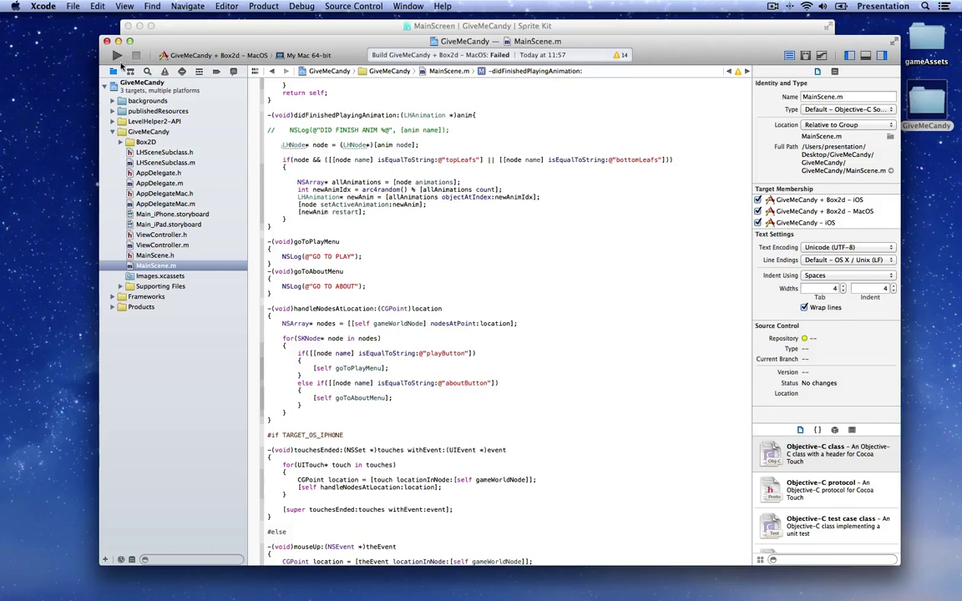
key("super+b")
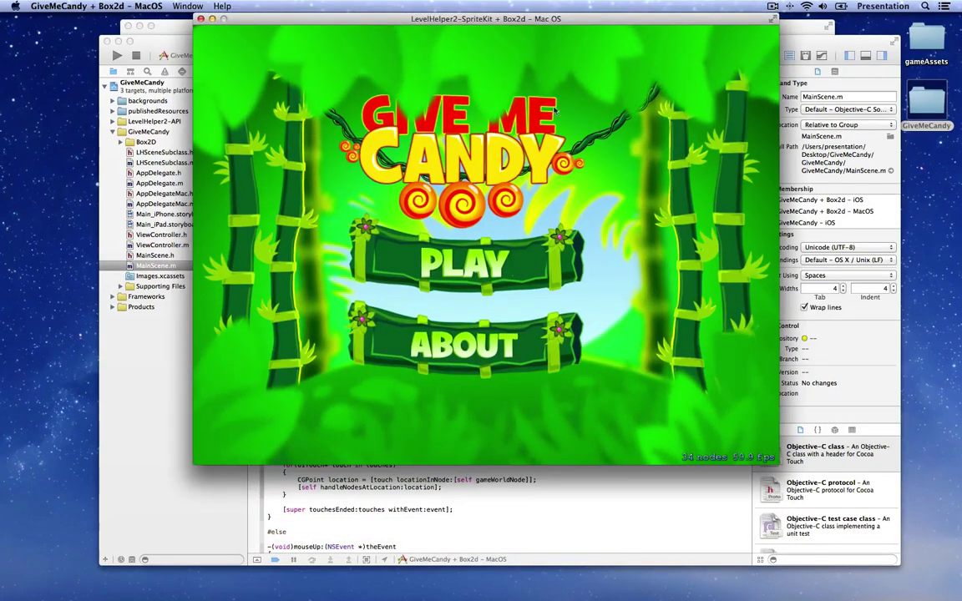
Shift the game window right to expose Xcode's console, then test PLAY and ABOUT logging.
left_click(470, 268)
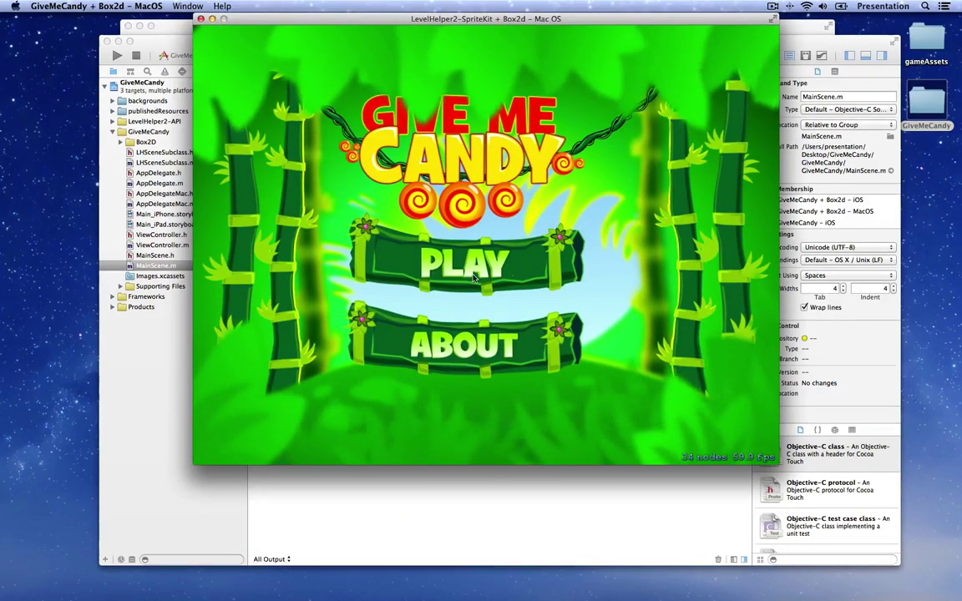
left_click(464, 345)
left_click_drag(376, 18, 733, 18)
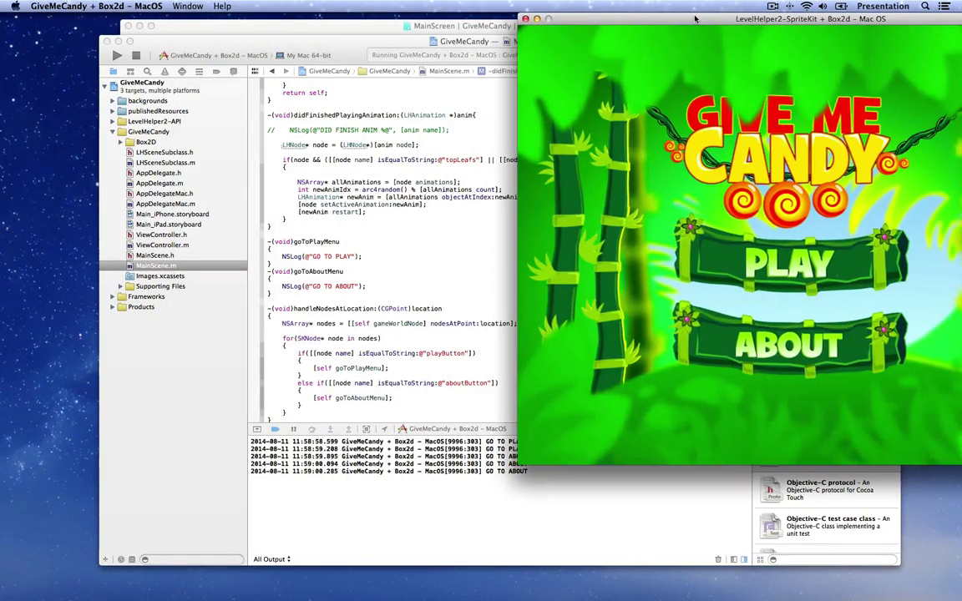
left_click(798, 267)
left_click(802, 344)
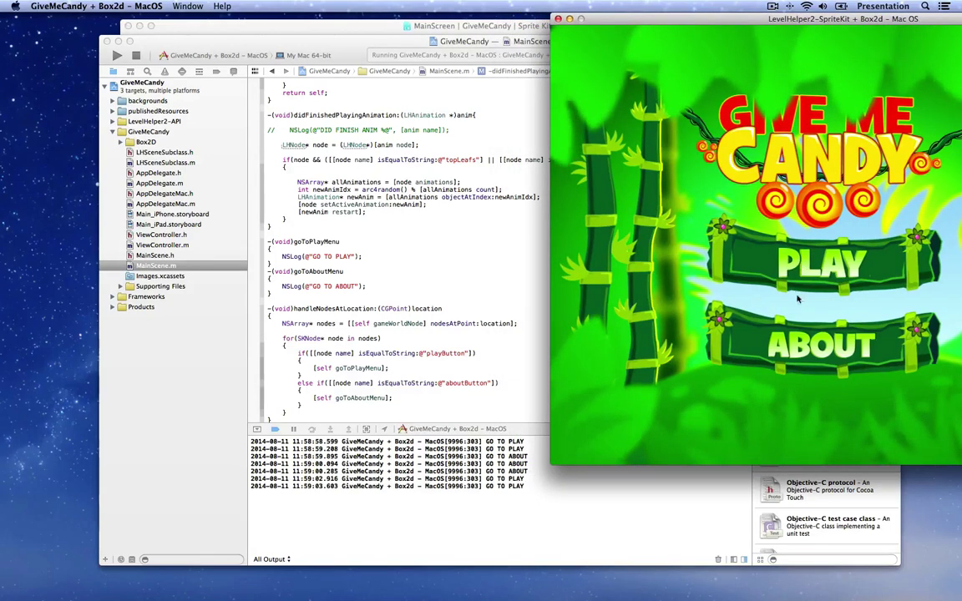
left_click(802, 265)
left_click(802, 344)
Recentre the game window, test PLAY and ABOUT repeatedly, then quit GiveMeCandy.
left_click_drag(752, 19, 371, 18)
left_click(451, 281)
left_click(440, 344)
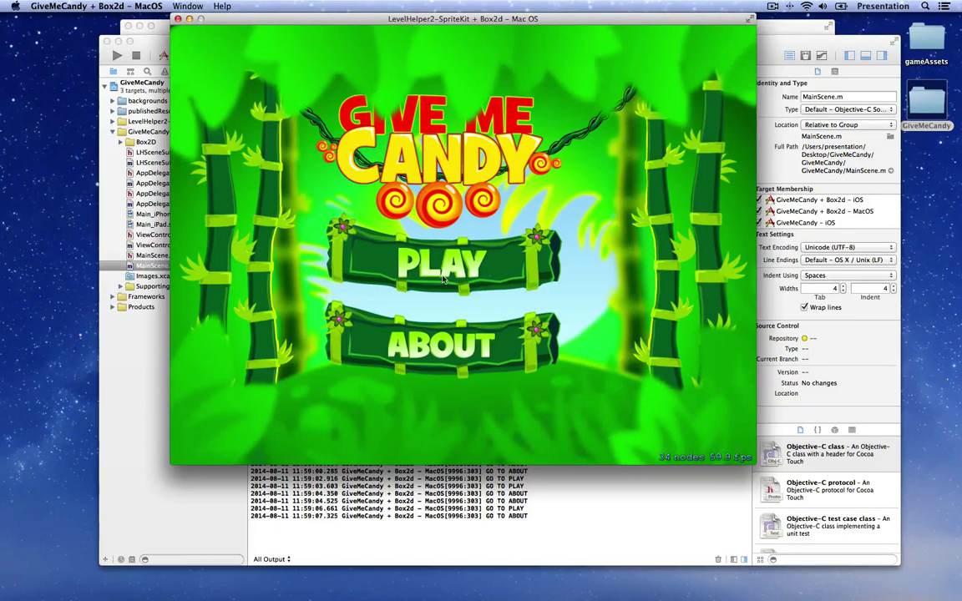
left_click(440, 265)
left_click(440, 344)
left_click(438, 282)
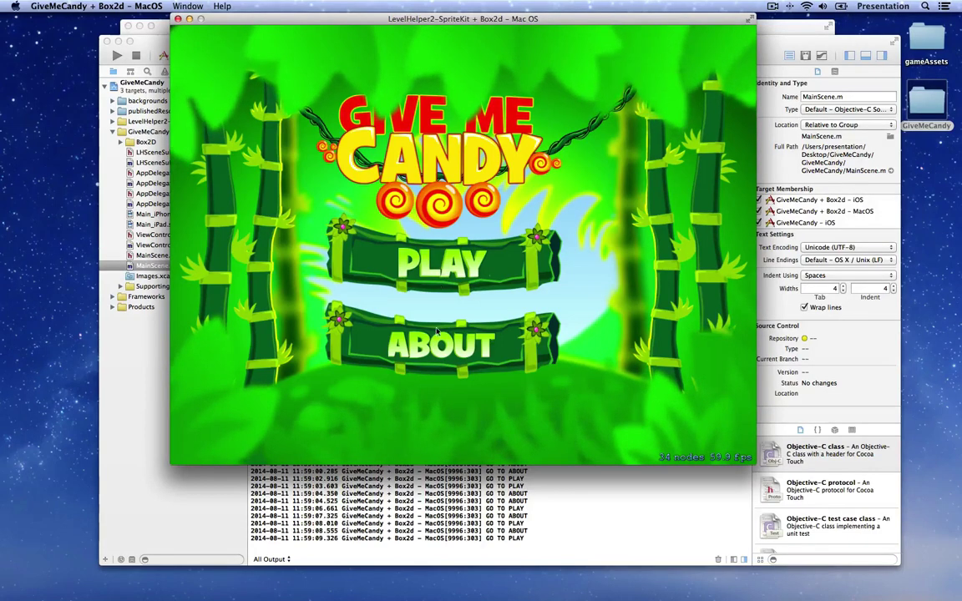
left_click(440, 344)
left_click(440, 266)
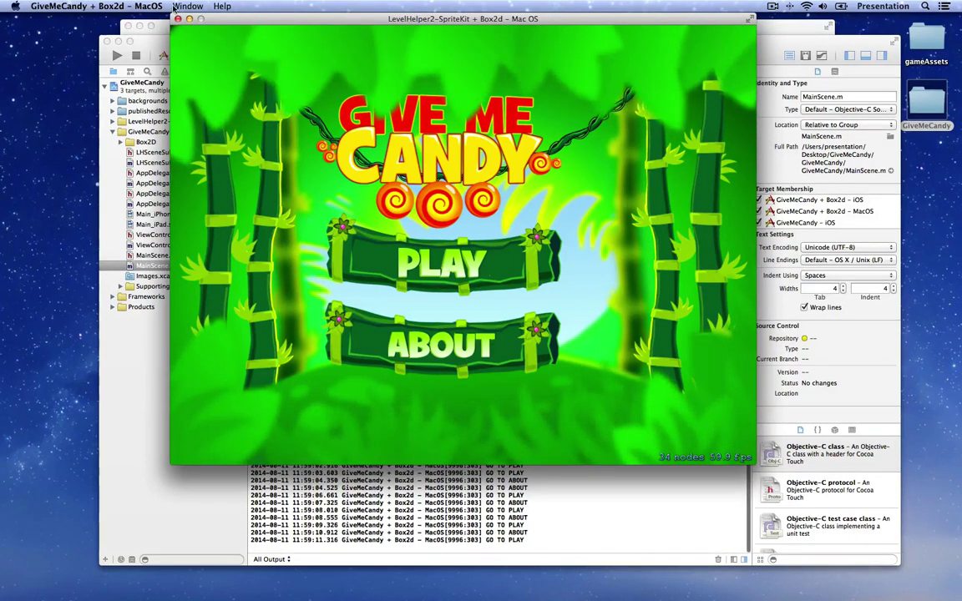
key("super+q")
left_click(221, 61)
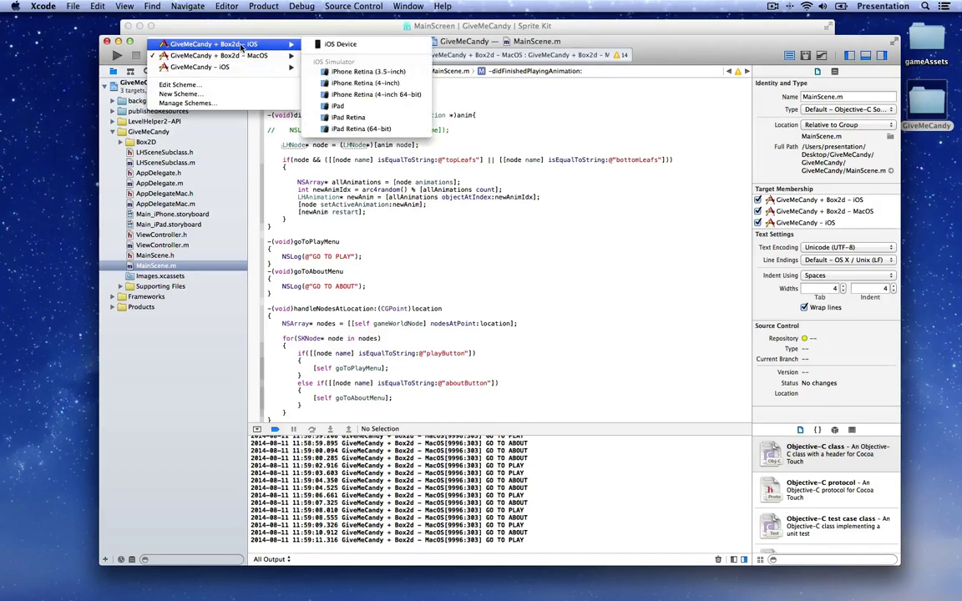
Run the game on the iPhone Retina (3.5-inch) simulator and tap ABOUT and PLAY to check the logs.
left_click(326, 85)
key("super+r")
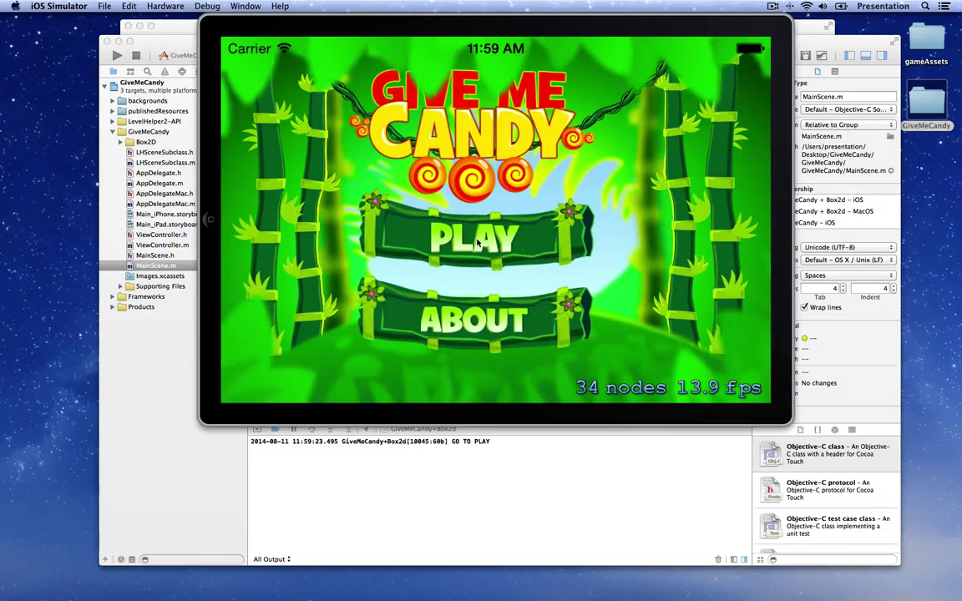
left_click(483, 316)
left_click(477, 240)
left_click(488, 310)
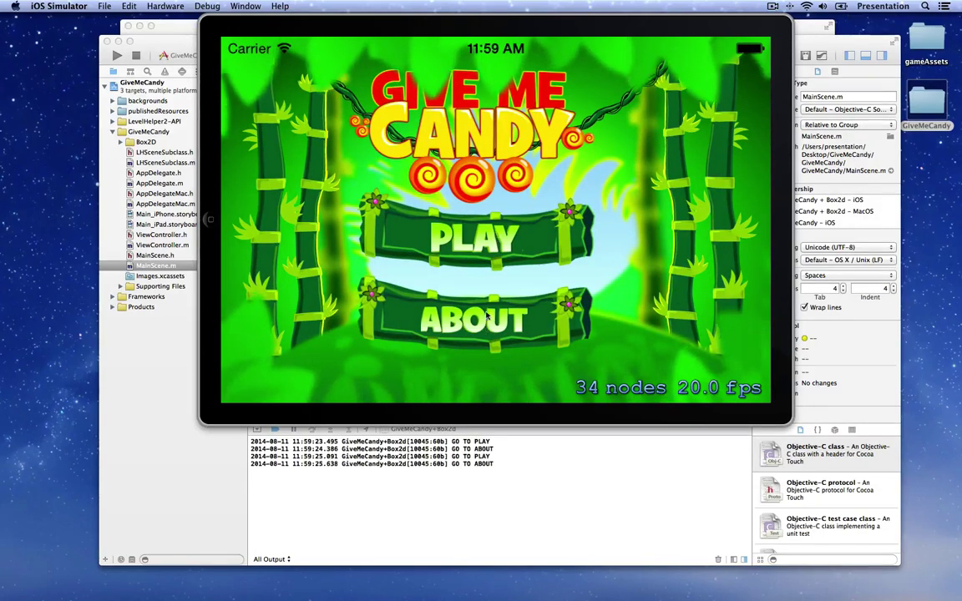
left_click(484, 244)
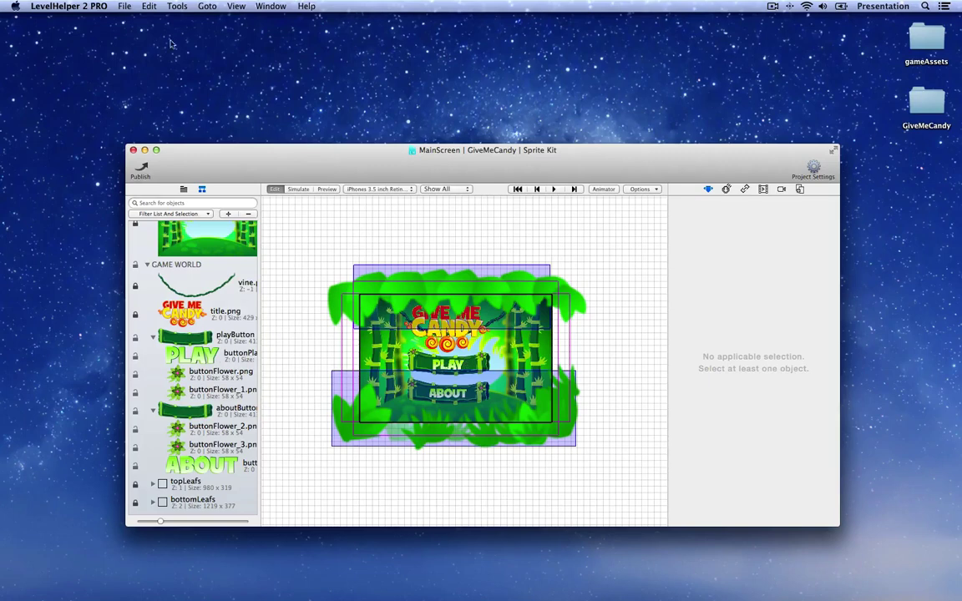
Create a new Untitled scene with File > New Scene and open the gameAssets folder.
left_click(124, 5)
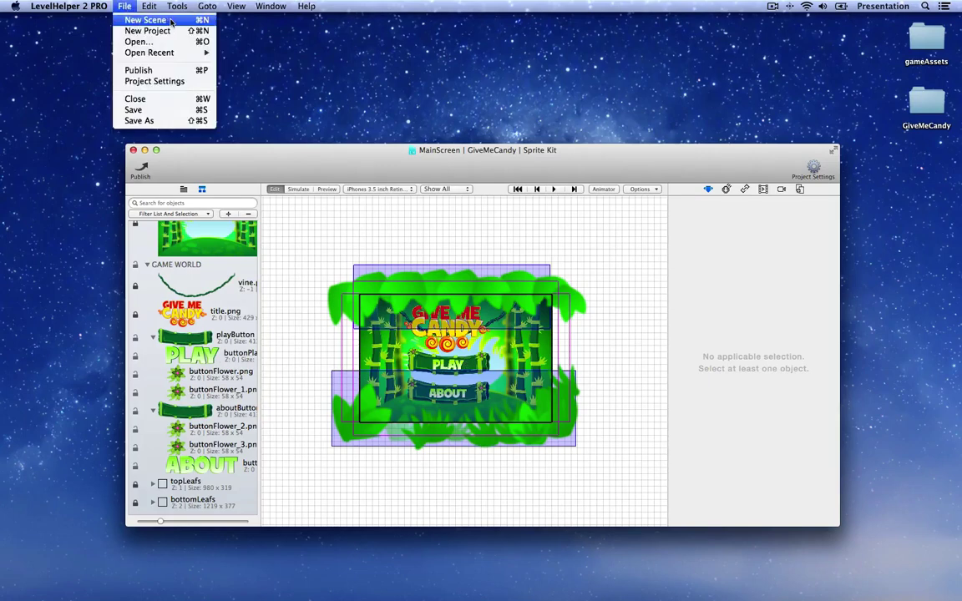
left_click(145, 20)
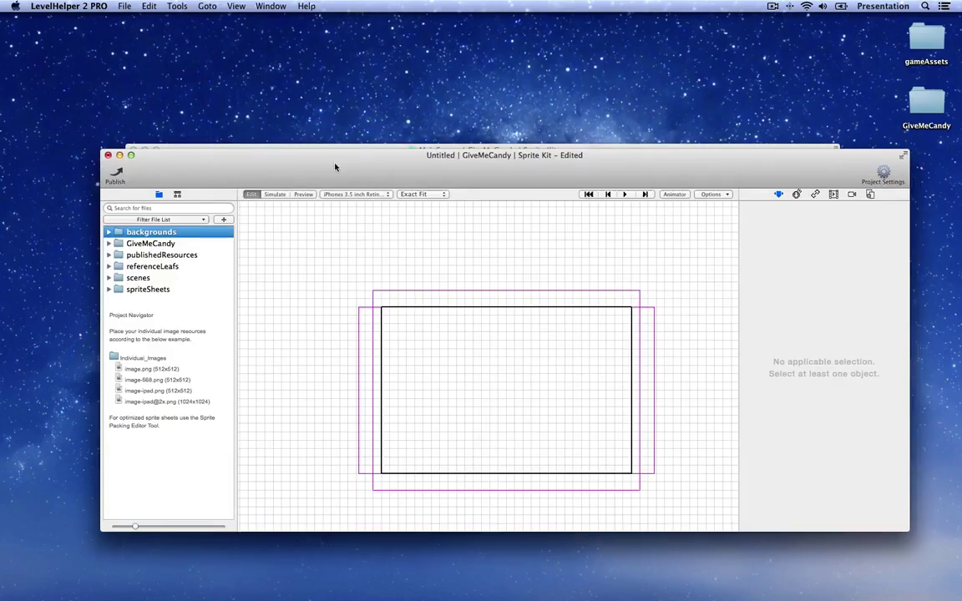
left_click_drag(335, 167, 335, 177)
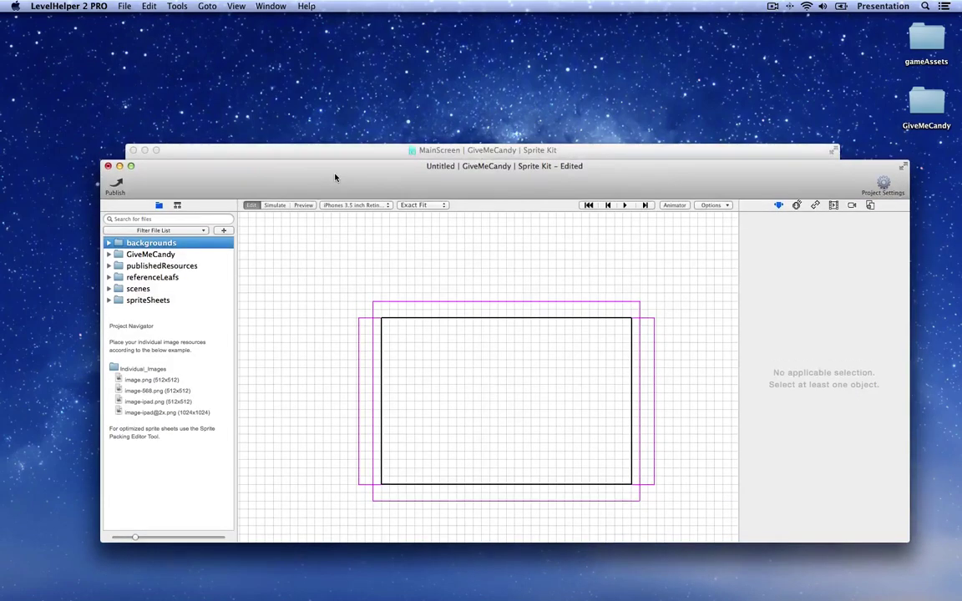
double_click(927, 44)
left_click_drag(545, 39, 722, 39)
Select the four bambooBkgrd PNGs in bambooForest-Background and reveal the project's backgrounds folder in Finder.
left_click(548, 79)
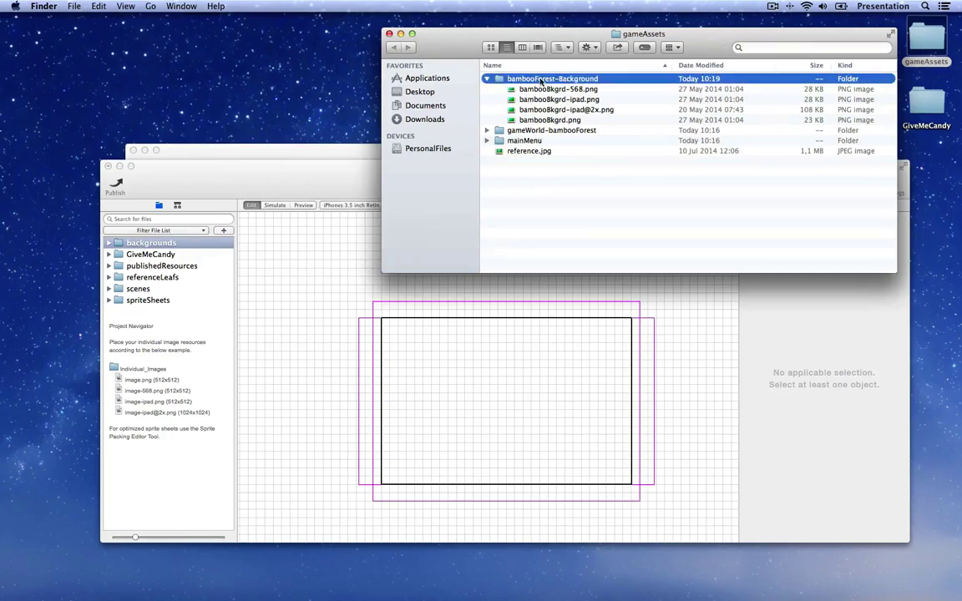
double_click(543, 79)
left_click_drag(539, 127, 547, 81)
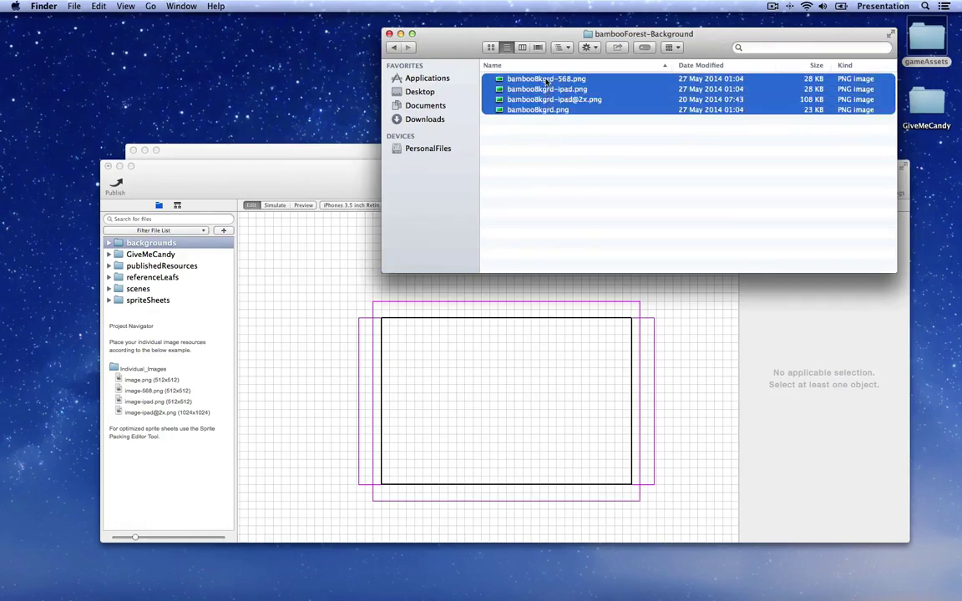
left_click(189, 152)
left_click(108, 243)
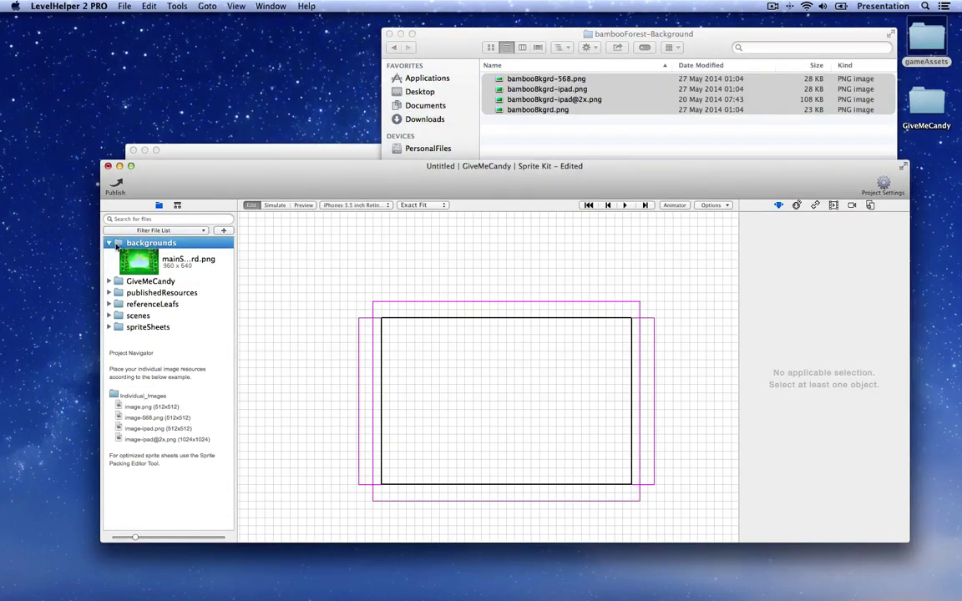
right_click(146, 265)
left_click(167, 273)
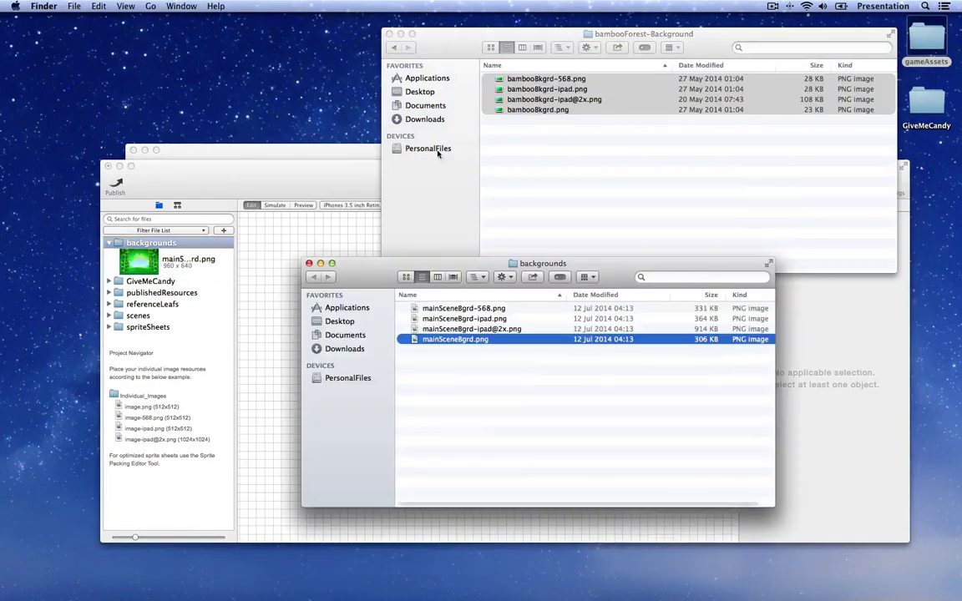
Paste the four bambooBkgrd images into backgrounds and close both Finder windows.
left_click(475, 362)
key("super+v")
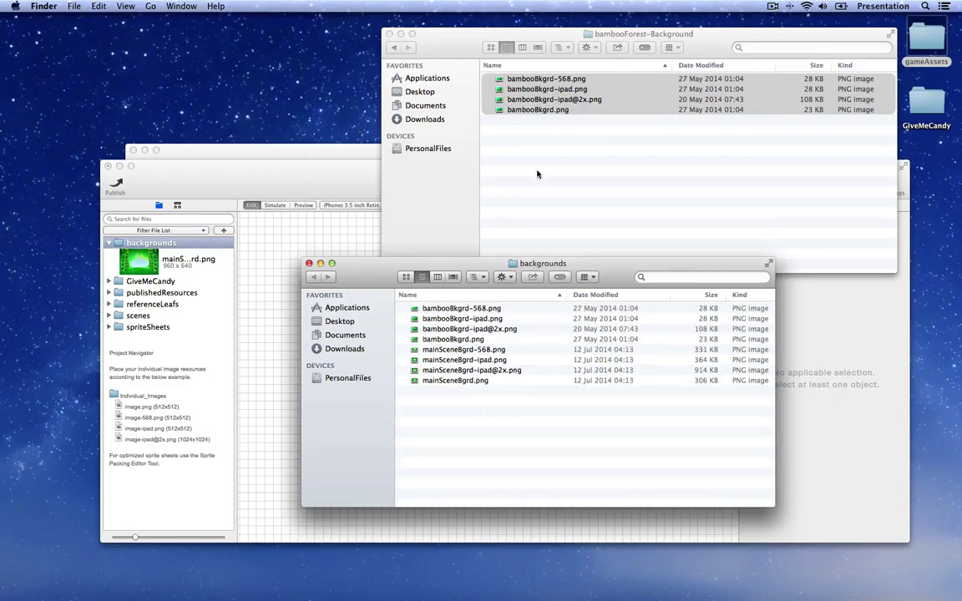
left_click(415, 59)
key("super+w")
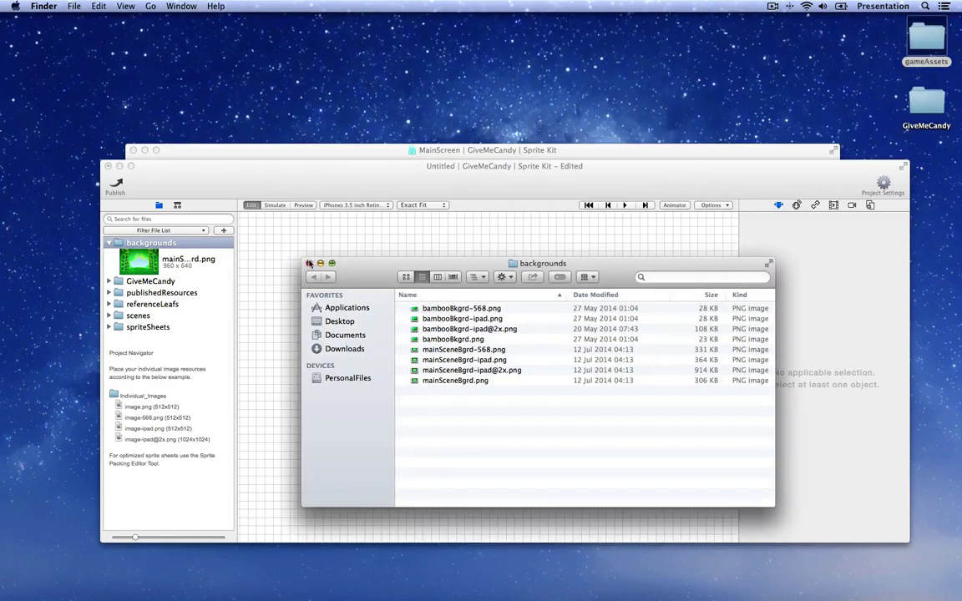
key("super+w")
left_click_drag(323, 185, 320, 165)
left_click(142, 244)
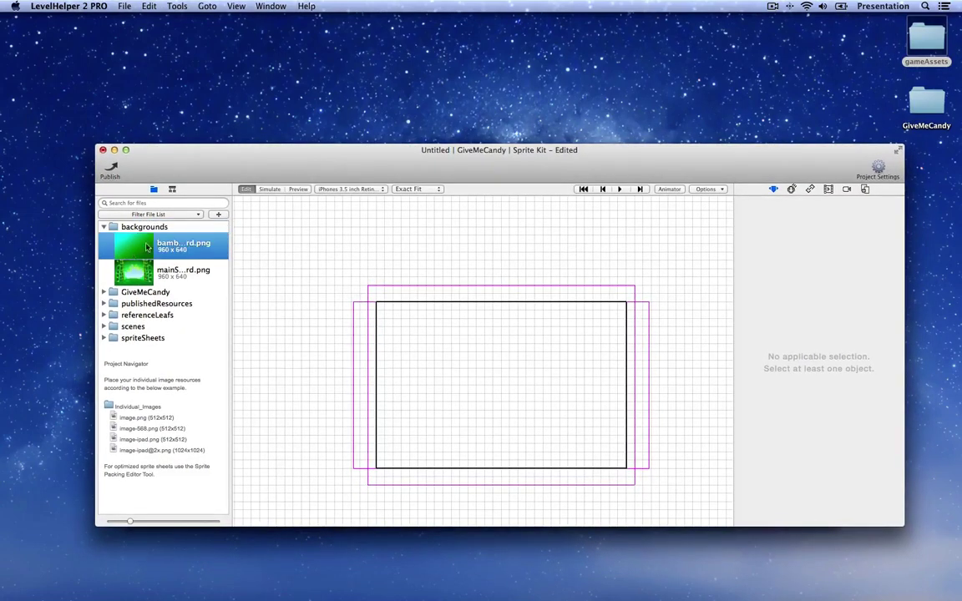
Place the bamboo background in the scene at position X 480, Y 320.
left_click_drag(147, 256, 509, 399)
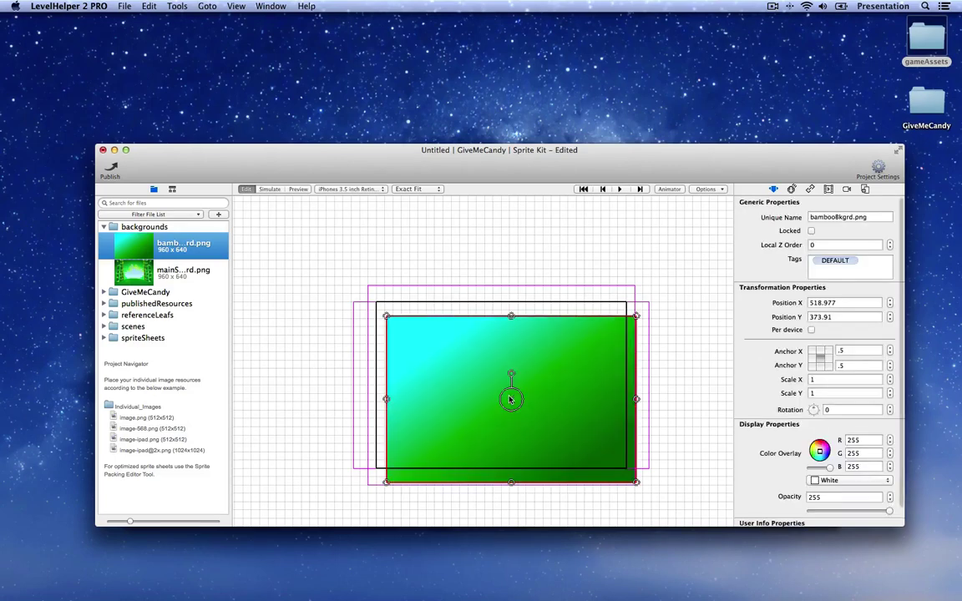
left_click(842, 304)
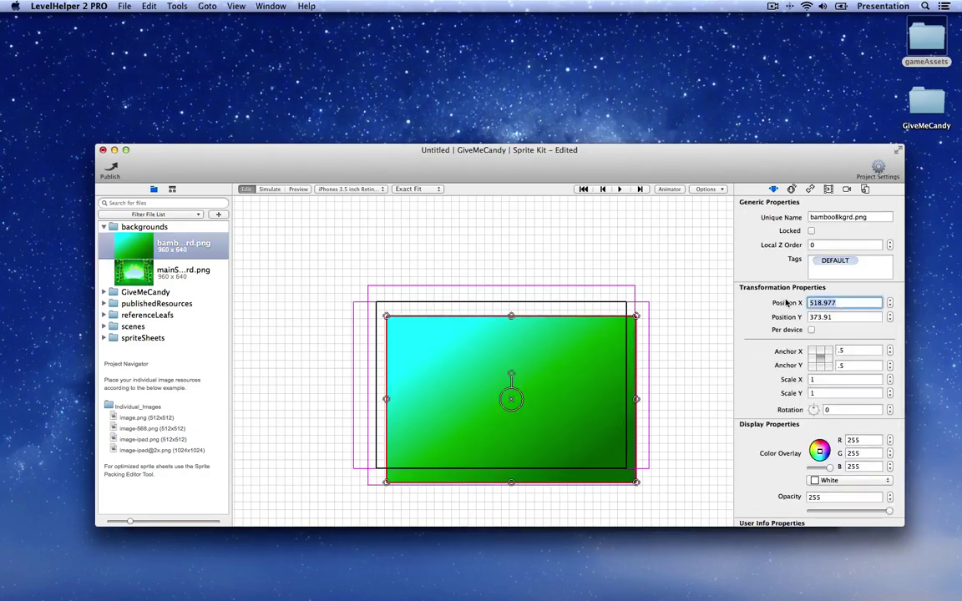
type("480")
key("Return")
key("Tab")
type("320")
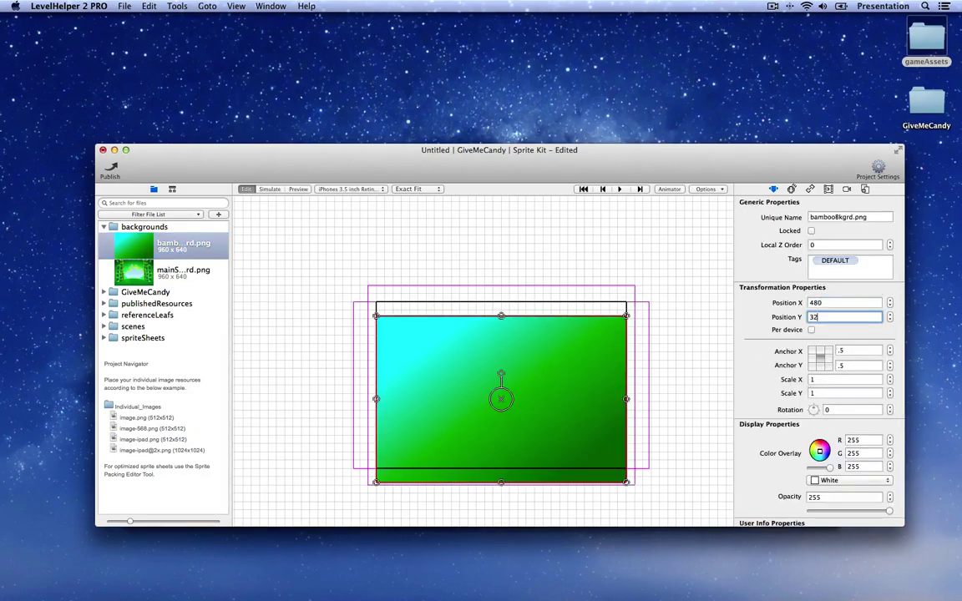
key("Return")
Move the background into BACK USER INTERFACE and set scene scaling to Show All.
left_click(172, 190)
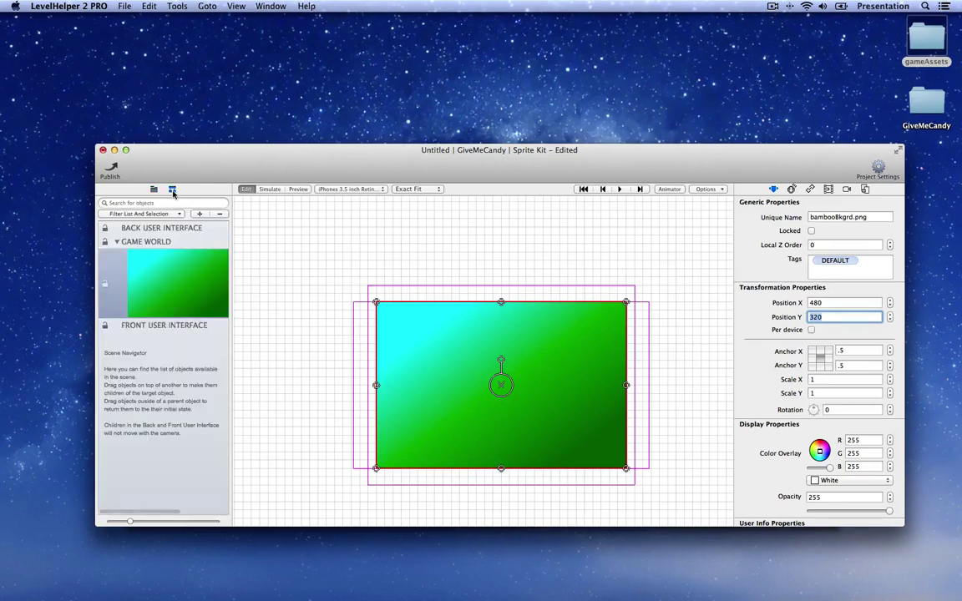
left_click_drag(166, 297, 146, 207)
left_click(378, 242)
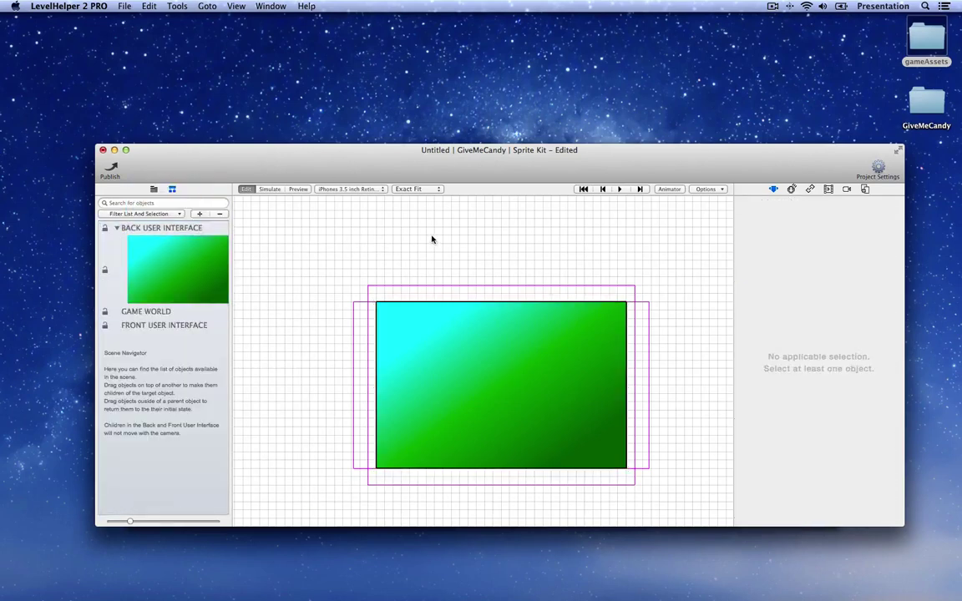
left_click(429, 190)
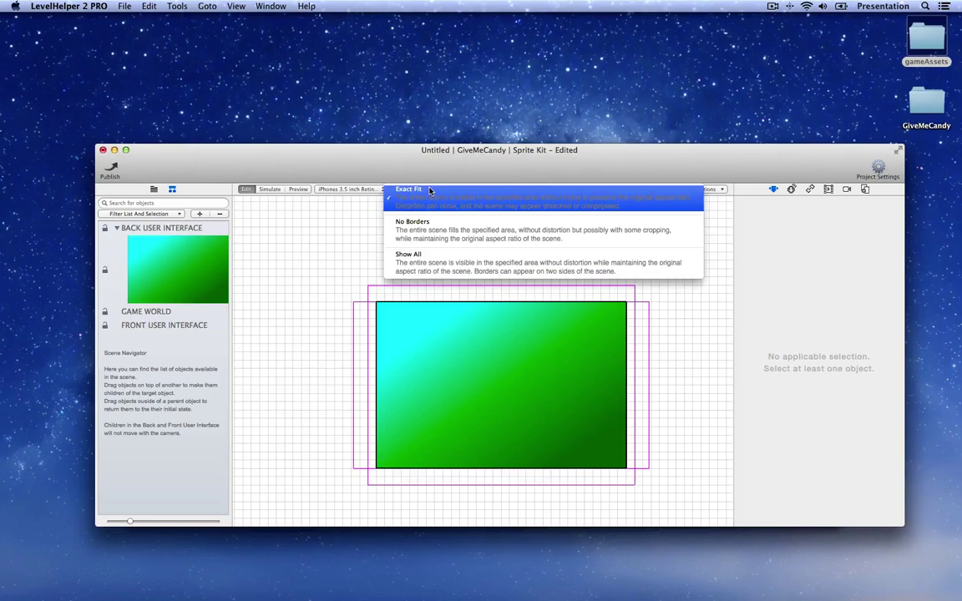
left_click(415, 266)
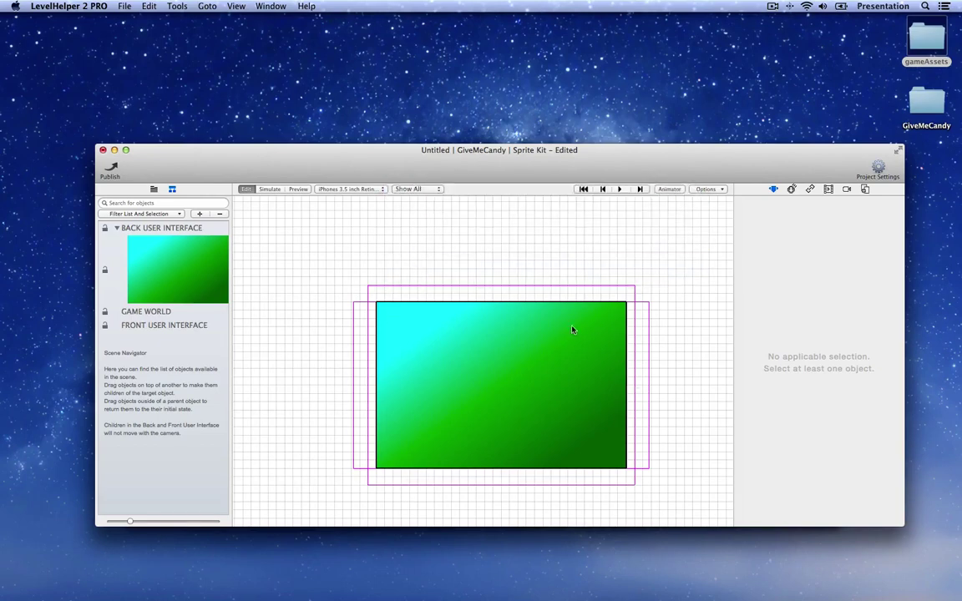
left_click(361, 191)
left_click(361, 196)
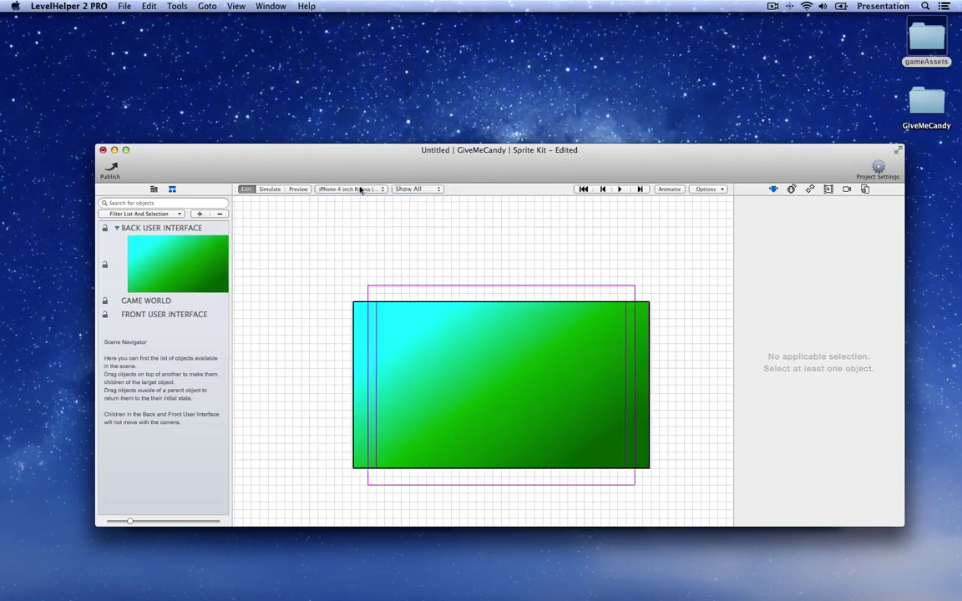
left_click(361, 190)
left_click(361, 197)
left_click(359, 191)
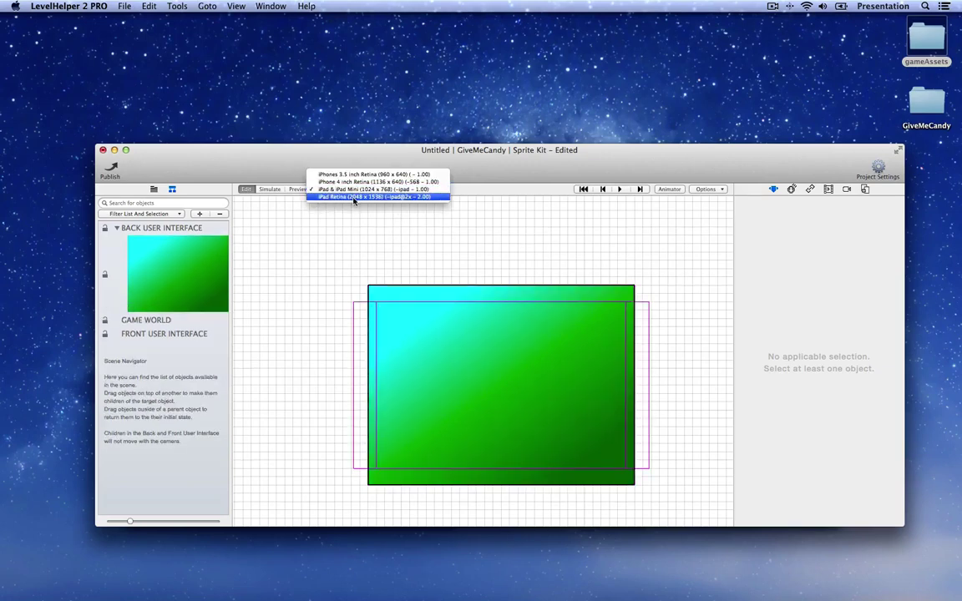
left_click(355, 190)
left_click(321, 189)
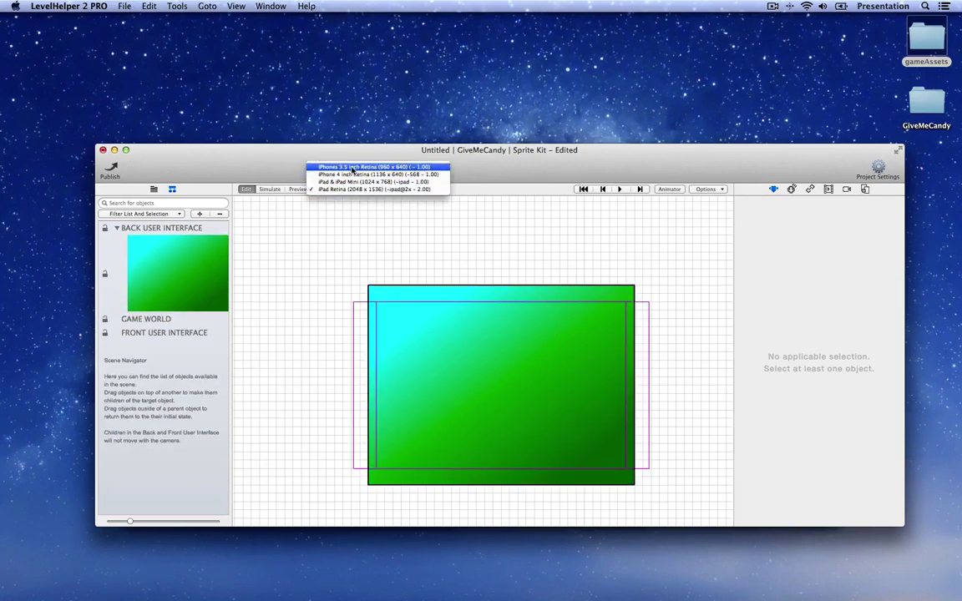
left_click(319, 152)
left_click(351, 189)
left_click(335, 228)
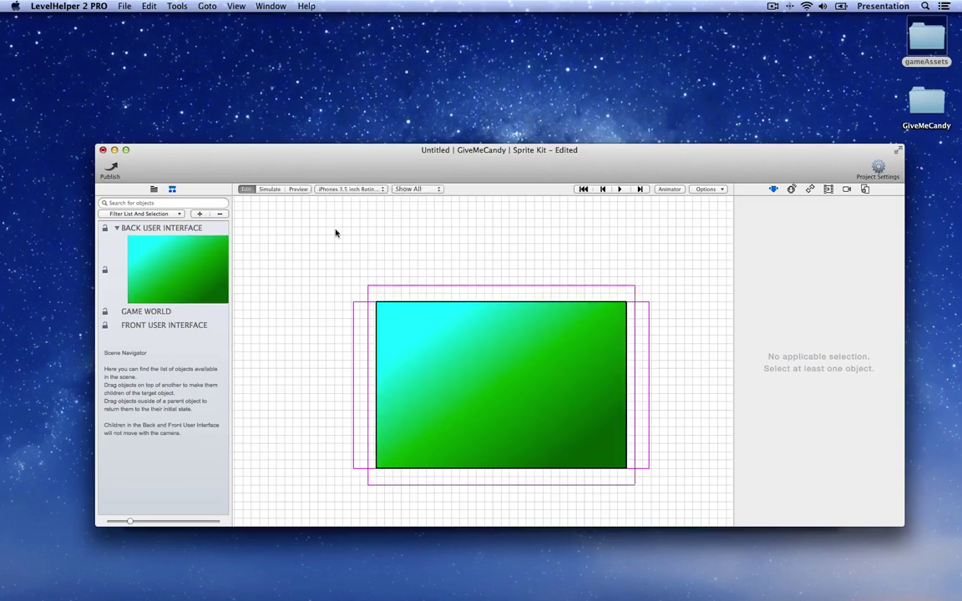
key("super+s")
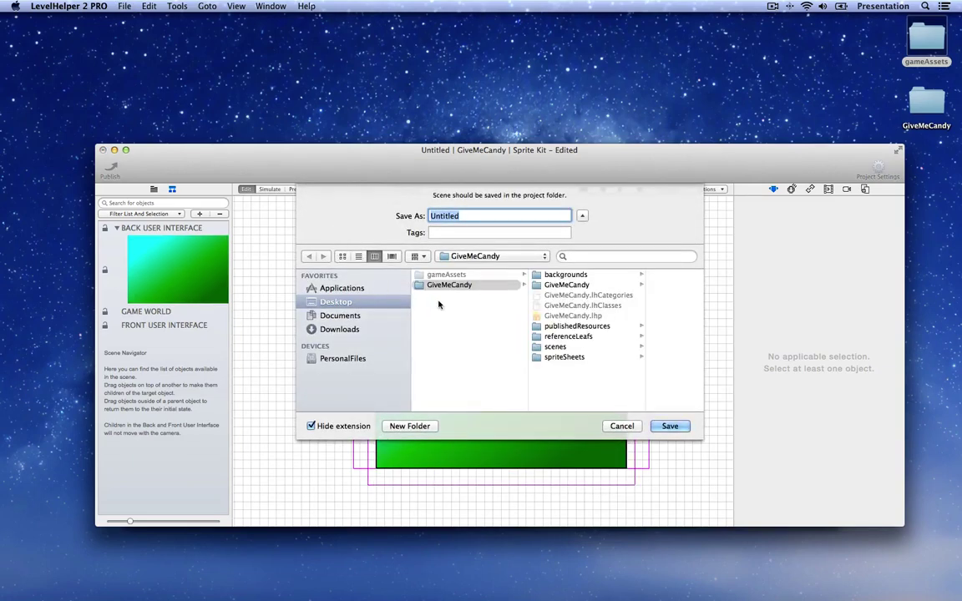
Save the scene as bambooForest_level1 in the project's scenes folder.
left_click(568, 347)
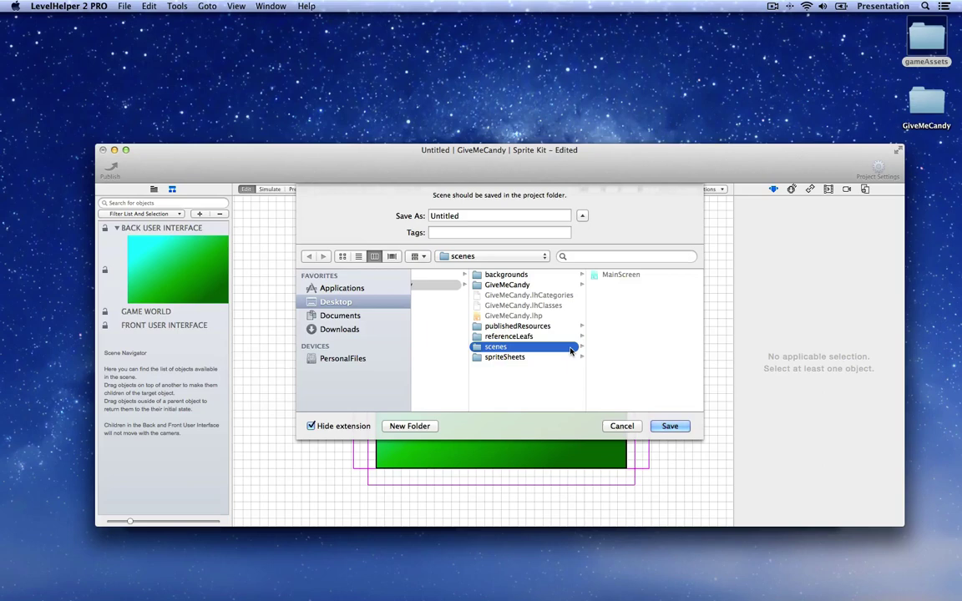
double_click(439, 215)
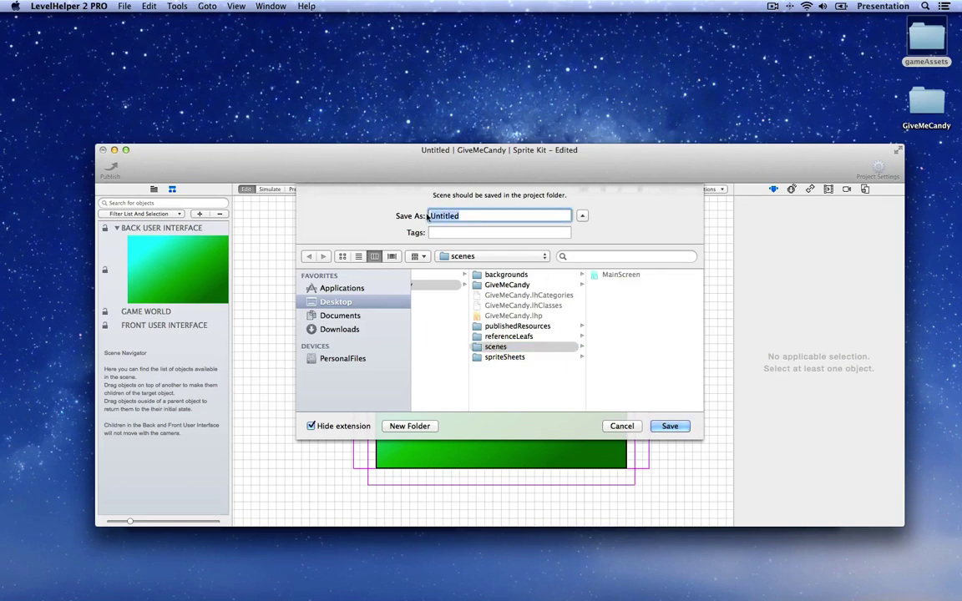
type("bambooForest_leve")
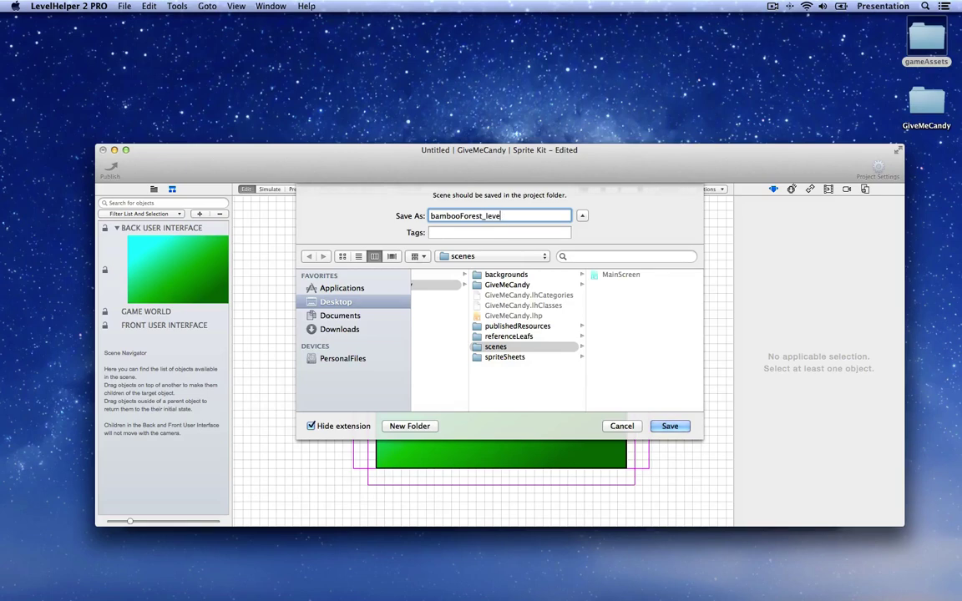
type("l1")
left_click(667, 425)
key("Return")
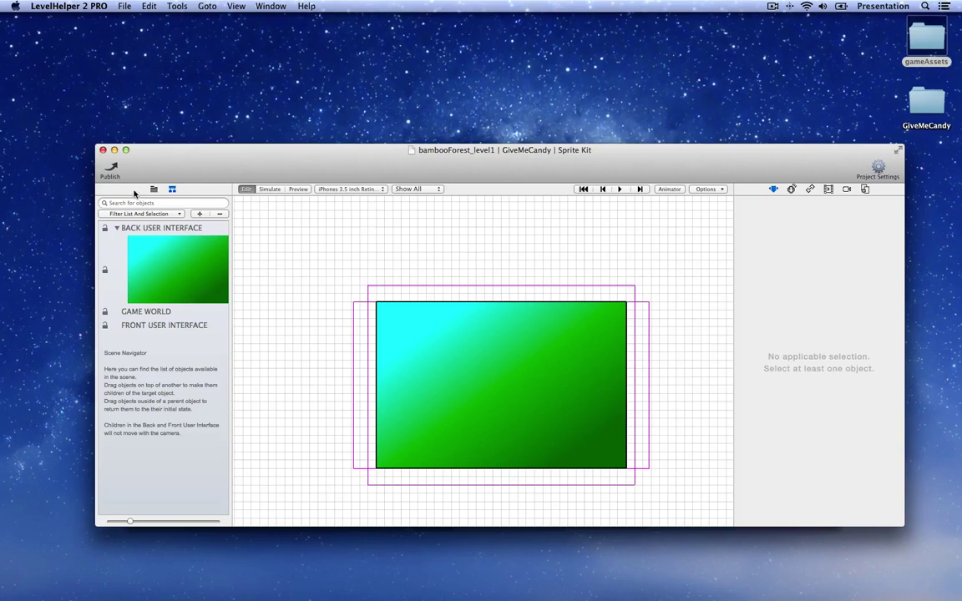
Add a new optimised sprite sheet image file from the project's file list.
left_click(153, 189)
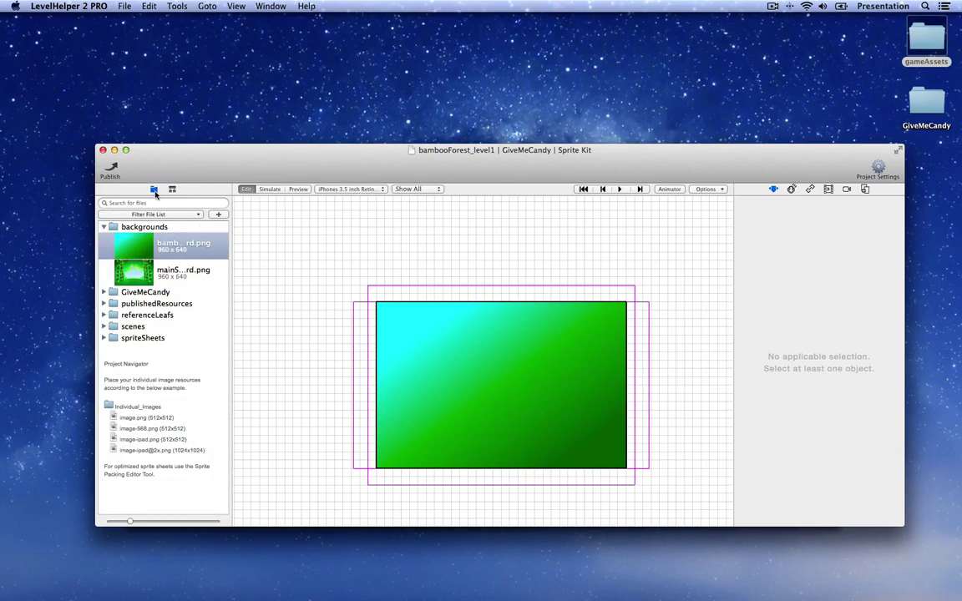
left_click(218, 217)
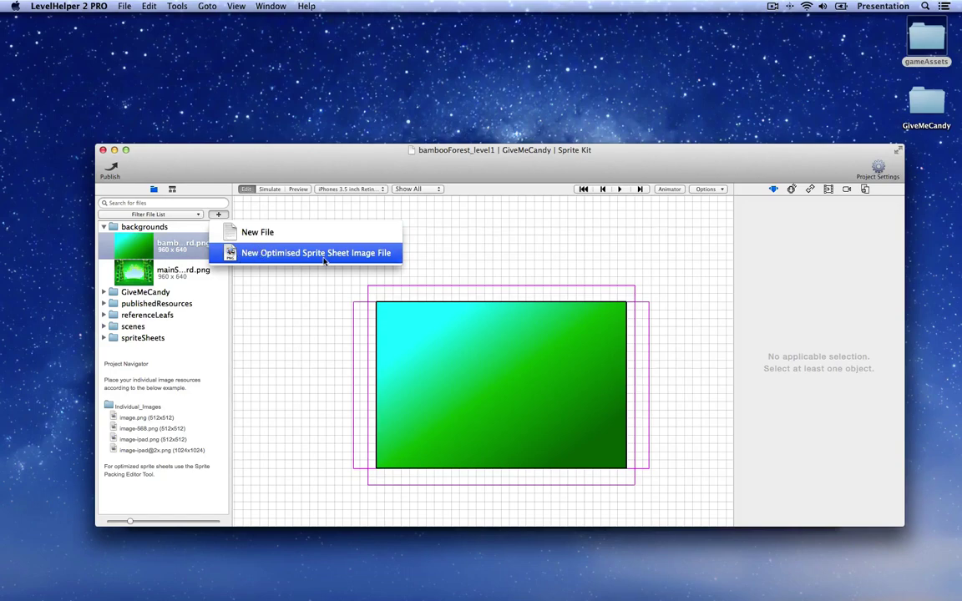
left_click(357, 258)
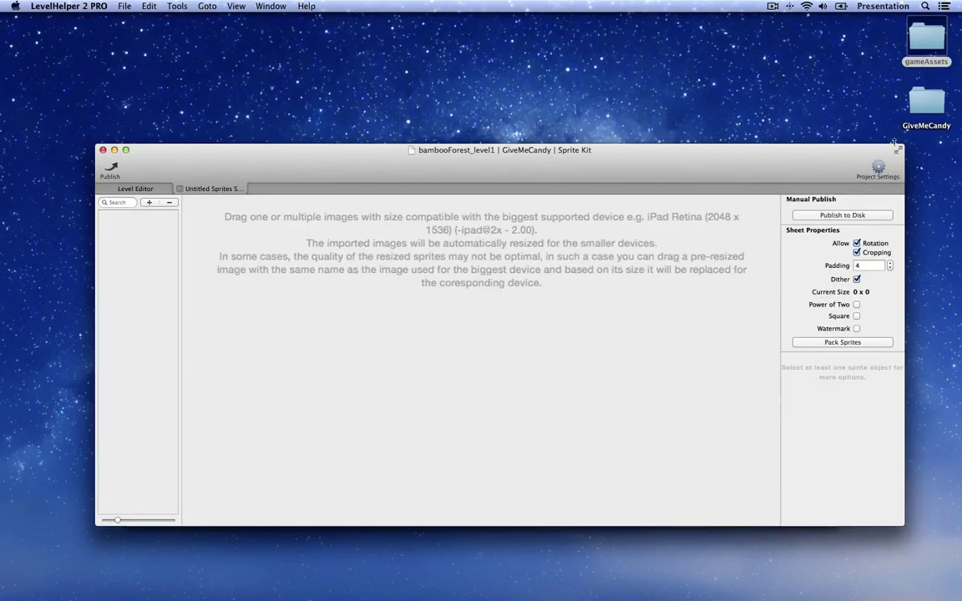
double_click(933, 53)
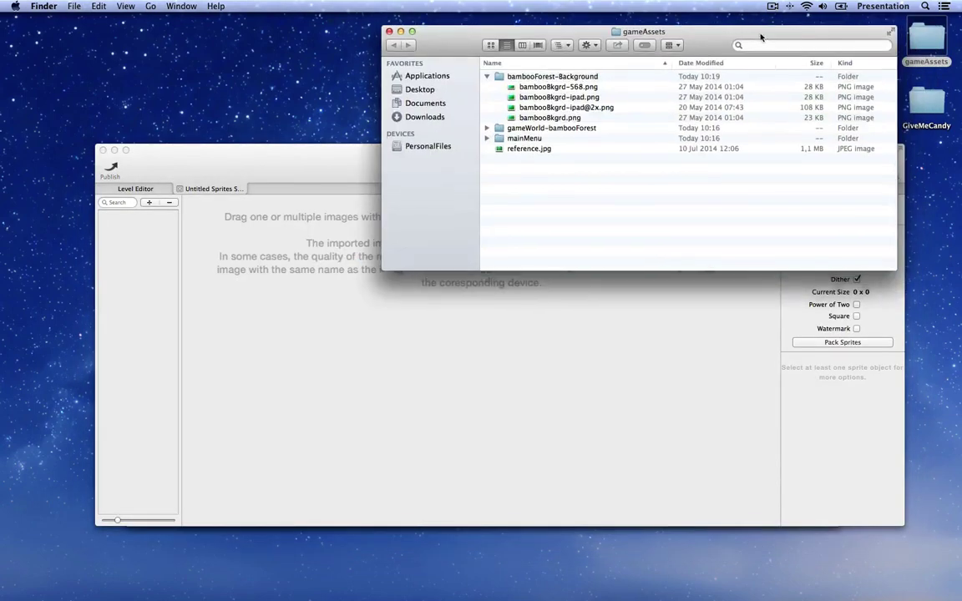
Drag all gameWorld-bambooForest PNGs, anchorLeaf-parent.png through star.png, into the sprite sheet.
double_click(548, 124)
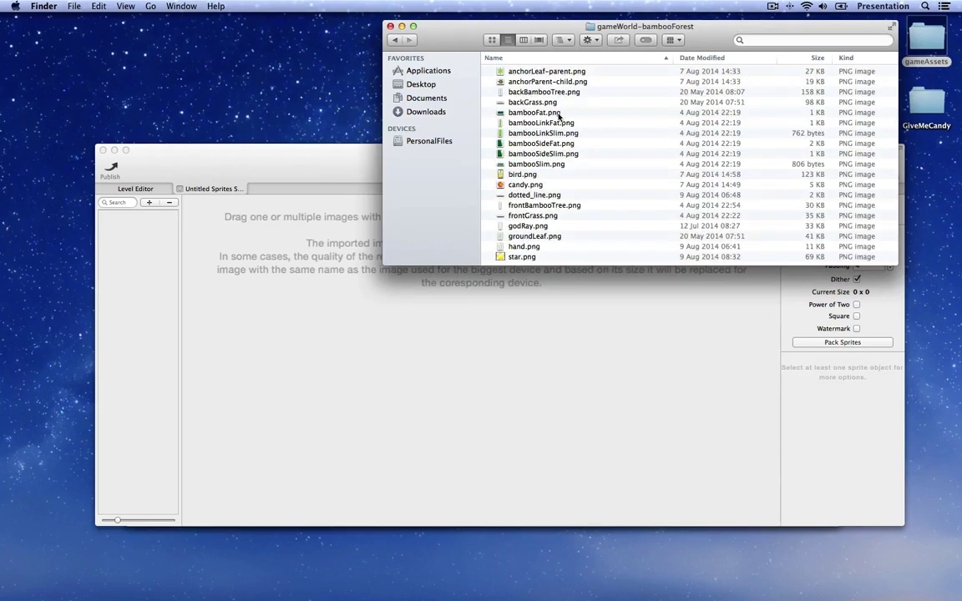
left_click(547, 73)
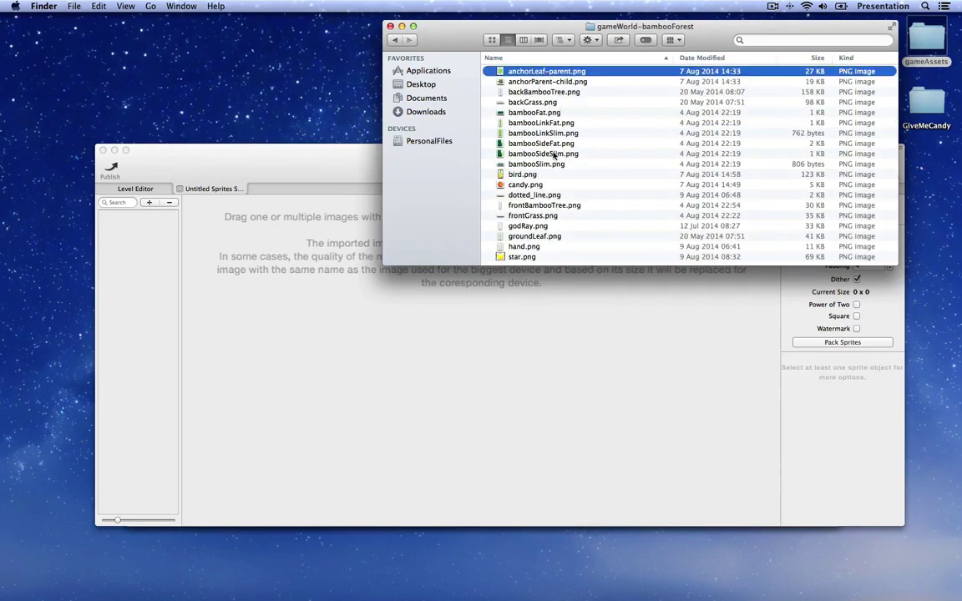
left_click(523, 257, "shift")
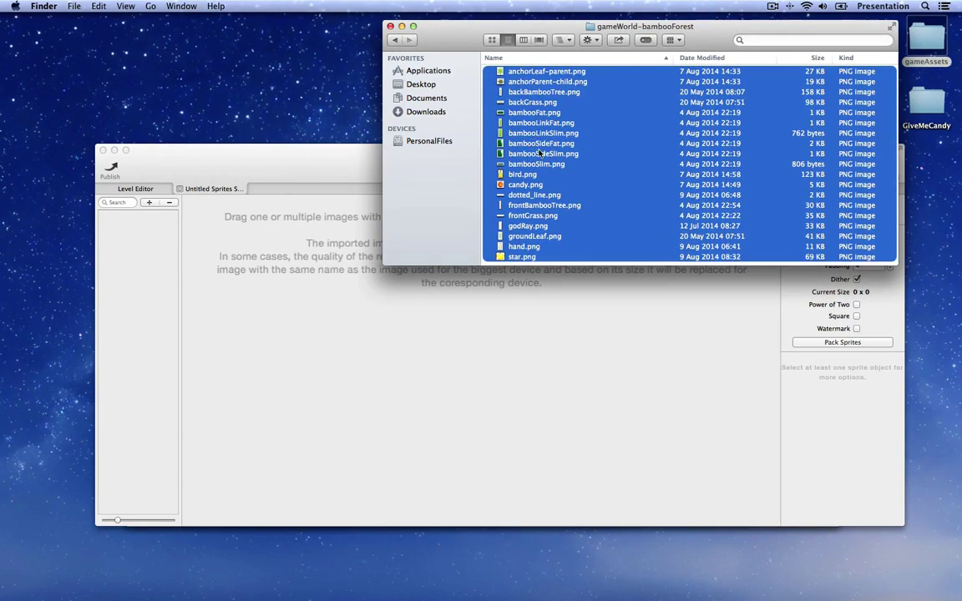
left_click_drag(540, 153, 424, 359)
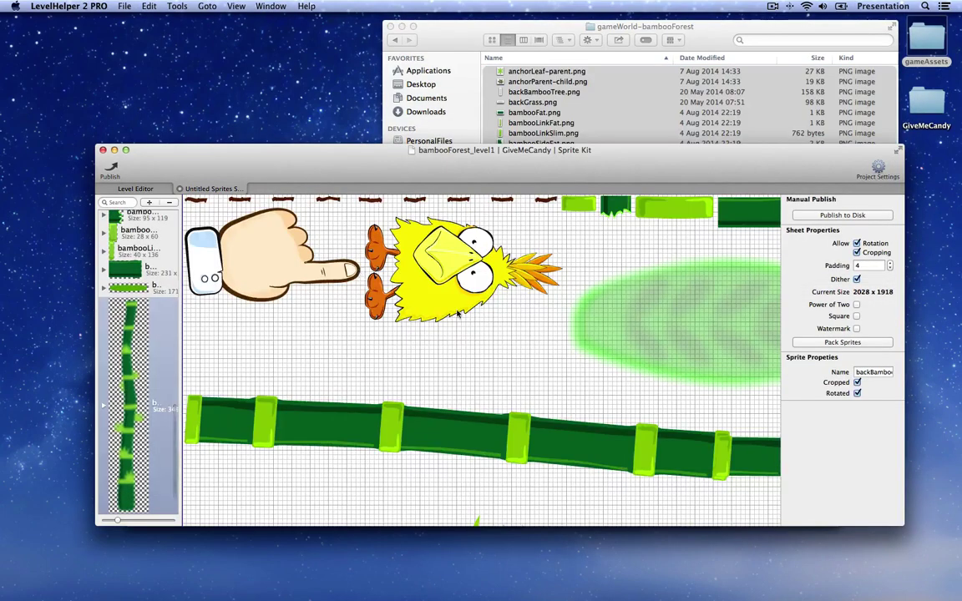
scroll(458, 314, "down", 10)
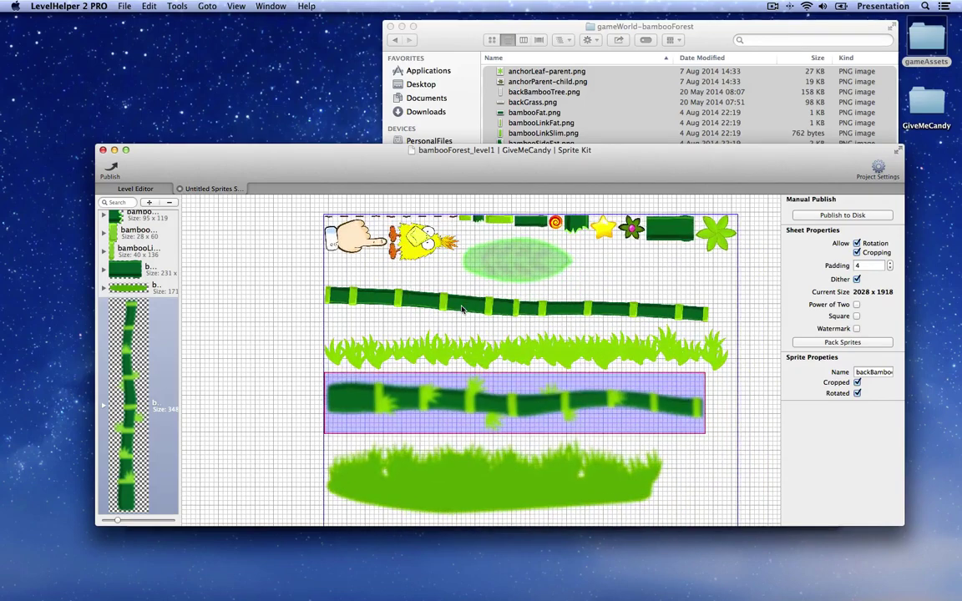
scroll(462, 309, "down", 8)
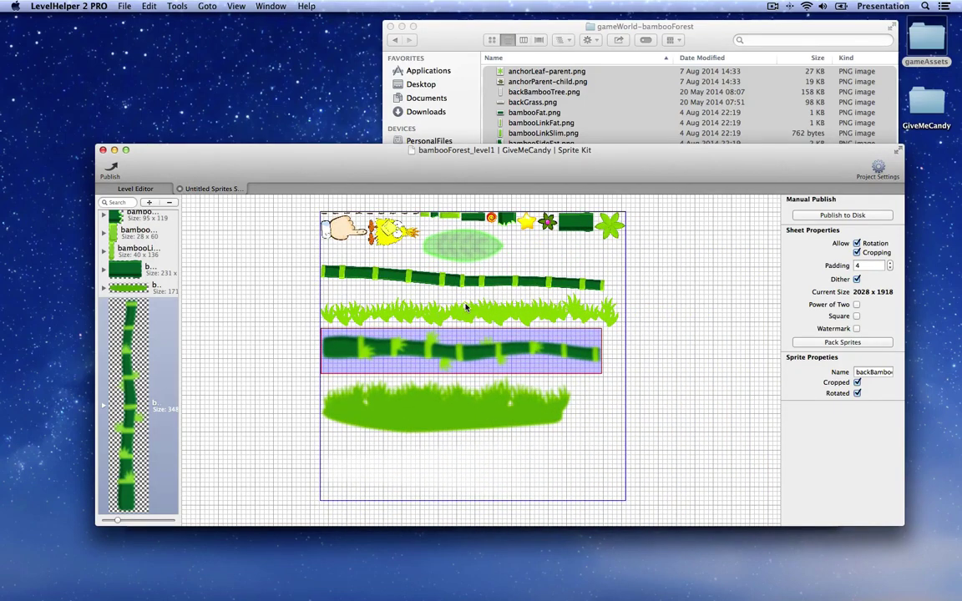
Save the sprite sheet as bambooForest in spriteSheets and close its tab.
key("super+s")
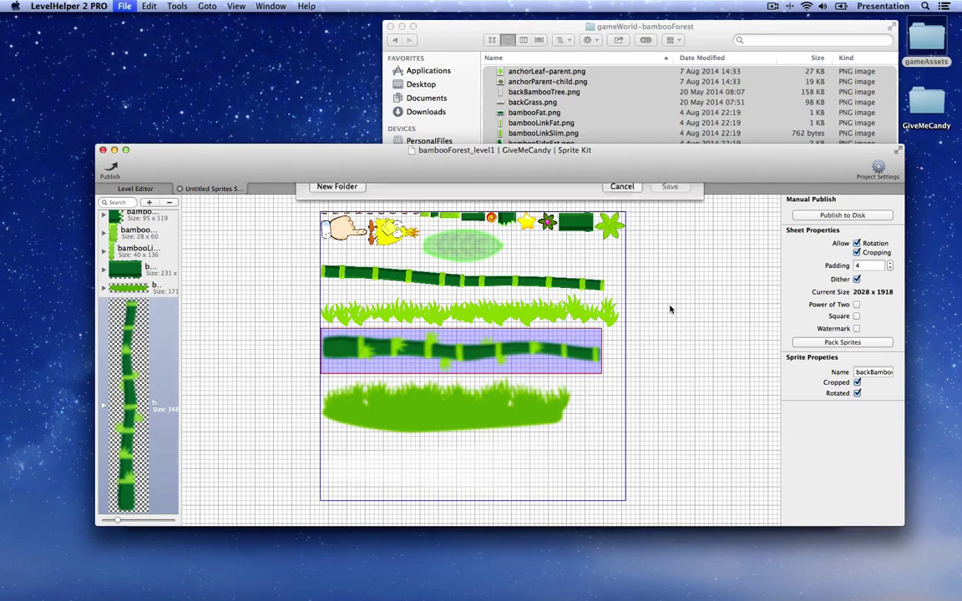
left_click(505, 345)
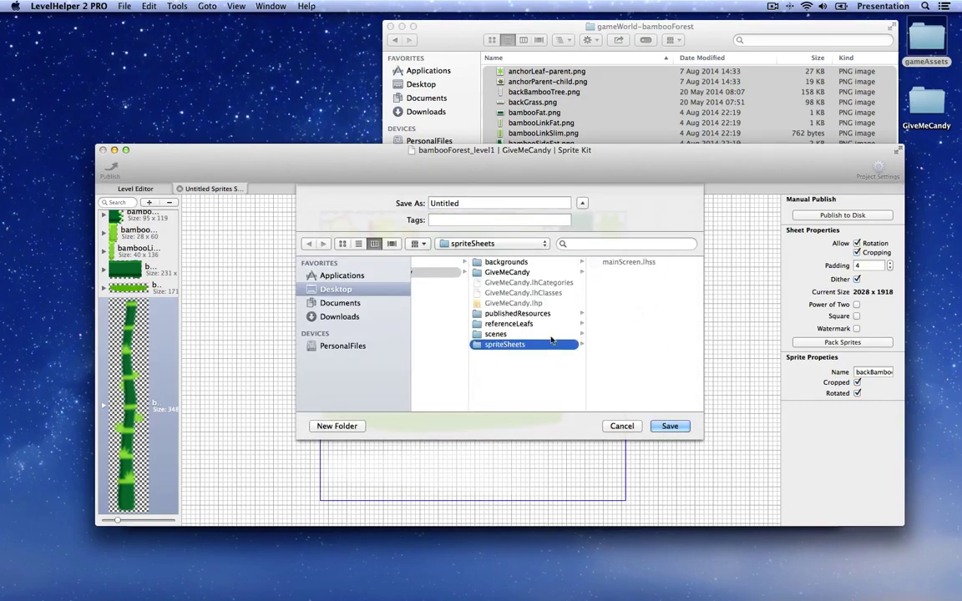
key("Tab")
type("bambooForest")
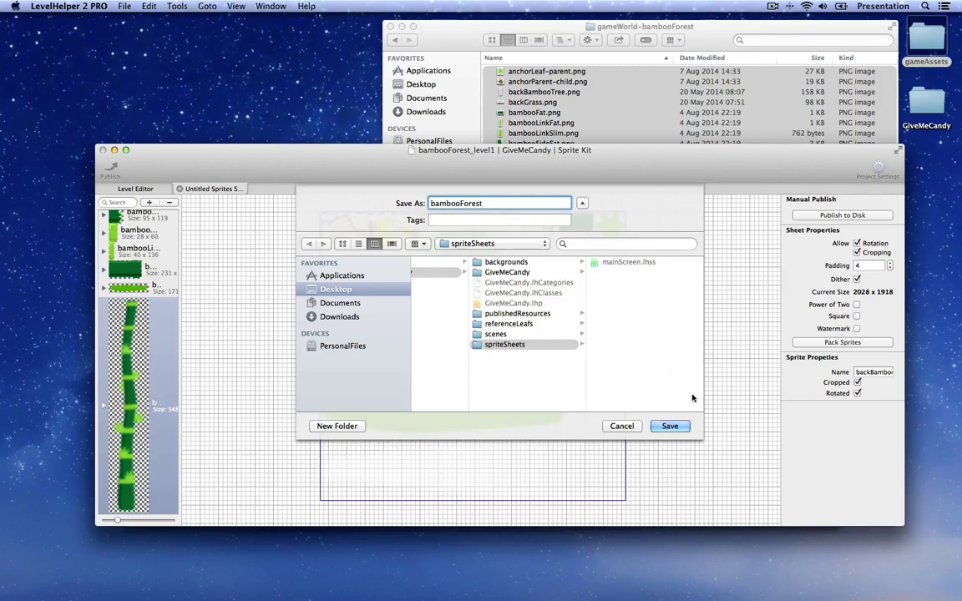
key("Return")
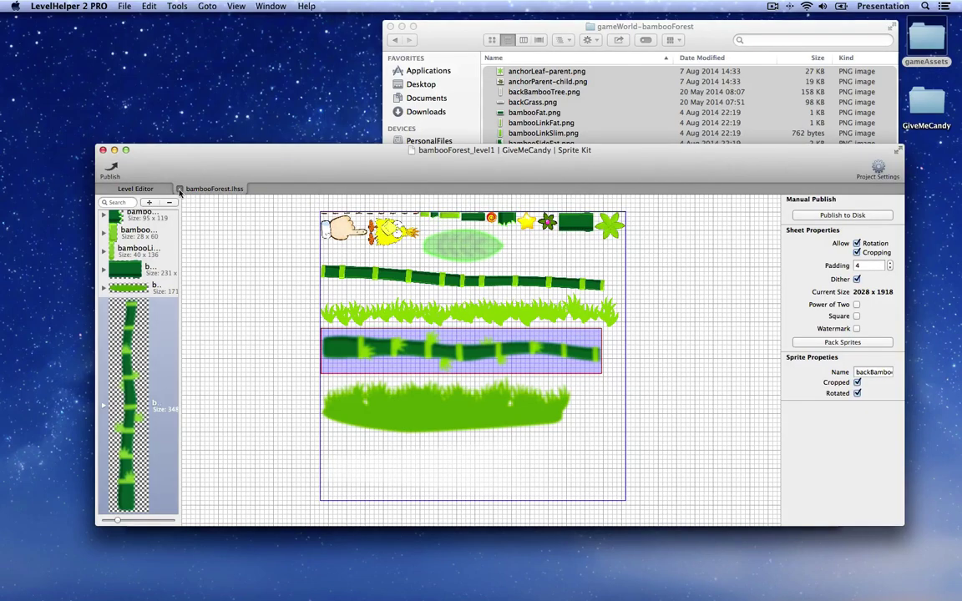
left_click(179, 189)
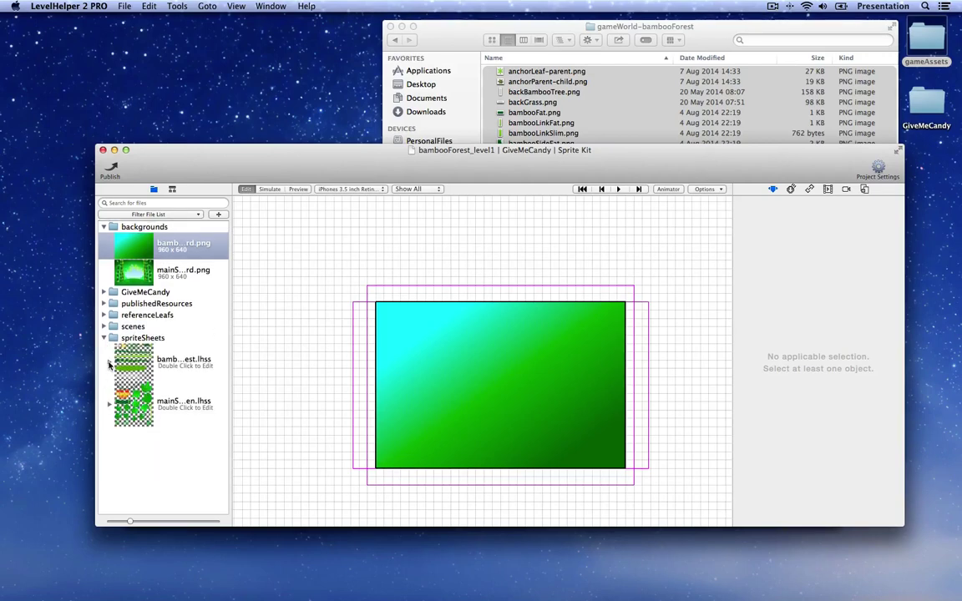
Widen the sidebar to read the bambooForest sheet's sprite names, including backBambooTree.png.
left_click_drag(232, 326, 282, 327)
scroll(191, 374, "down", 10)
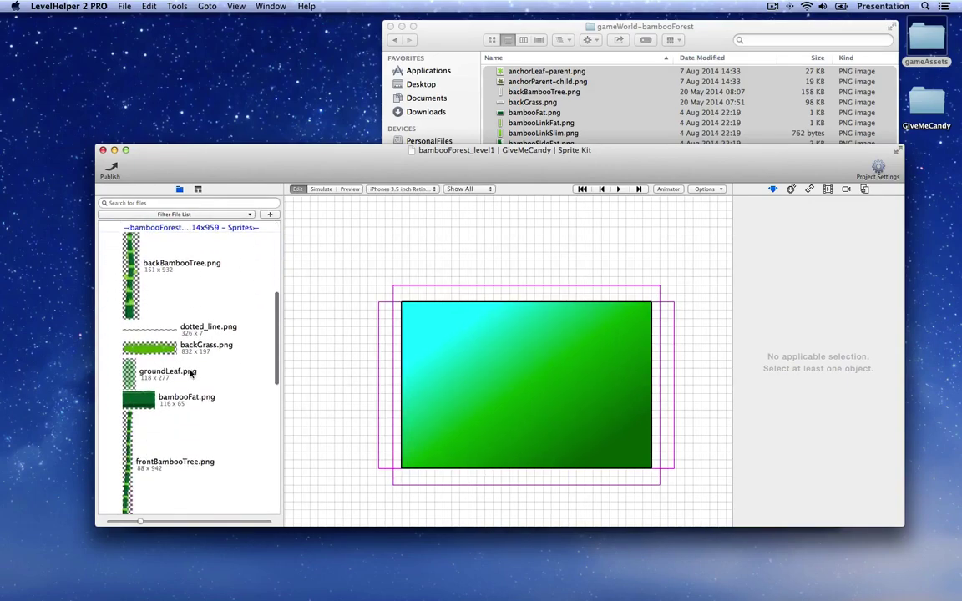
scroll(190, 374, "up", 2)
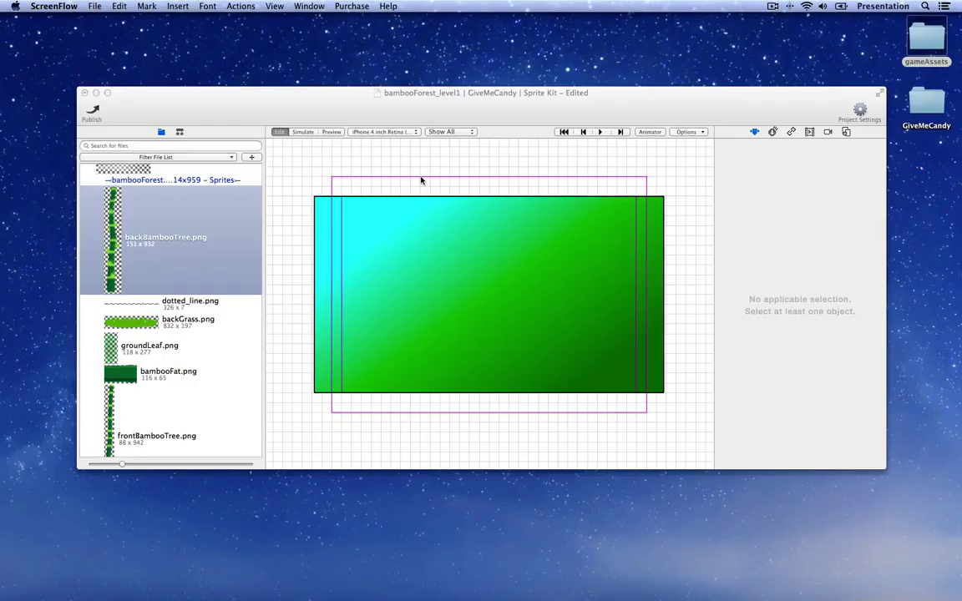
Place a backBambooTree sprite at the left edge and duplicate it just beside itself.
left_click(438, 249)
left_click_drag(109, 251, 332, 282)
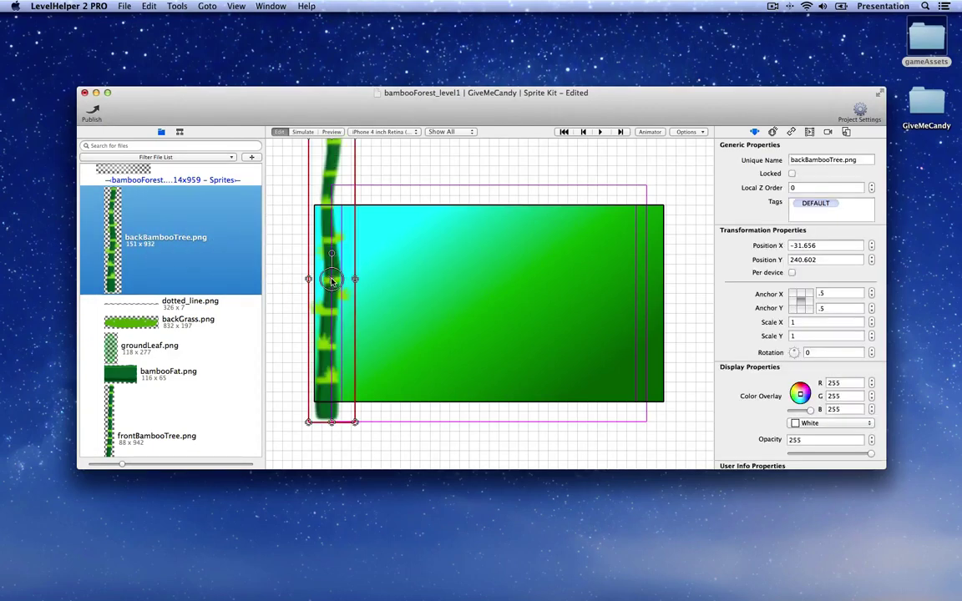
left_click(389, 326)
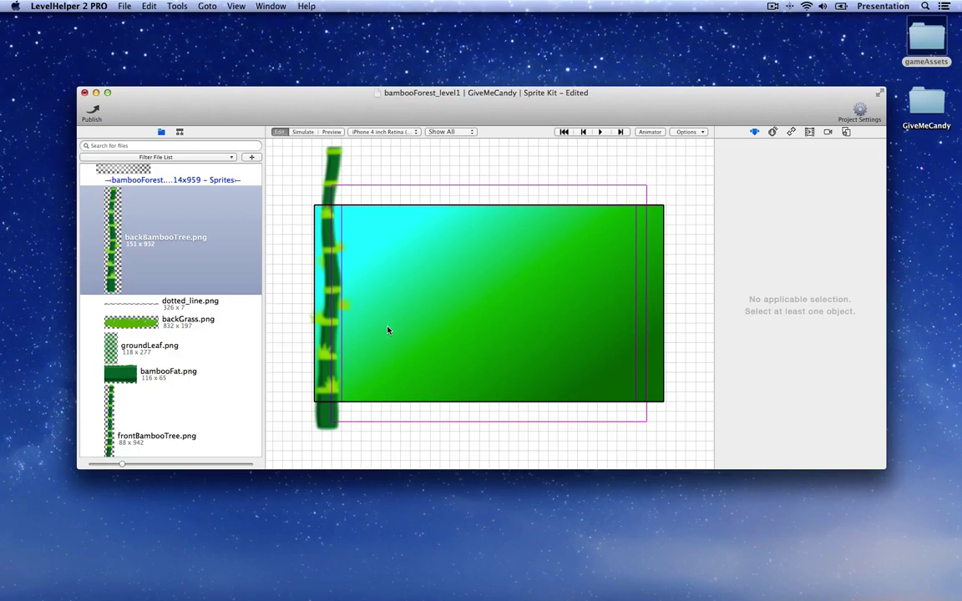
left_click(336, 314)
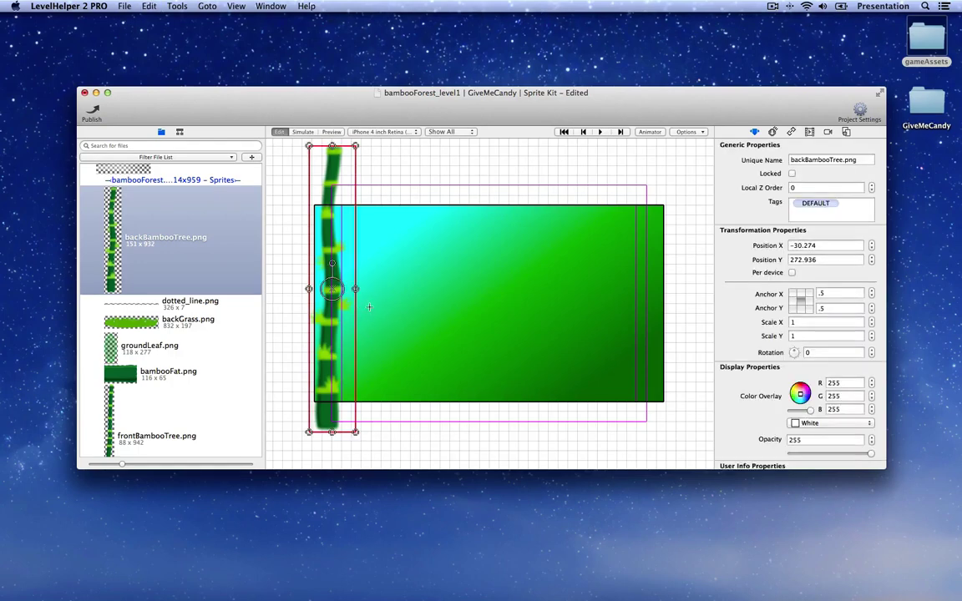
left_click_drag(336, 314, 374, 332, "alt")
left_click(651, 287)
Paste a second pair of bamboo trees and arrange them along the right edge.
key("super+v")
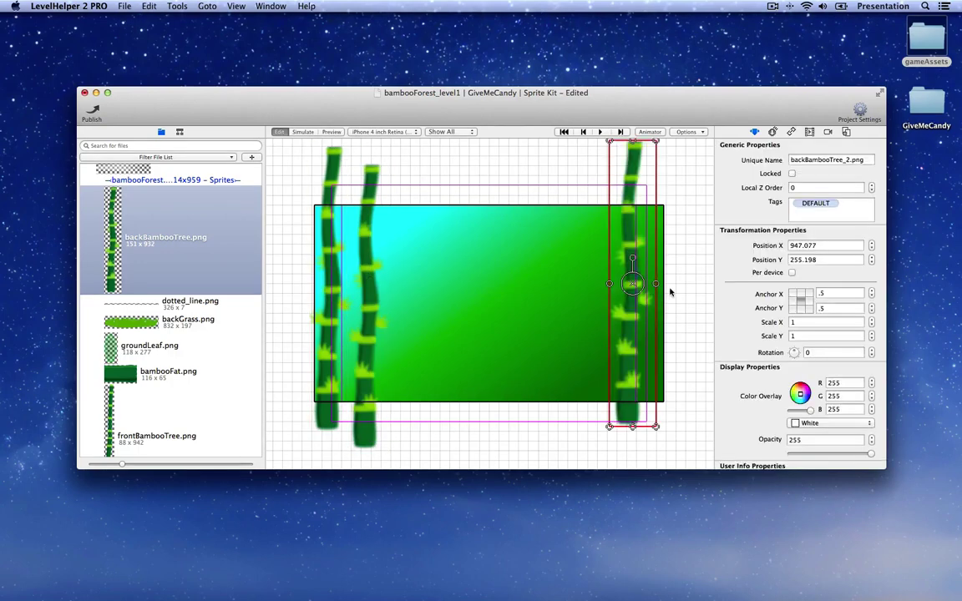
key("super+v")
left_click_drag(642, 316, 598, 312)
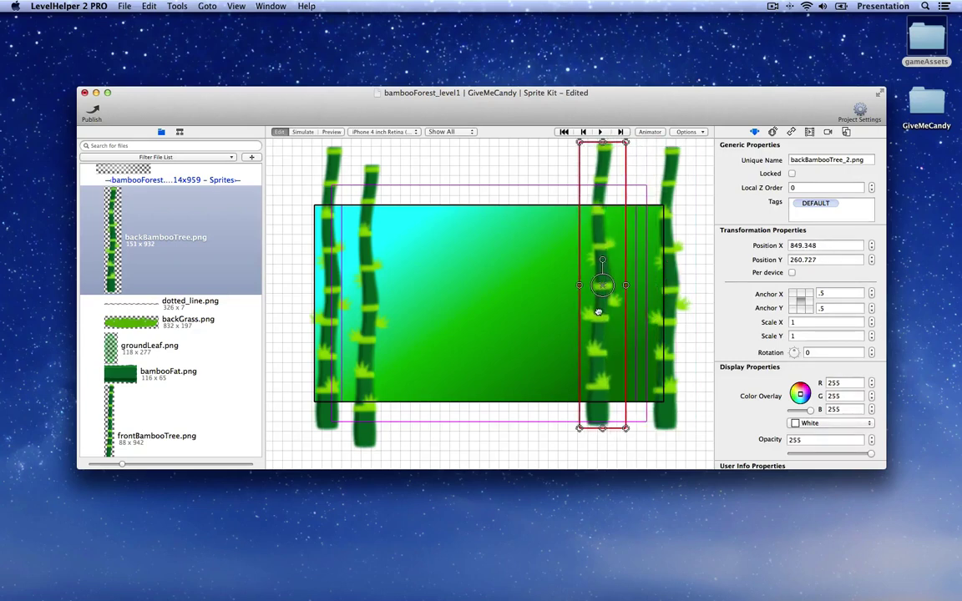
left_click_drag(665, 322, 615, 355)
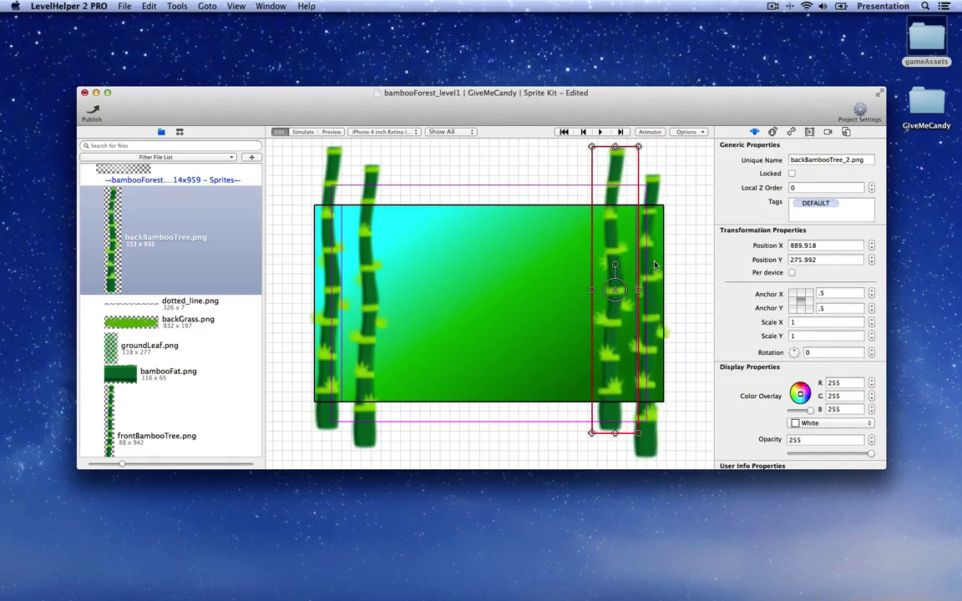
left_click_drag(364, 281, 331, 282)
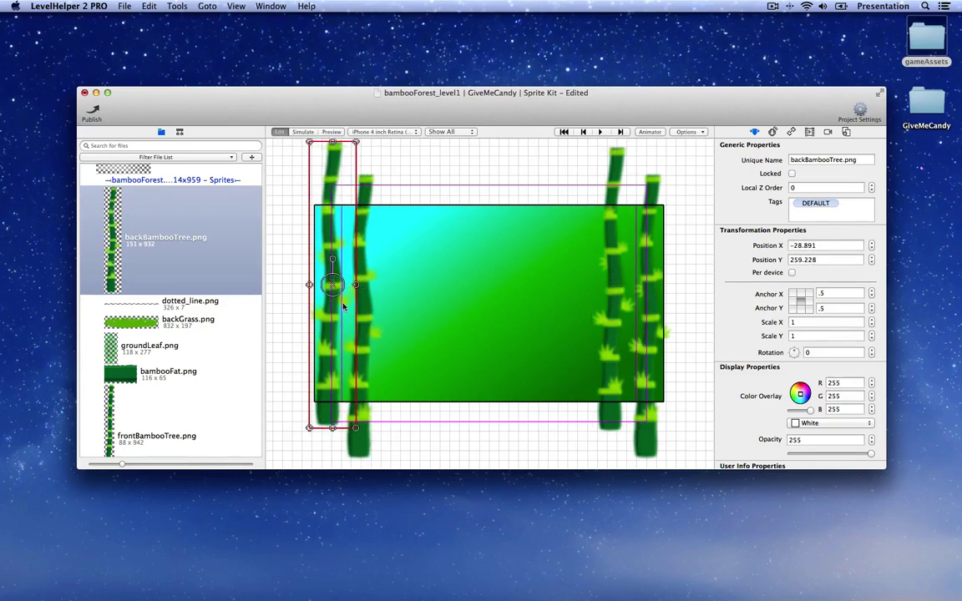
Mirror the inner right bamboo tree horizontally with Scale X -1.
left_click(619, 279)
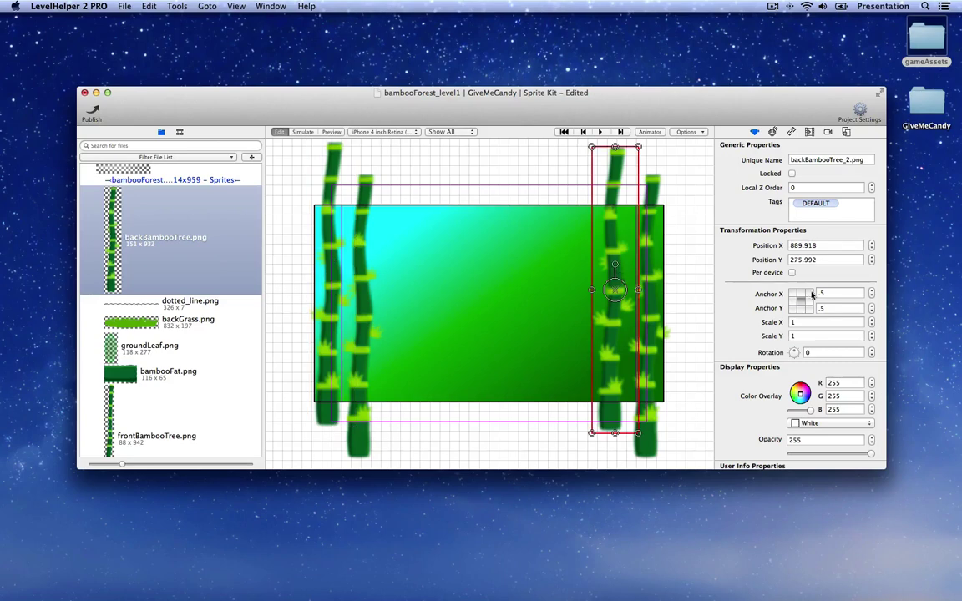
left_click(794, 322)
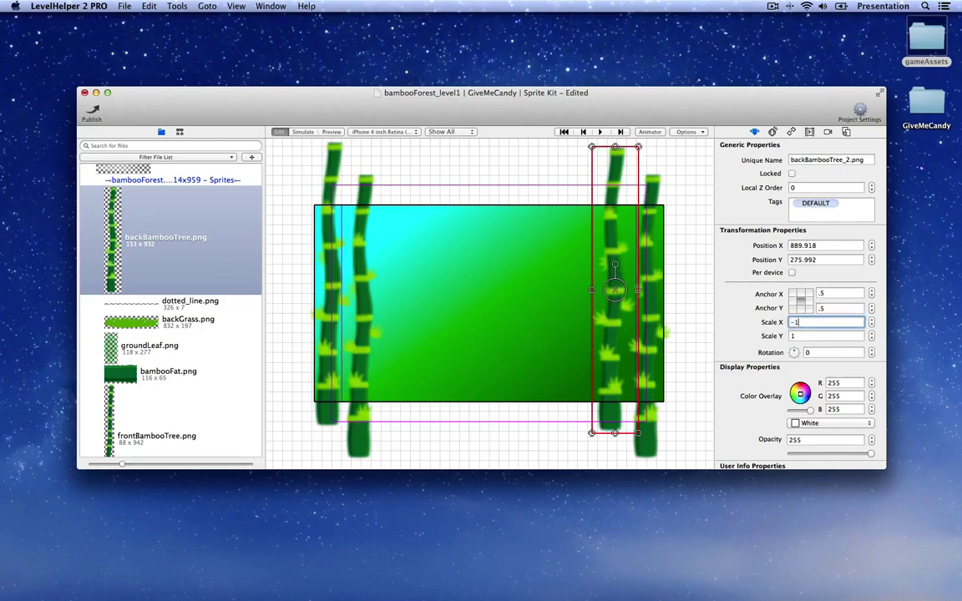
key("Return")
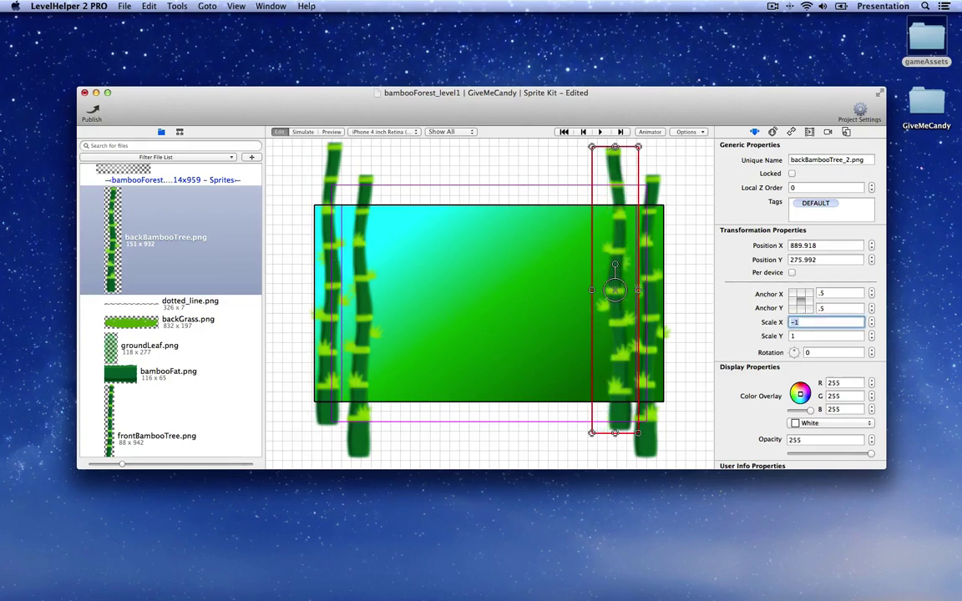
Flip the outer left bamboo tree with Scale X -1, nudge it to X -52.45, and preview.
left_click(333, 183)
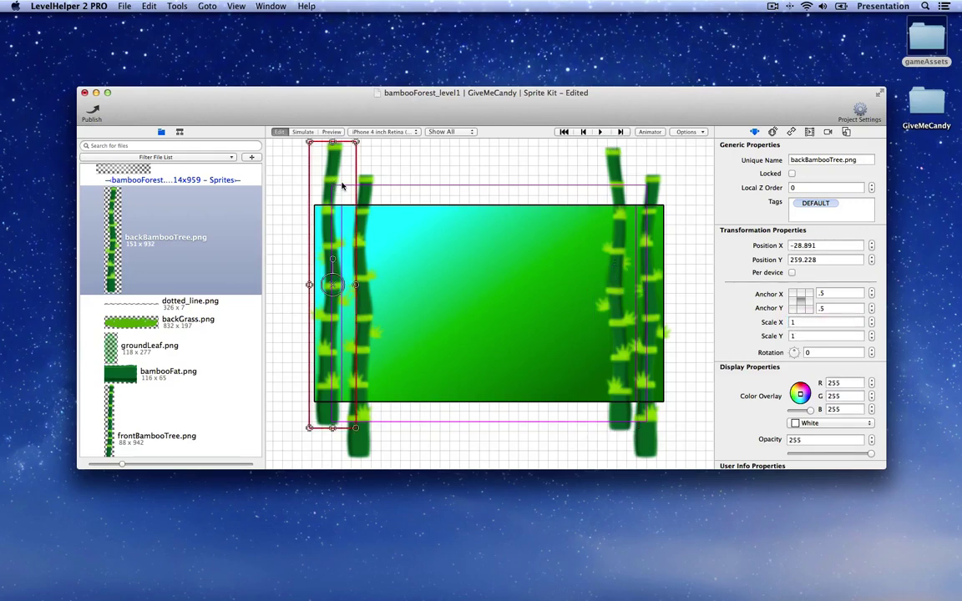
left_click(811, 321)
type("-1")
key("Return")
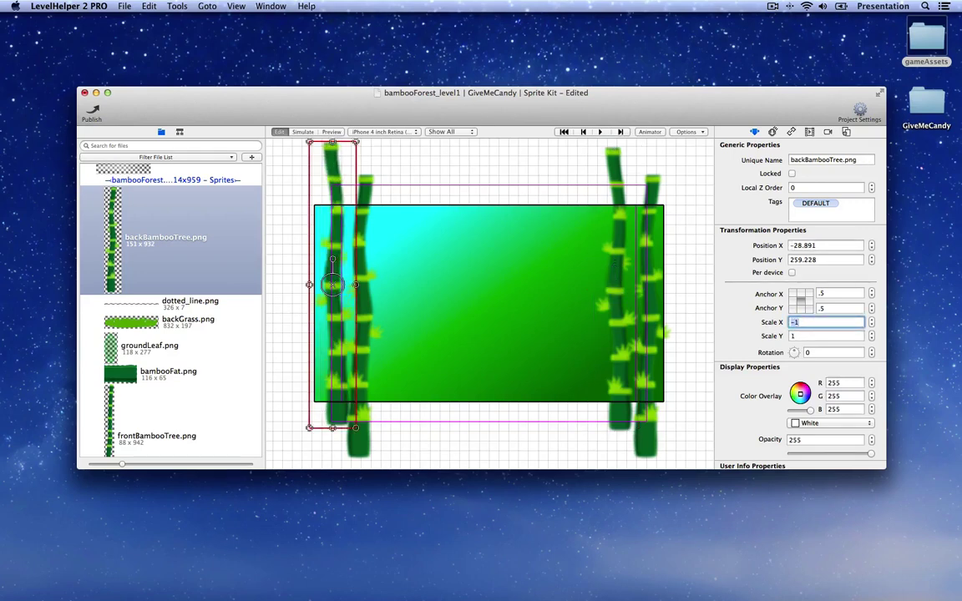
left_click_drag(336, 222, 328, 221)
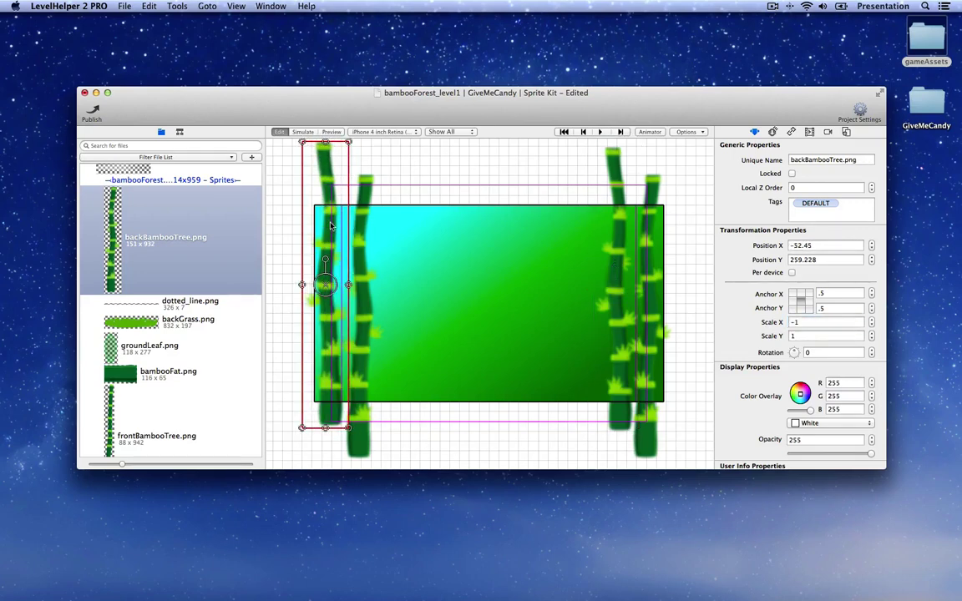
left_click(332, 132)
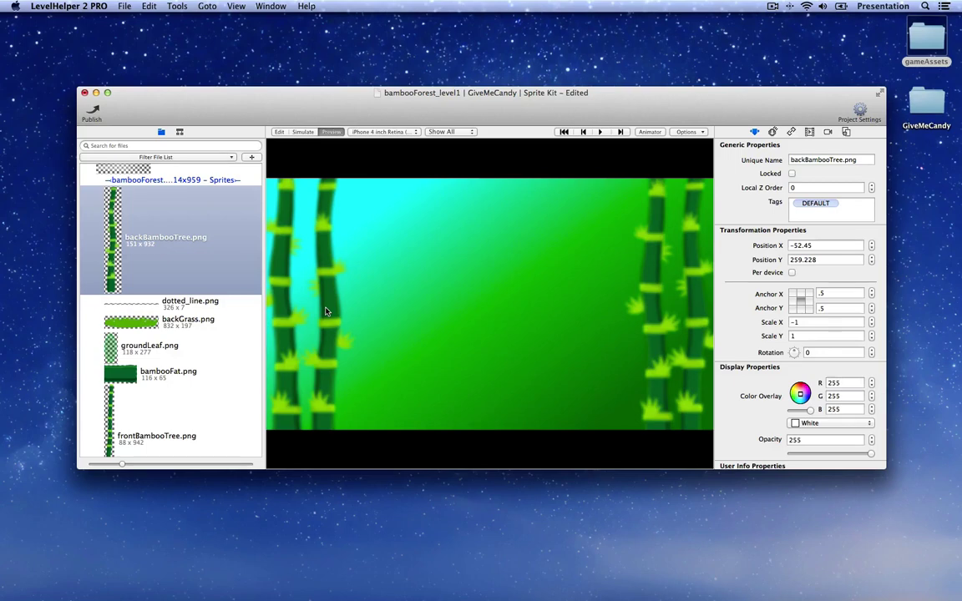
Preview the level on iPad & iPad Mini and iPad Retina, then edit again at iPhone 4 inch Retina.
left_click(382, 132)
left_click(389, 141)
left_click(384, 132)
left_click(387, 136)
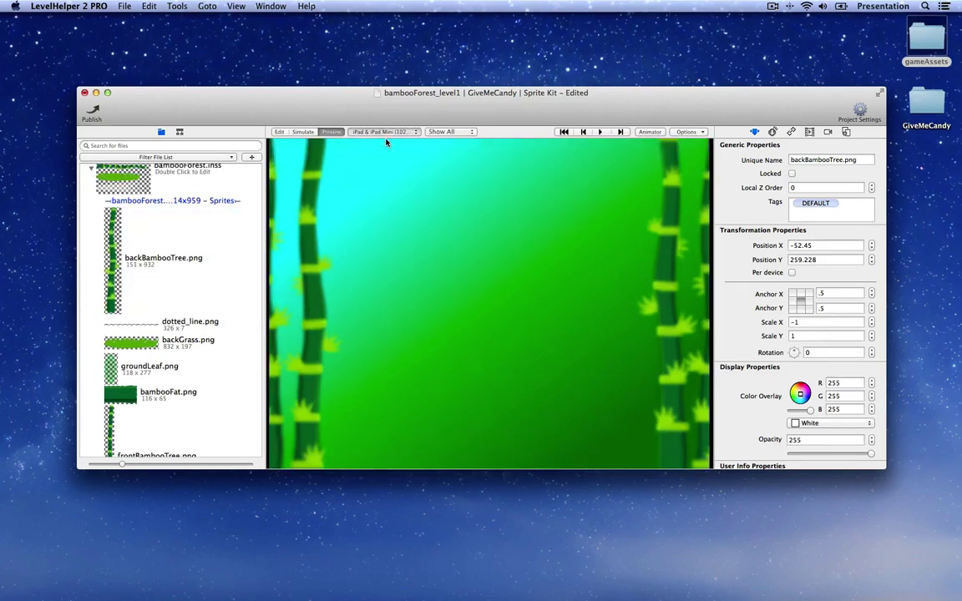
left_click(384, 132)
left_click(384, 115)
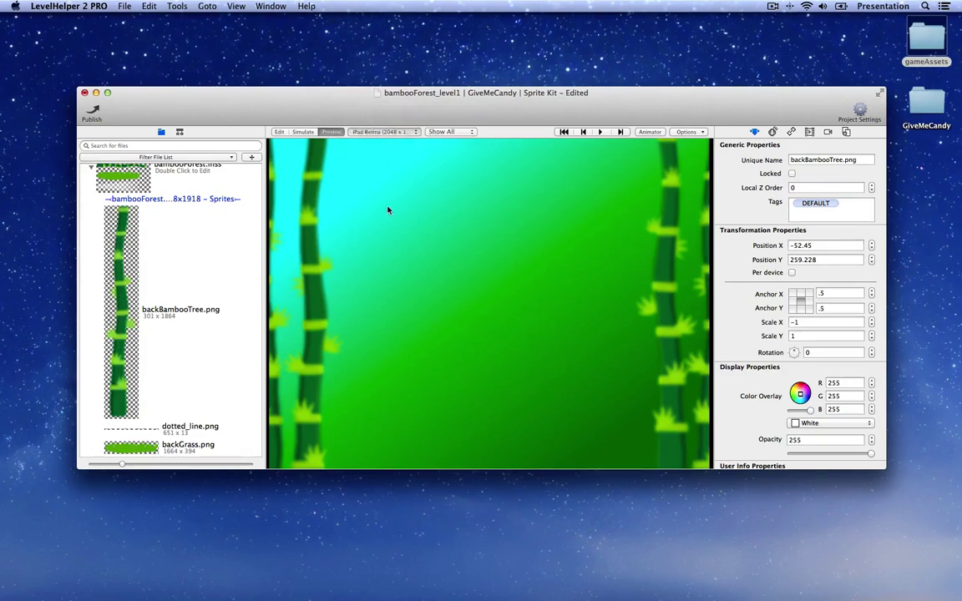
left_click(278, 132)
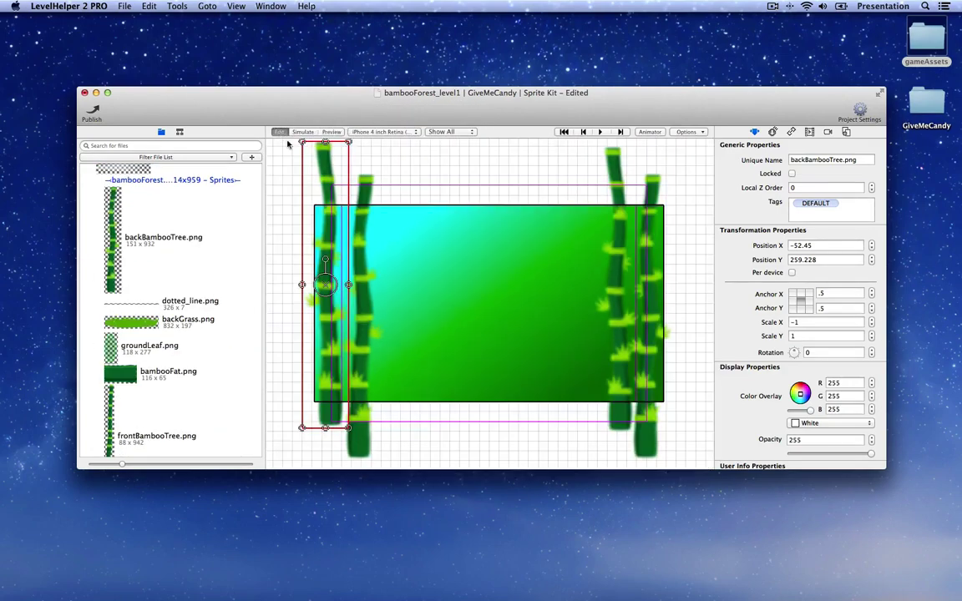
Add an empty node sized 543x278 above the scene and name it backTrees.
scroll(414, 270, "down", 3)
left_click(180, 132)
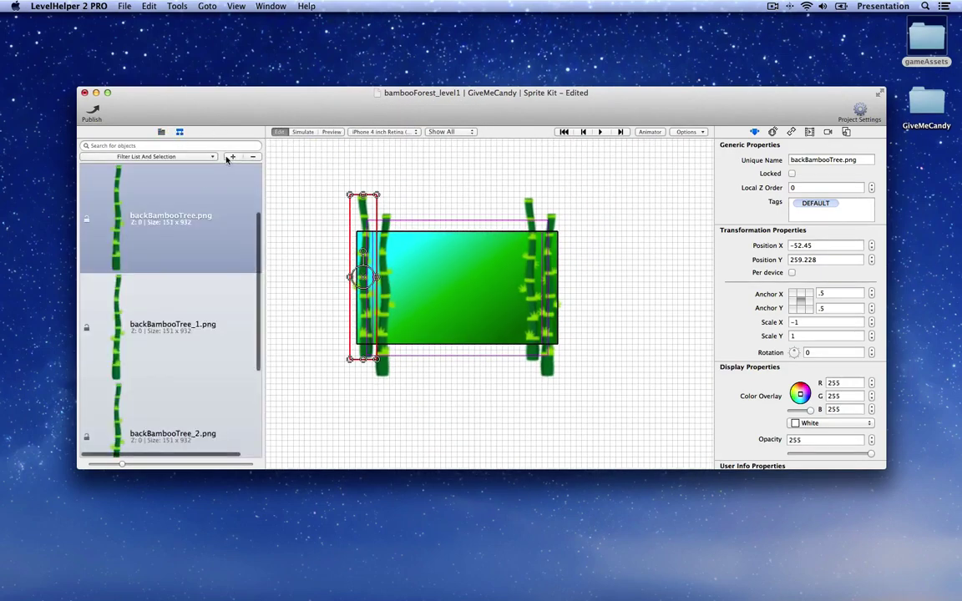
left_click(233, 157)
left_click(250, 171)
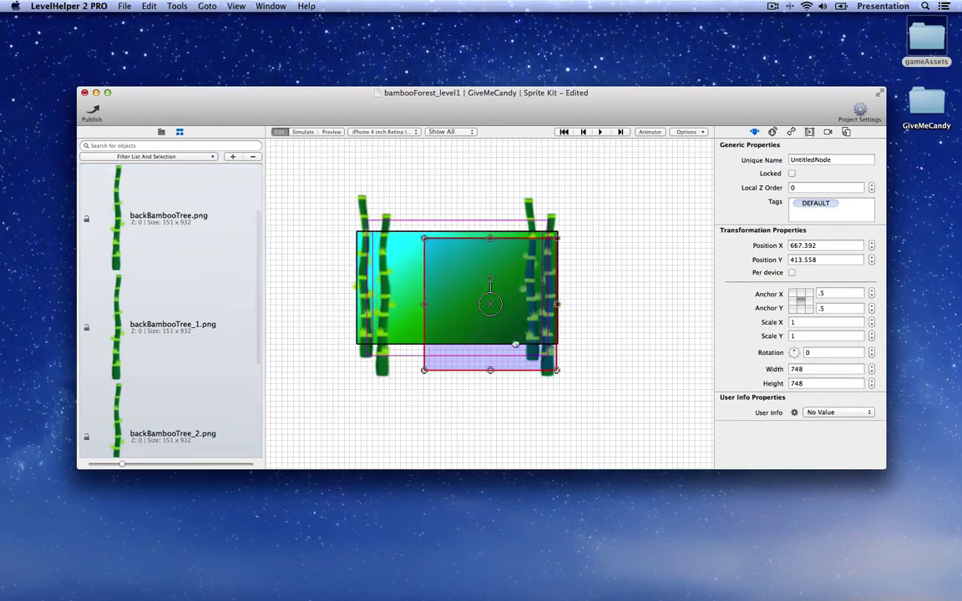
left_click_drag(514, 346, 419, 205)
scroll(434, 234, "up", 2)
left_click_drag(460, 268, 416, 190)
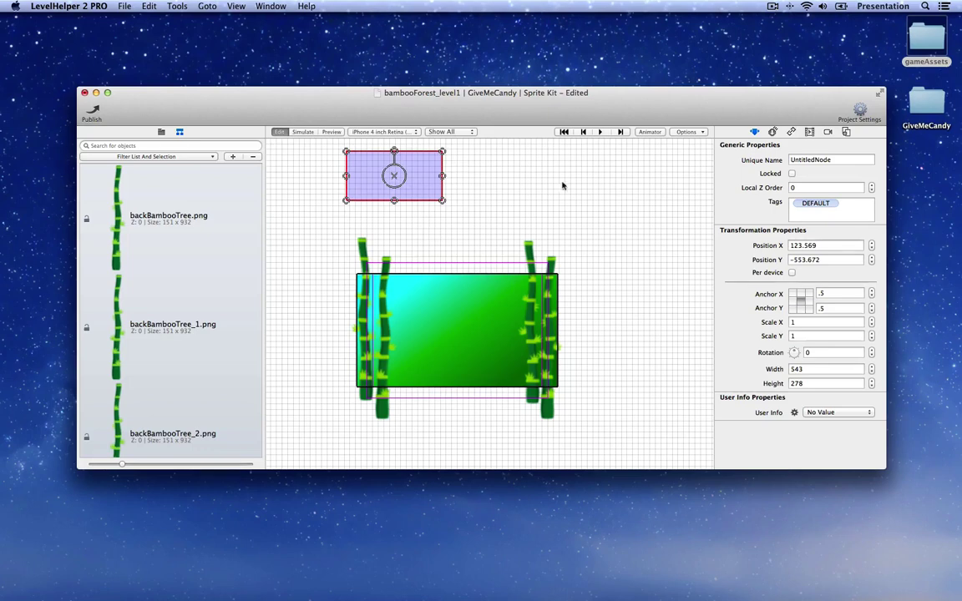
left_click(829, 158)
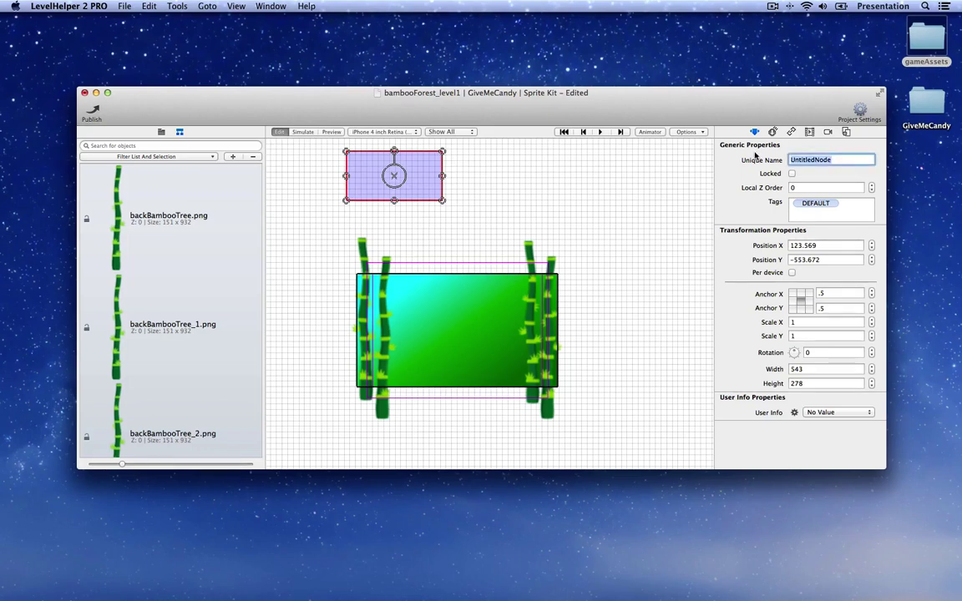
type("backTrees")
key("Return")
Move the four back bamboo tree sprites into the backTrees node.
left_click(159, 281)
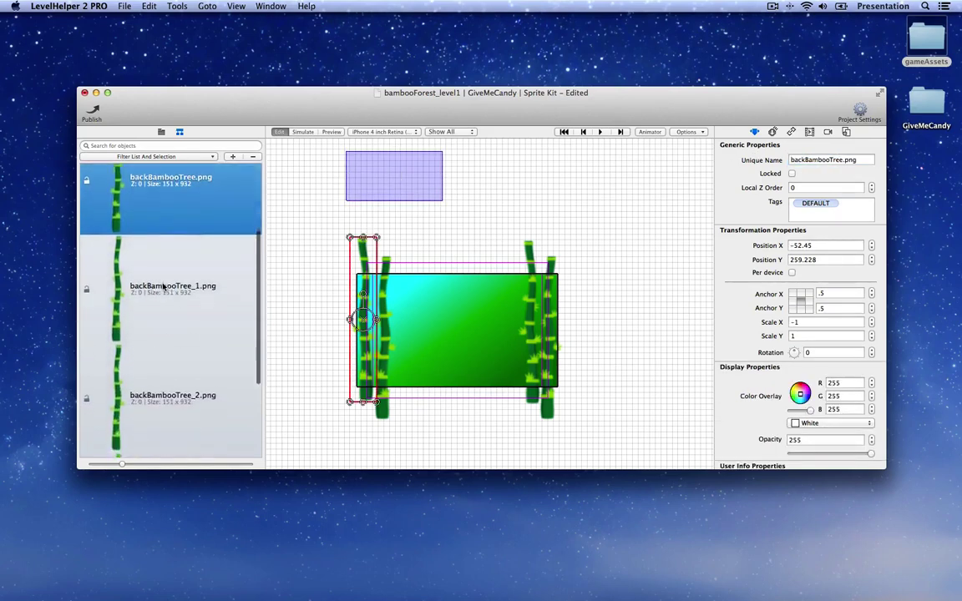
scroll(166, 292, "down", 5)
left_click(133, 349, "shift")
left_click_drag(133, 348, 140, 441)
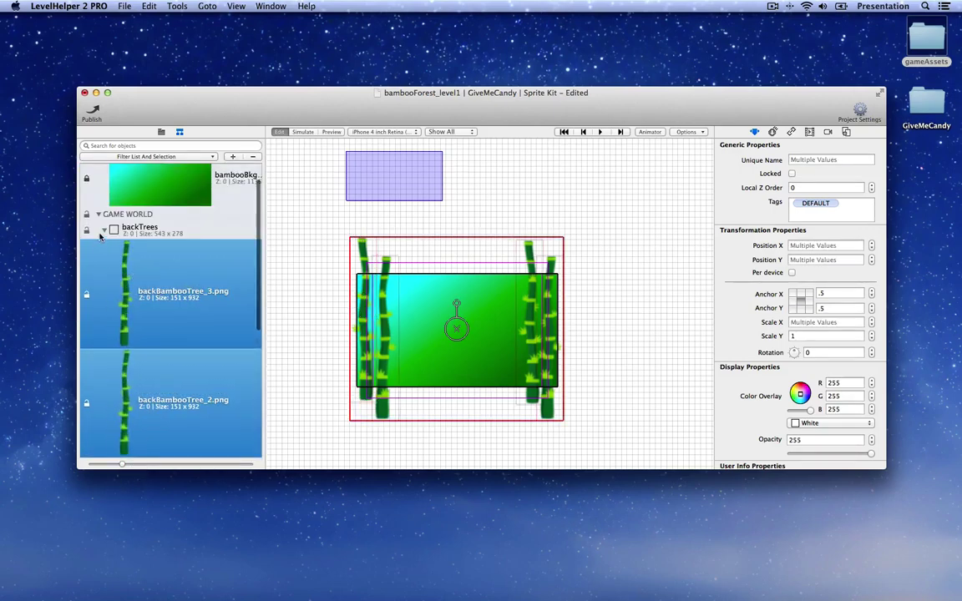
left_click(103, 257)
left_click(144, 256)
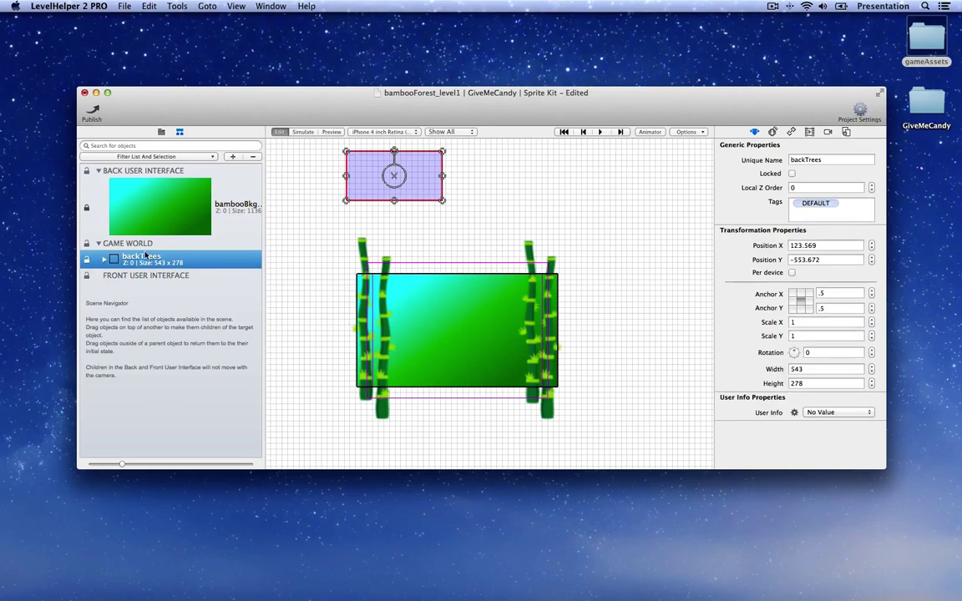
left_click(298, 235)
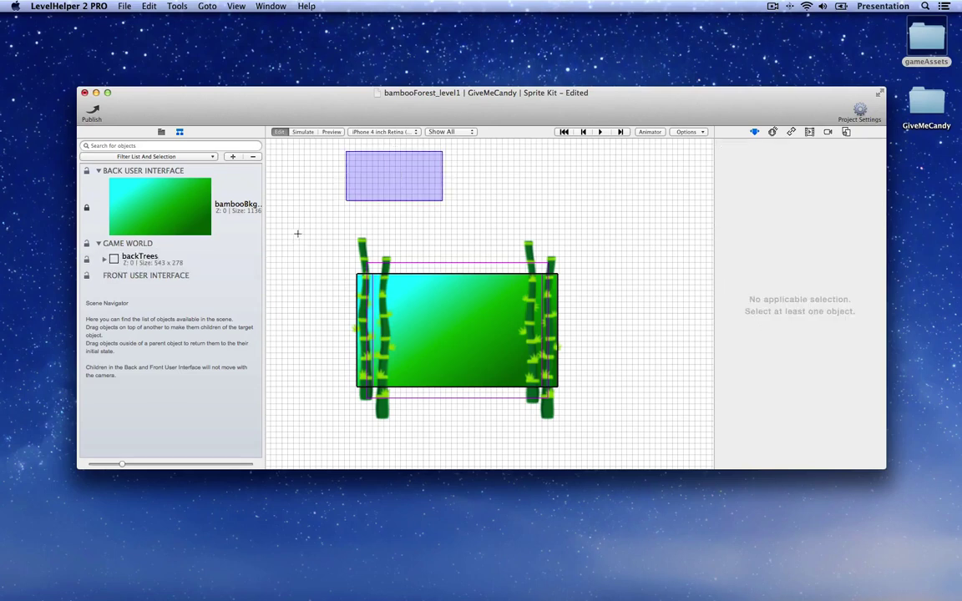
left_click(161, 131)
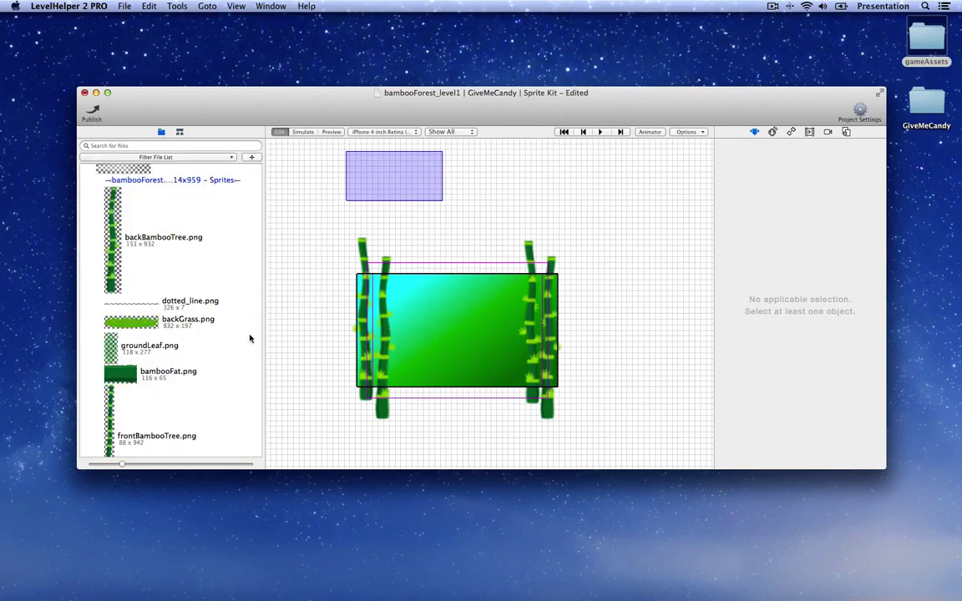
Place two backGrass.png strips side by side along the scene's bottom.
left_click(145, 328)
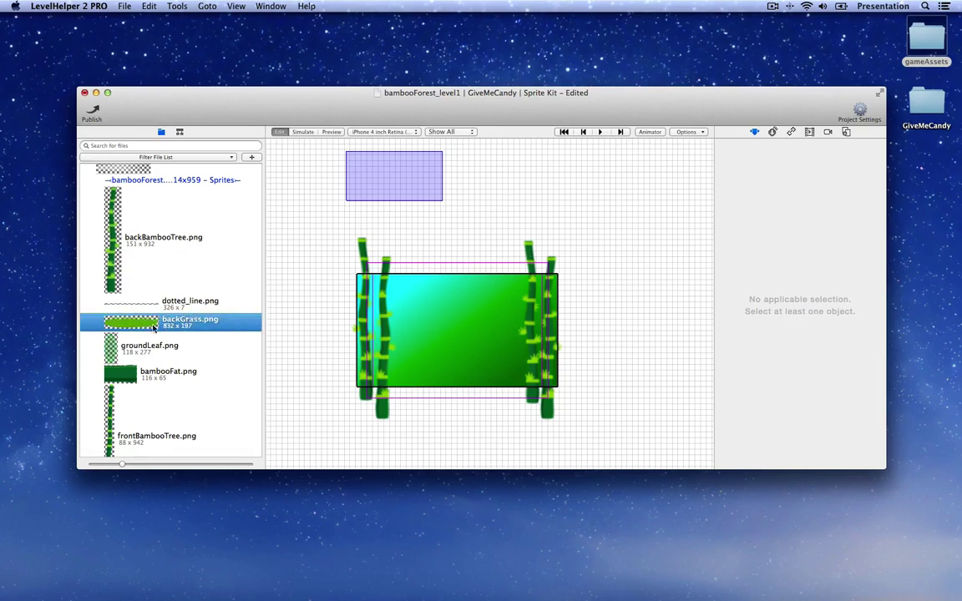
left_click_drag(154, 328, 407, 395)
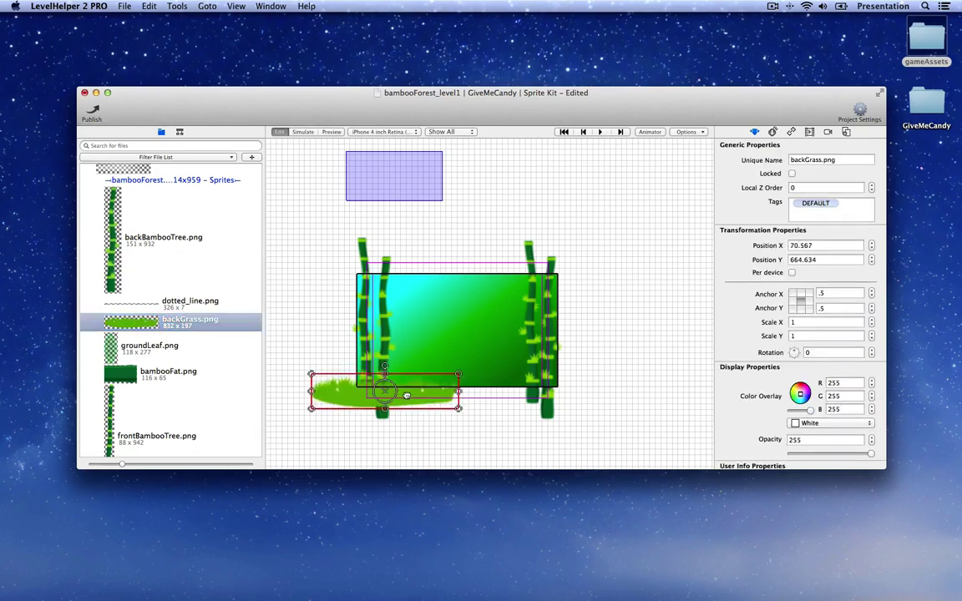
key("super+c")
left_click(458, 433)
key("super+v")
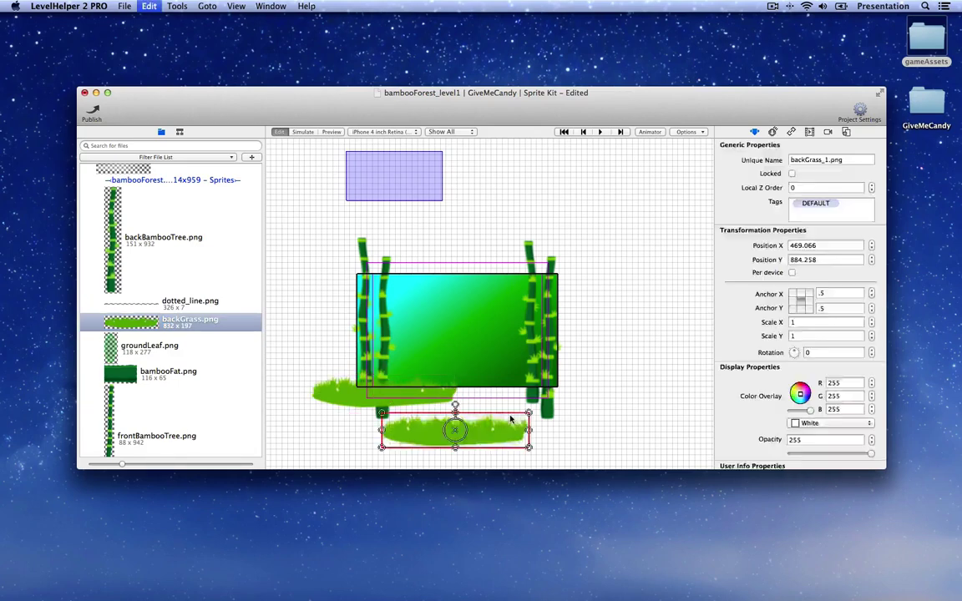
left_click_drag(468, 440, 498, 393)
left_click(484, 434)
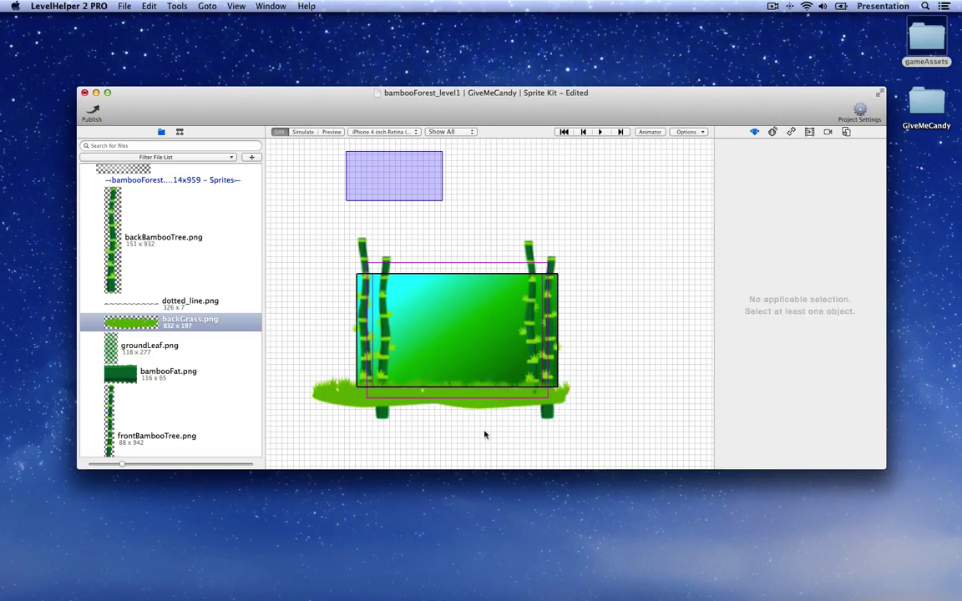
left_click(487, 401)
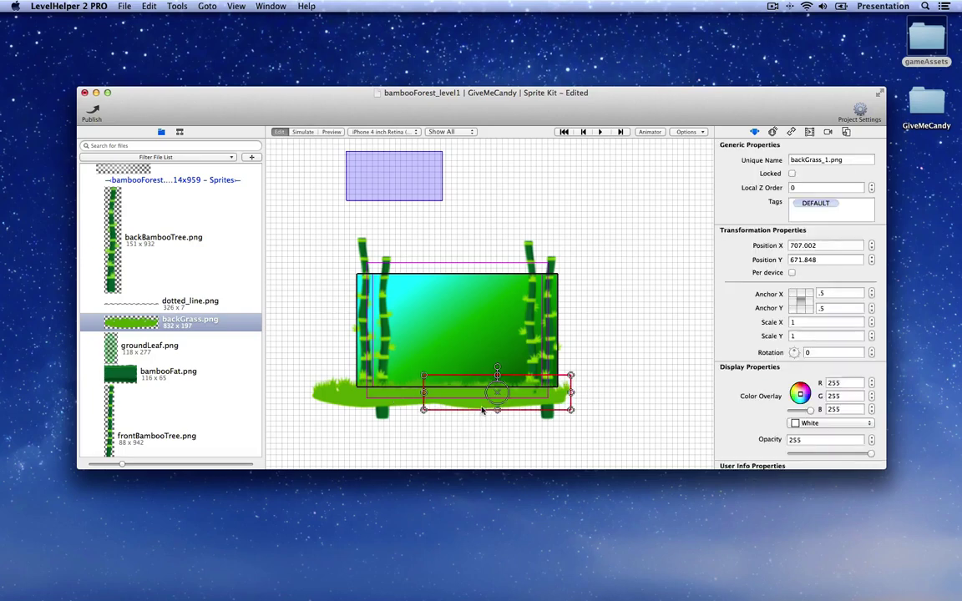
left_click(368, 392, "shift")
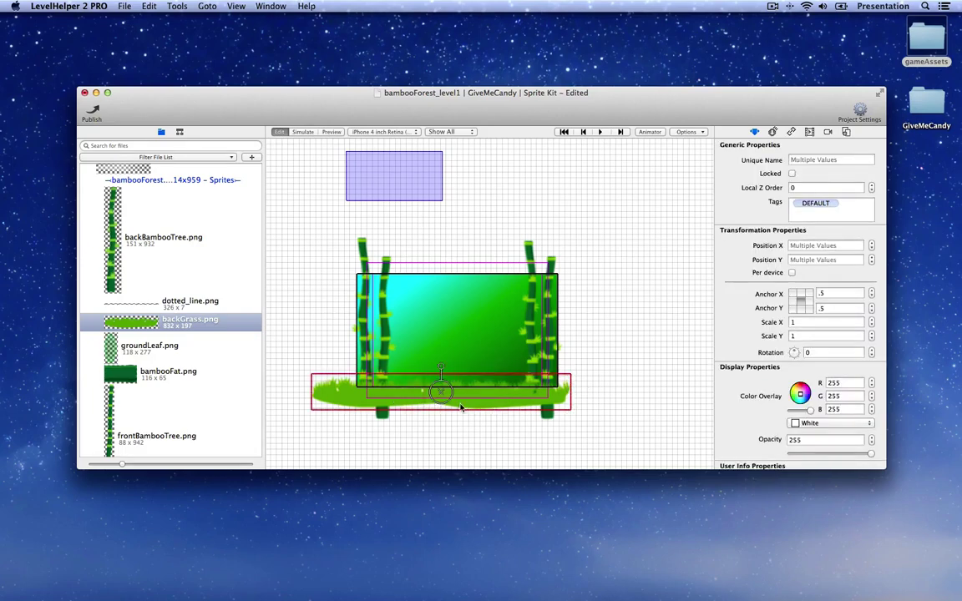
left_click_drag(460, 407, 469, 401)
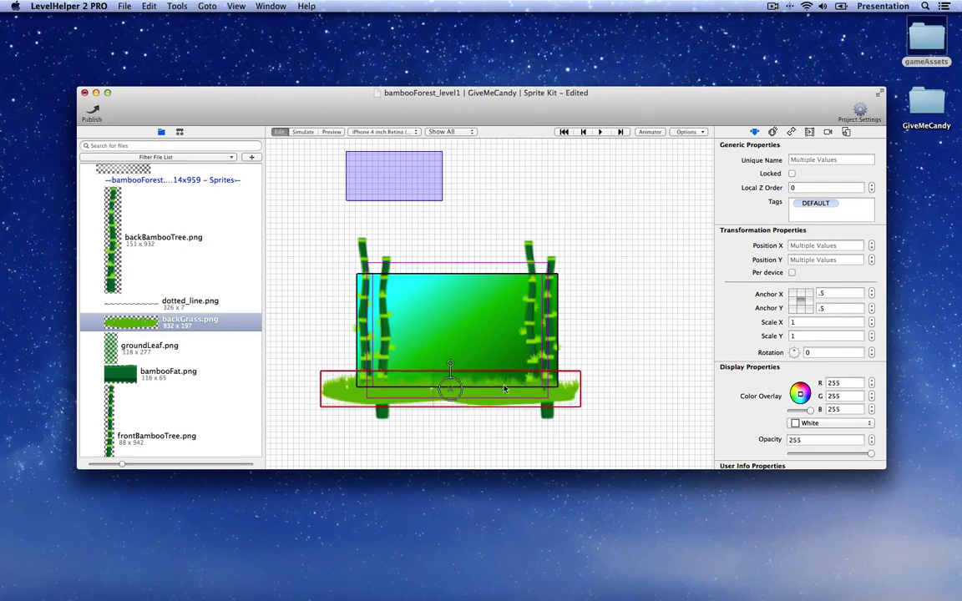
Add a 1381x261 node at the bottom and make both grass strips its children.
left_click(178, 131)
left_click(233, 156)
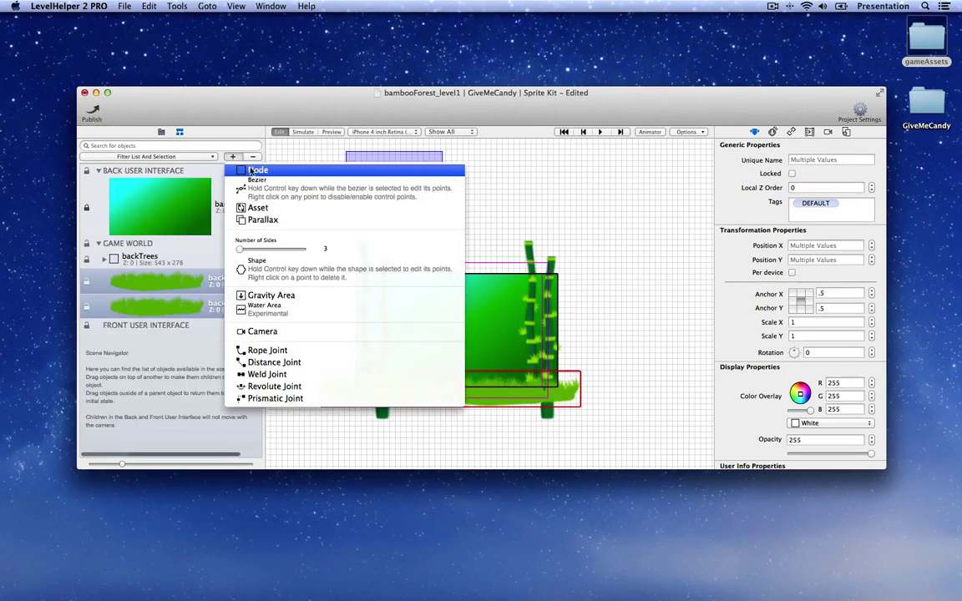
left_click_drag(463, 292, 418, 438)
left_click_drag(466, 408, 577, 410)
left_click_drag(455, 345, 509, 369)
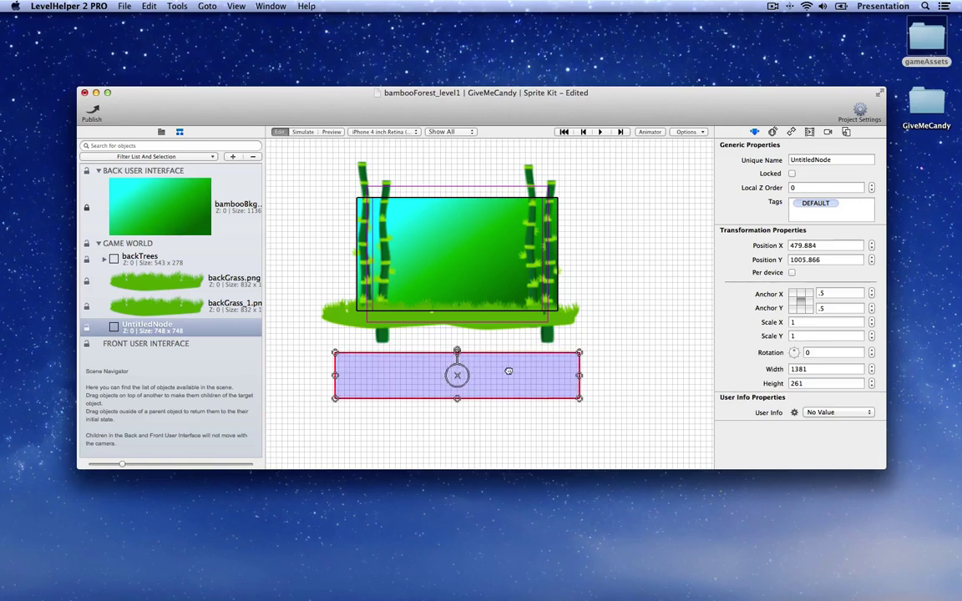
left_click(146, 280)
left_click(149, 305, "shift")
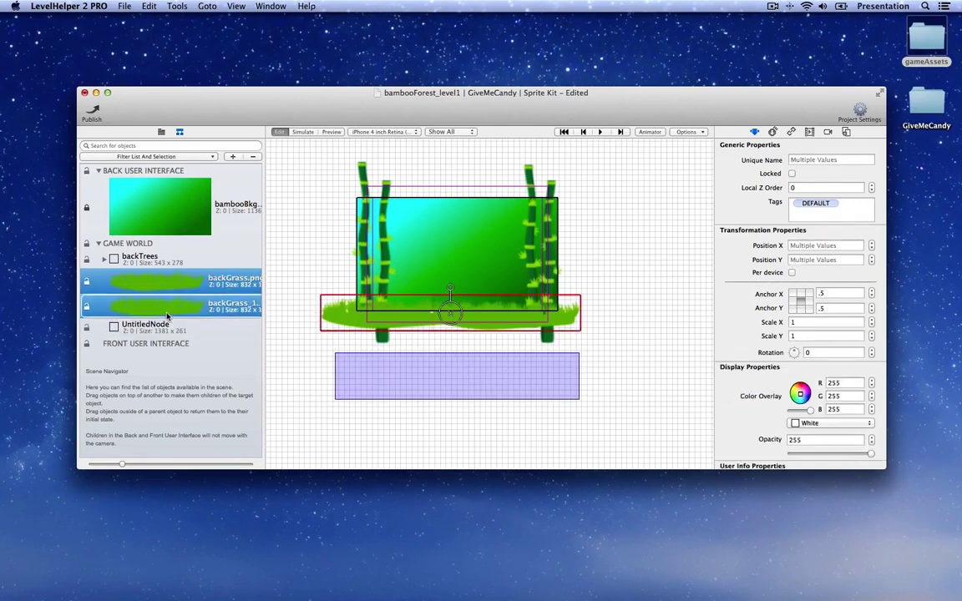
left_click_drag(152, 306, 155, 329)
Name the grass-holding node backGrass.
left_click(140, 275)
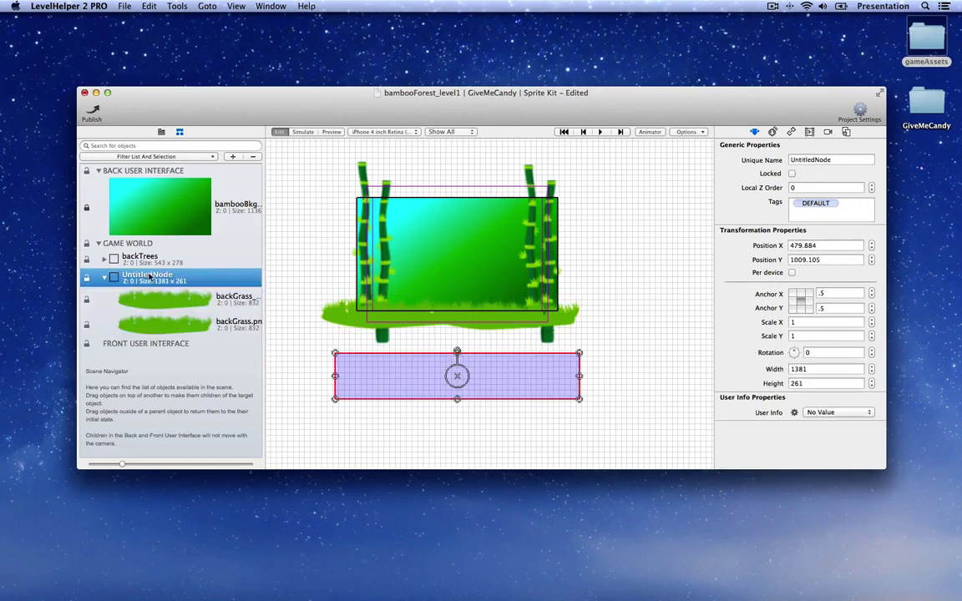
type("ba")
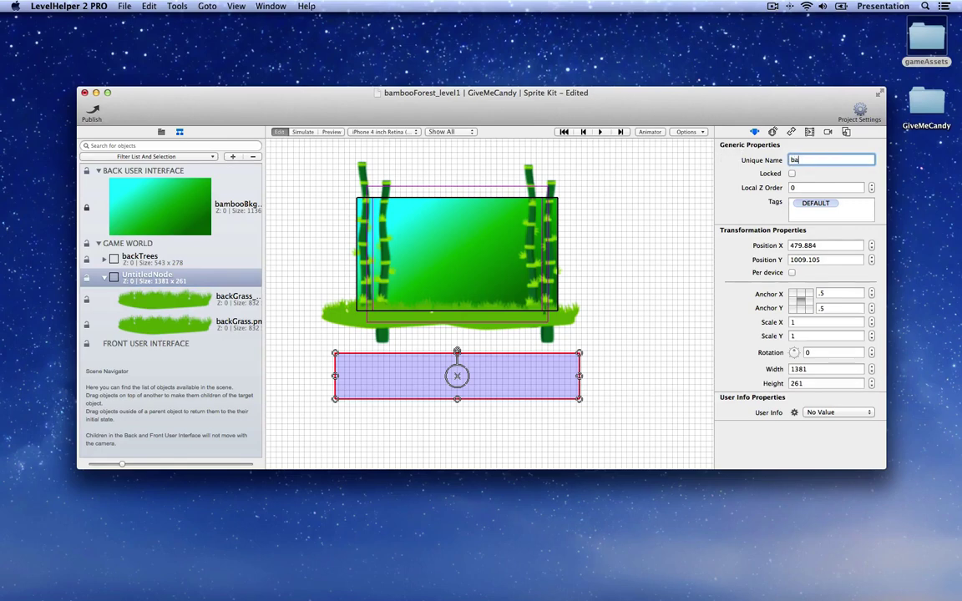
type("ckGrass")
key("Return")
left_click(138, 259)
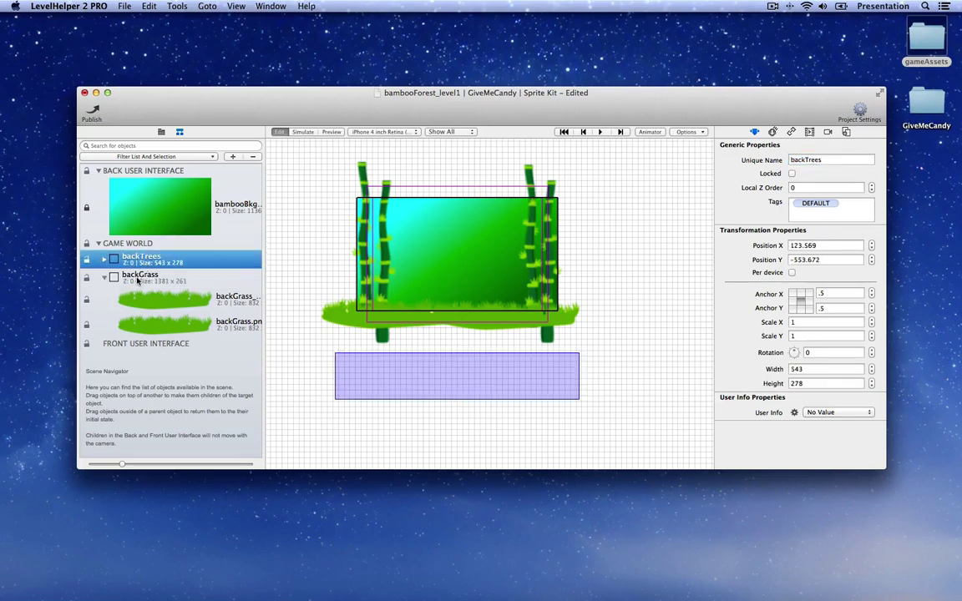
left_click(140, 279)
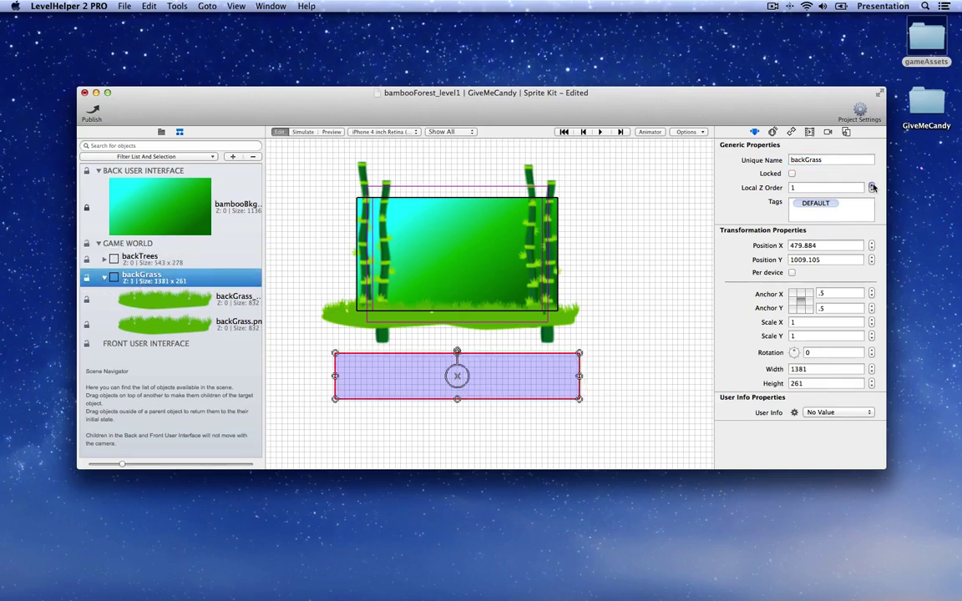
left_click(608, 304)
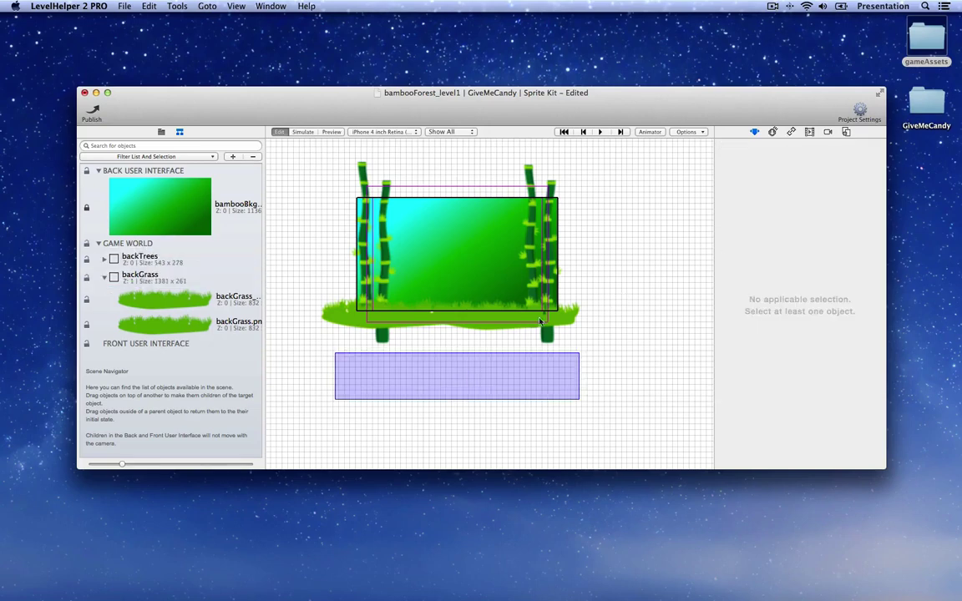
Place a frontBambooTree.png sprite at the scene's left.
left_click(163, 132)
scroll(157, 315, "down", 8)
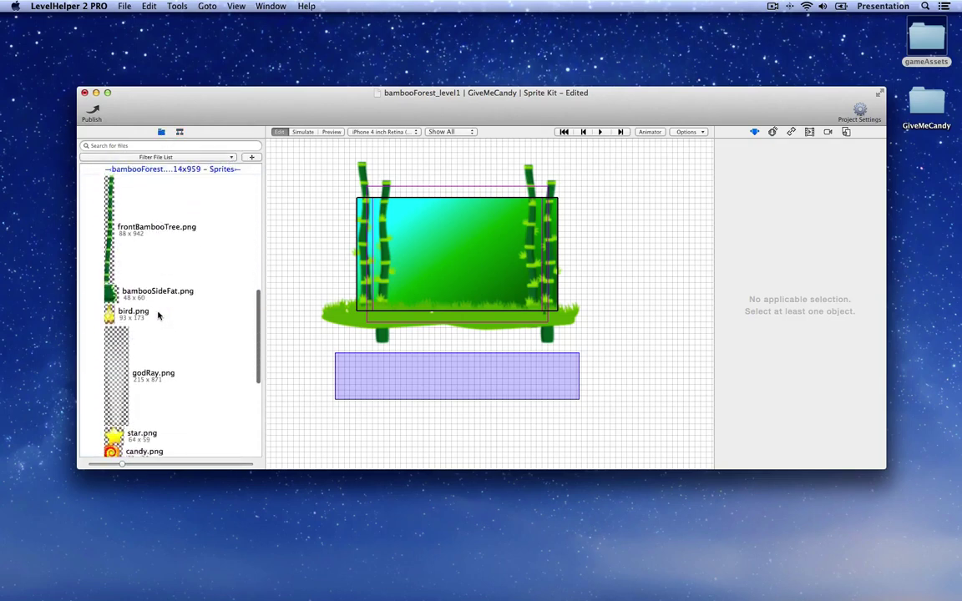
scroll(142, 320, "up", 5)
left_click(144, 316)
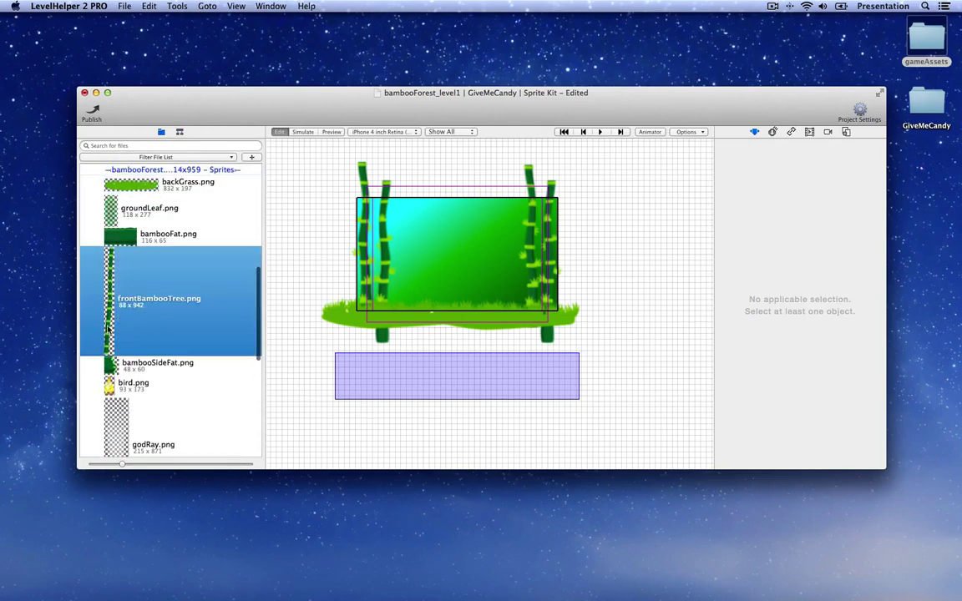
left_click_drag(109, 329, 367, 317)
Add a wide empty node under the grass box and name it frontTrees.
left_click(180, 133)
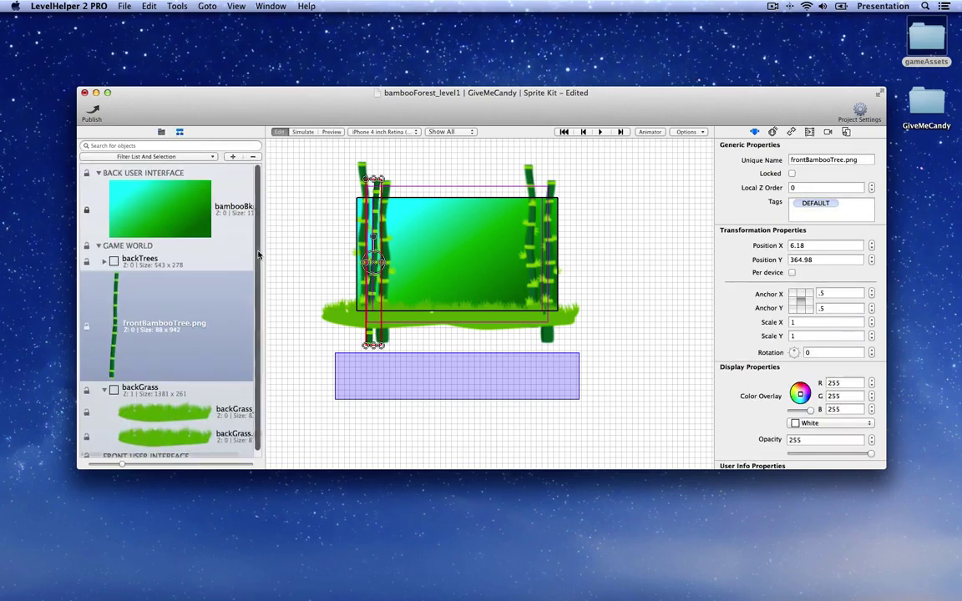
left_click(104, 387)
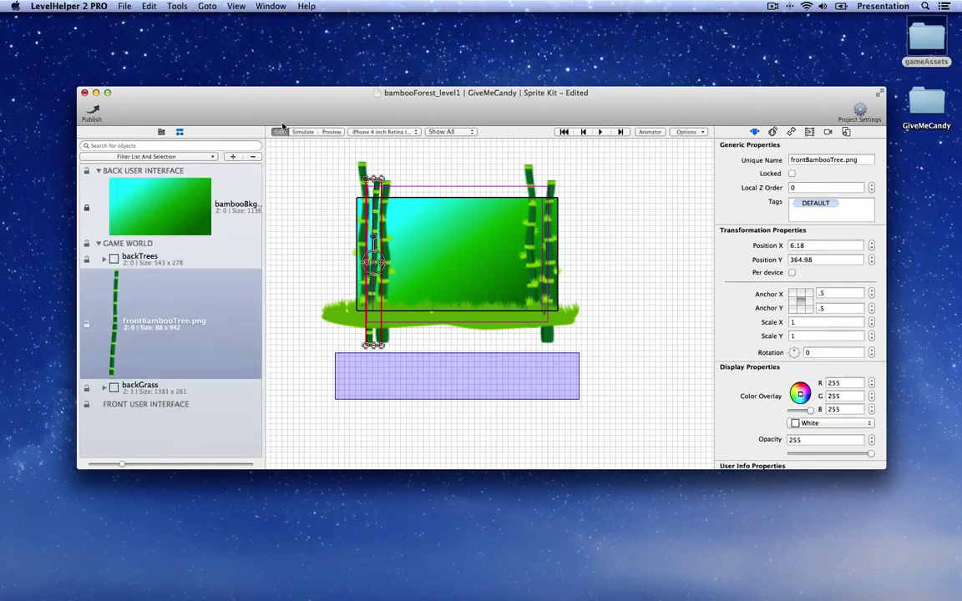
left_click(233, 157)
left_click(257, 170)
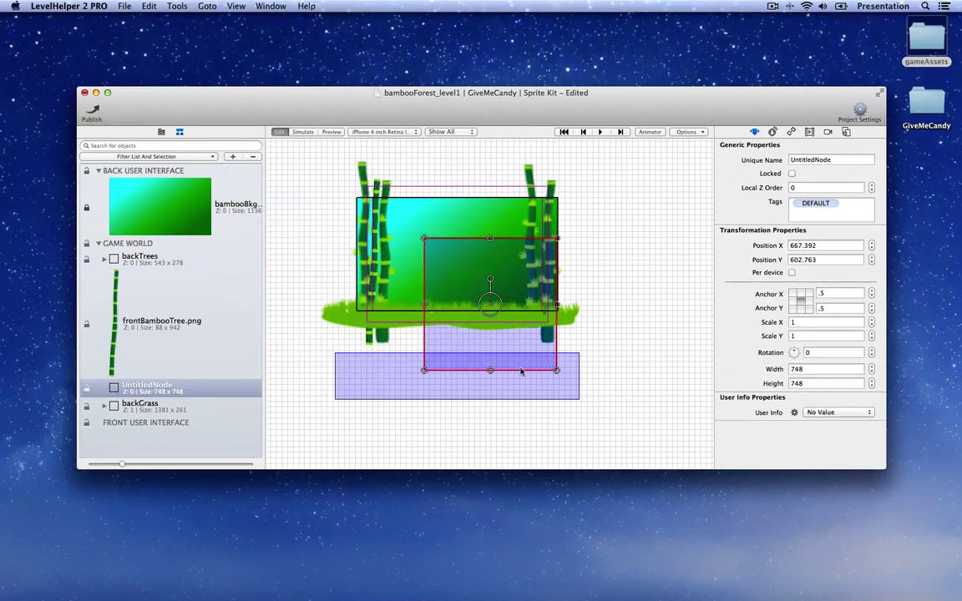
scroll(521, 372, "down", 2)
left_click_drag(501, 313, 409, 472)
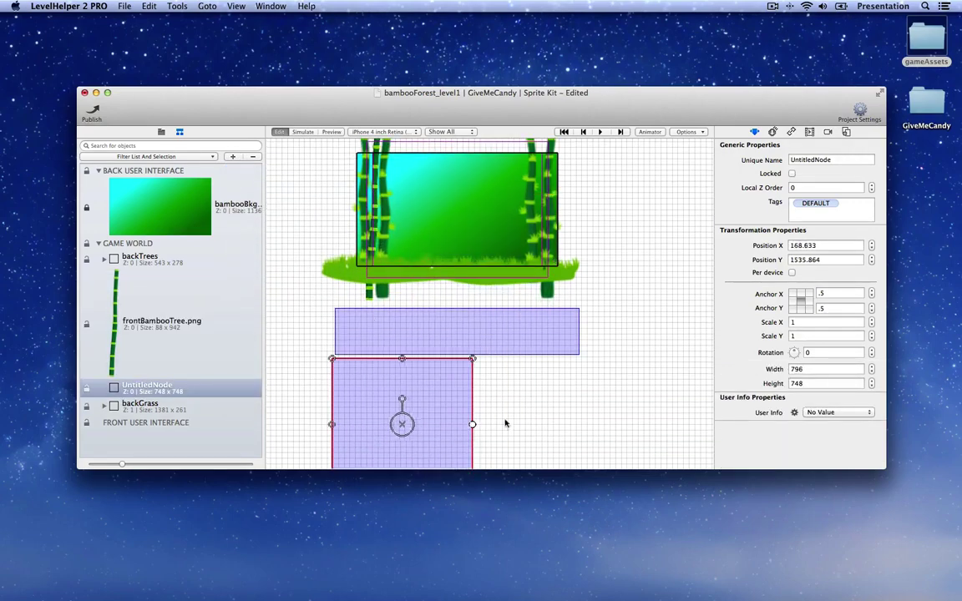
left_click_drag(473, 424, 602, 425)
left_click_drag(500, 454, 482, 377)
double_click(831, 160)
type("front")
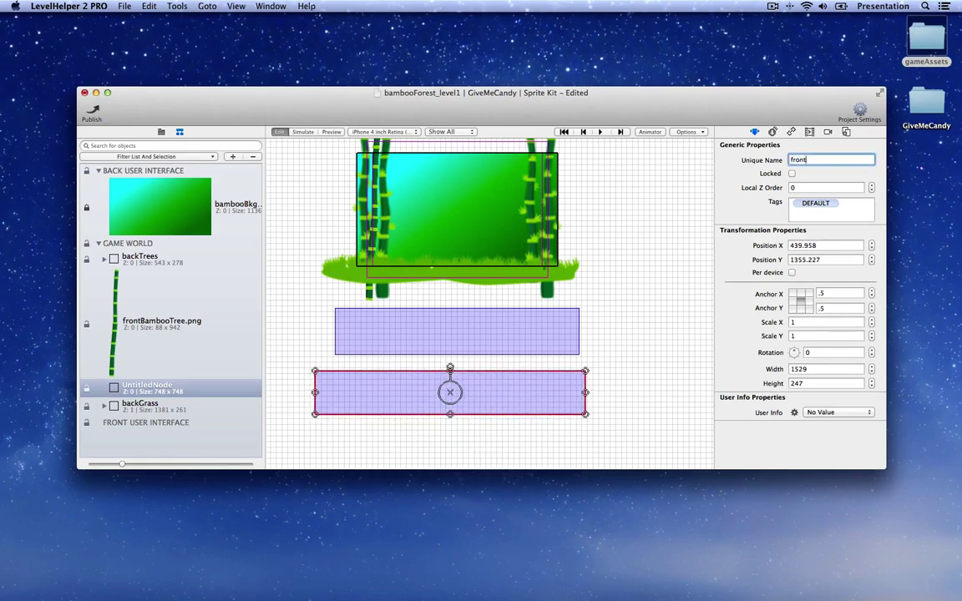
type("Trees")
key("Return")
Move the frontBambooTree.png sprite inside the frontTrees node.
left_click(133, 337)
left_click_drag(115, 329, 134, 410)
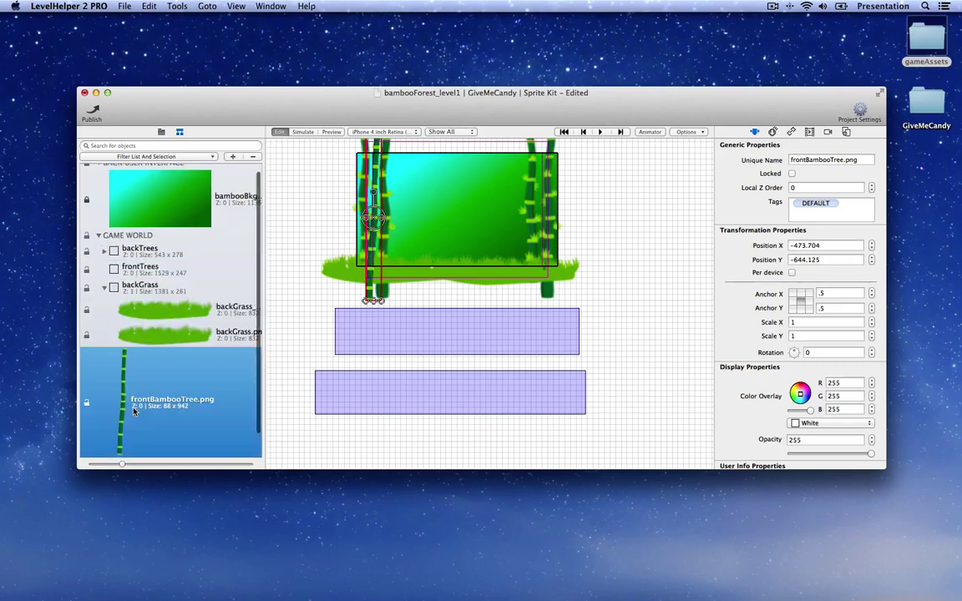
left_click(105, 289)
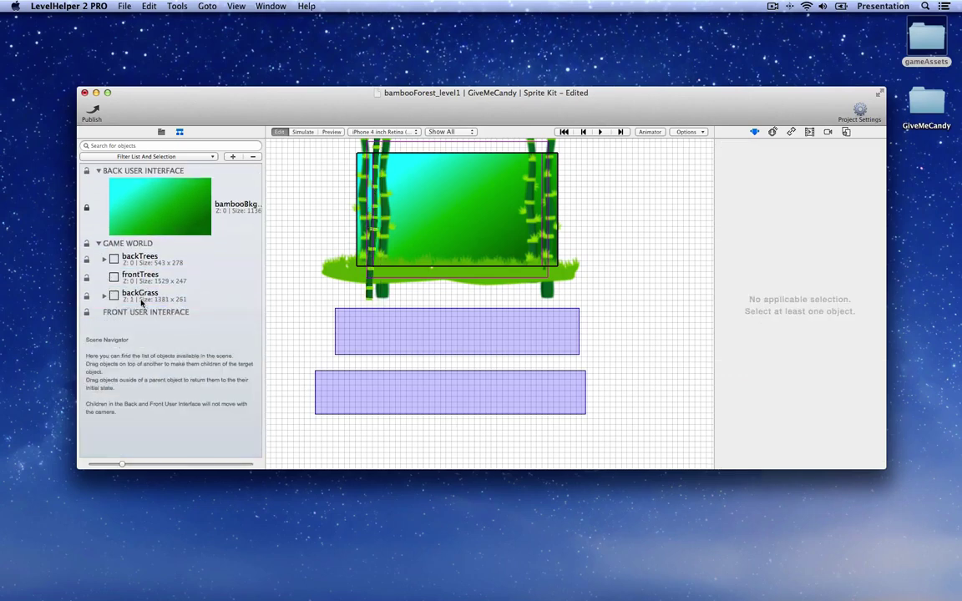
left_click(105, 294)
scroll(133, 334, "down", 1)
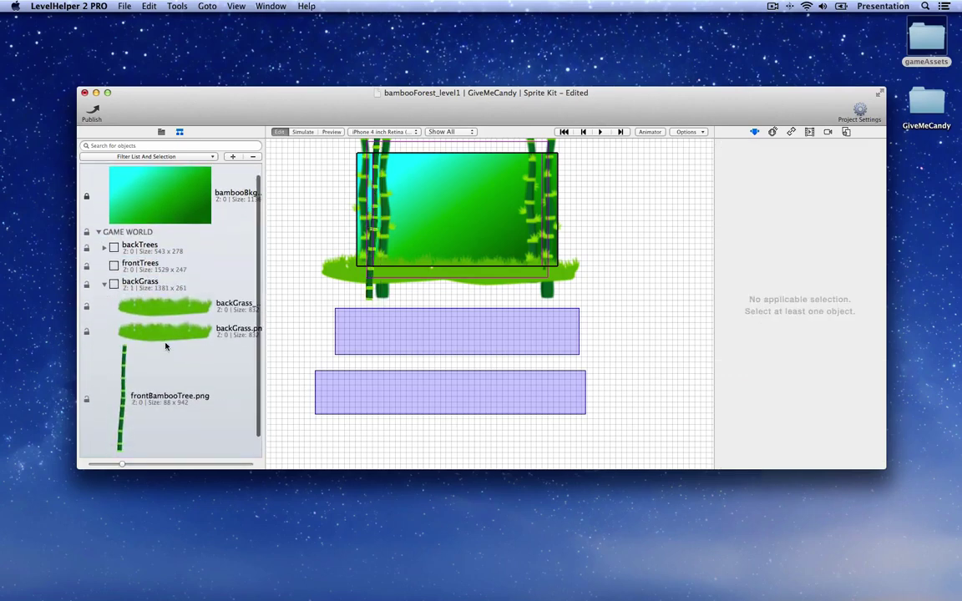
left_click_drag(134, 373, 129, 265)
left_click(105, 406)
left_click(136, 282)
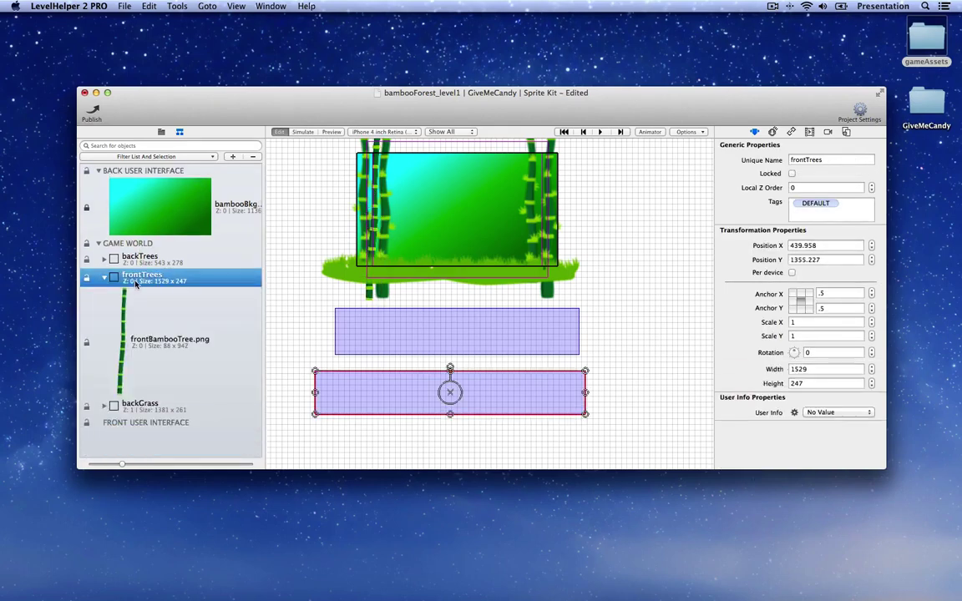
left_click(105, 278)
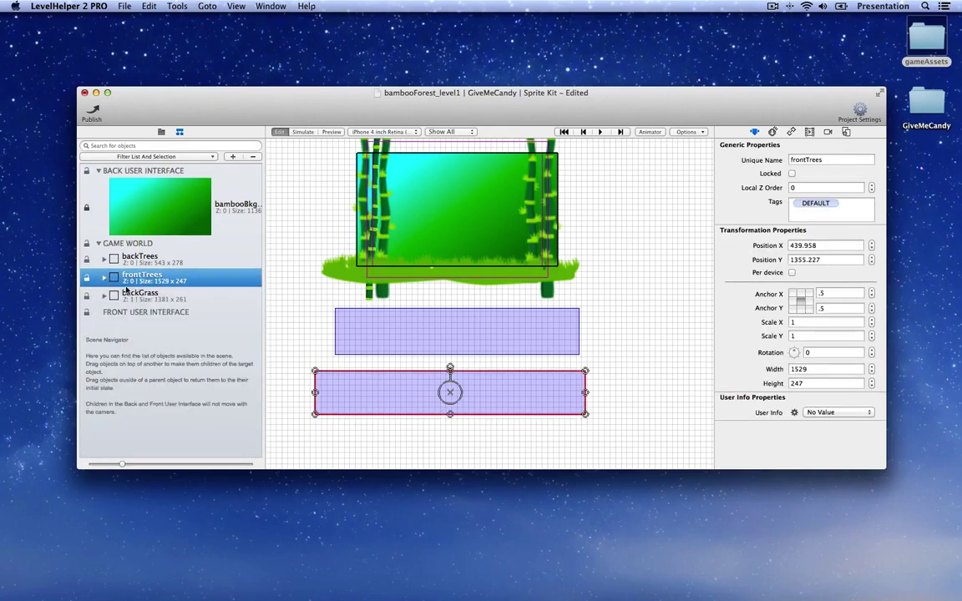
Set frontTrees' Local Z Order to 2.
left_click(811, 187)
type("2")
key("Return")
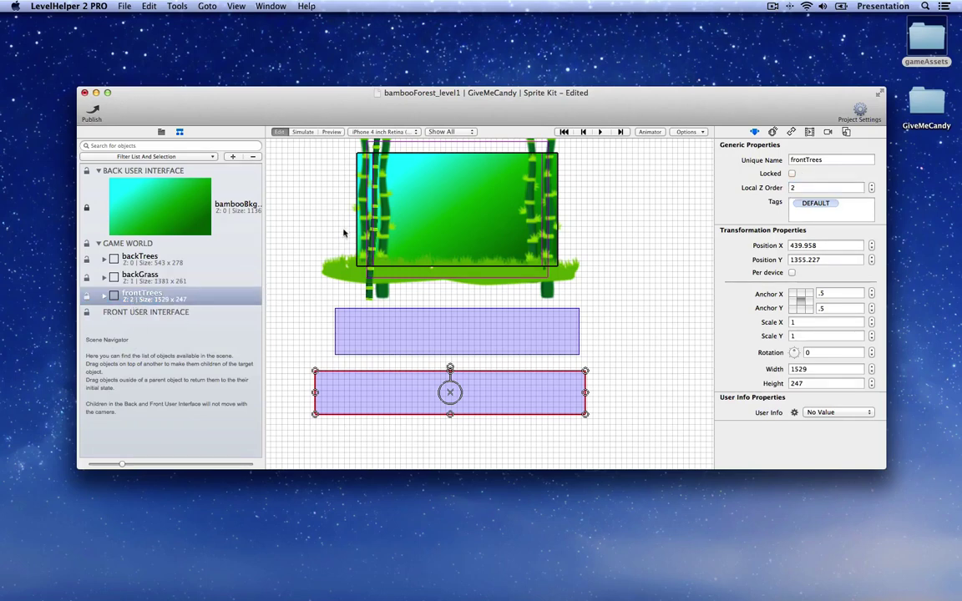
Make a copy of the front bamboo tree beside the original.
scroll(318, 295, "up", 3)
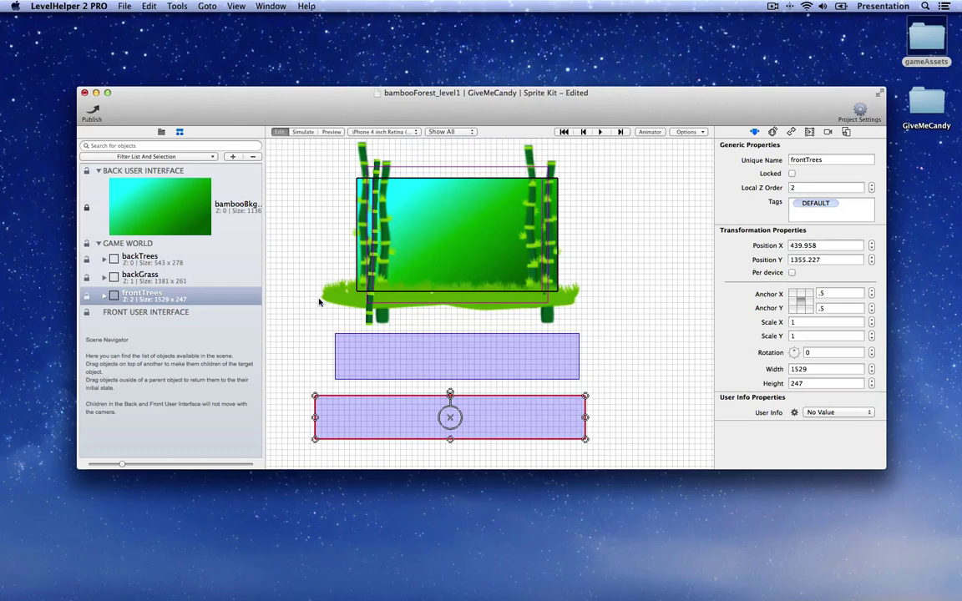
left_click(368, 320)
scroll(368, 320, "up", 3)
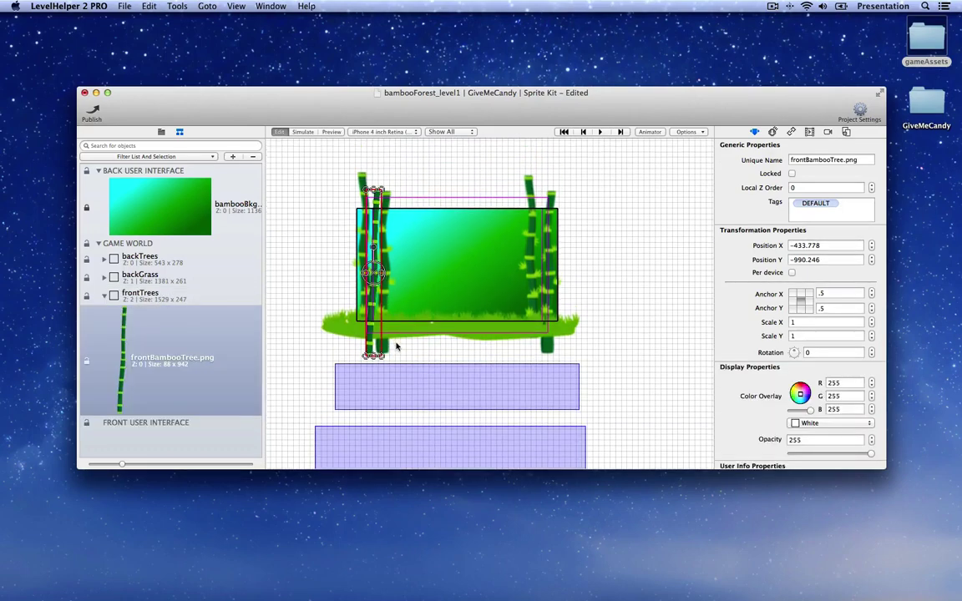
left_click(397, 346)
left_click_drag(372, 292, 539, 283, "alt")
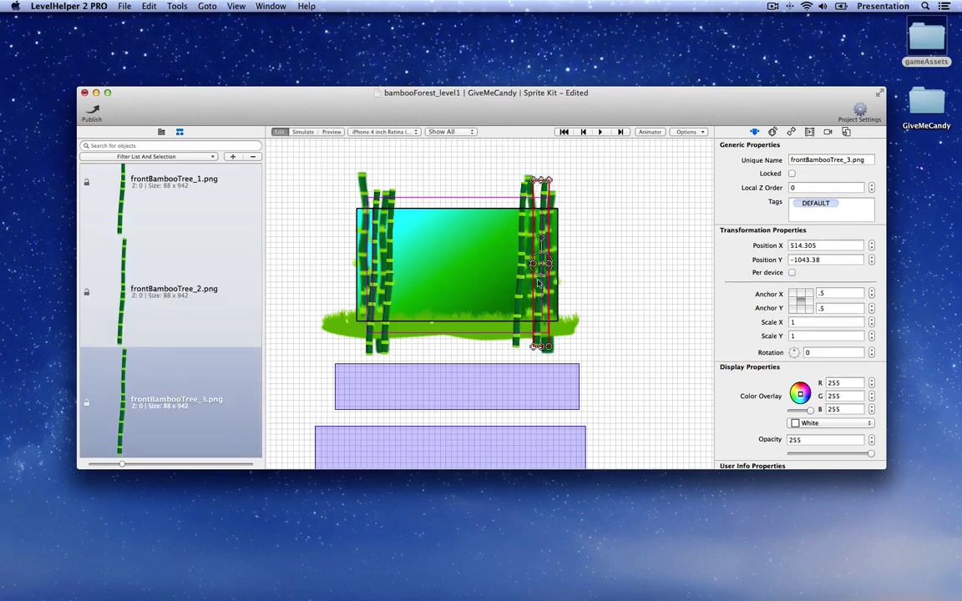
Shift frontBambooTree_1 right and flip it with Scale X -1.
left_click(517, 288)
scroll(526, 291, "up", 3)
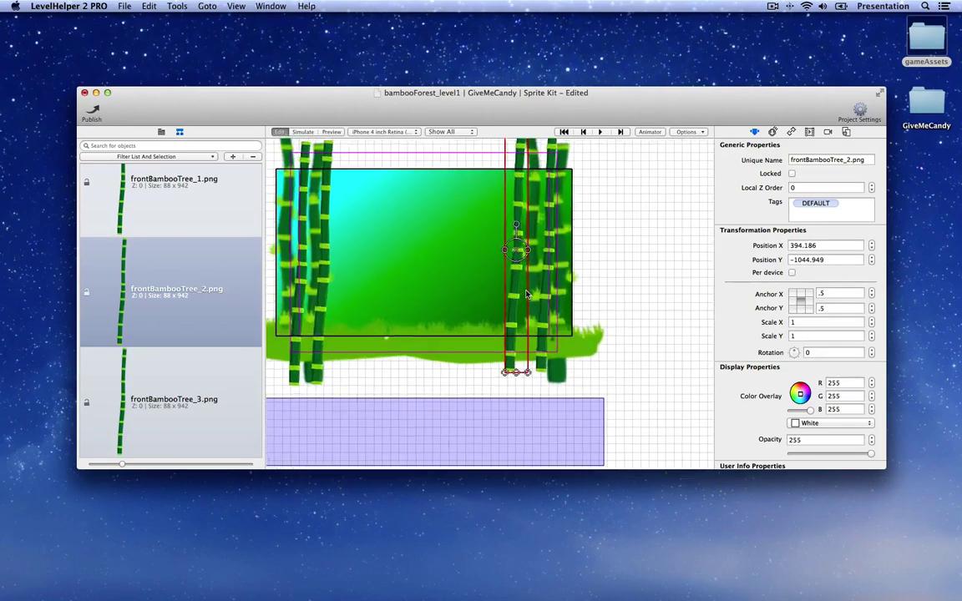
scroll(522, 291, "up", 2)
left_click(338, 299)
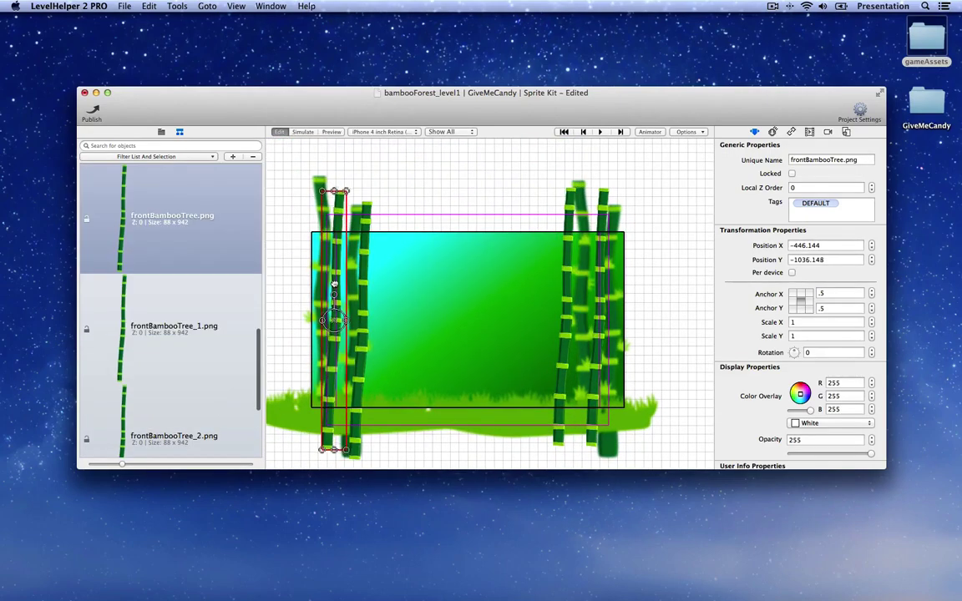
left_click_drag(338, 299, 360, 311)
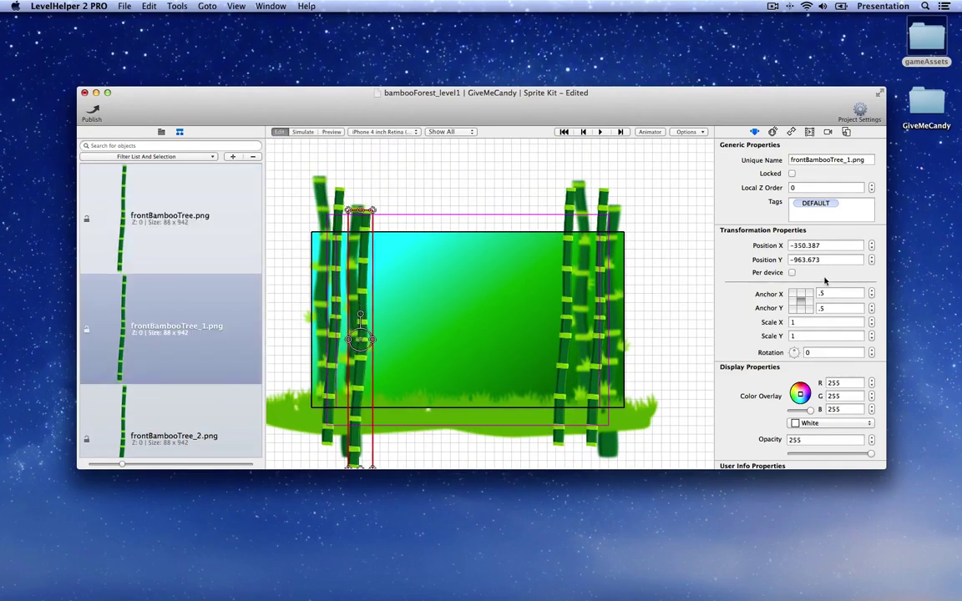
left_click(793, 323)
type("-1")
key("Return")
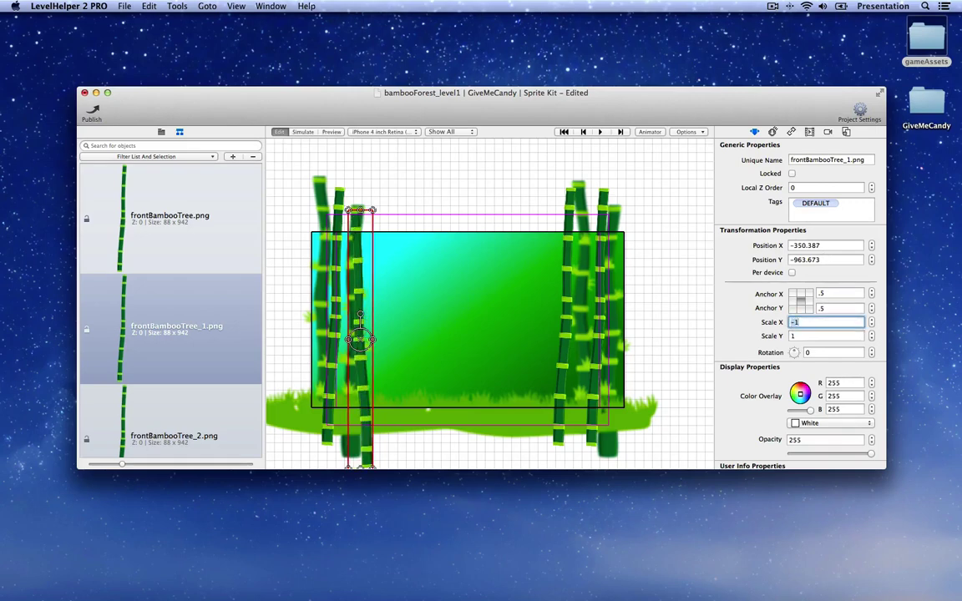
Nudge the front bamboos, then preview on iPad and iPhone 4 inch Retina.
left_click_drag(355, 288, 355, 285)
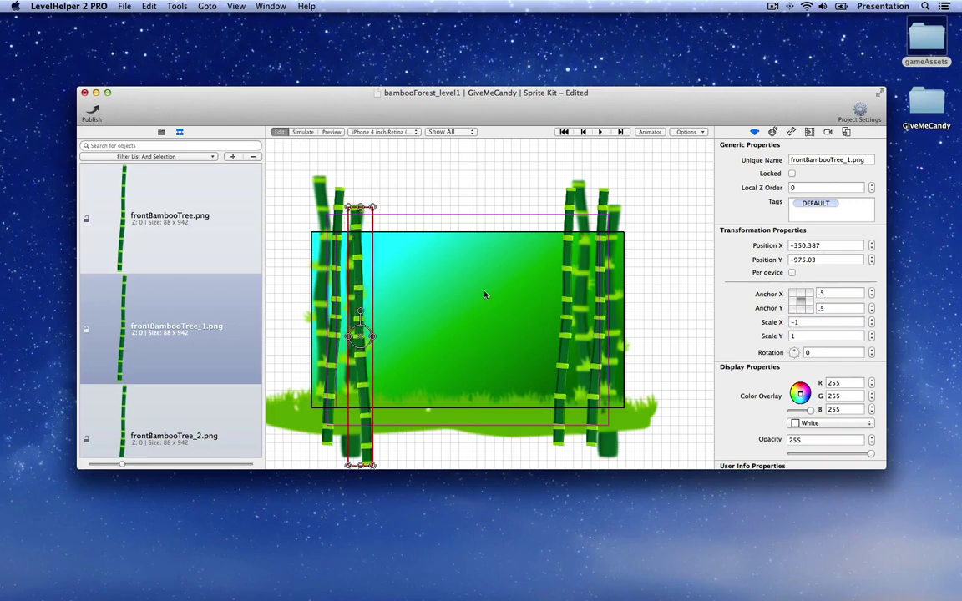
left_click_drag(573, 297, 568, 317)
key("super+d")
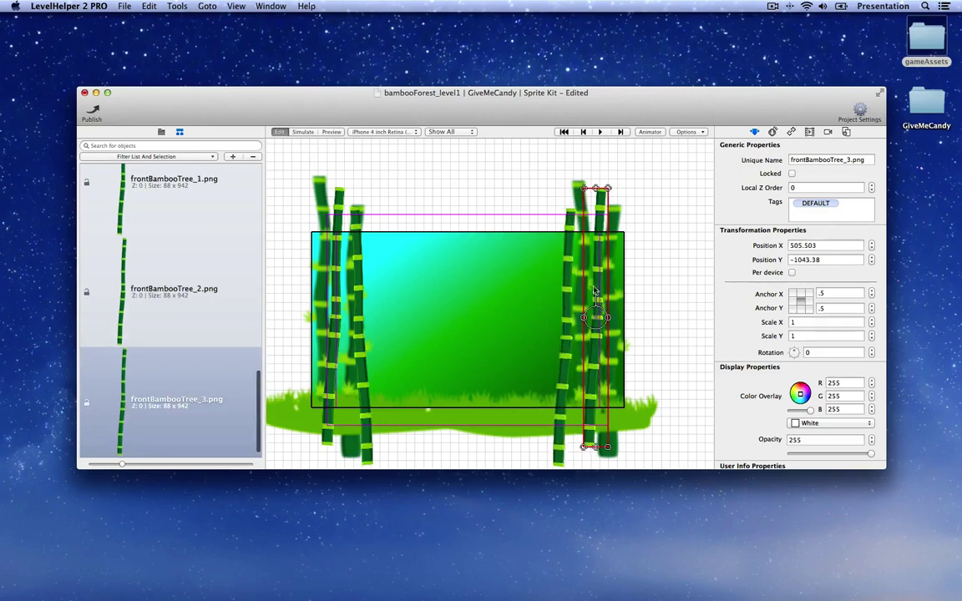
left_click(331, 131)
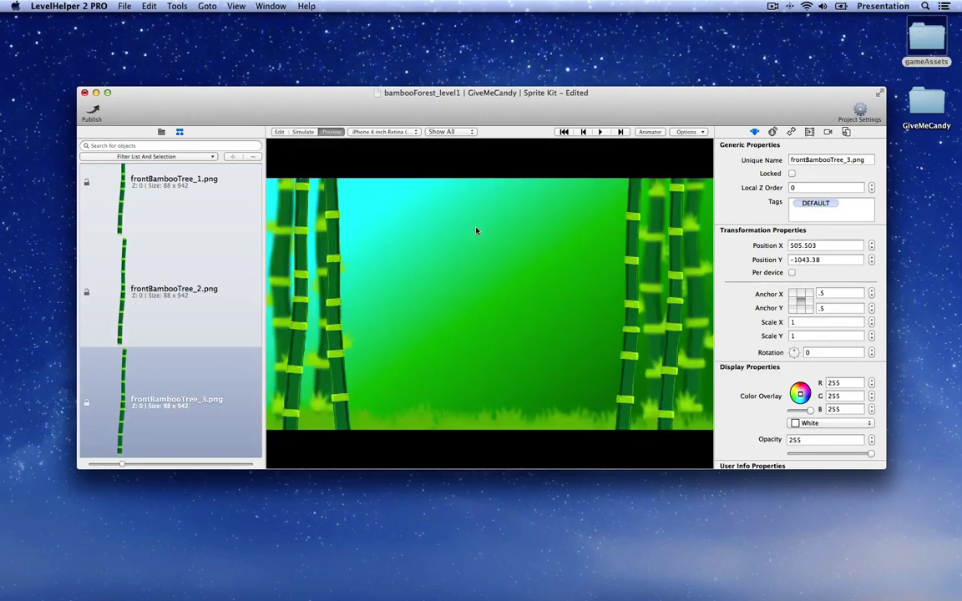
left_click(383, 131)
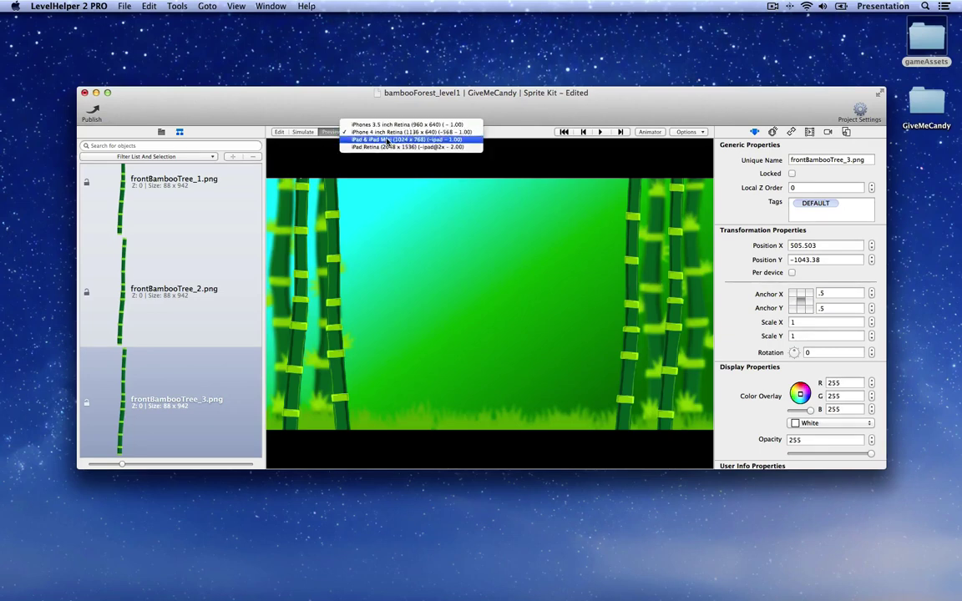
left_click(387, 142)
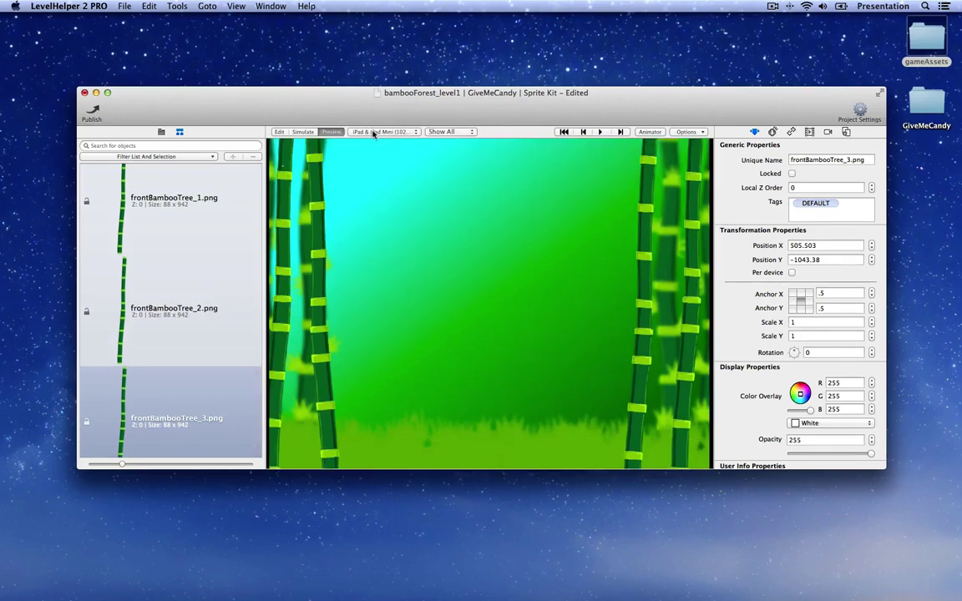
left_click(377, 132)
left_click(377, 124)
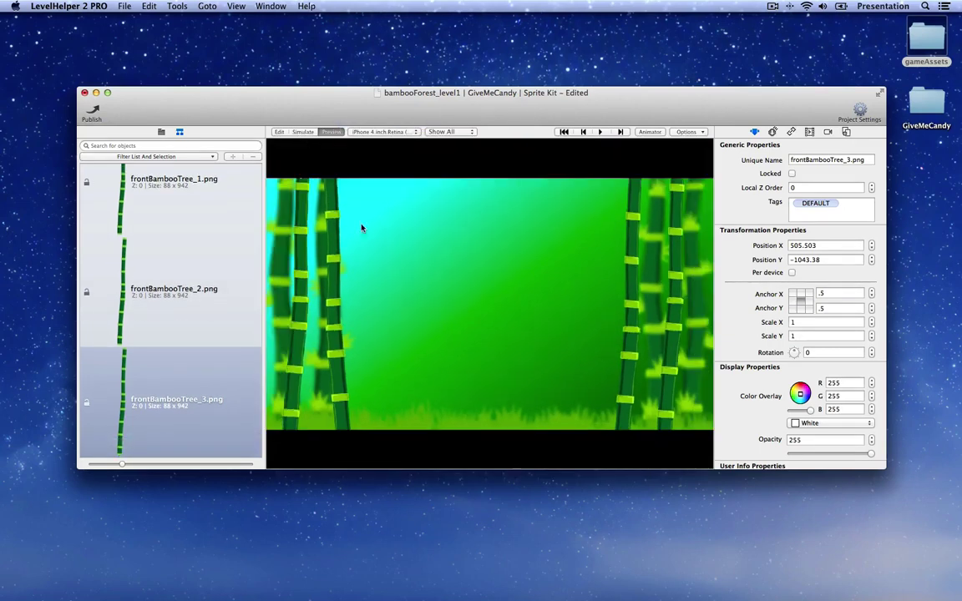
left_click(280, 132)
Flip frontBambooTree_3 with Scale X -1 and nudge it into place.
left_click(573, 276)
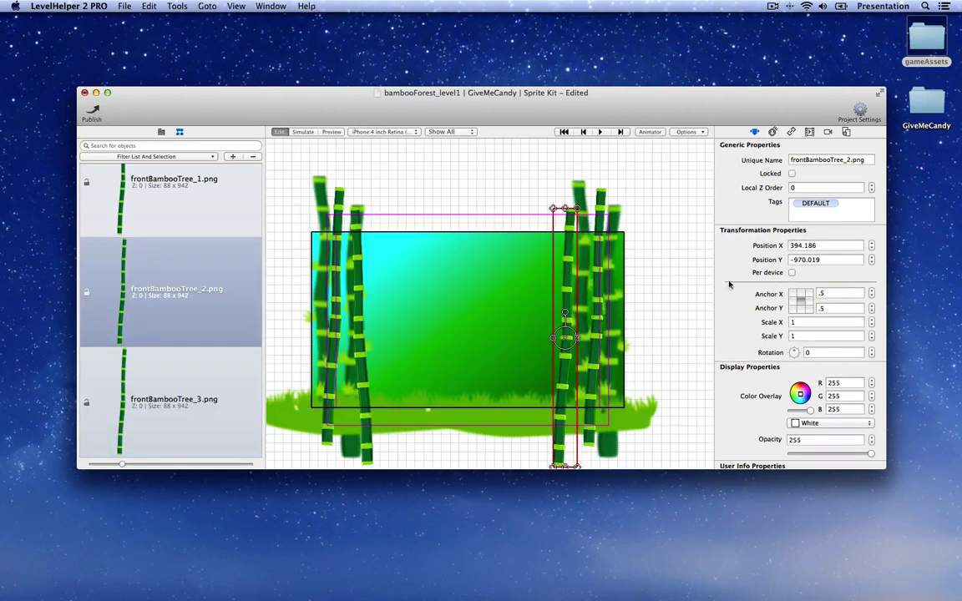
left_click(597, 278)
left_click(775, 326)
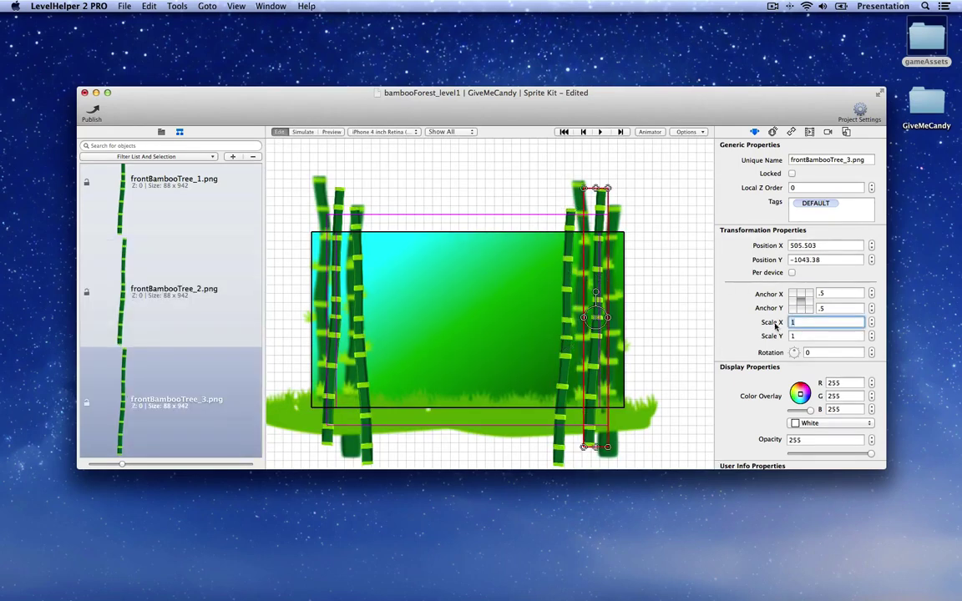
type("-1")
key("Return")
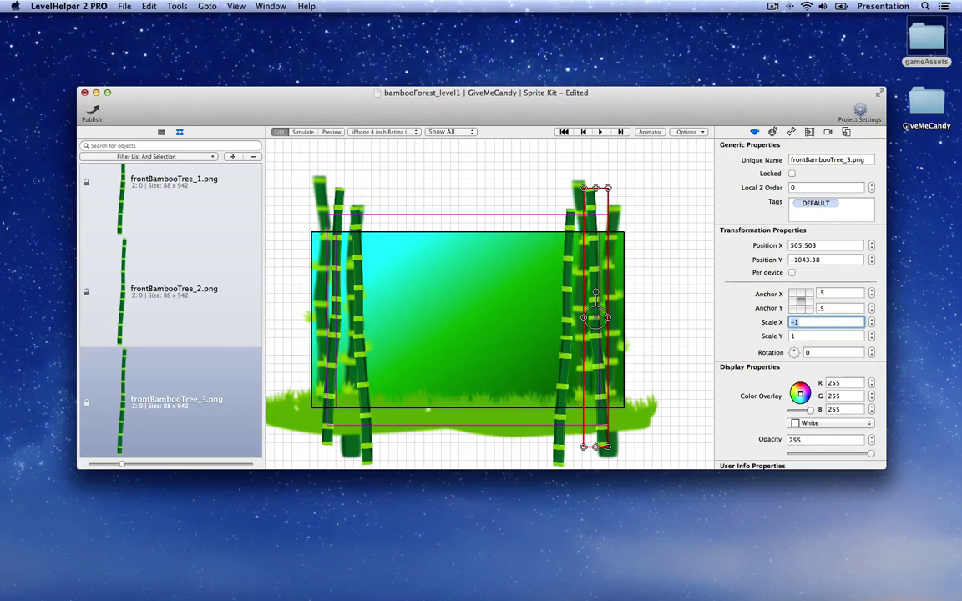
mouse_move(599, 252)
left_mouse_down()
mouse_move(575, 250)
mouse_move(594, 201)
mouse_move(595, 244)
left_mouse_up()
left_click(577, 253)
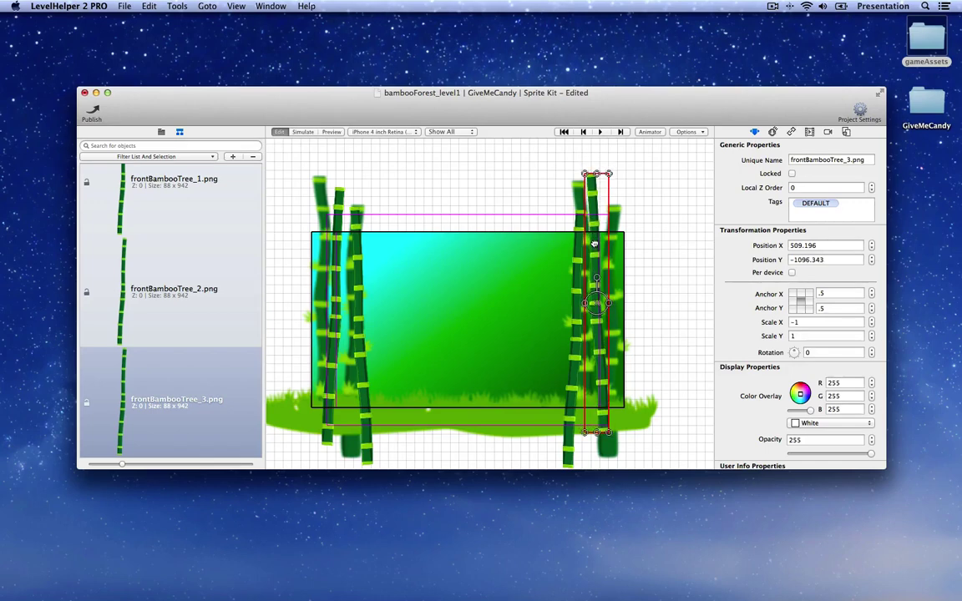
left_click(653, 262)
Preview the scene in game view and return to editing.
left_click(332, 132)
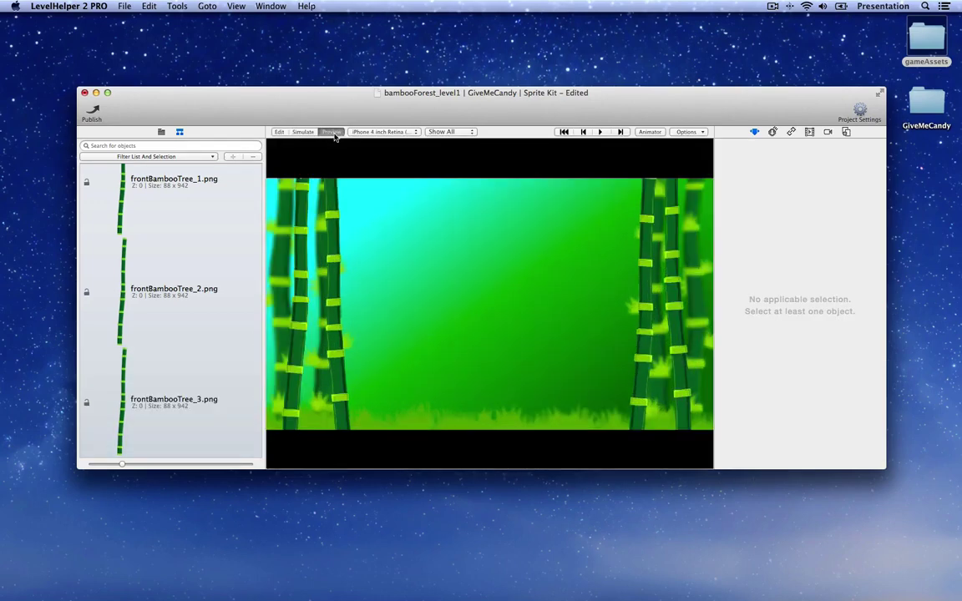
left_click(280, 132)
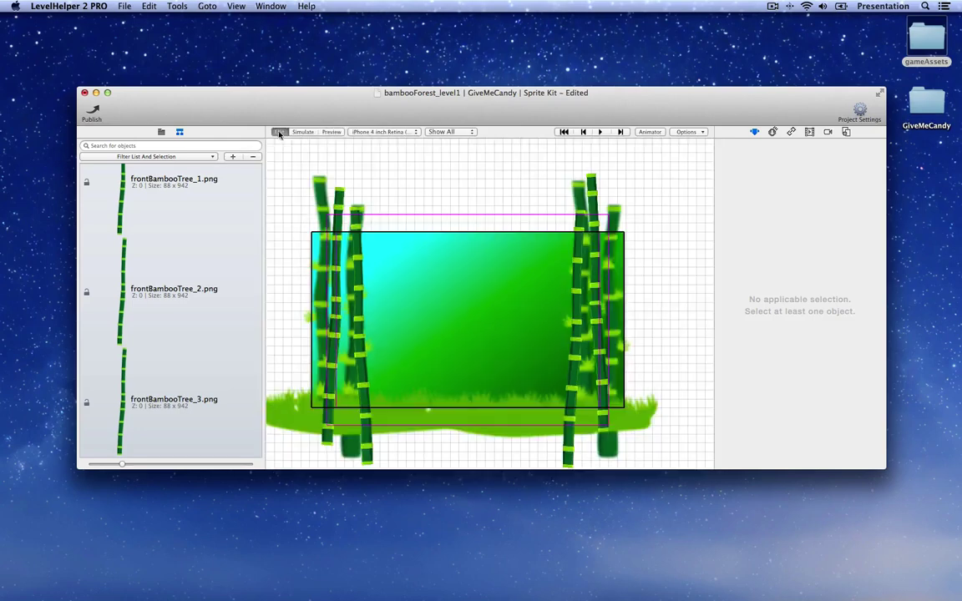
scroll(152, 246, "up", 5)
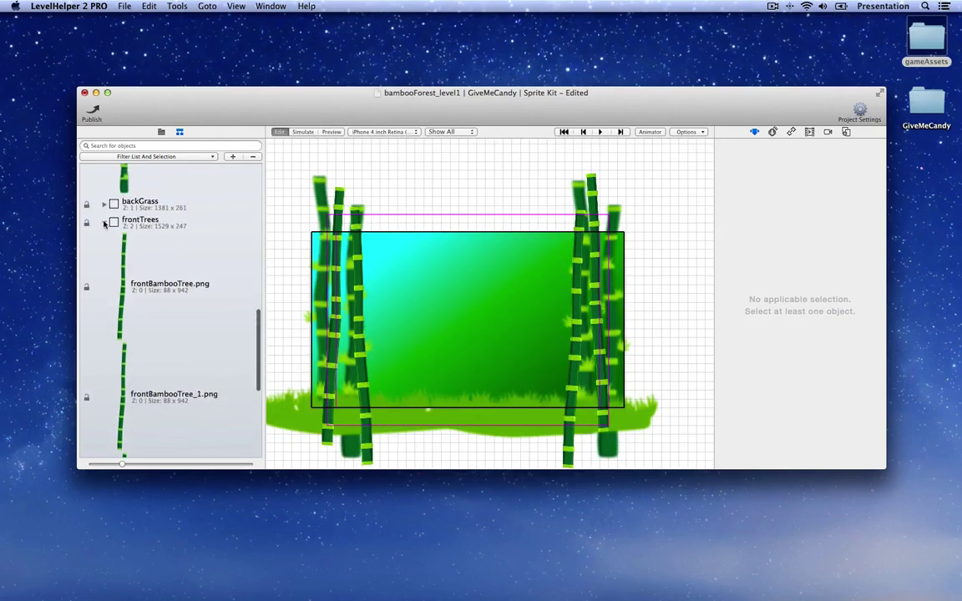
Place a frontGrass.png sprite at the scene's bottom and lower it.
left_click(102, 219)
scroll(388, 253, "down", 3)
left_click(161, 132)
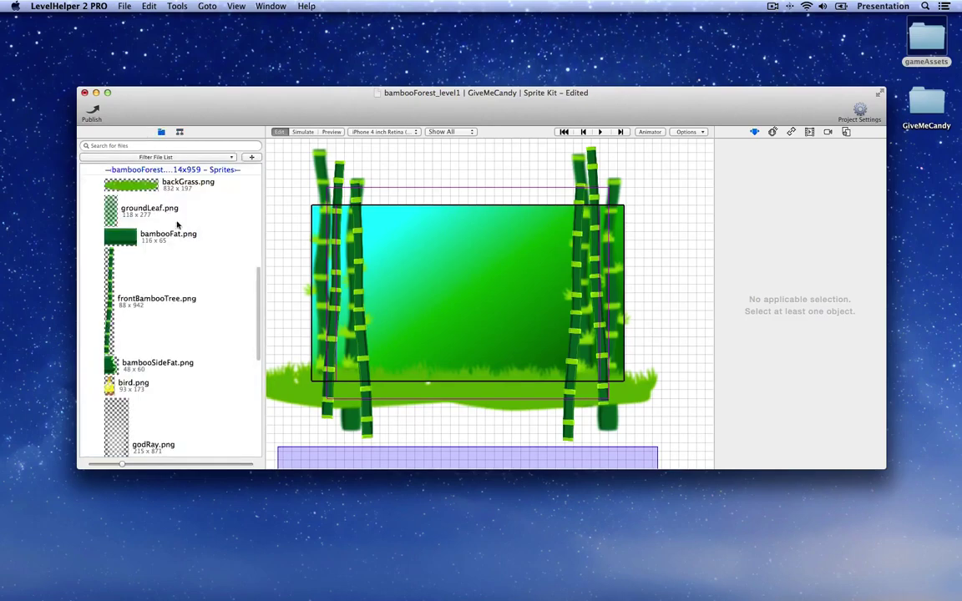
scroll(179, 229, "down", 3)
left_click(133, 368)
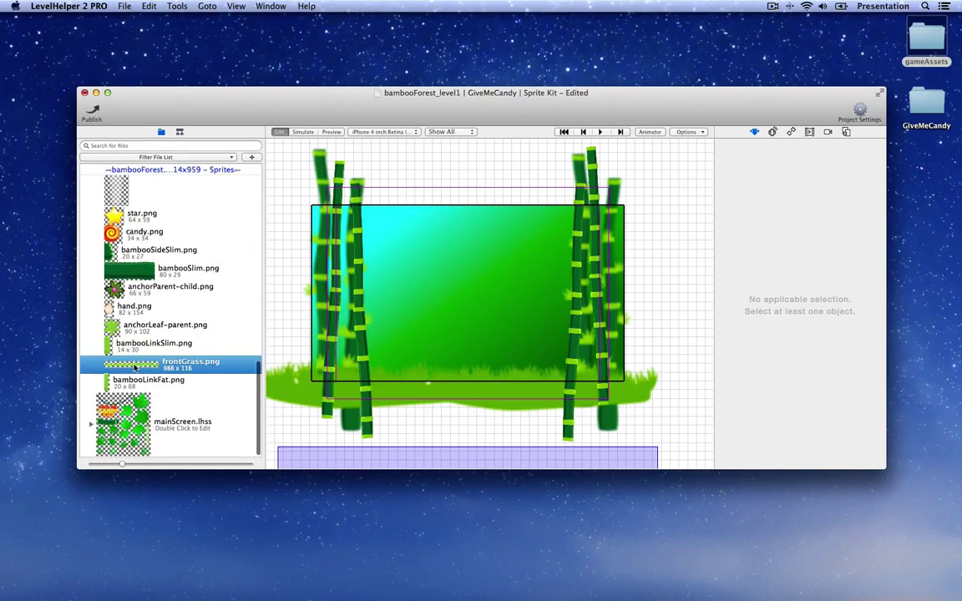
left_click_drag(159, 367, 401, 407)
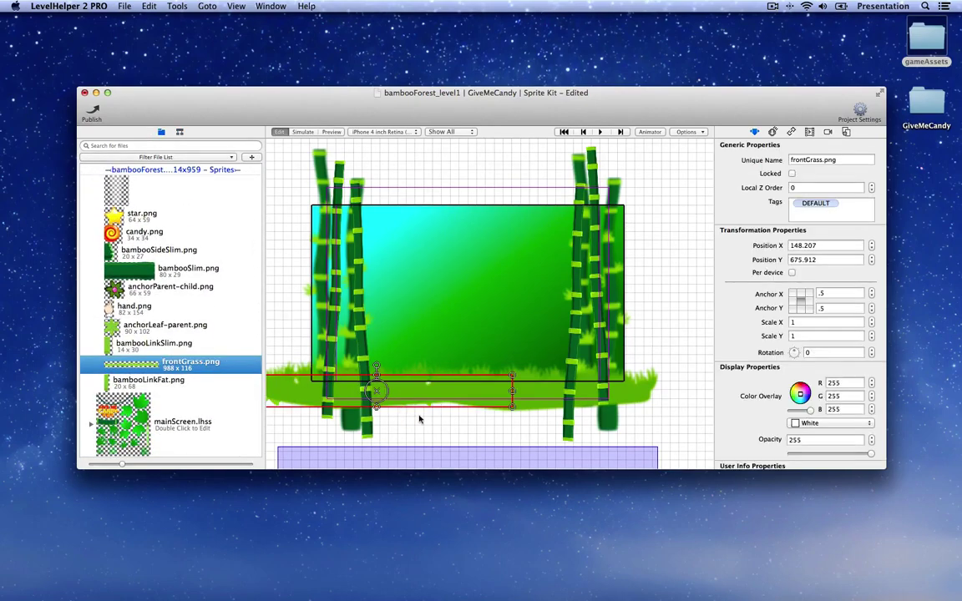
scroll(420, 419, "down", 5)
scroll(420, 419, "left", 3)
left_click_drag(314, 302, 318, 335)
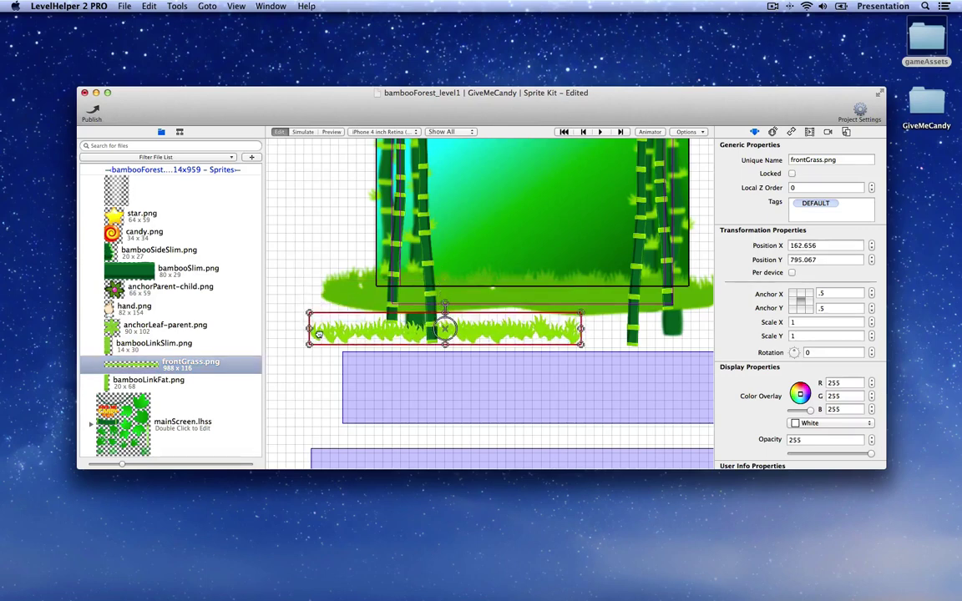
scroll(429, 328, "right", 3)
left_click(489, 332)
Duplicate the front grass as frontGrass_1 and move it right along the ground.
key("super+c")
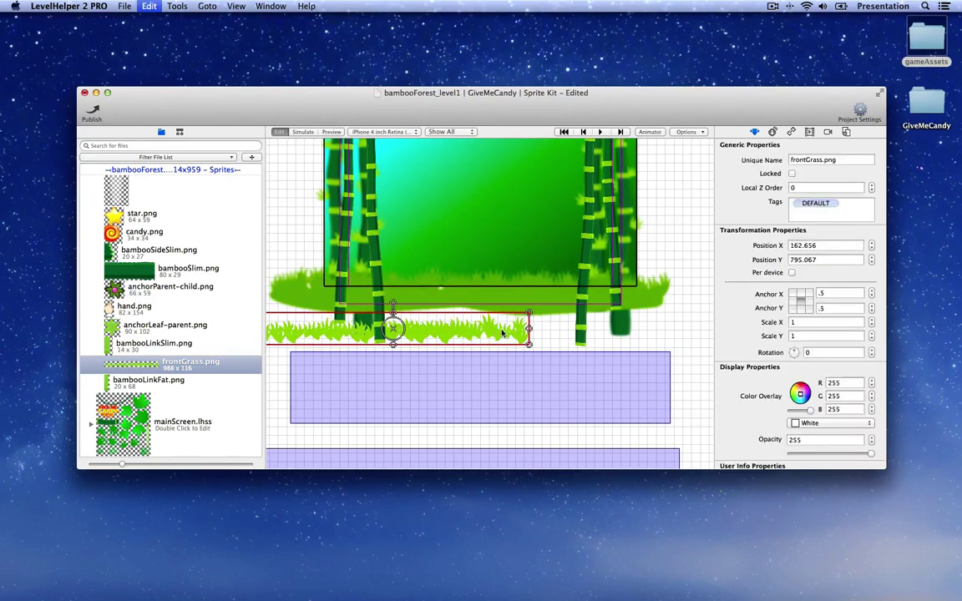
key("super+v")
left_click_drag(446, 336, 570, 334)
scroll(431, 342, "left", 3)
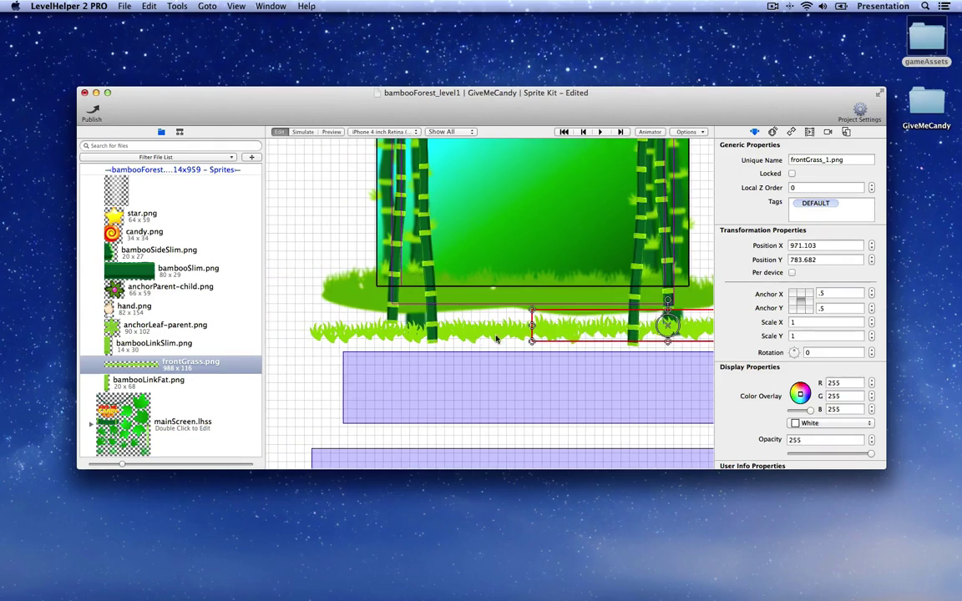
left_click(178, 132)
scroll(117, 284, "up", 10)
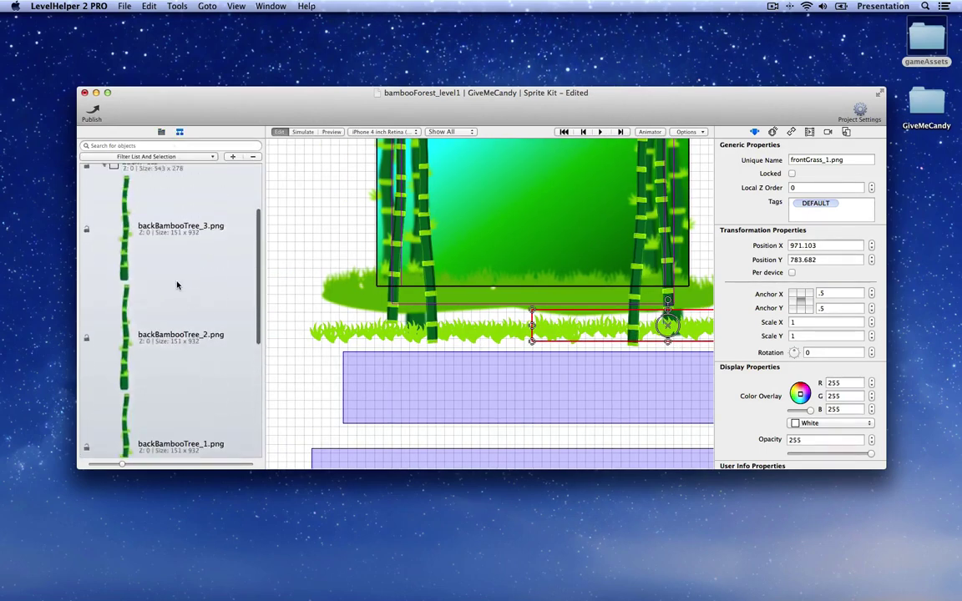
left_click(105, 262)
left_click(233, 156)
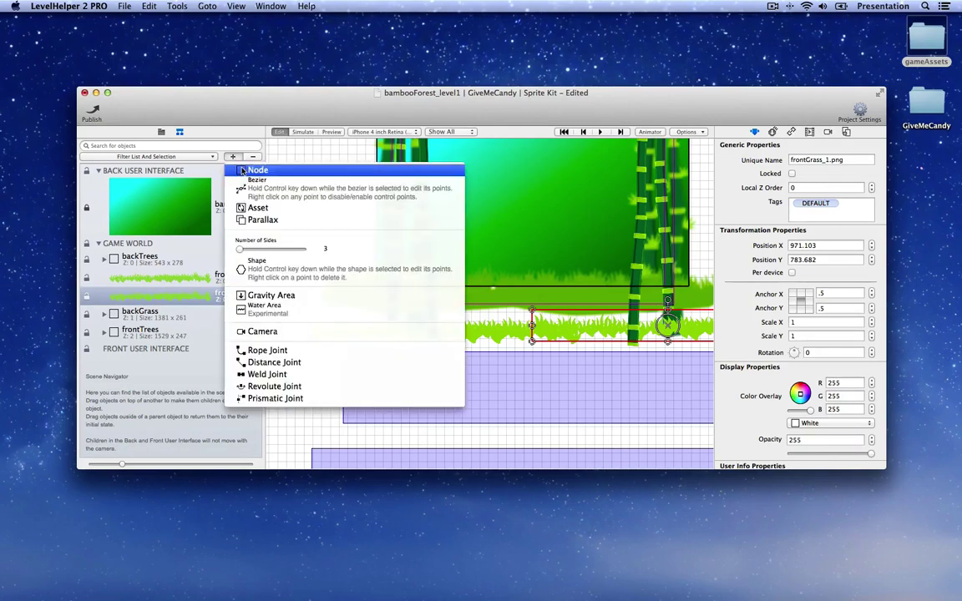
Add a new node named frontGrass with Local Z Order 3.
left_click(523, 314)
scroll(524, 313, "down", 3)
left_click_drag(490, 221, 500, 326)
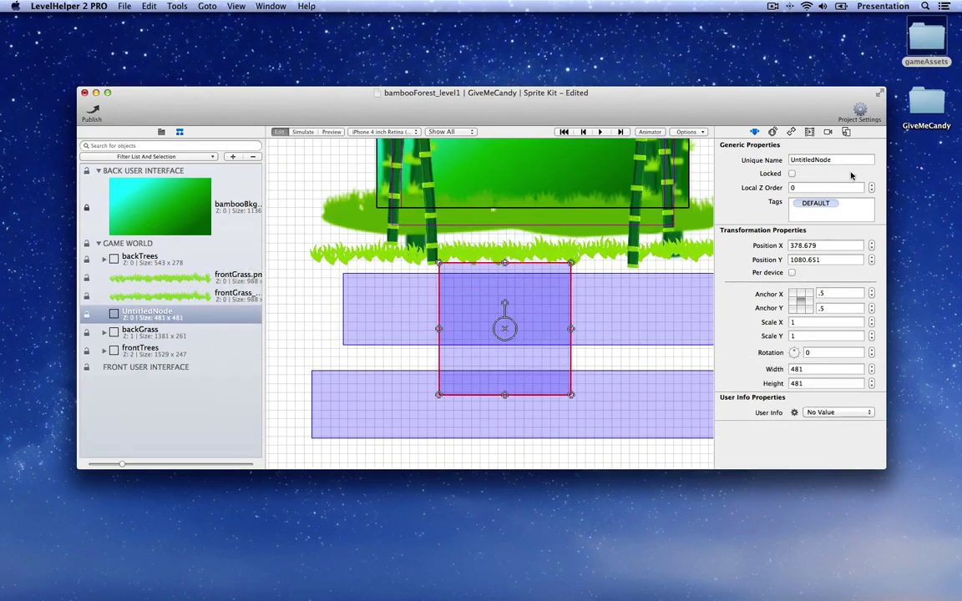
type("frontGras")
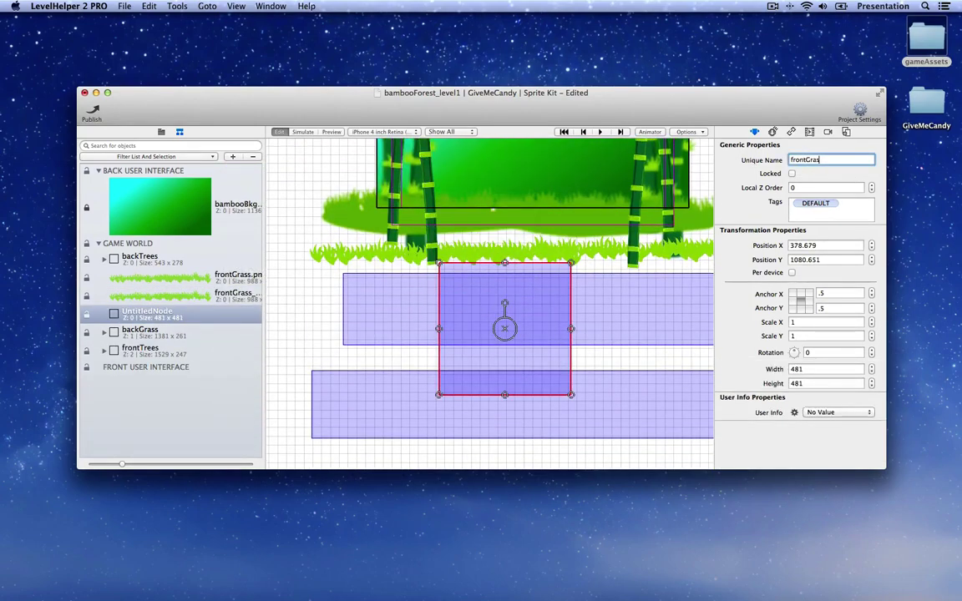
type("s")
key("Return")
key("Tab")
type("3")
key("Return")
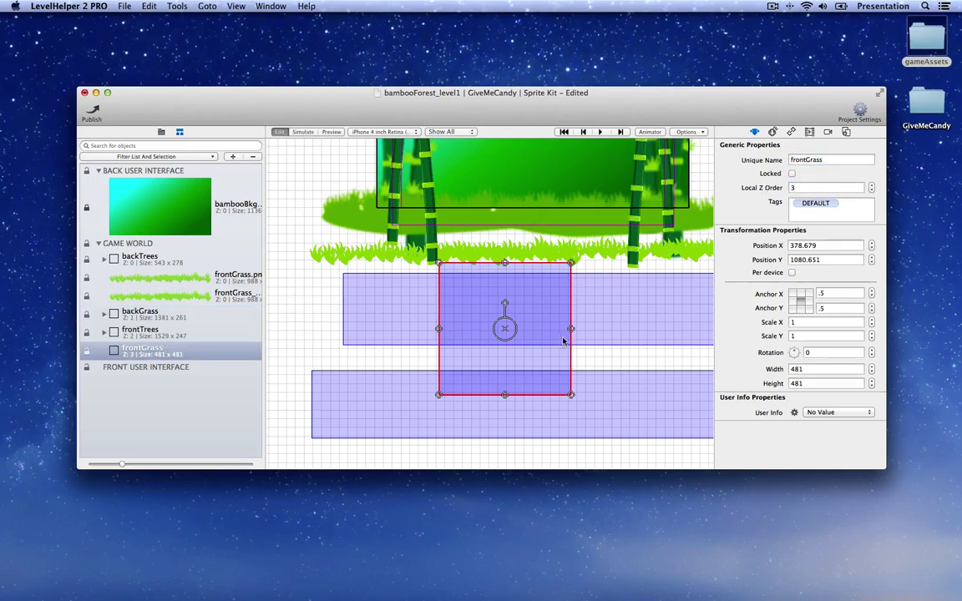
Resize frontGrass wider and flatter below backGrass, to about 1609 x 231.
left_click_drag(571, 328, 634, 327)
scroll(414, 313, "right", 5)
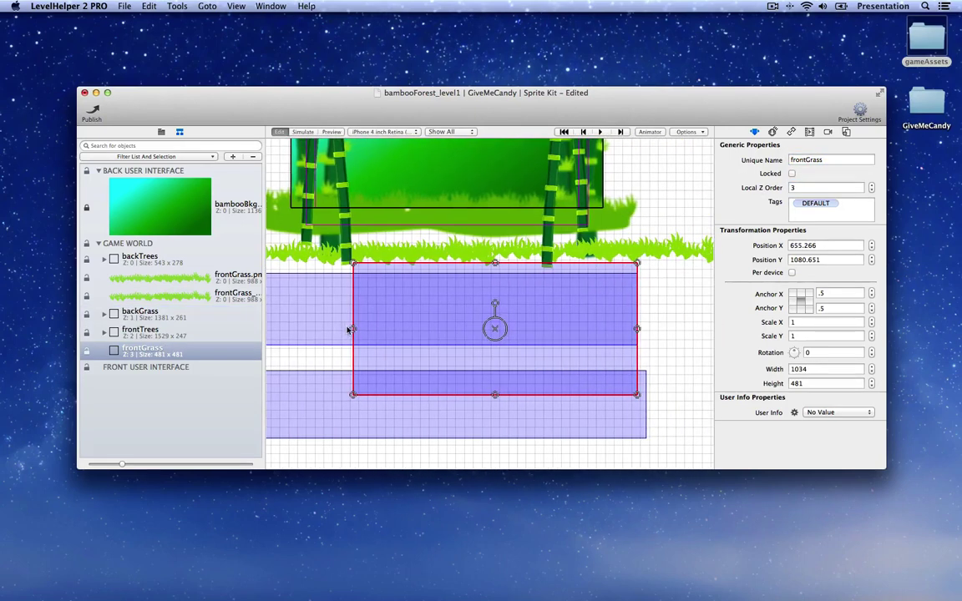
left_click(297, 328)
scroll(609, 343, "down", 5)
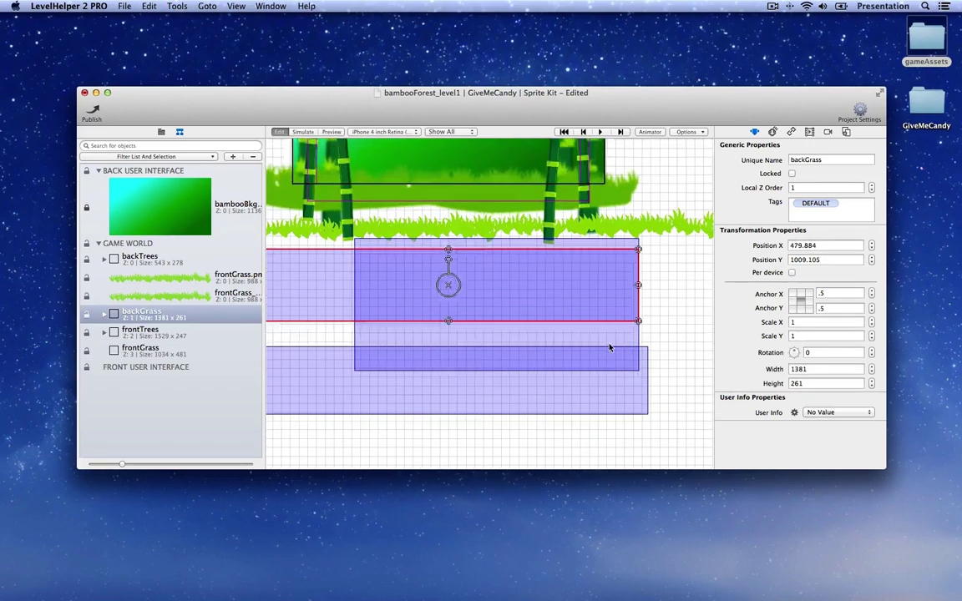
left_click(588, 392)
left_click_drag(584, 308, 635, 384)
left_click(552, 402)
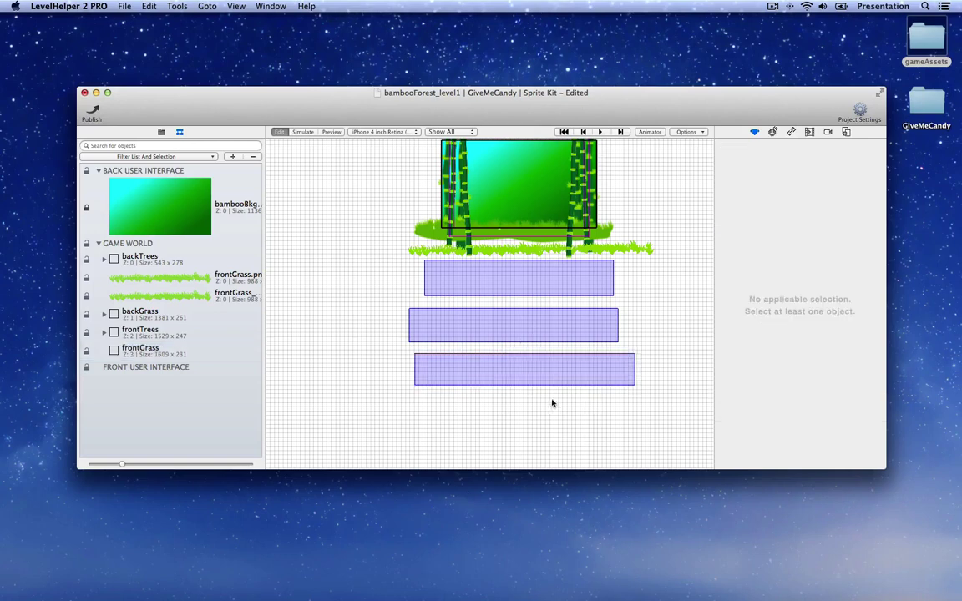
Make both front grass sprites children of the frontGrass node.
left_click(151, 296)
left_click(151, 281, "shift")
left_click_drag(145, 281, 159, 355)
left_click(104, 314)
left_click(140, 313)
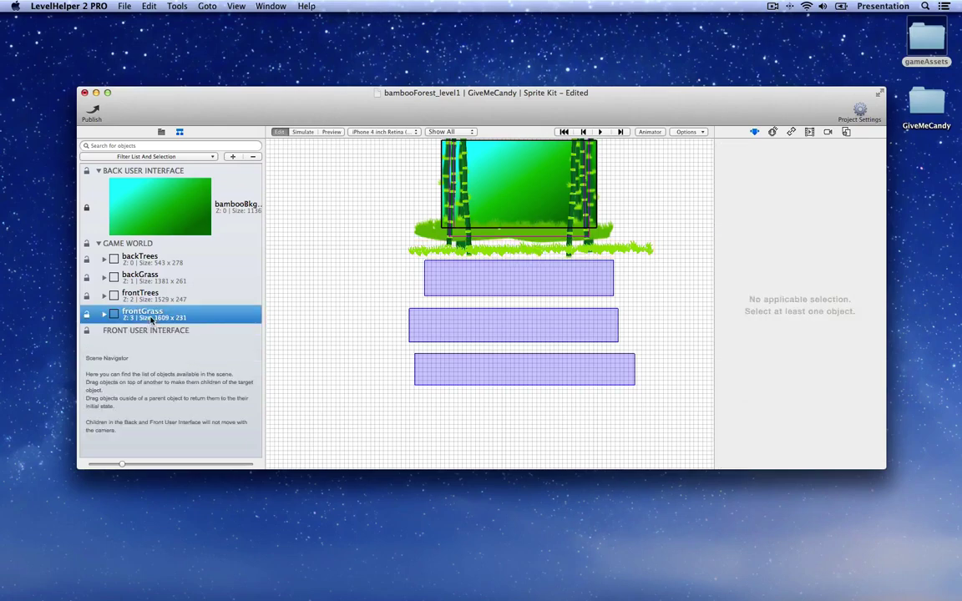
Select one of the front grass sprites and adjust its placement.
scroll(528, 323, "up", 3)
left_click(501, 340)
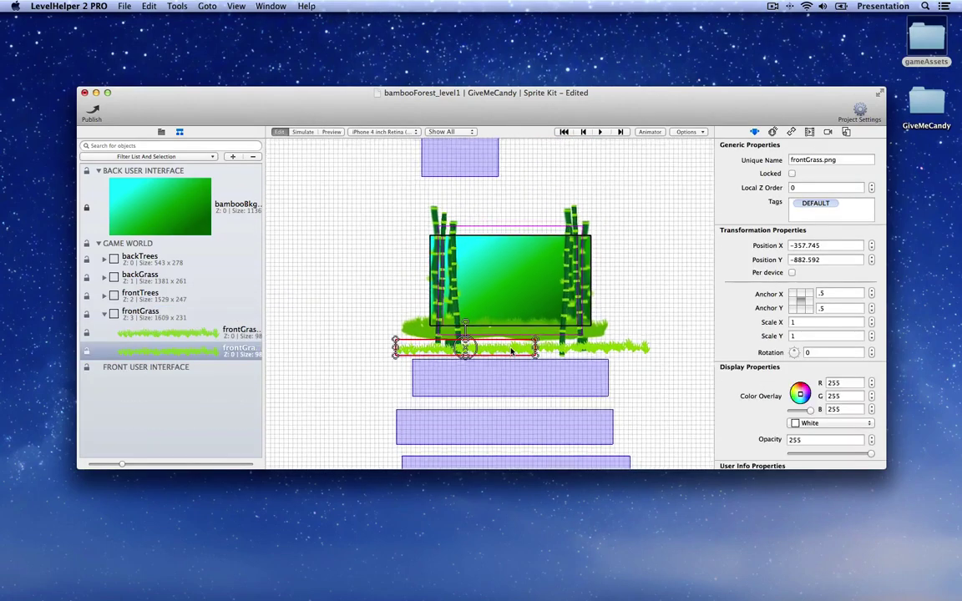
scroll(541, 378, "up", 3)
scroll(562, 417, "down", 3)
left_click_drag(534, 399, 513, 382)
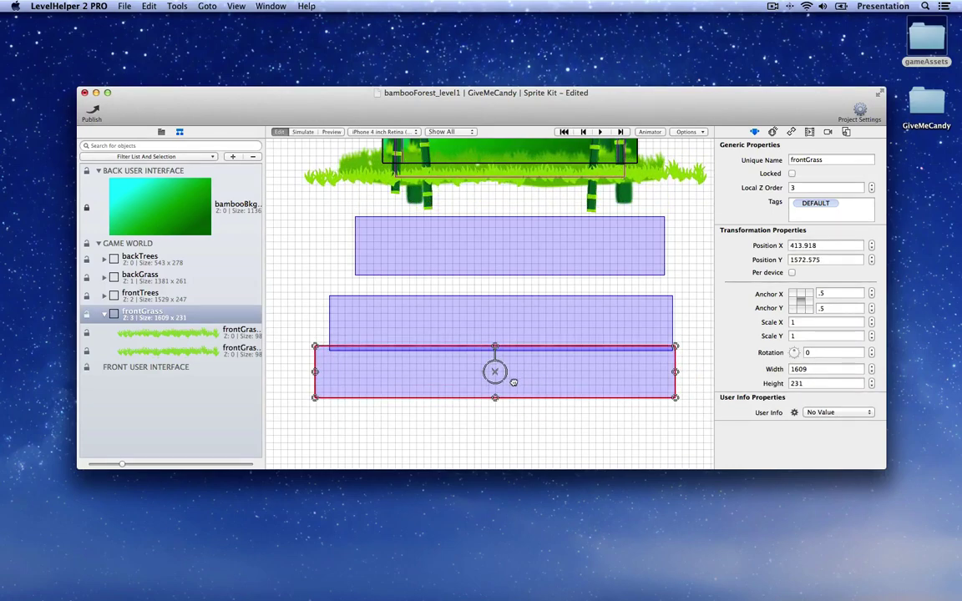
scroll(543, 379, "up", 3)
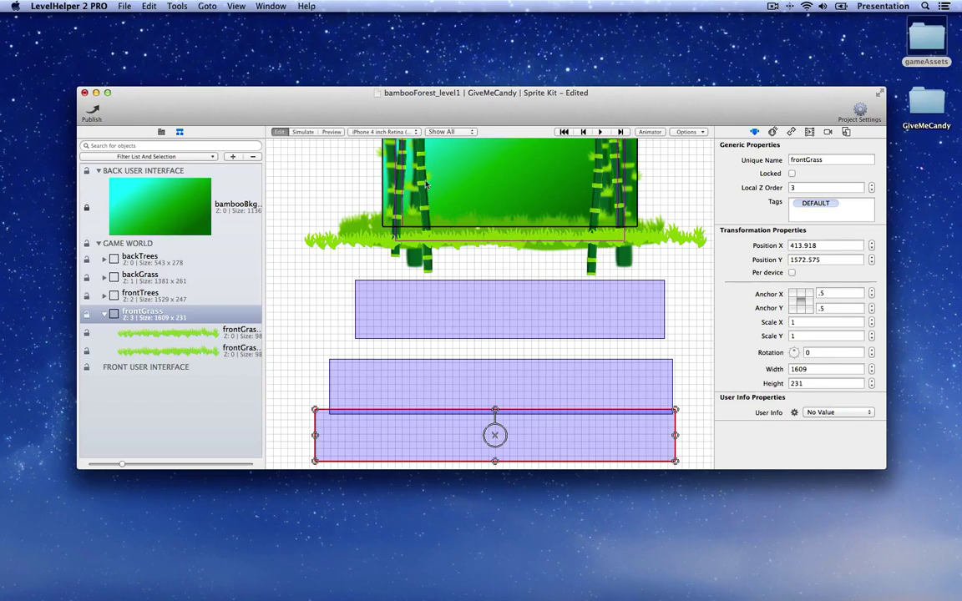
Preview the scene at iPad, iPhone 4 inch and iPhones 3.5 inch Retina sizes, then resume editing.
left_click(332, 132)
left_click(380, 132)
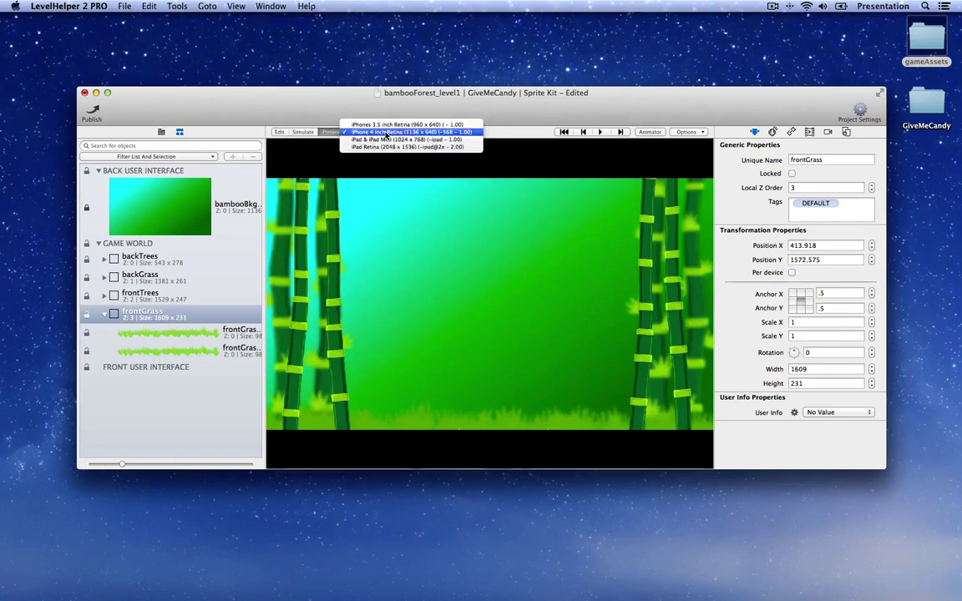
left_click(380, 140)
left_click(380, 132)
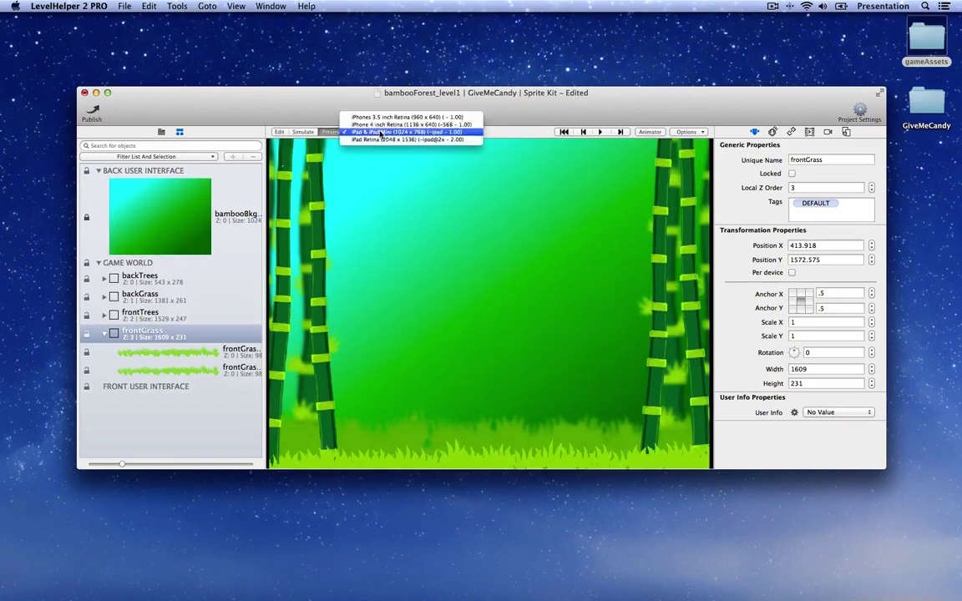
left_click(380, 122)
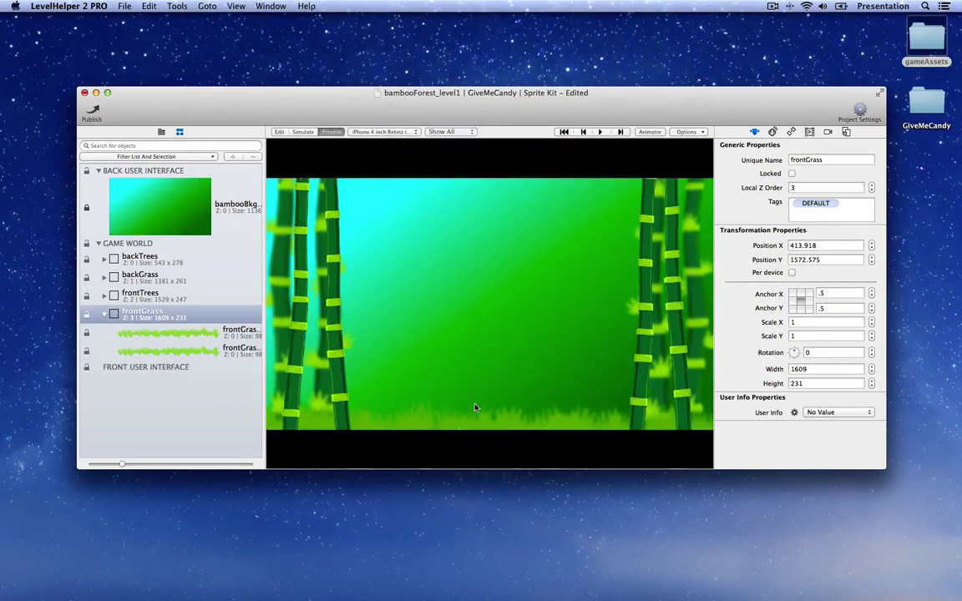
left_click(383, 132)
left_click(382, 139)
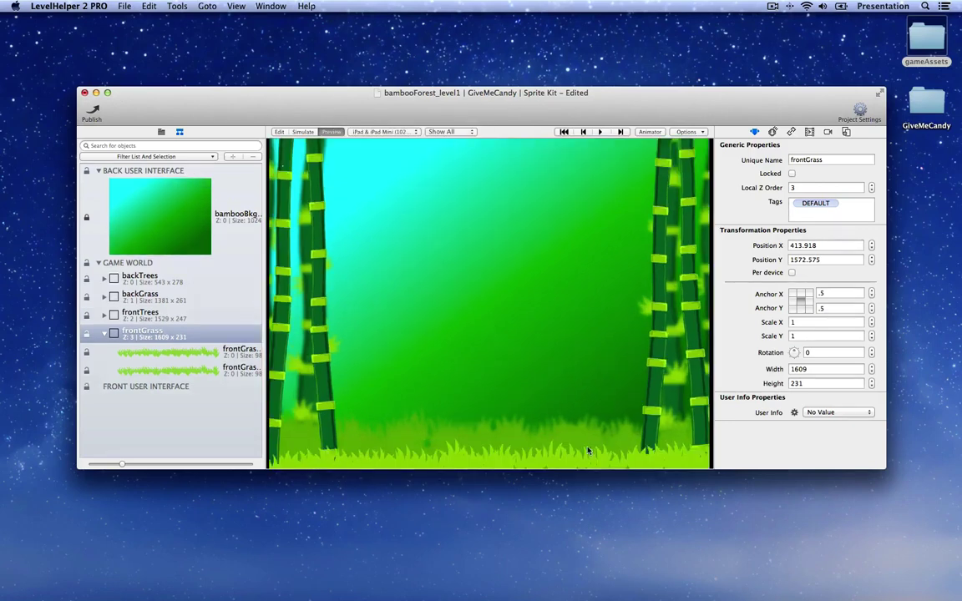
left_click(385, 132)
left_click(380, 123)
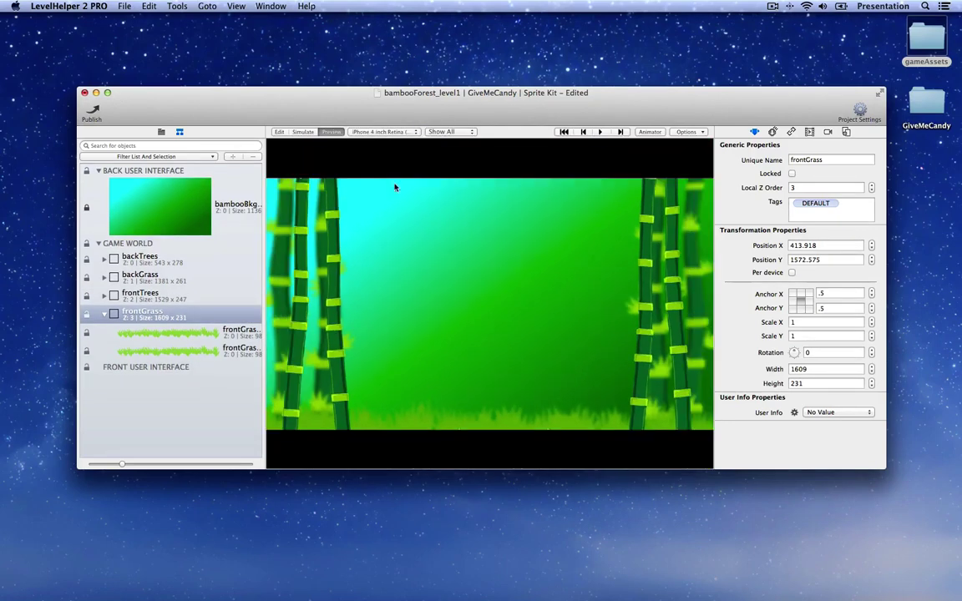
left_click(380, 132)
left_click(375, 131)
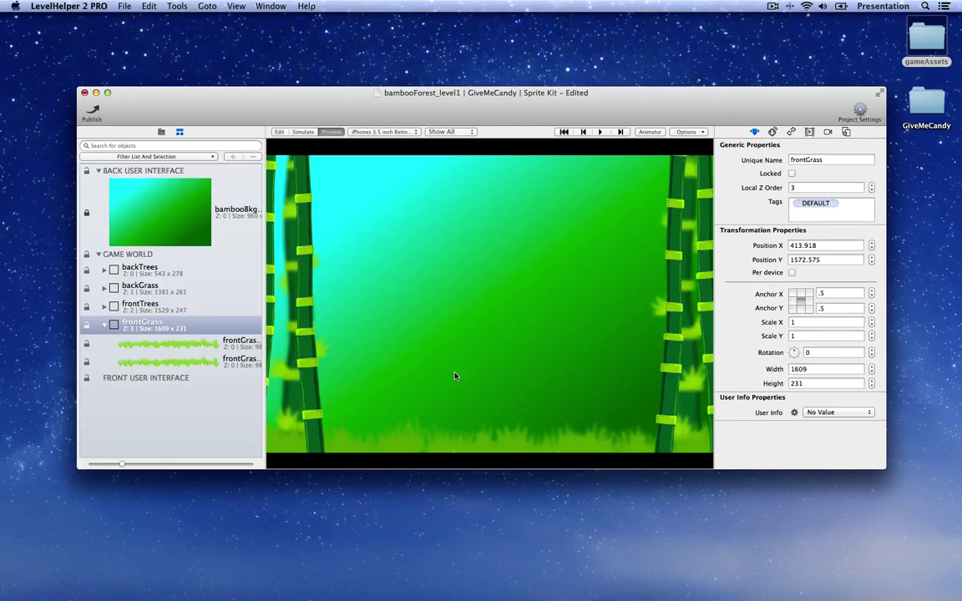
left_click(280, 132)
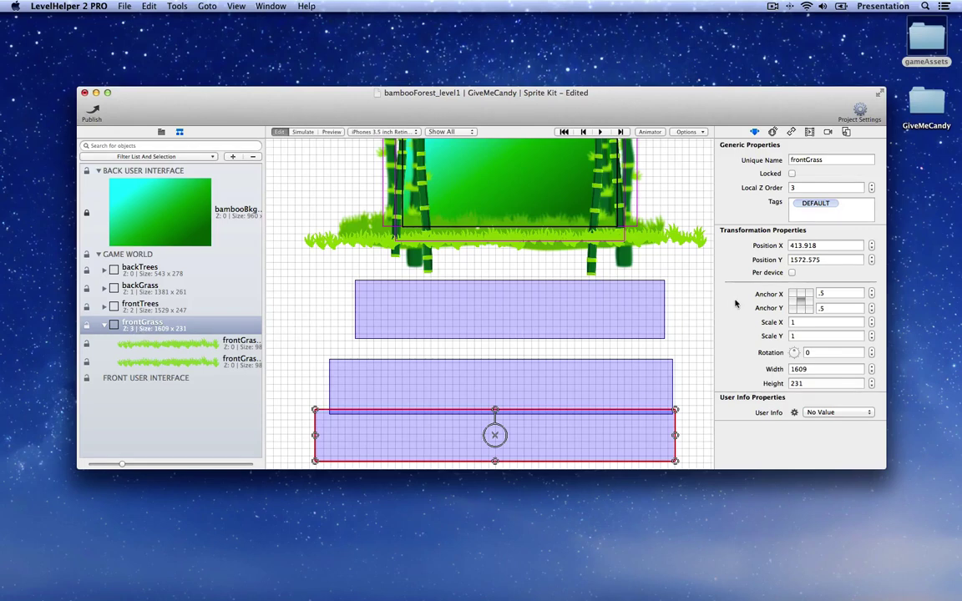
Enable Per device positioning and raise frontGrass slightly for the current screen size.
left_click(792, 273)
left_click(379, 133)
left_click(338, 107)
left_click_drag(556, 432, 556, 421)
scroll(555, 421, "up", 5)
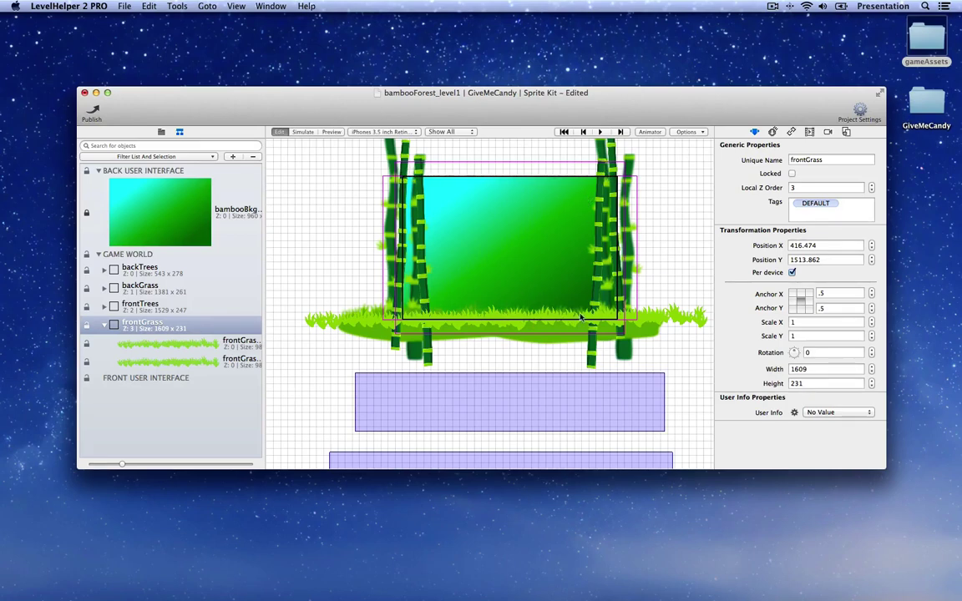
scroll(593, 436, "down", 4)
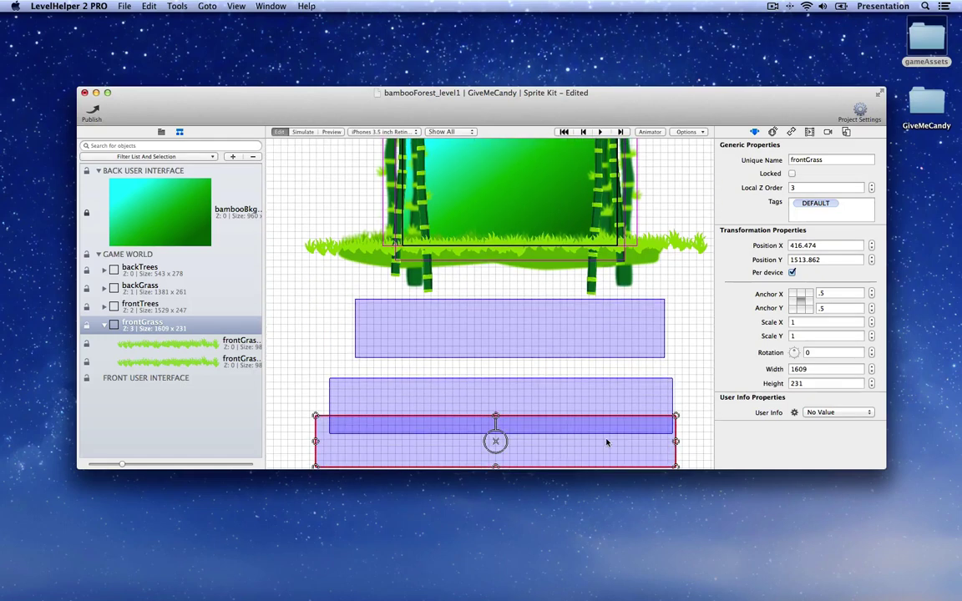
left_click_drag(607, 442, 606, 441)
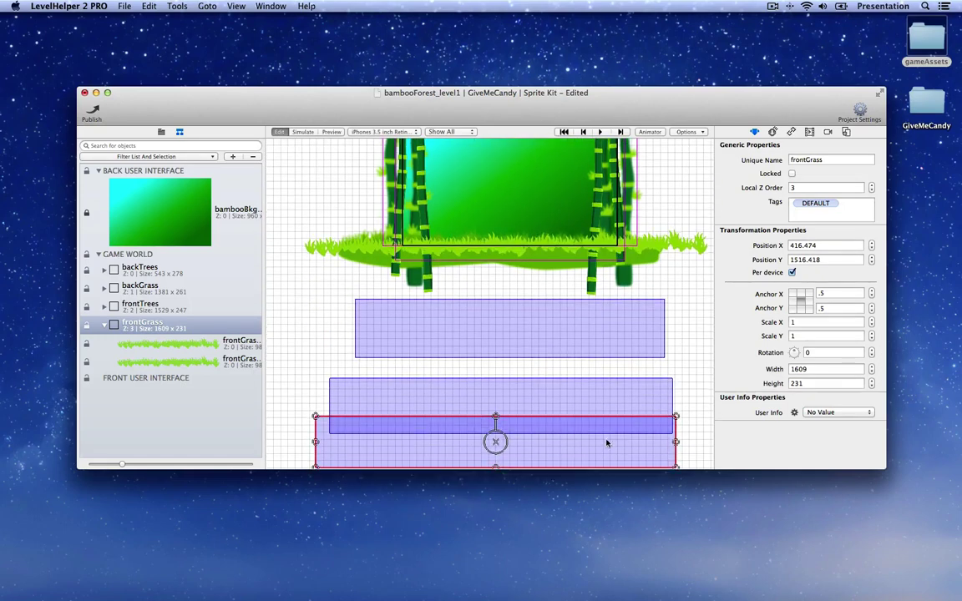
Reposition frontGrass for the iPhone 4 inch and iPad layouts, then switch to iPad Retina.
left_click(378, 133)
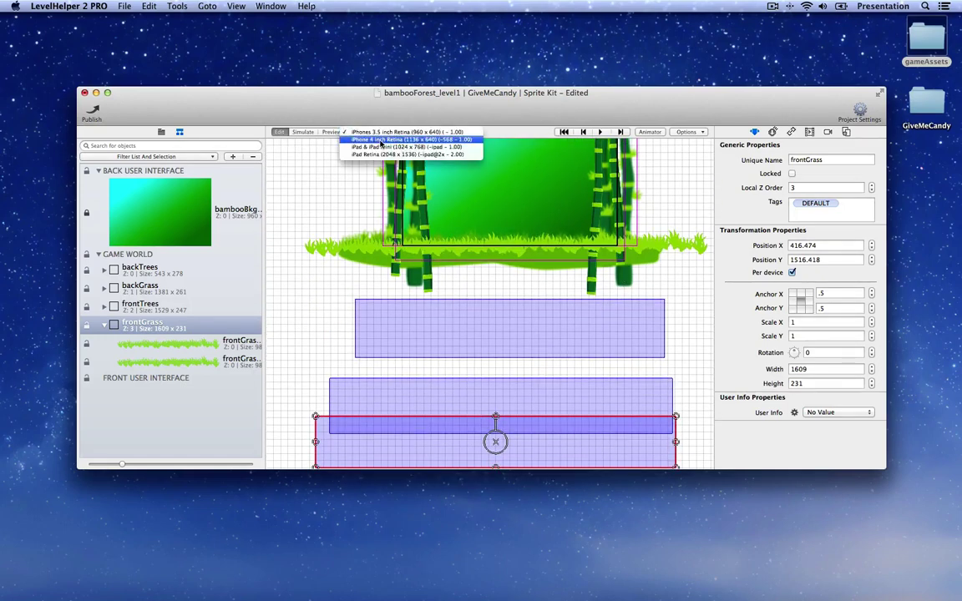
left_click(381, 139)
left_click_drag(573, 449, 575, 433)
left_click(384, 132)
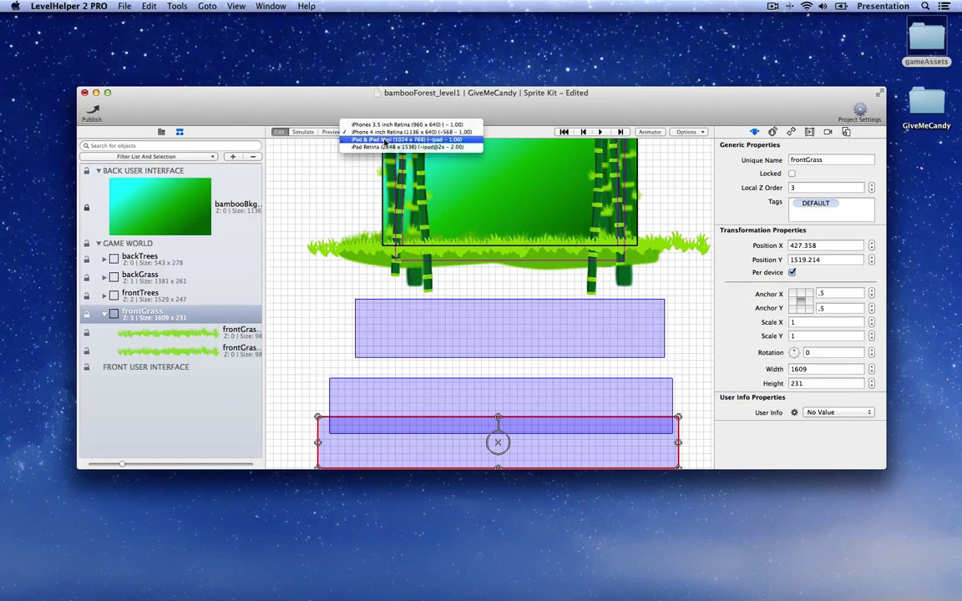
left_click(389, 140)
left_click_drag(607, 447, 605, 459)
left_click(372, 132)
left_click(405, 139)
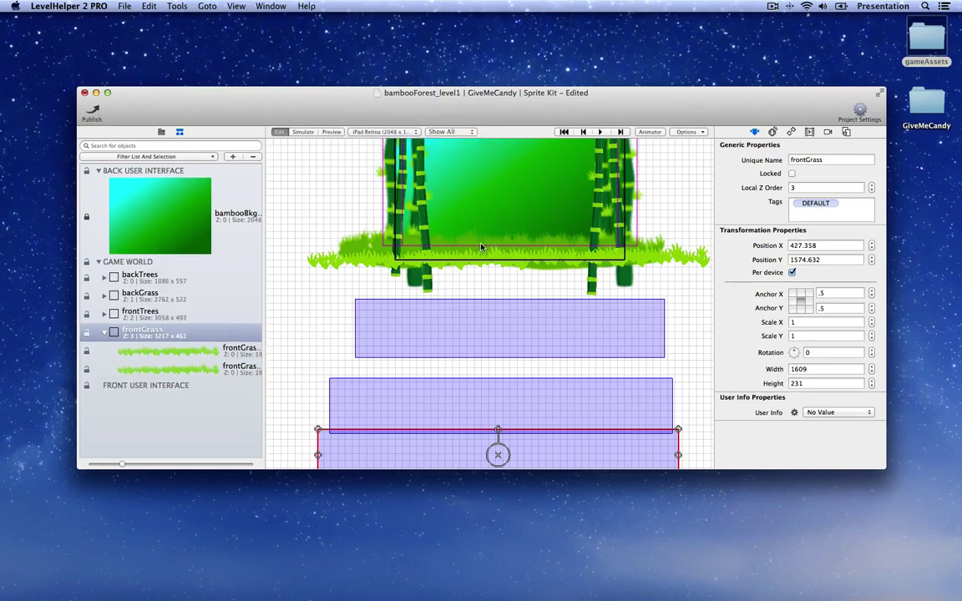
Preview at iPad, iPhone 4 inch and iPhones 3.5 inch Retina, ending in iPad Retina edit mode.
left_click(331, 132)
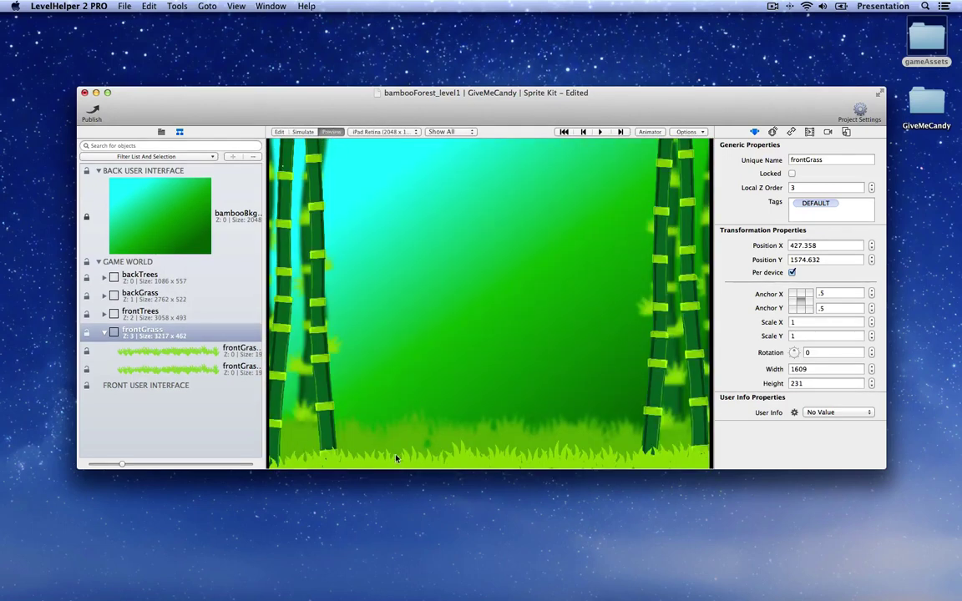
left_click(383, 132)
left_click(385, 123)
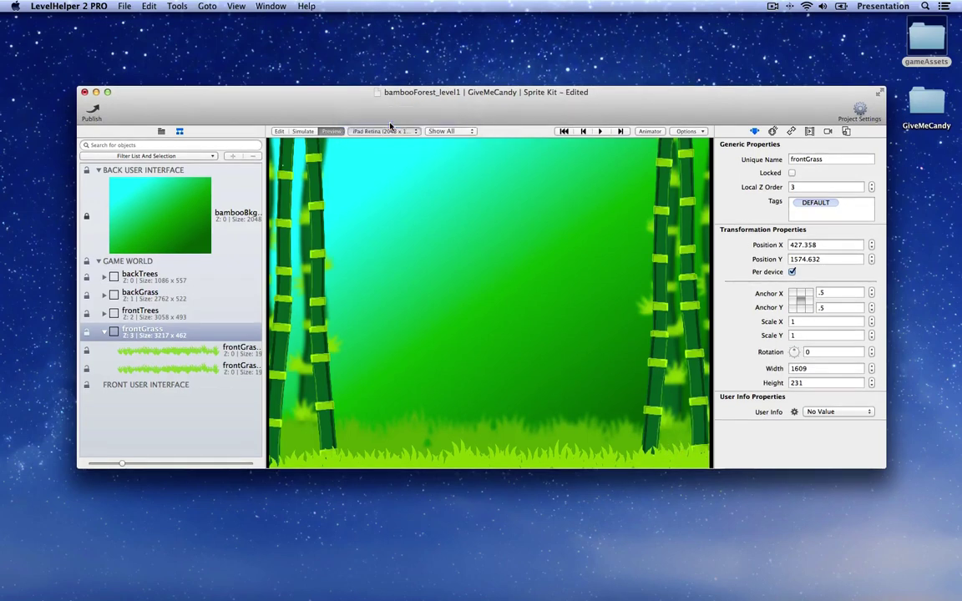
left_click(389, 132)
left_click(389, 124)
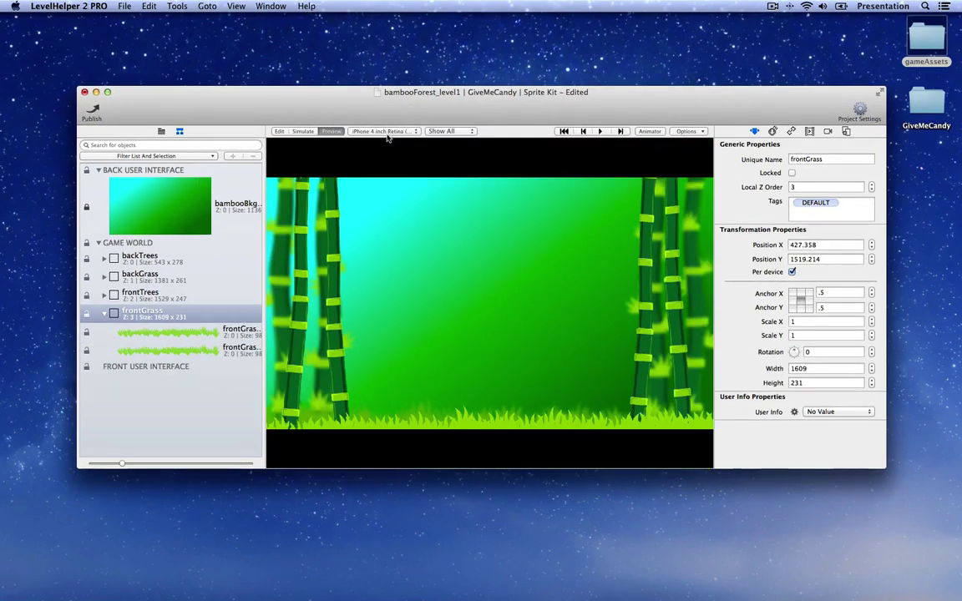
left_click(389, 132)
left_click(389, 124)
left_click(389, 132)
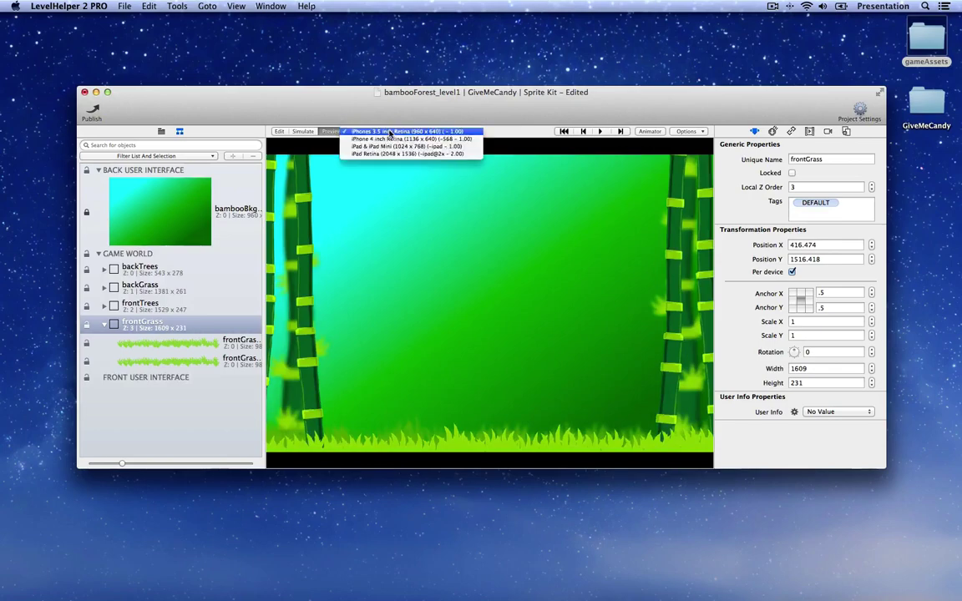
left_click(389, 153)
Place a groundLeaf sprite left of the scene and move its pivot to the bottom.
left_click(279, 131)
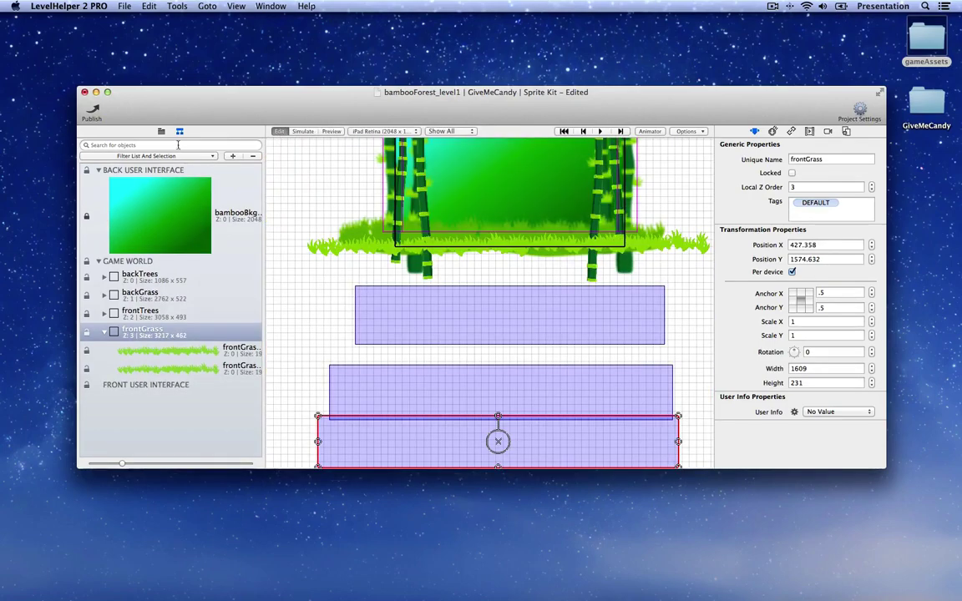
left_click(161, 131)
scroll(173, 317, "up", 10)
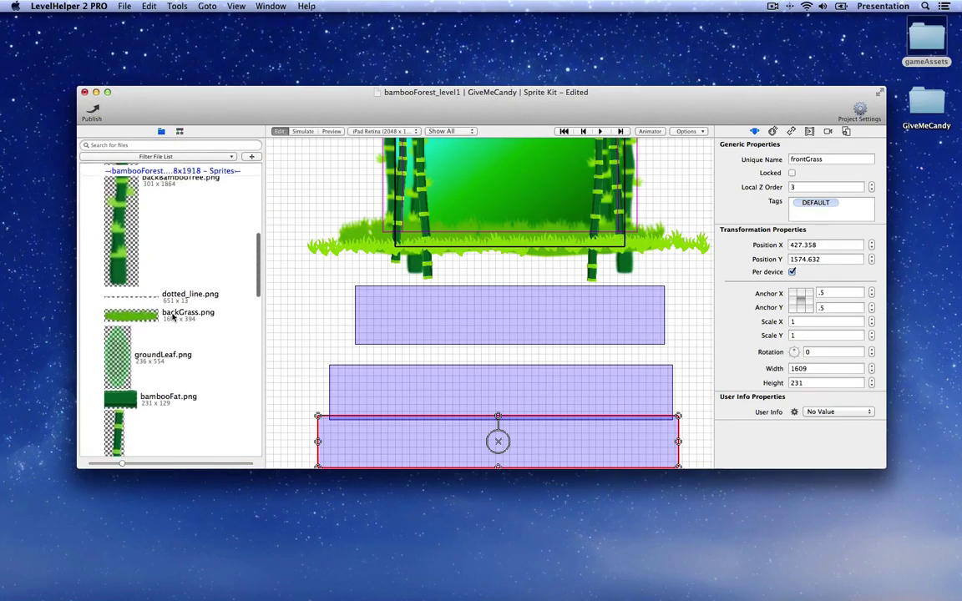
scroll(173, 317, "down", 3)
left_click(151, 334)
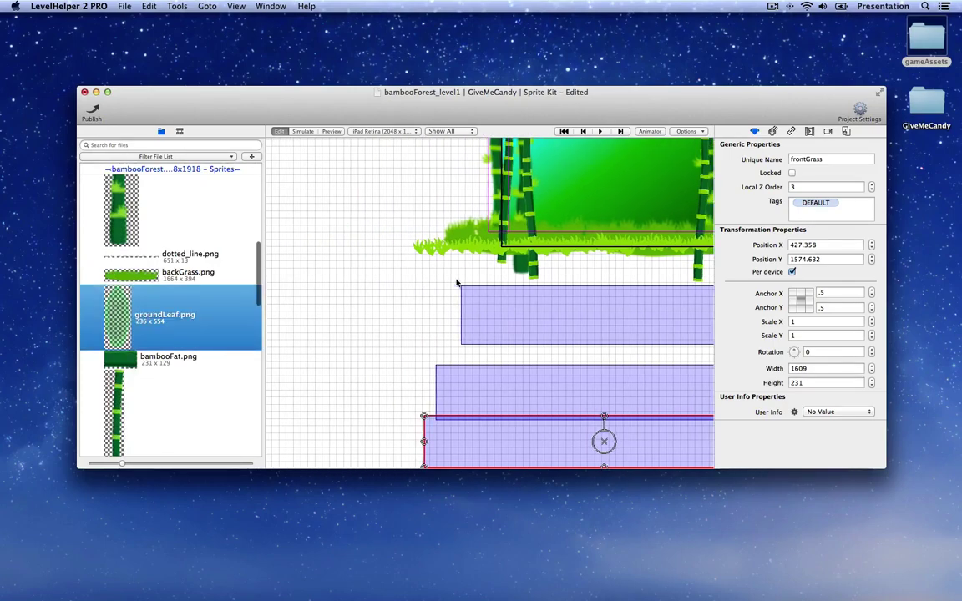
left_click_drag(151, 334, 284, 264)
scroll(383, 286, "up", 3)
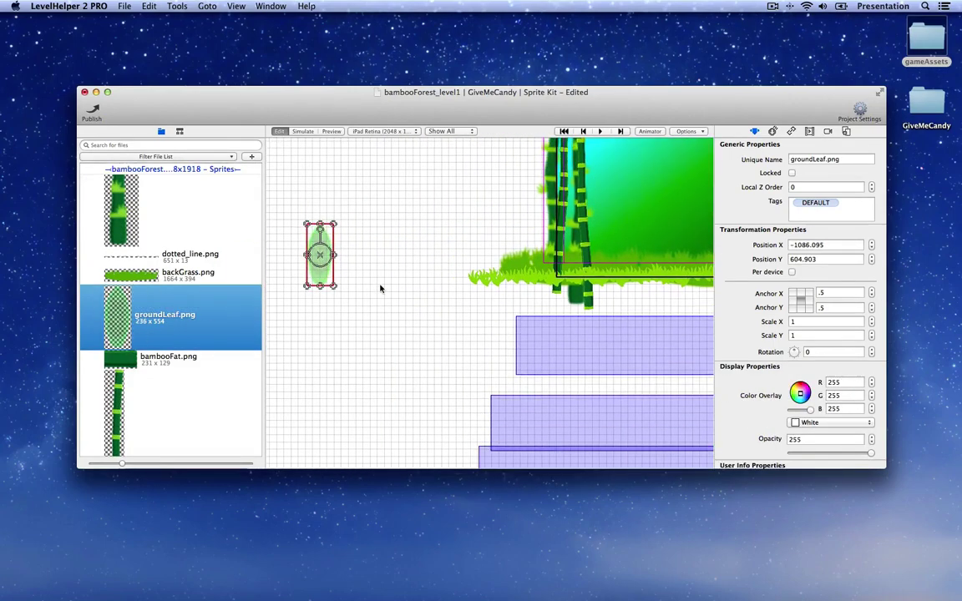
scroll(402, 274, "left", 5)
left_click_drag(362, 255, 395, 243)
left_click(375, 233)
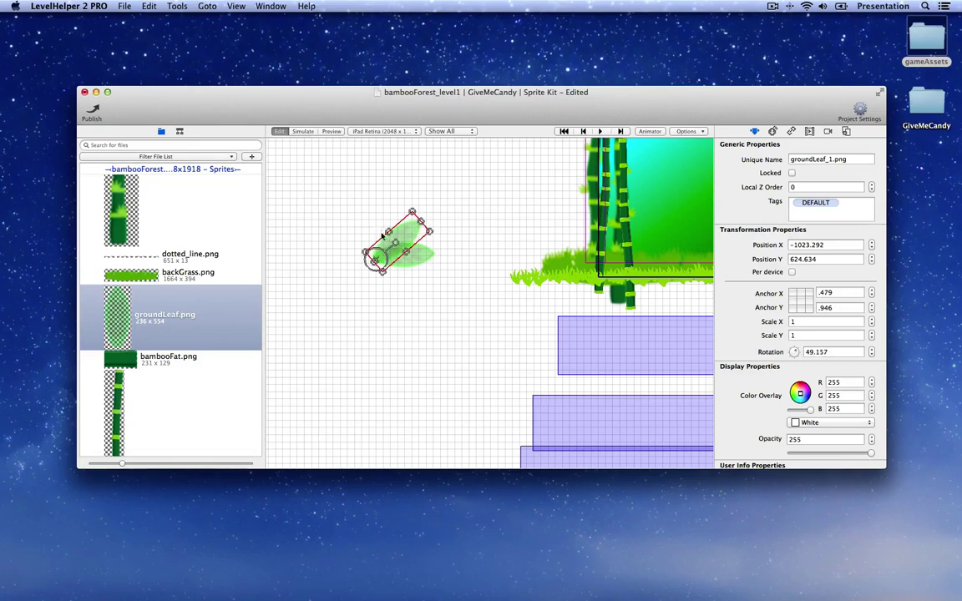
Duplicate the leaf and rotate the copies into a fanned plant.
left_click(148, 6)
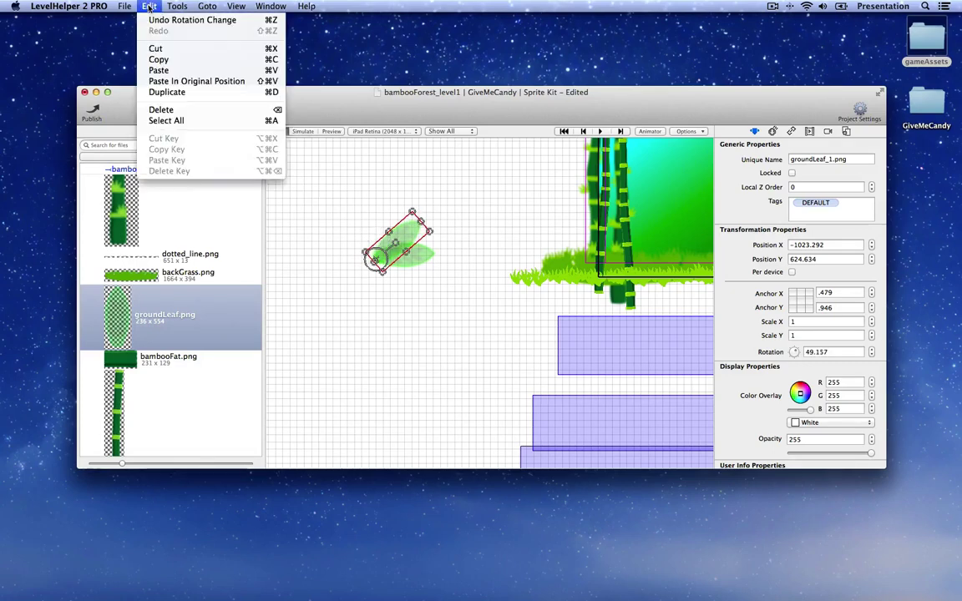
left_click(333, 178)
left_click(359, 209)
left_click(407, 244)
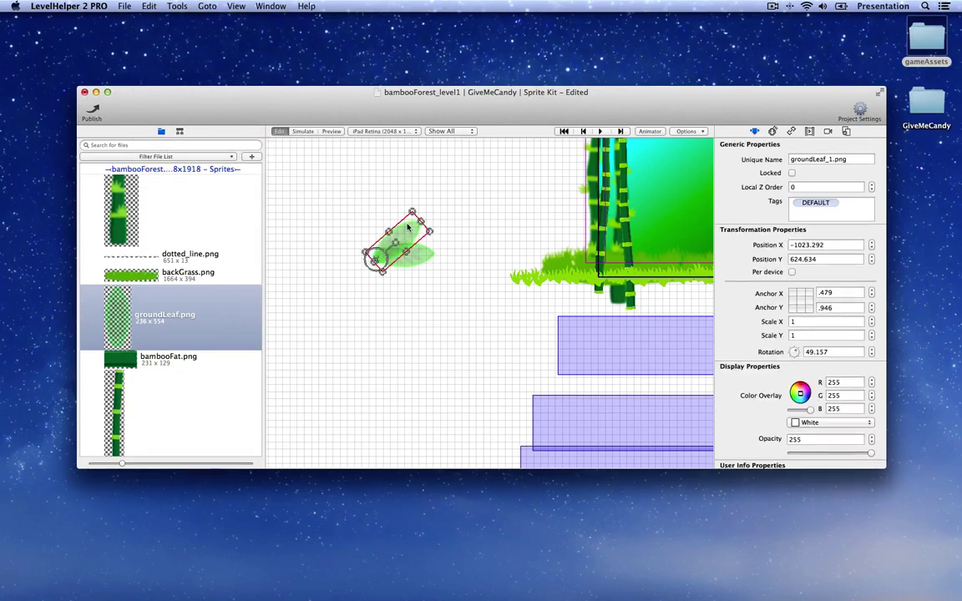
key("super+shift+v")
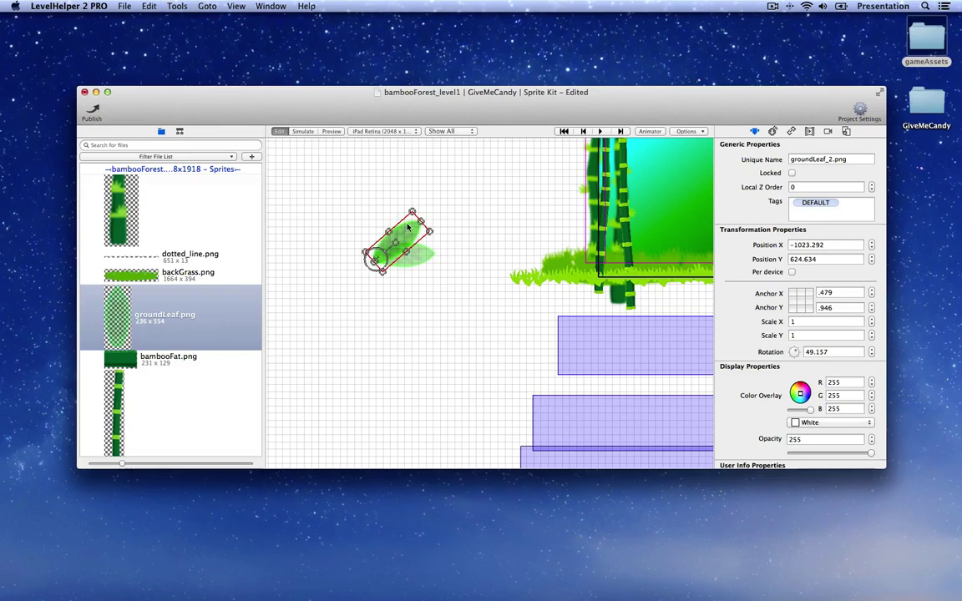
left_click_drag(396, 243, 395, 219)
key("super+shift+v")
left_click(478, 245)
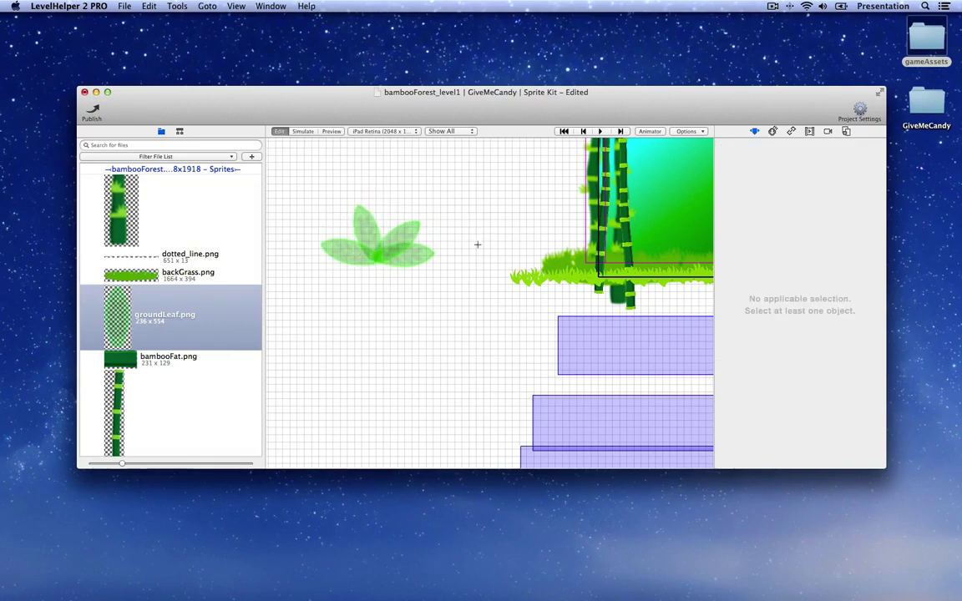
Add a new node and move the four groundLeaf sprites into it.
left_click(179, 133)
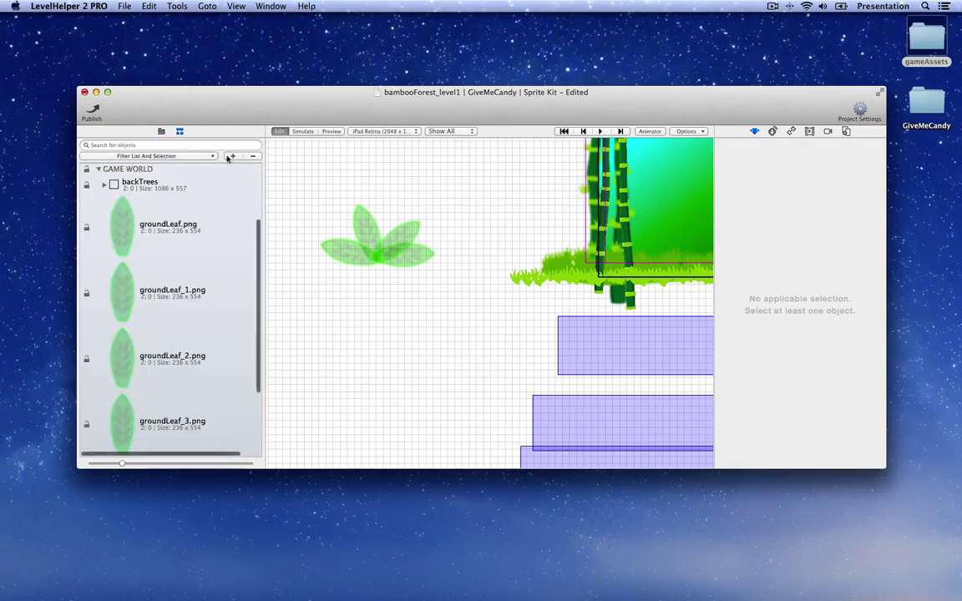
left_click(233, 156)
left_click(257, 169)
left_click_drag(489, 301, 438, 277)
left_click(156, 210)
scroll(151, 276, "down", 5)
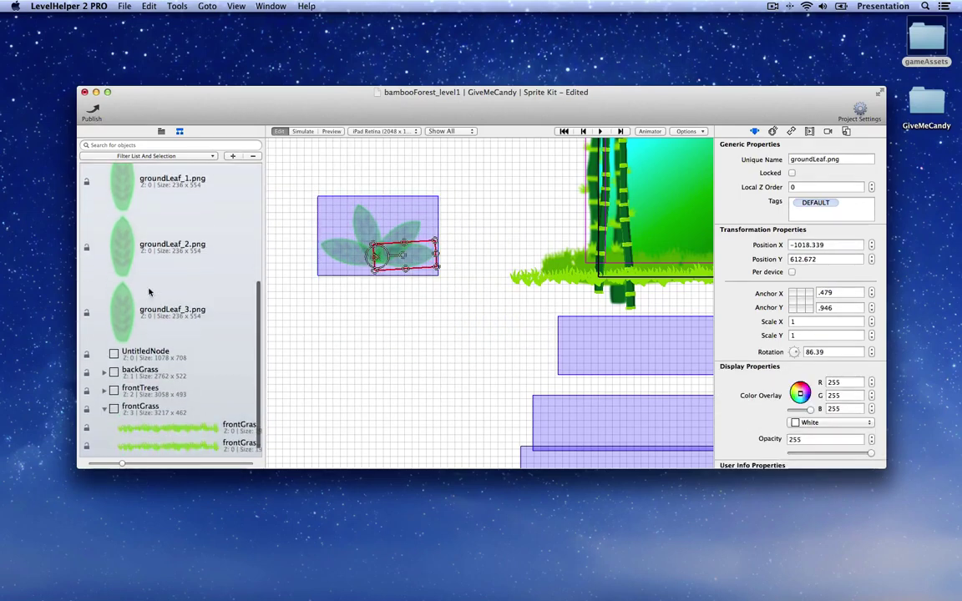
left_click(153, 288, "shift")
left_click_drag(153, 284, 147, 339)
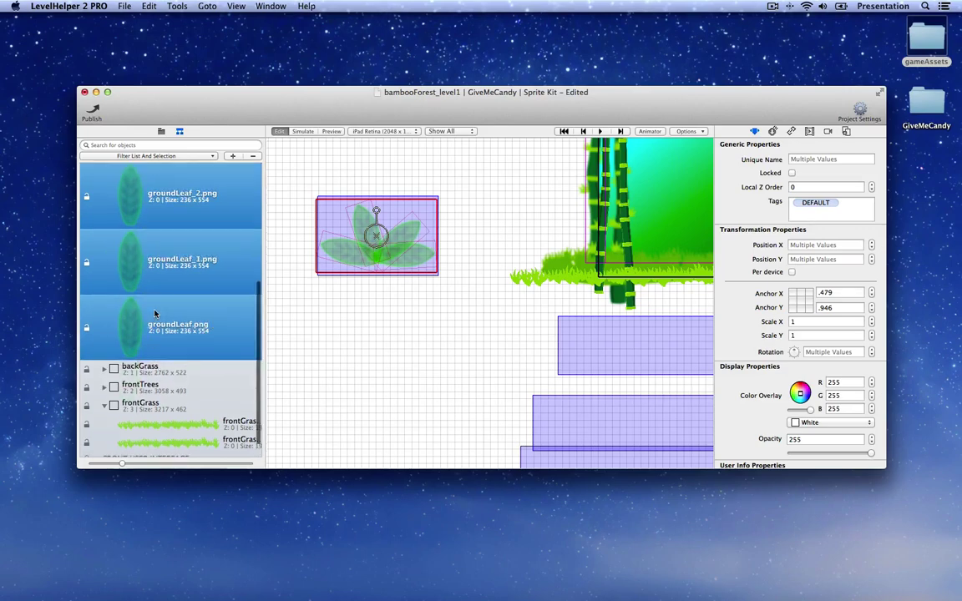
Rename the node 'leafs' and position it behind the left grass on the scene.
scroll(129, 242, "up", 5)
left_click(103, 211)
left_click(151, 229)
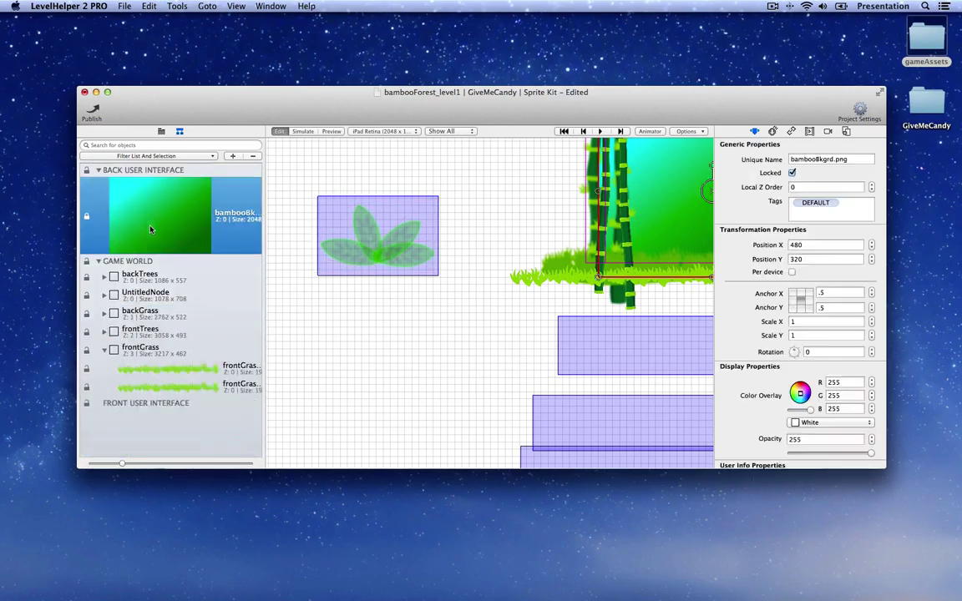
left_click(192, 294)
left_click(814, 158)
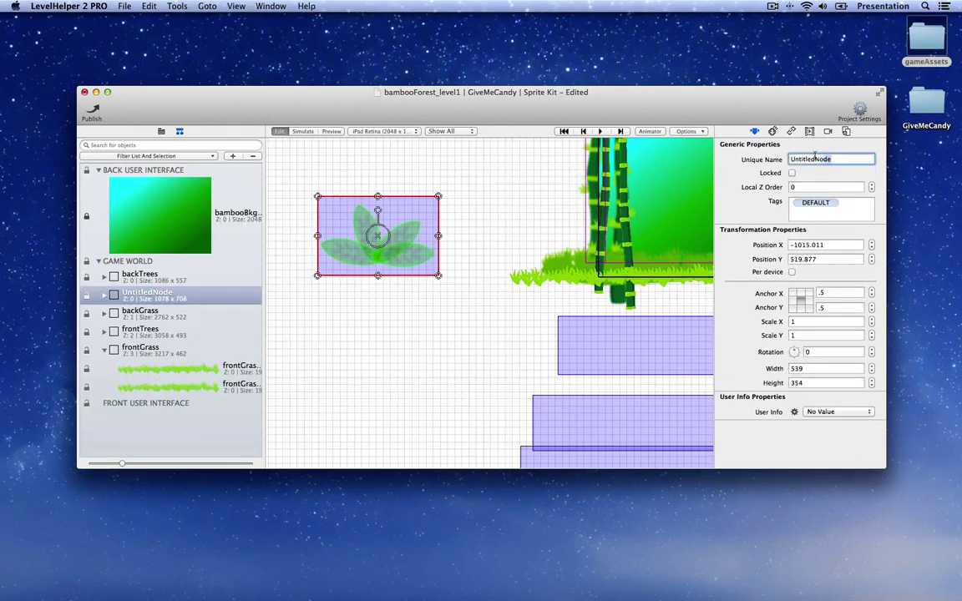
type("leafs")
scroll(403, 258, "right", 5)
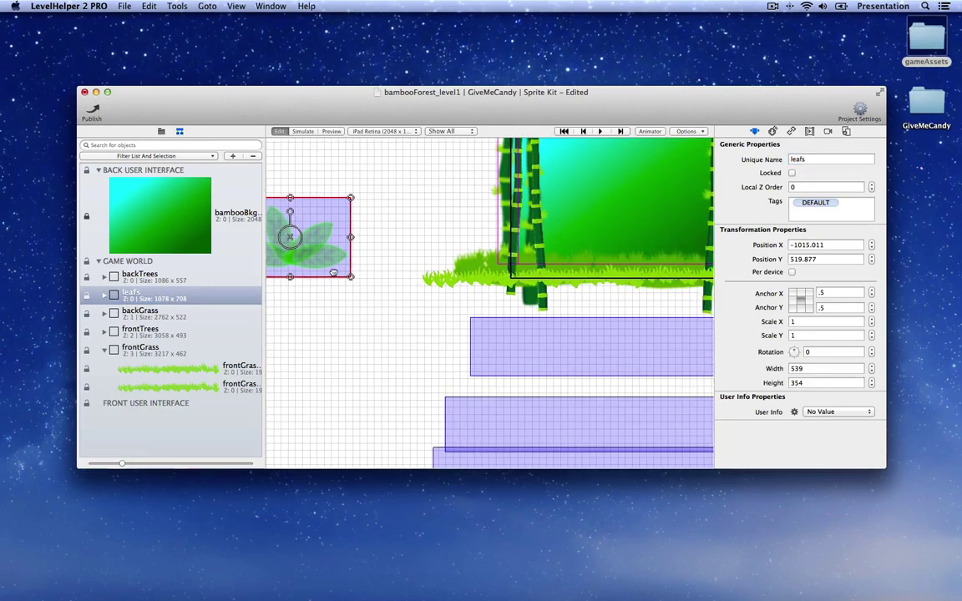
left_click_drag(340, 273, 616, 268)
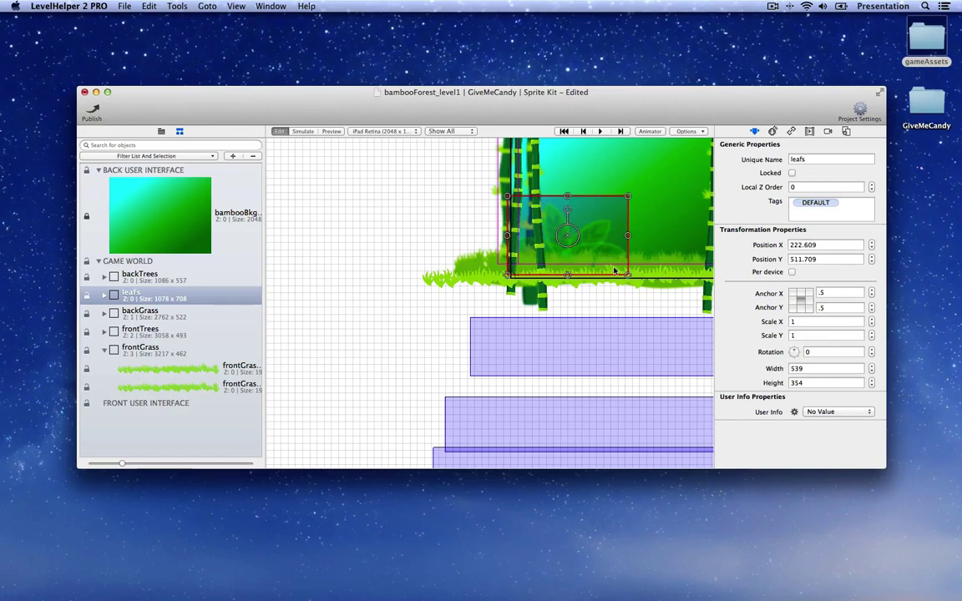
scroll(602, 269, "right", 6)
scroll(517, 260, "right", 3)
left_click_drag(409, 262, 404, 264)
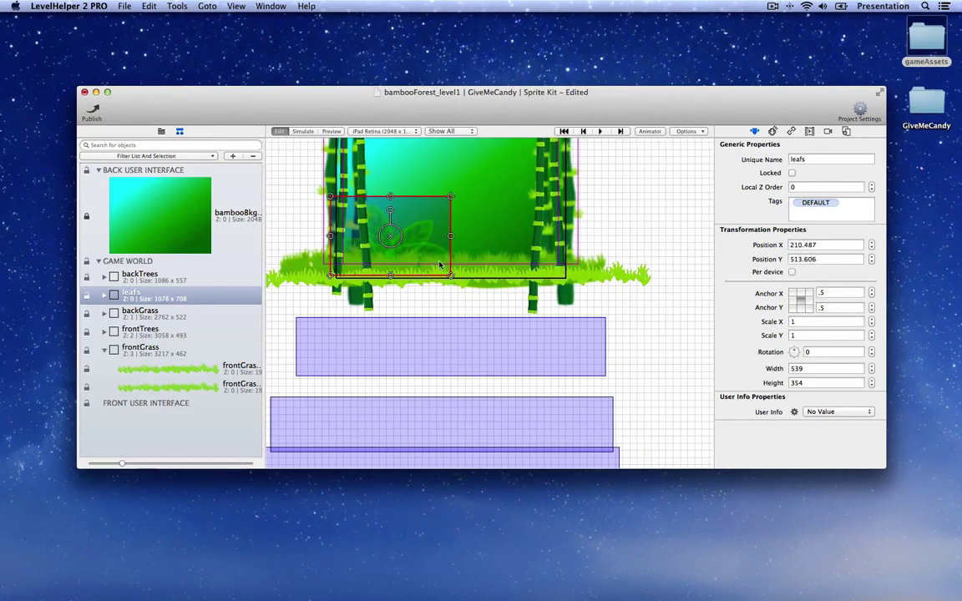
Copy the group as leafs_1 on the scene's right side, save, and preview.
key("super+c")
key("super+v")
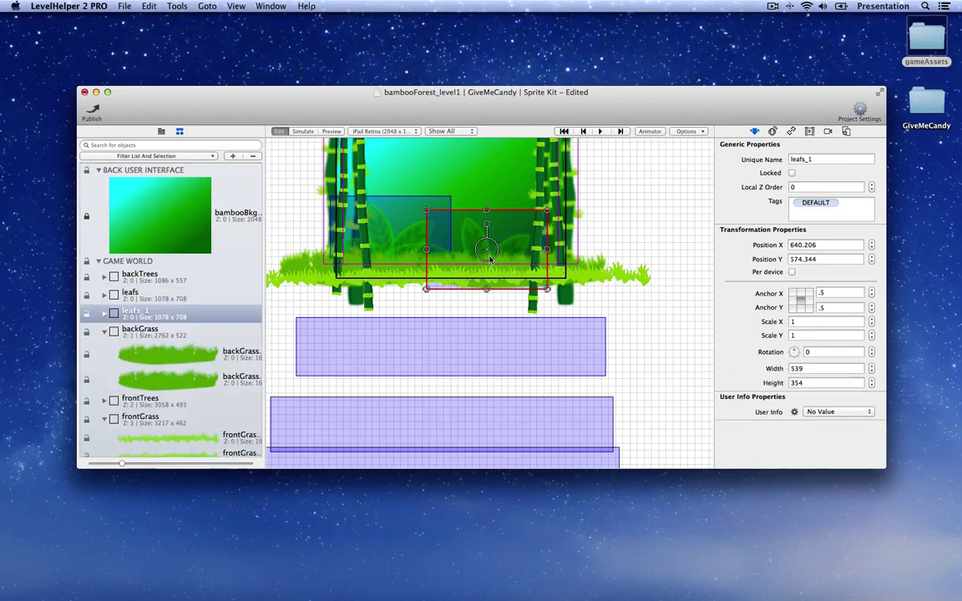
left_click_drag(511, 266, 560, 253)
scroll(623, 242, "up", 3)
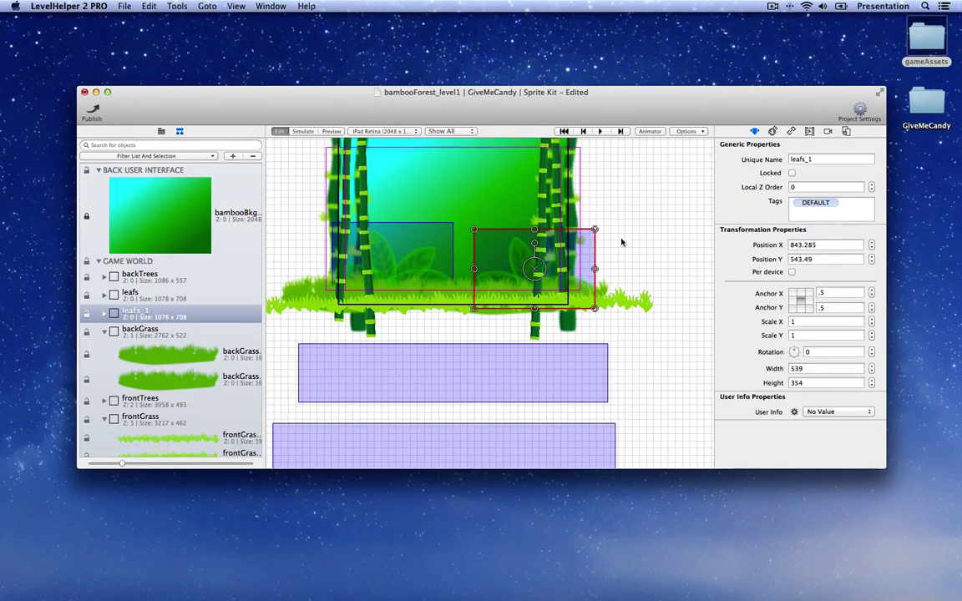
left_click(621, 251)
scroll(616, 265, "up", 3)
scroll(616, 265, "left", 3)
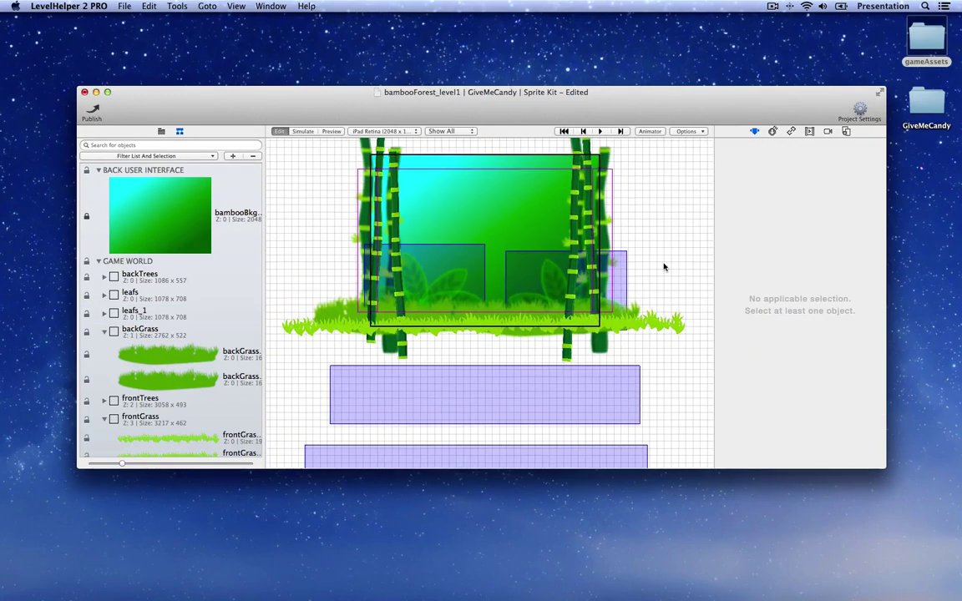
key("super+s")
left_click(330, 131)
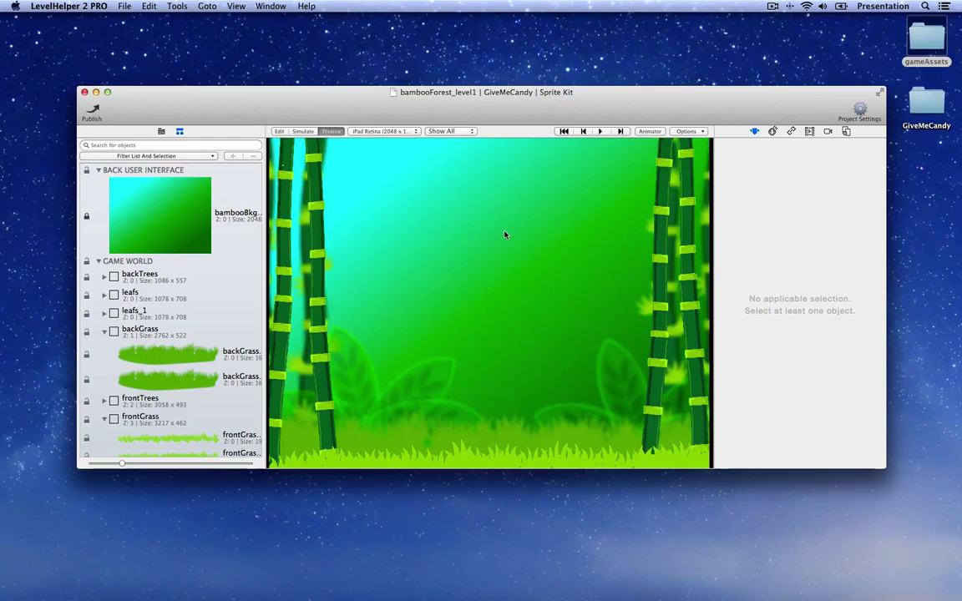
left_click(278, 132)
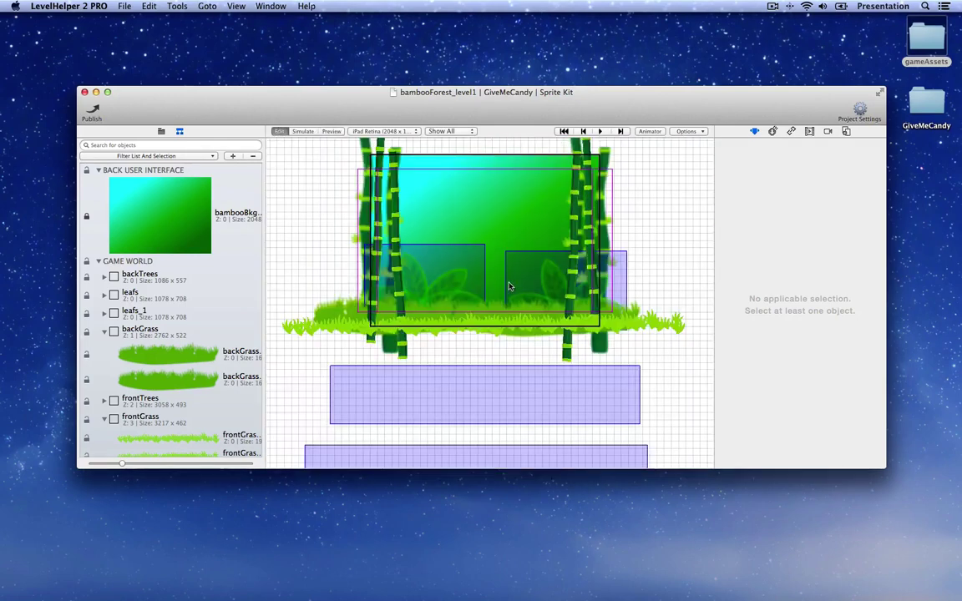
Add a right-tilted duplicate of groundLeaf_5 inside leafs_1 and save.
scroll(167, 355, "down", 1)
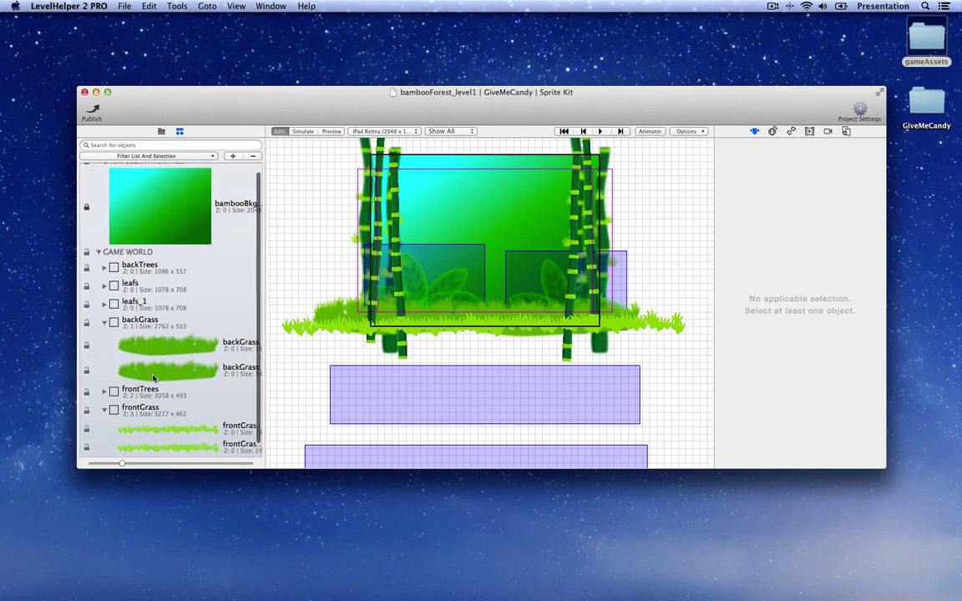
left_click(104, 303)
left_click(138, 392)
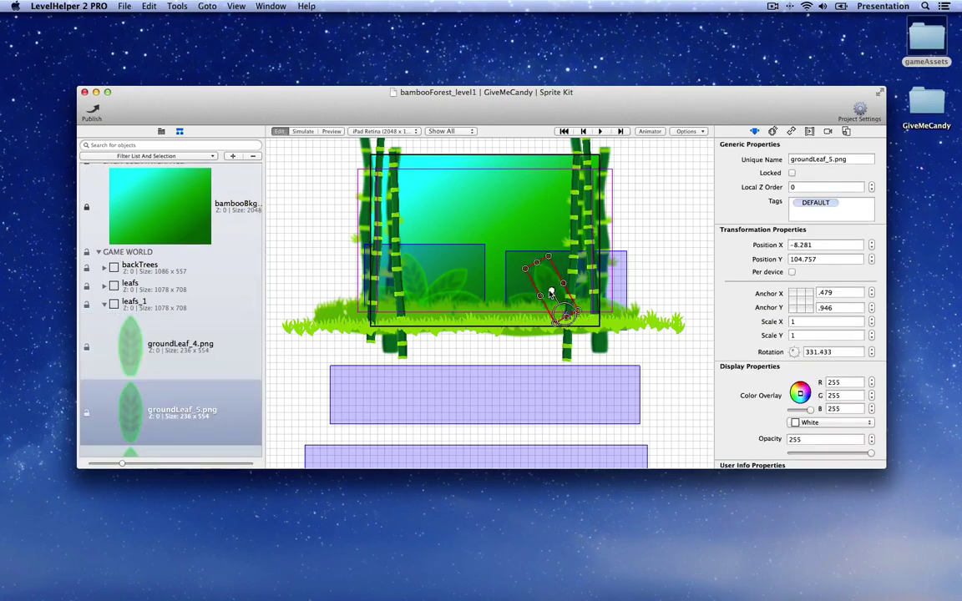
key("super+d")
left_click_drag(556, 288, 587, 299)
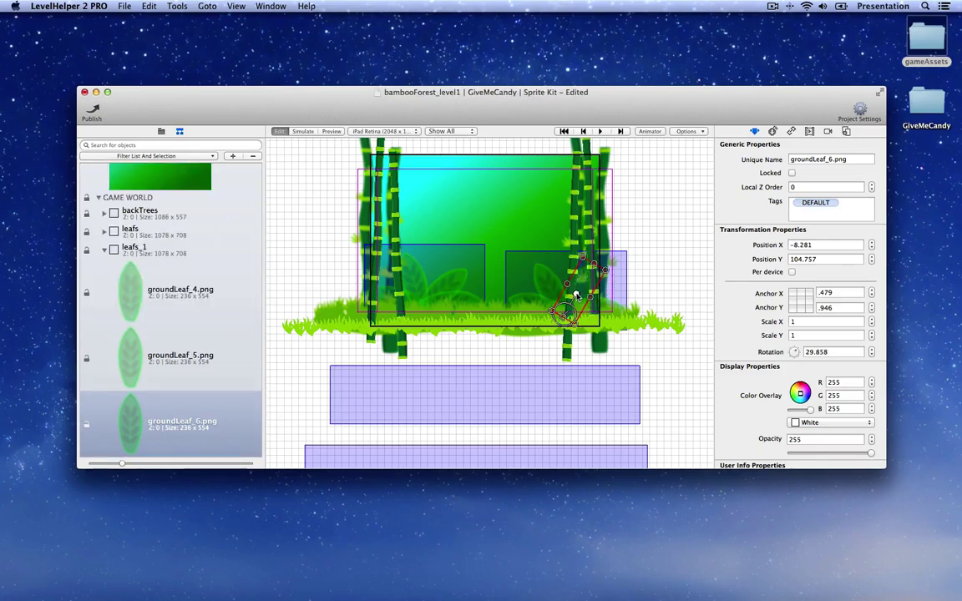
left_click(547, 302)
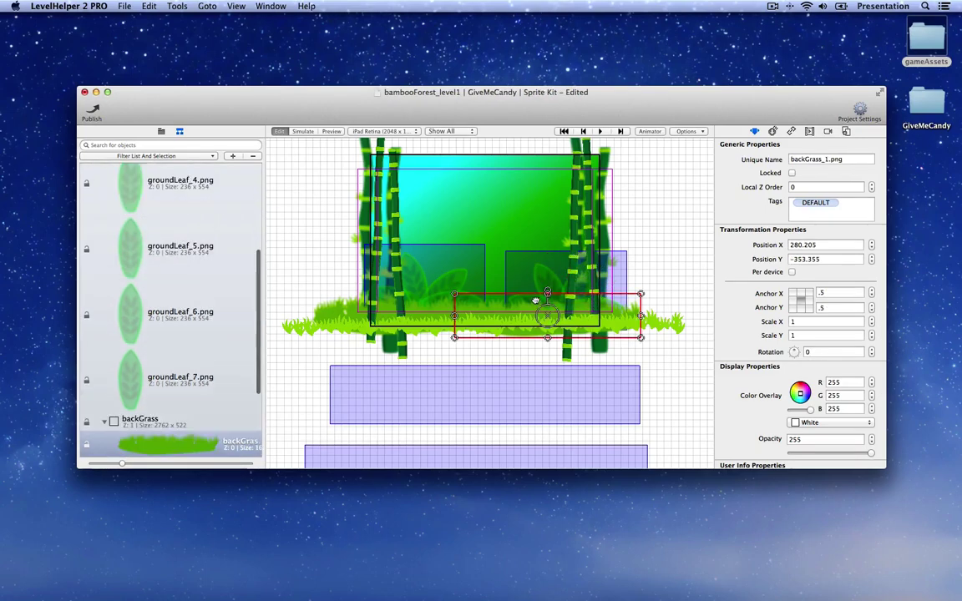
left_click(662, 297)
key("super+s")
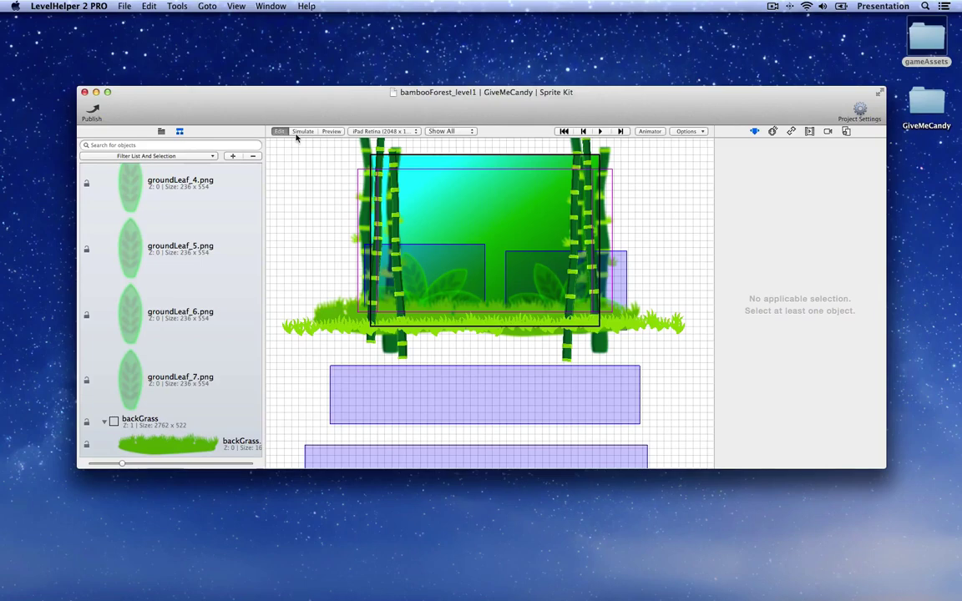
left_click(161, 131)
Place a godRay sprite over the scene and tilt it diagonally.
scroll(117, 263, "up", 5)
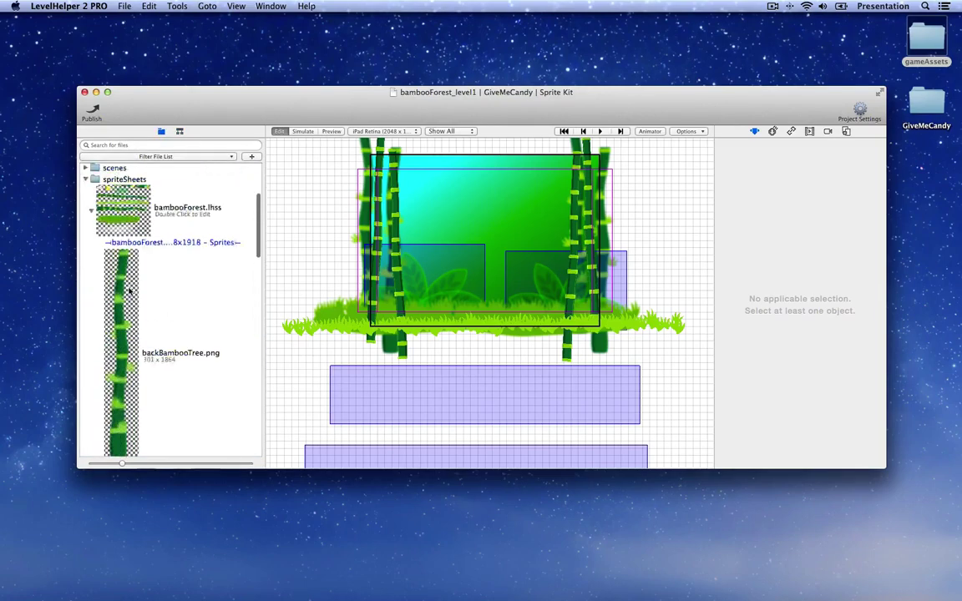
scroll(129, 291, "down", 10)
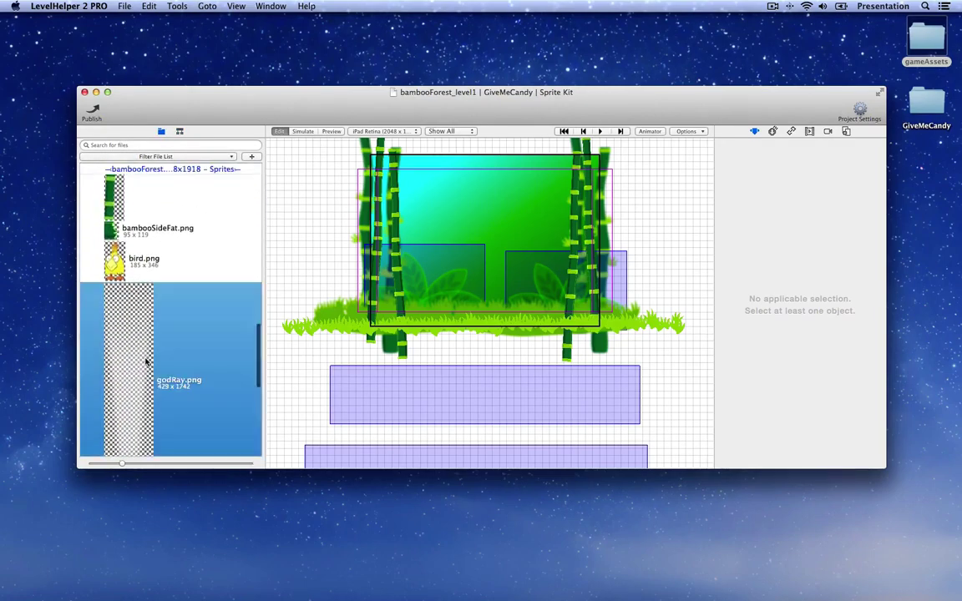
left_click_drag(124, 278, 420, 253)
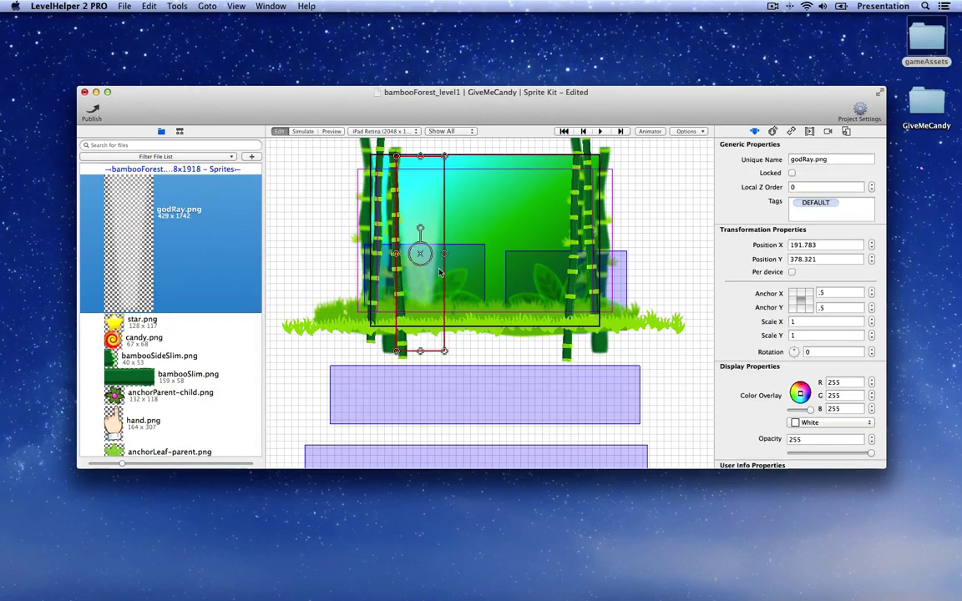
left_click_drag(422, 311, 398, 287)
scroll(521, 263, "up", 2)
Duplicate the god ray and rotate godRay_2 steeper, to 186.728°.
key("super+d")
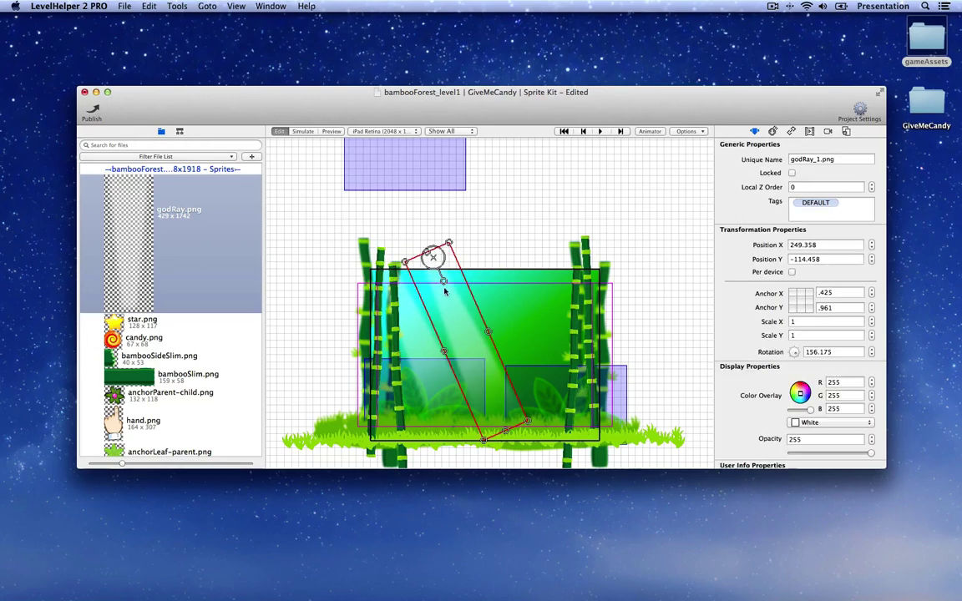
mouse_move(441, 284)
left_mouse_down()
mouse_move(449, 277)
mouse_move(458, 289)
left_mouse_up()
left_click(503, 253)
left_click(525, 304)
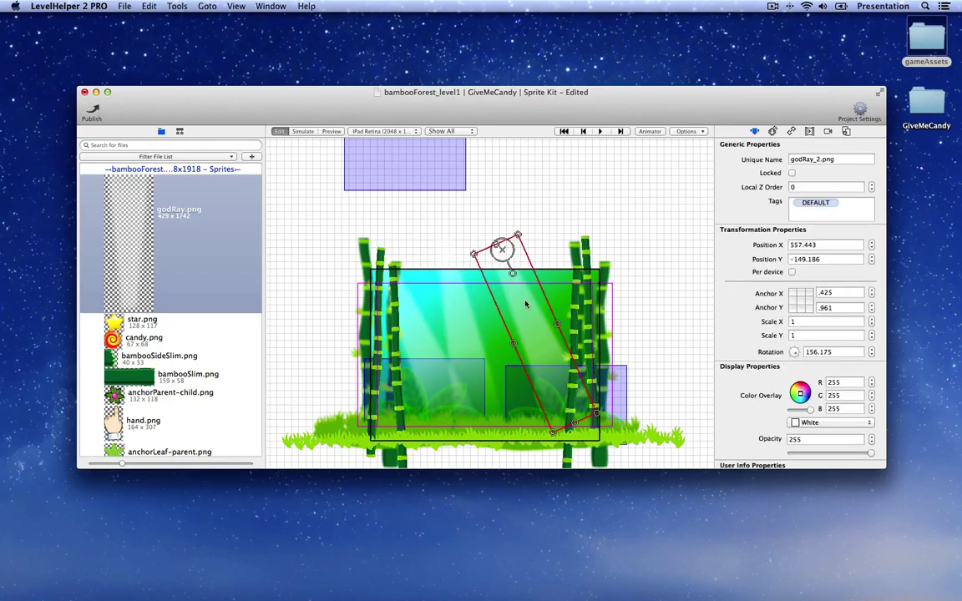
mouse_move(514, 275)
left_mouse_down()
mouse_move(499, 282)
mouse_move(493, 302)
mouse_move(517, 287)
left_mouse_up()
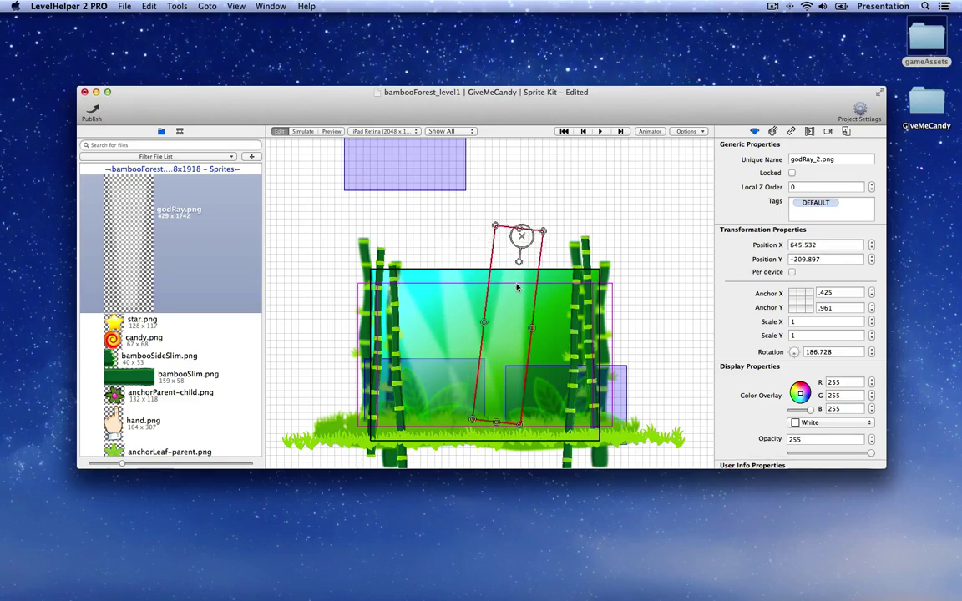
scroll(516, 308, "down", 2)
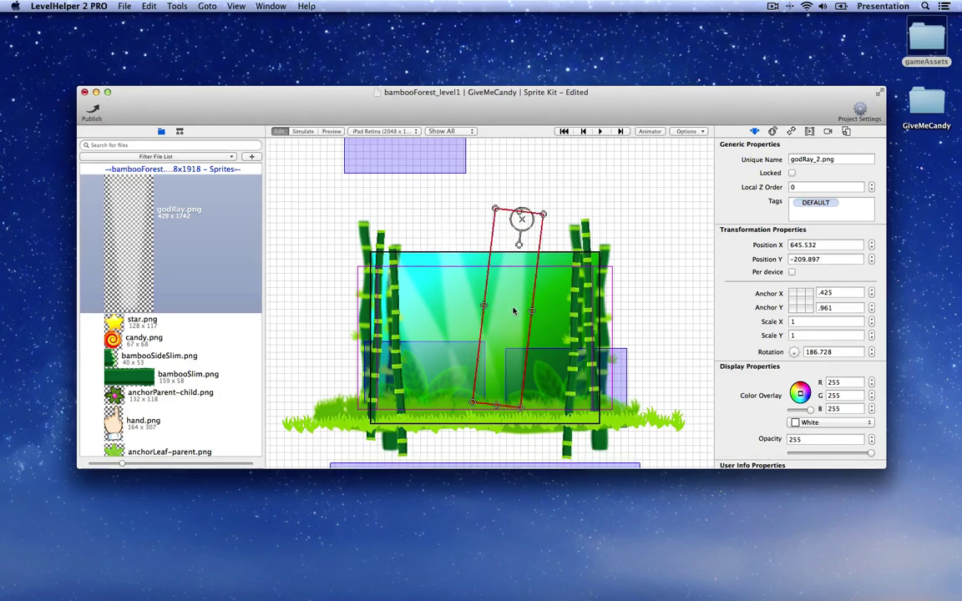
left_click(550, 214)
Save the level, preview it, and return to edit mode.
key("super+s")
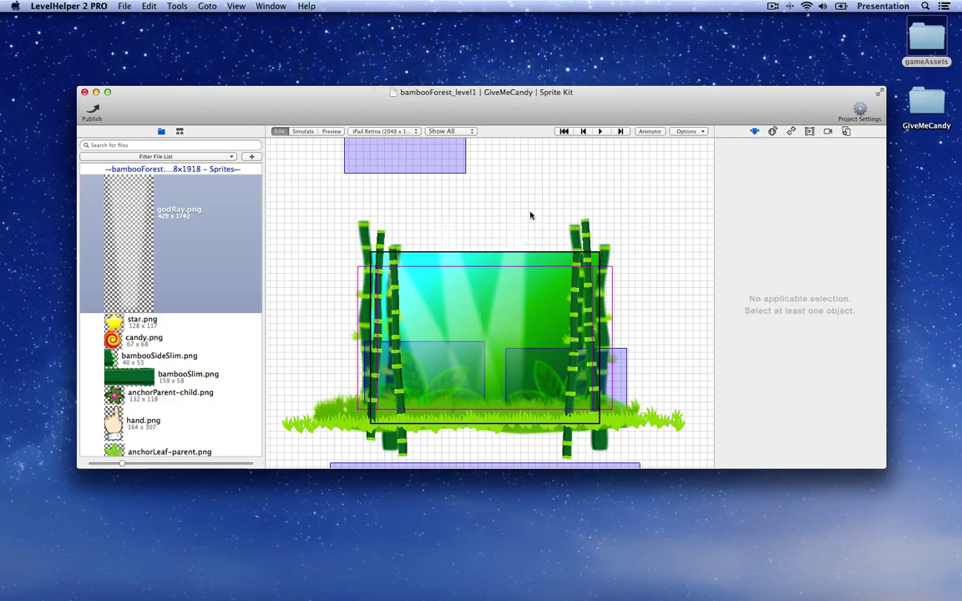
key("super+p")
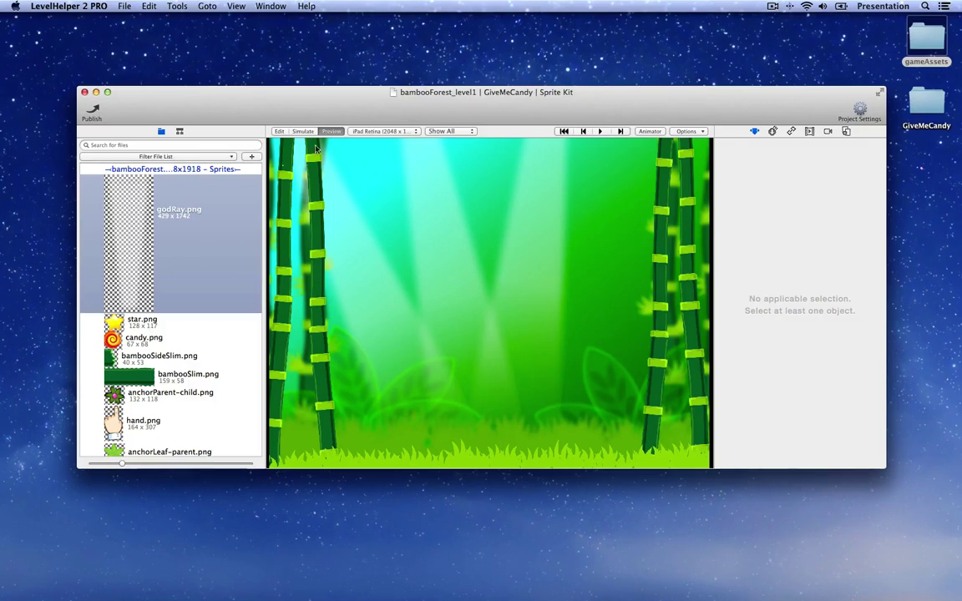
left_click(280, 131)
scroll(194, 231, "up", 3)
scroll(193, 231, "up", 5)
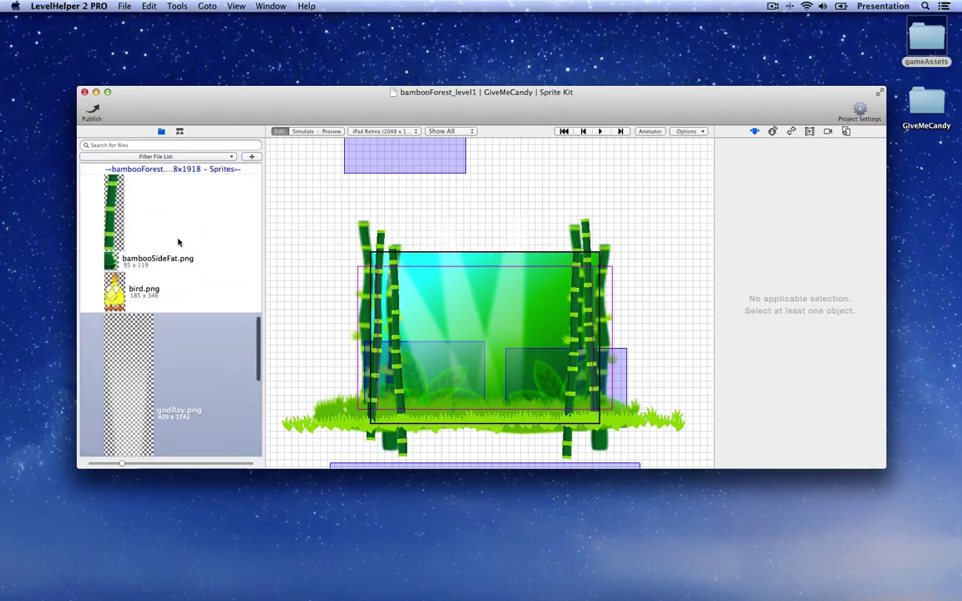
Place a backBambooTree.png tree in the level and move a pasted copy down into the forest.
scroll(172, 268, "up", 5)
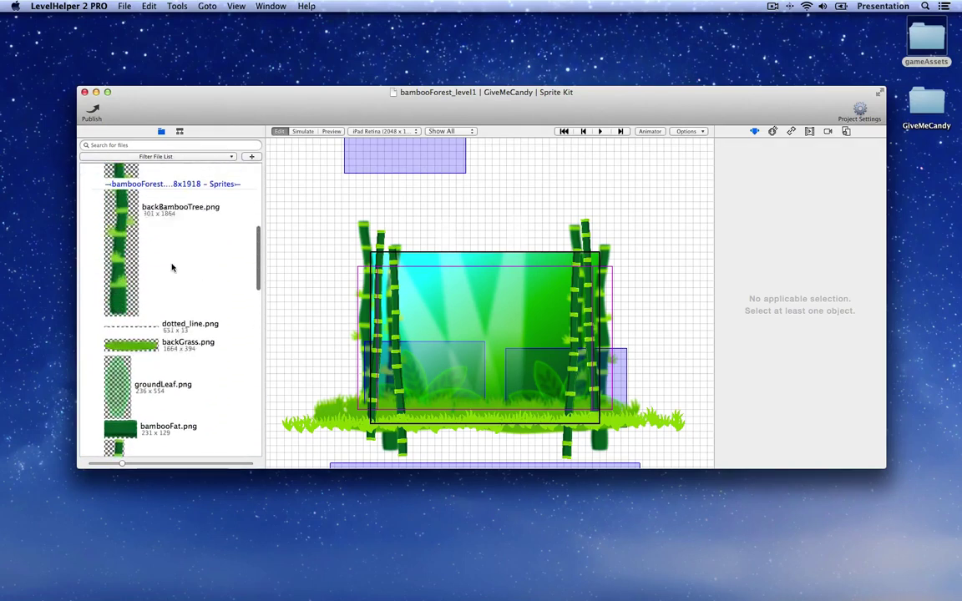
left_click(125, 318)
left_click_drag(125, 317, 489, 350)
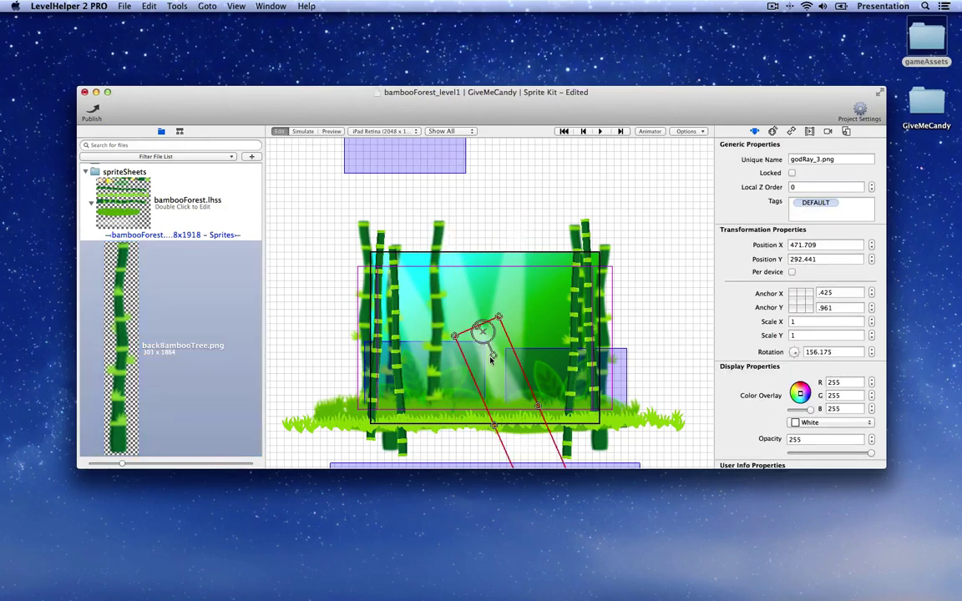
key("super+z")
left_click(437, 236)
key("super+c")
key("super+v")
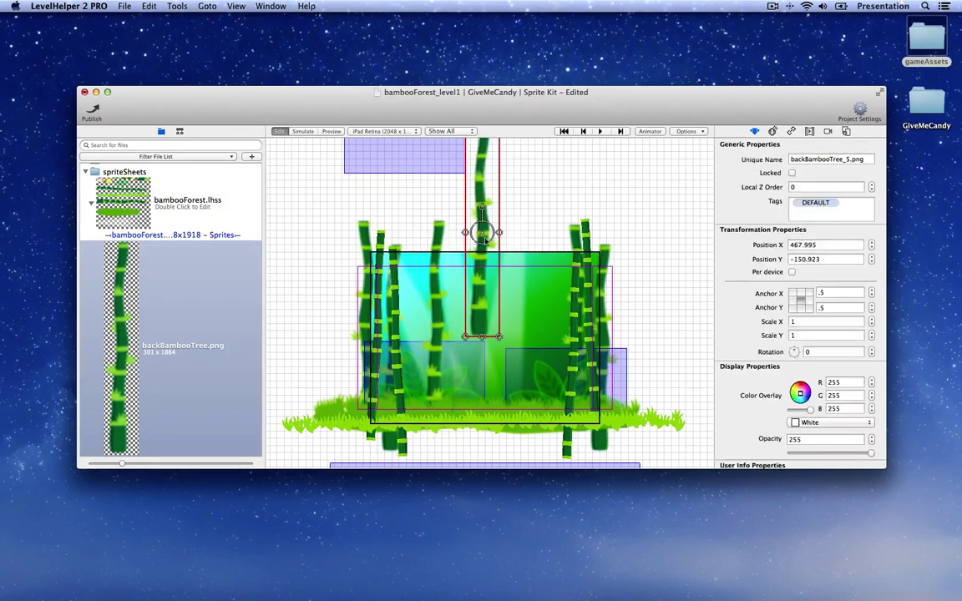
left_click_drag(481, 227, 474, 322)
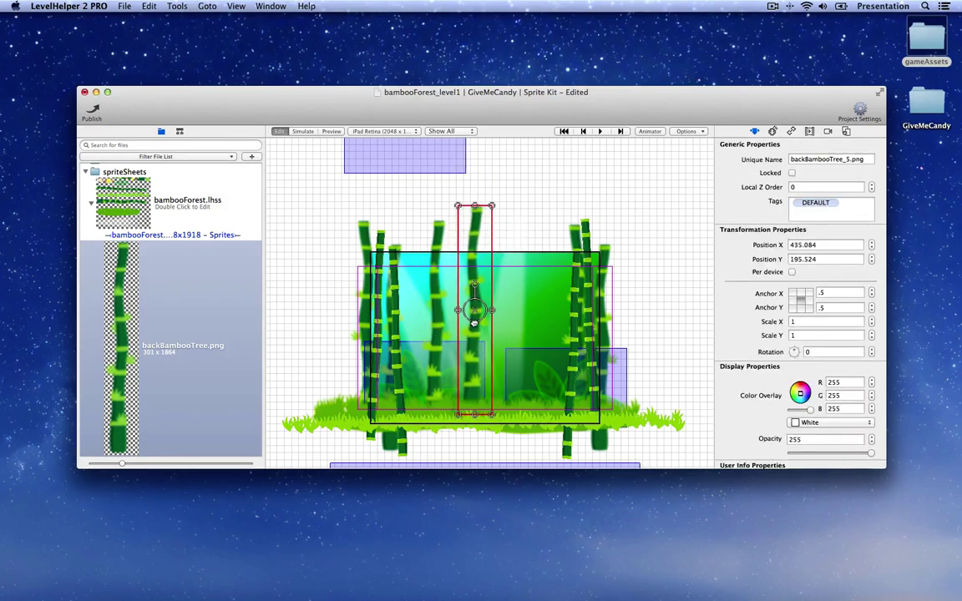
Paste a second bamboo copy and position backBambooTree_6 among the trees.
key("super+v")
left_click_drag(527, 204, 522, 268)
left_click(477, 230, "shift")
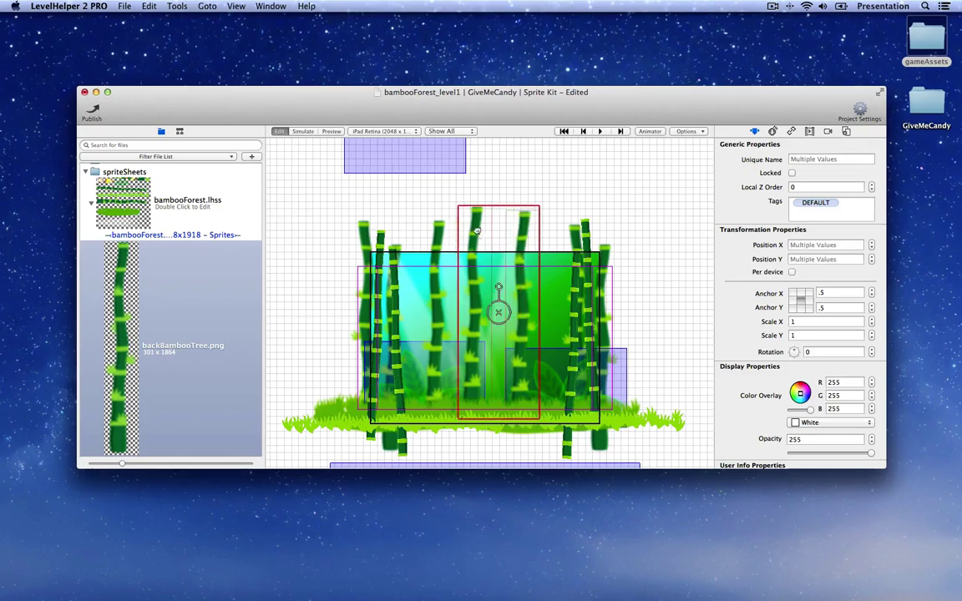
left_click(477, 237)
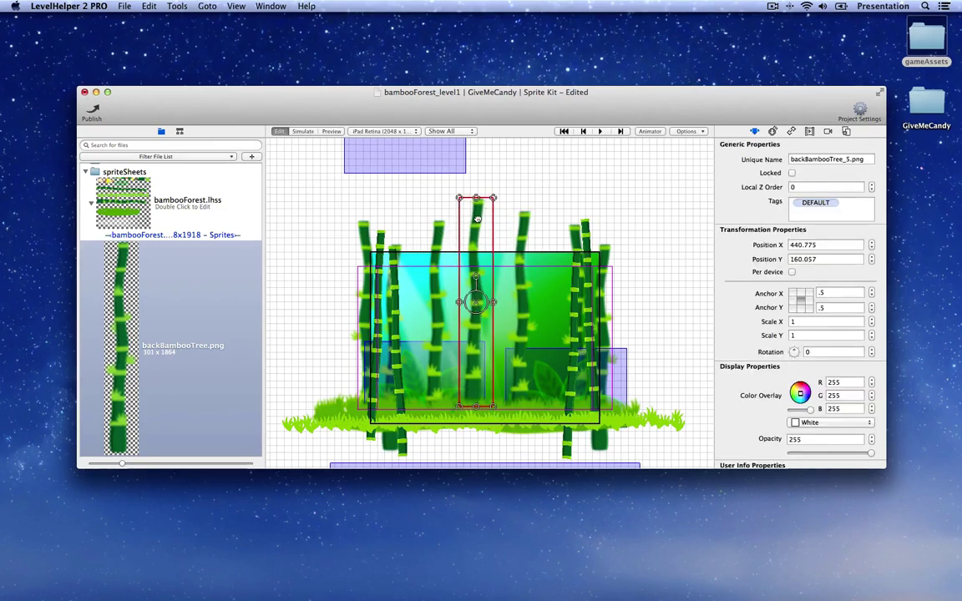
mouse_move(524, 238)
left_mouse_down()
mouse_move(517, 250)
mouse_move(518, 234)
left_mouse_up()
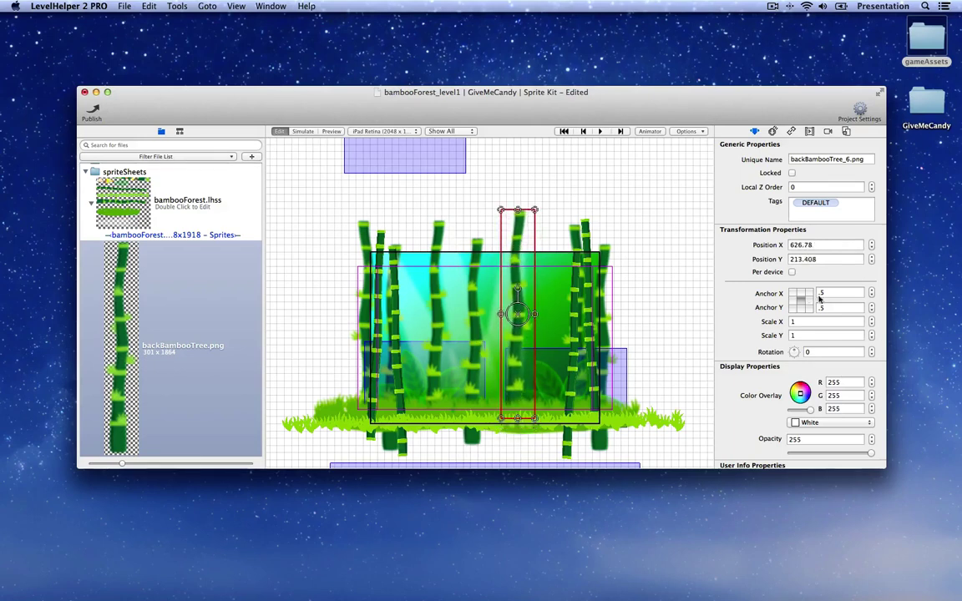
Mirror backBambooTree_6 horizontally by setting its Scale X to -1.
left_click(826, 321)
type("-1")
key("Return")
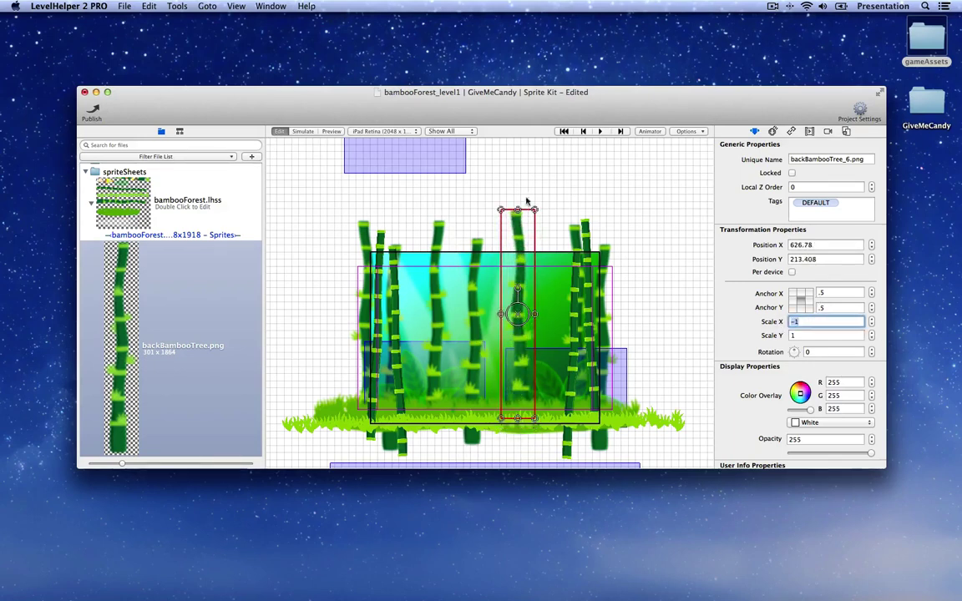
left_click(180, 131)
Add an empty node, resize it, and rename it veryFarTrees.
left_click(233, 156)
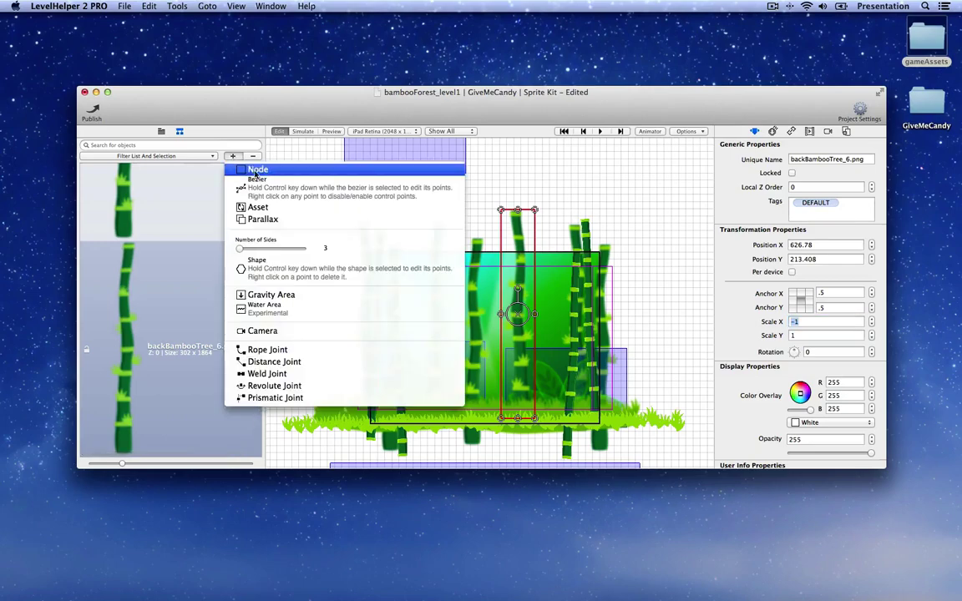
left_click(244, 169)
left_click_drag(496, 350, 575, 208)
scroll(585, 251, "up", 5)
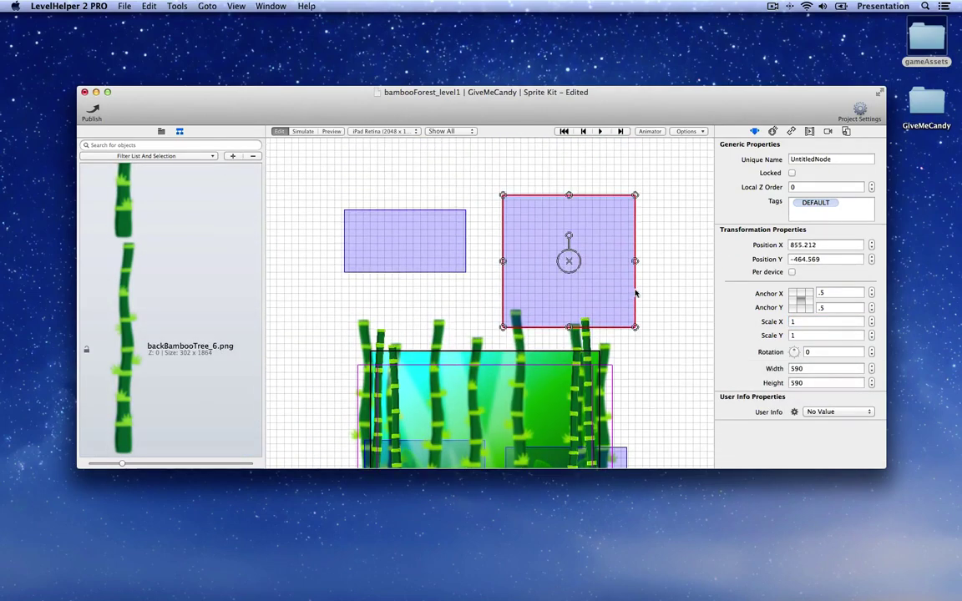
left_click_drag(635, 326, 609, 276)
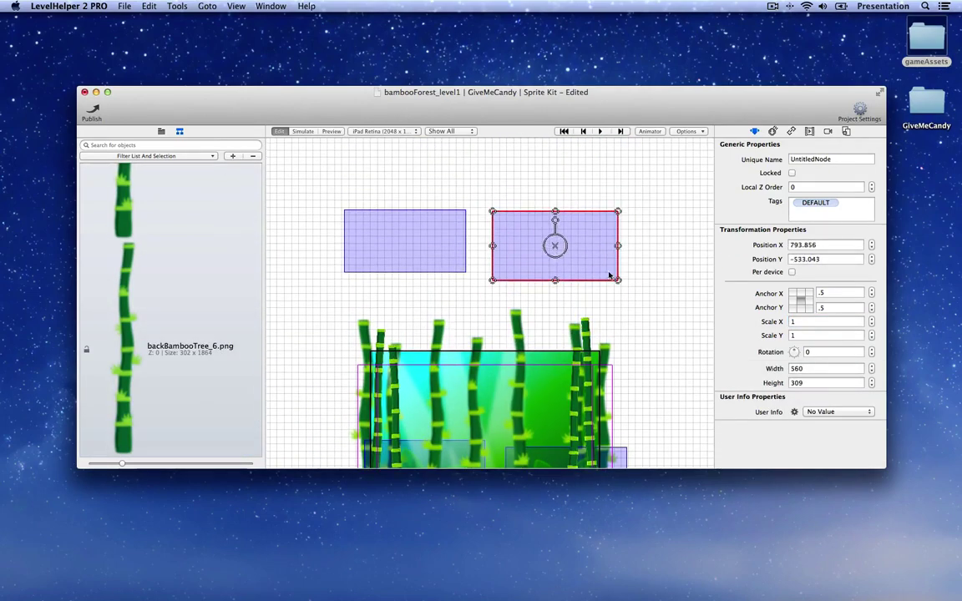
double_click(835, 160)
type("veryFarTrees")
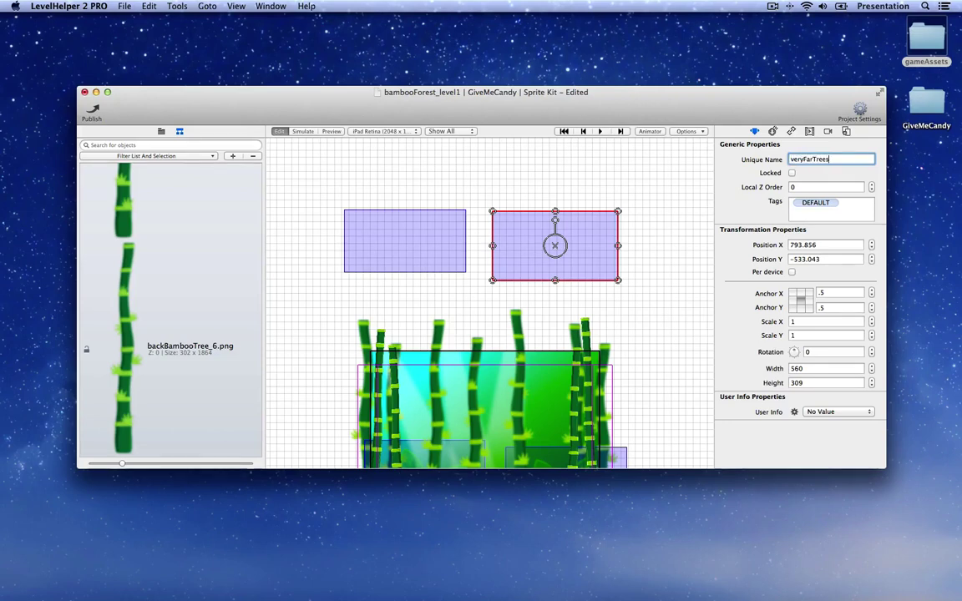
key("Return")
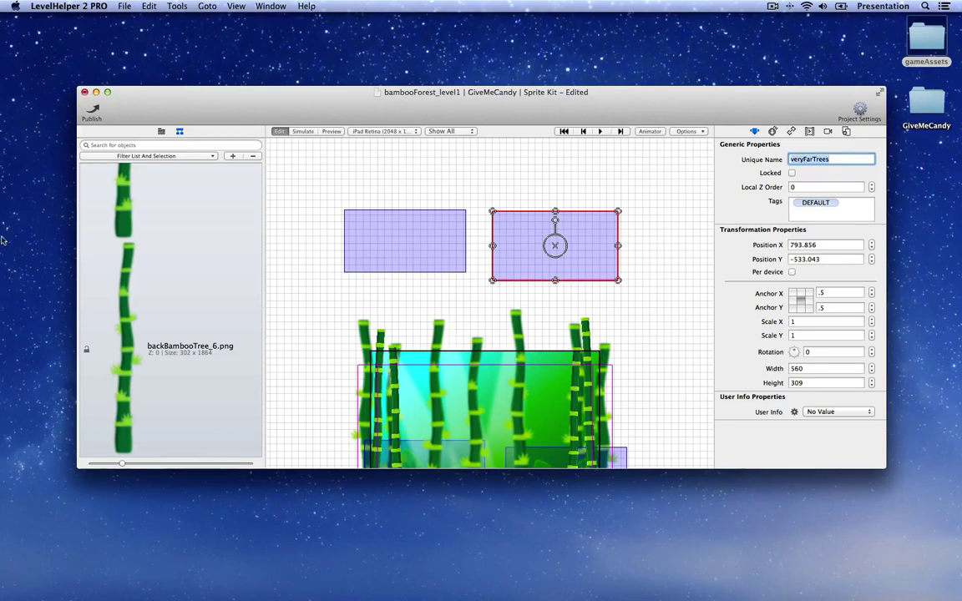
Collapse the leafs groups and select backBambooTree_4, _5 and _6 in the object list.
scroll(128, 257, "down", 5)
scroll(127, 257, "down", 5)
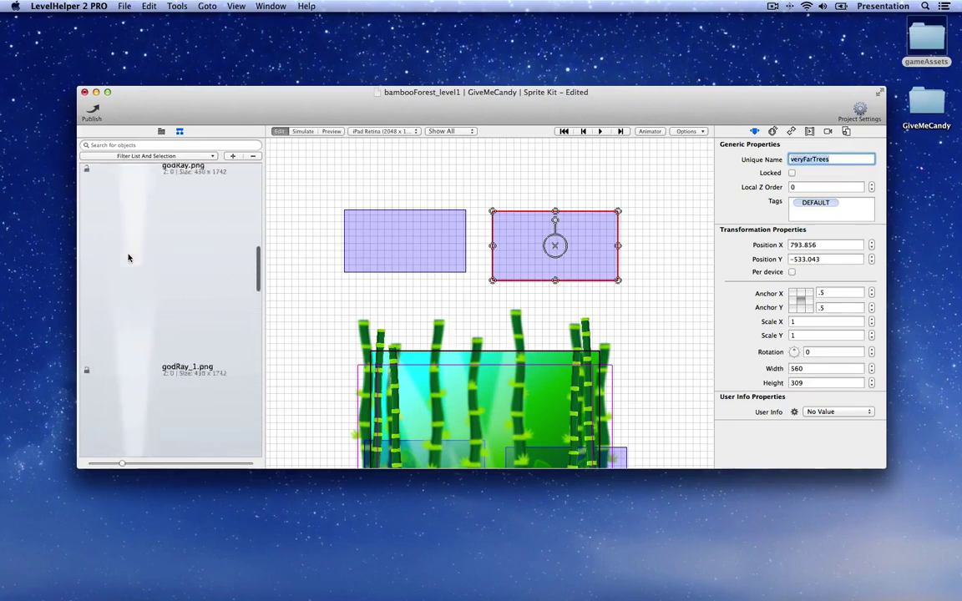
left_click(102, 315)
left_click(102, 315)
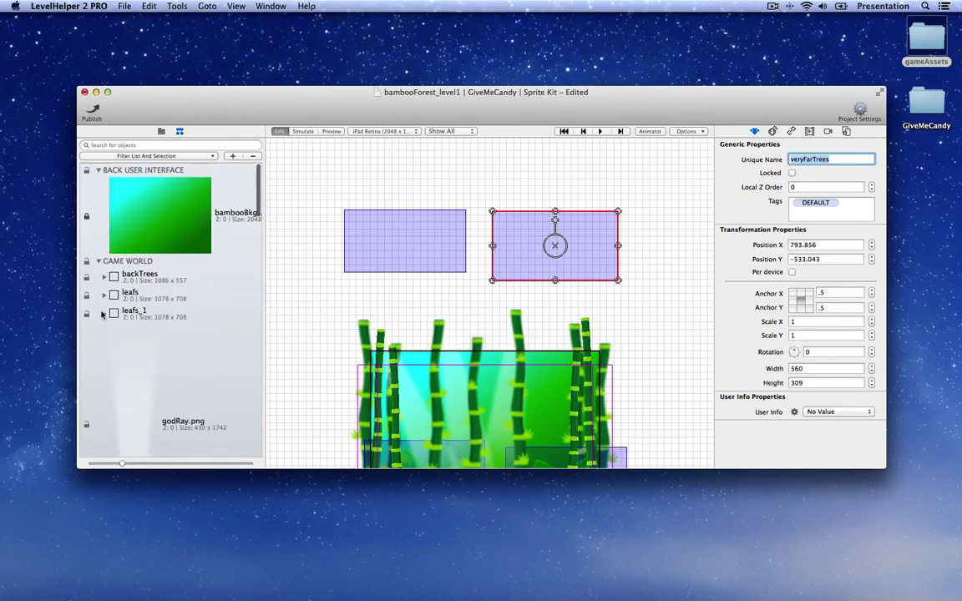
scroll(125, 309, "down", 5)
scroll(133, 284, "down", 6)
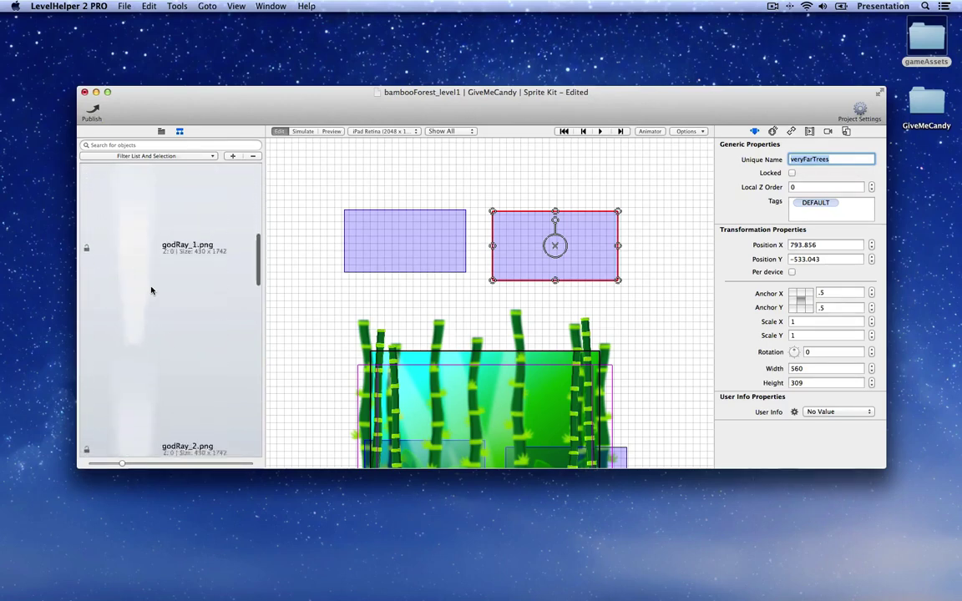
left_click(149, 321)
scroll(155, 351, "down", 3)
scroll(155, 356, "down", 2)
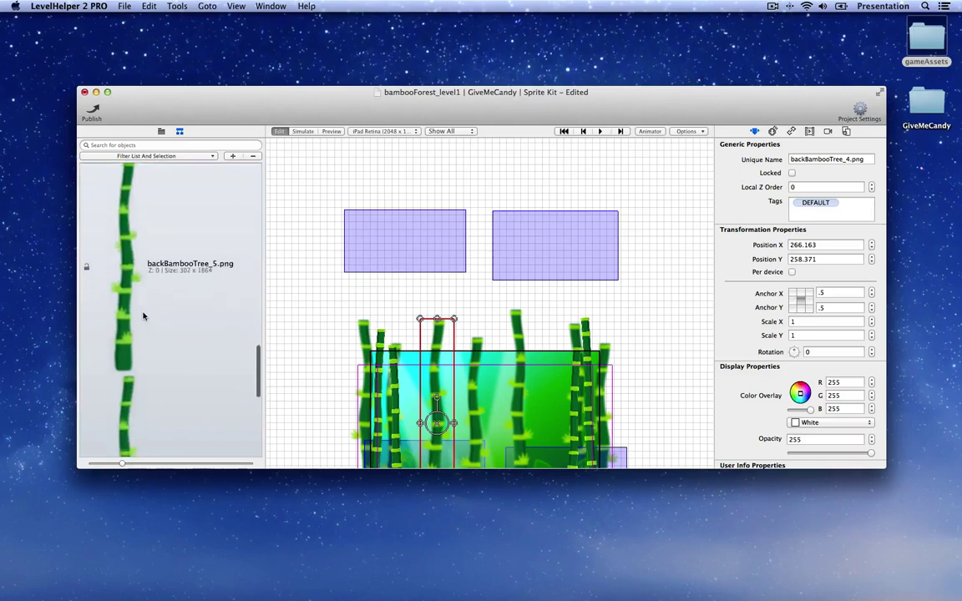
left_click(147, 351, "shift")
scroll(150, 387, "down", 2)
left_click(160, 305, "shift")
Move the three back bamboo trees into the veryFarTrees node.
scroll(160, 305, "up", 10)
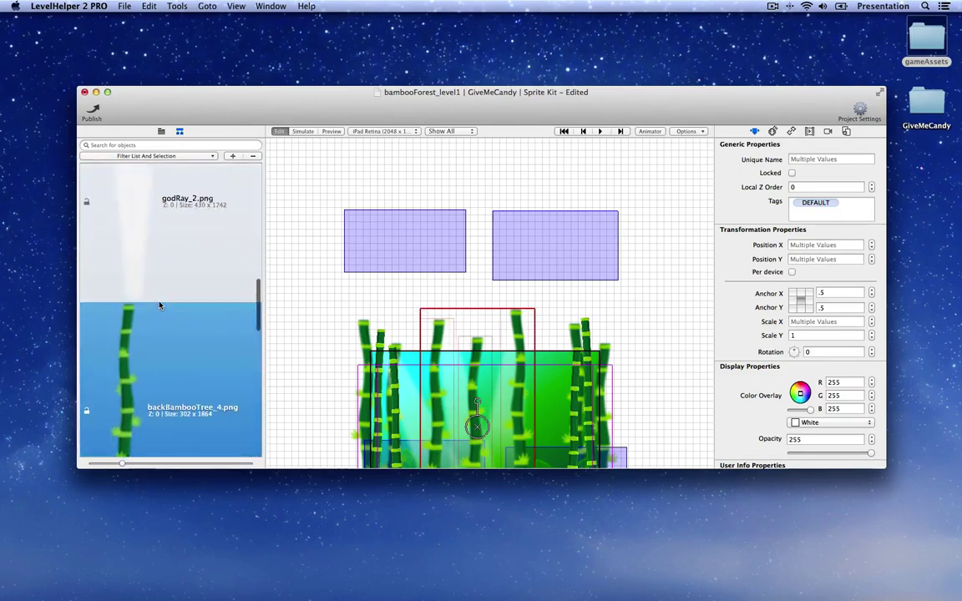
scroll(152, 431, "down", 2)
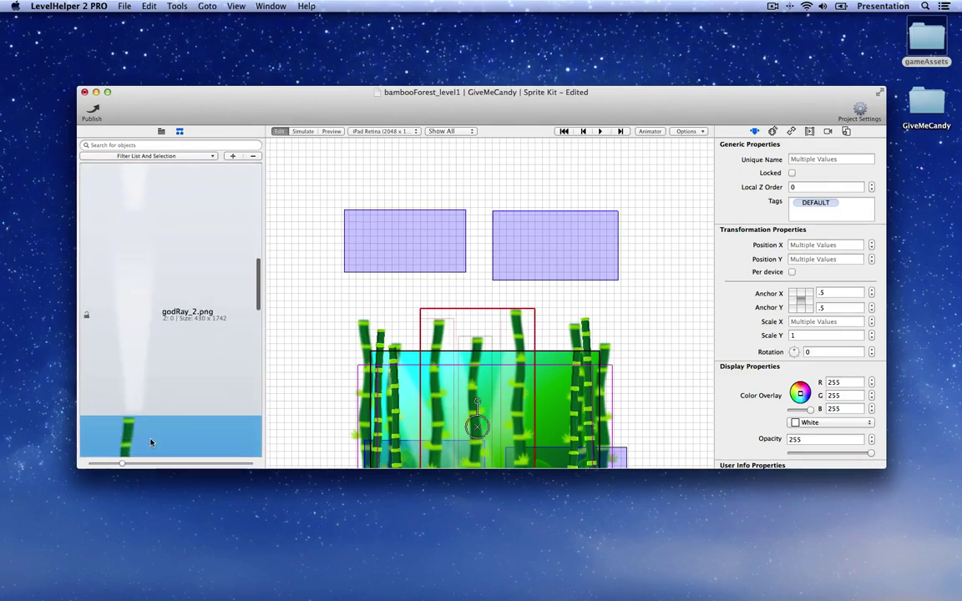
scroll(86, 315, "down", 1)
scroll(158, 332, "up", 1)
left_click_drag(115, 463, 88, 461)
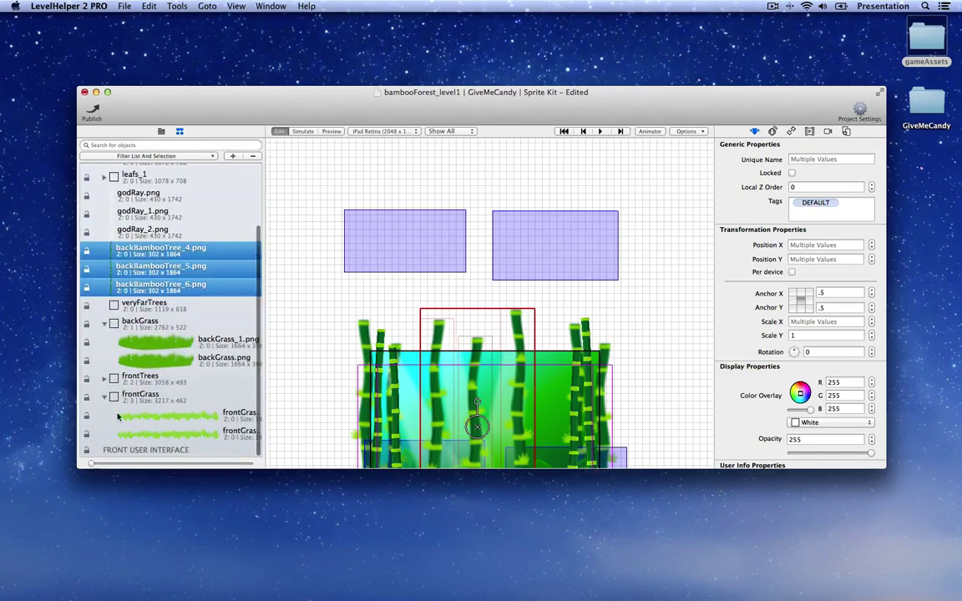
scroll(134, 368, "up", 4)
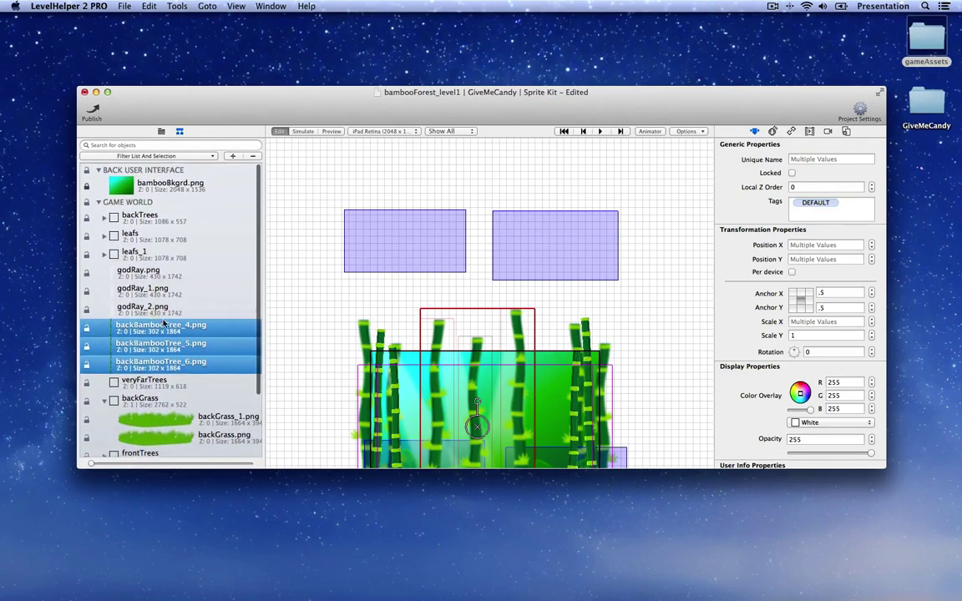
scroll(152, 335, "down", 4)
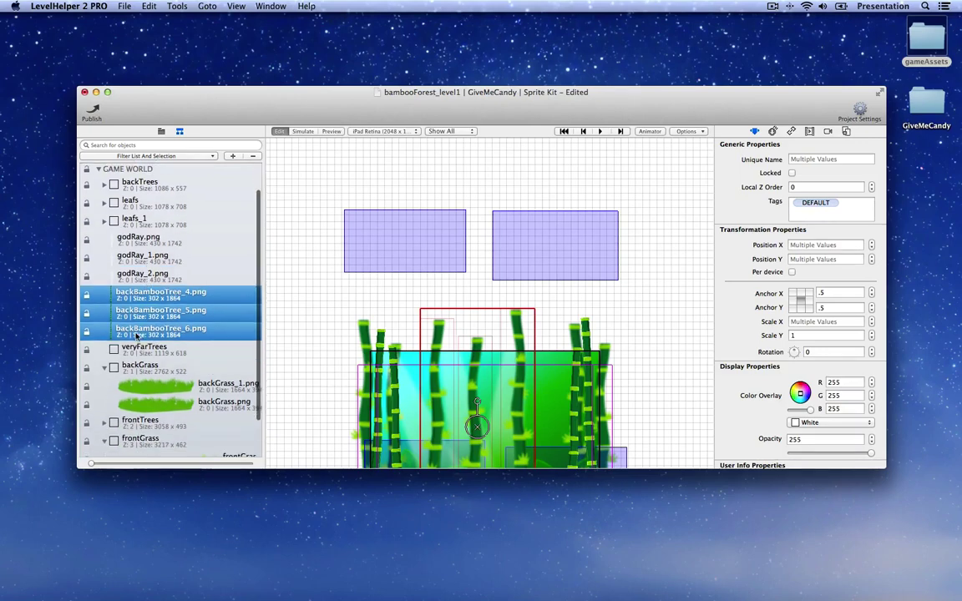
left_click_drag(136, 336, 132, 309)
Set the veryFarTrees node's Local Z Order to -1.
left_click(131, 309)
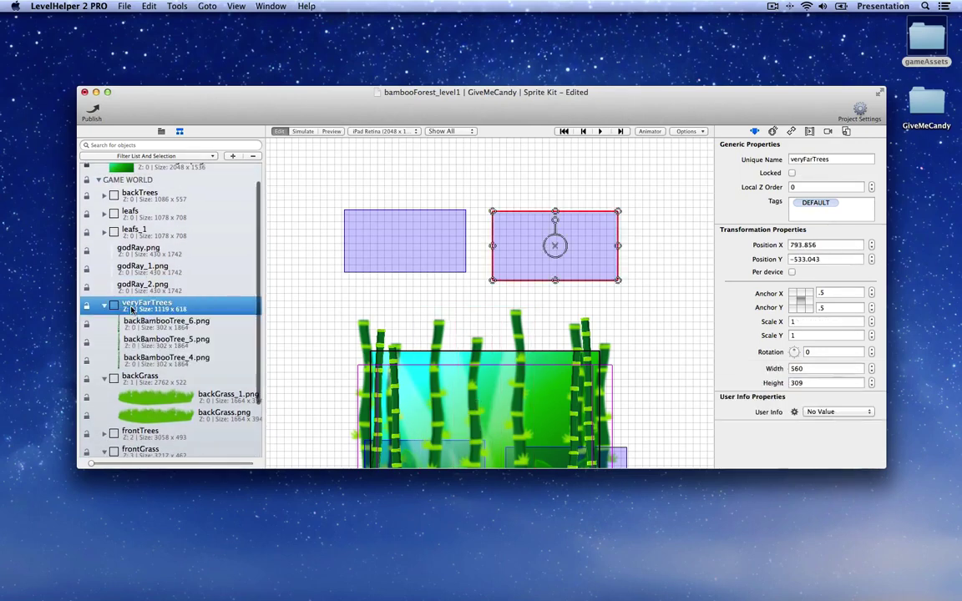
left_click(758, 187)
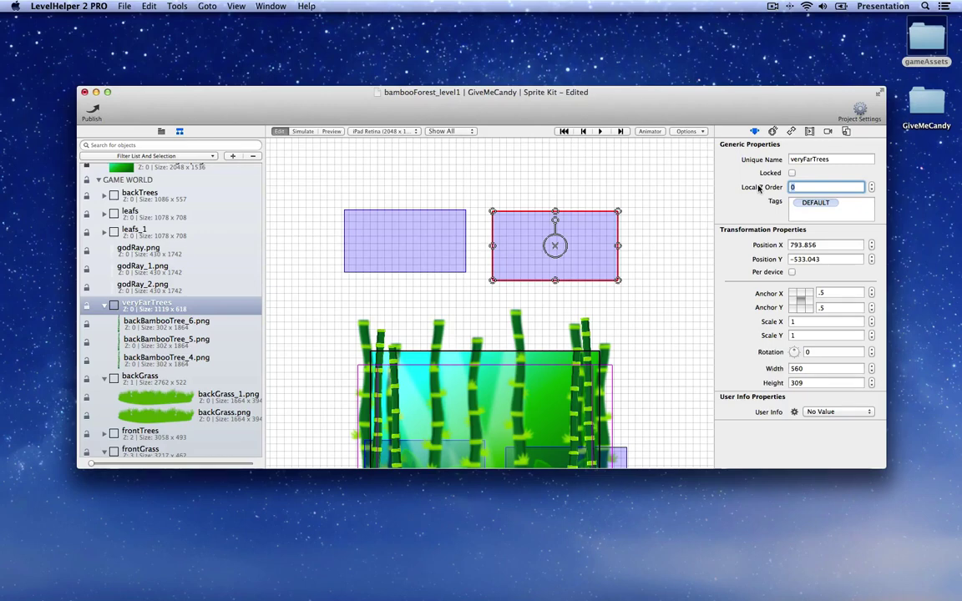
key("Return")
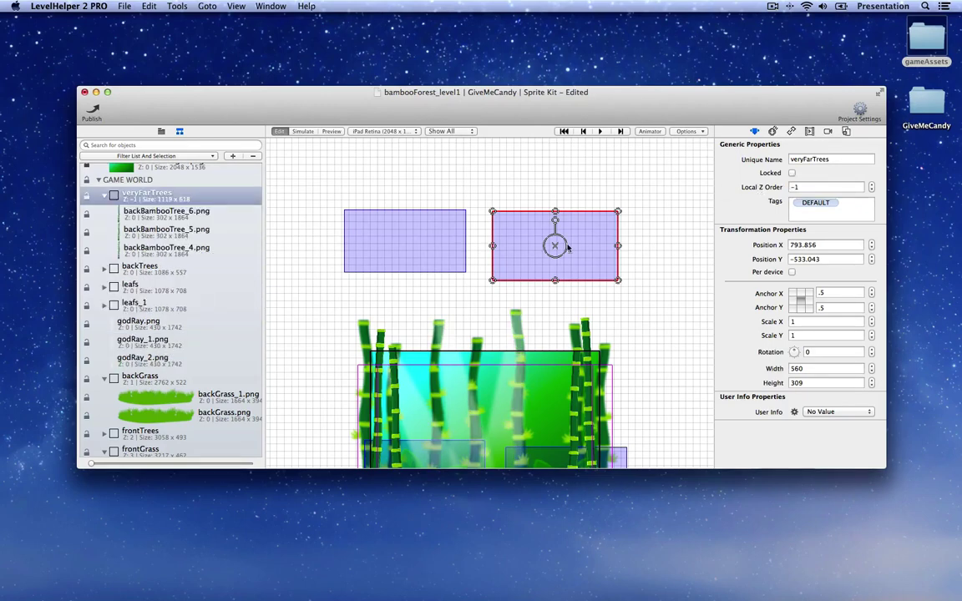
scroll(534, 276, "down", 3)
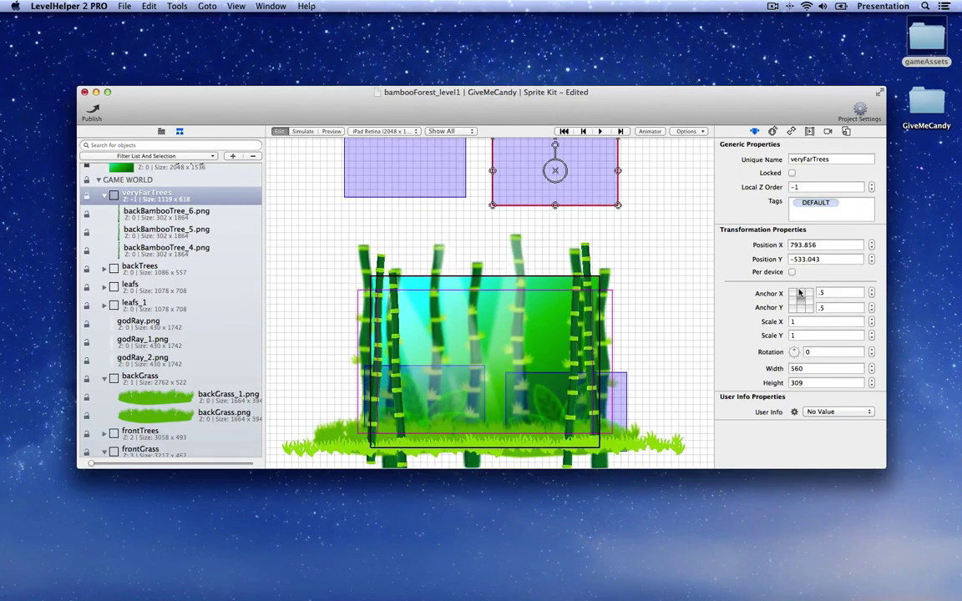
Set the three veryFarTrees bamboo sprites' opacity to 110.
left_click(158, 214)
left_click(167, 248, "shift")
scroll(832, 438, "down", 1)
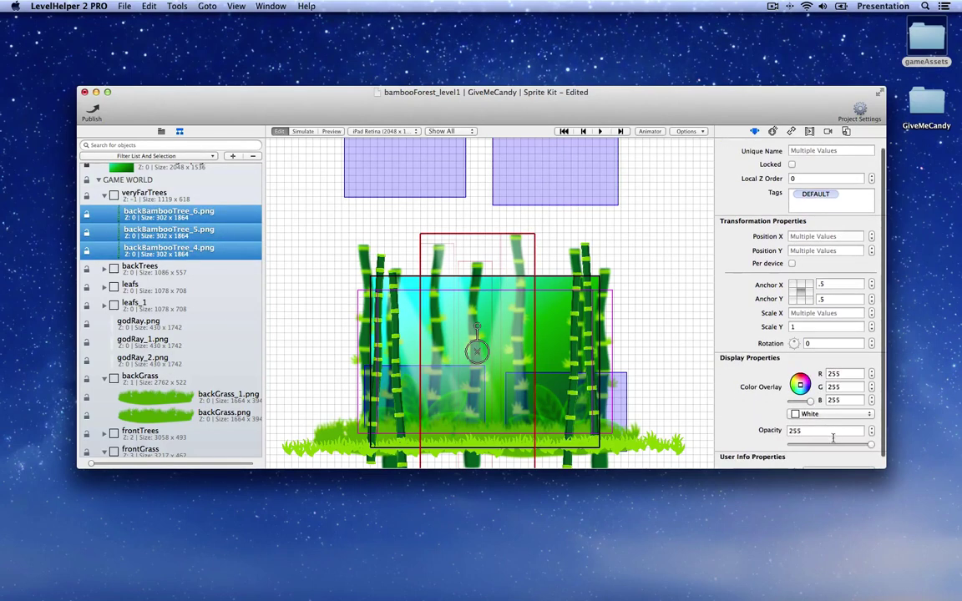
left_click_drag(831, 447, 826, 446)
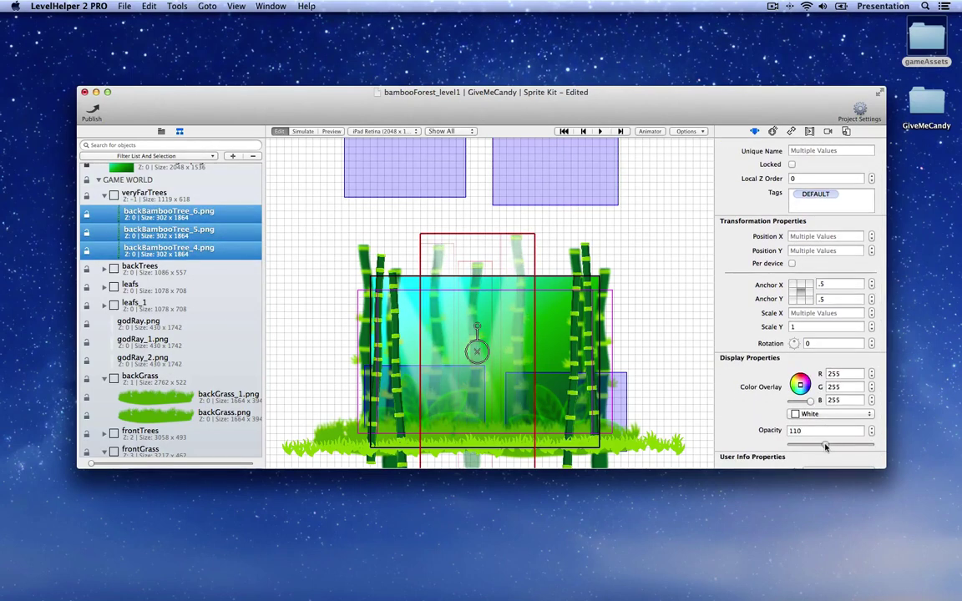
Save the level, preview the rendered scene, and return to editing.
left_click(661, 288)
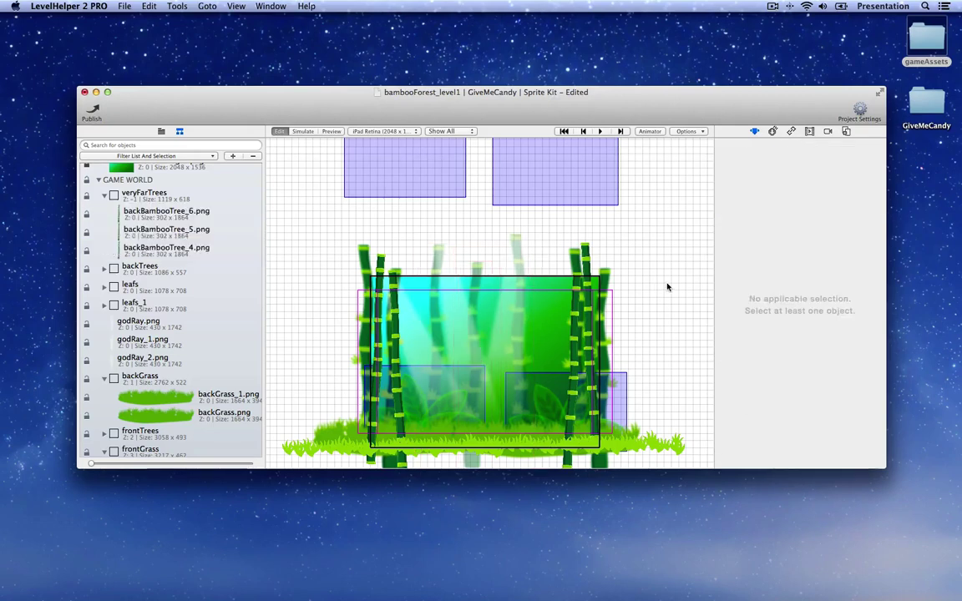
key("super+s")
left_click(330, 131)
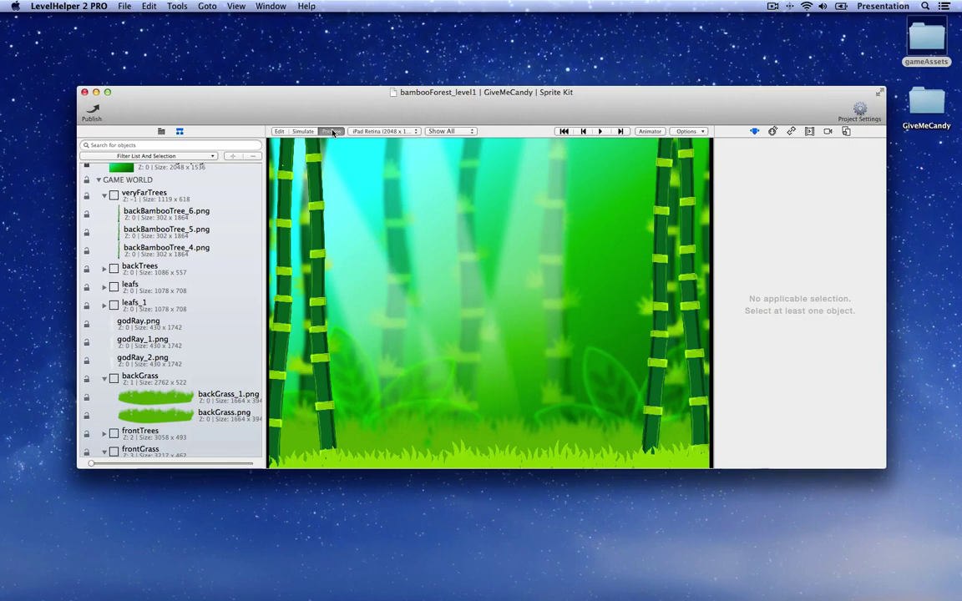
left_click(279, 132)
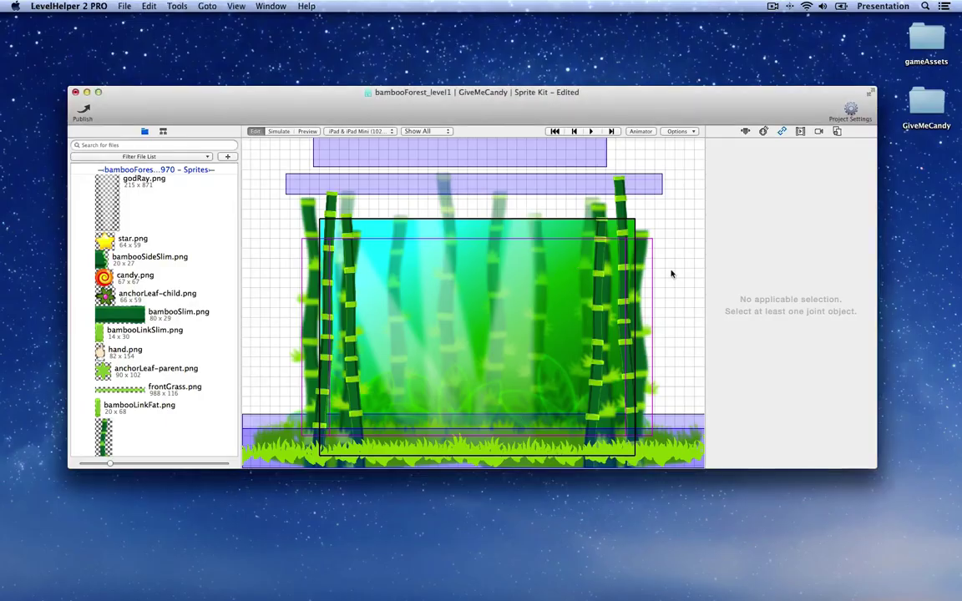
scroll(462, 278, "down", 3)
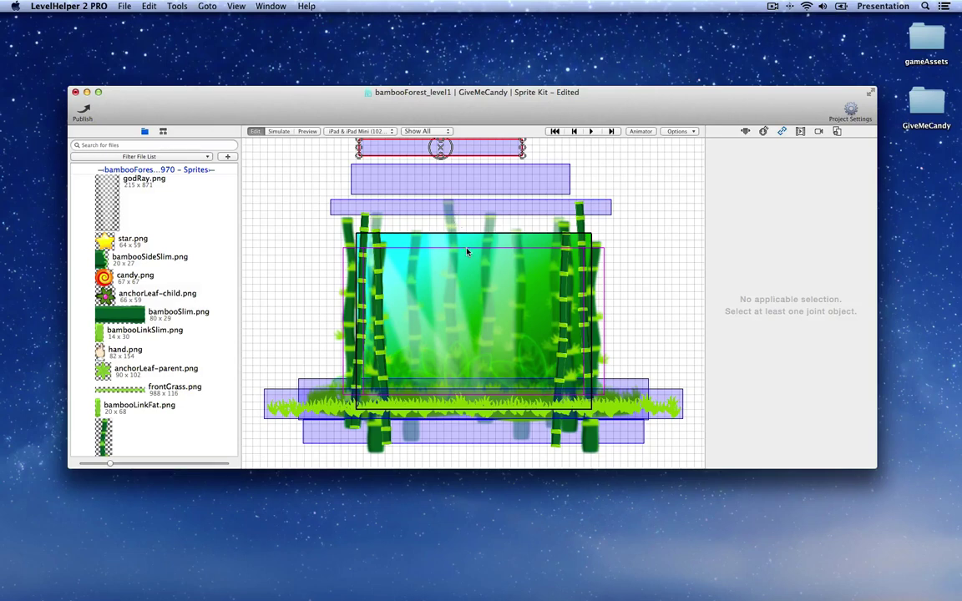
left_click(278, 204)
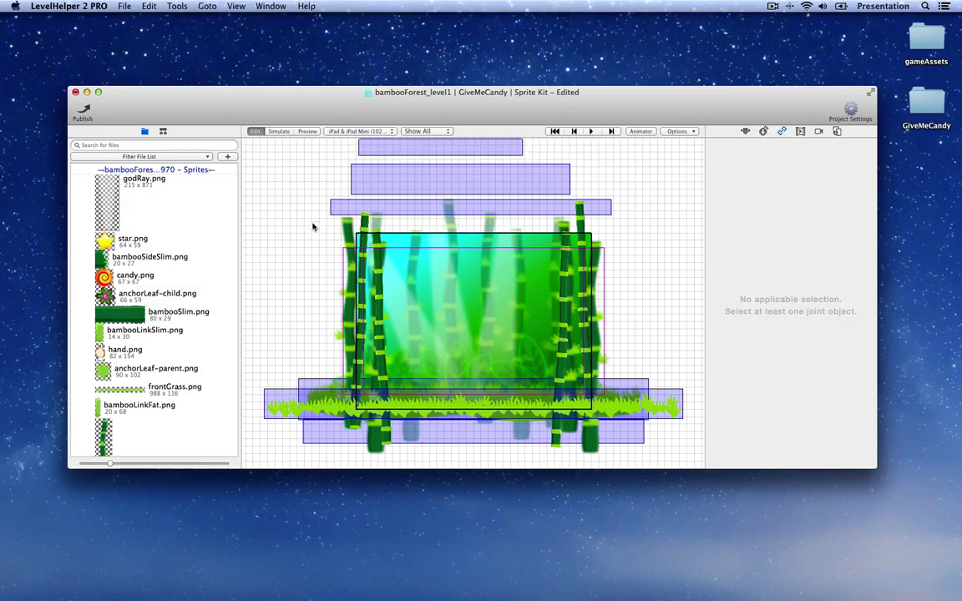
left_click(162, 132)
left_click(127, 238)
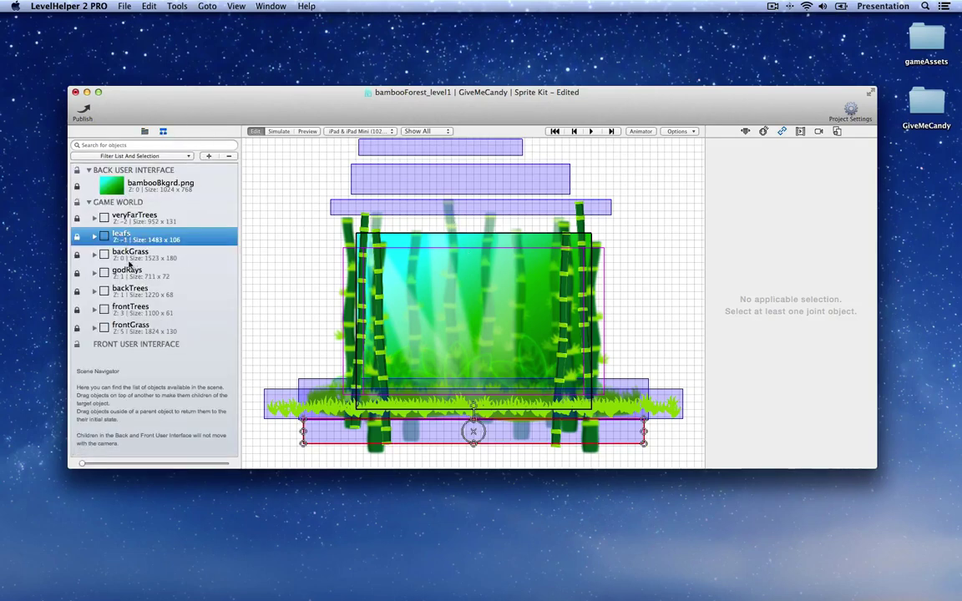
left_click(148, 275)
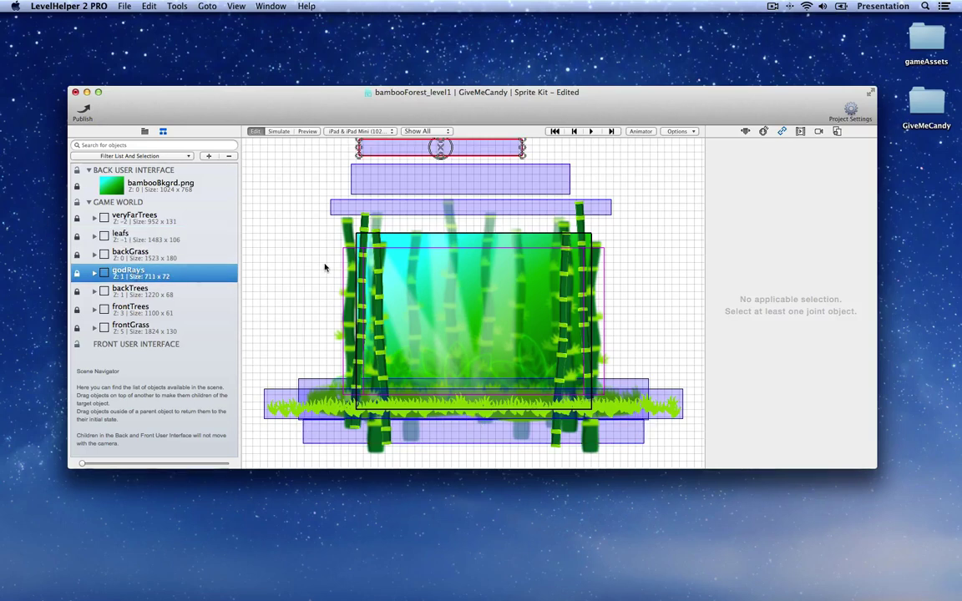
left_click(307, 131)
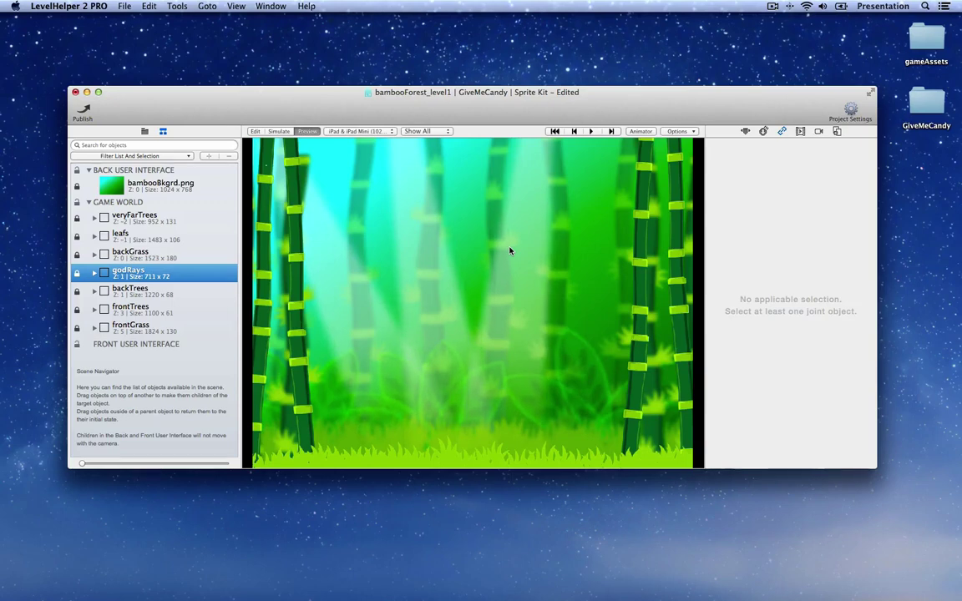
left_click(260, 132)
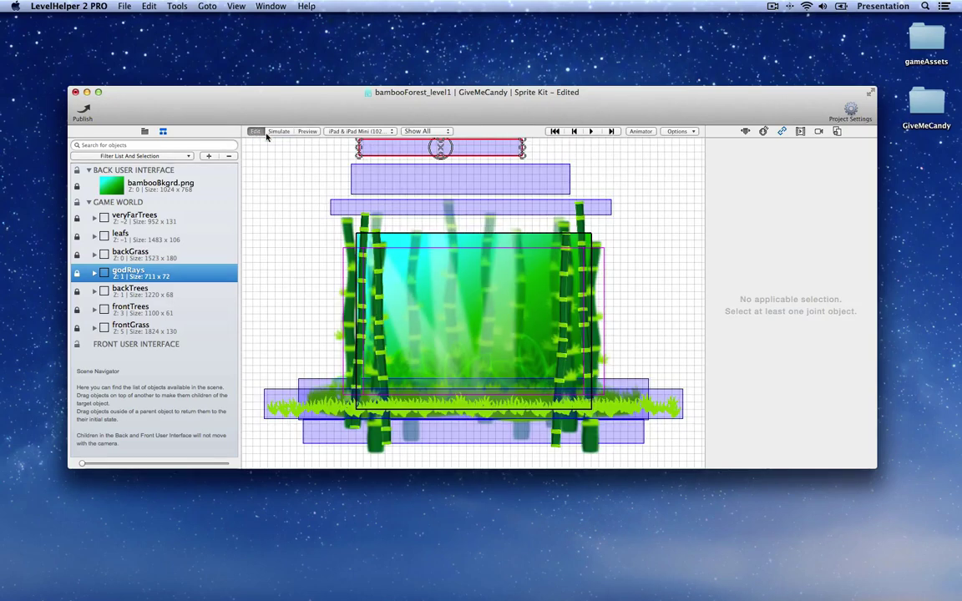
left_click(144, 131)
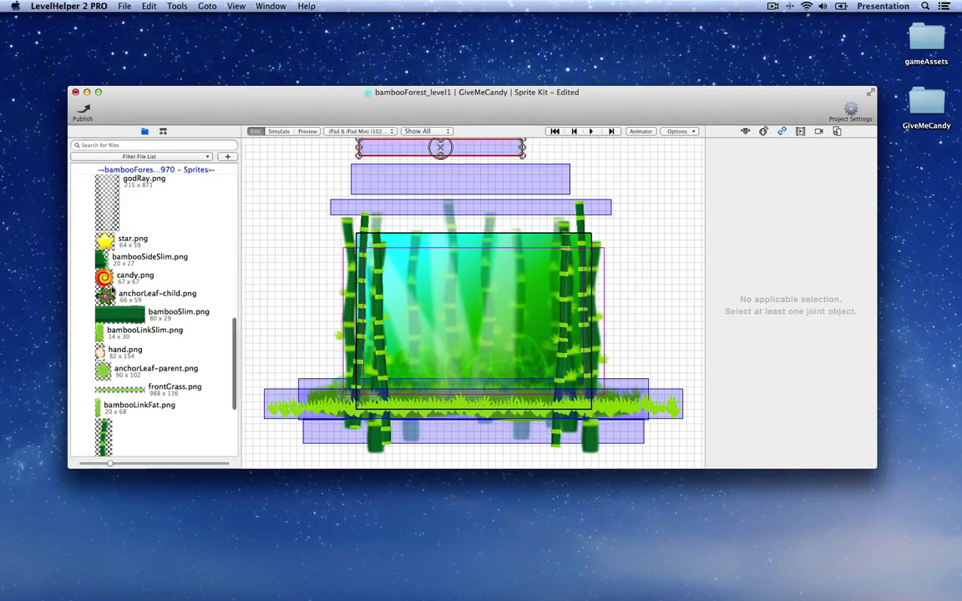
Place candy.png in the middle of the level with star.png below it.
left_click(103, 280)
left_click_drag(102, 281, 466, 300)
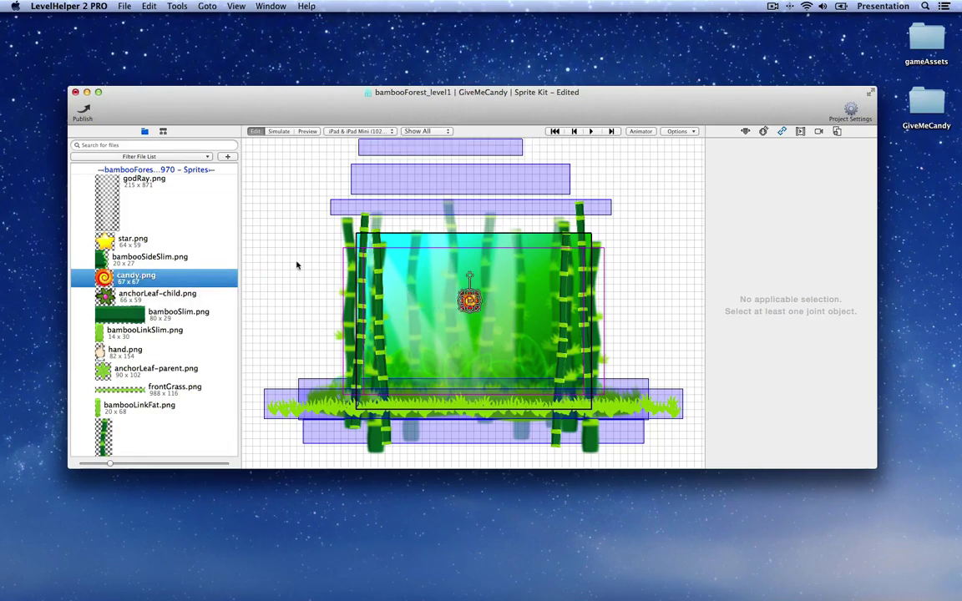
left_click(128, 242)
left_click_drag(128, 242, 472, 334)
Place the anchorLeaf-child and anchorLeaf-parent sprites in the level.
left_click(119, 299)
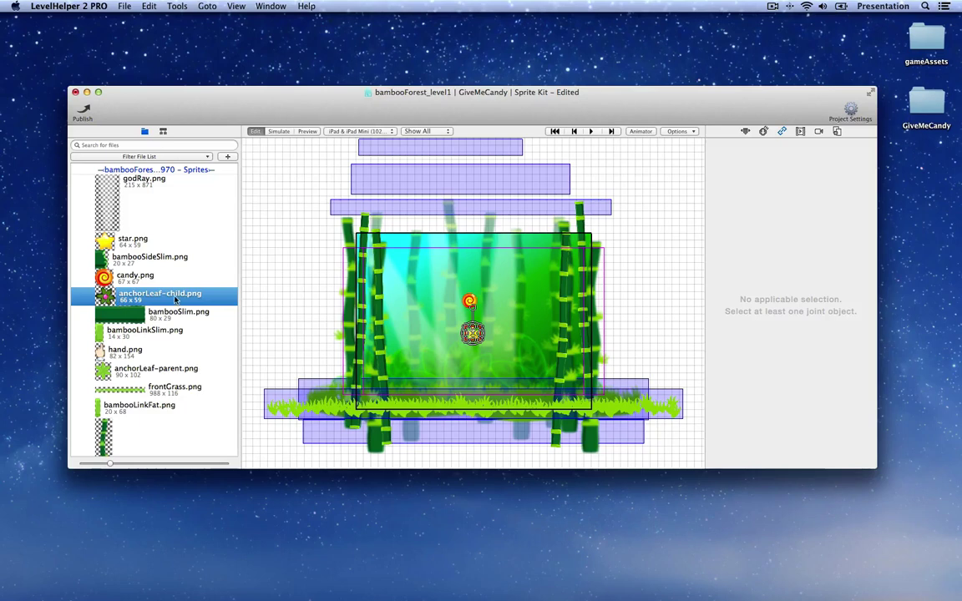
left_click_drag(175, 303, 418, 285)
left_click(100, 375)
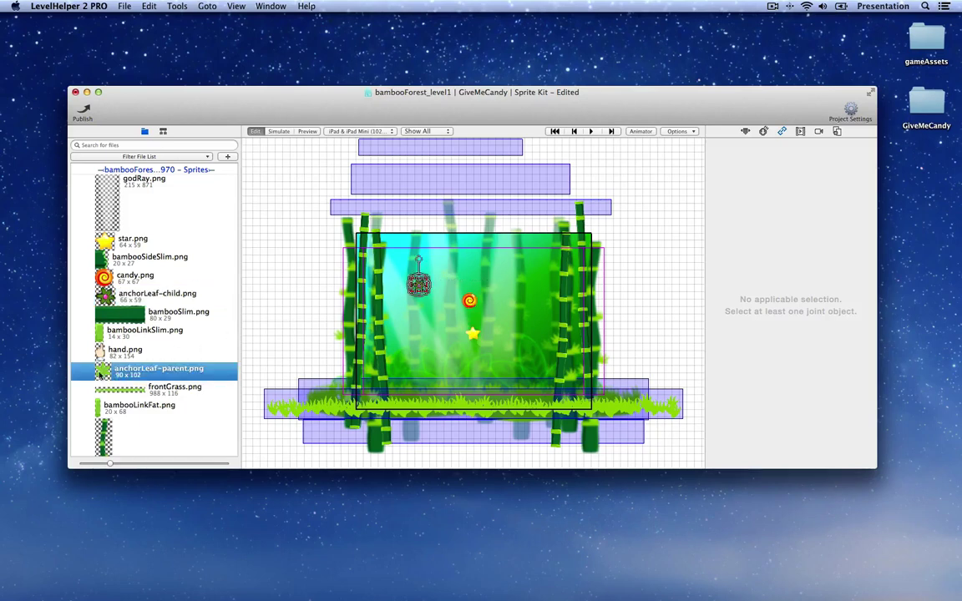
left_click_drag(100, 376, 415, 310)
Nest anchorLeaf-child under anchorLeaf-parent and line it up over the parent leaf.
left_click(163, 131)
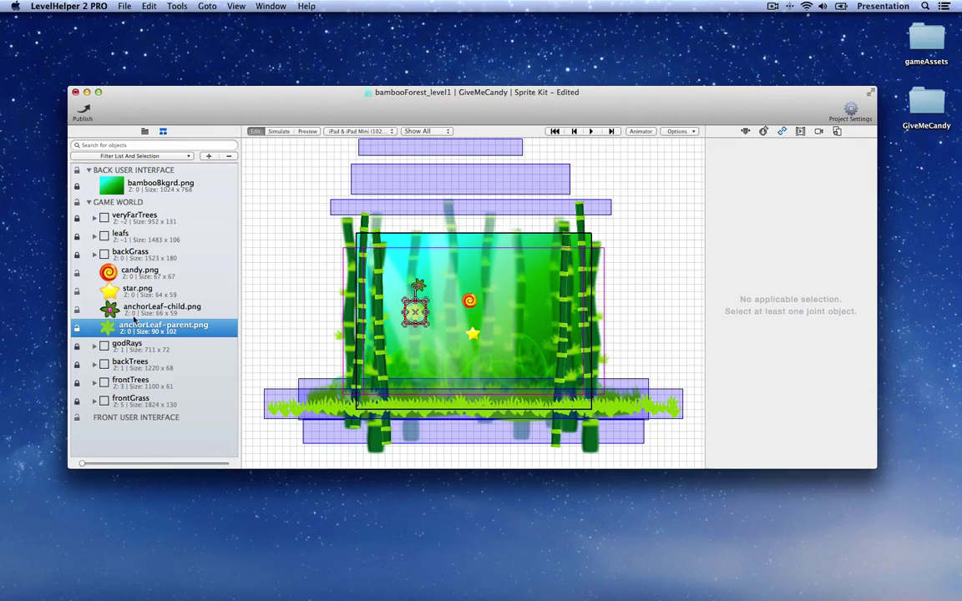
left_click(119, 314)
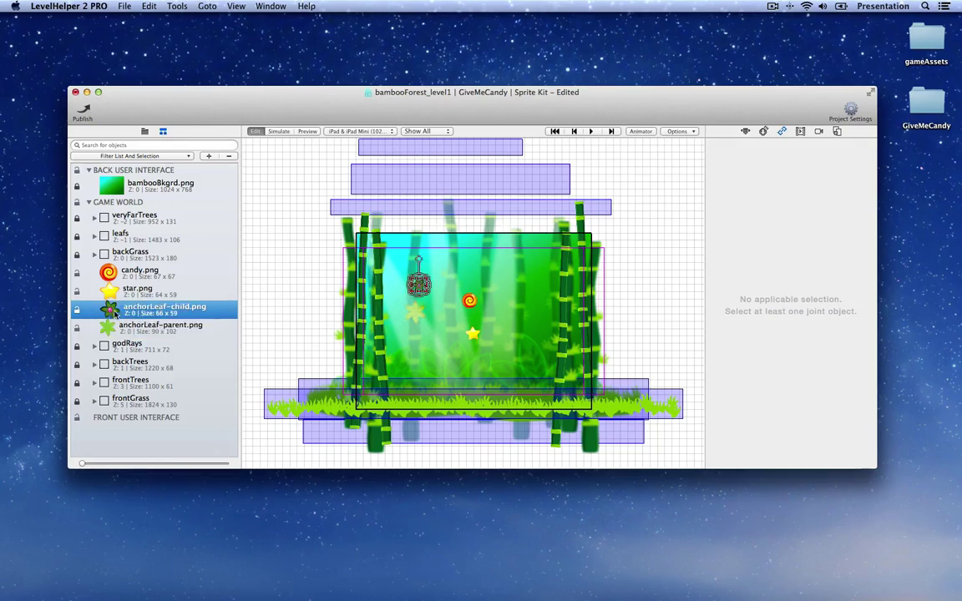
left_click_drag(114, 310, 113, 325)
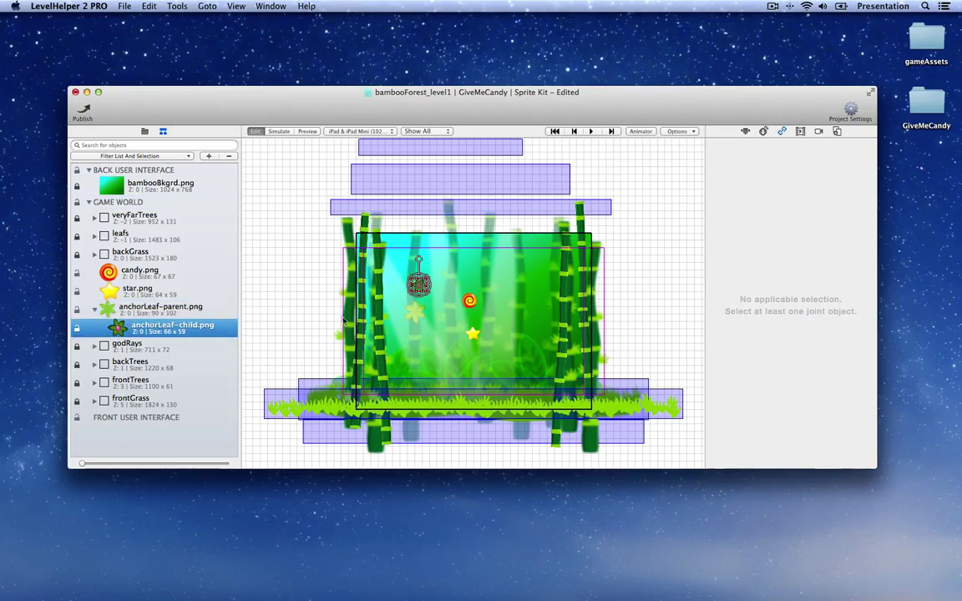
scroll(427, 265, "up", 5)
left_click_drag(413, 273, 429, 178)
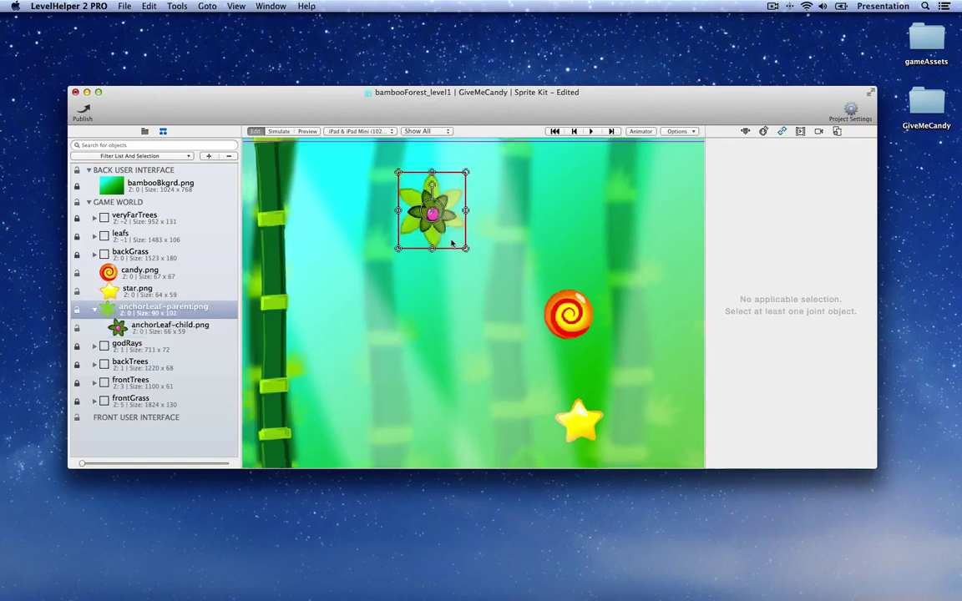
Move the anchor leaf to just above the candy.
scroll(457, 243, "down", 5)
scroll(456, 249, "right", 3)
left_click_drag(399, 217, 470, 209)
scroll(471, 209, "up", 4)
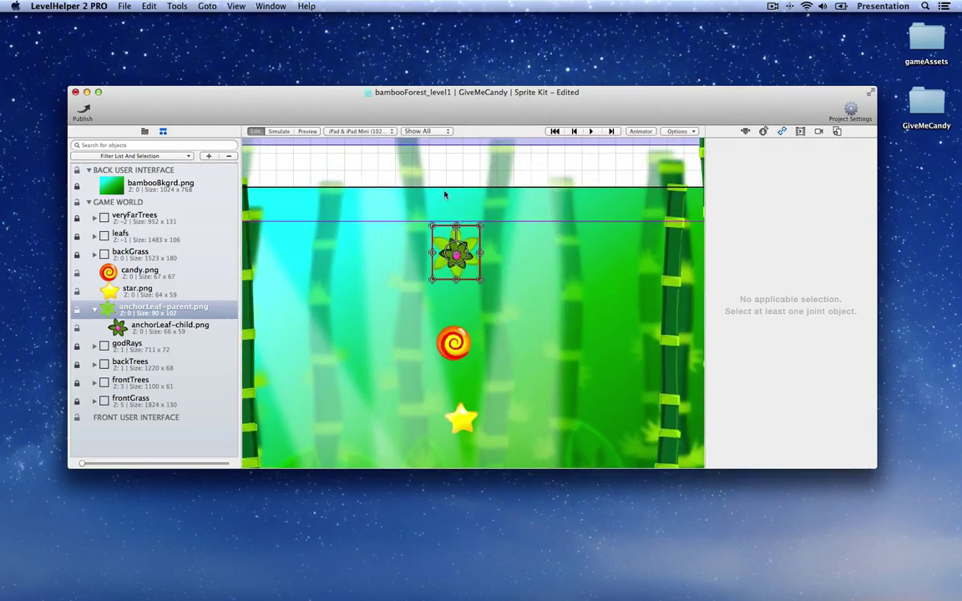
scroll(470, 224, "left", 5)
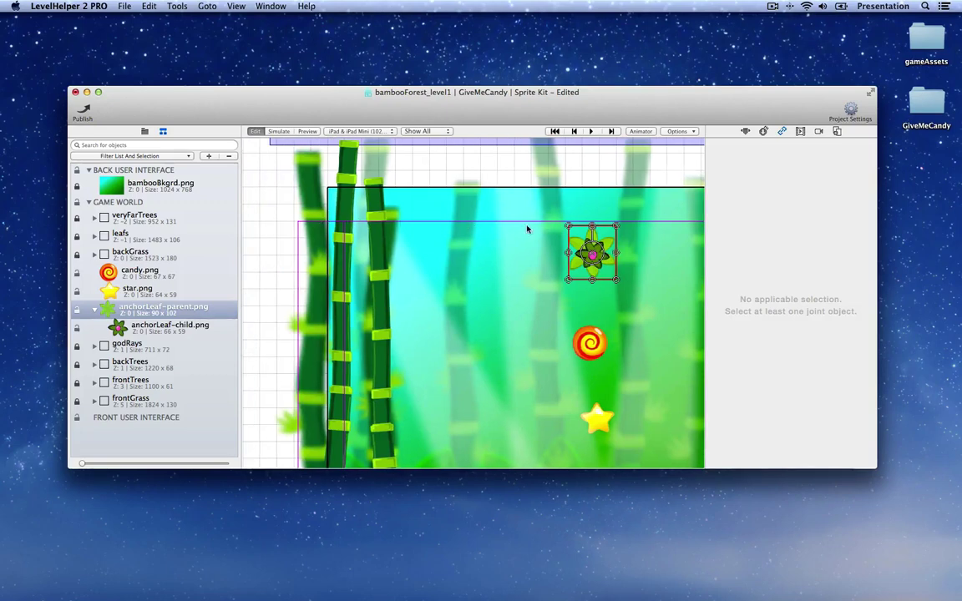
scroll(526, 226, "right", 5)
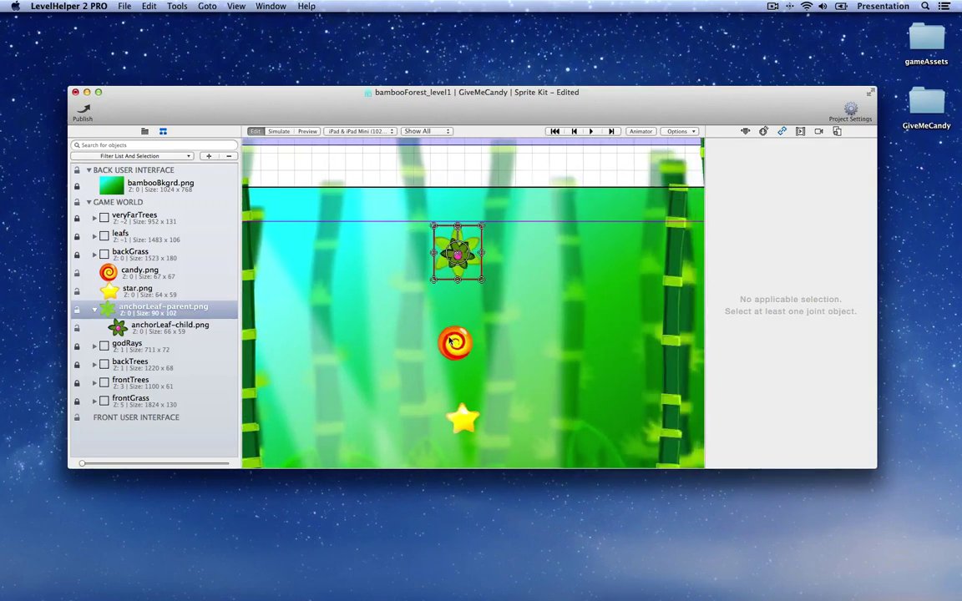
Give anchorLeaf-parent a Static physics body with a Circle shape.
left_click(134, 310)
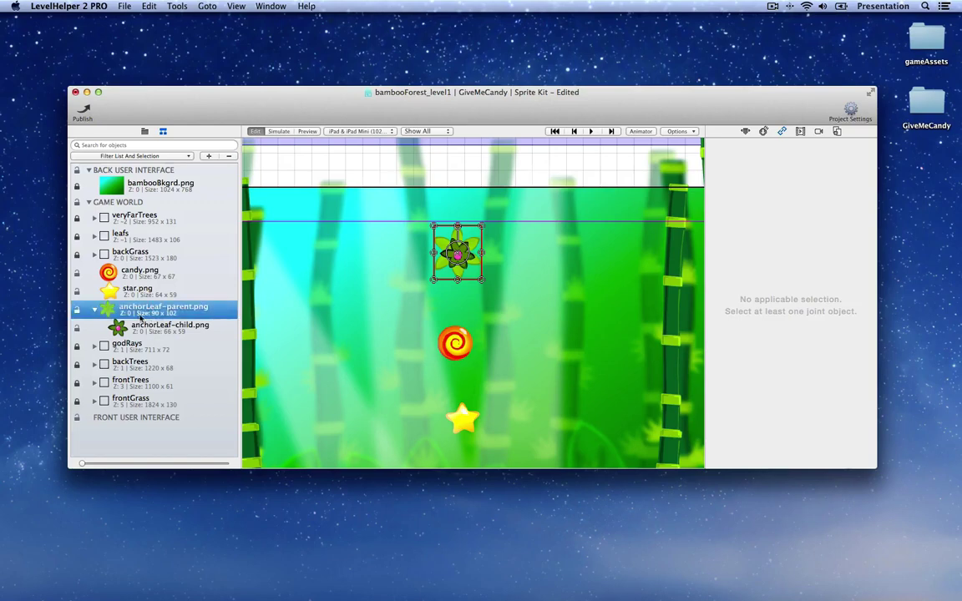
left_click(764, 132)
left_click(822, 161)
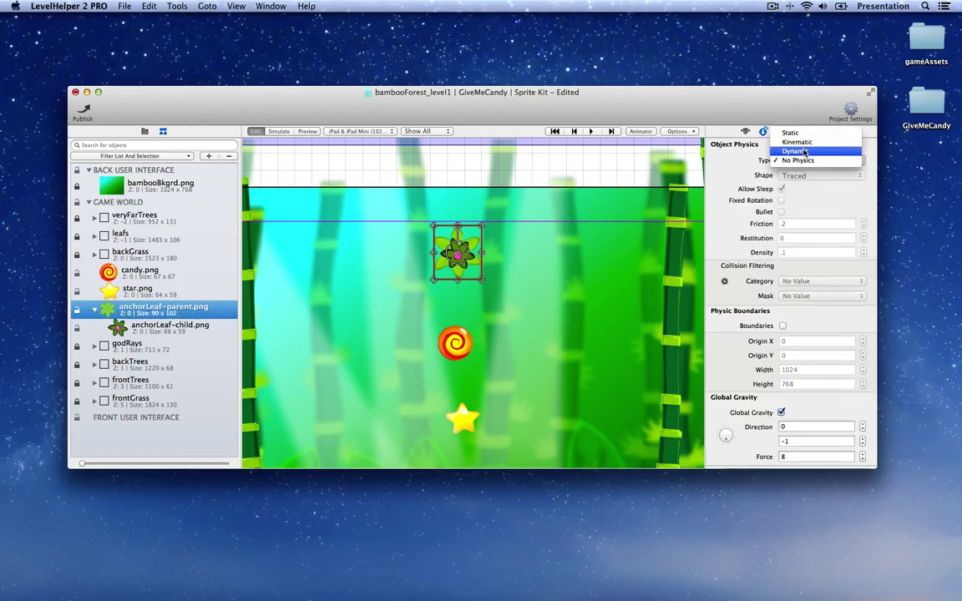
left_click(801, 128)
left_click(822, 175)
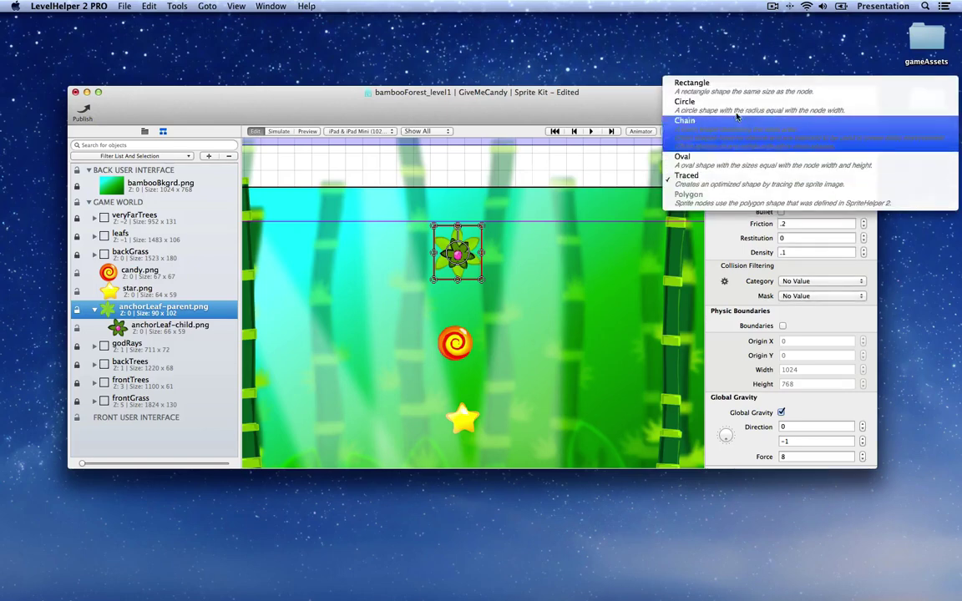
left_click(693, 101)
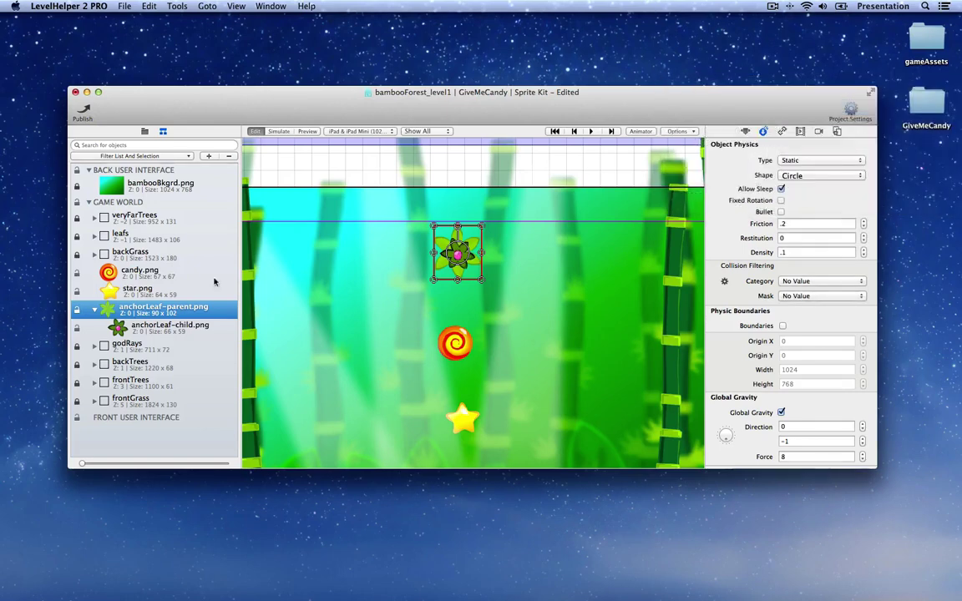
Give the candy a Dynamic physics body with a Circle shape.
left_click(113, 271)
left_click(808, 162)
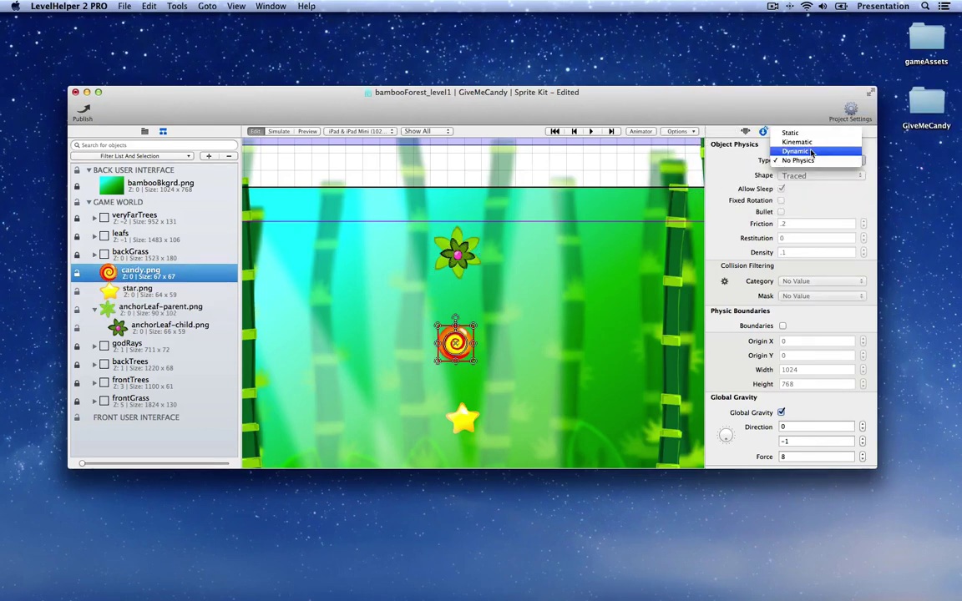
left_click(826, 155)
left_click(821, 175)
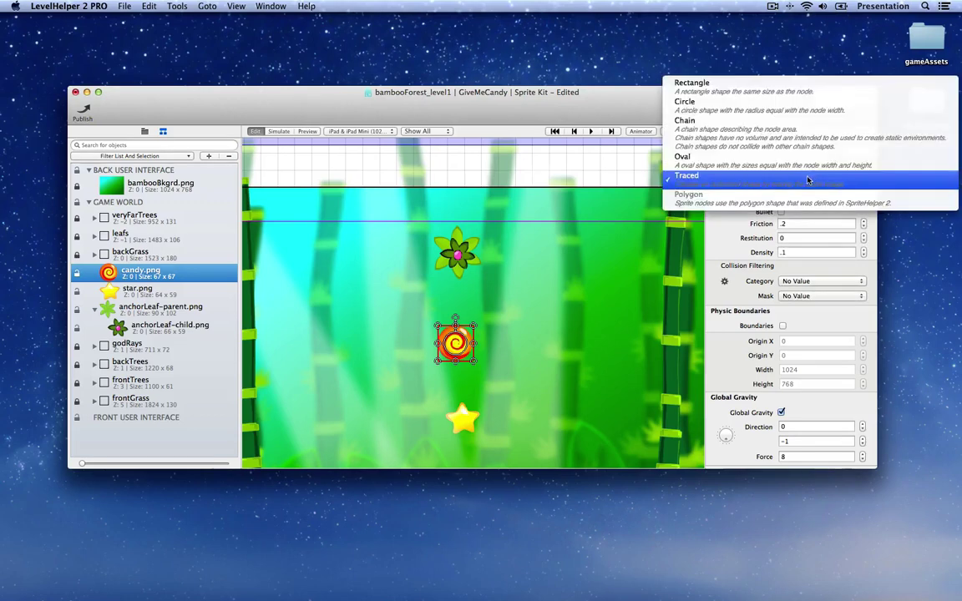
left_click(709, 104)
Make the star a Static physics body and save the level.
left_click(458, 425)
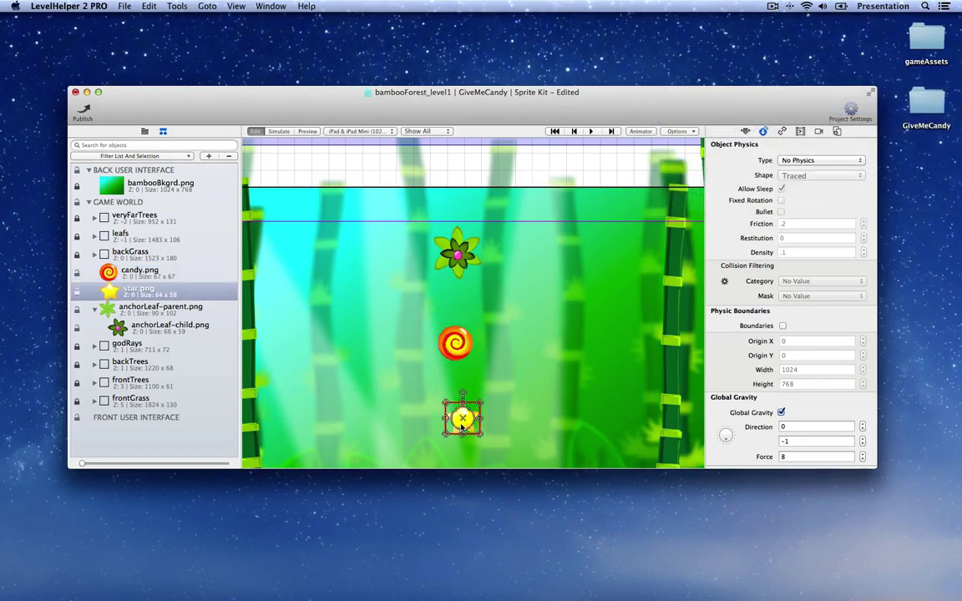
left_click(821, 162)
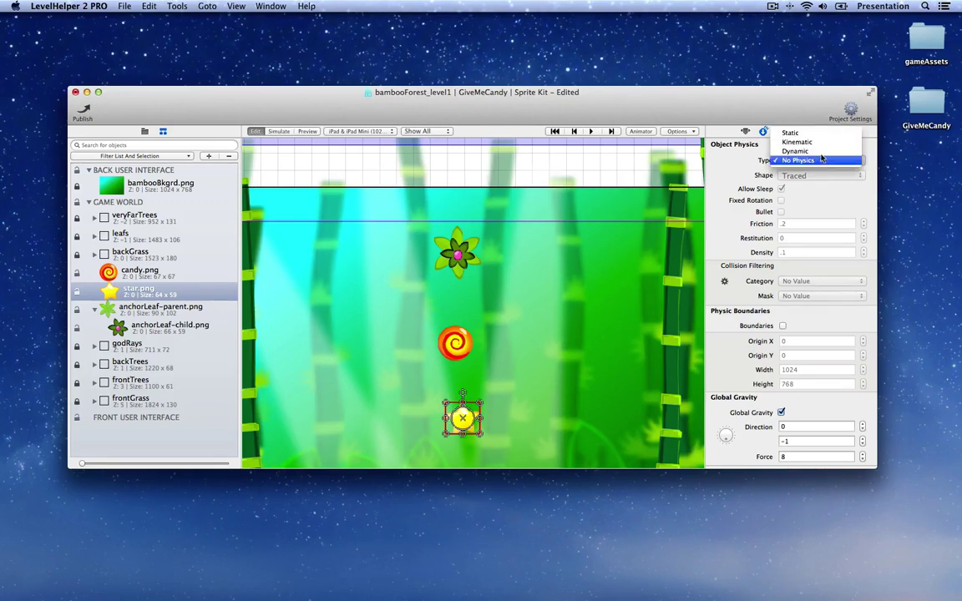
left_click(800, 133)
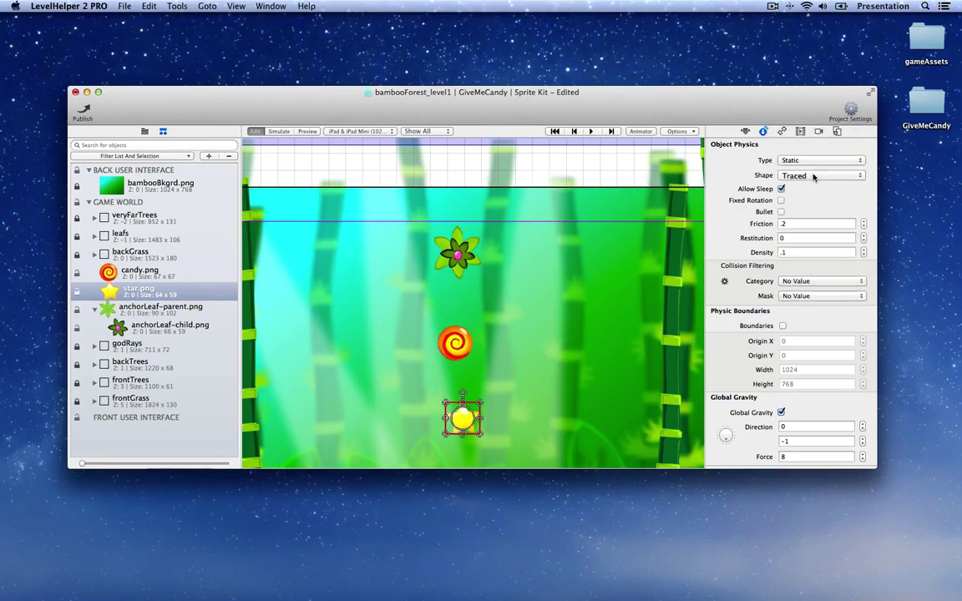
scroll(480, 312, "down", 3)
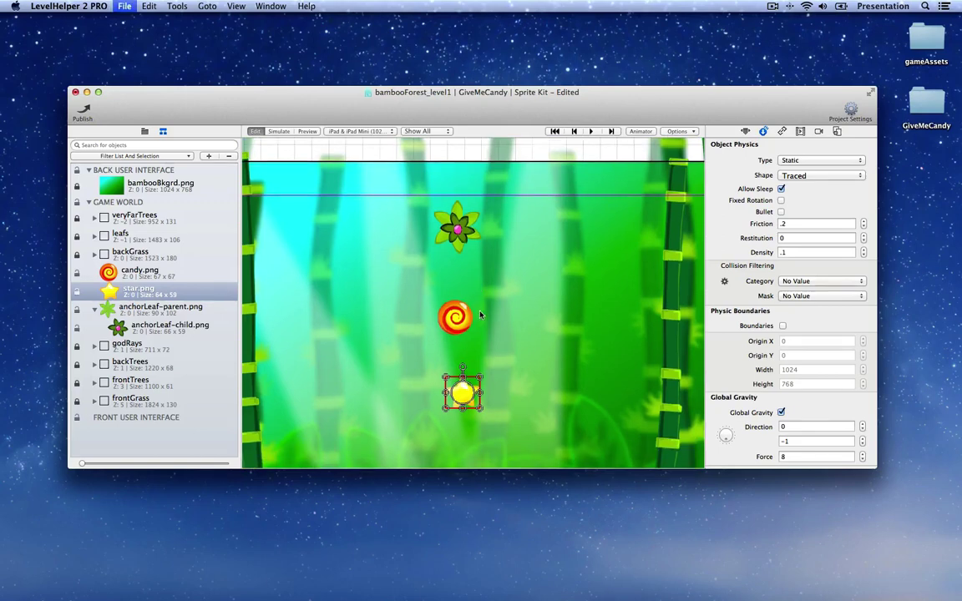
key("super+s")
left_click(278, 131)
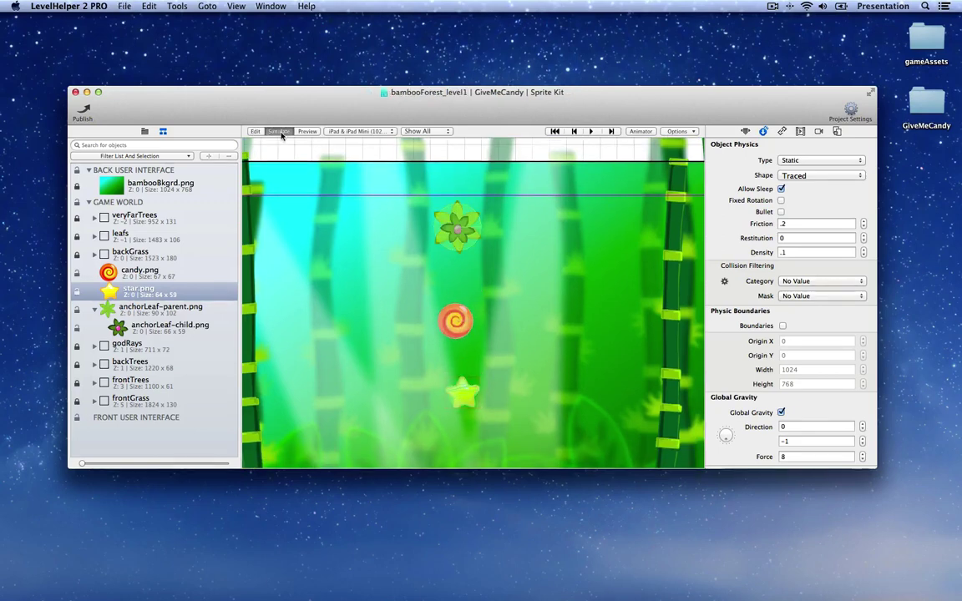
left_click_drag(445, 375, 489, 345)
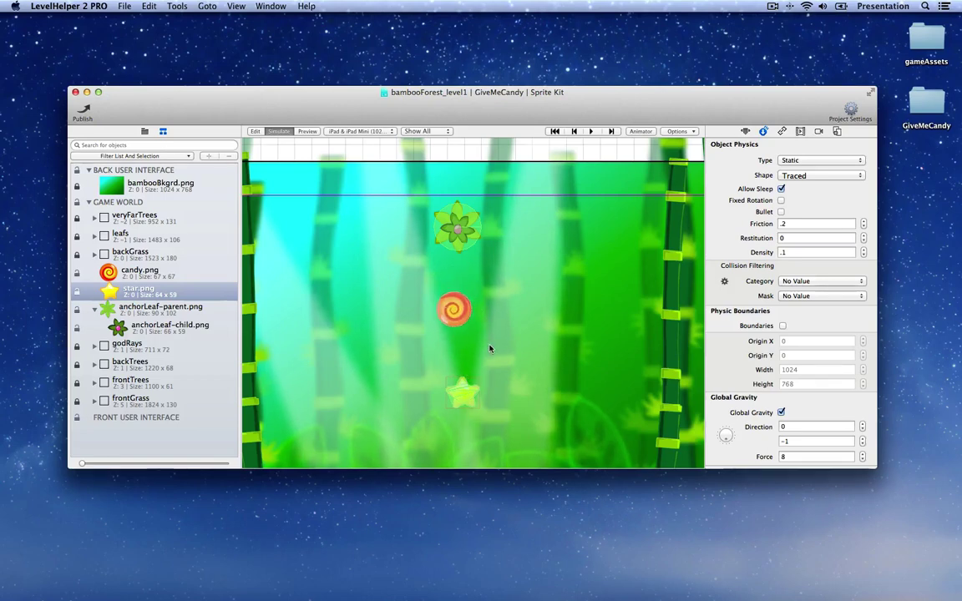
left_click(255, 131)
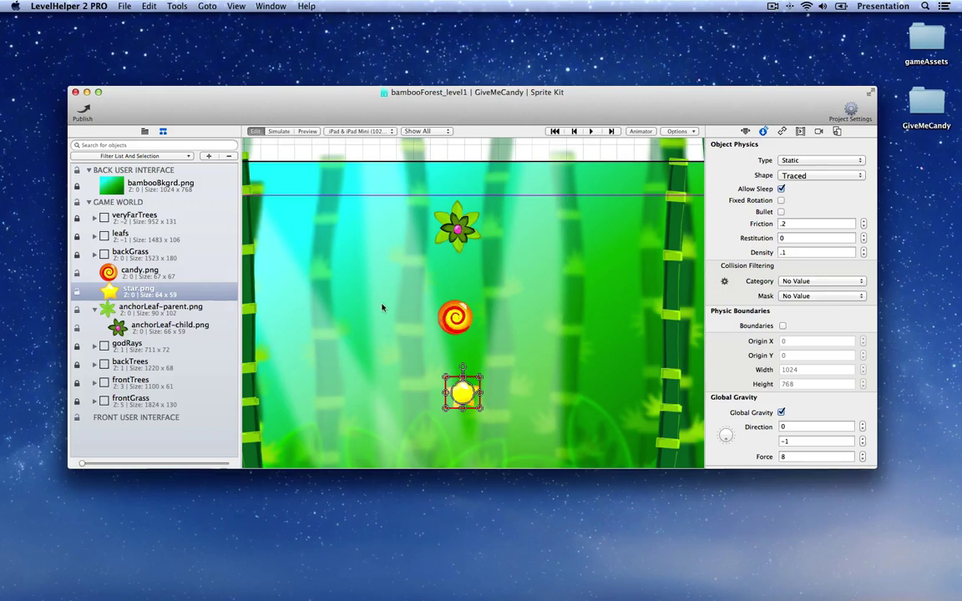
Add a rope joint with Node A set to anchorLeaf-parent.png and Node B to candy.png.
left_click(208, 157)
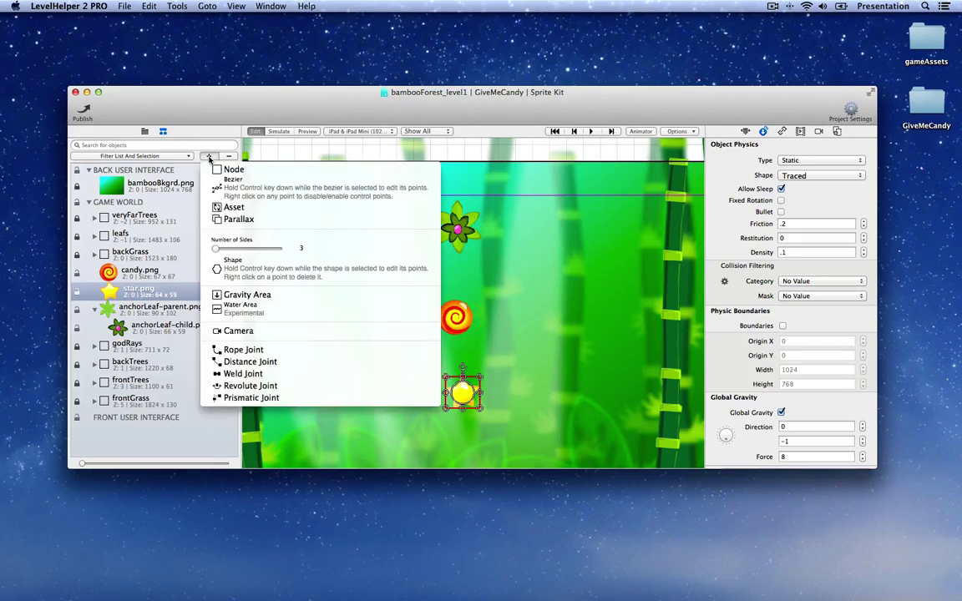
left_click(282, 352)
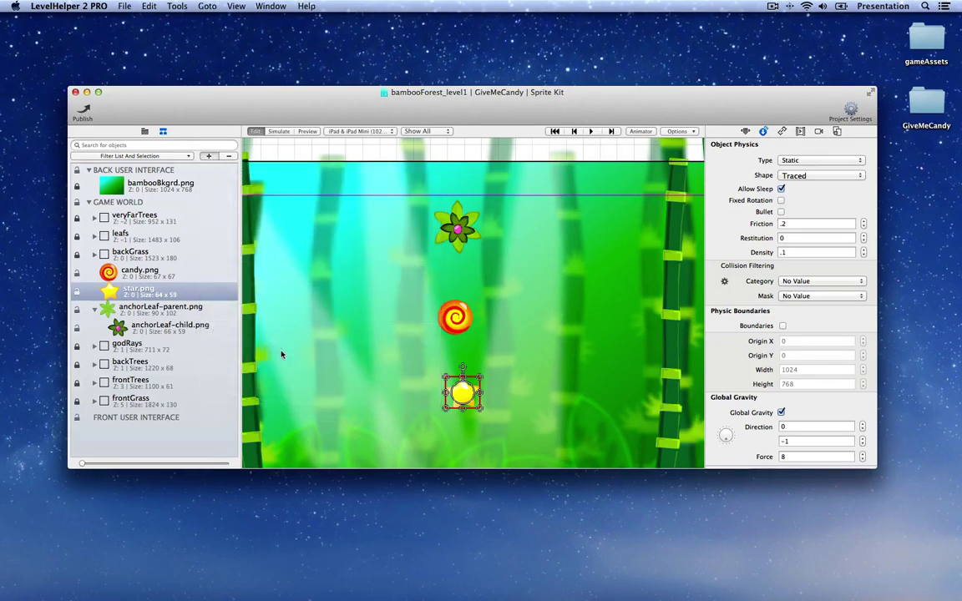
left_click(781, 131)
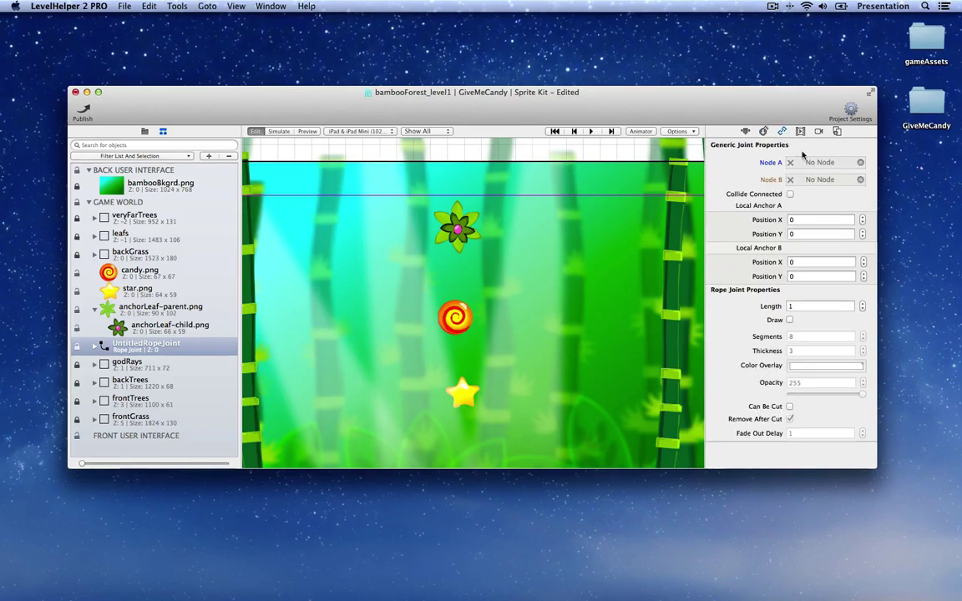
left_click_drag(860, 162, 458, 225)
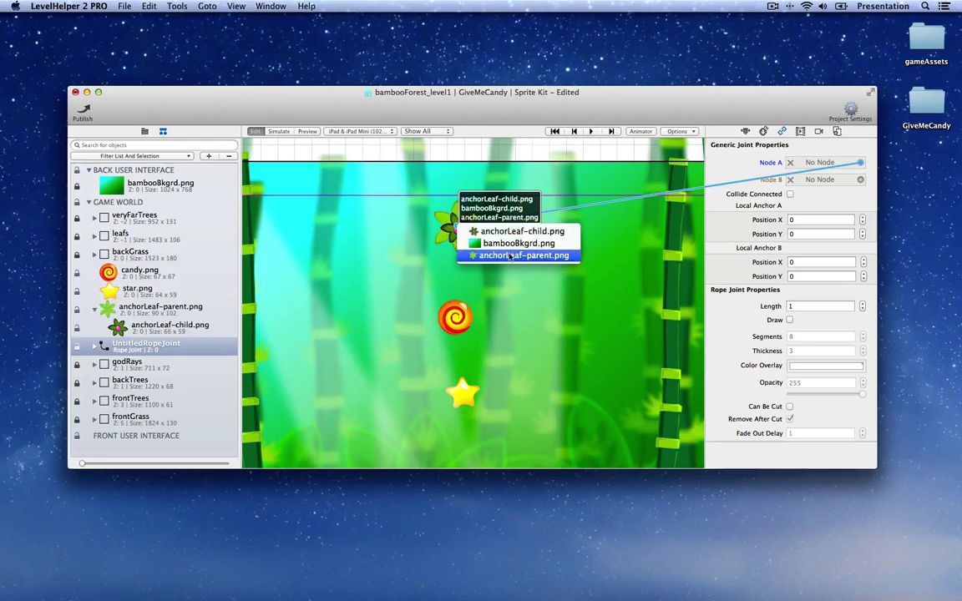
left_click(558, 256)
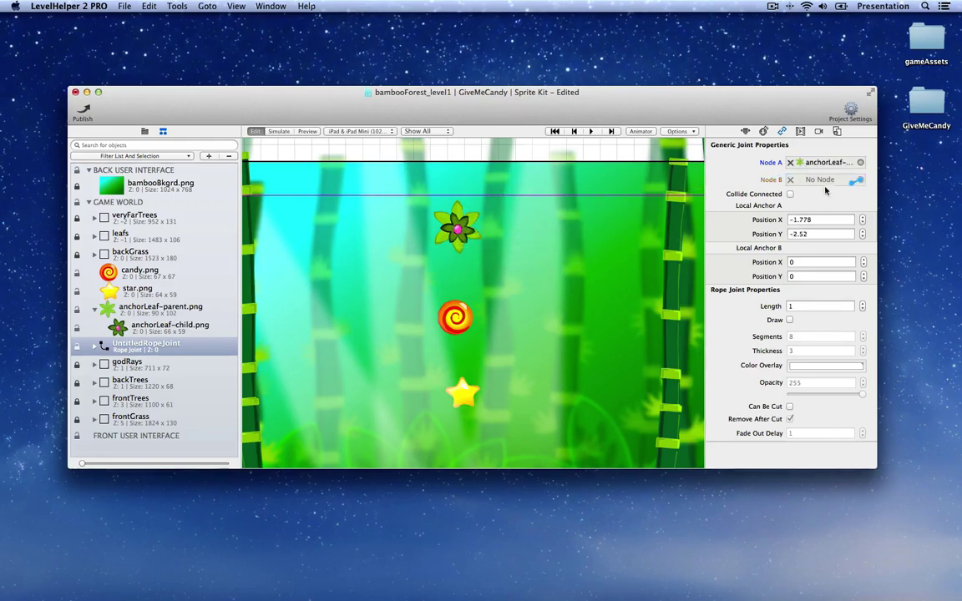
left_click_drag(857, 180, 477, 318)
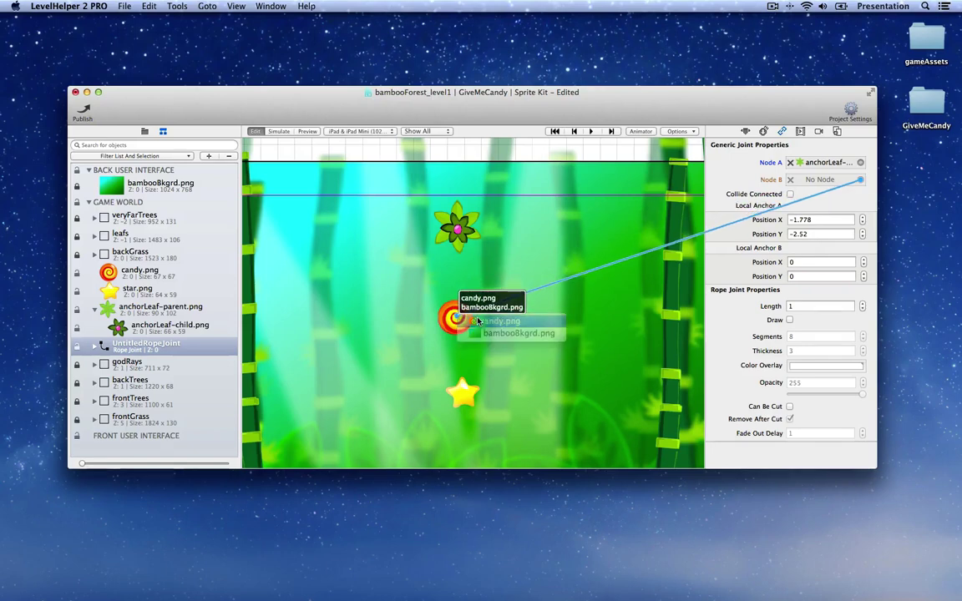
left_click(479, 321)
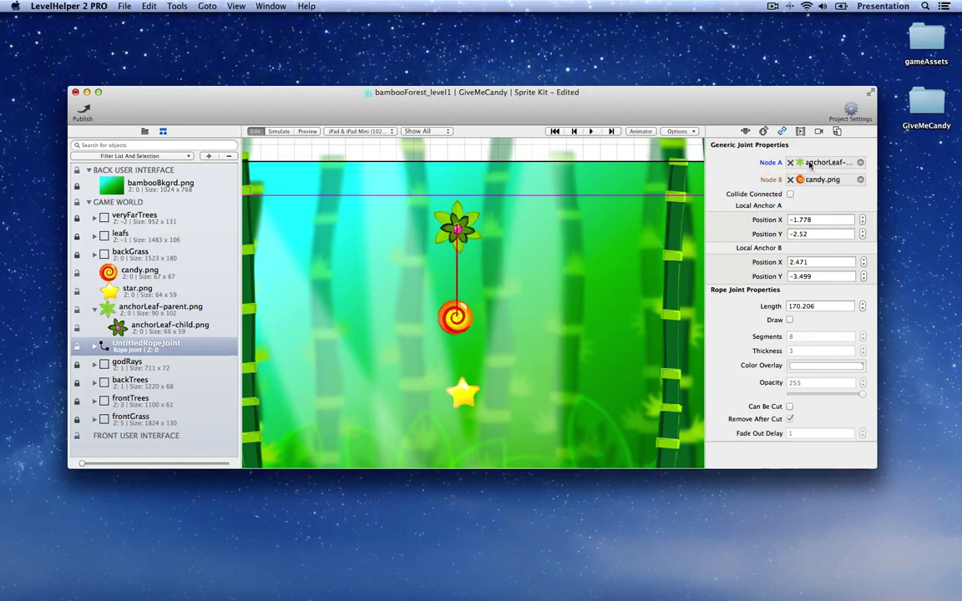
Confirm the anchorLeaf-parent leaf's physics type stays Static.
left_click(763, 131)
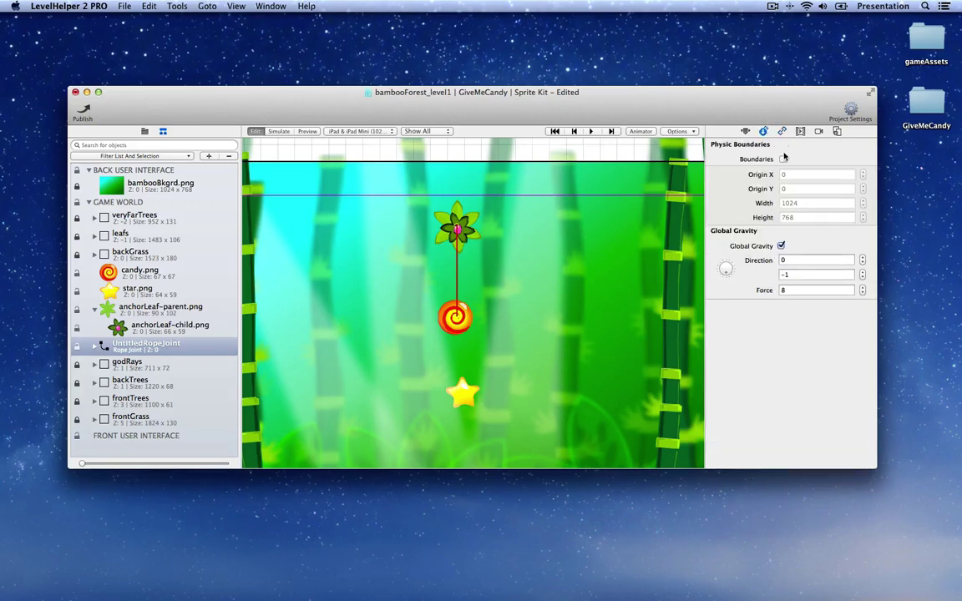
left_click(457, 228)
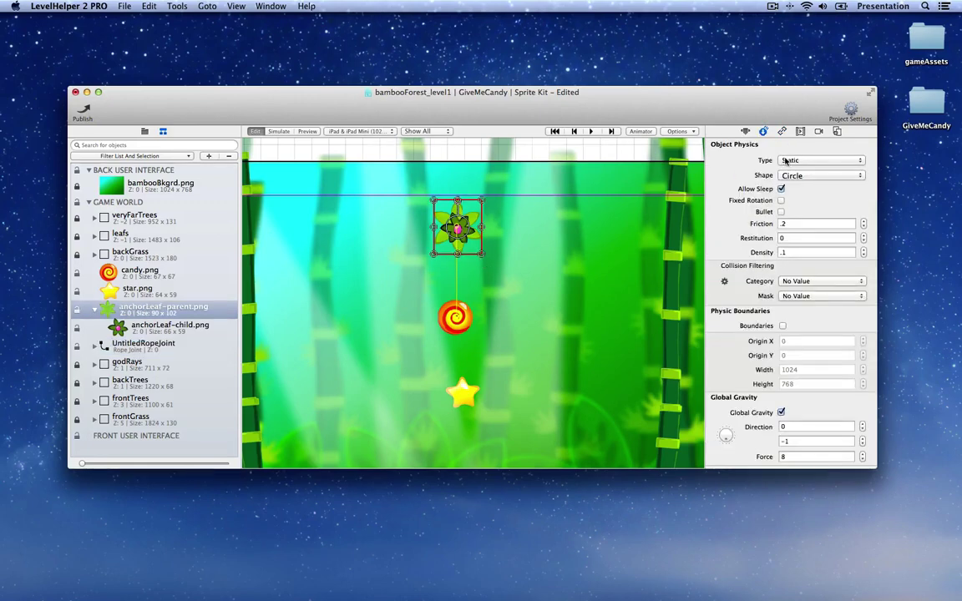
left_click(800, 162)
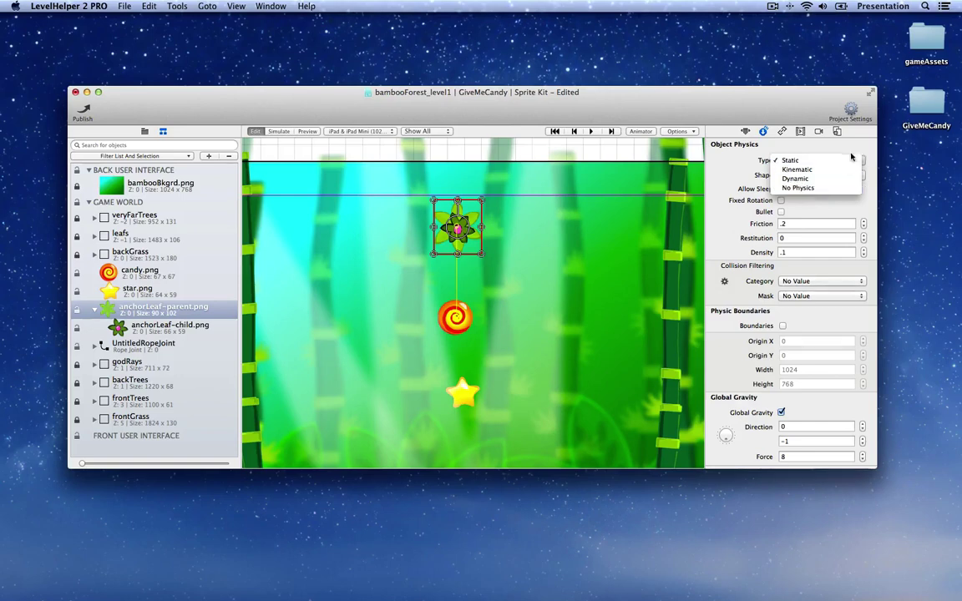
left_click(783, 132)
left_click(782, 132)
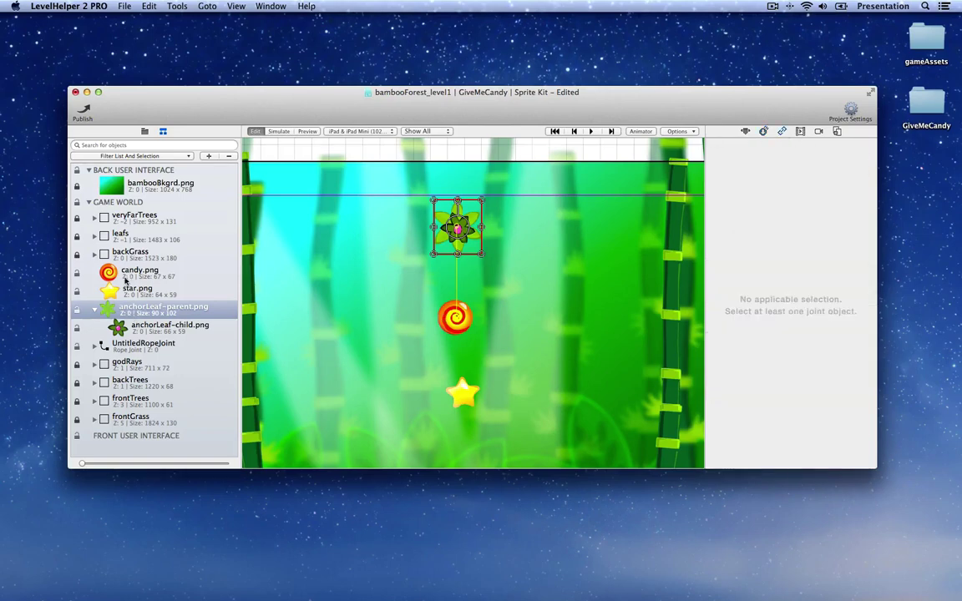
Turn on Draw for UntitledRopeJoint at thickness 8 and move the candy up beside the leaf.
left_click(139, 348)
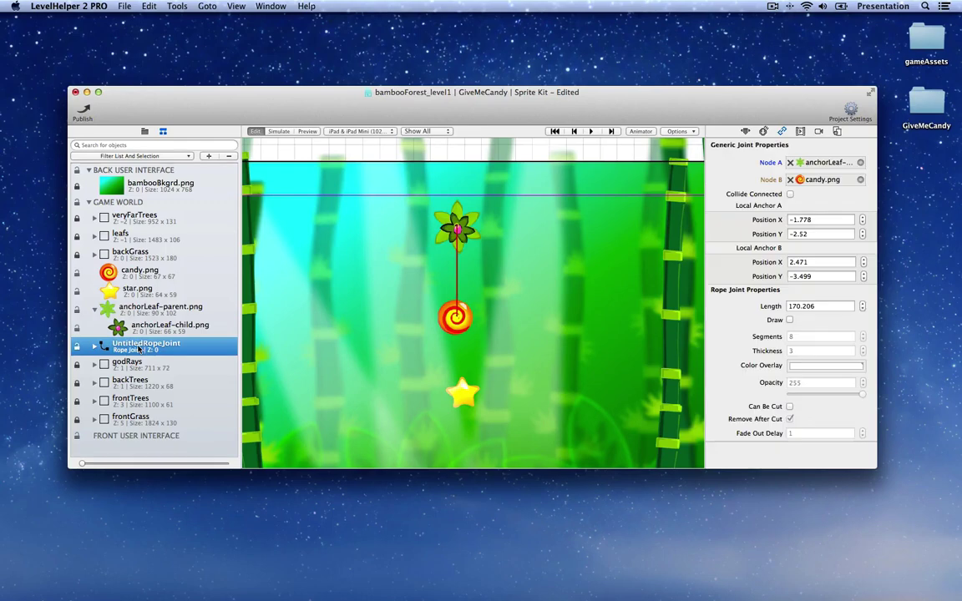
left_click(790, 320)
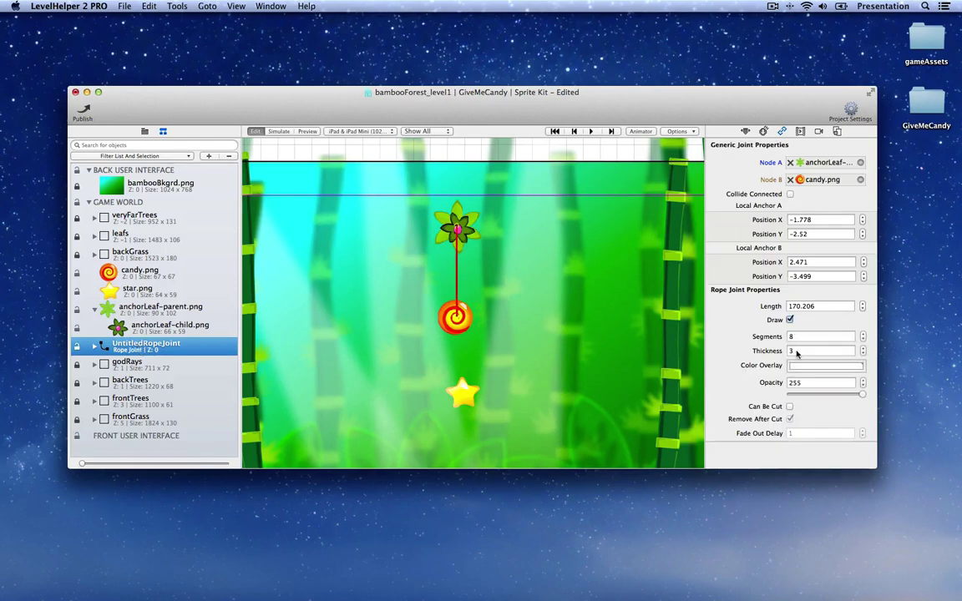
left_click(797, 351)
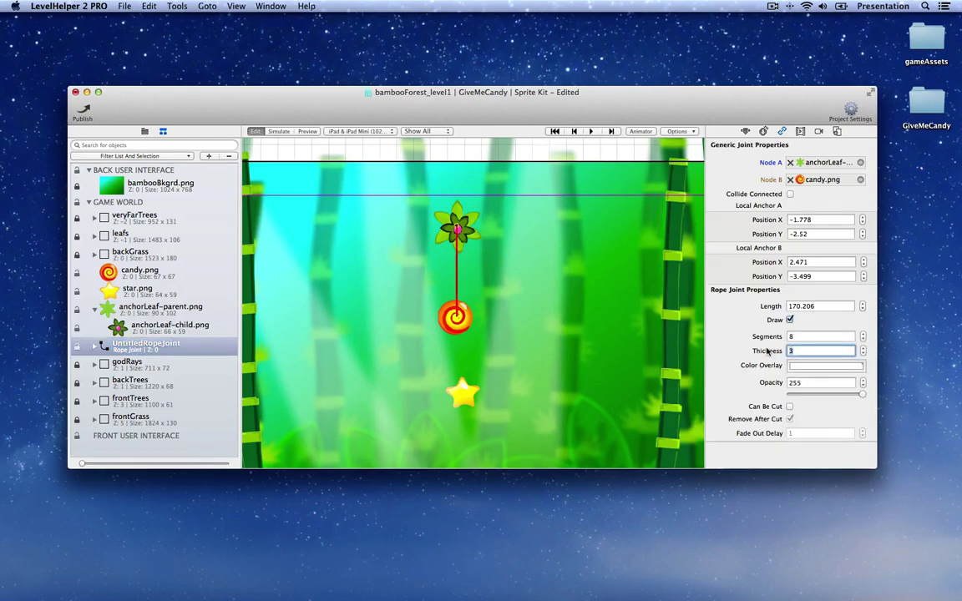
type("8")
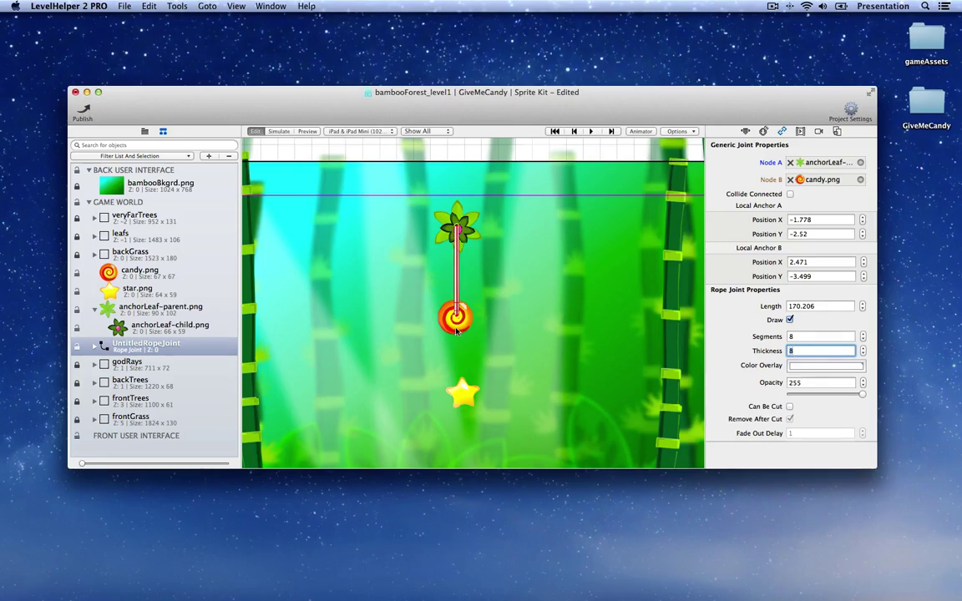
left_click_drag(455, 324, 401, 256)
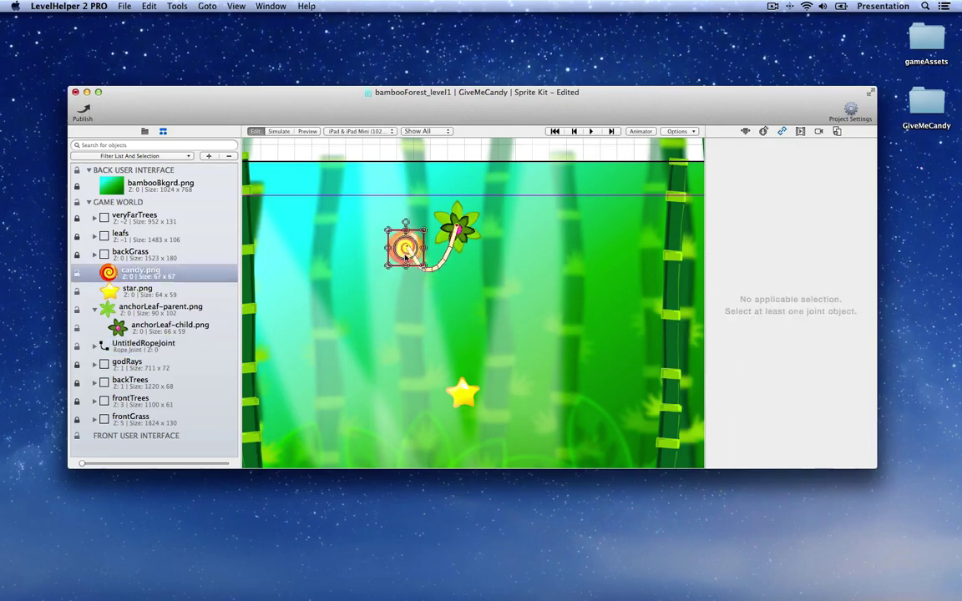
scroll(400, 257, "up", 5)
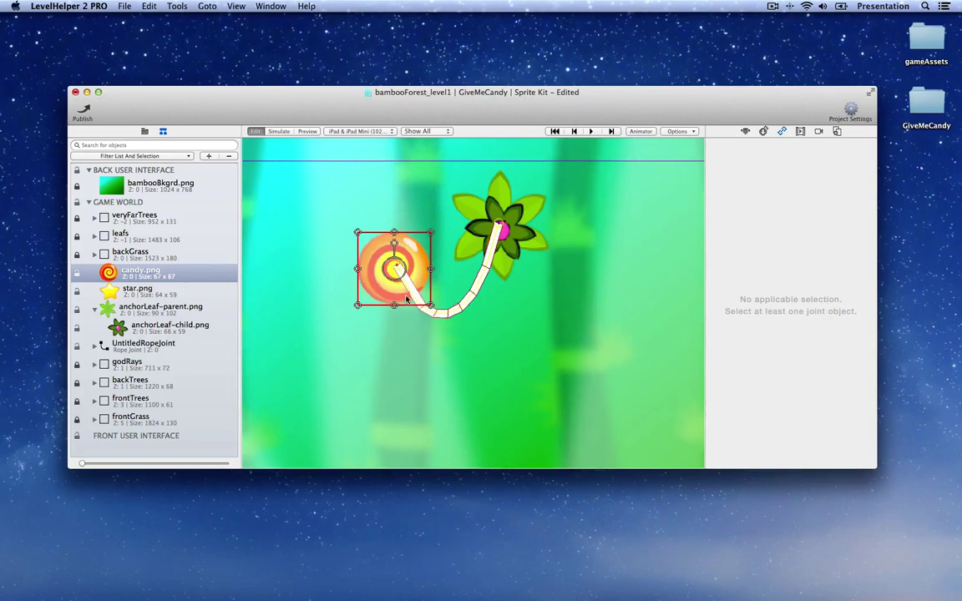
Give the rope joint 20 segments.
left_click(128, 350)
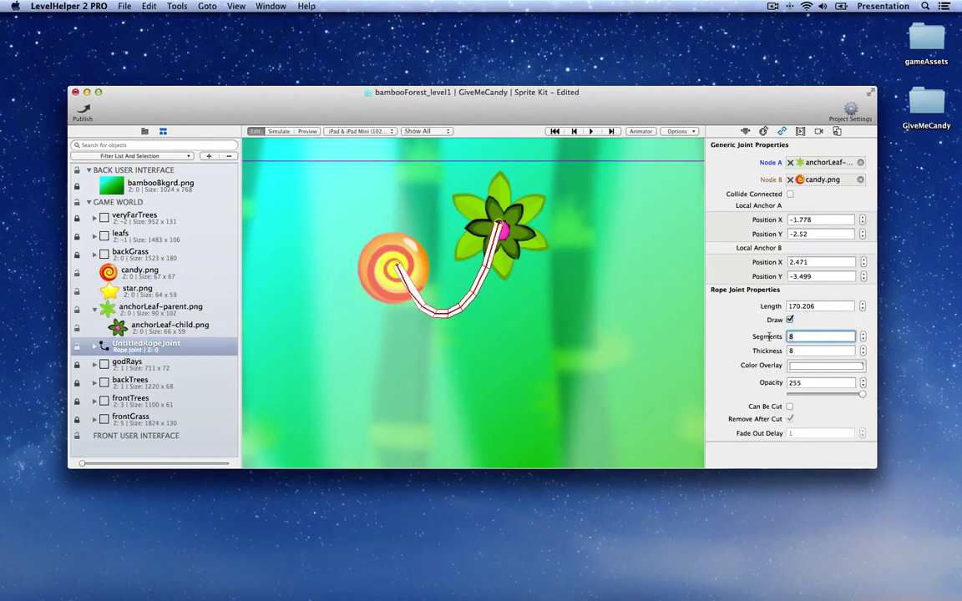
type("20")
key("Return")
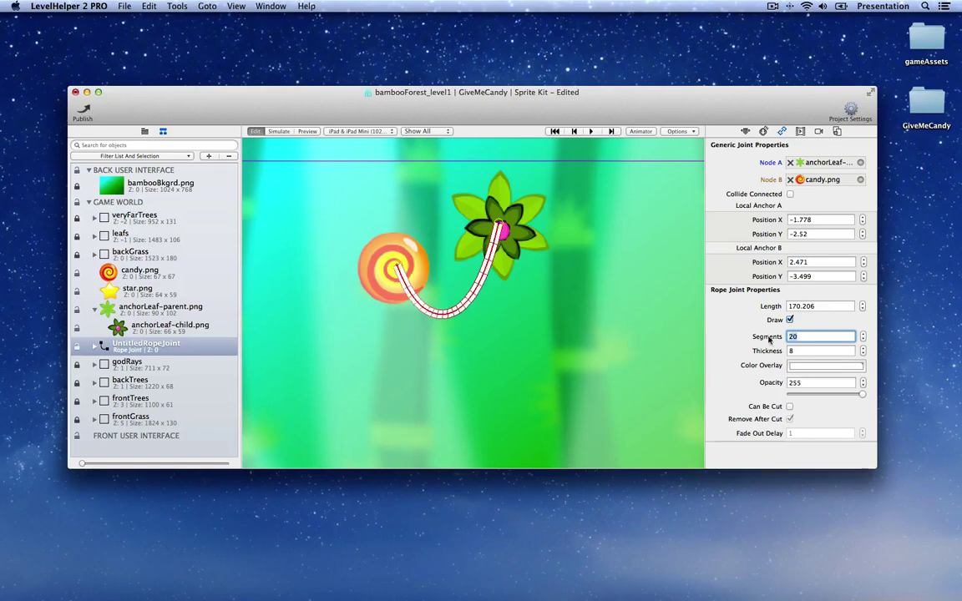
Colour the rope with the leaf's dark green, and enable Can Be Cut and Remove After Cut.
left_click(814, 367)
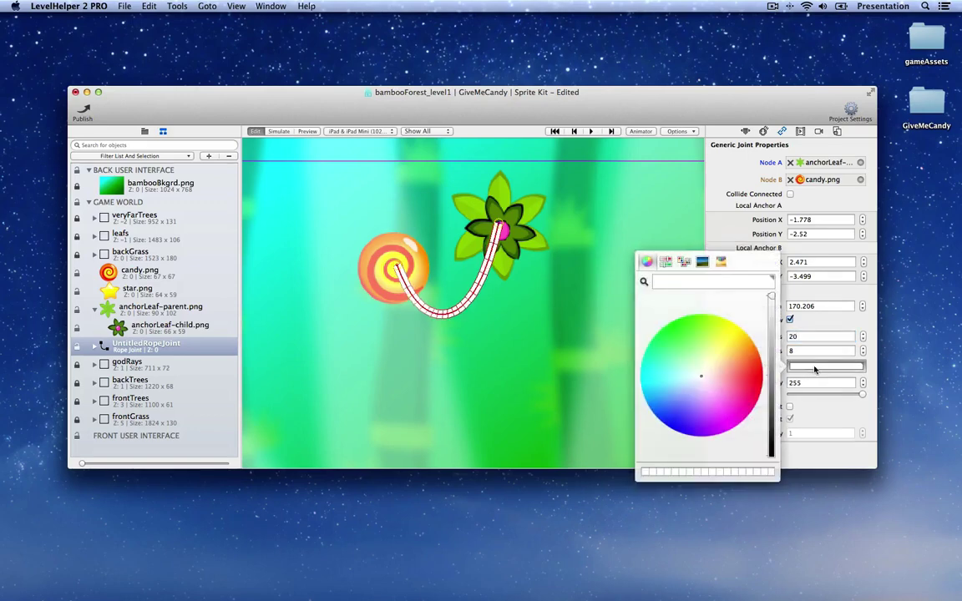
left_click(643, 280)
left_click(517, 210)
left_click(847, 368)
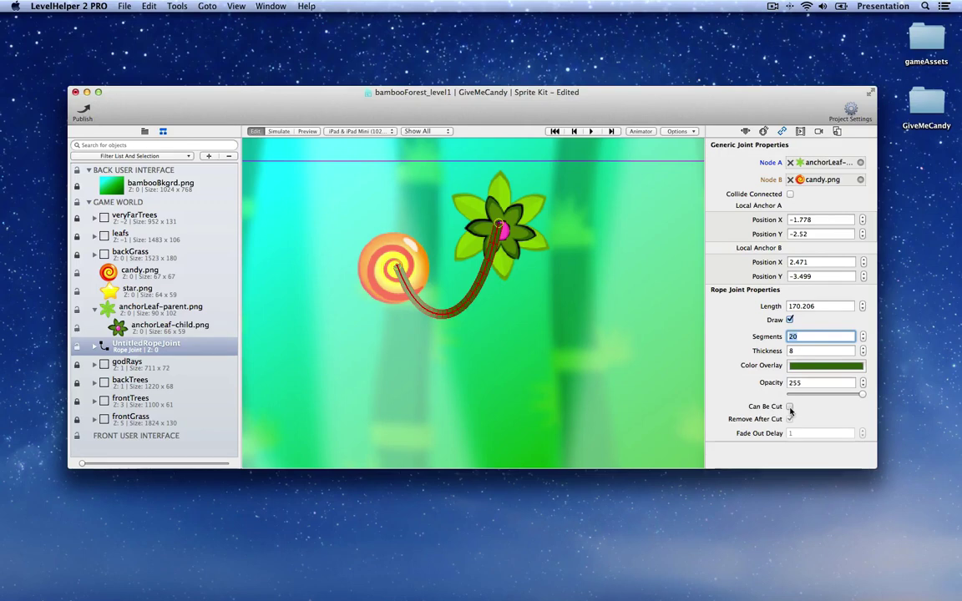
left_click(789, 407)
left_click(790, 418)
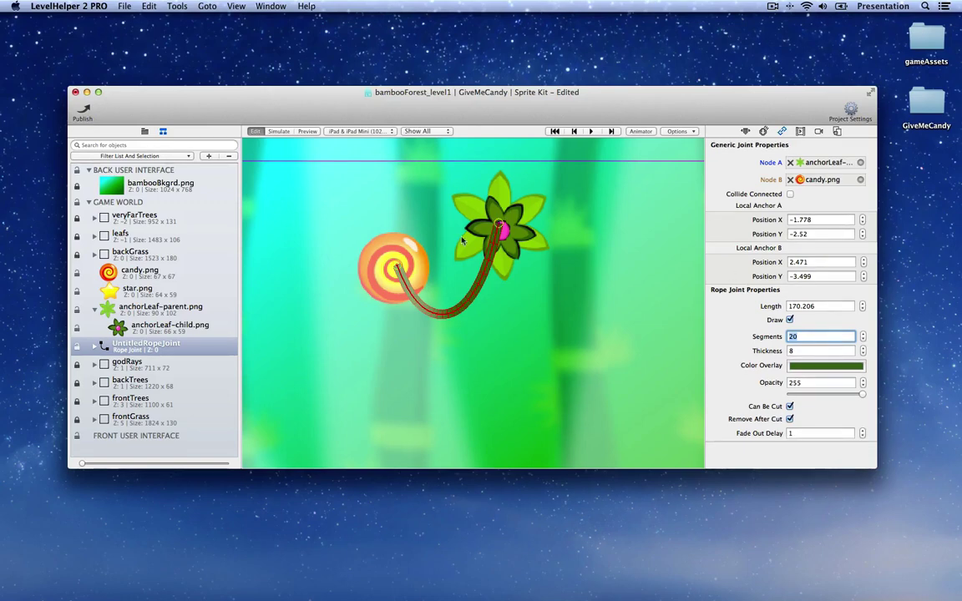
Set the rope's Local Anchor A and Local Anchor B X and Y positions all to 0.
scroll(392, 267, "up", 5)
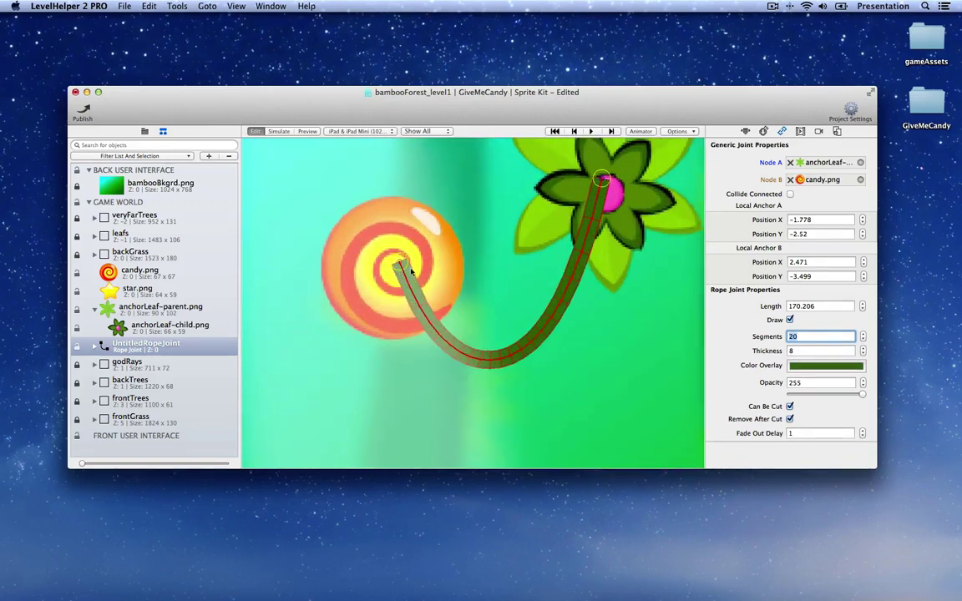
scroll(409, 267, "up", 3)
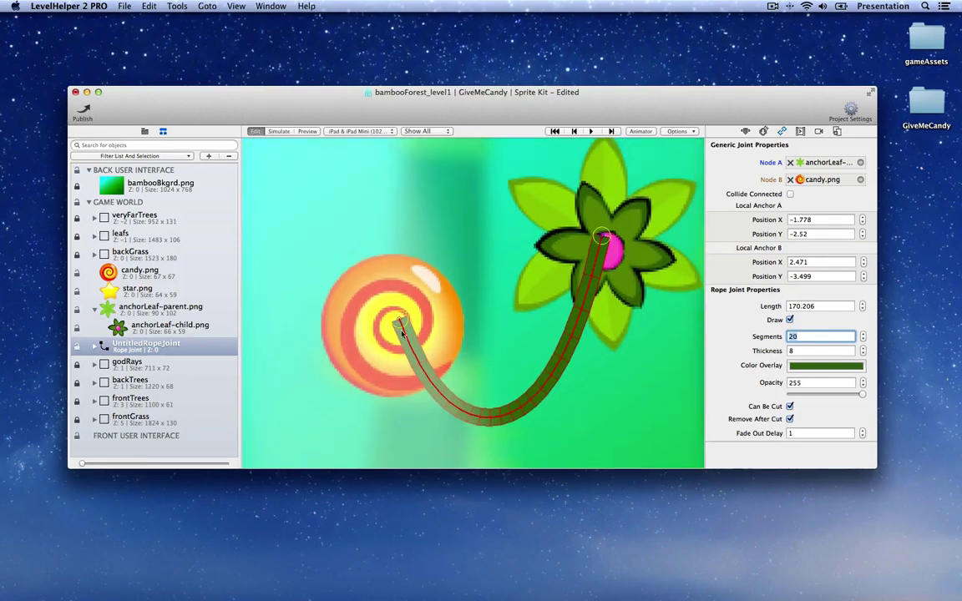
left_click(792, 219)
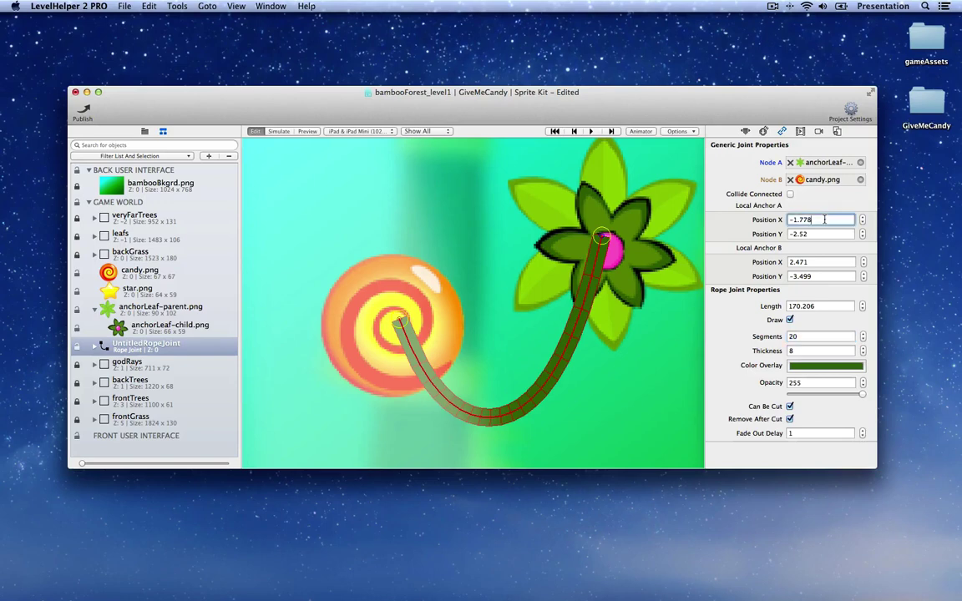
type("0")
left_click(792, 235)
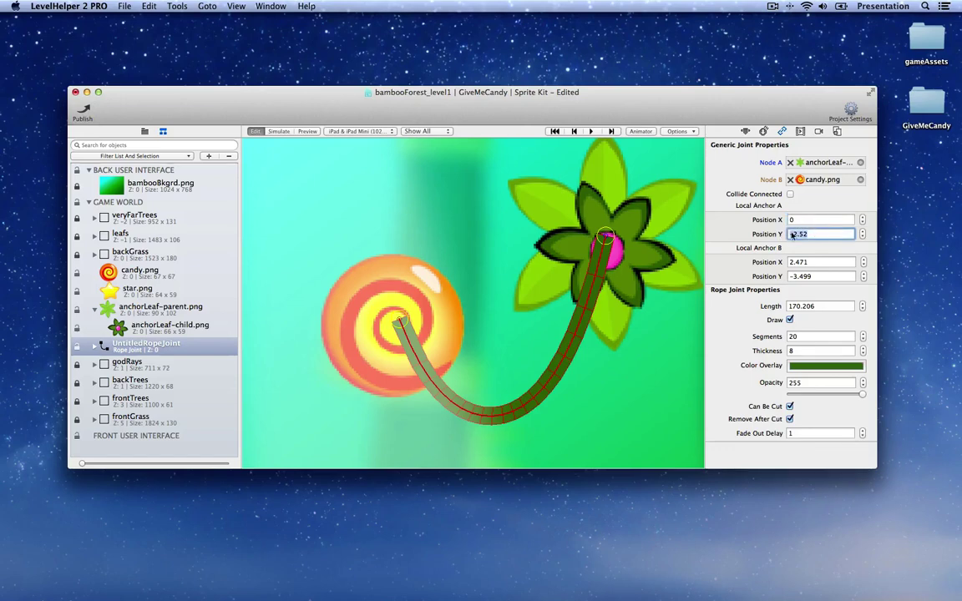
left_click(862, 263)
left_click(864, 276)
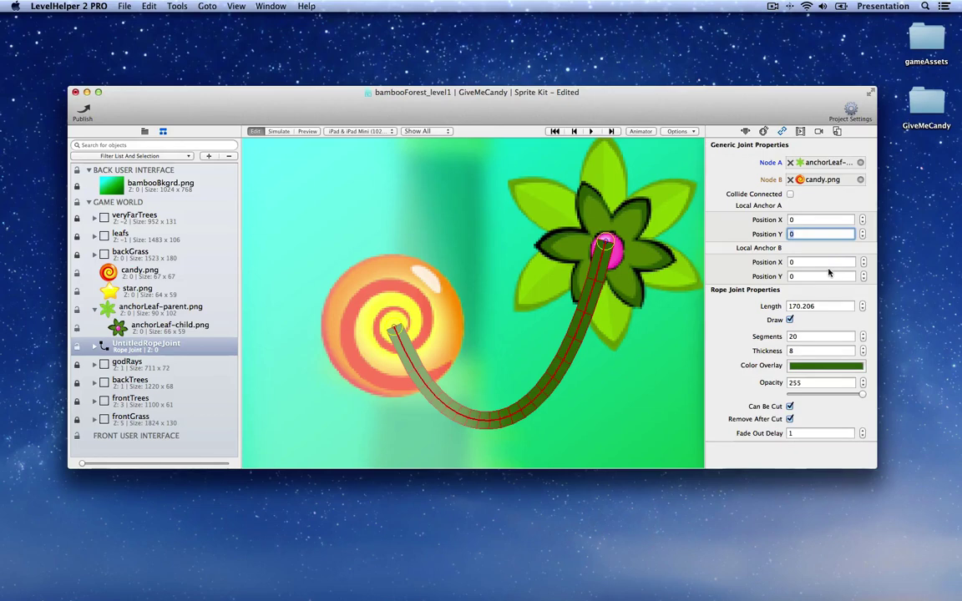
scroll(573, 256, "down", 4)
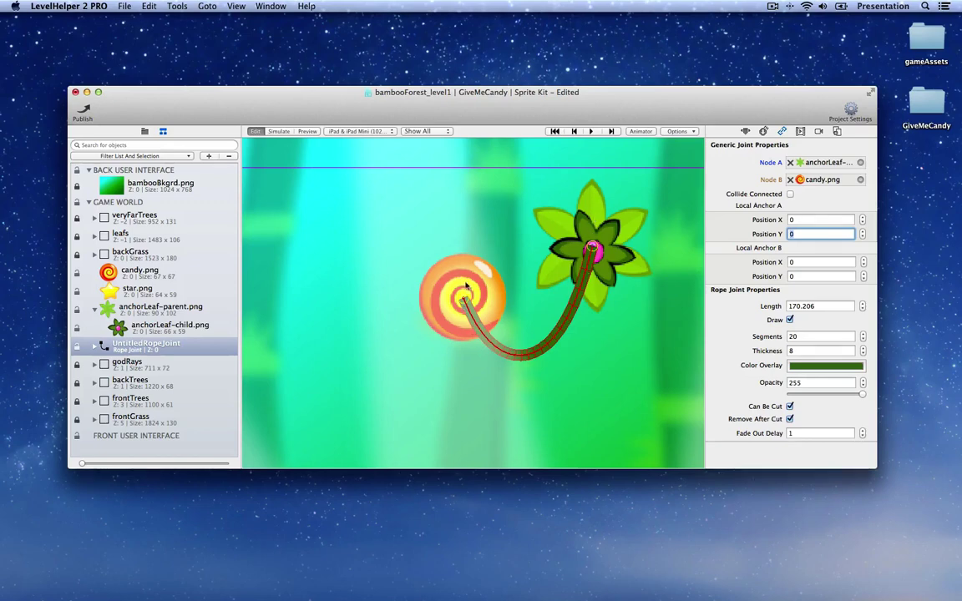
Lower the rope joint's Local Z Order to -1.
left_click(148, 350)
left_click(745, 132)
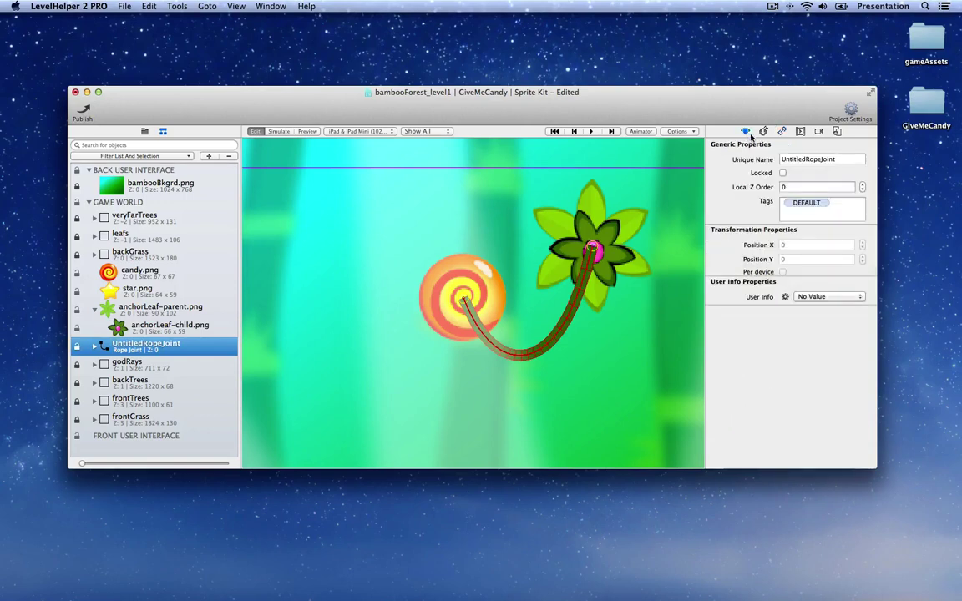
left_click(862, 192)
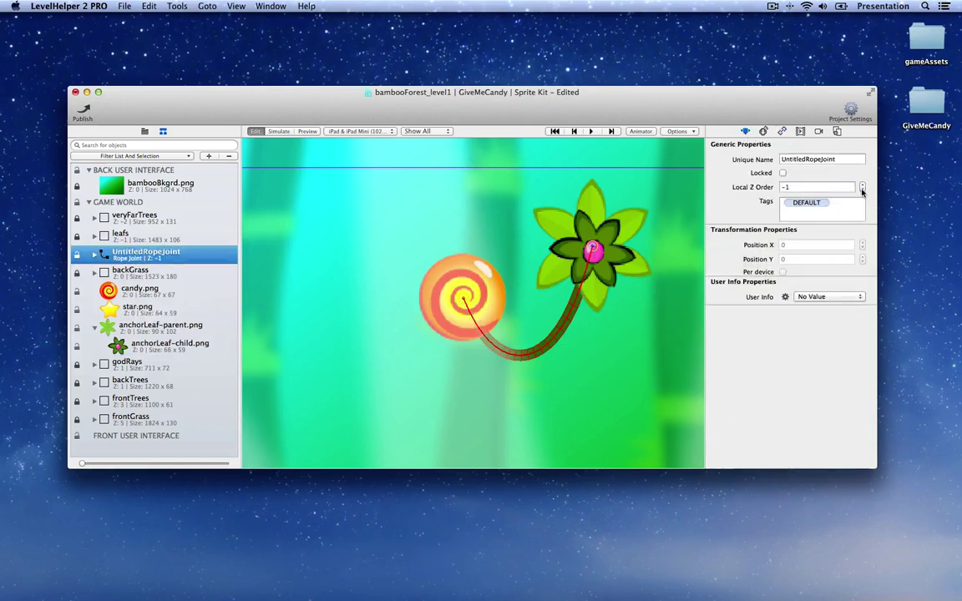
Run the physics simulation to watch the candy swing from the leaf.
scroll(692, 228, "up", 2)
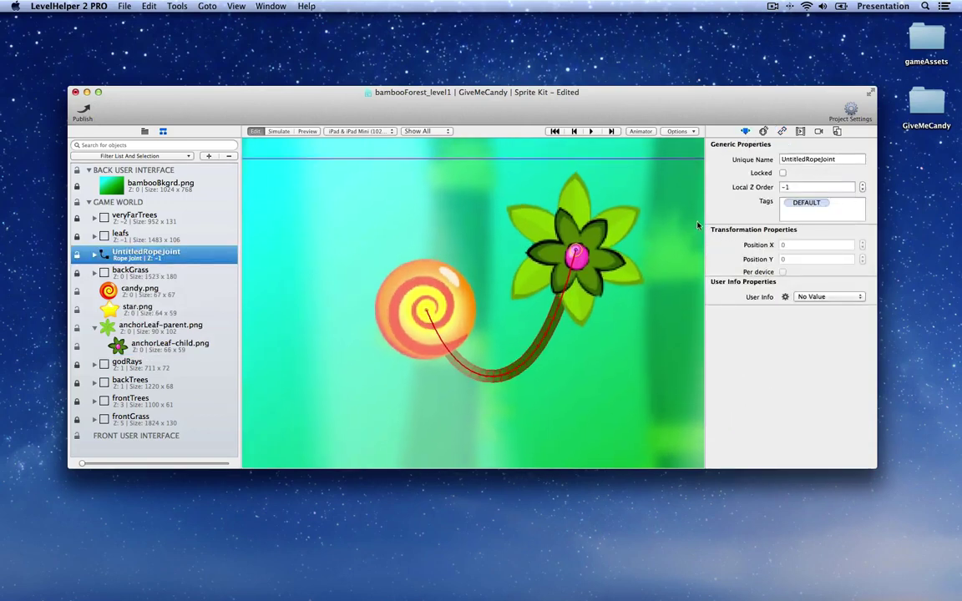
left_click(763, 132)
left_click(782, 132)
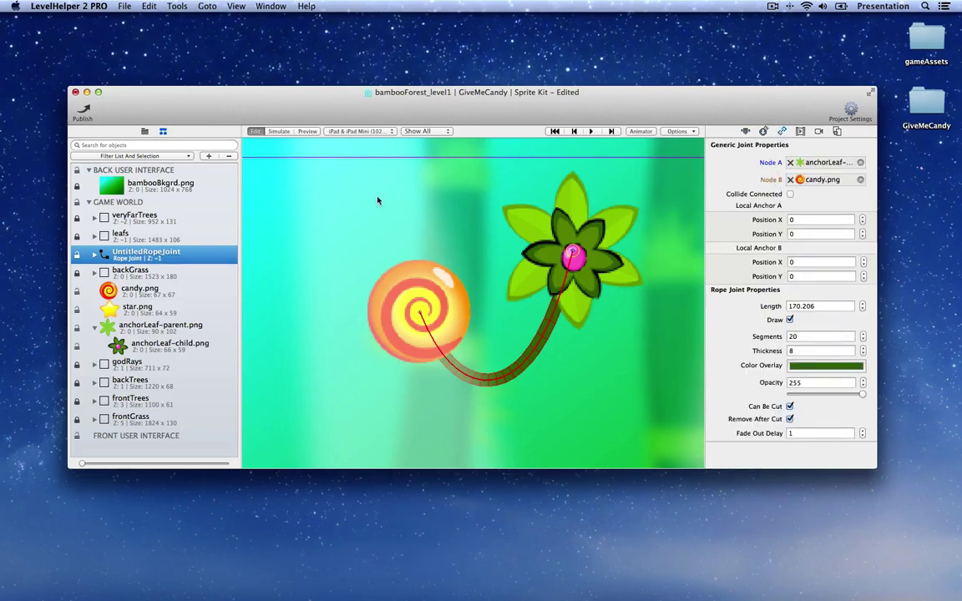
left_click(279, 132)
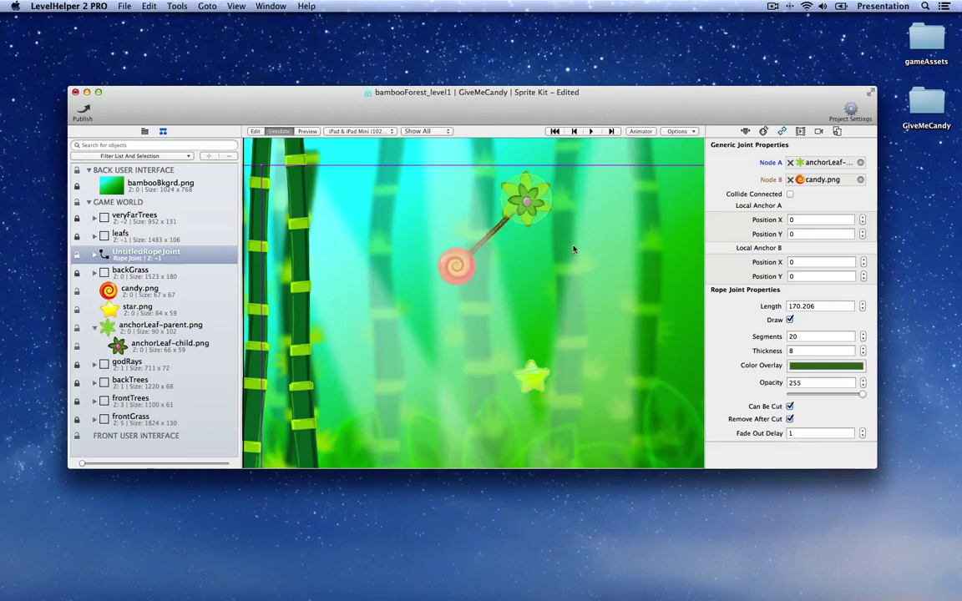
Cut the rope in the running simulation, reset and re-run it, then return to edit mode.
left_click_drag(454, 238, 603, 251)
scroll(623, 258, "down", 3)
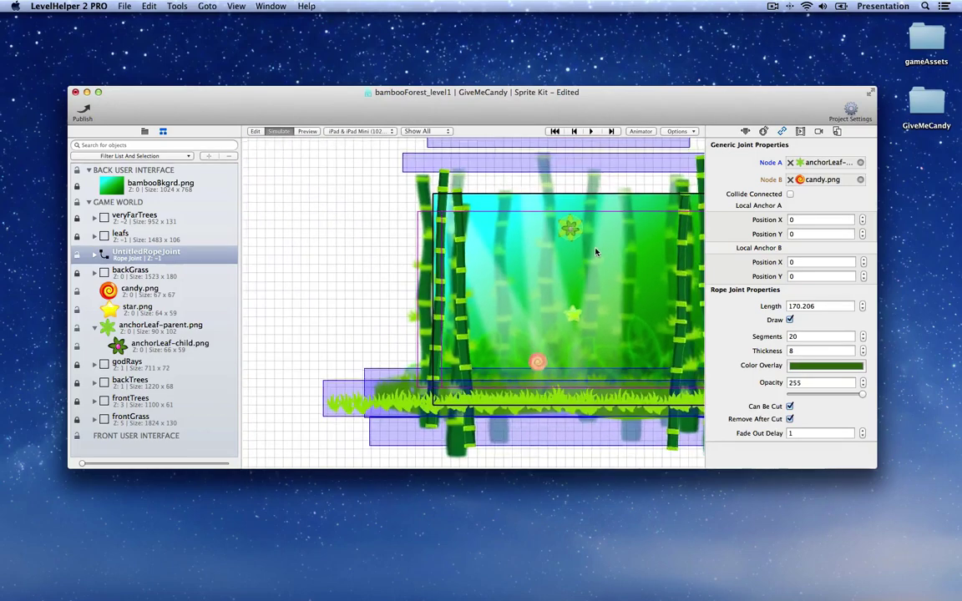
scroll(597, 252, "up", 3)
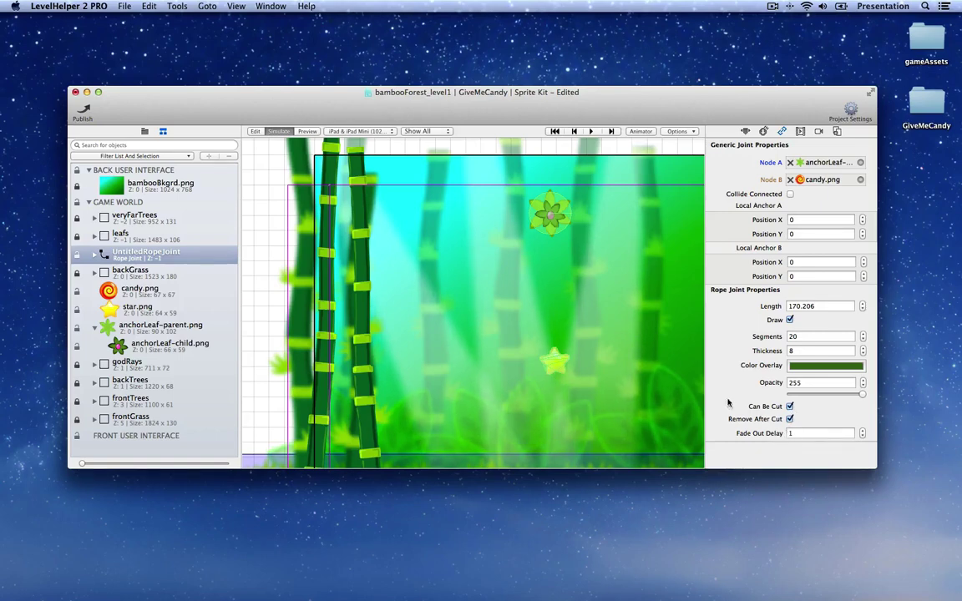
left_click(254, 131)
left_click(279, 131)
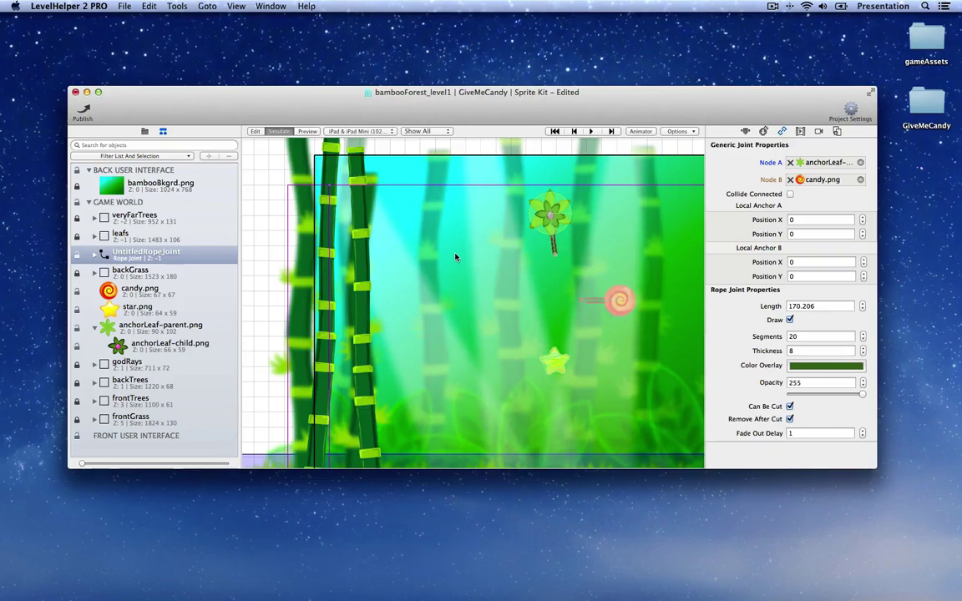
left_click(255, 131)
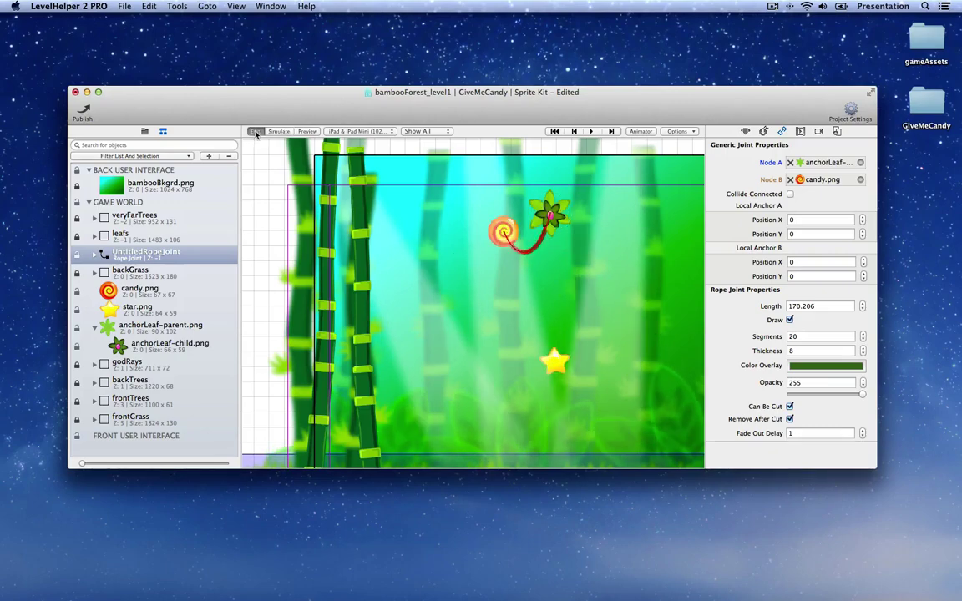
Move the star up under the candy and duplicate it into a column below.
scroll(565, 277, "down", 3)
scroll(565, 276, "down", 3)
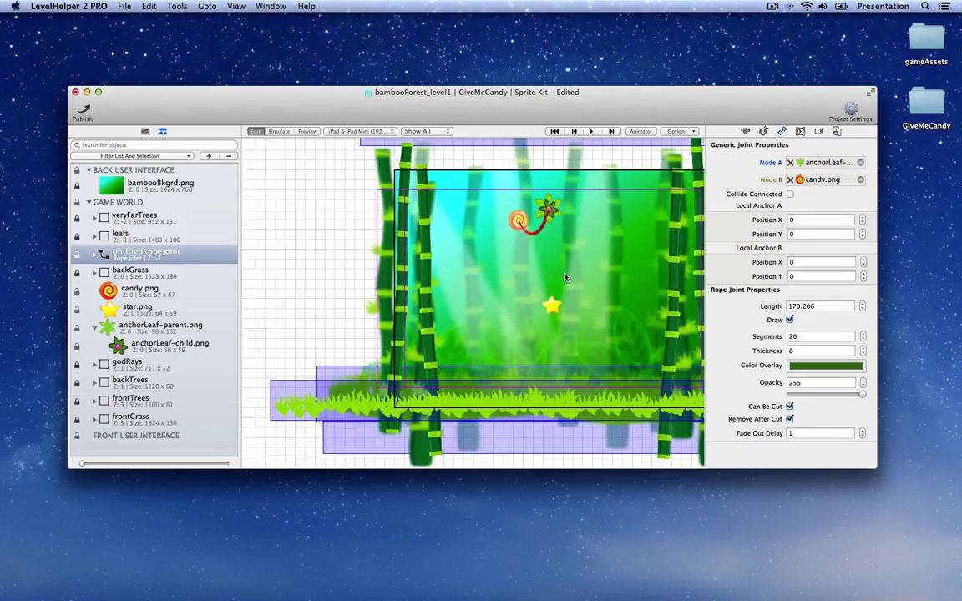
scroll(554, 264, "up", 3)
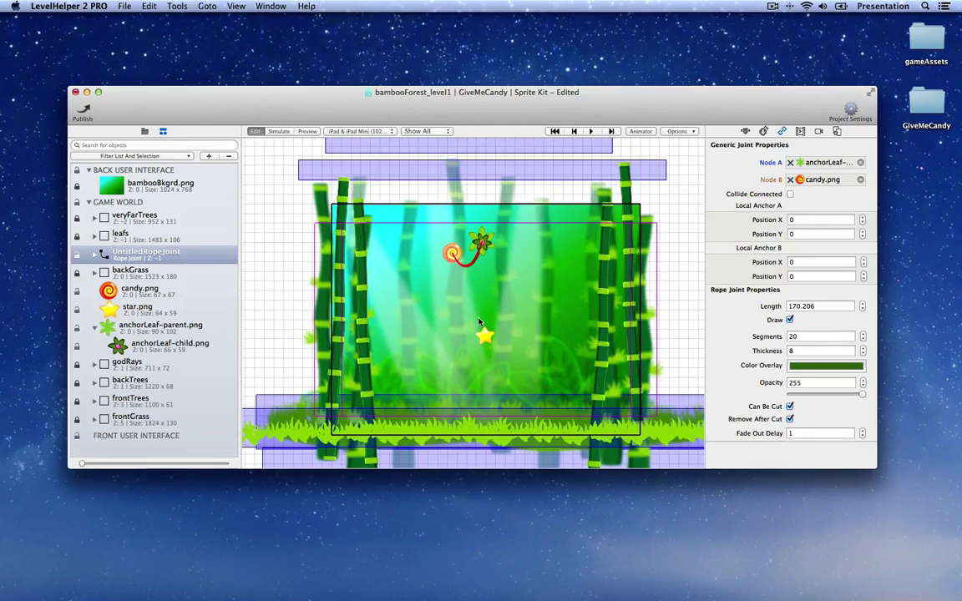
left_click(482, 334)
left_click_drag(483, 334, 481, 301)
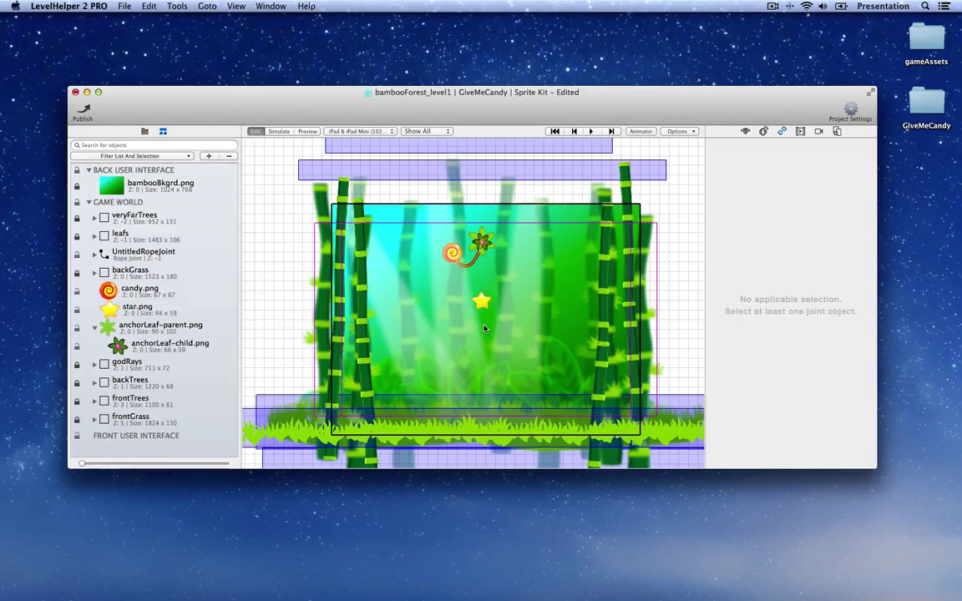
left_click_drag(482, 302, 482, 350, "alt")
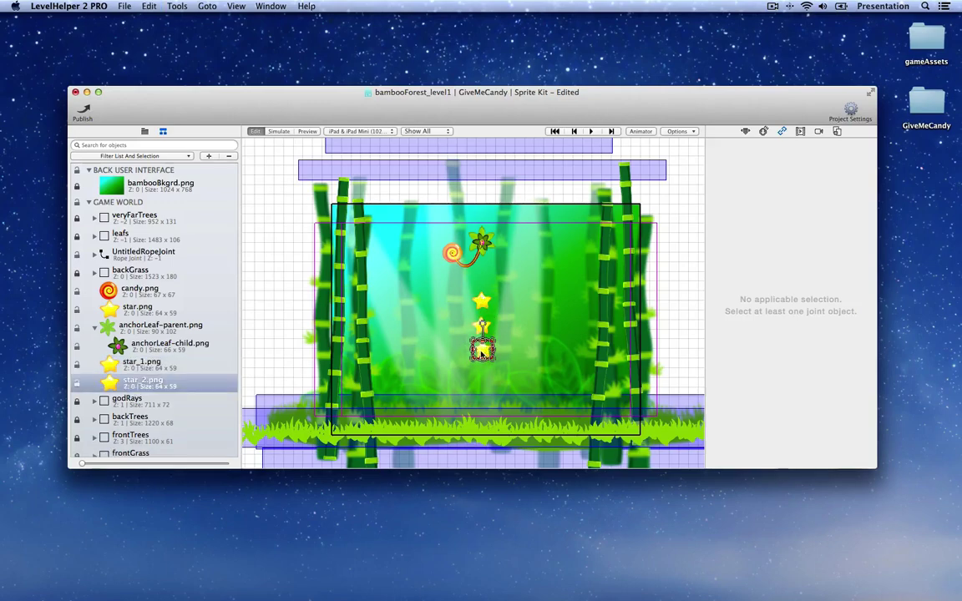
Move the candy sprite lower in the level.
scroll(488, 301, "up", 5)
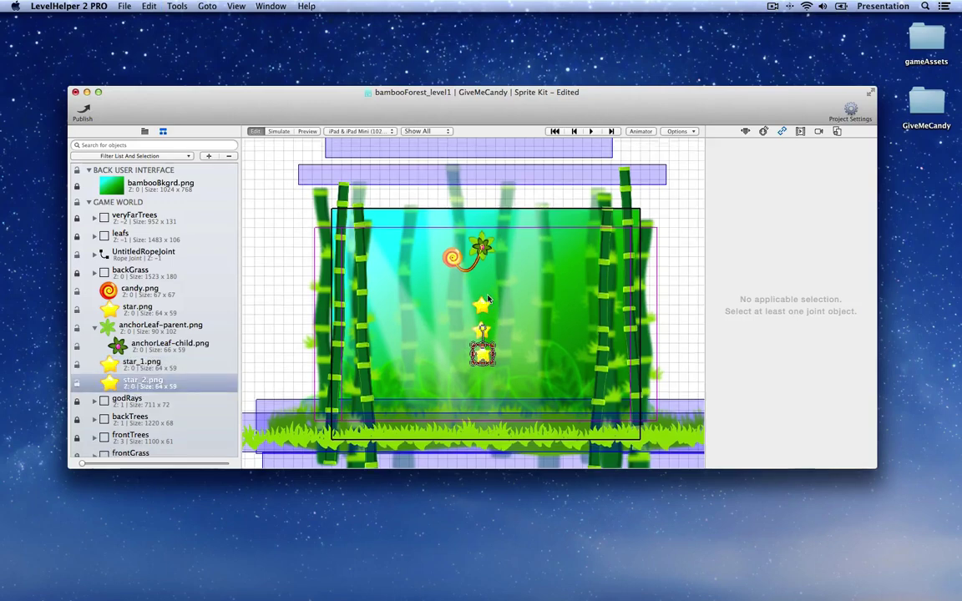
left_click_drag(410, 227, 474, 260)
scroll(374, 294, "down", 3)
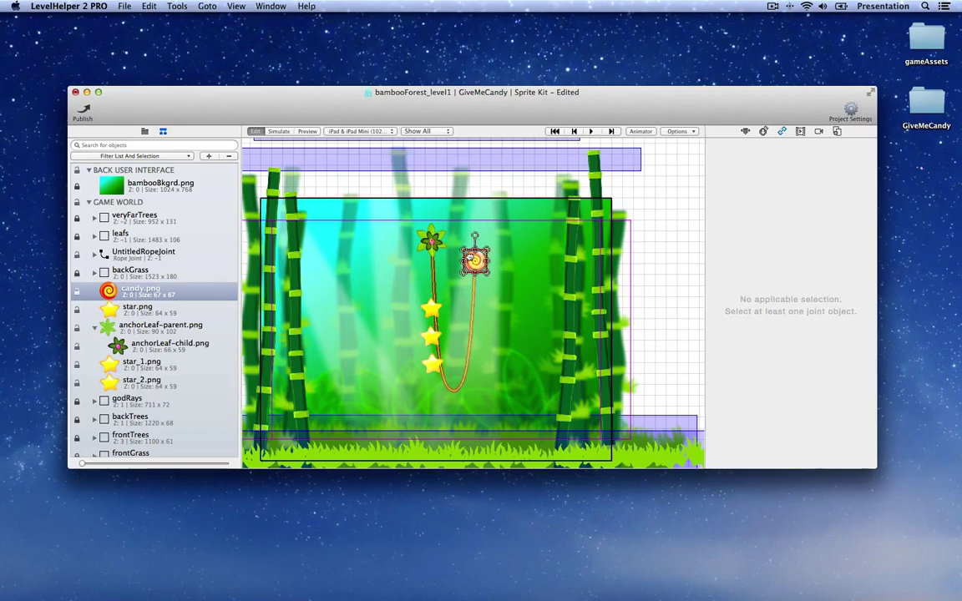
Drag the candy around the leaf until it rests just left of it with a sagging rope.
left_click(473, 260)
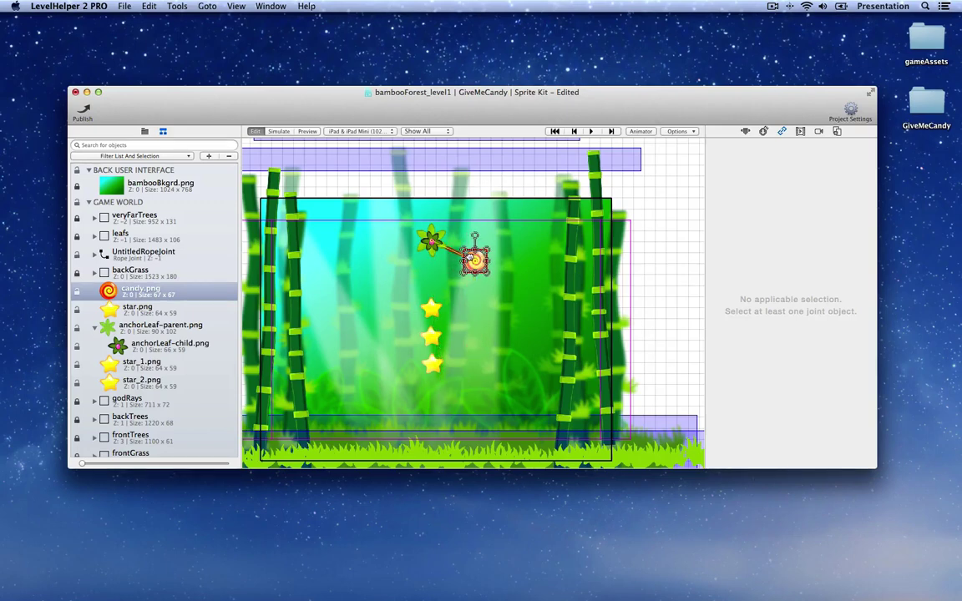
left_click_drag(474, 259, 532, 302)
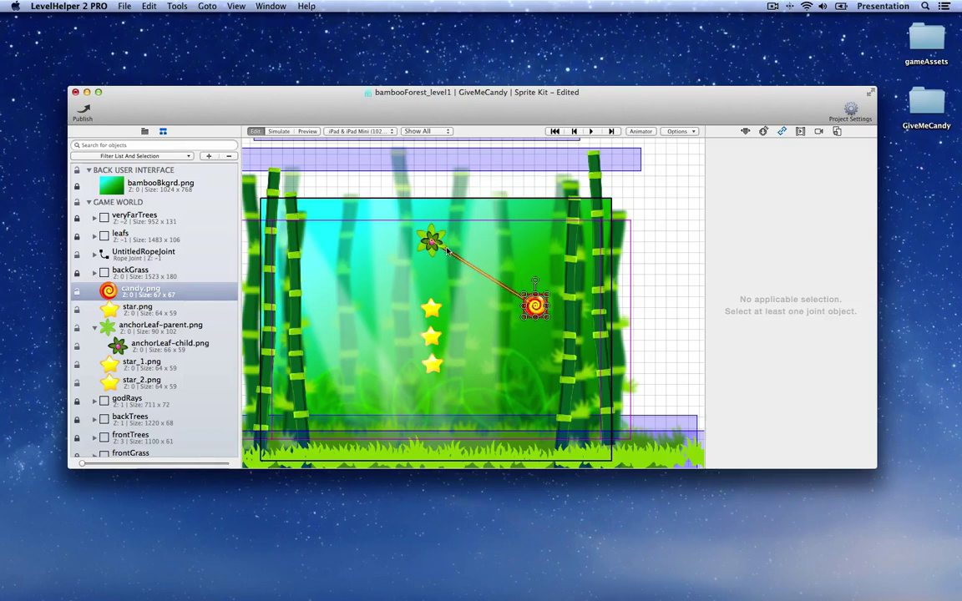
left_click_drag(534, 305, 483, 315)
scroll(402, 311, "up", 5)
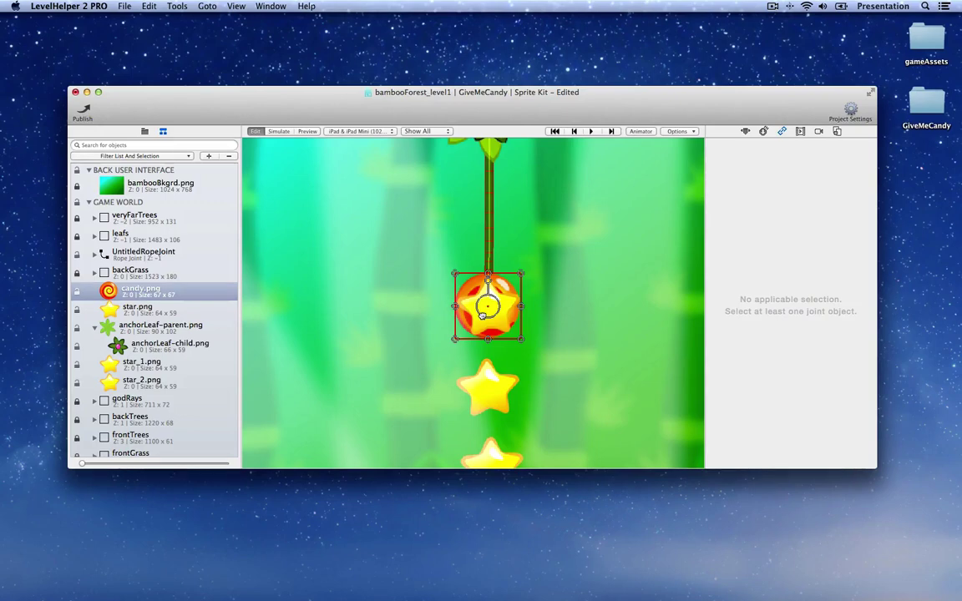
scroll(483, 315, "down", 5)
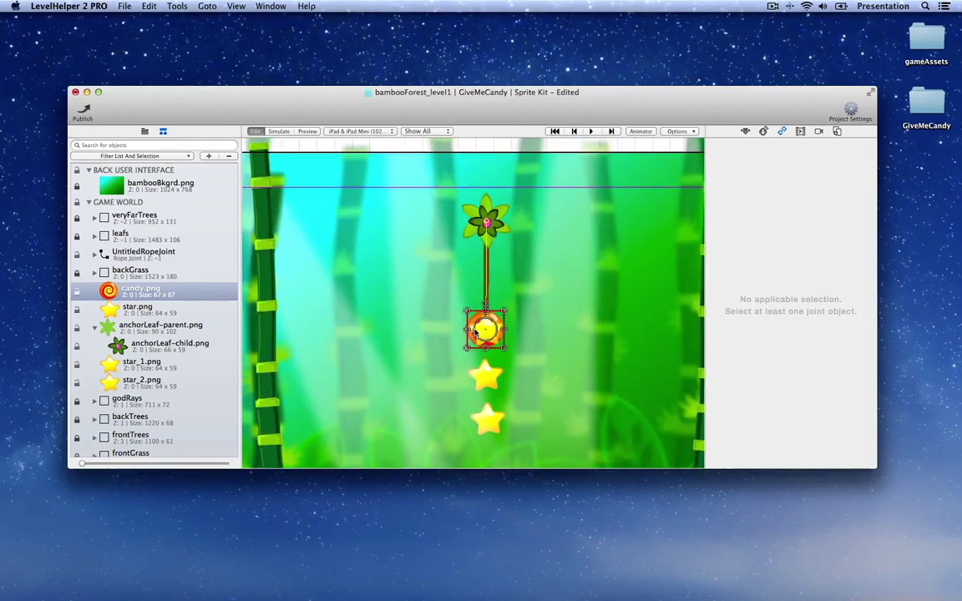
left_click_drag(473, 339, 407, 232)
scroll(511, 283, "down", 3)
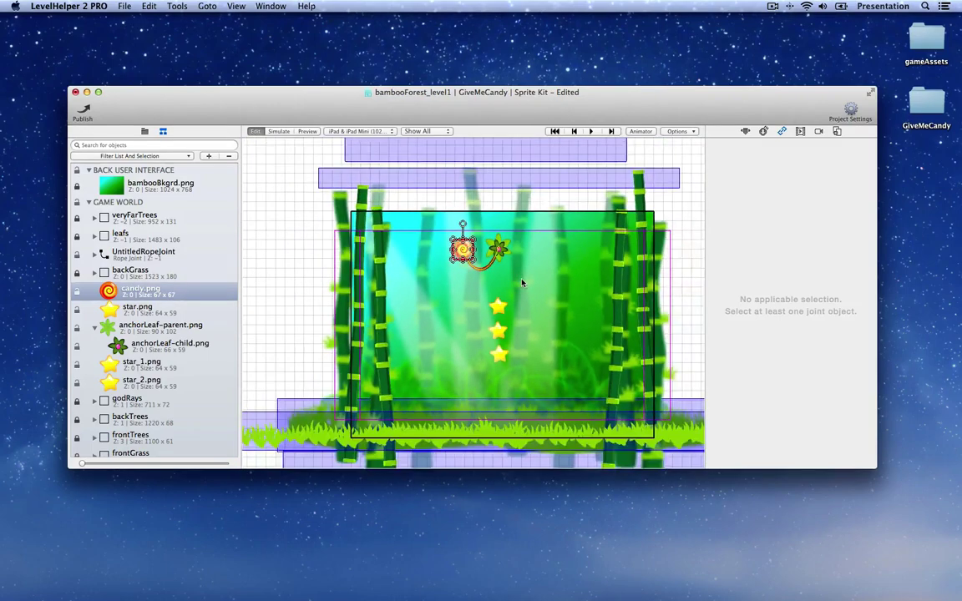
Preview the level and slice the rope so the candy falls past the three stars.
left_click(307, 131)
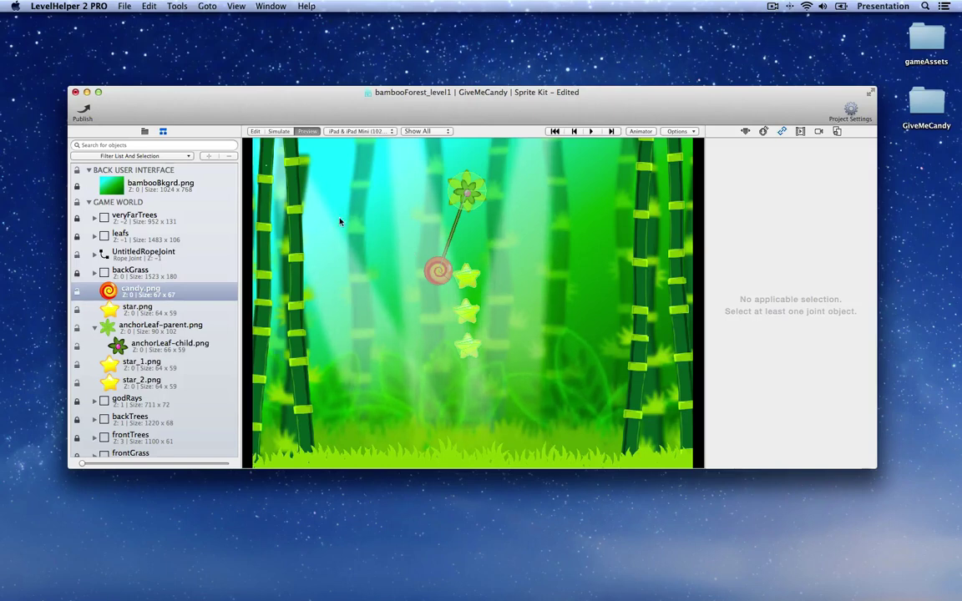
left_click_drag(555, 234, 422, 238)
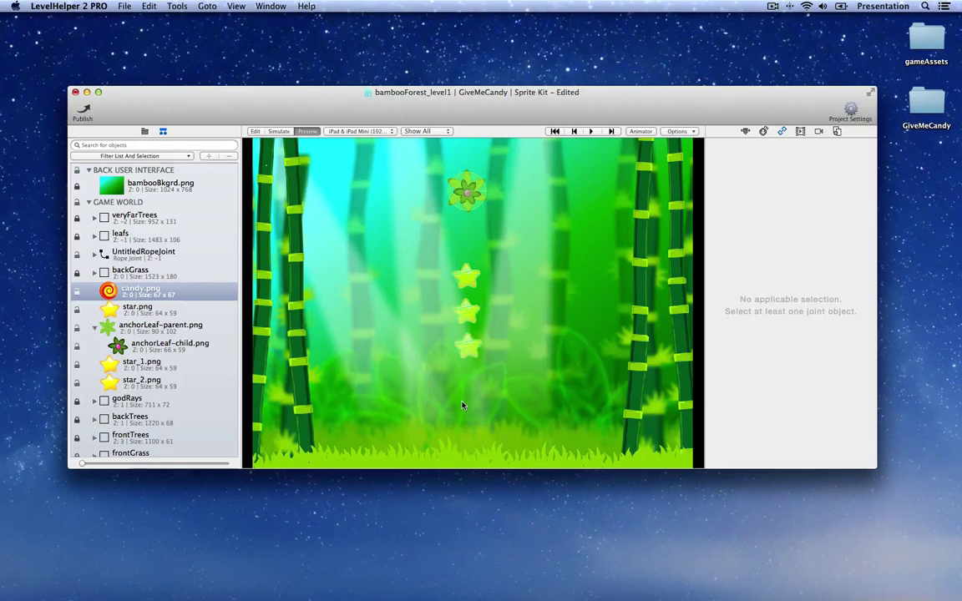
Return to edit mode and save the level with Cmd+S.
left_click(255, 131)
scroll(421, 270, "down", 5)
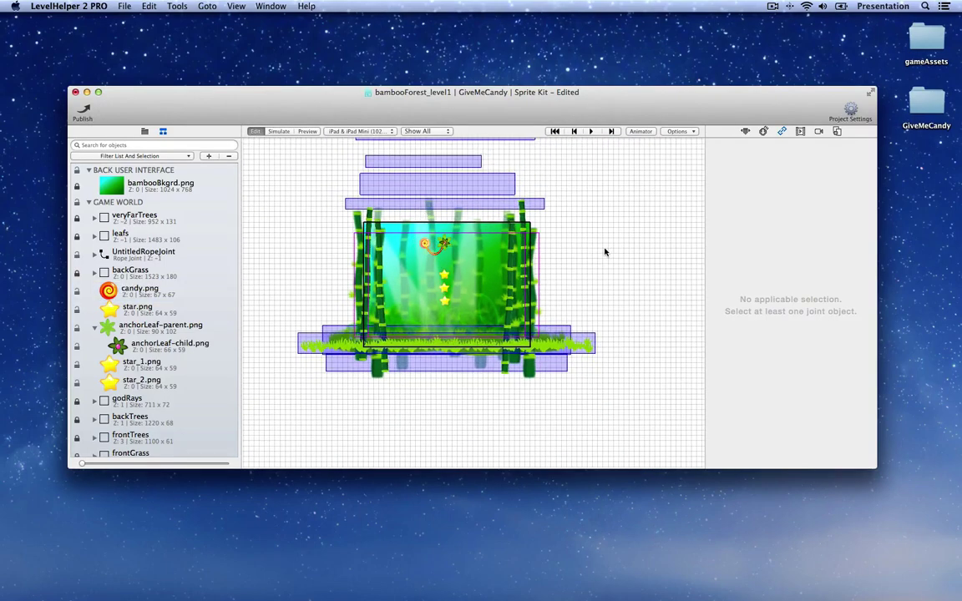
key("super+s")
Place bird.png from the sprite files on the grass below the star column.
scroll(575, 277, "left", 2)
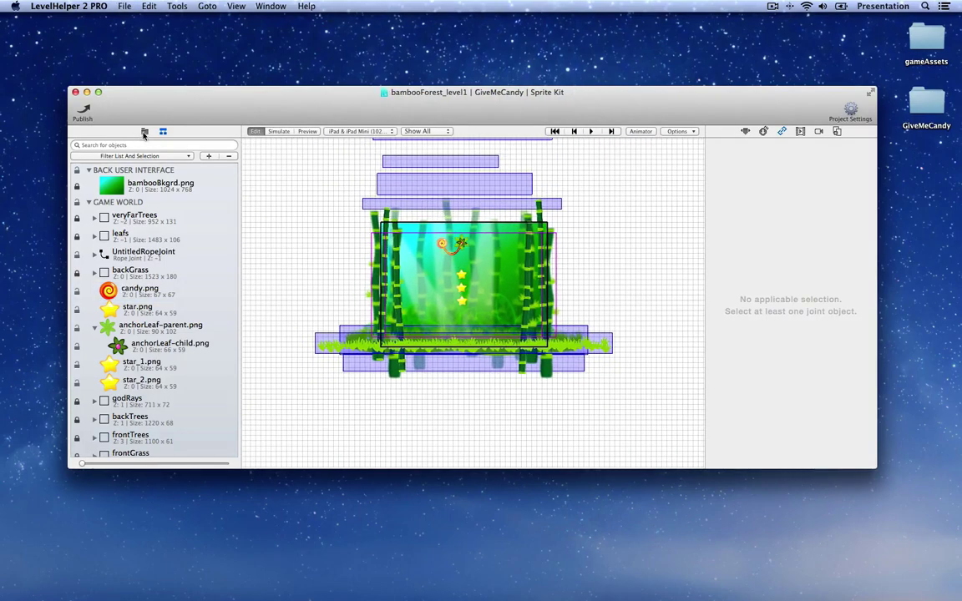
left_click(145, 132)
scroll(151, 268, "down", 3)
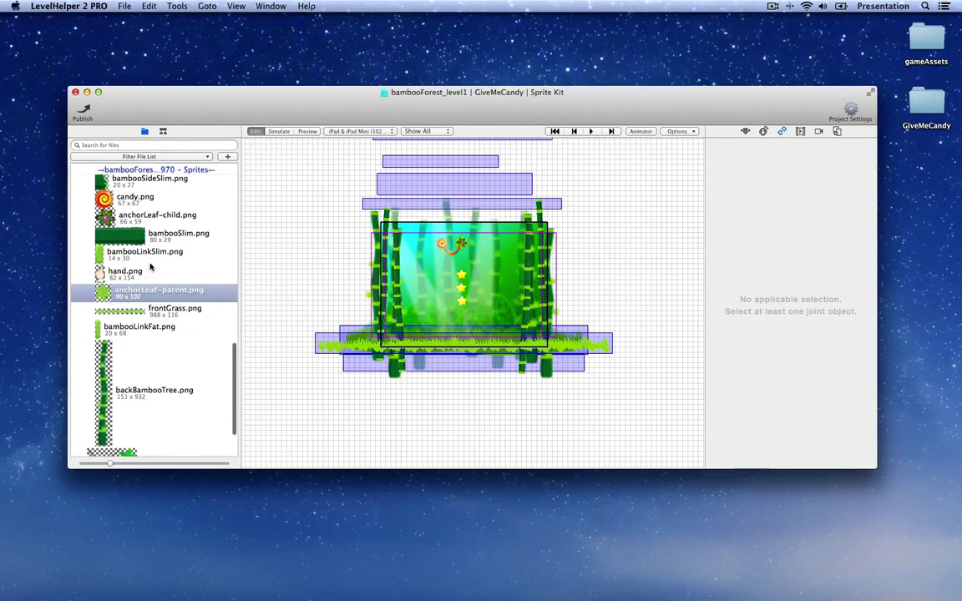
scroll(151, 267, "down", 2)
scroll(151, 267, "up", 8)
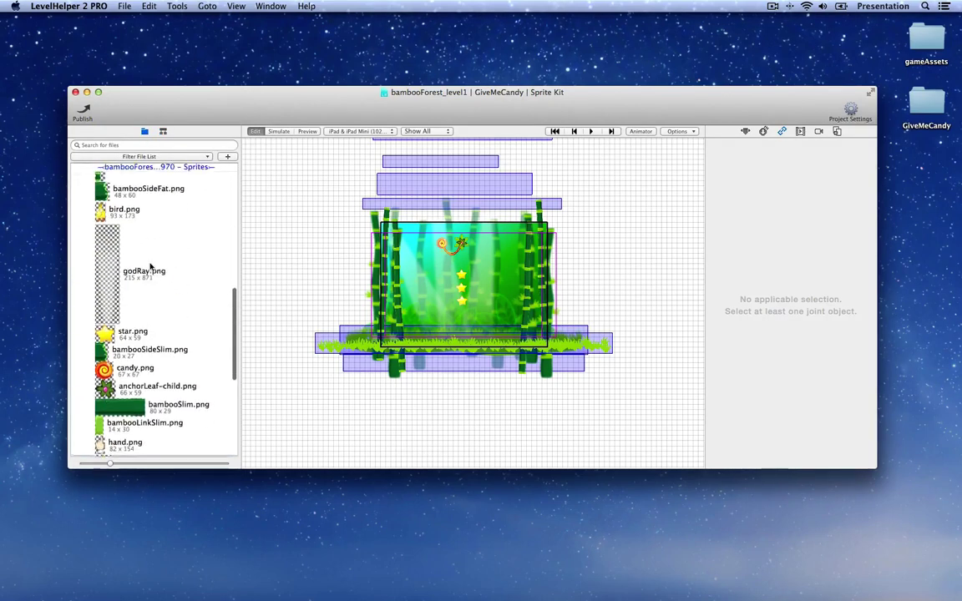
left_click_drag(125, 210, 479, 325)
scroll(459, 317, "up", 5)
scroll(479, 328, "down", 3)
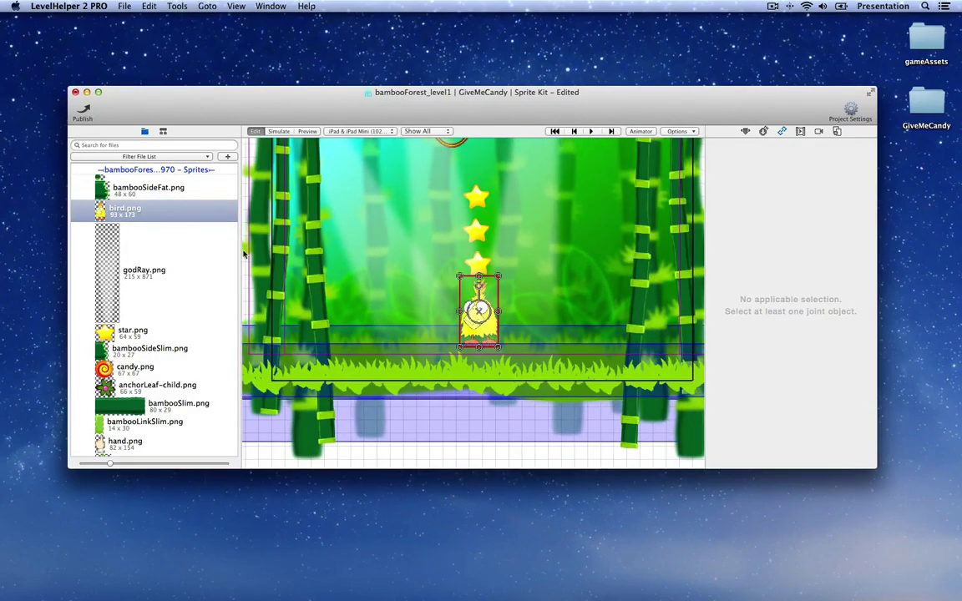
Lay bambooSlim.png under the bird and add bambooLinkSlim.png posts, copying one to the left end.
left_click_drag(125, 405, 545, 335)
scroll(442, 359, "up", 3)
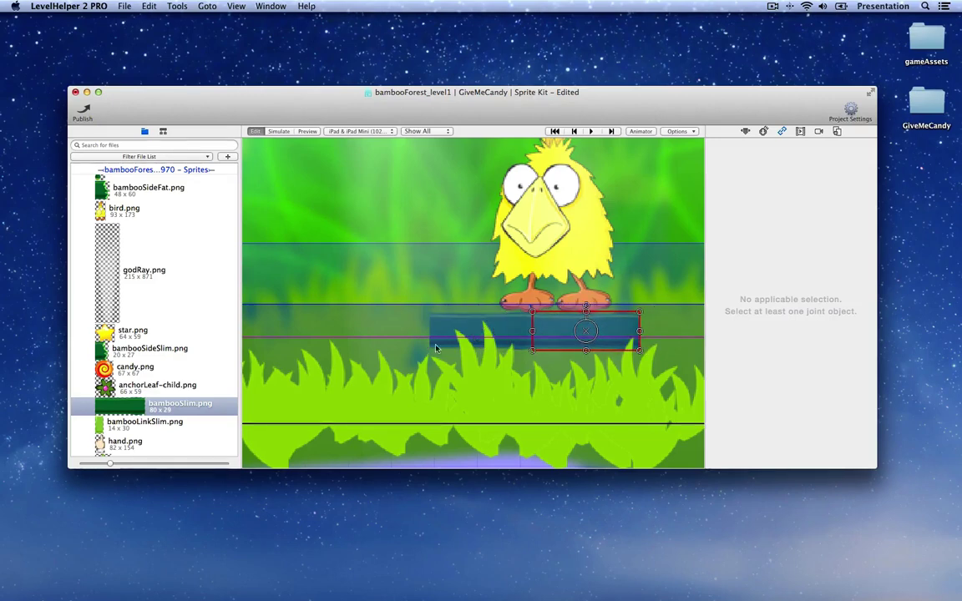
scroll(97, 329, "down", 3)
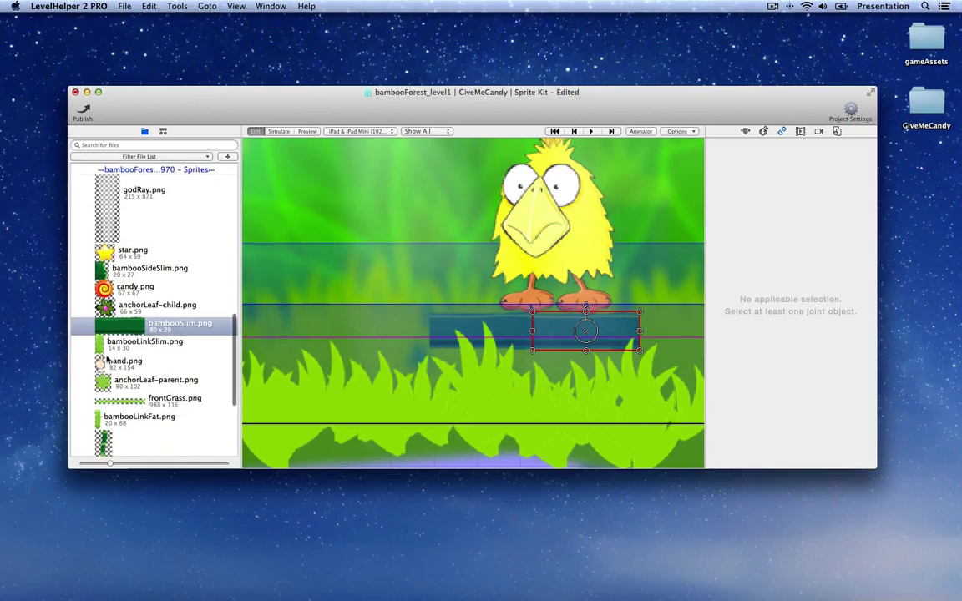
left_click_drag(104, 343, 636, 343)
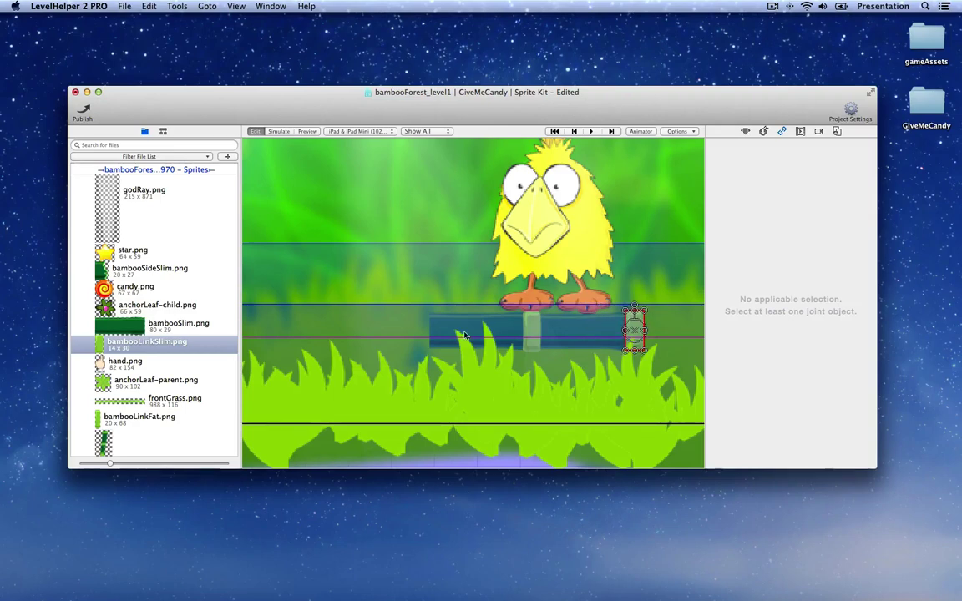
key("super+v")
left_click_drag(458, 334, 433, 338)
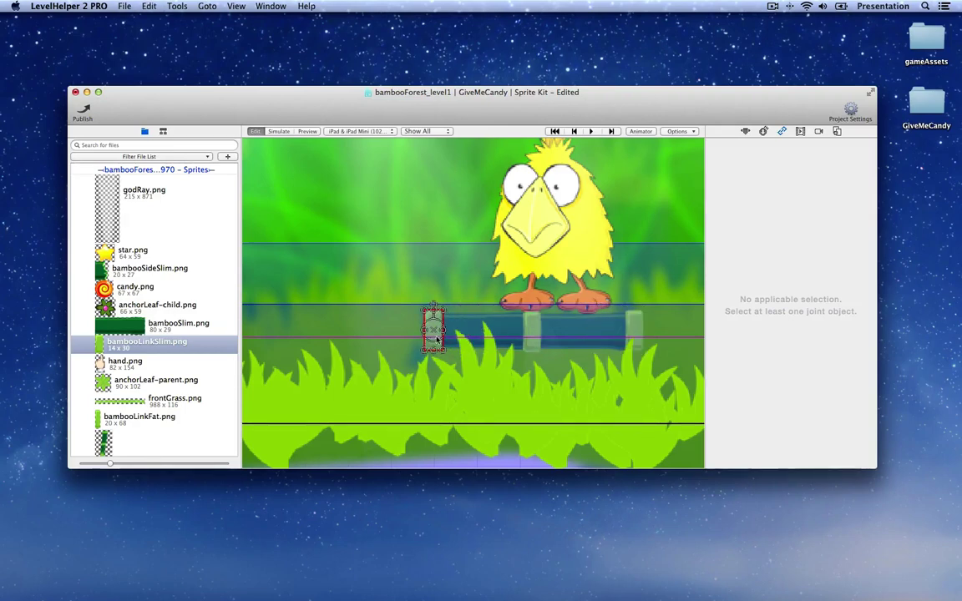
scroll(509, 338, "up", 1)
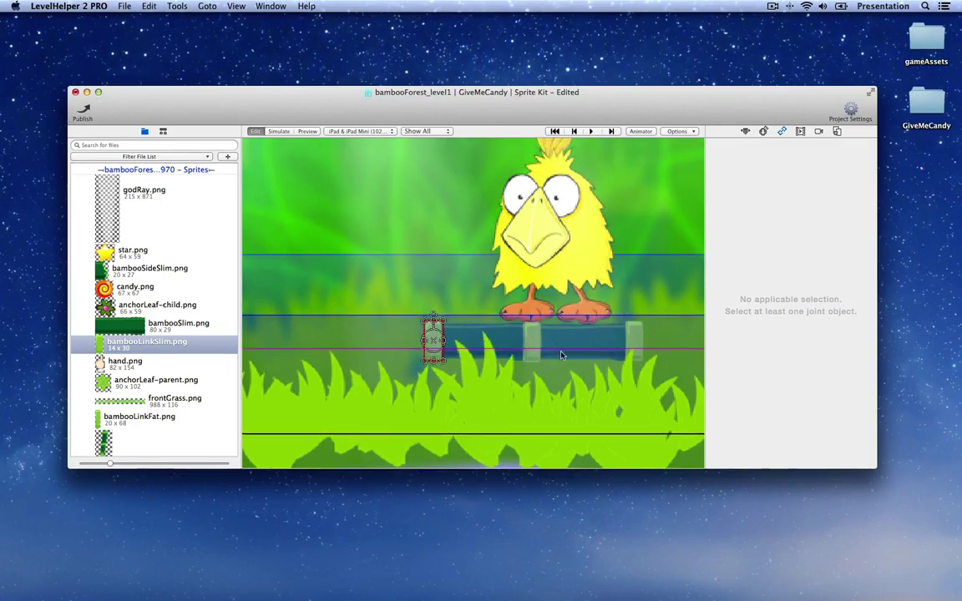
left_click(163, 131)
left_click(208, 155)
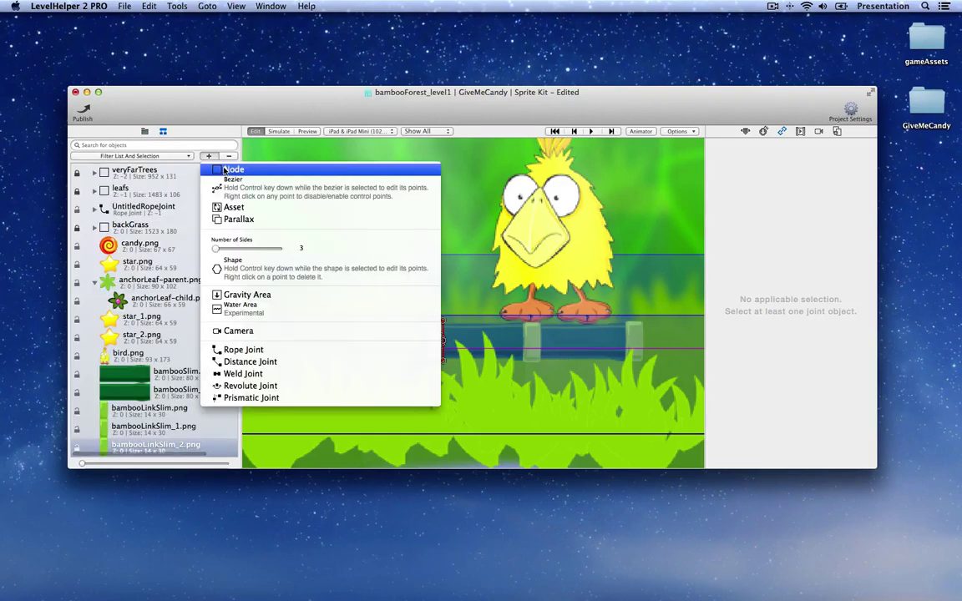
Add a new node, fit its box over the bamboo platform, and make it a Static body.
left_click(221, 294)
left_click_drag(539, 368, 642, 356)
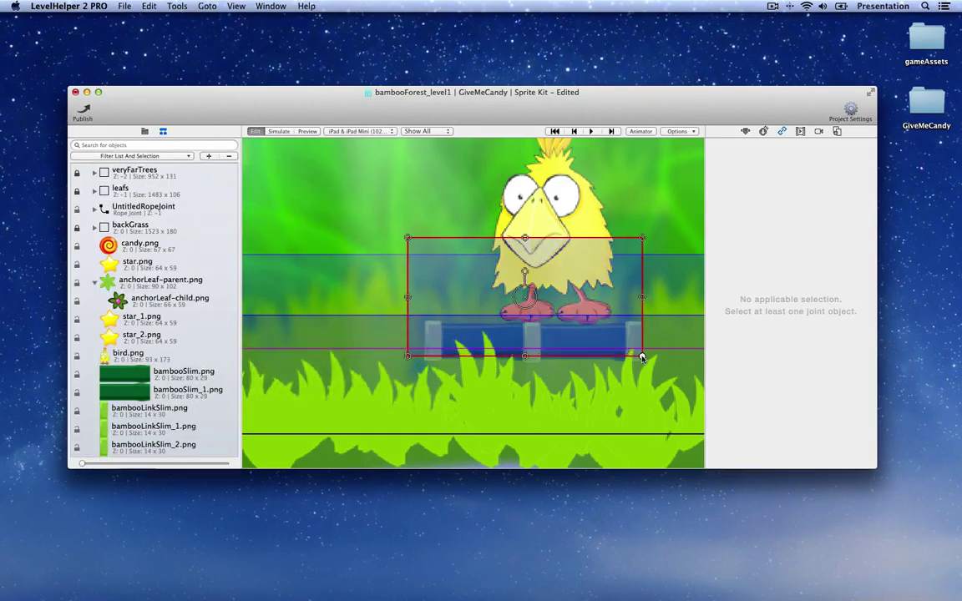
left_click_drag(408, 240, 426, 329)
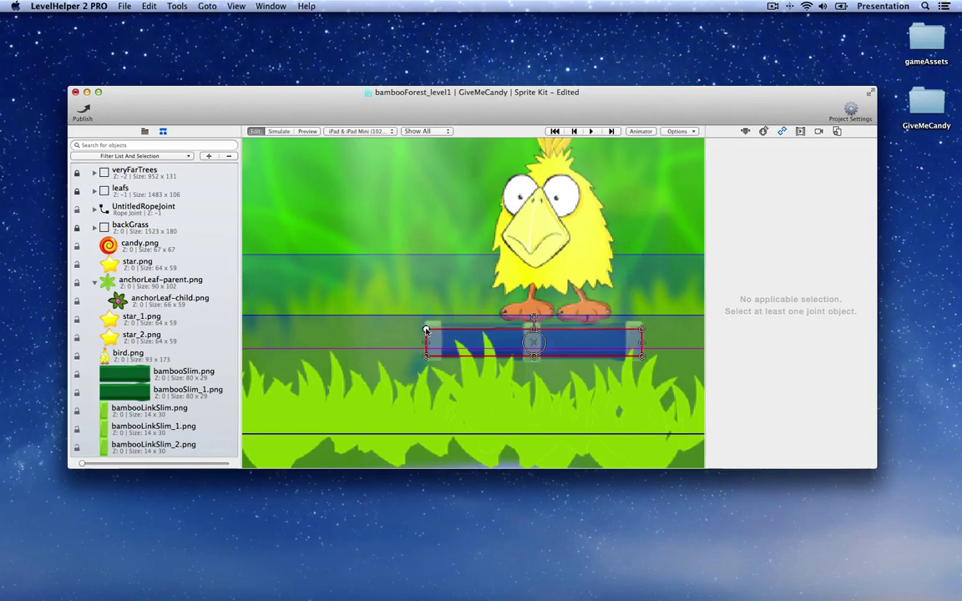
left_click(763, 131)
left_click(801, 161)
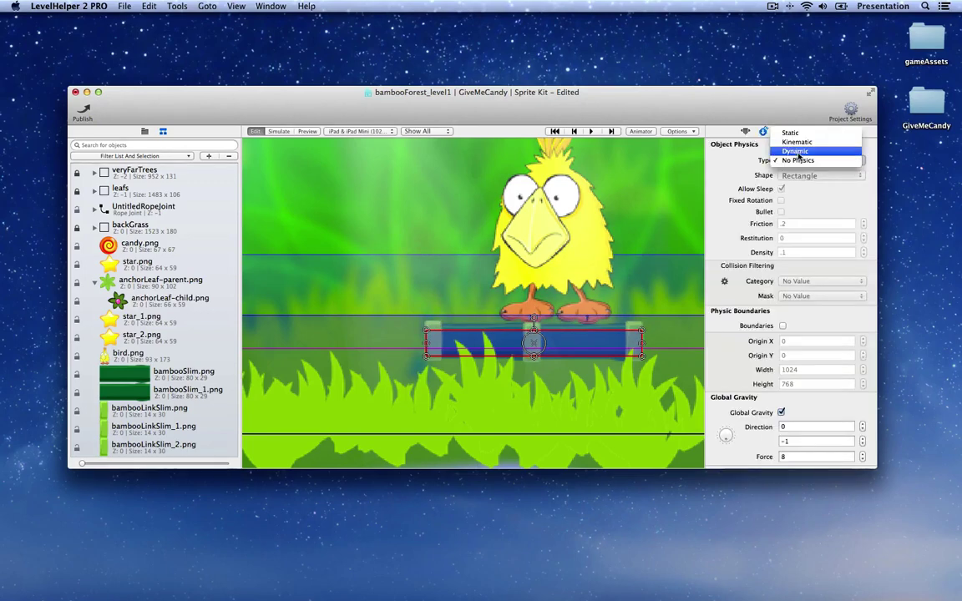
left_click(803, 167)
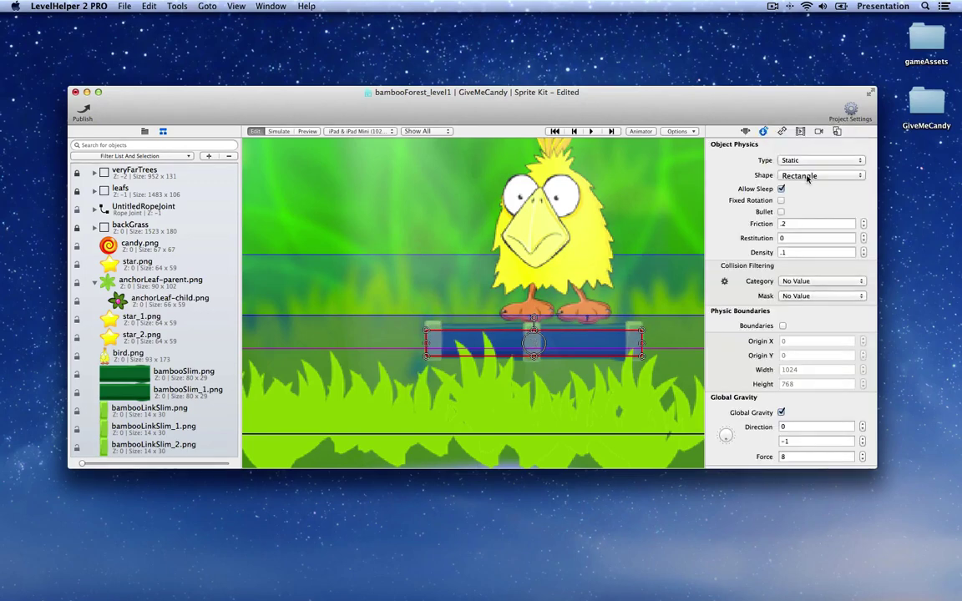
Group the five bamboo pieces inside the new UntitledNode.
left_click(149, 377)
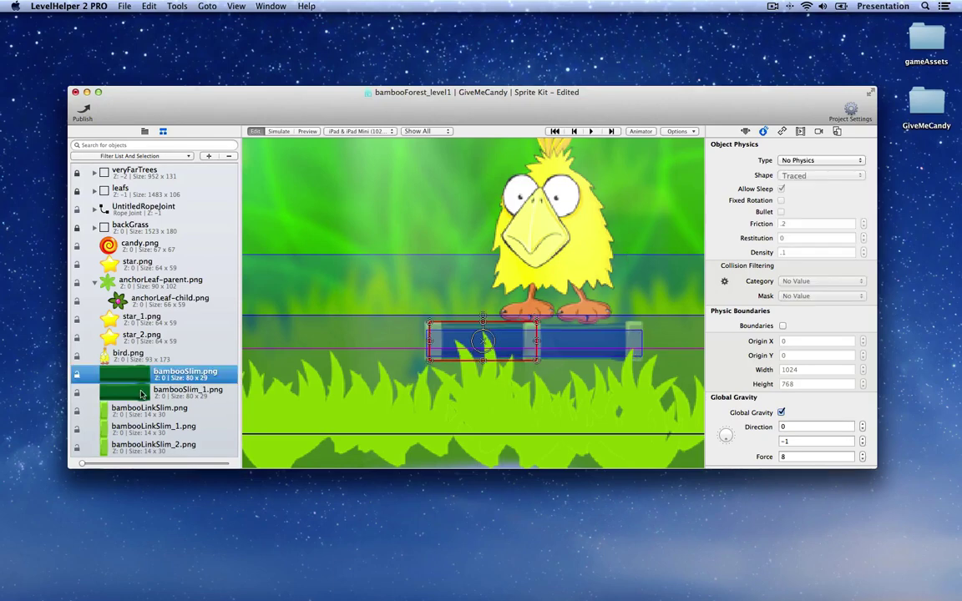
scroll(150, 377, "down", 2)
left_click(142, 409, "shift")
scroll(142, 367, "down", 2)
left_click_drag(142, 368, 166, 382)
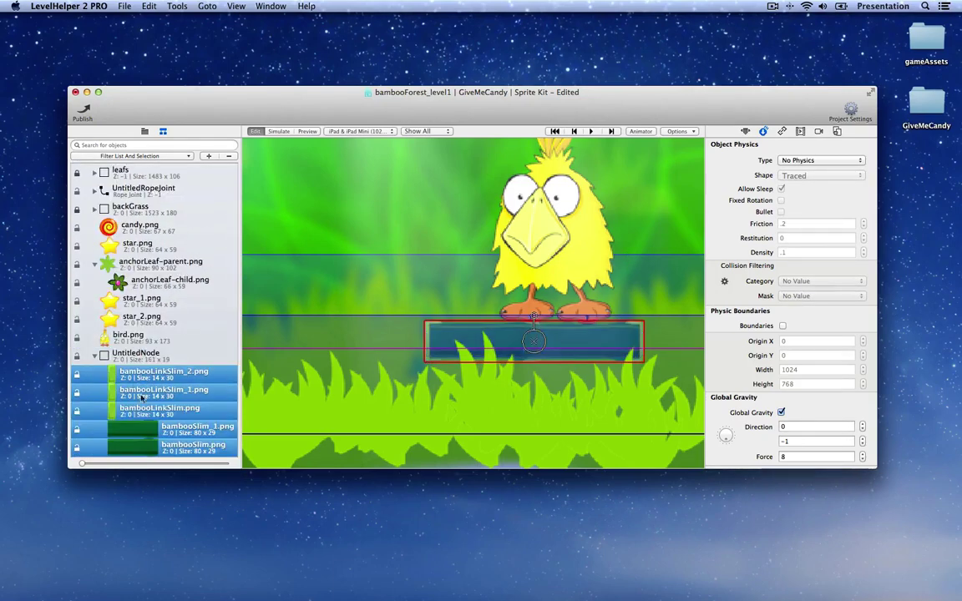
Set the three bambooLinkSlim posts' Local Z Order to 1.
left_click(148, 407, "shift")
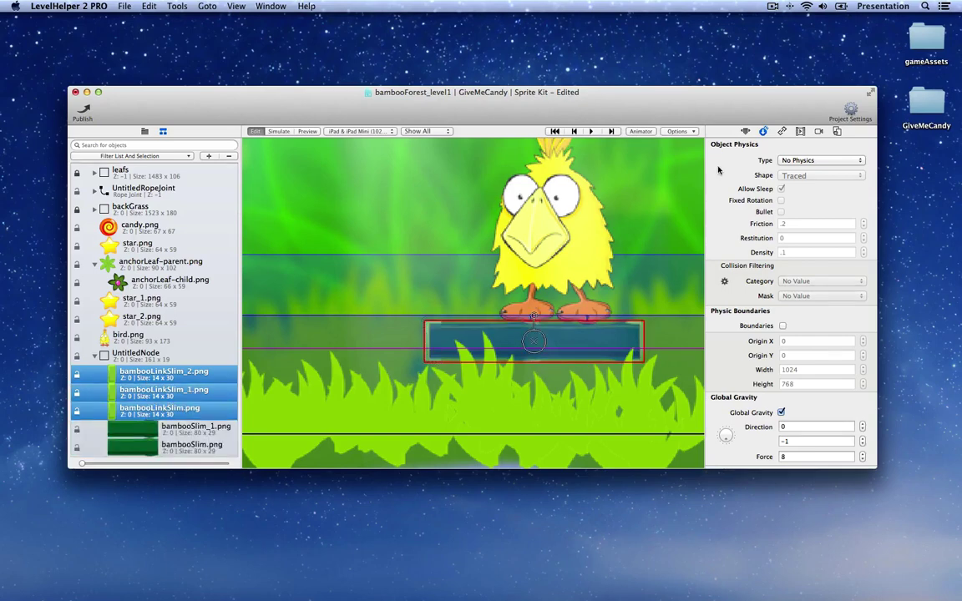
left_click(746, 131)
left_click(862, 183)
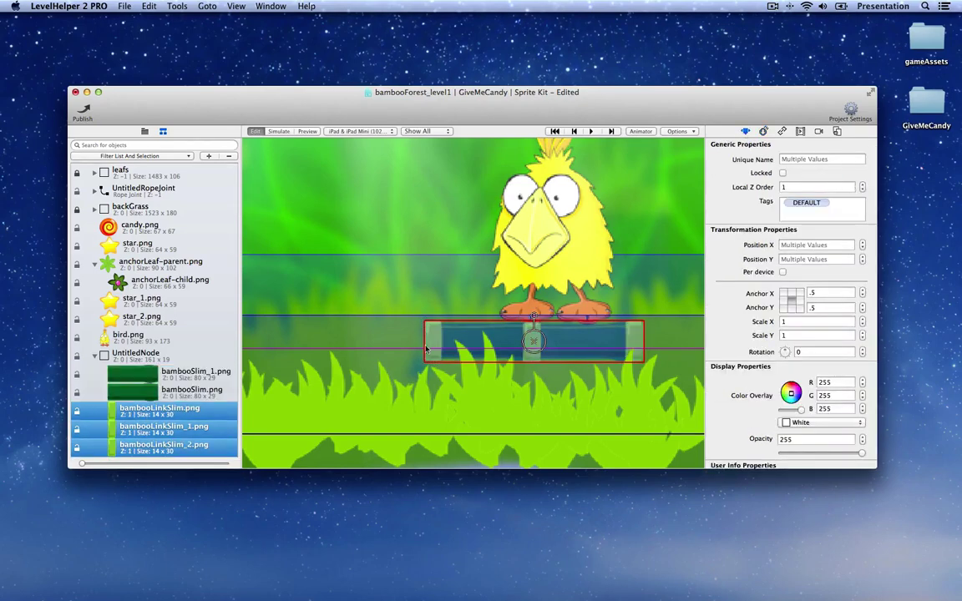
left_click(135, 355)
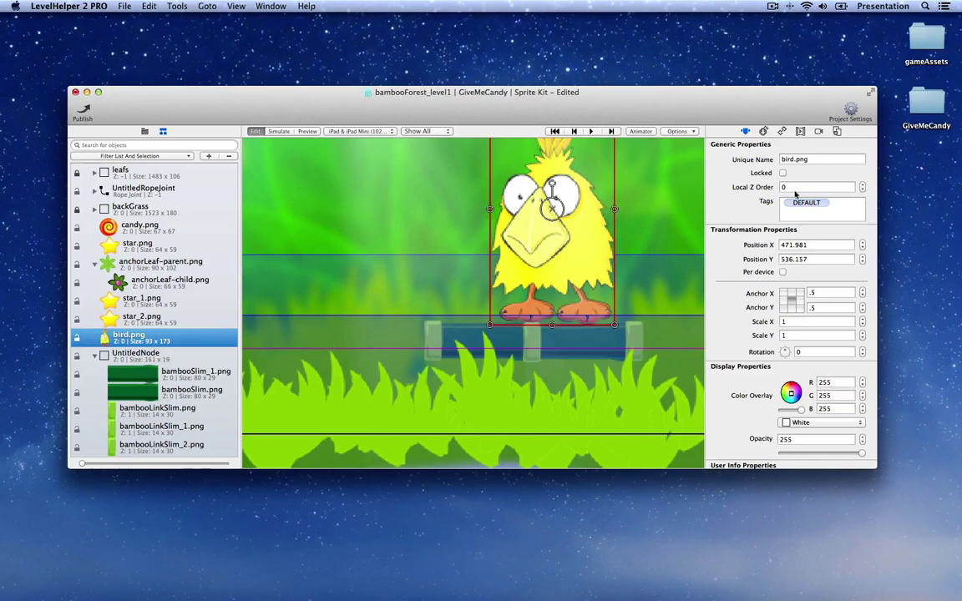
Raise the bird's Local Z Order to 1 and move it down-left onto the platform.
left_click(861, 185)
left_click(95, 338)
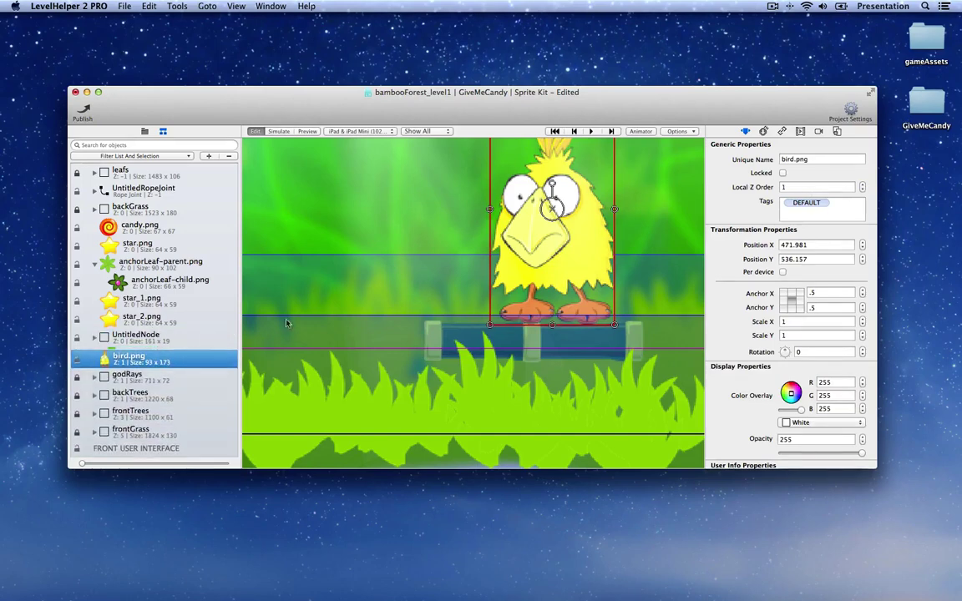
left_click_drag(569, 277, 549, 294)
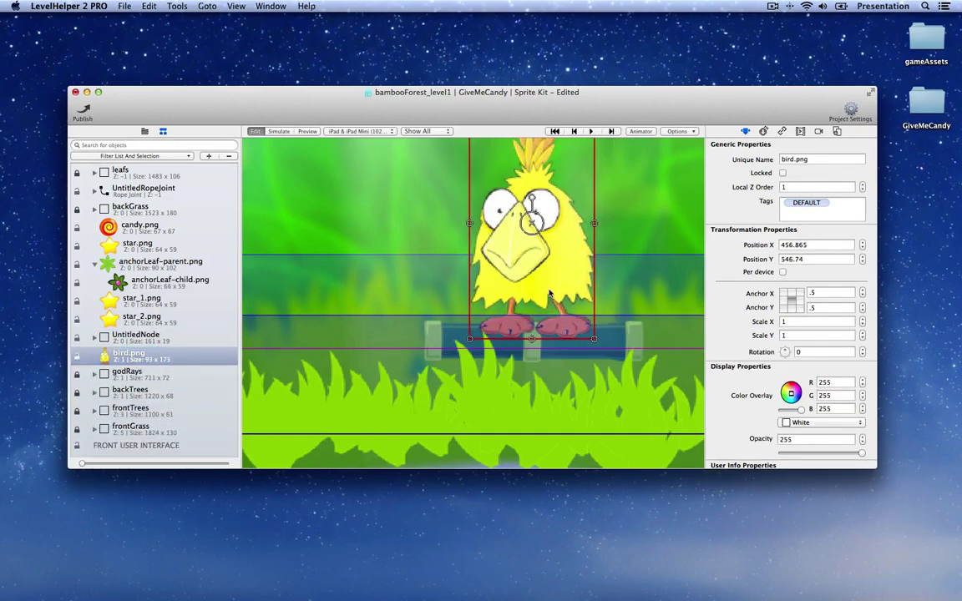
scroll(549, 294, "down", 6)
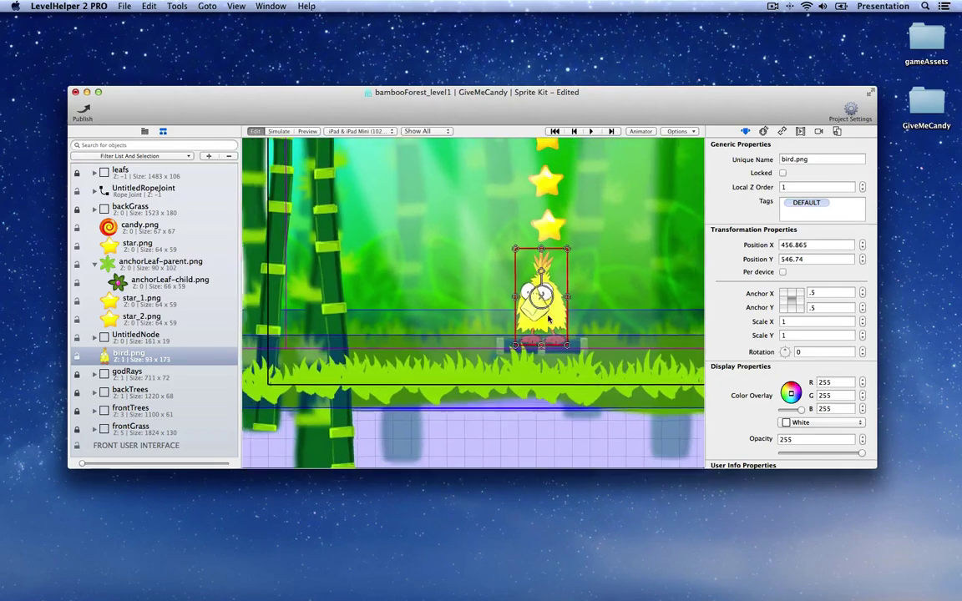
scroll(548, 317, "up", 5)
Select the platform group and bird together, then clear the selection and collapse UntitledNode.
left_click(515, 315)
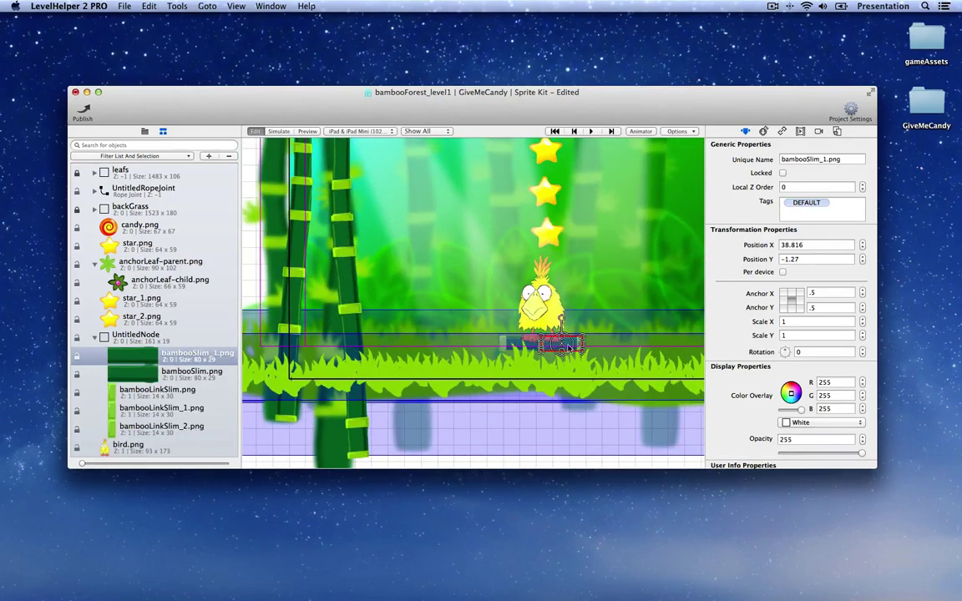
left_click(134, 335)
left_click(128, 446, "super")
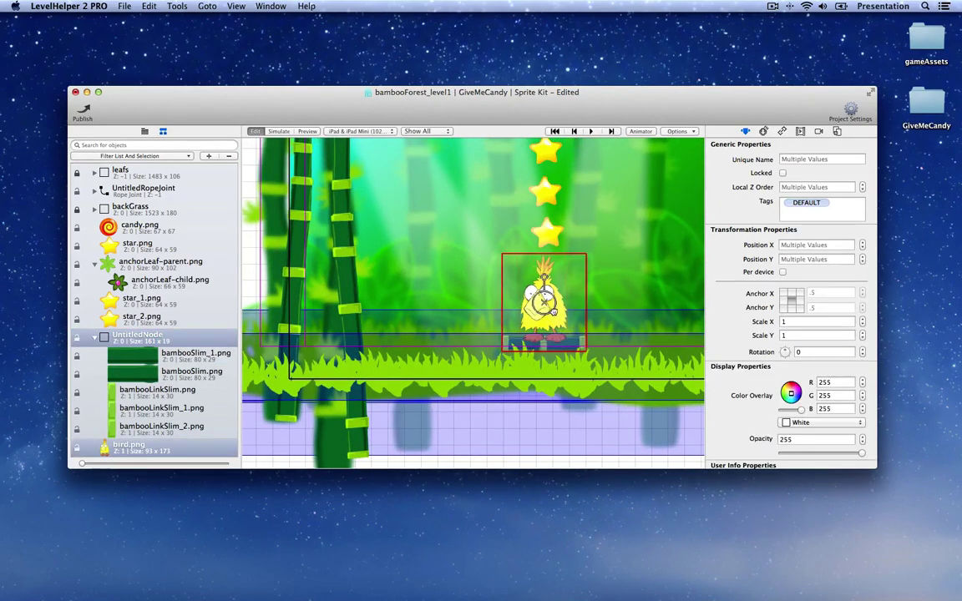
scroll(555, 343, "up", 5)
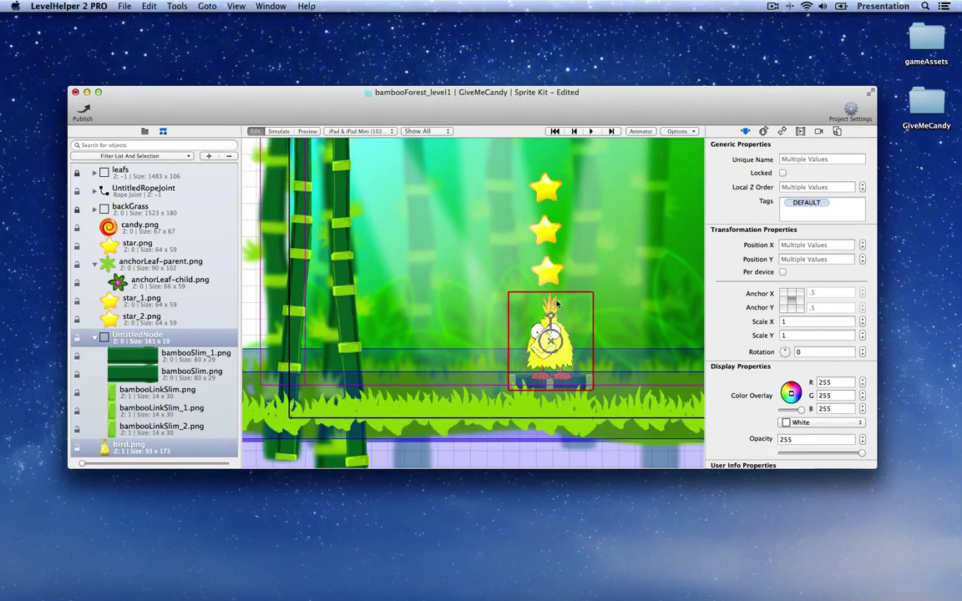
scroll(553, 343, "down", 4)
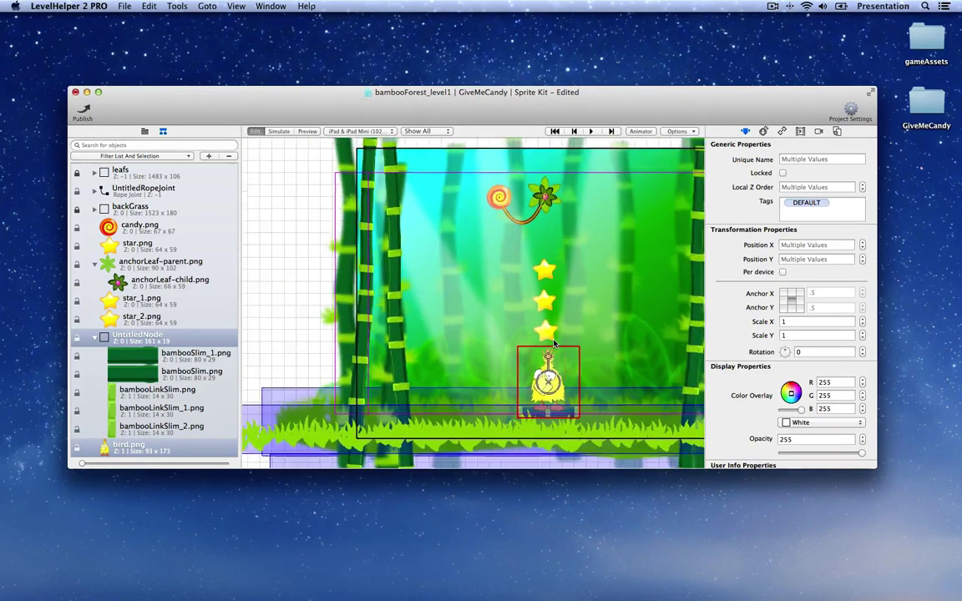
scroll(552, 342, "down", 3)
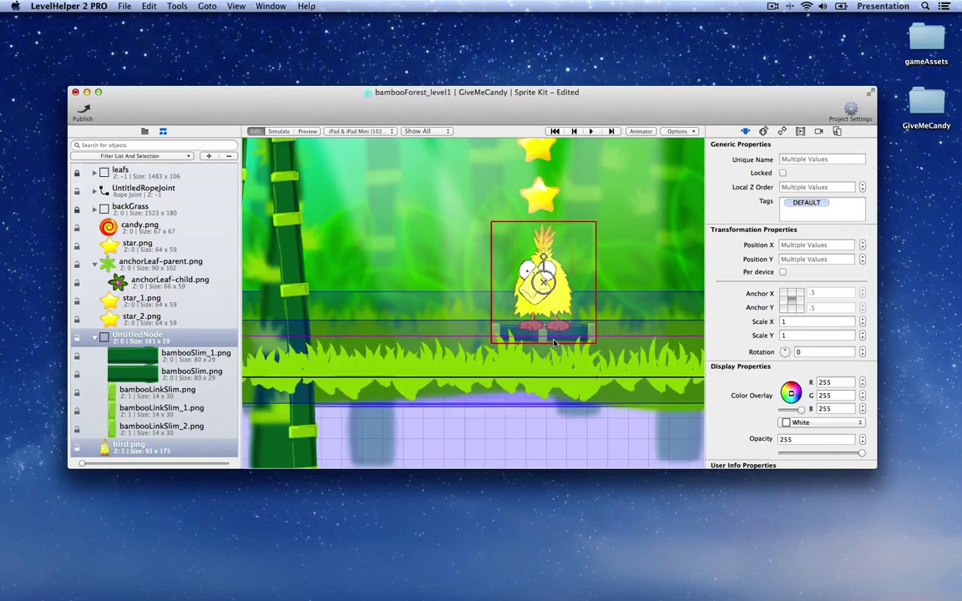
left_click(538, 447)
scroll(543, 444, "up", 5)
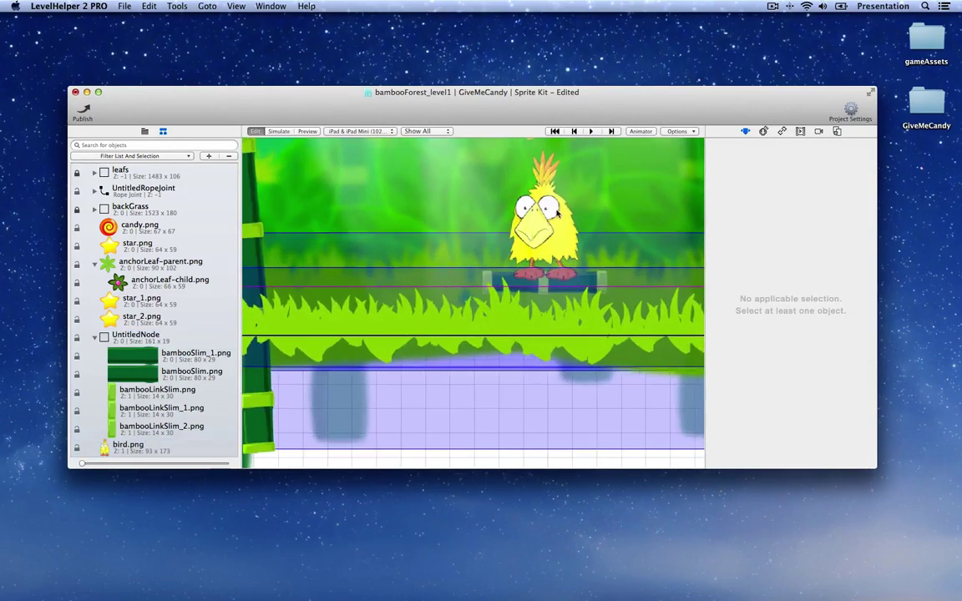
left_click(95, 337)
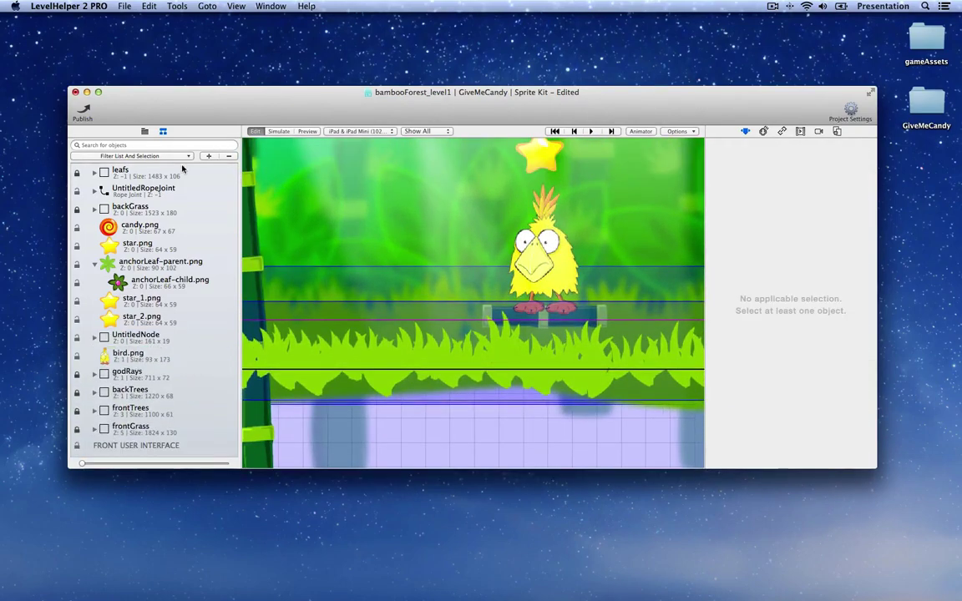
Add an empty node, name it 'win', and resize its box to 72 x 107 around the bird.
left_click(208, 156)
left_click(227, 169)
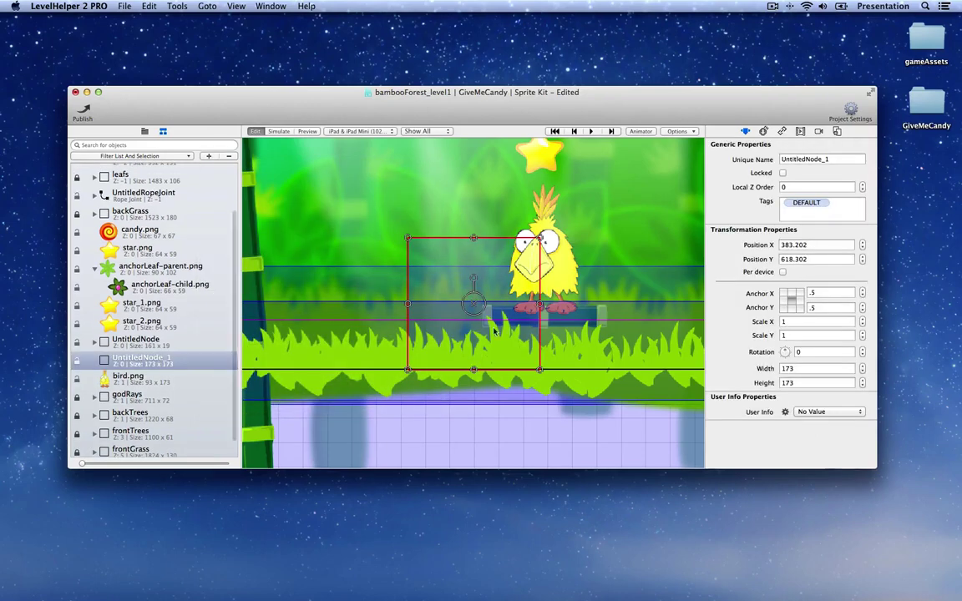
type("win")
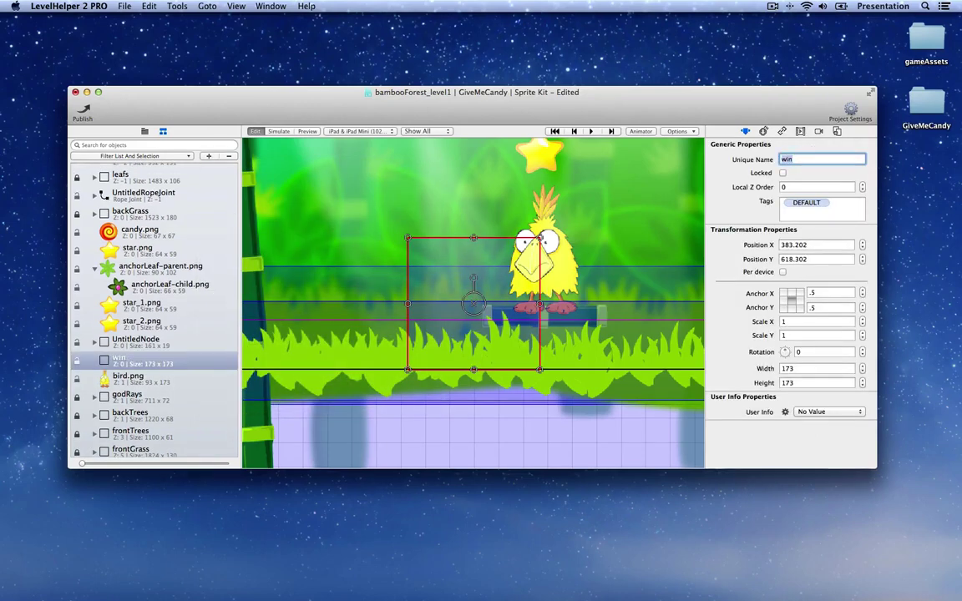
scroll(429, 290, "up", 2)
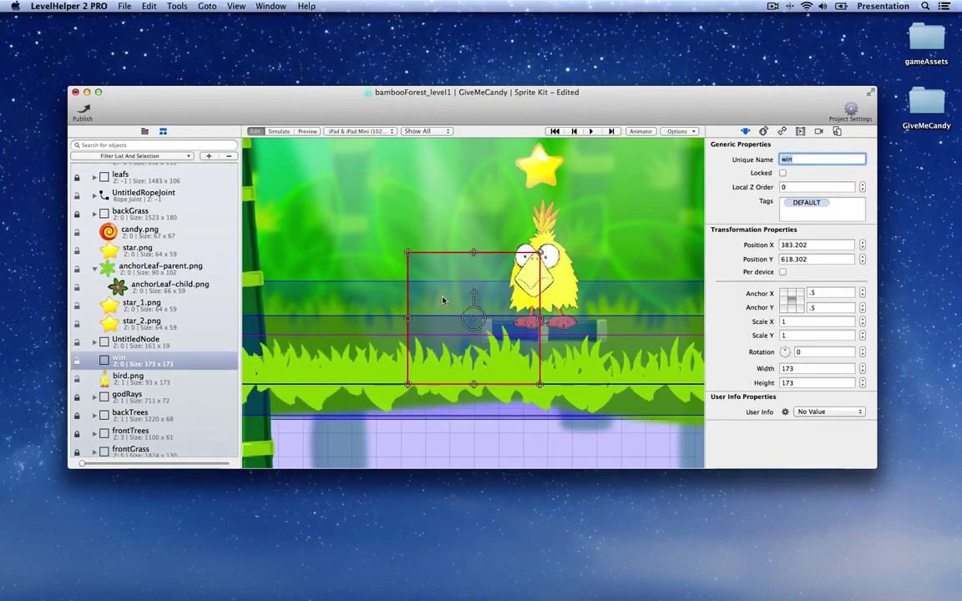
scroll(443, 301, "down", 3)
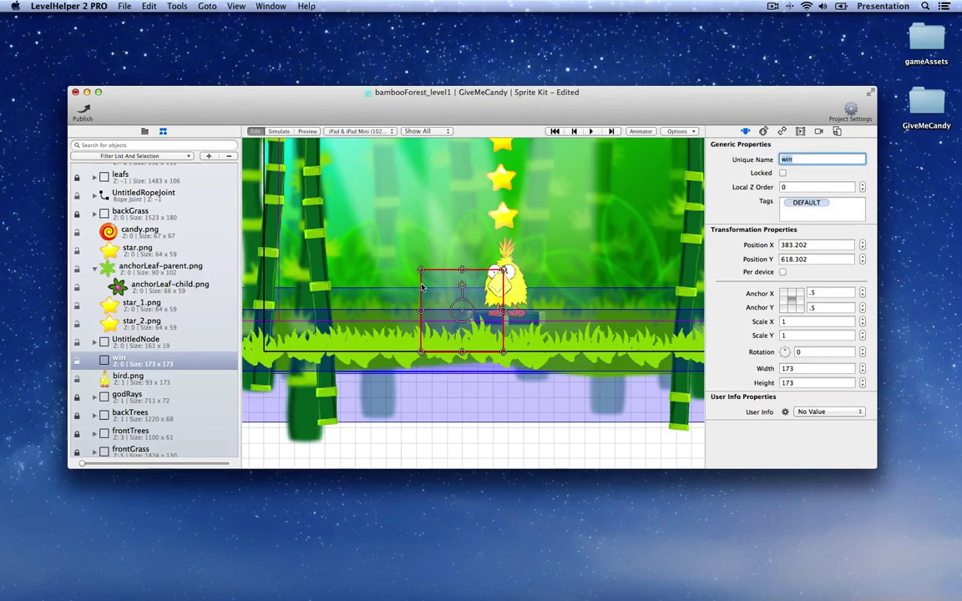
left_click_drag(420, 269, 505, 315)
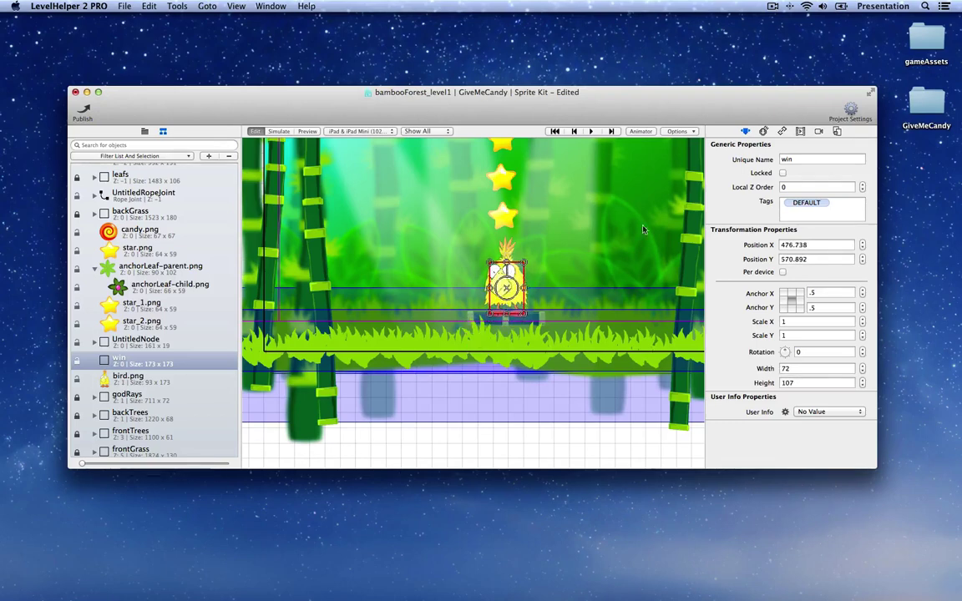
Give the win node a Static physics body with an Oval shape and run the simulation.
left_click(762, 132)
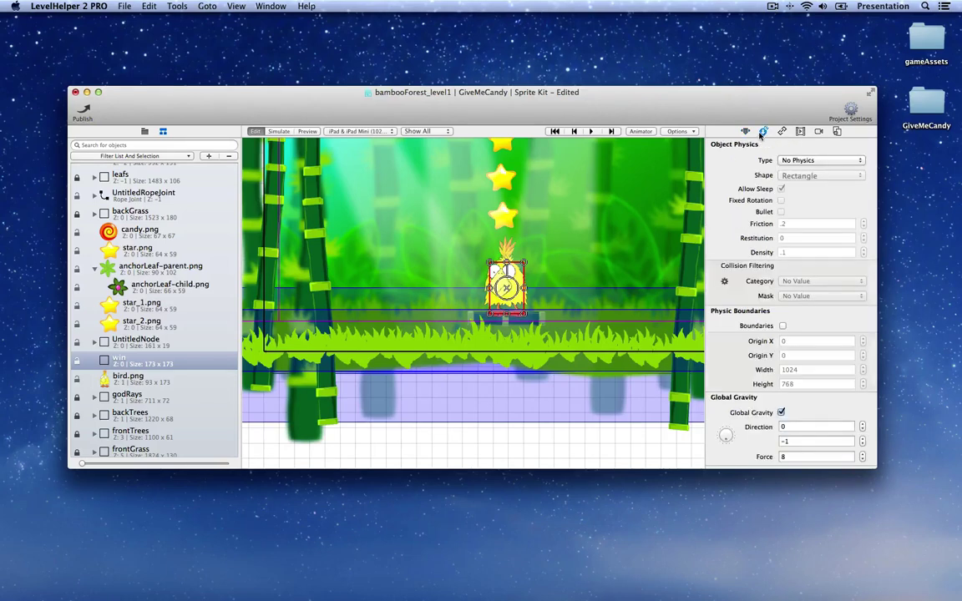
left_click(802, 160)
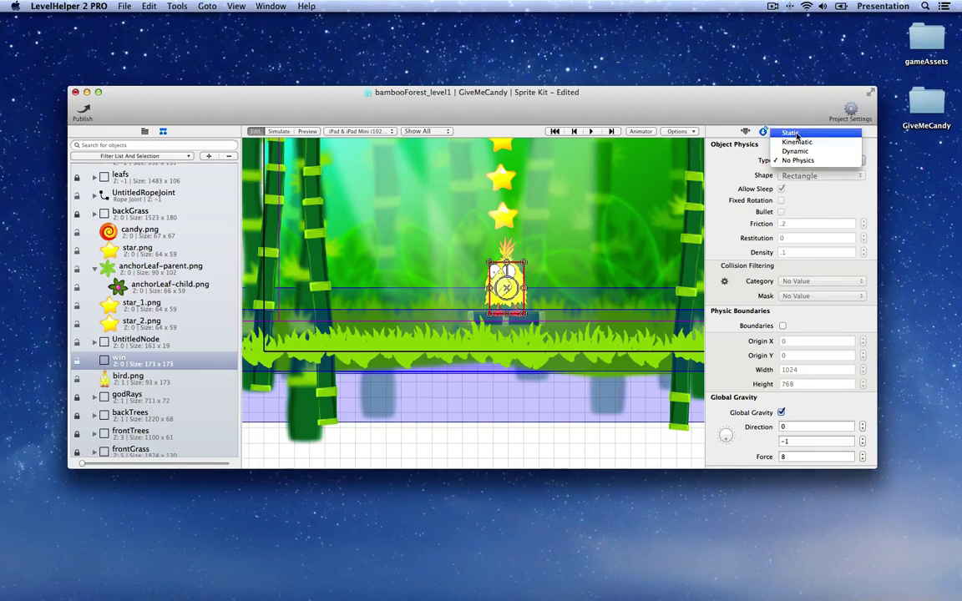
left_click(796, 137)
left_click(835, 177)
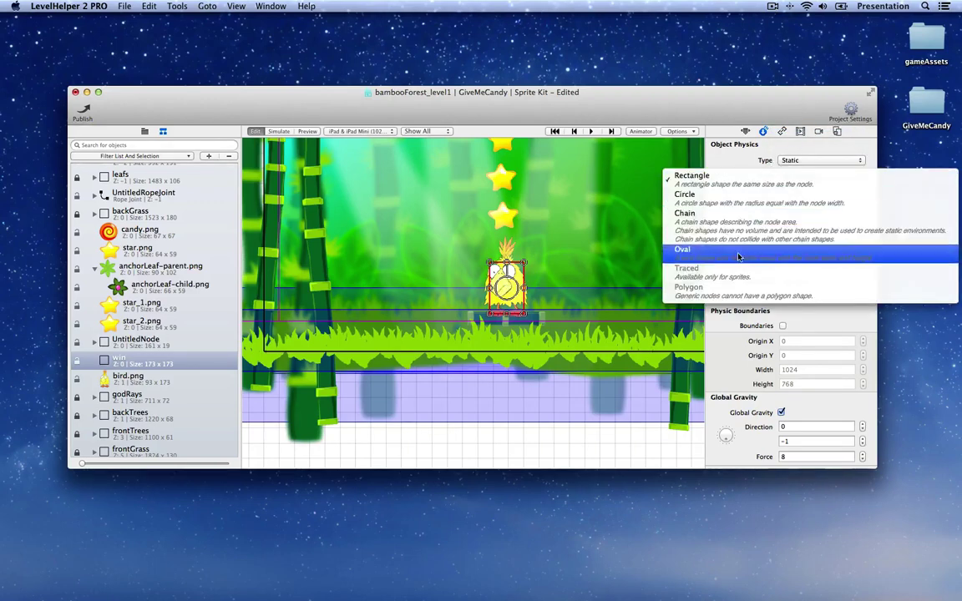
left_click(738, 257)
scroll(459, 315, "up", 3)
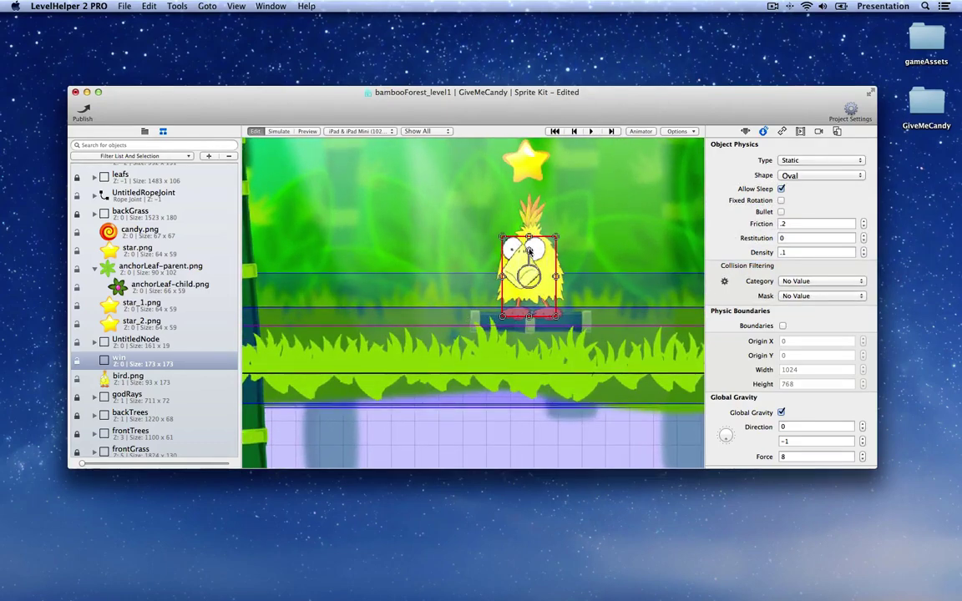
left_click(278, 131)
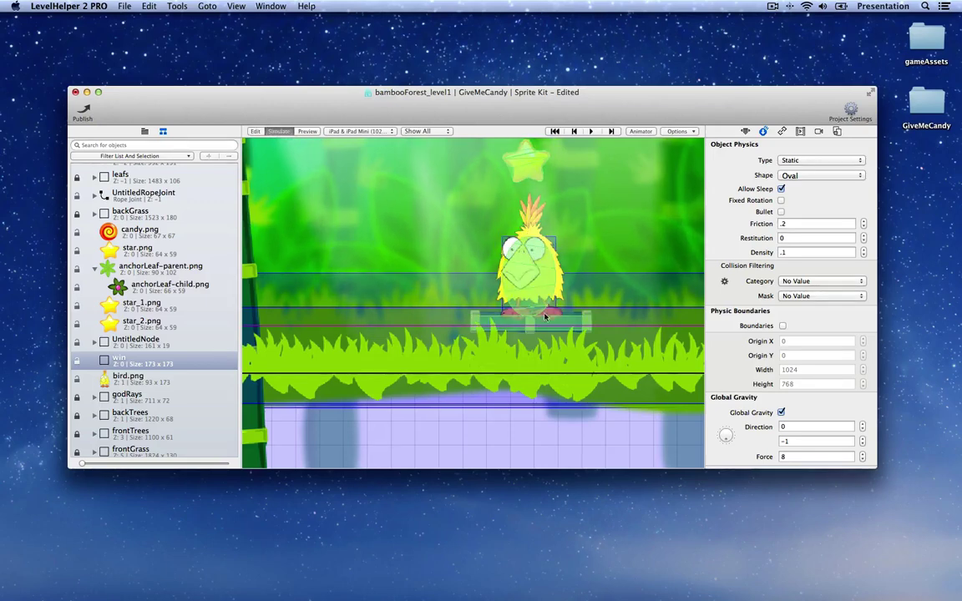
scroll(540, 258, "down", 10)
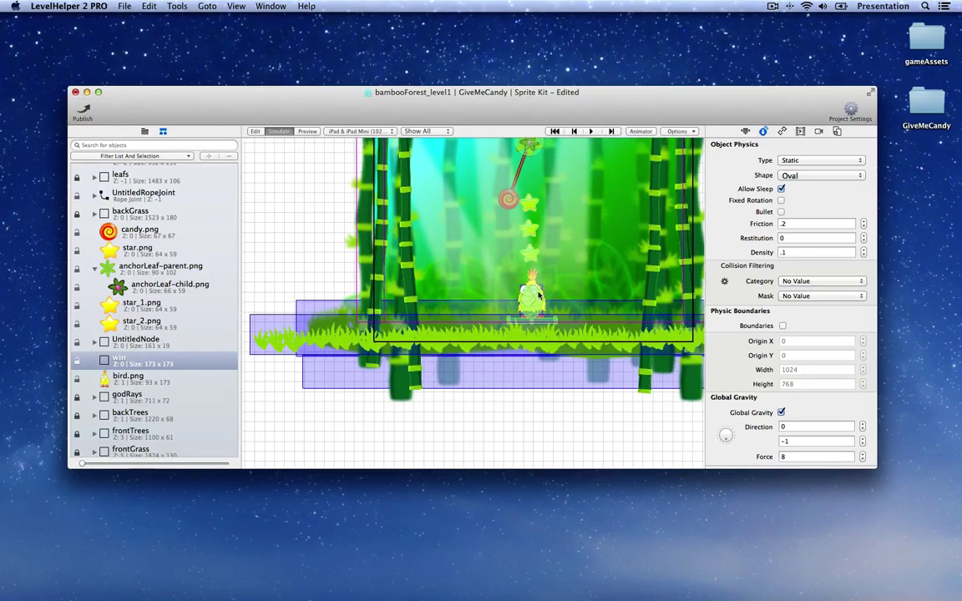
scroll(530, 301, "up", 5)
scroll(534, 309, "down", 6)
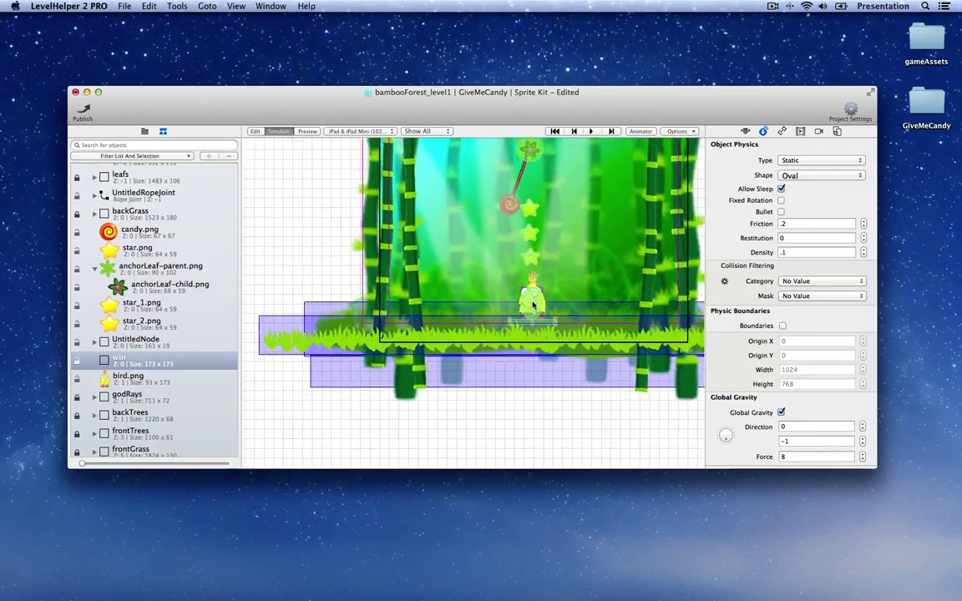
scroll(527, 305, "down", 4)
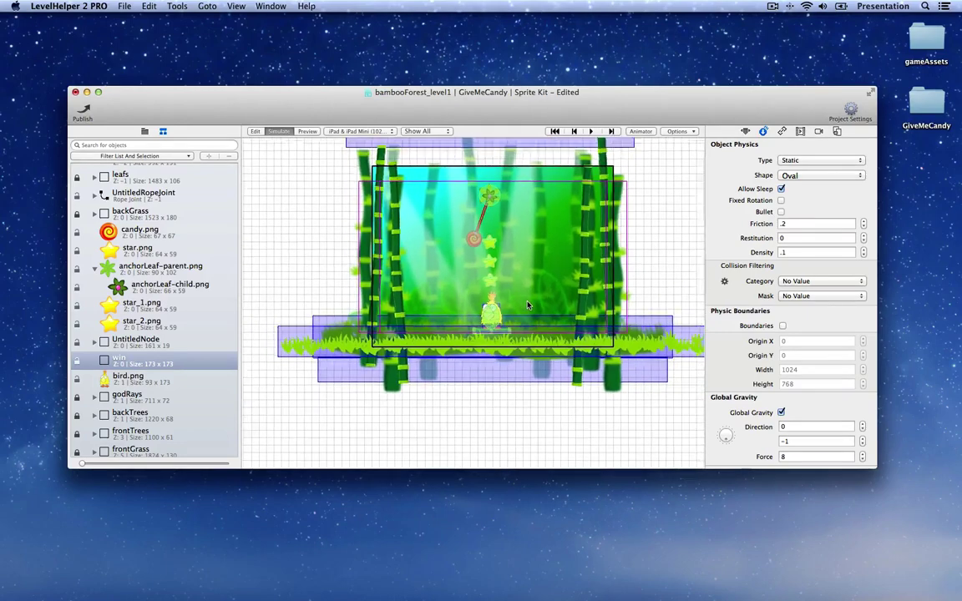
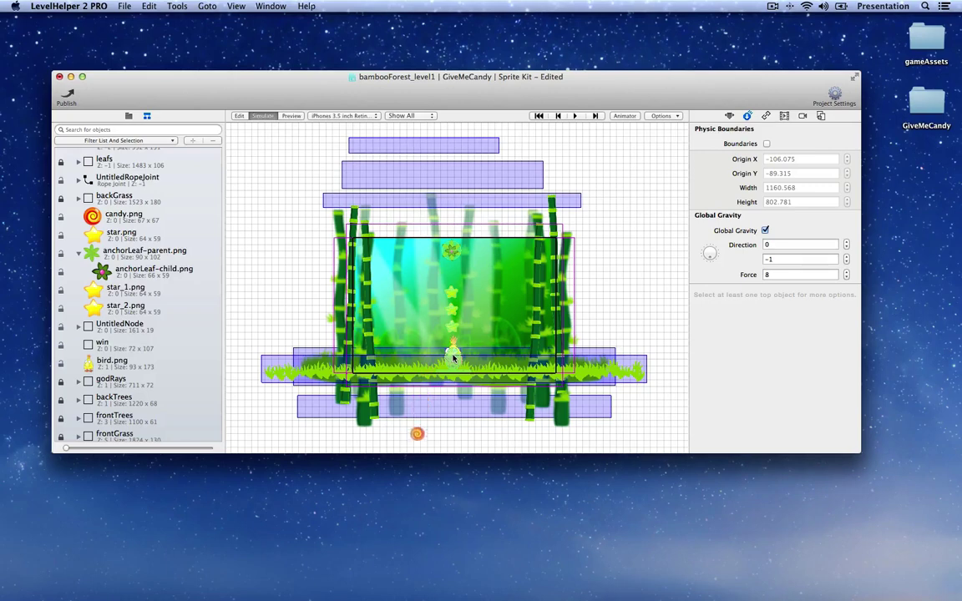
Stop the simulation, turn on physics boundaries, and nudge the boundary's top-left corner up.
left_click(240, 116)
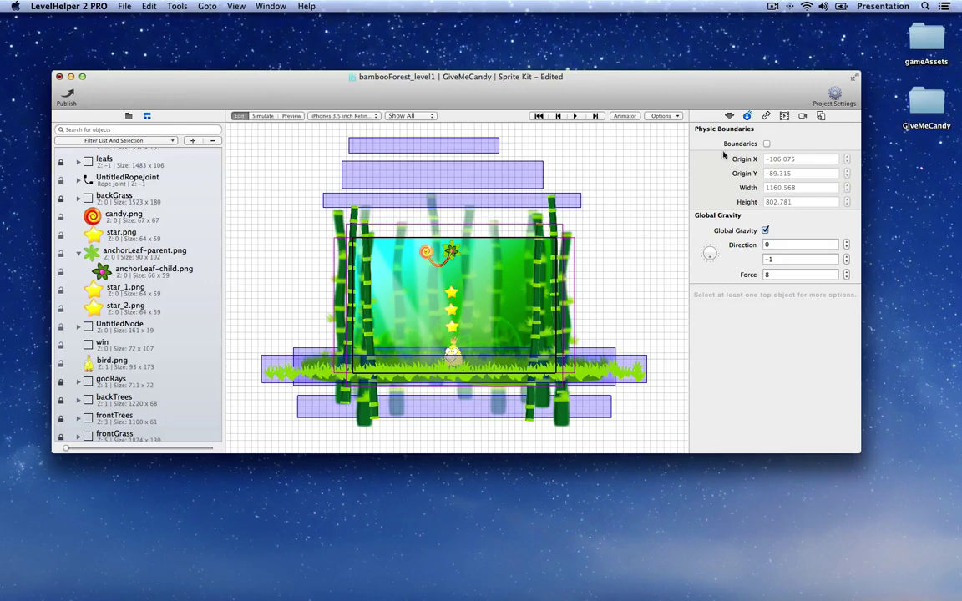
left_click(767, 144)
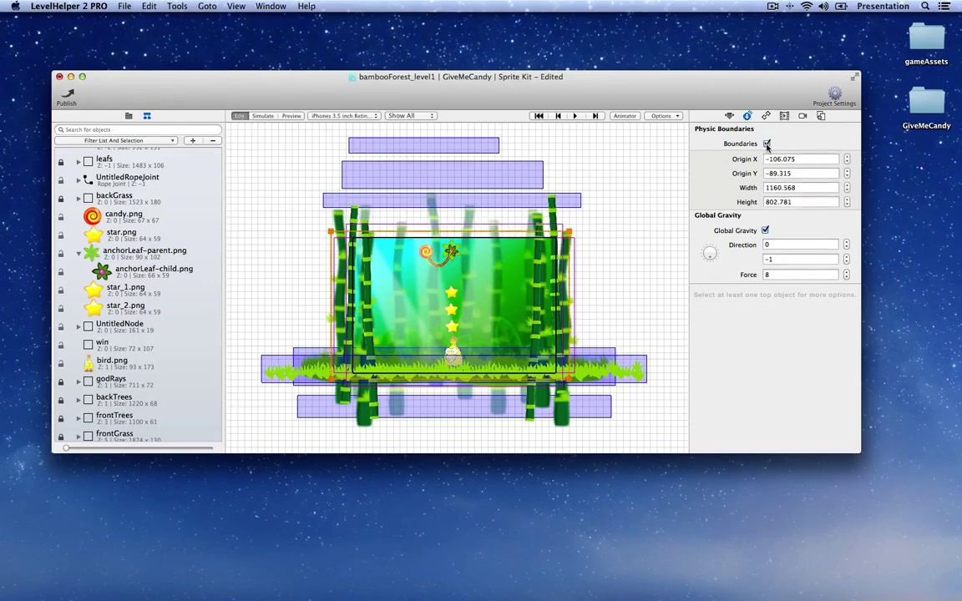
left_click(331, 116)
left_click(342, 125)
left_click_drag(331, 233, 329, 228)
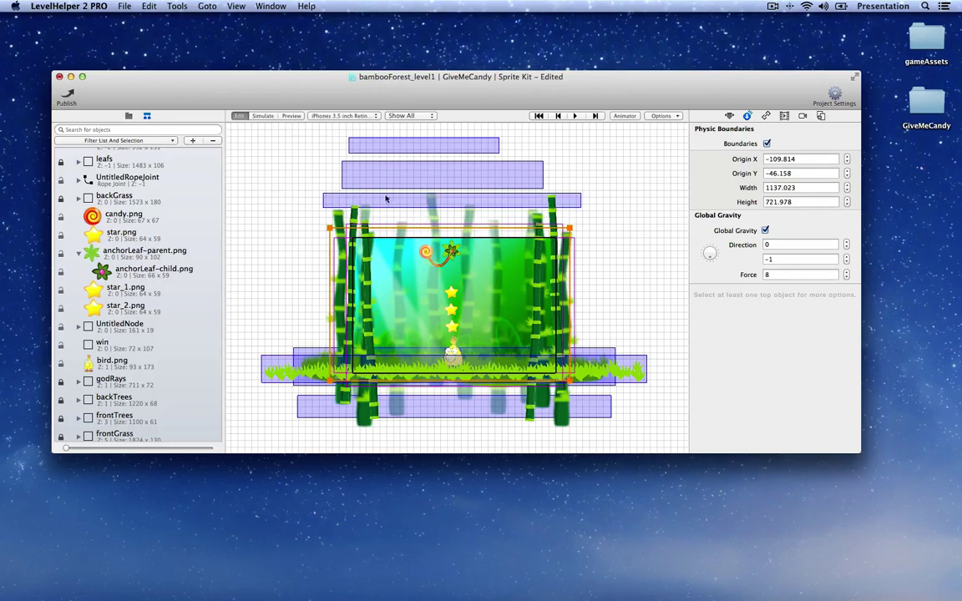
scroll(418, 250, "up", 5)
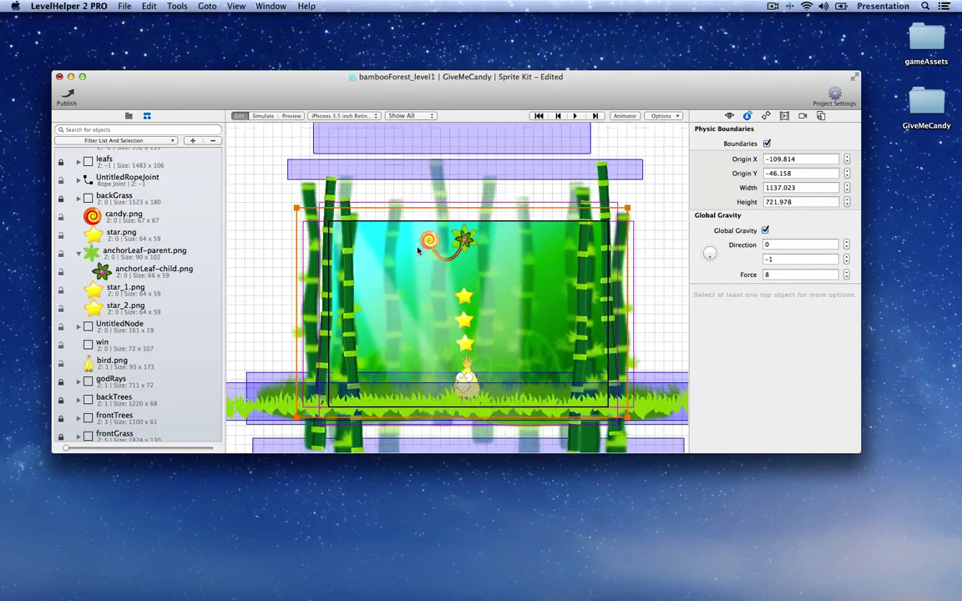
Check iPhone 4 inch, iPad and iPad Retina previews, enlarge the boundary, and end on iPad & iPad Mini.
left_click(344, 115)
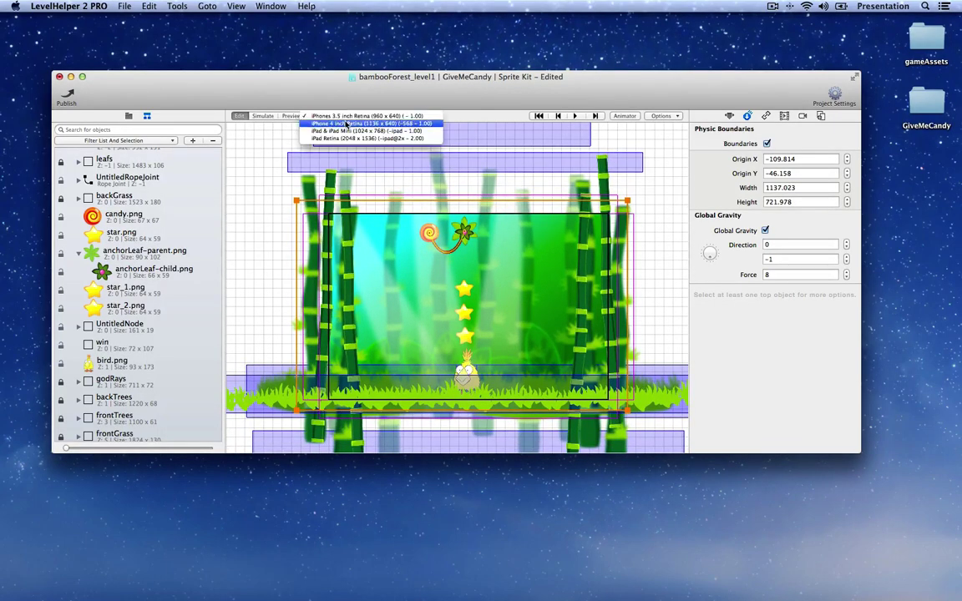
left_click(344, 123)
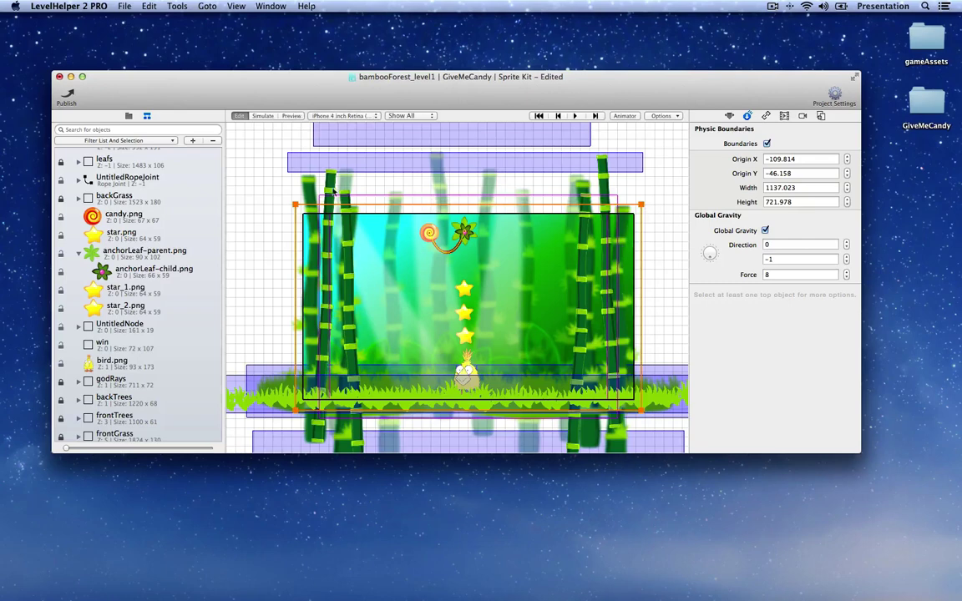
left_click(342, 119)
left_click(309, 122)
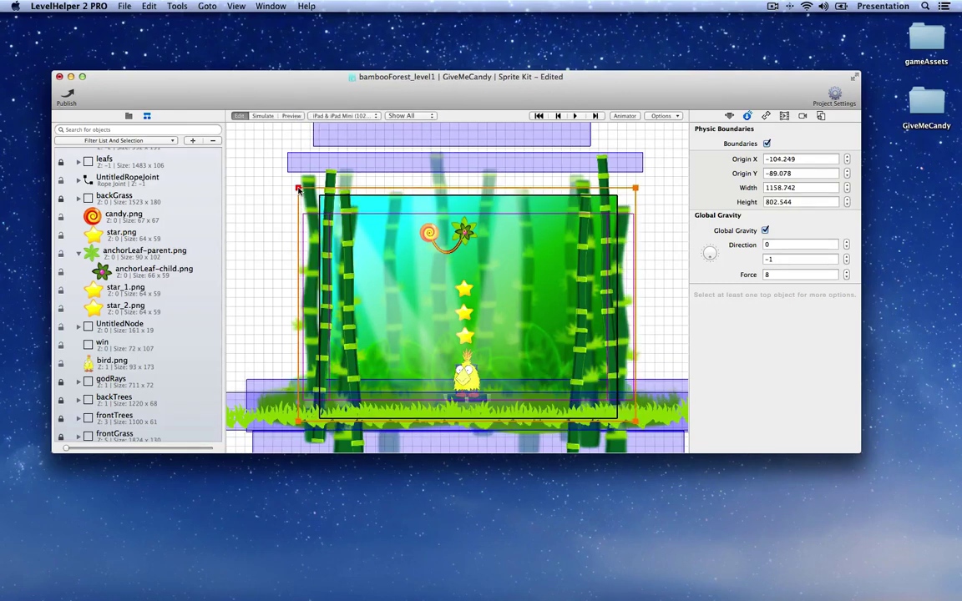
left_click(344, 115)
left_click(344, 122)
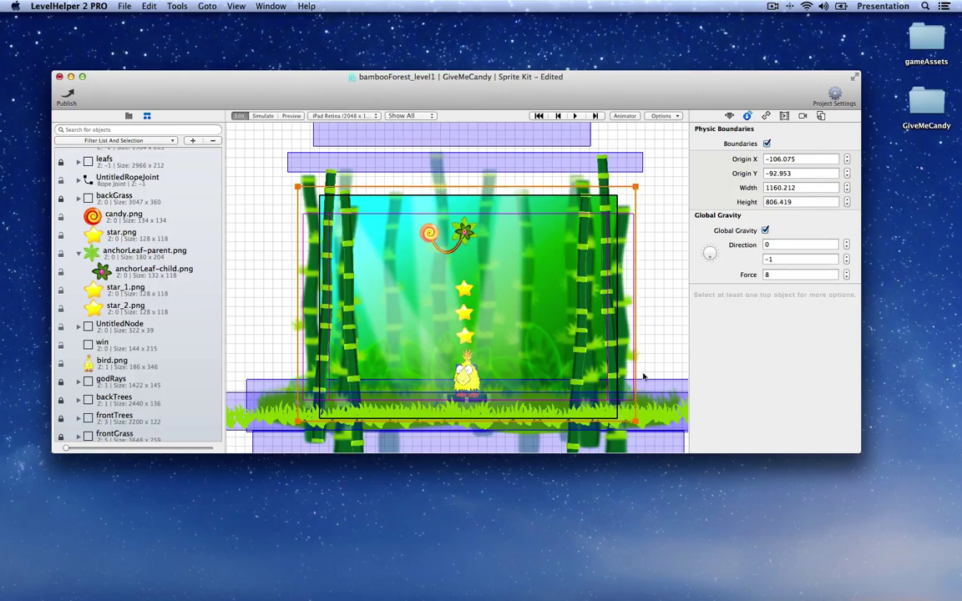
left_click_drag(634, 424, 634, 426)
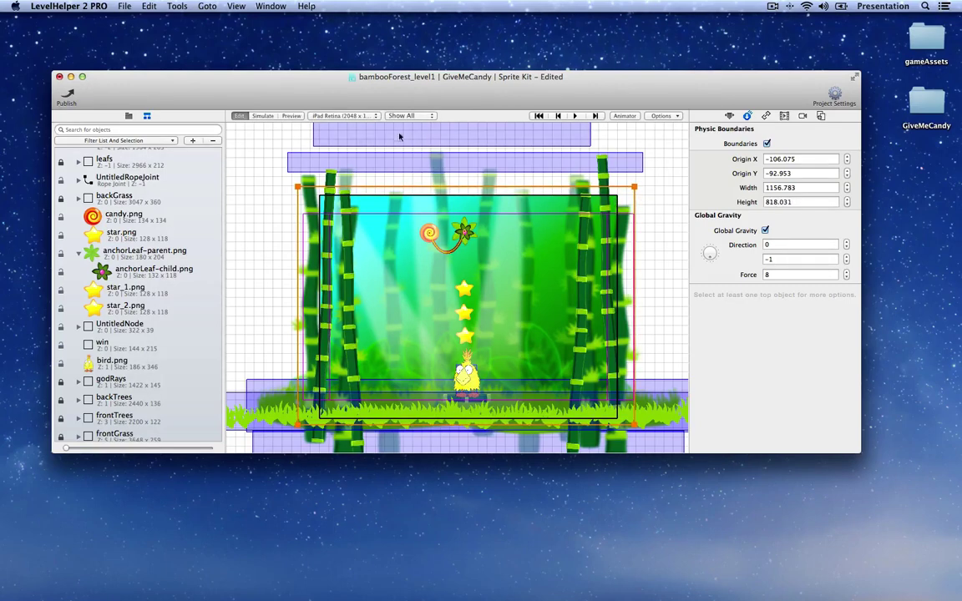
left_click(343, 115)
left_click(334, 101)
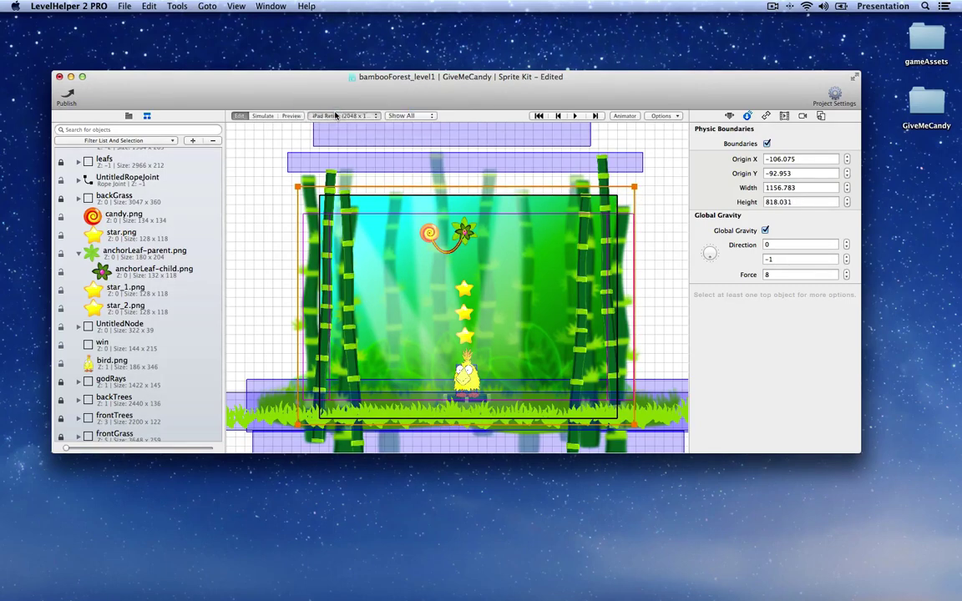
Simulate cutting the candy's rope, then publish bambooForest_level1 to publishedResources and return to Xcode.
left_click(263, 116)
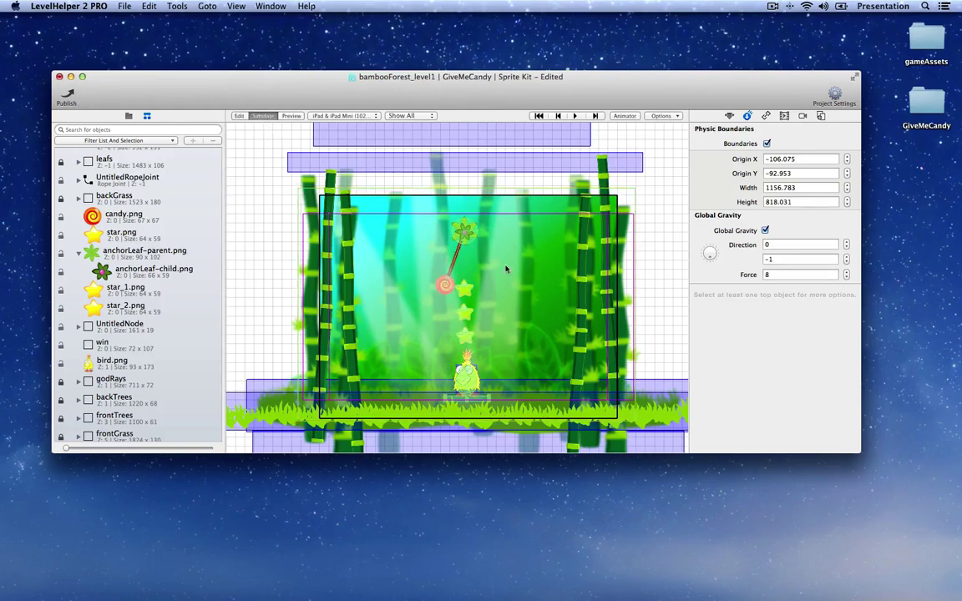
left_click_drag(505, 269, 418, 209)
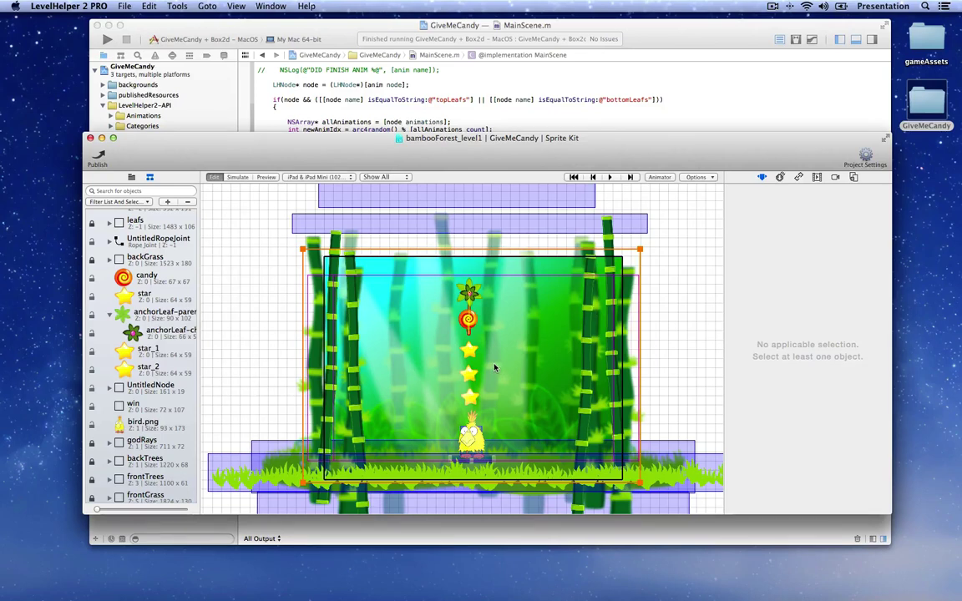
left_click(99, 159)
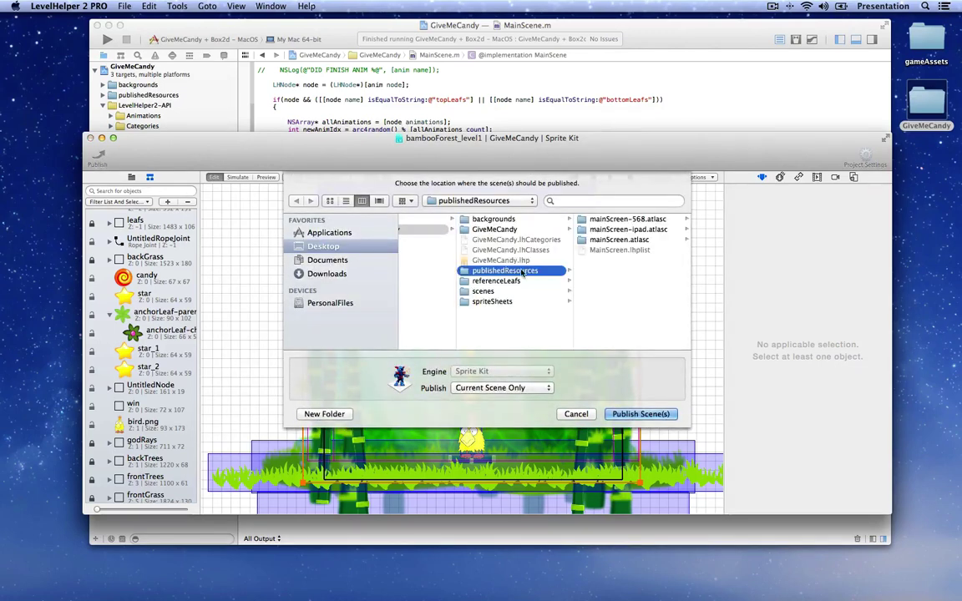
left_click(644, 415)
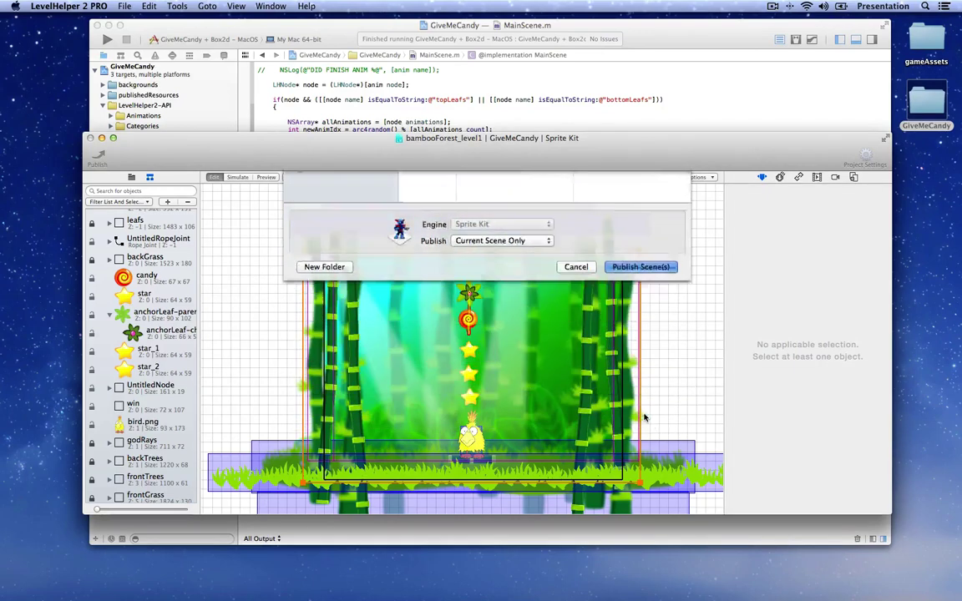
left_click(330, 32)
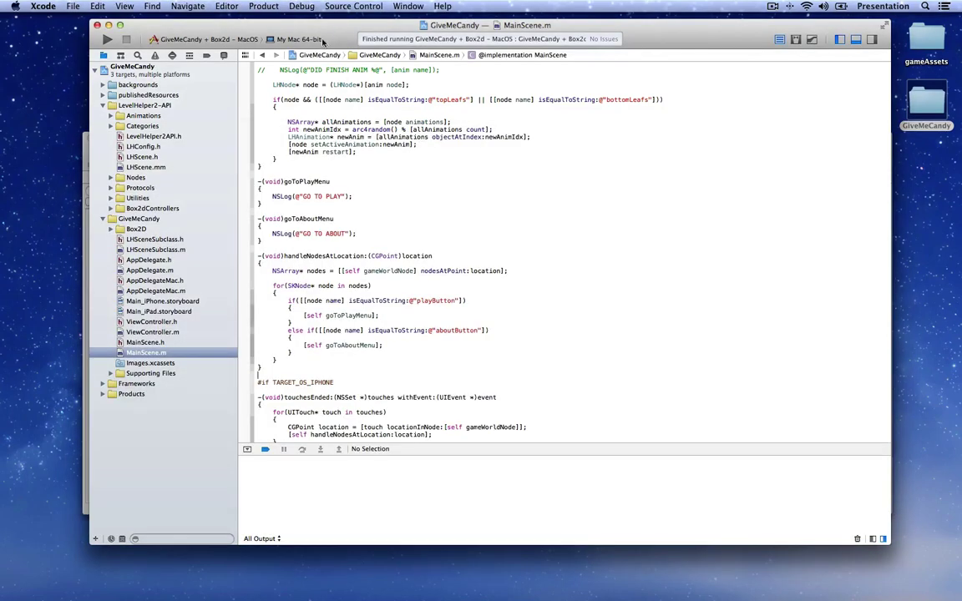
Create an Objective-C class GameLogic subclassing LHScene in the GiveMeCandy group.
right_click(156, 353)
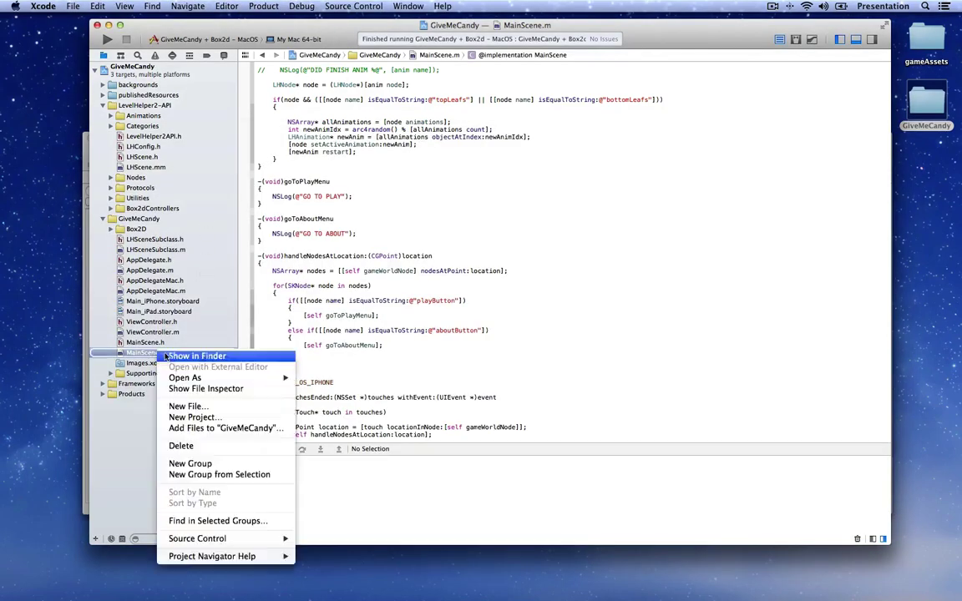
left_click(211, 410)
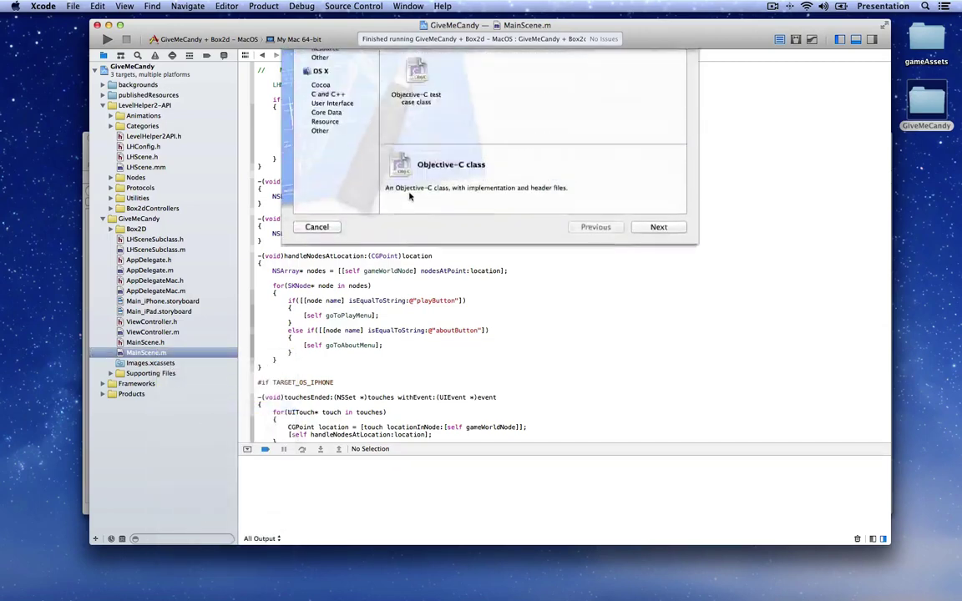
left_click(665, 312)
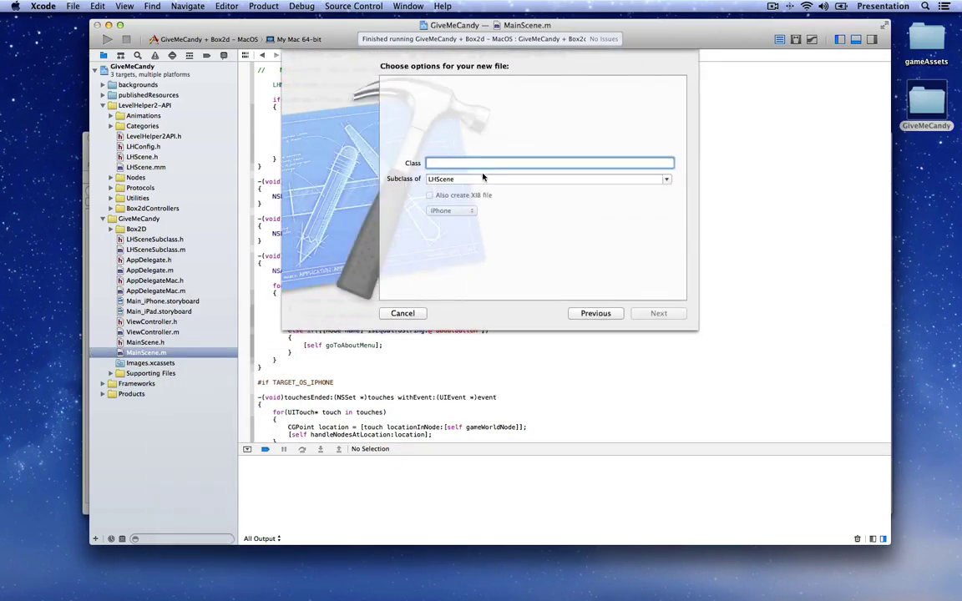
type("GameLogic")
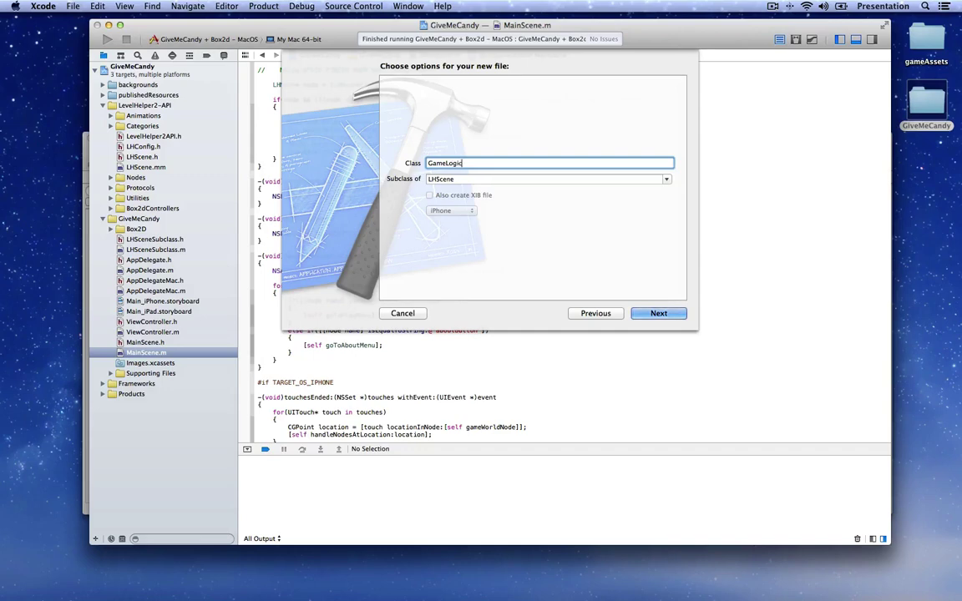
key("Tab")
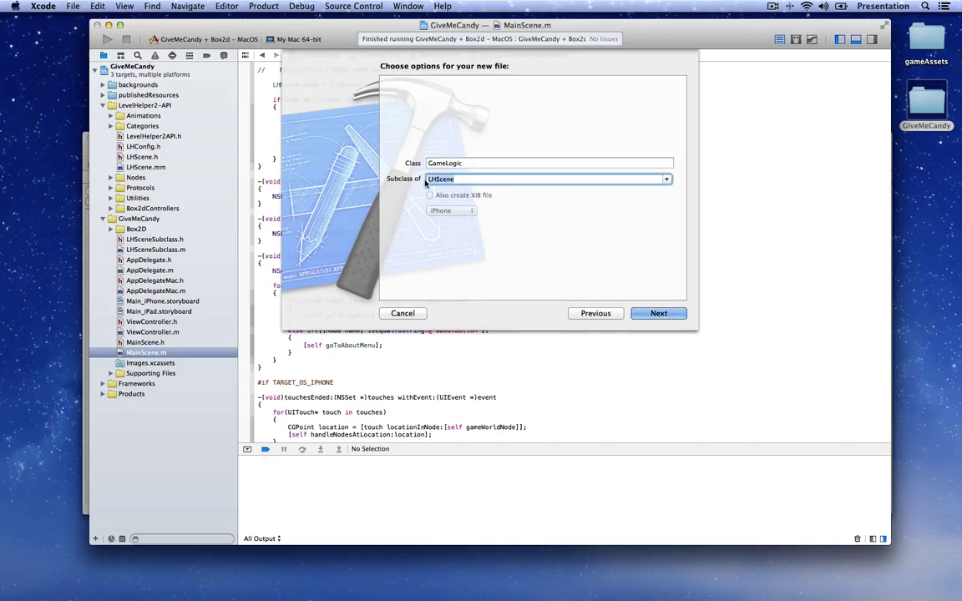
left_click(676, 313)
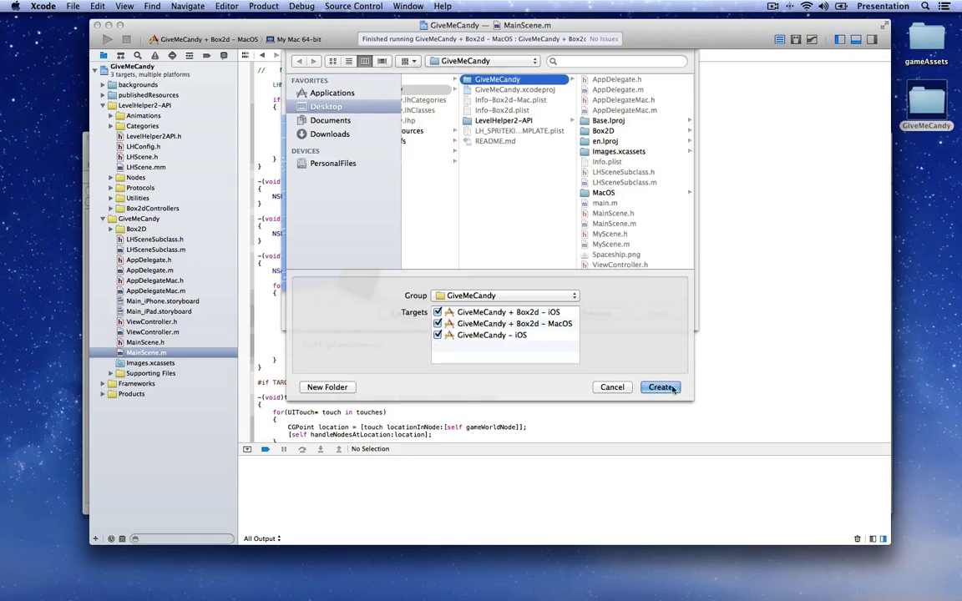
left_click(612, 386)
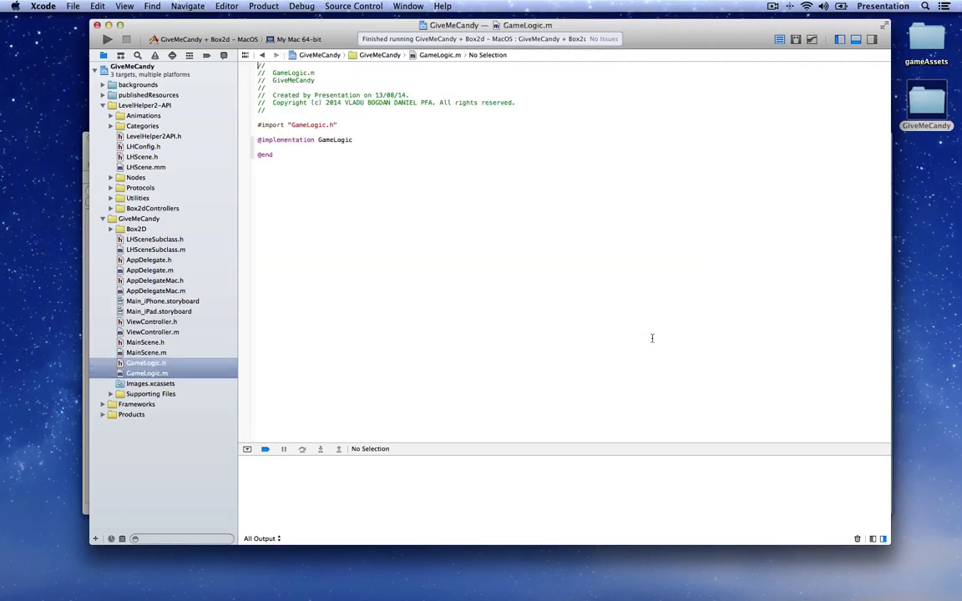
left_click(148, 363)
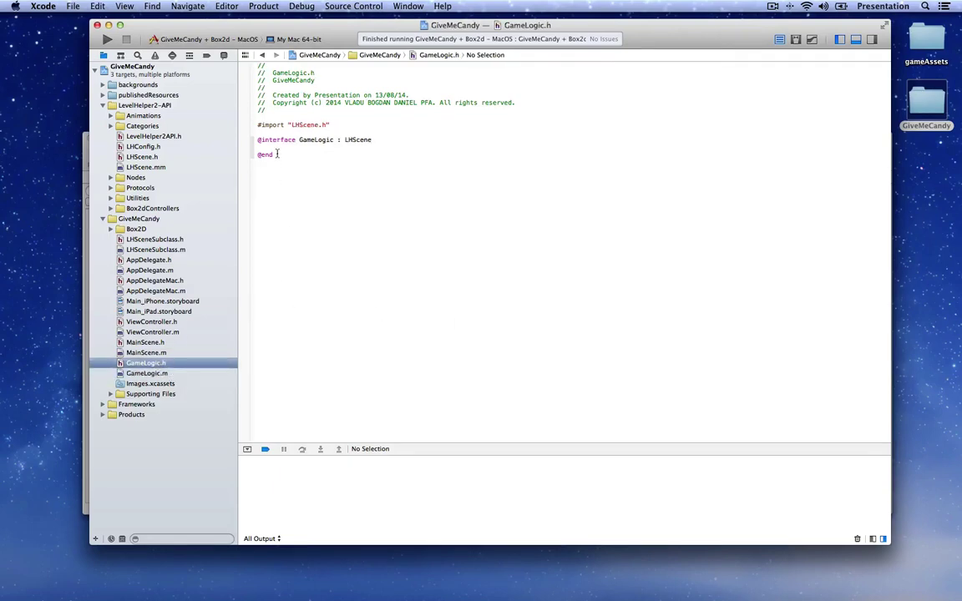
left_click(284, 149)
key("Return")
type("-(")
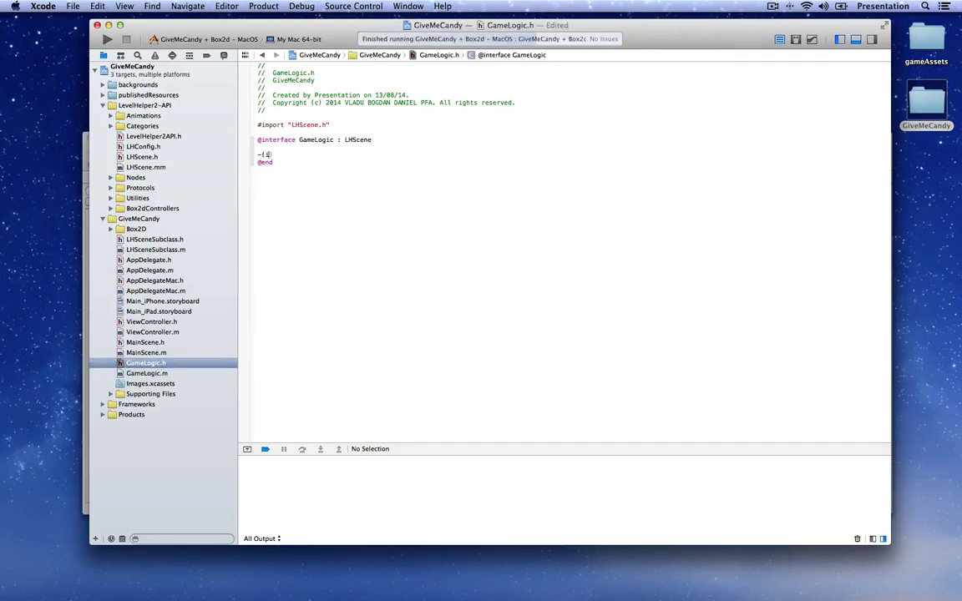
type(")")
key("BackSpace")
key("BackSpace")
key("BackSpace")
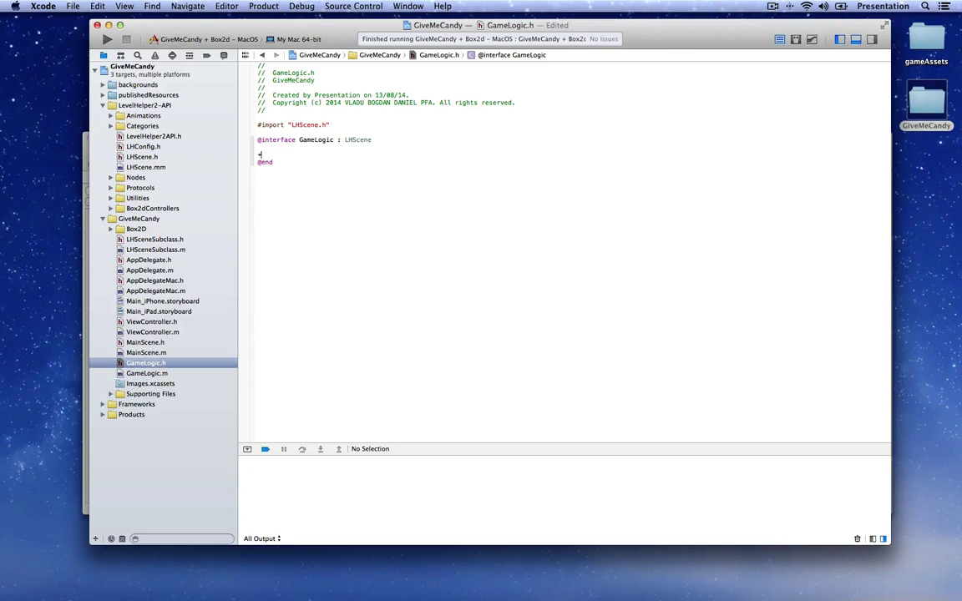
type("+(id)scene;")
key("Return")
Add a +(id)scene method with a return statement in GameLogic.m.
left_click(161, 376)
left_click(305, 148)
key("Return")
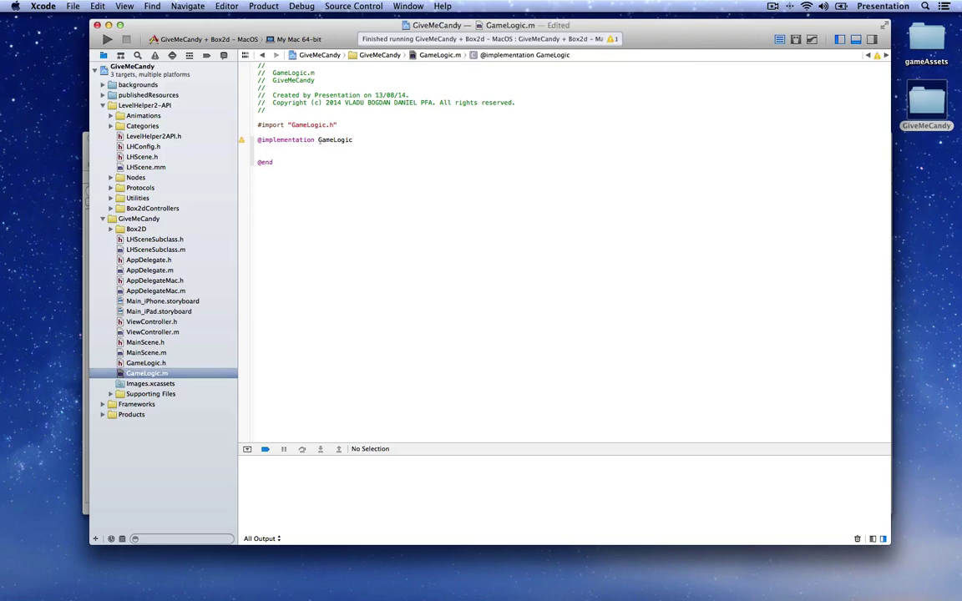
type("+(id)scene{")
key("Return")
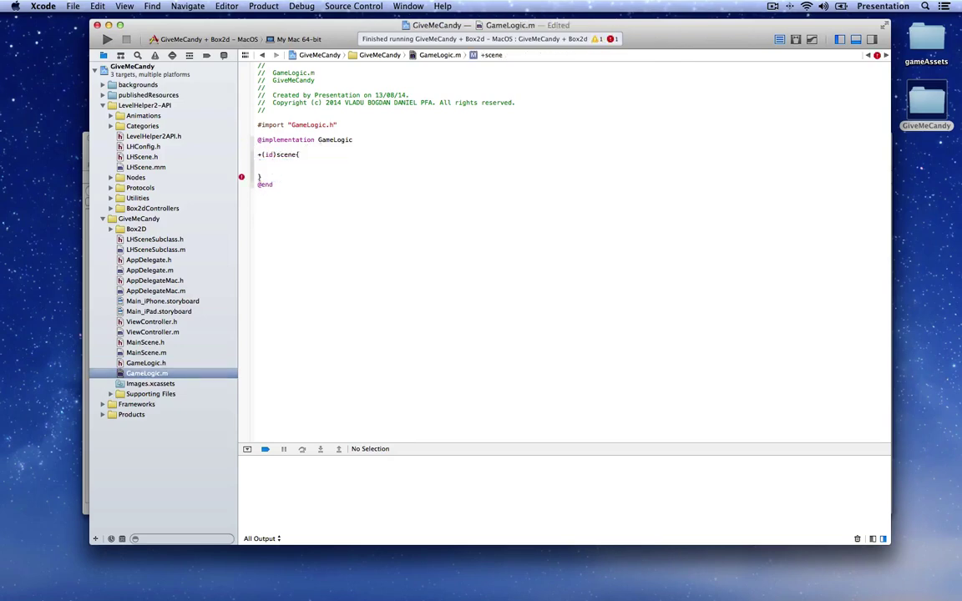
type("ret")
key("Return")
Return [[GameLogic alloc] initWithContentOfFile:] loading publishedResources/bambooForest_level1.lhplist.
type("[L")
key("BackSpace")
type("GameL")
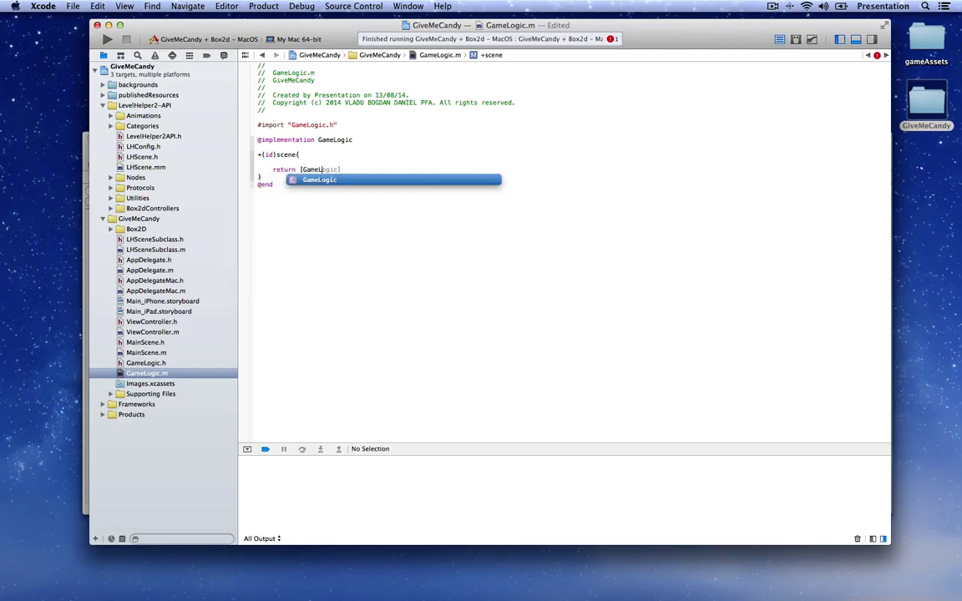
key("Return")
type("a")
key("Return")
type("] initW")
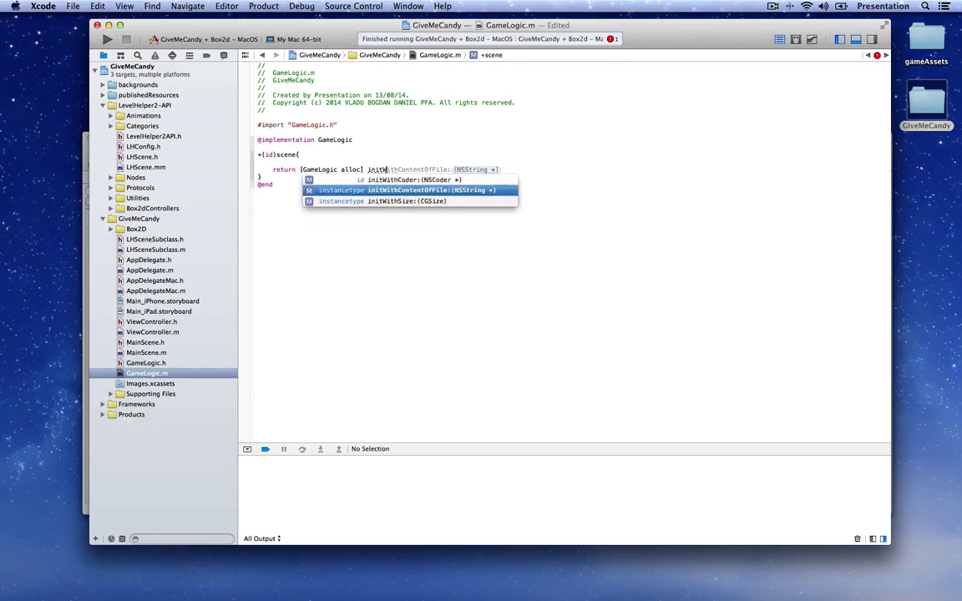
key("Return")
type("@\"publishedResources/")
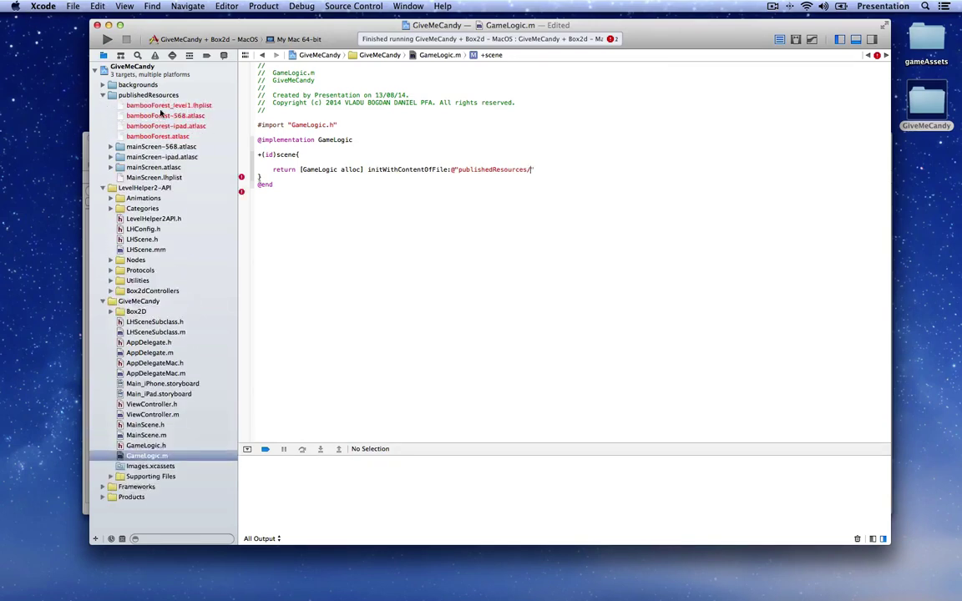
type("bambooForest_level1.l")
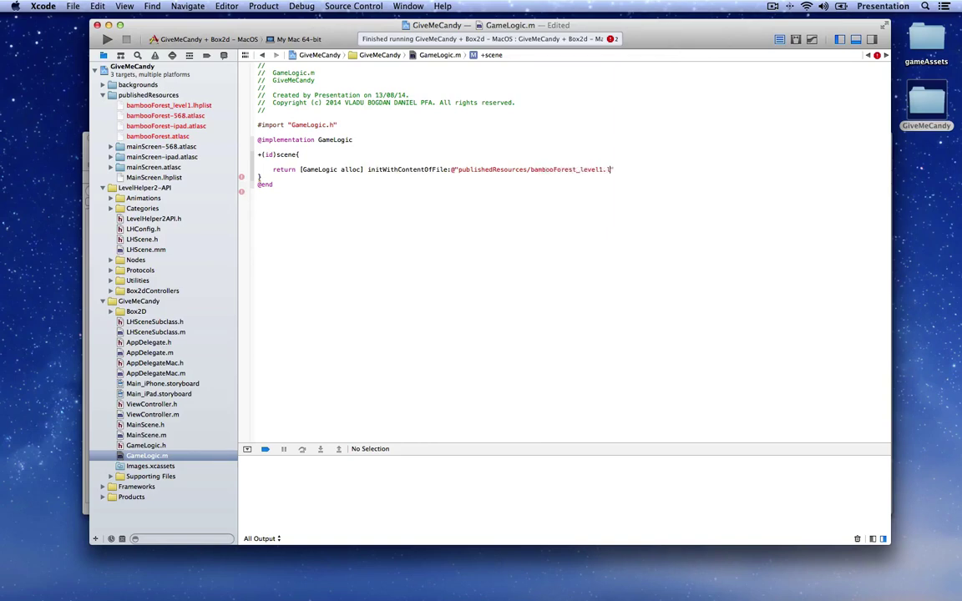
type("hplist\"];")
key("Return")
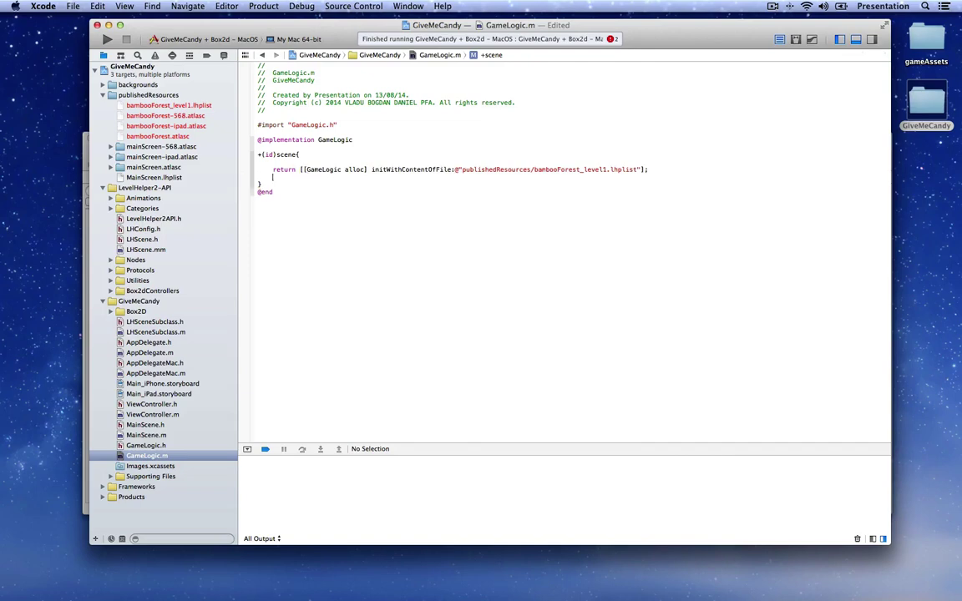
Remove the blank lines inside the scene method and save GameLogic.m.
key("super+s")
key("BackSpace")
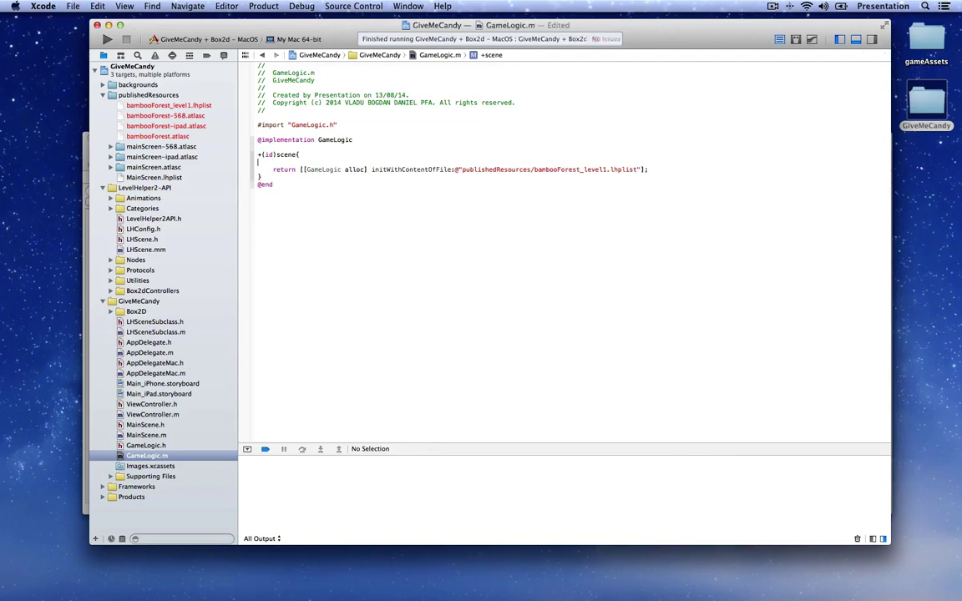
key("Up")
key("BackSpace")
key("super+s")
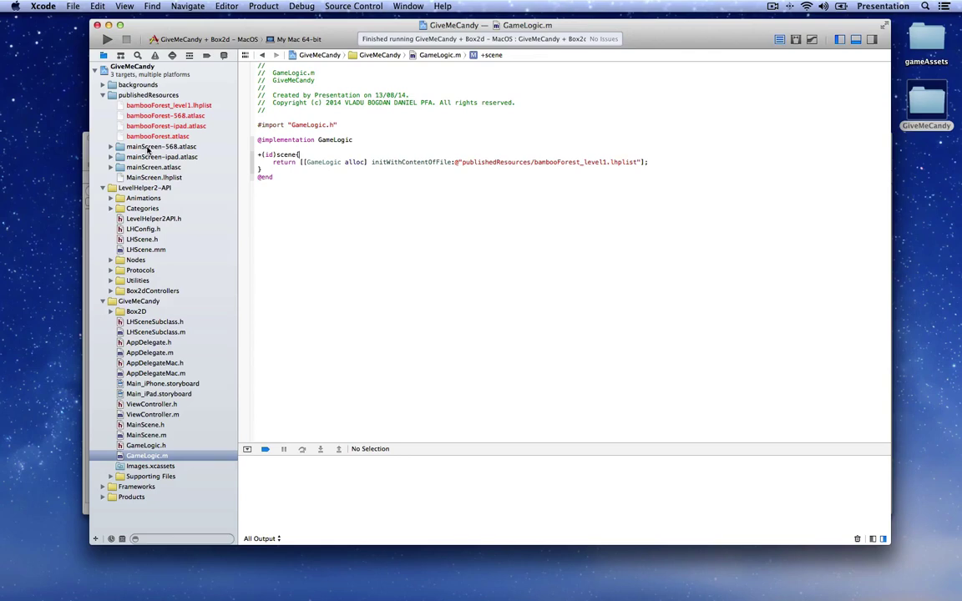
right_click(143, 147)
left_click(163, 141)
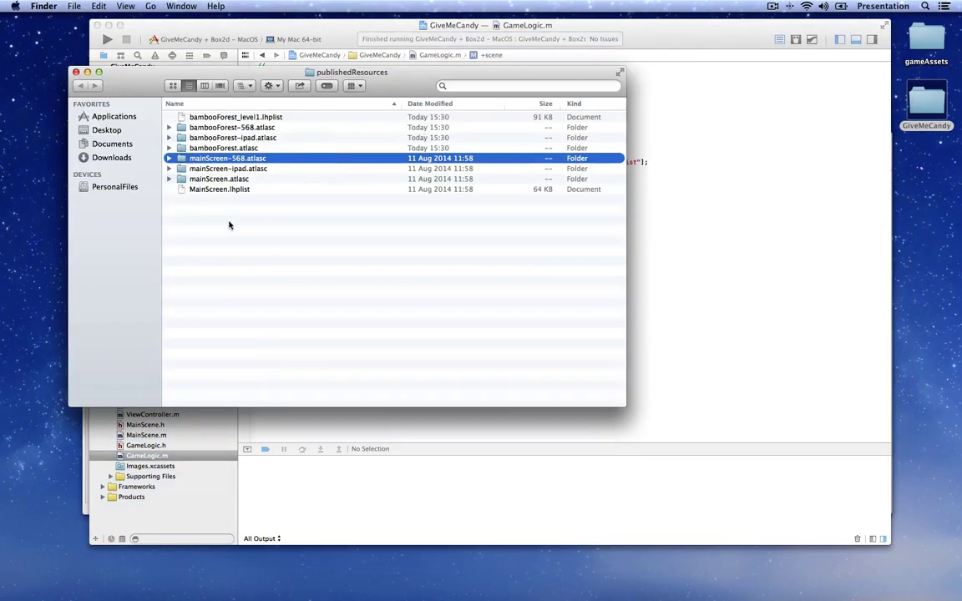
left_click(75, 72)
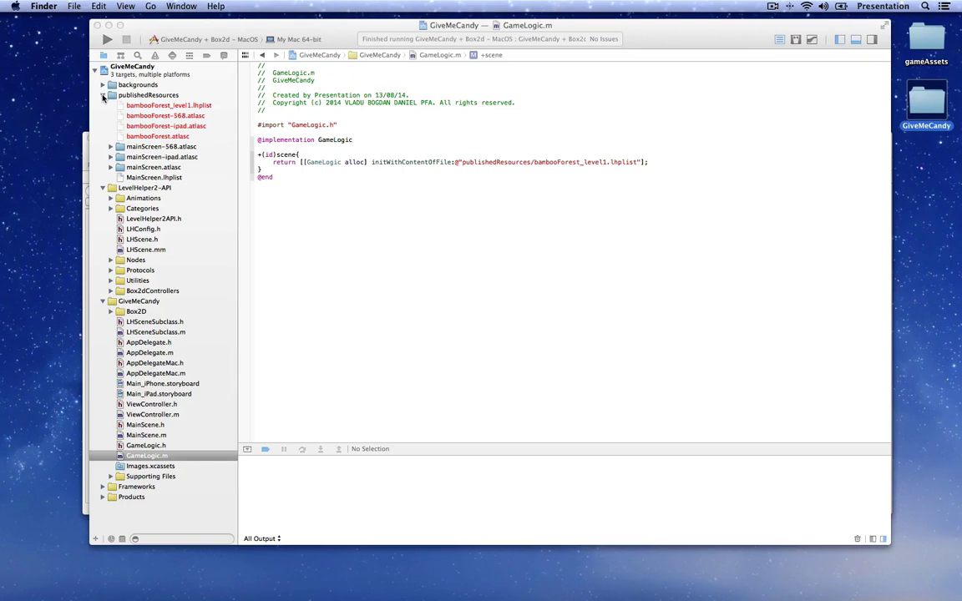
Refresh the publishedResources group and run Product > Clean on GiveMeCandy.
left_click(103, 98)
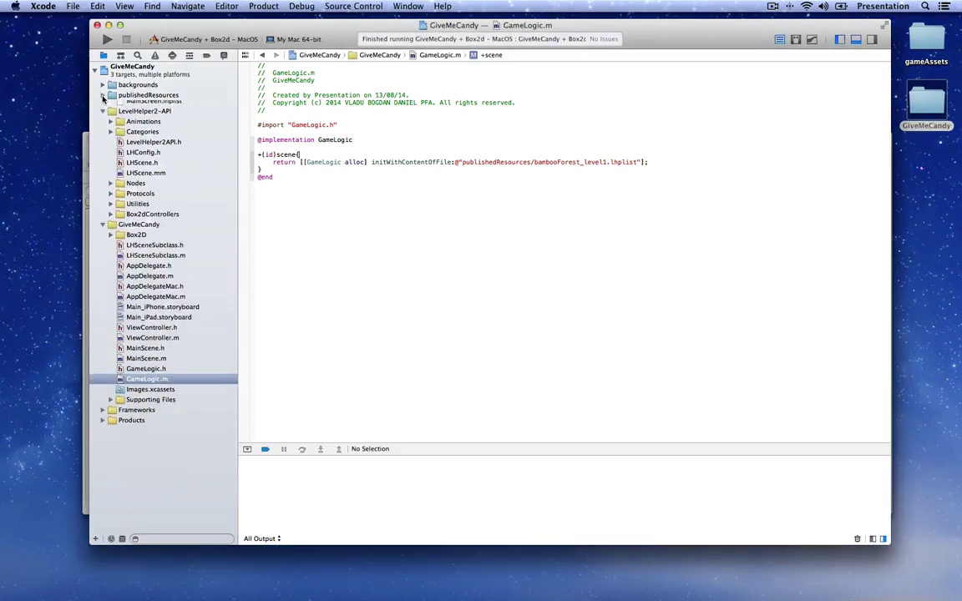
left_click(103, 96)
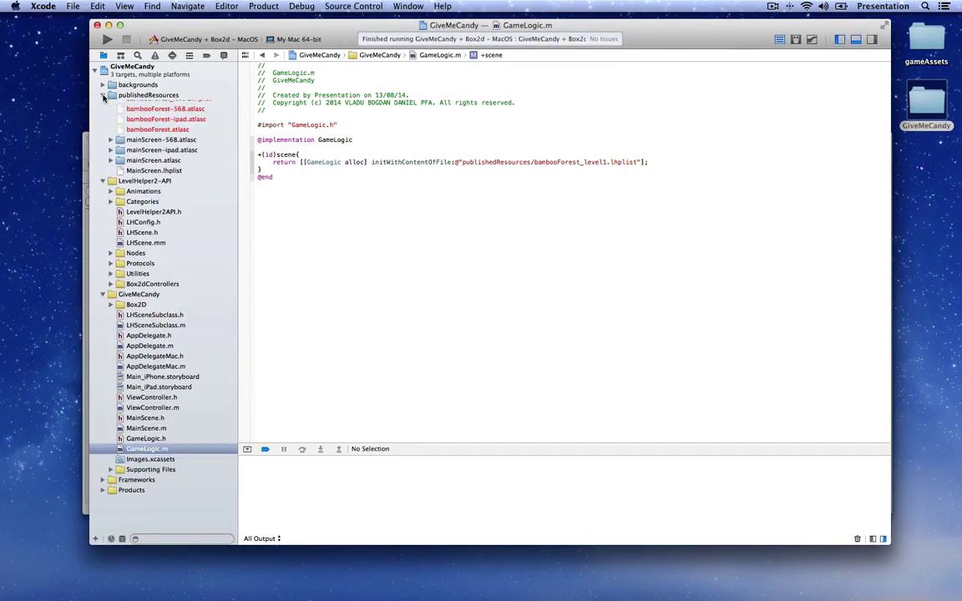
left_click(261, 7)
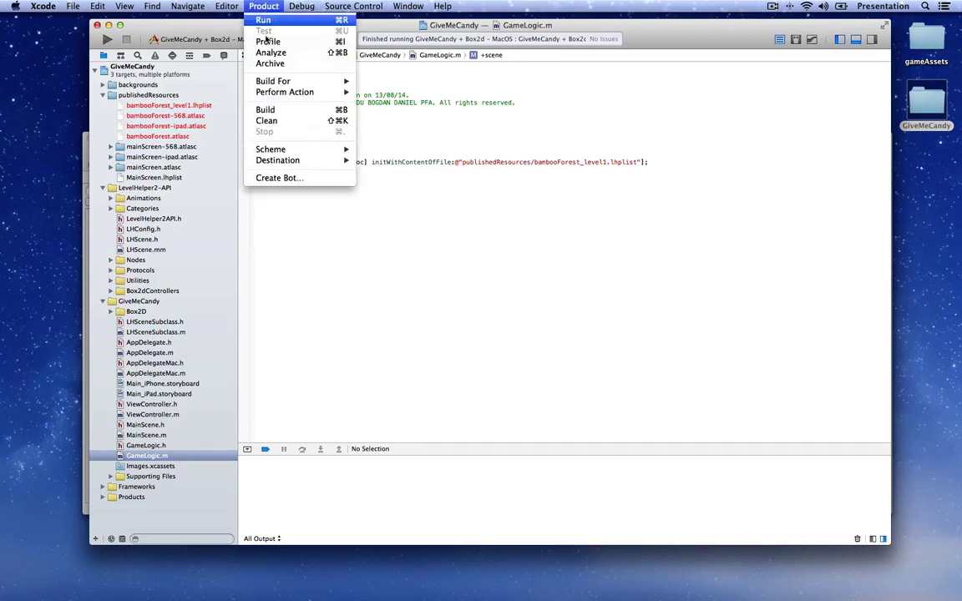
left_click(266, 121)
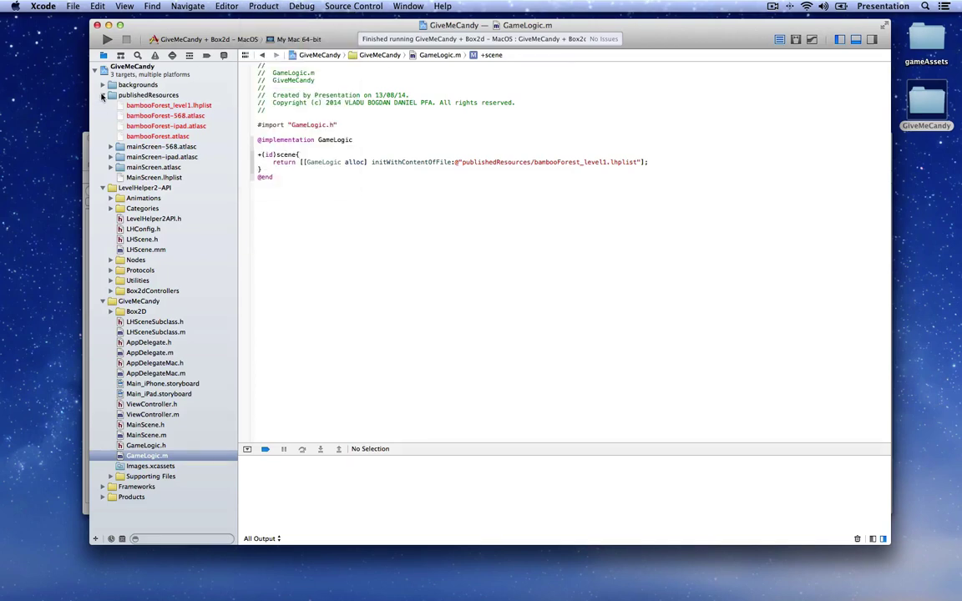
left_click(103, 95)
Add #import "GameLogic.h" to MainScene.m and save.
left_click(147, 364)
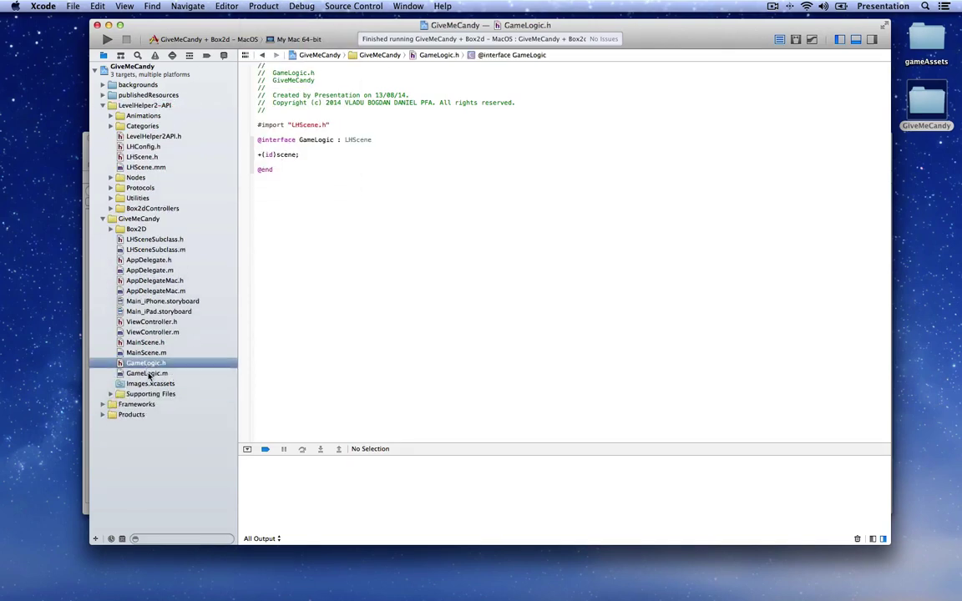
left_click(146, 373)
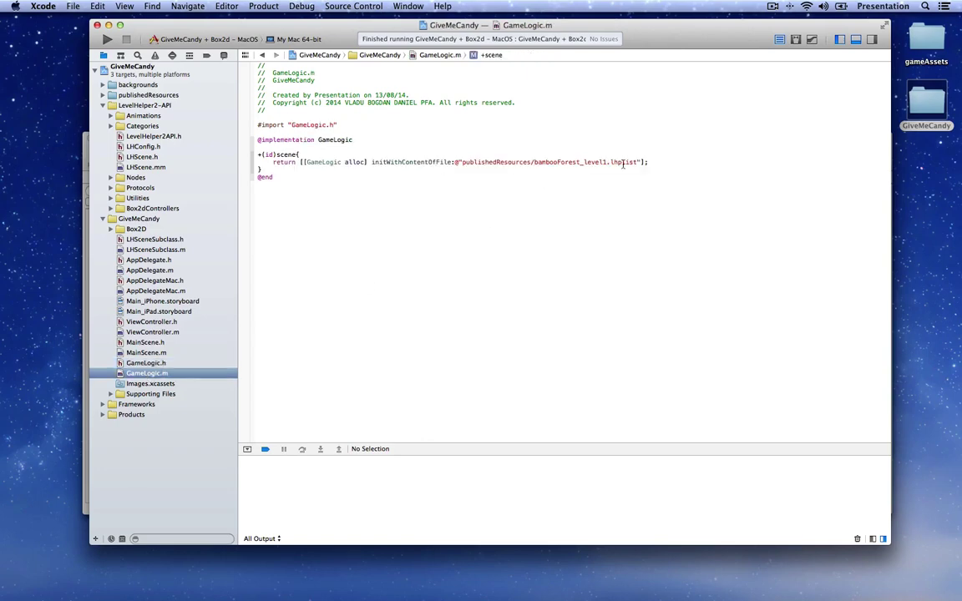
left_click(144, 354)
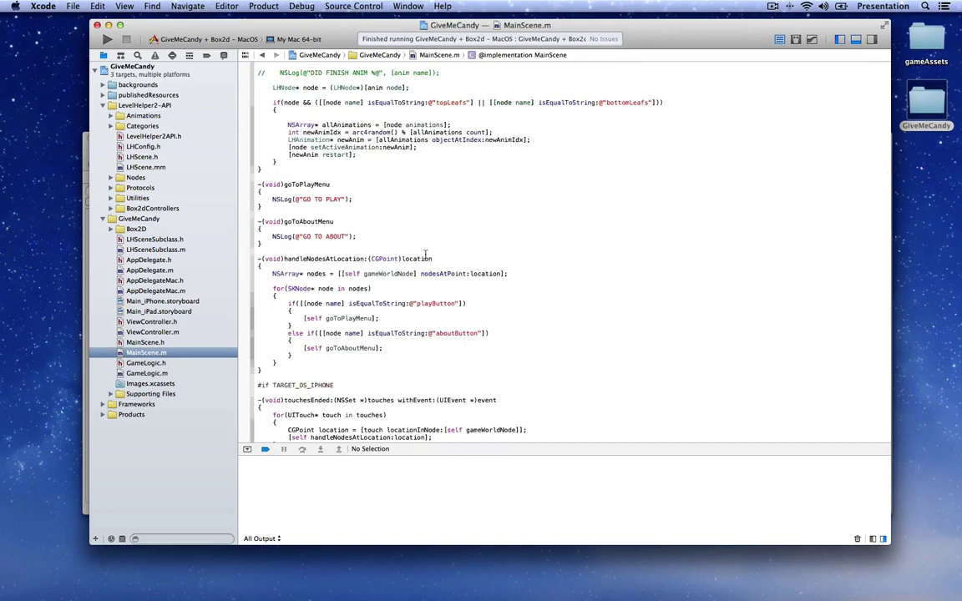
scroll(461, 257, "up", 10)
left_click(370, 125)
key("Return")
type("#i")
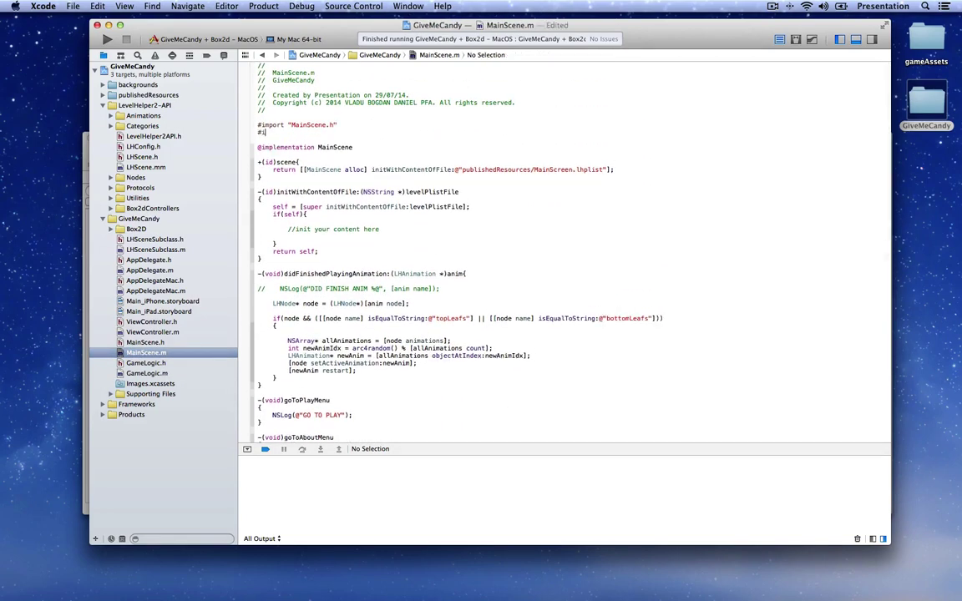
type("mport \"G")
key("Return")
key("cmd+s")
Make goToPlayMenu call [[self view] presentScene:[GameLogic scene]]; then save, build and run.
scroll(367, 321, "down", 5)
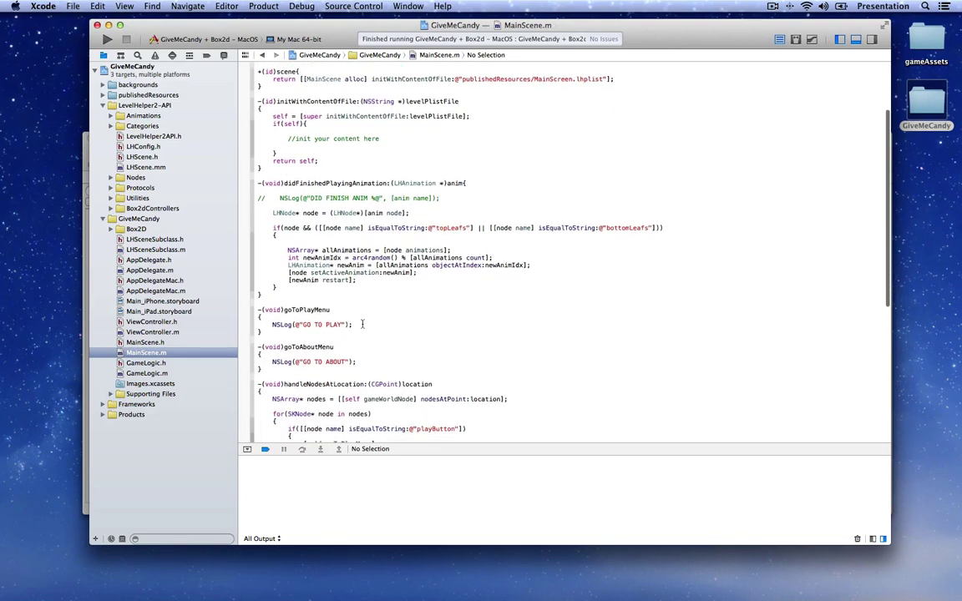
left_click(366, 321)
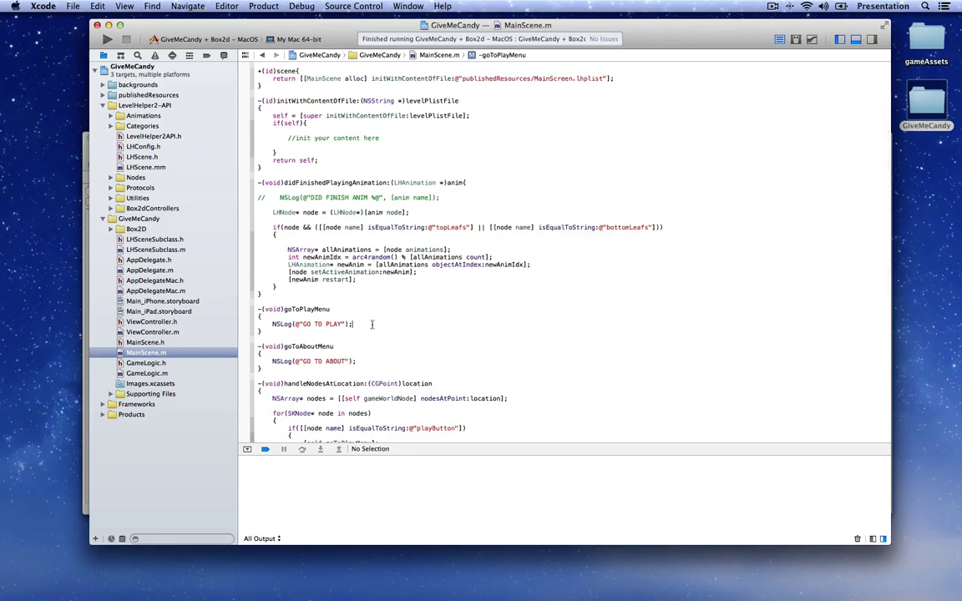
key("Return")
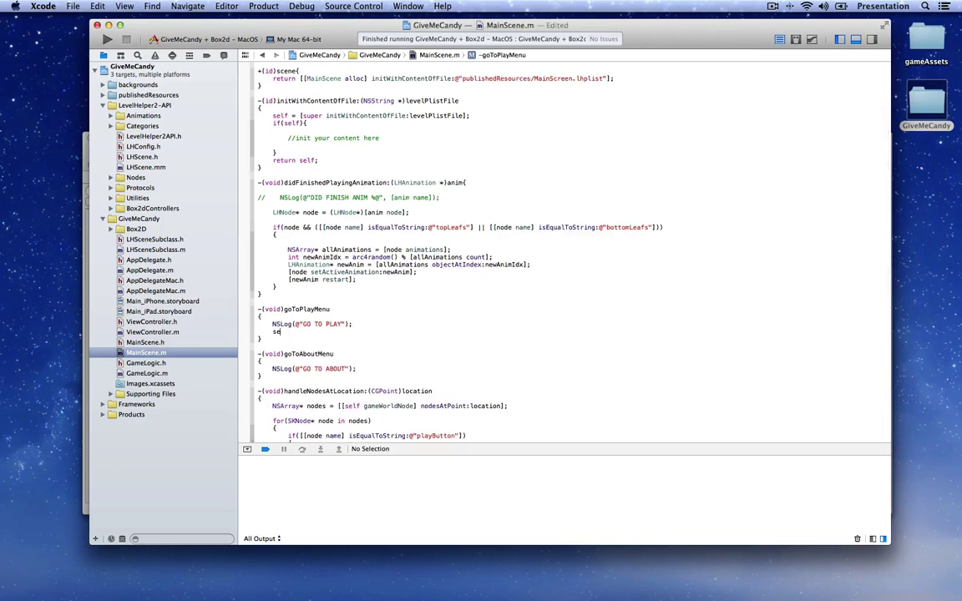
type("[self view] prese")
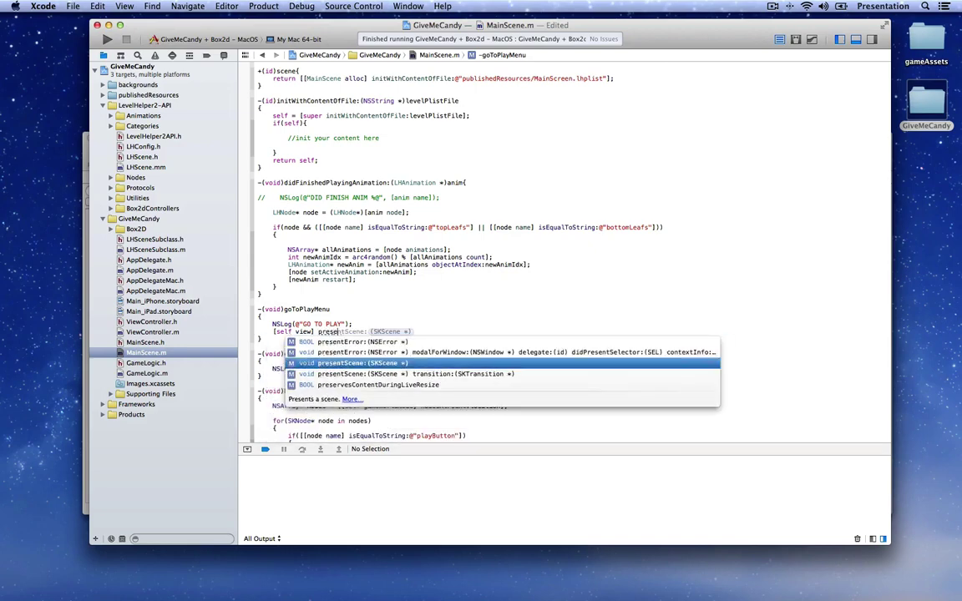
key("Return")
type("[")
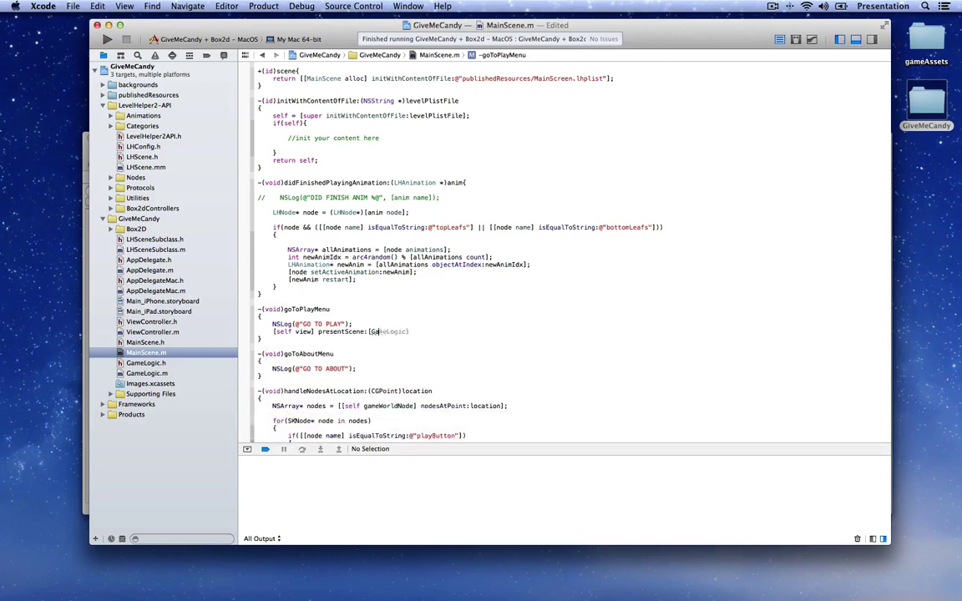
type("Ga")
key("Return")
type("sce")
key("Return")
type("]];")
key("super+s")
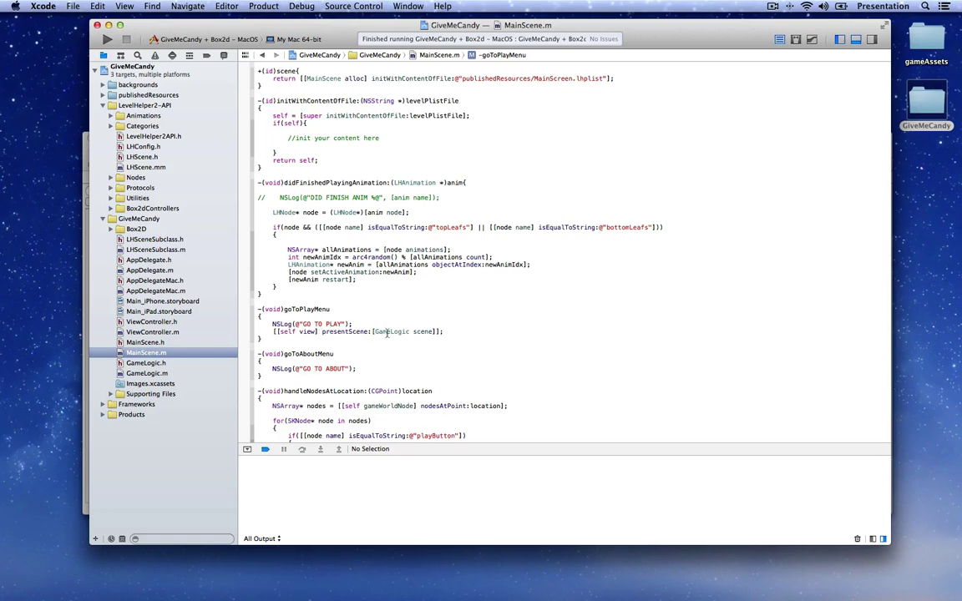
key("super+s")
key("super+r")
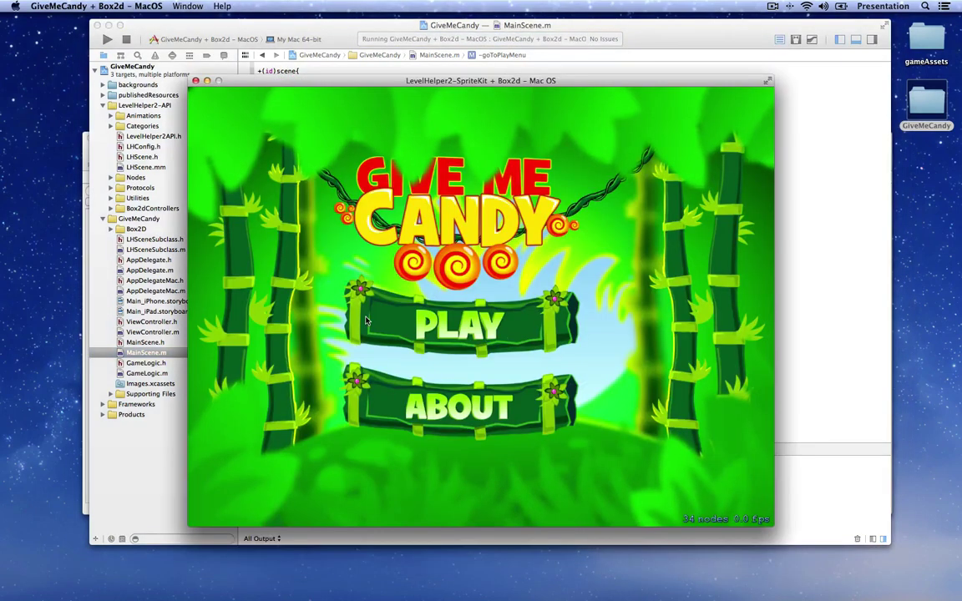
Enter the bamboo forest level from PLAY, confirm candy, rope, stars and chick, then quit.
left_click(491, 320)
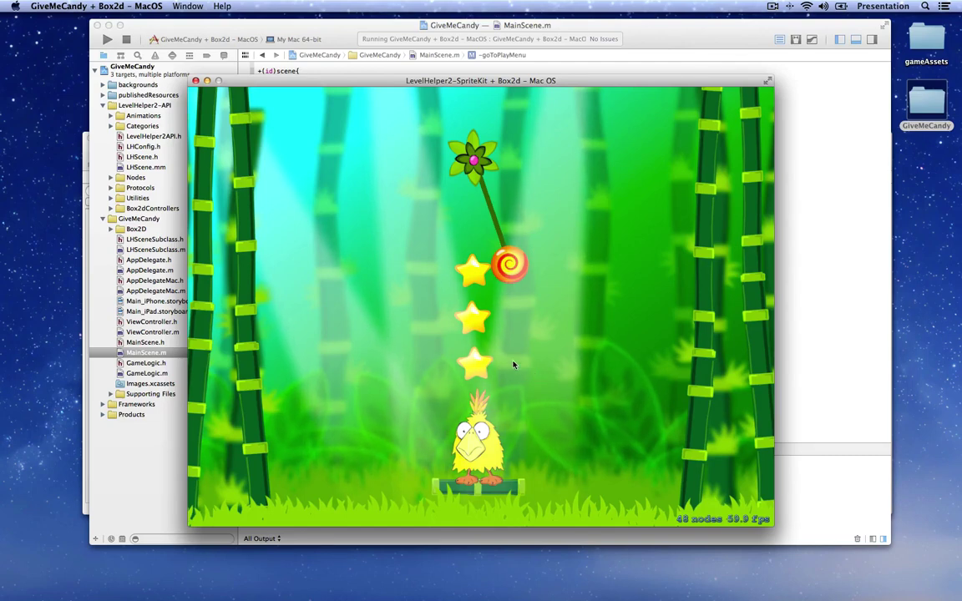
left_click(126, 39)
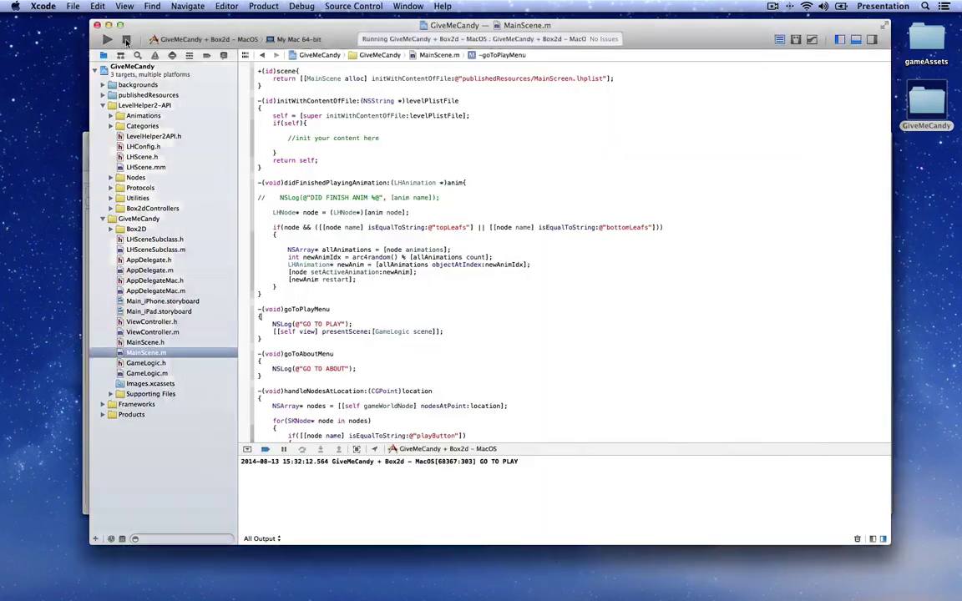
Change #define LH_DEBUG from 0 to 1 in LHConfig.h, rerun, and enter the first level.
left_click(145, 147)
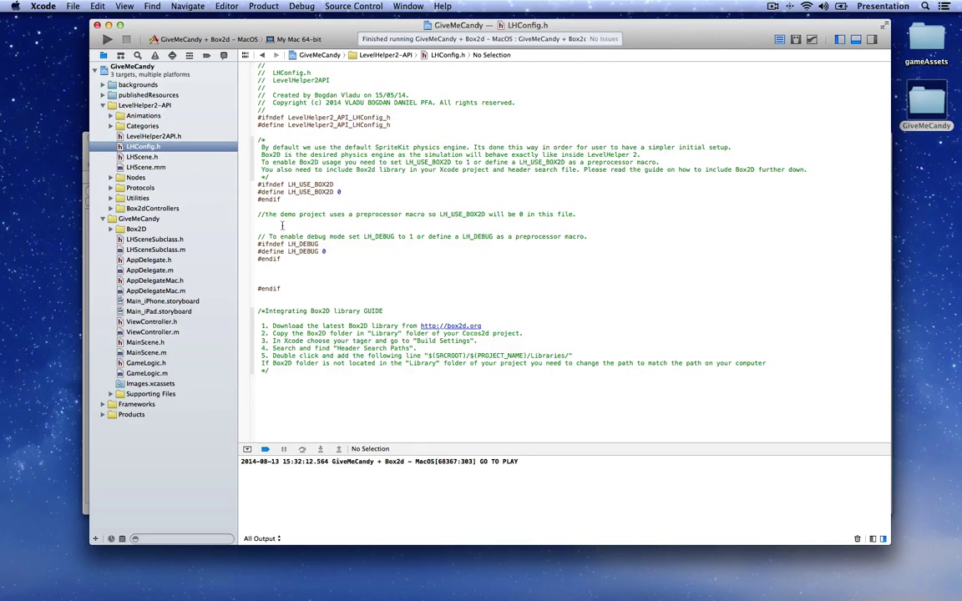
left_click(321, 250)
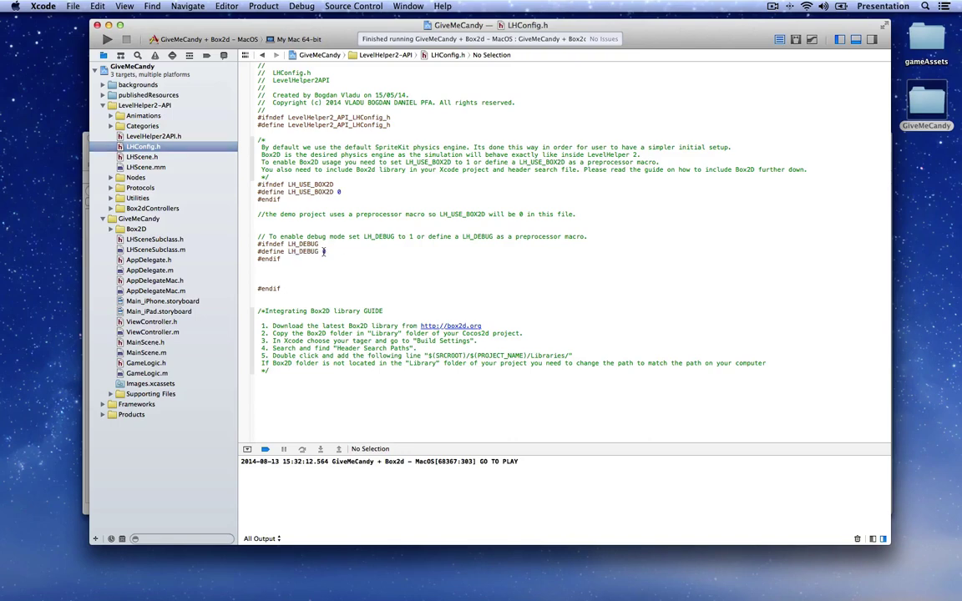
double_click(324, 252)
type("1")
key("super+r")
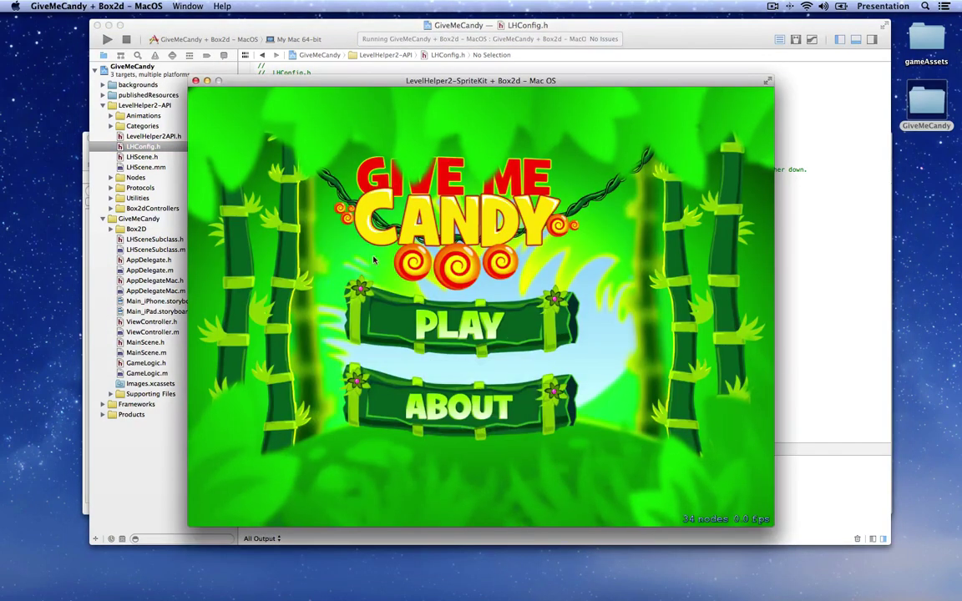
left_click(515, 324)
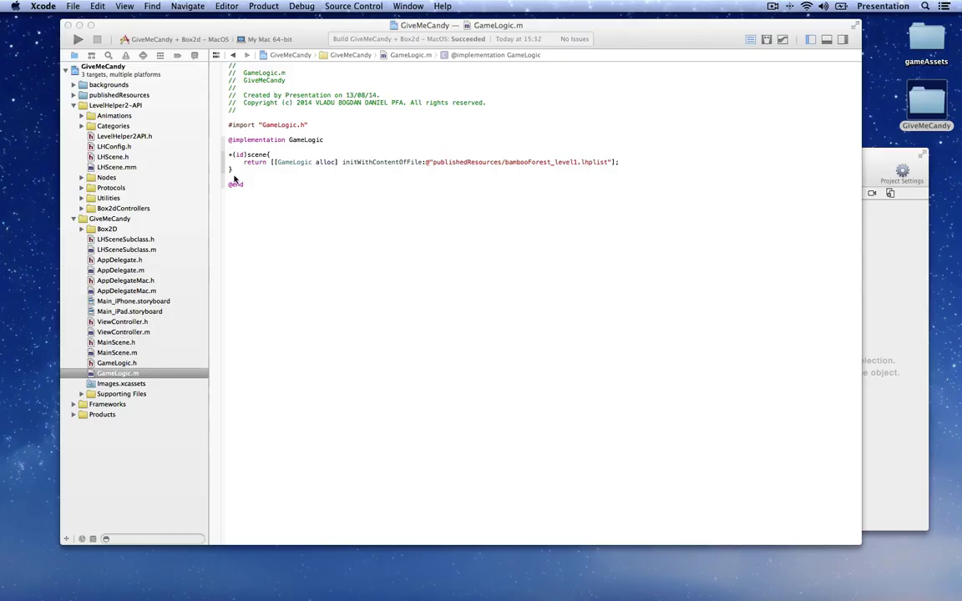
Add an empty didBeginContactBetweenNodeA:andNodeB:atLocation:withImpulse: method below +scene and save.
double_click(302, 139)
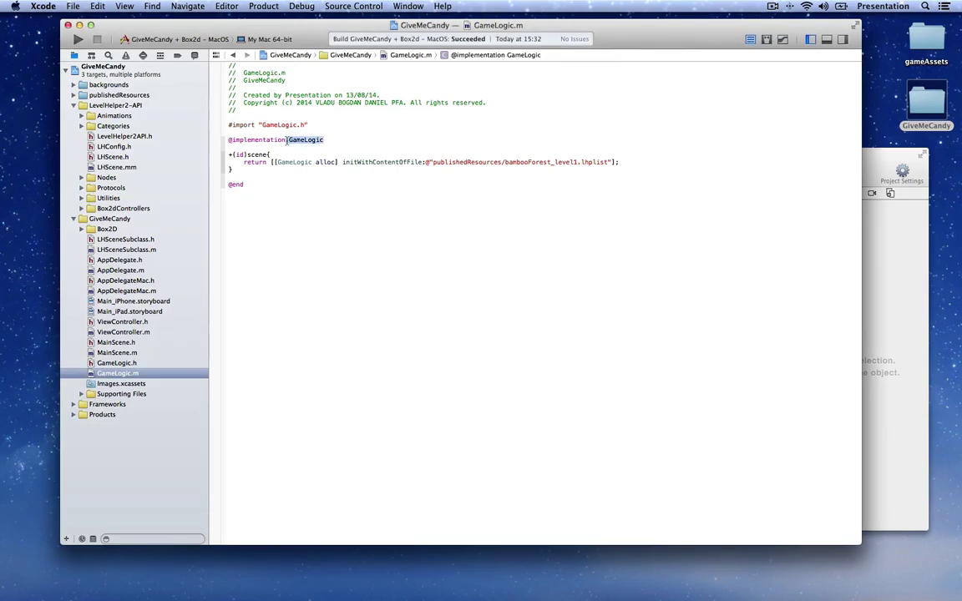
left_click(268, 178)
key("Return")
key("Return")
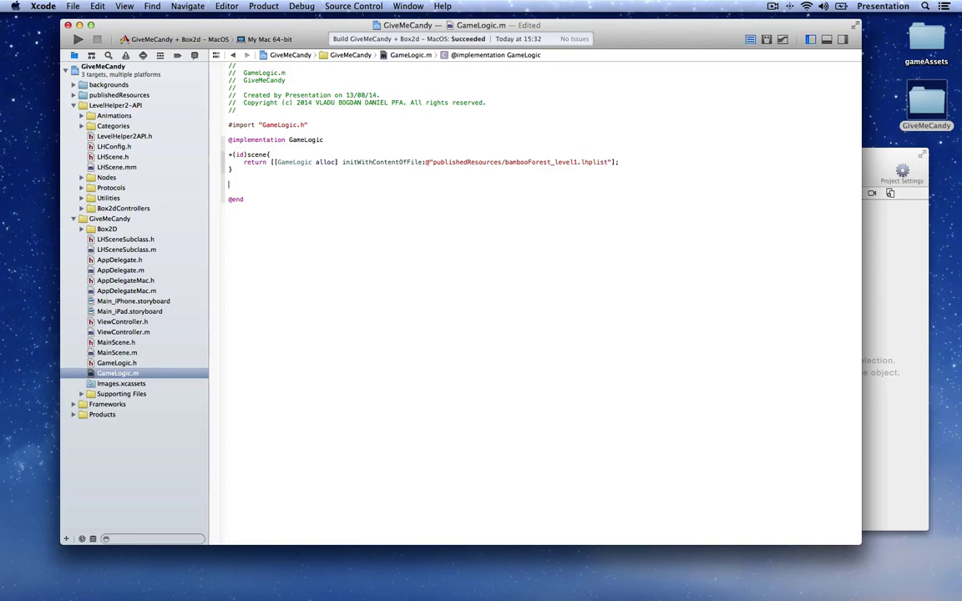
type("-(void)didBeg")
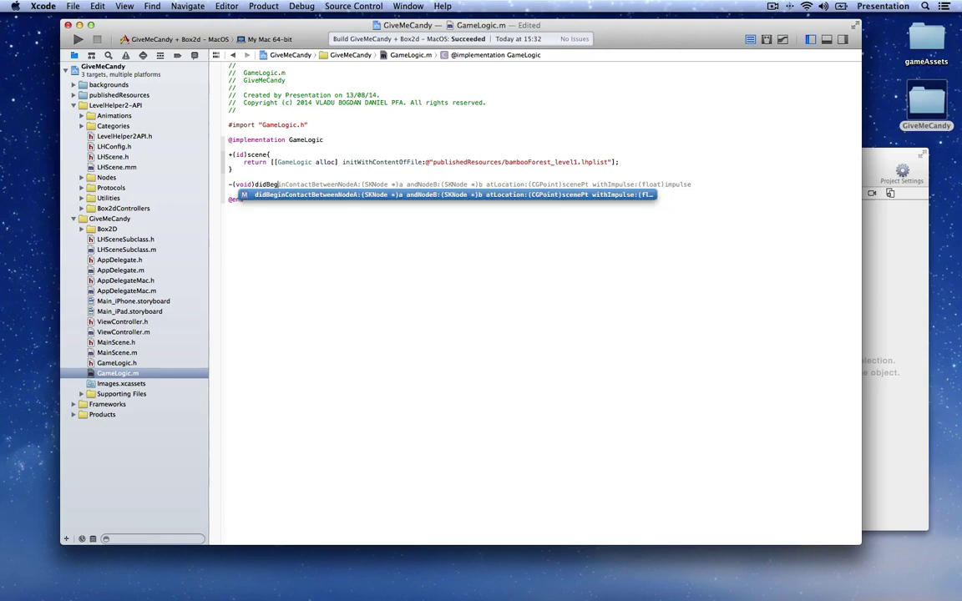
key("Return")
key("Return")
type("{")
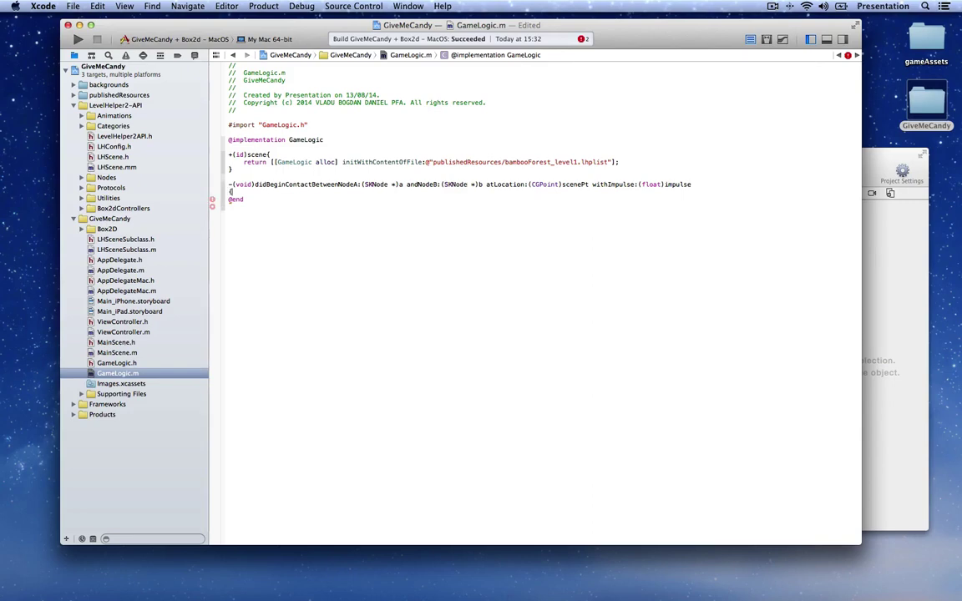
key("Return")
key("Down")
key("Down")
key("Up")
key("Up")
key("Return")
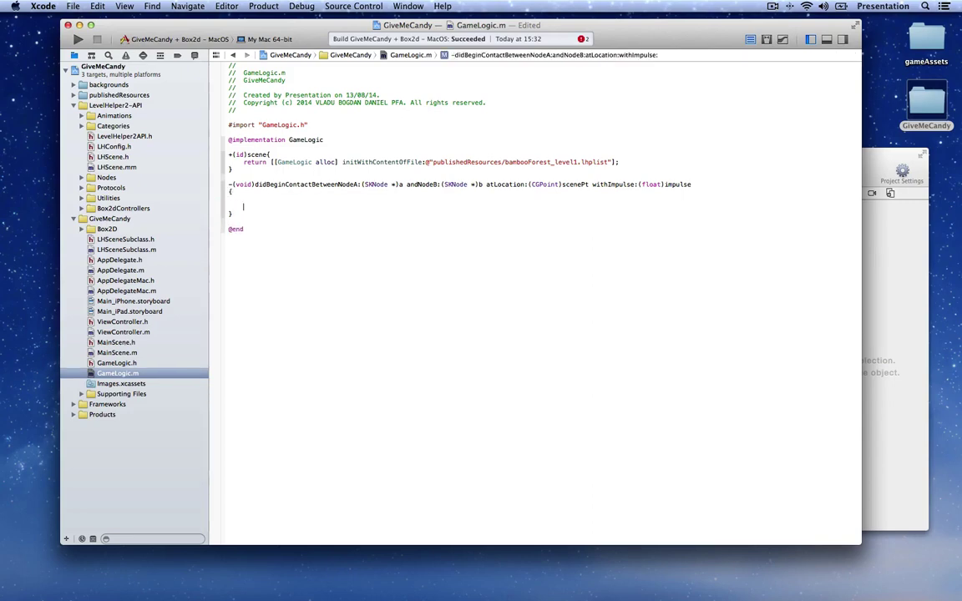
key("super+s")
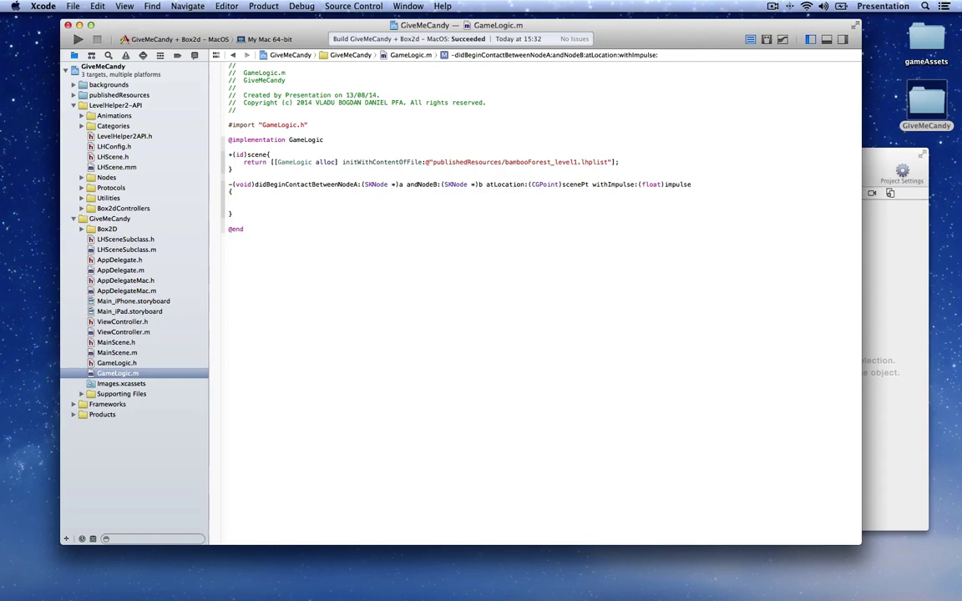
left_click(294, 185, "super")
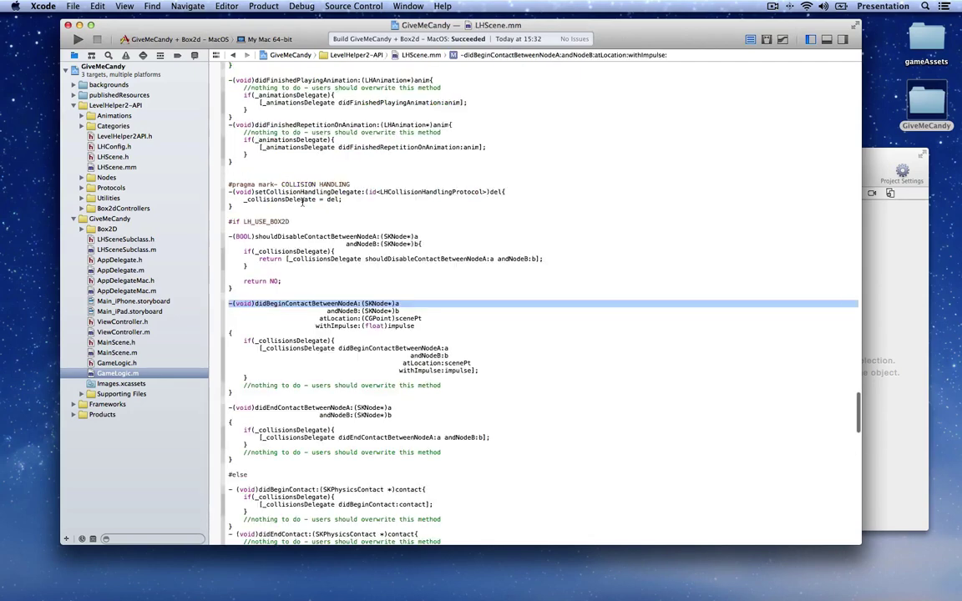
left_click(328, 303, "super")
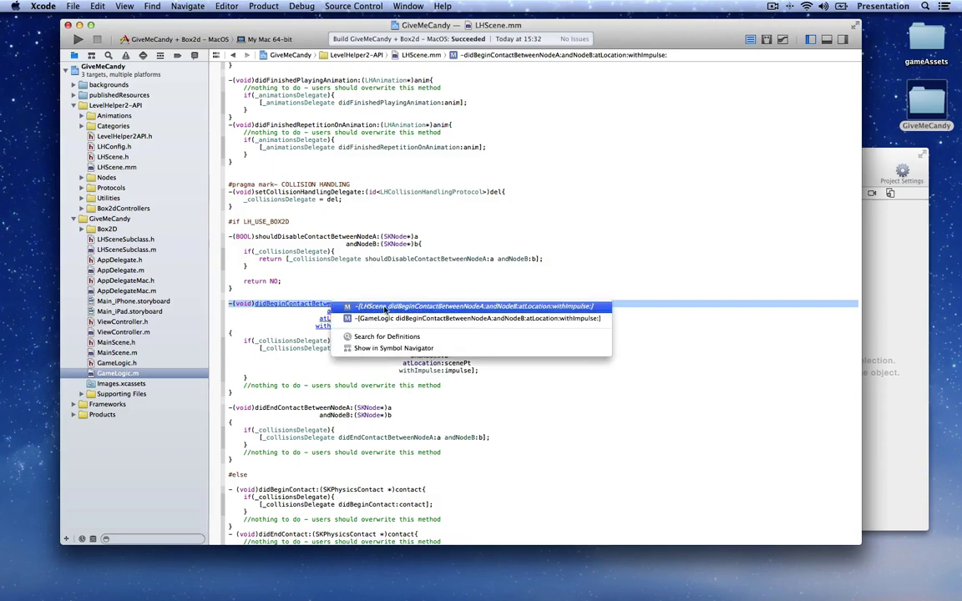
left_click(380, 309)
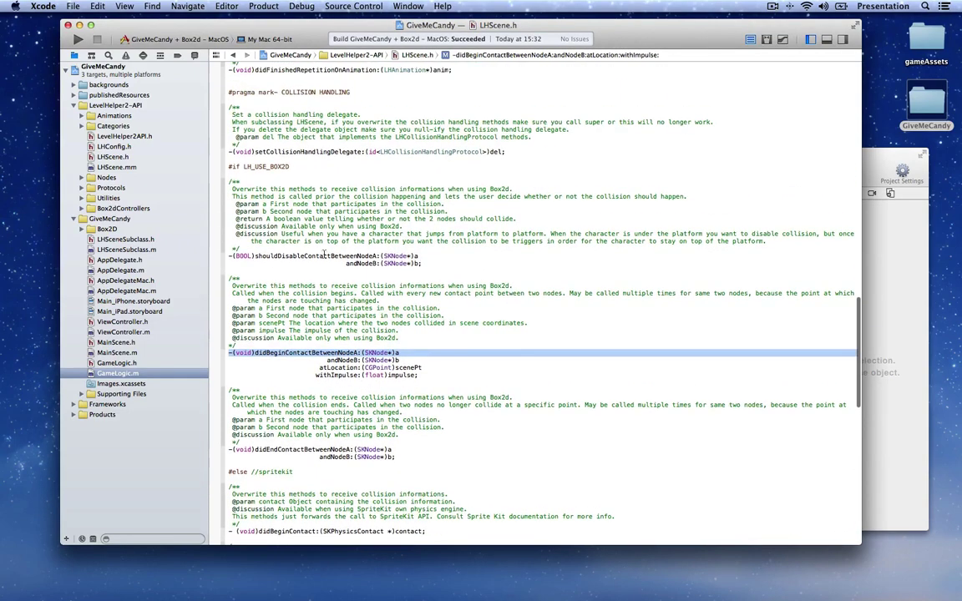
scroll(282, 234, "down", 5)
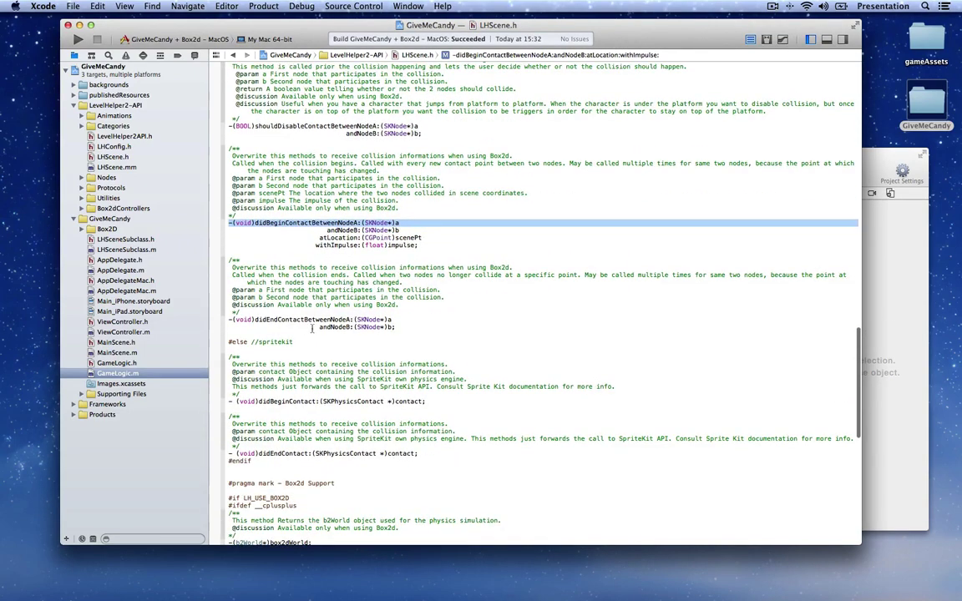
left_click_drag(401, 330, 213, 112)
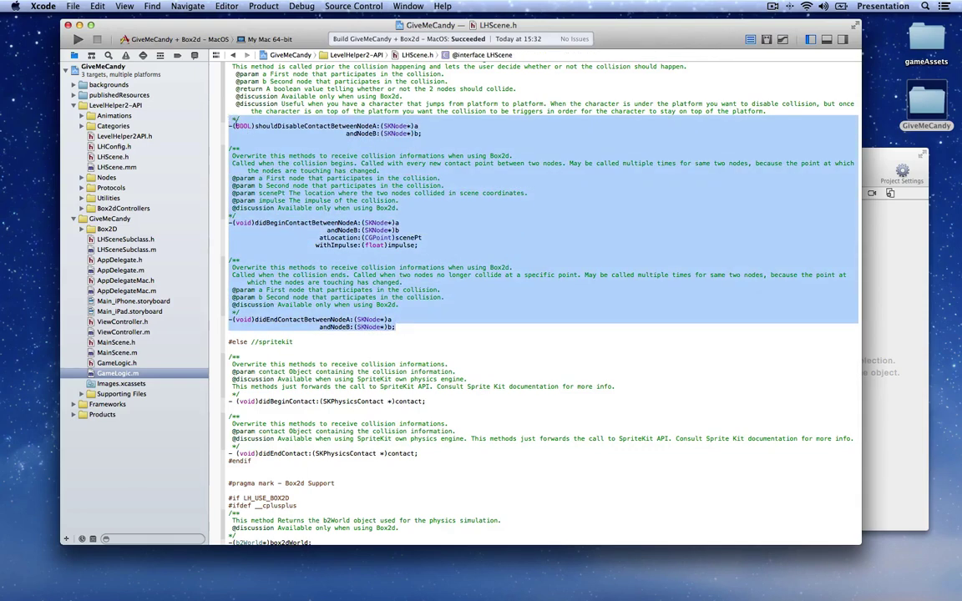
scroll(379, 225, "up", 4)
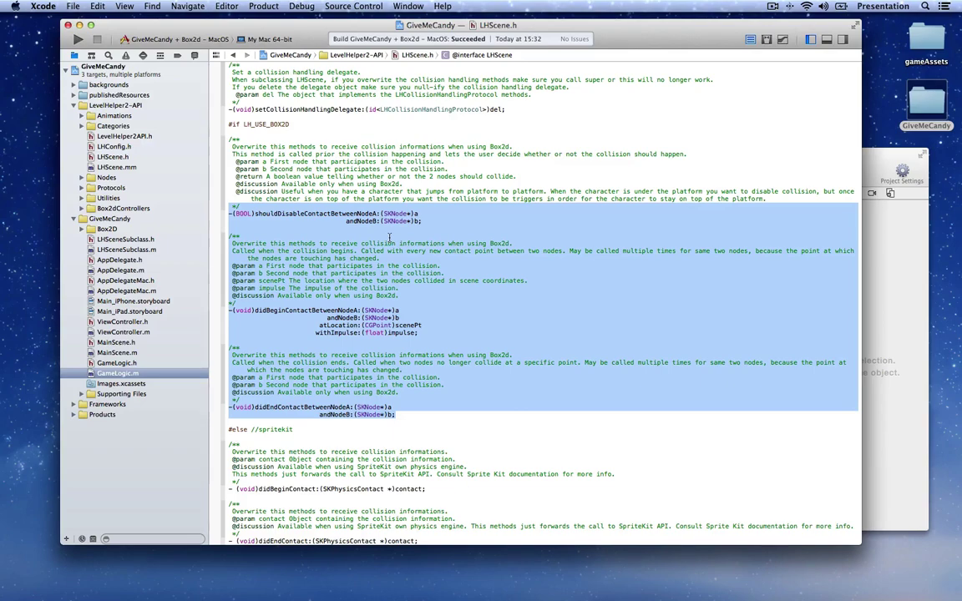
key("ctrl+super+j")
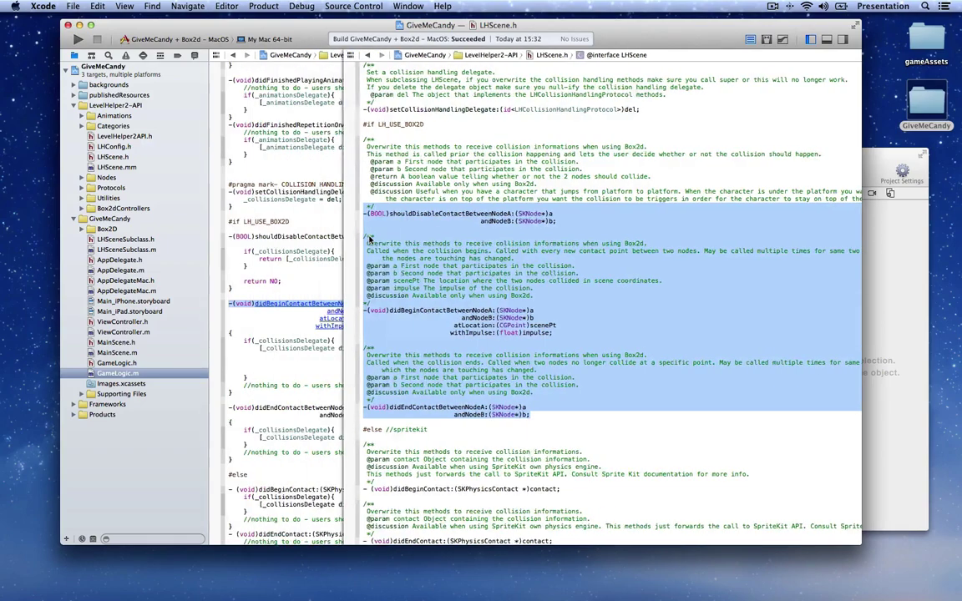
key("ctrl+super+Left")
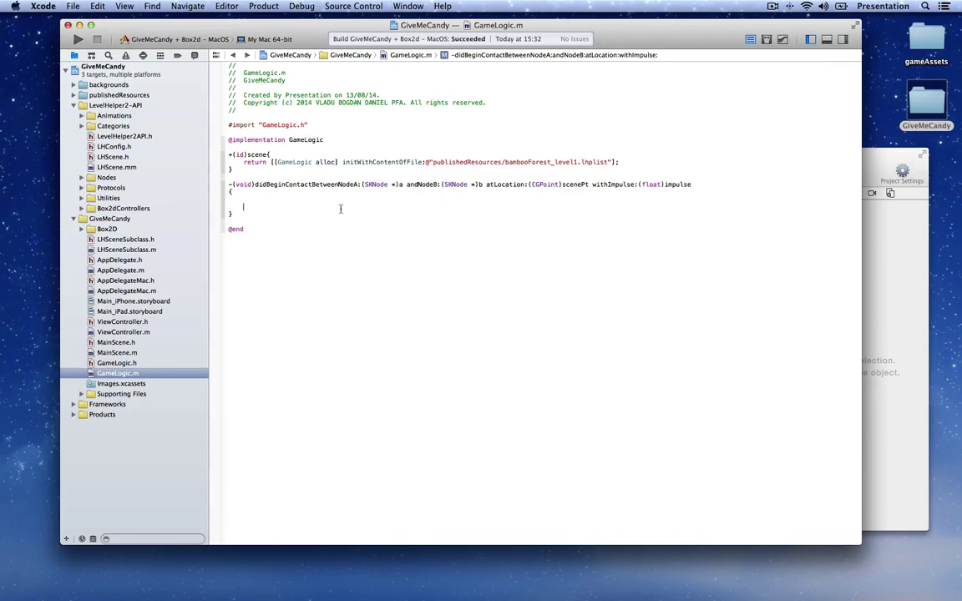
Add an if block checking whether [a name] isEqualToString:@"candy".
type("if([s")
type(" name] is")
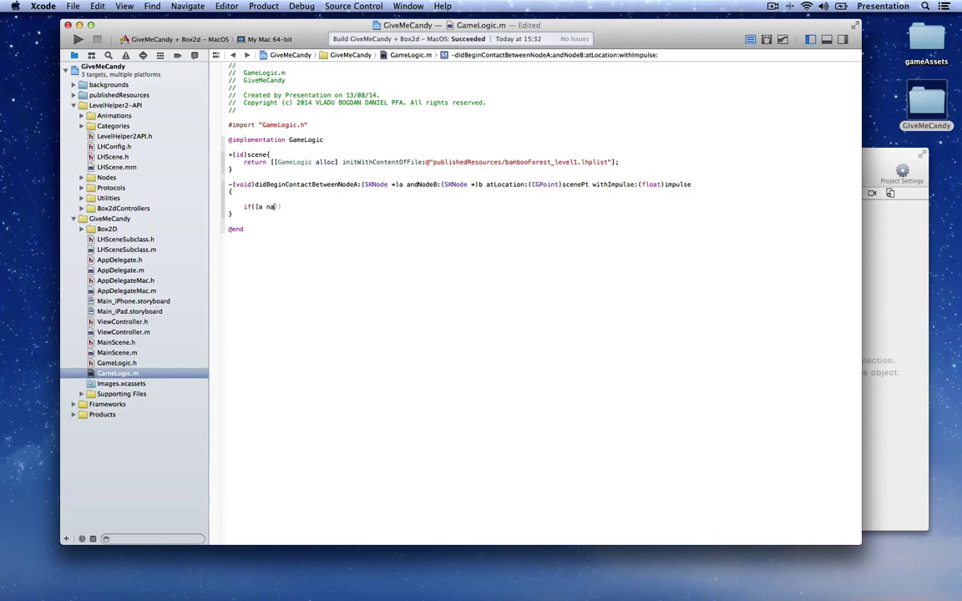
key("Return")
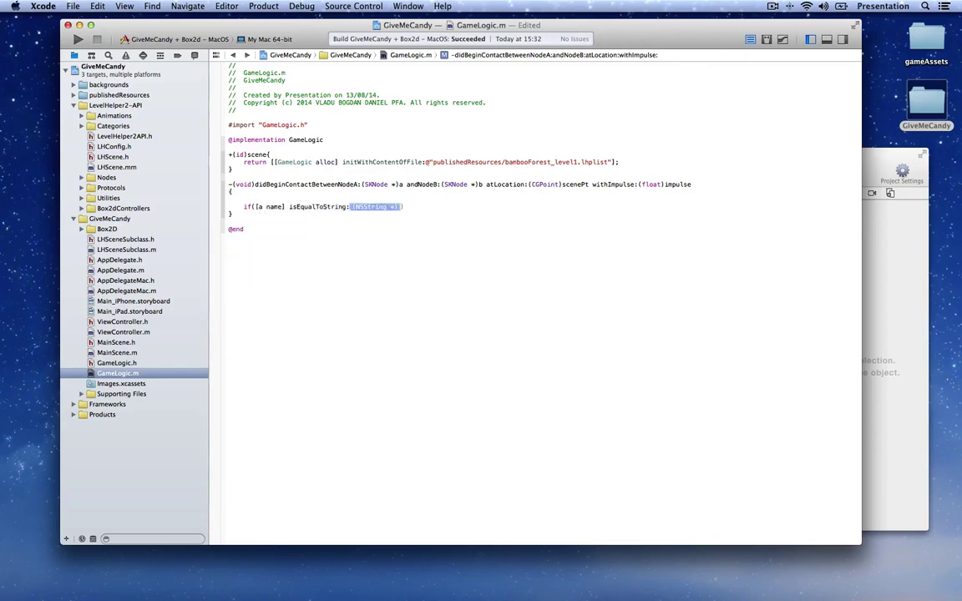
type("@\"candy\"])")
key("Return")
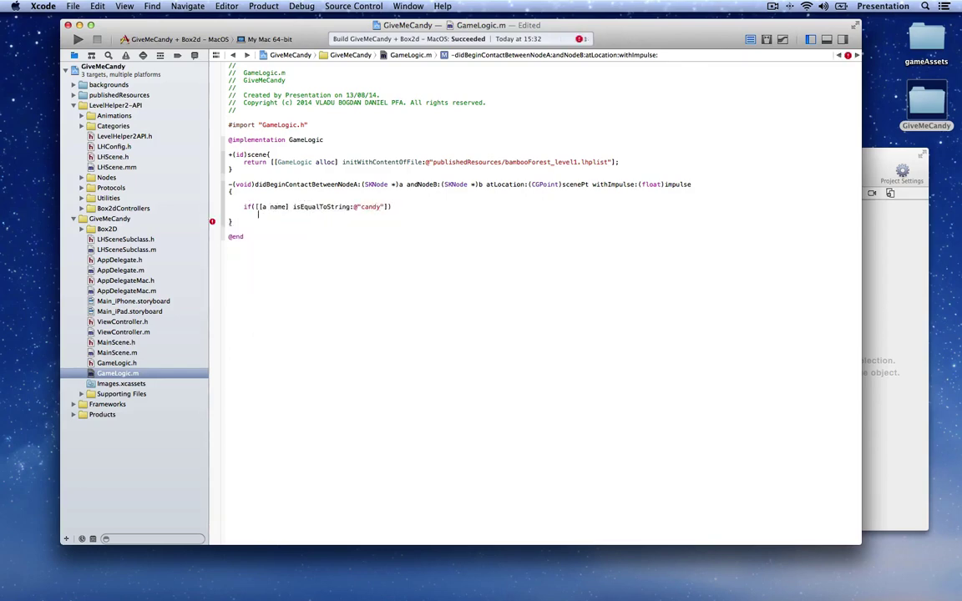
type("{")
key("Return")
key("Down")
Add an else-if block checking whether [b name] isEqualToString:@"candy".
key("End")
key("Return")
type("else if")
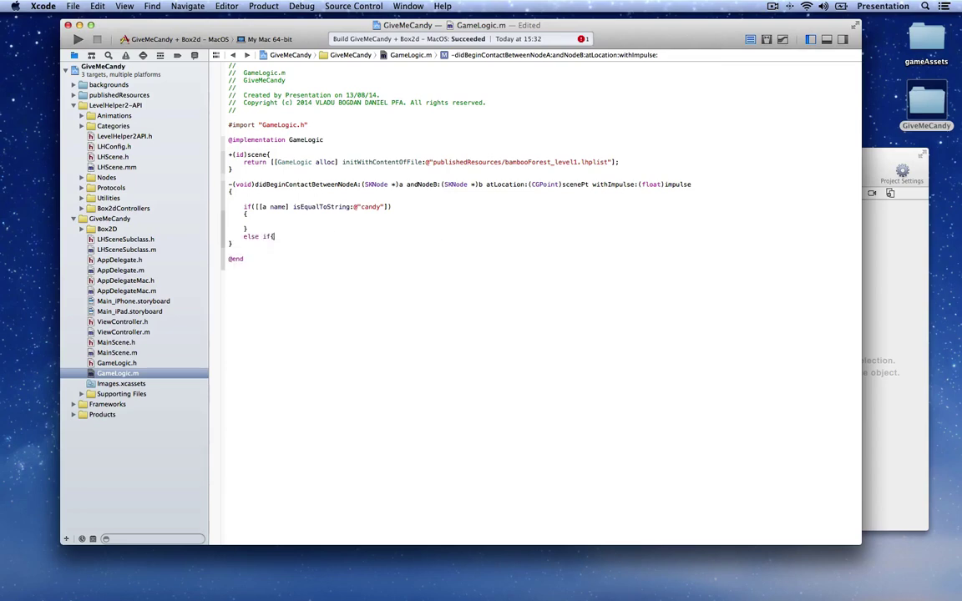
type("([b name] is")
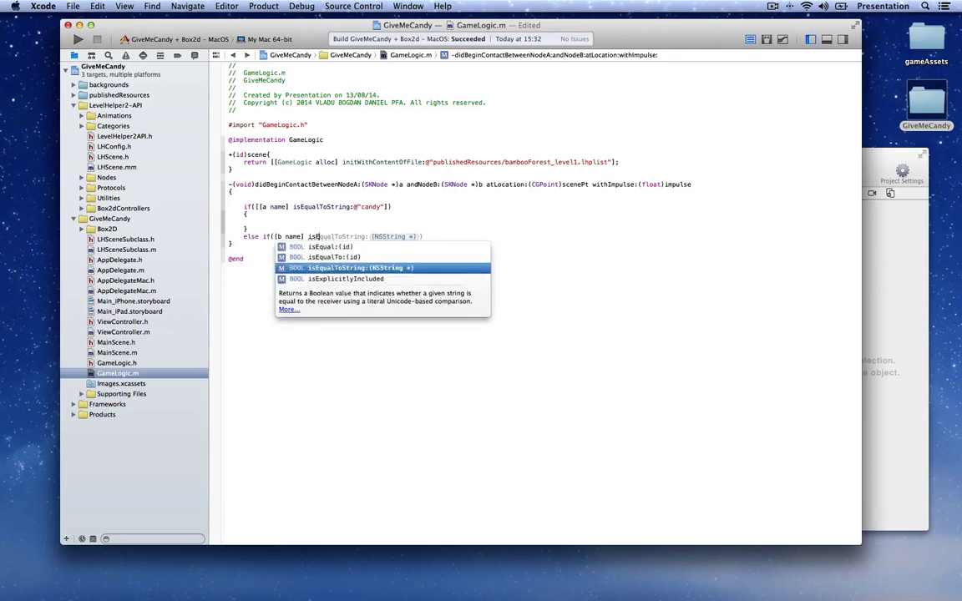
key("Return")
type("@\"candy\"")
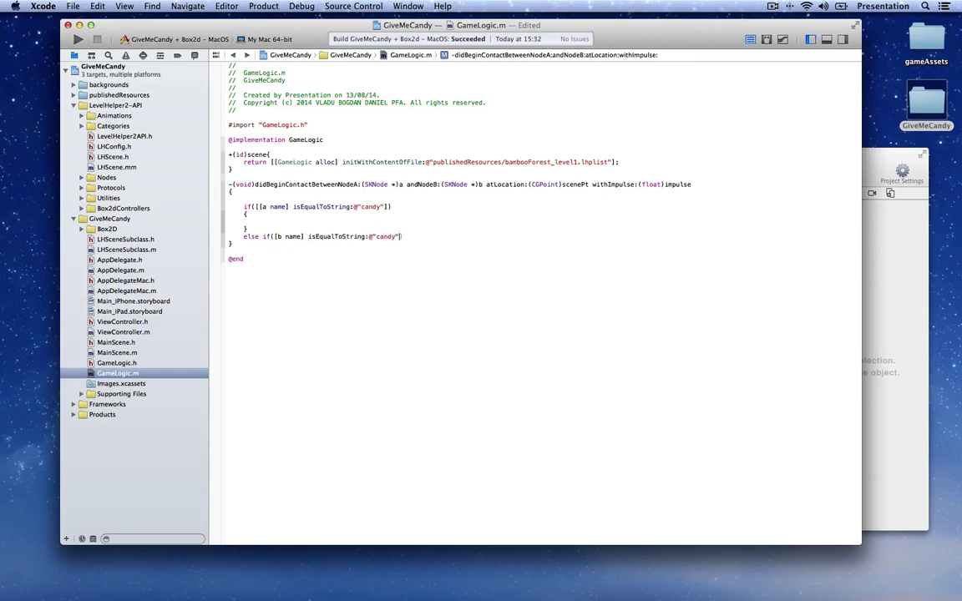
type("]){")
key("Return")
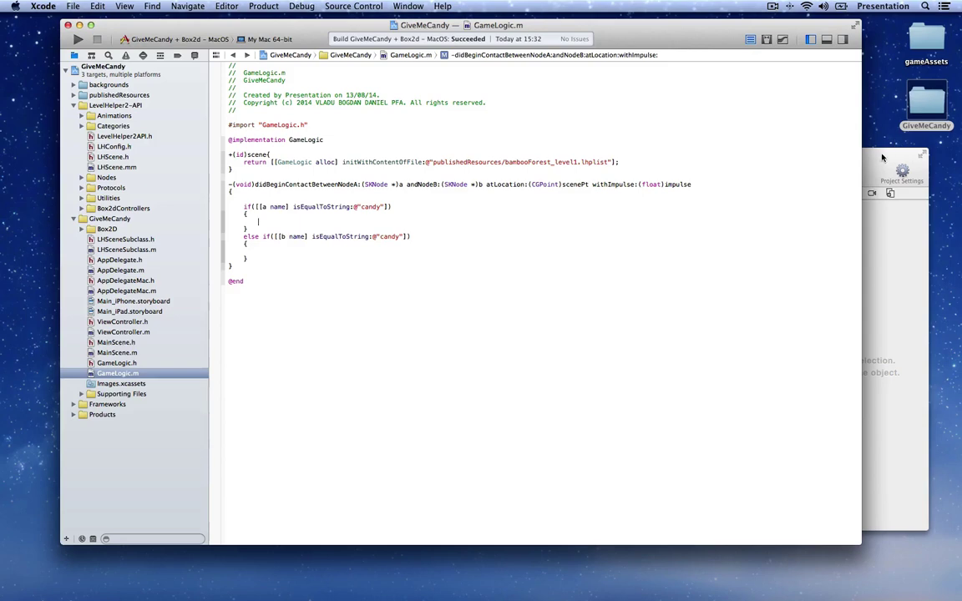
key("super+Tab")
left_click(507, 312)
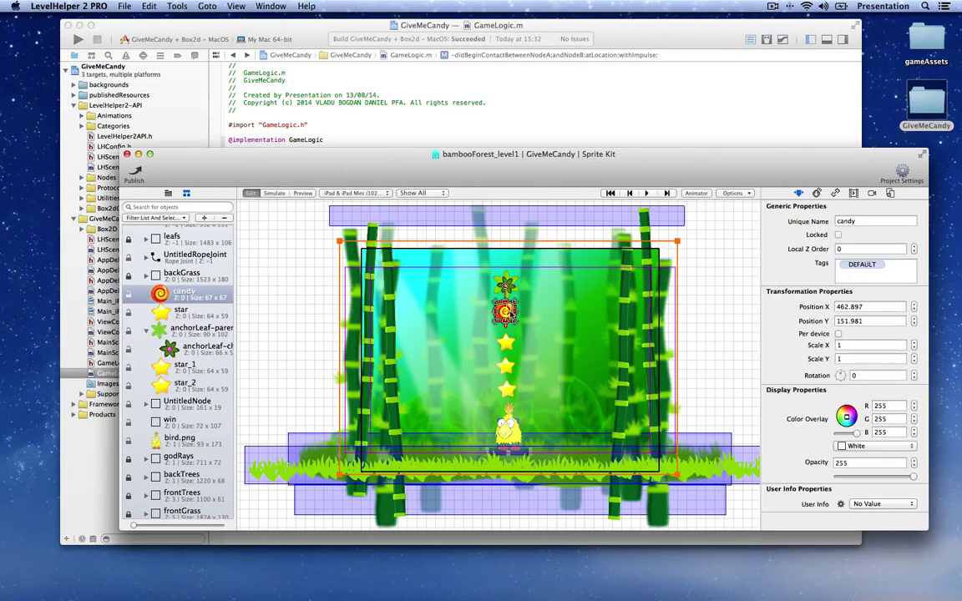
left_click(827, 221)
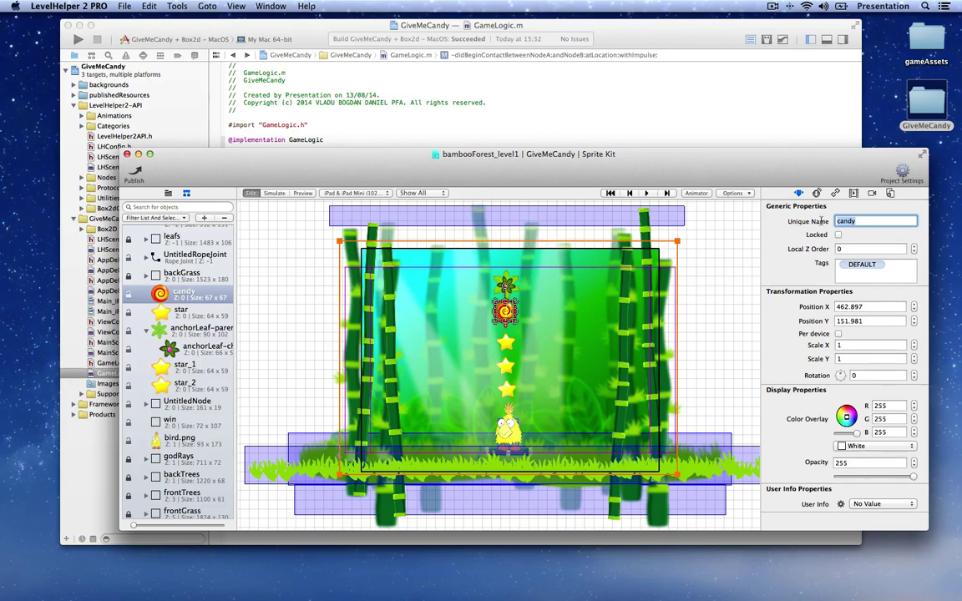
left_click(481, 117)
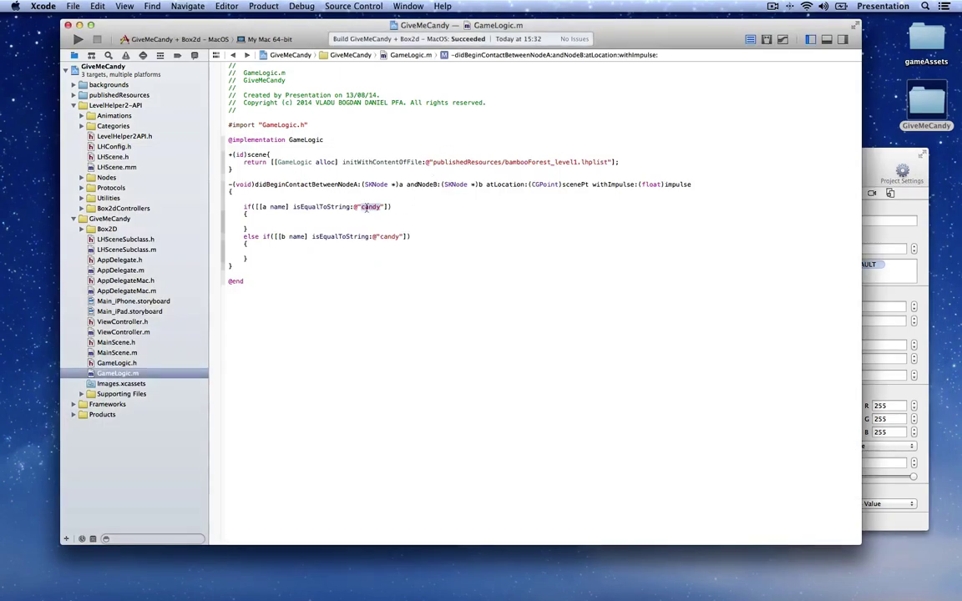
key("super+Tab")
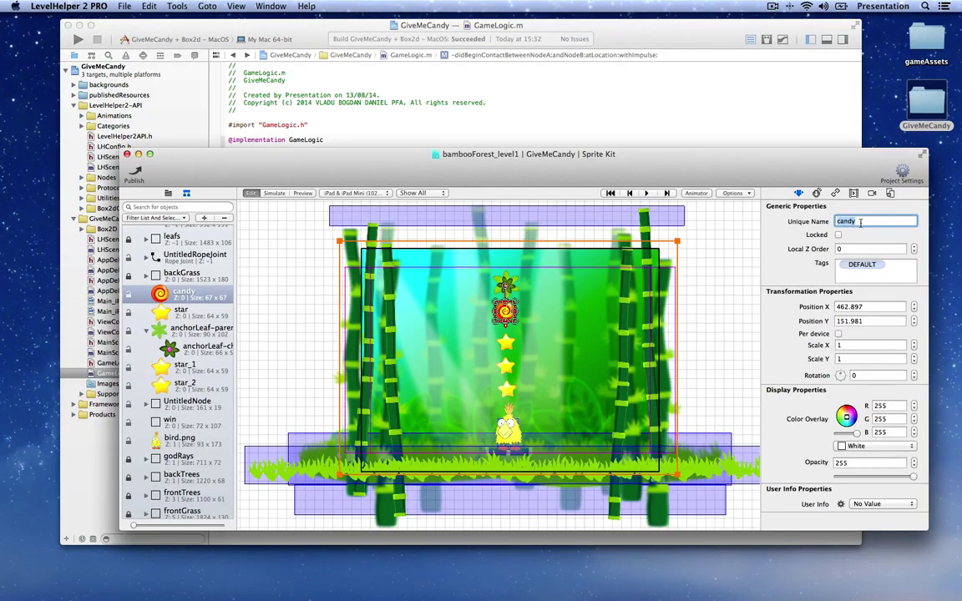
left_click(487, 110)
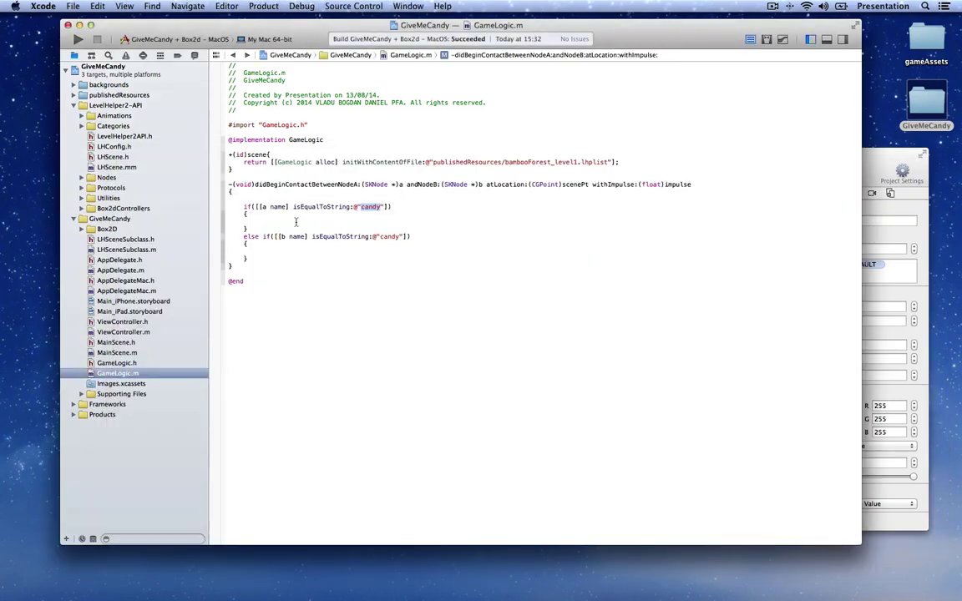
Add an empty -(void)handleCandy:(SKNode*)candy collisionWithNode:(SKNode*)other method after the scene method.
left_click(270, 173)
key("Return")
key("Return")
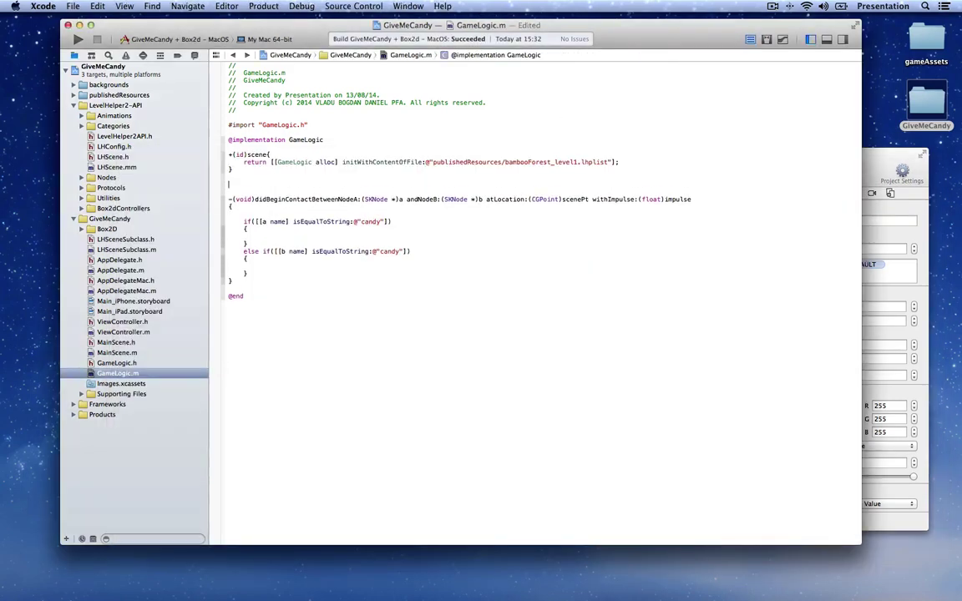
type("-(void)")
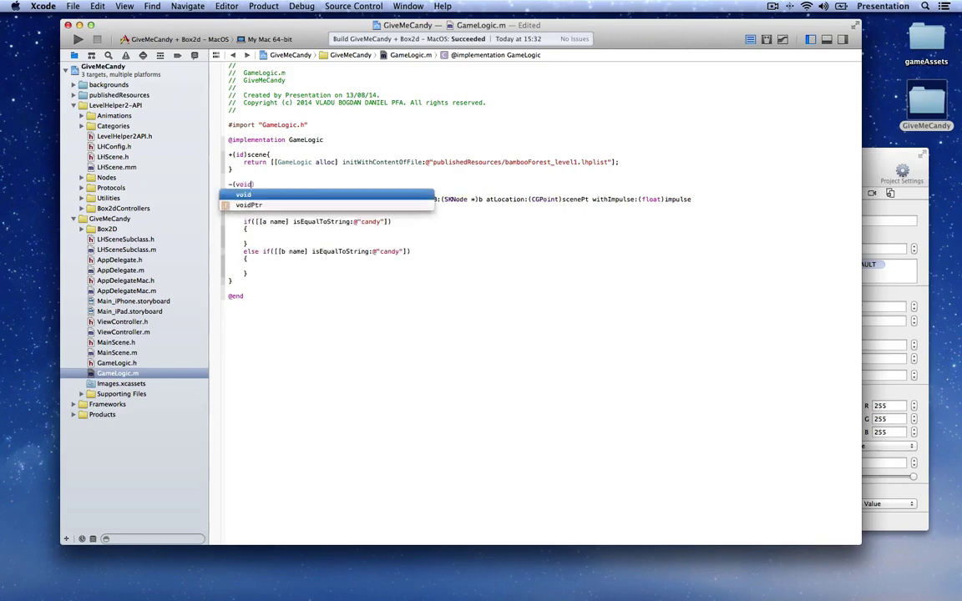
type("handleCa")
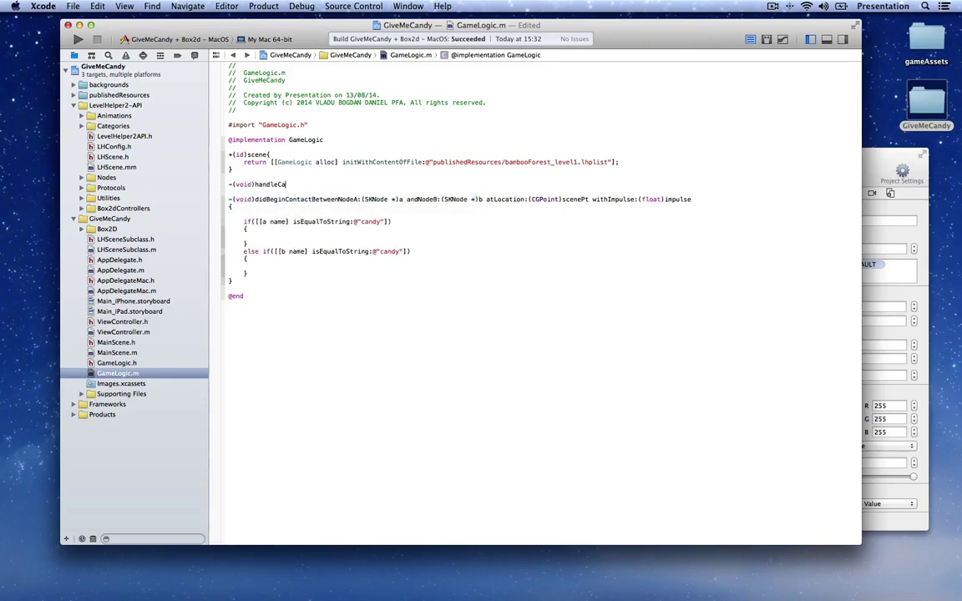
type("ndy:(SKNo")
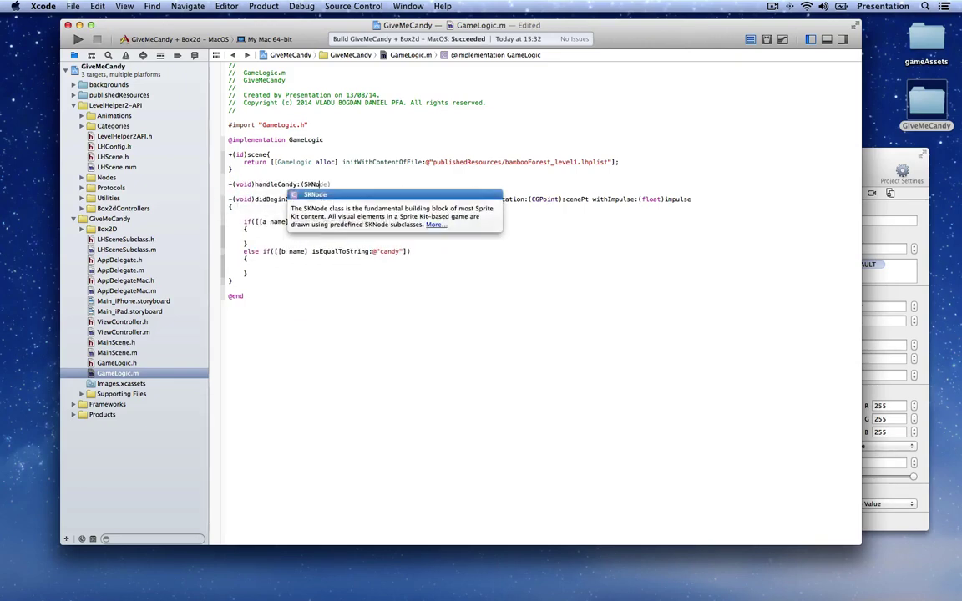
type("de*)candy colli")
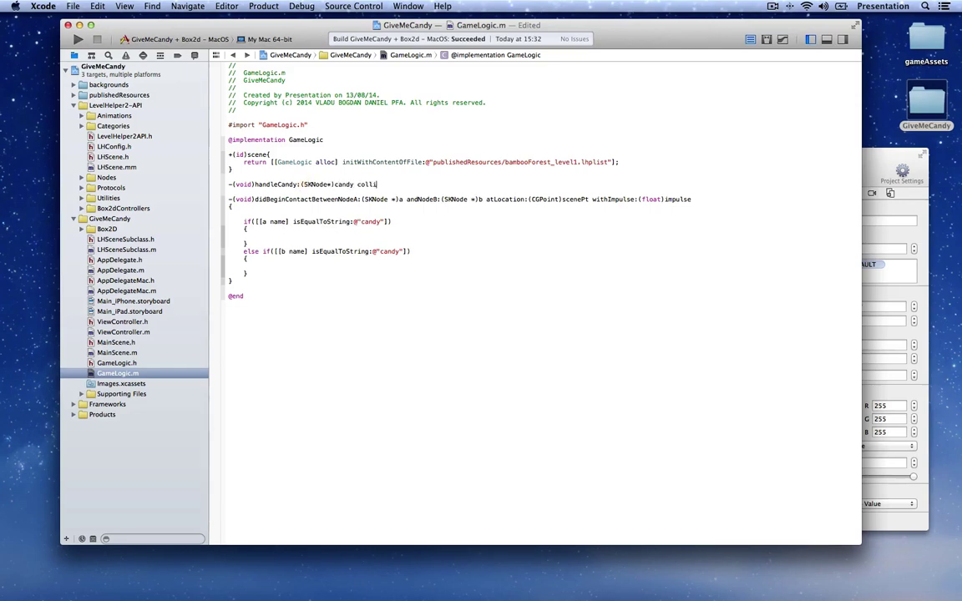
type("sionWithNode:(SKNode*)other")
key("Return")
type("{")
key("Return")
key("Down")
key("Down")
key("Down")
key("Down")
key("Down")
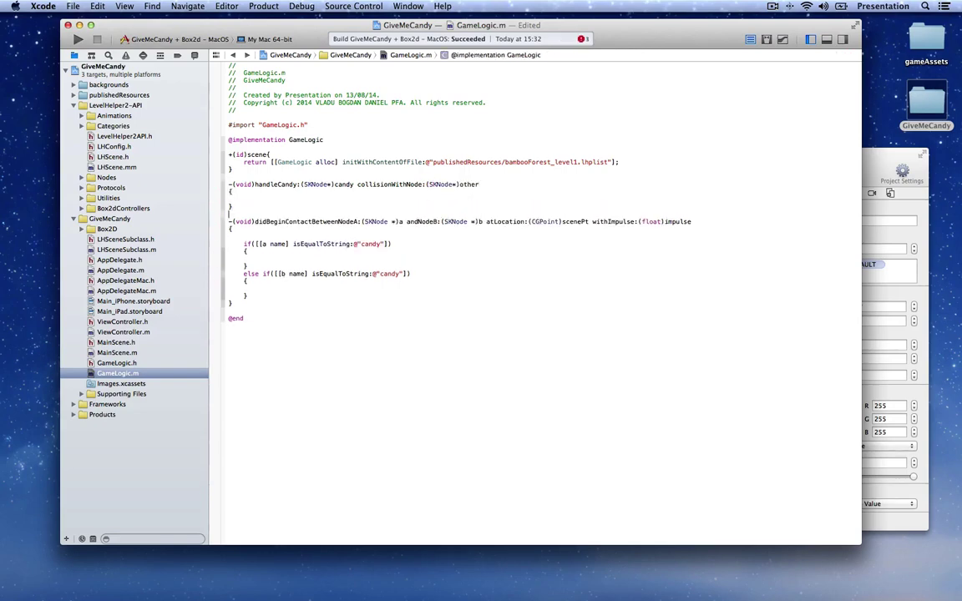
Call [self handleCandy:a collisionWithNode:b]; inside the candy-a branch.
key("Tab")
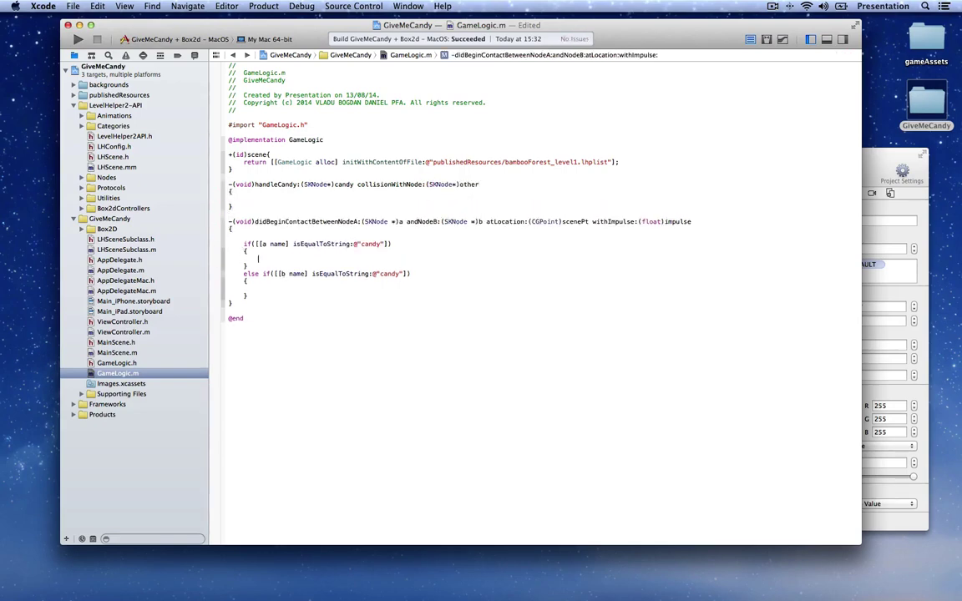
type("[self hand")
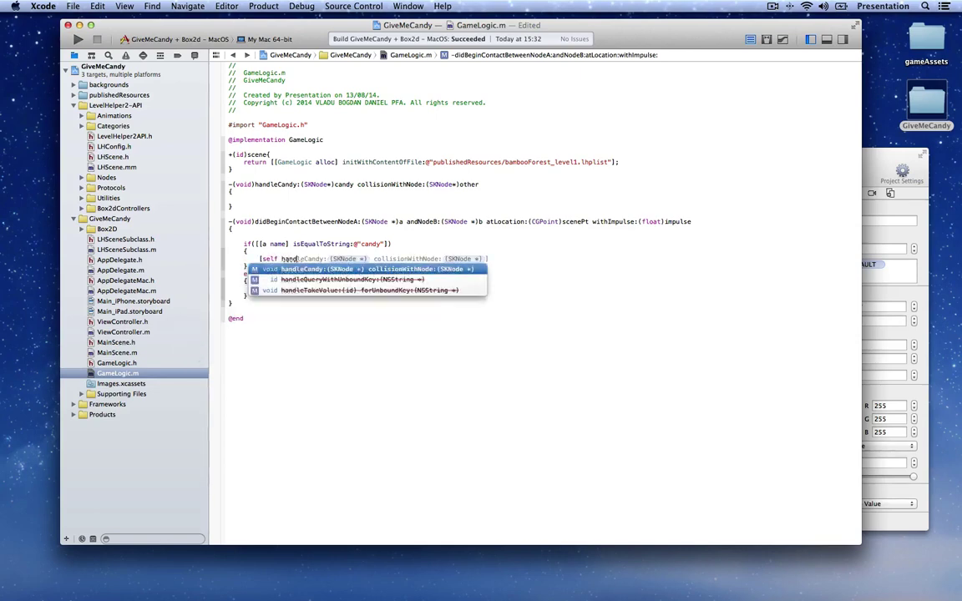
key("Return")
type("a")
key("Tab")
type("b;")
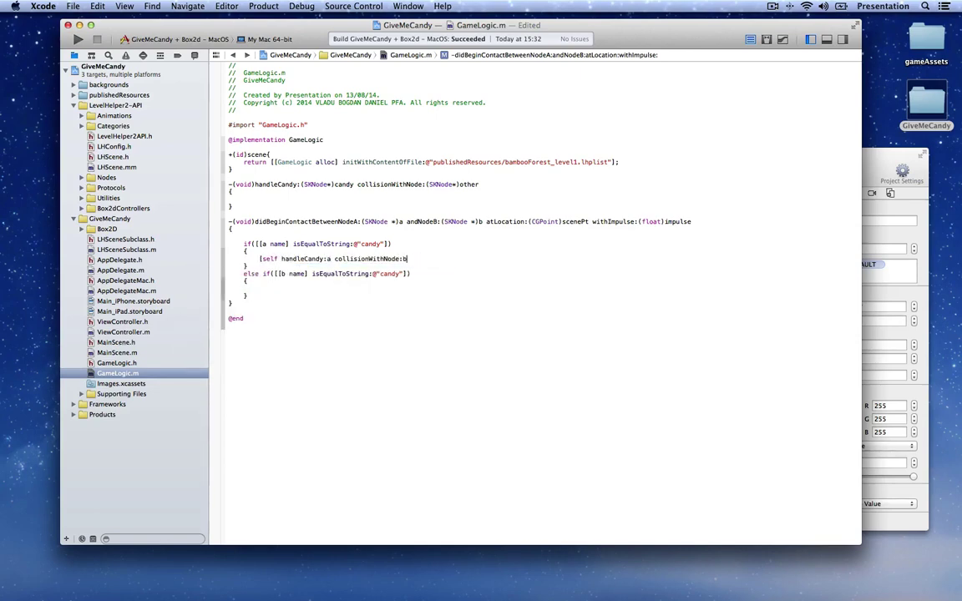
Call [self handleCandy:b collisionWithNode:a]; in the else branch and save GameLogic.m.
left_click(410, 273)
type("self hand")
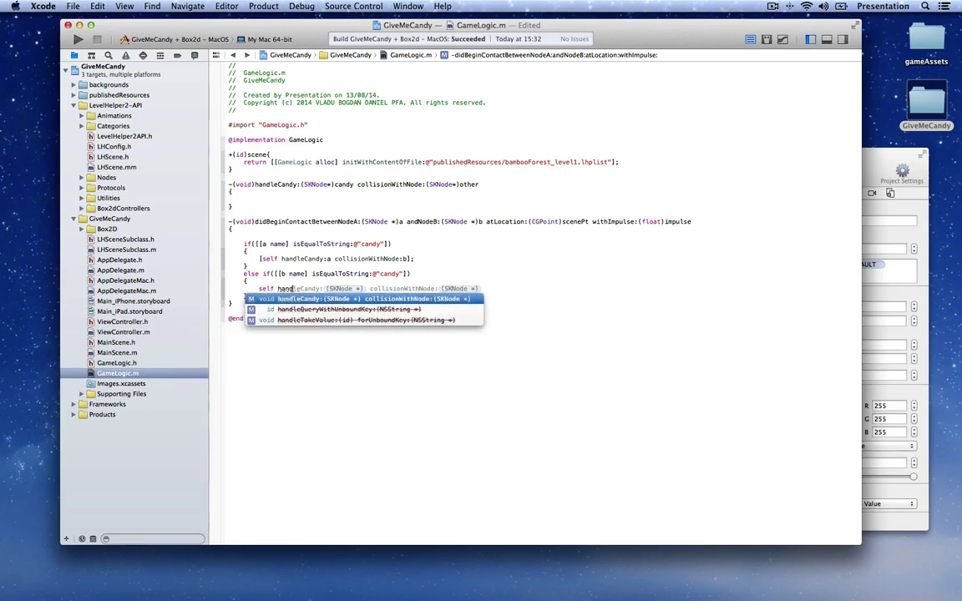
key("Return")
type("b collisionWithNode:")
key("Tab")
type("a")
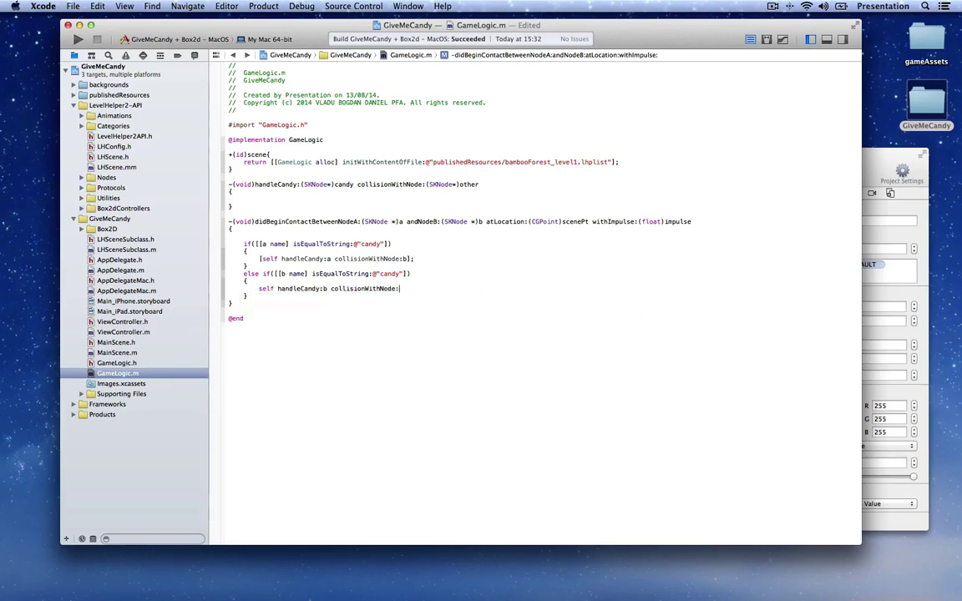
type("];")
key("super+s")
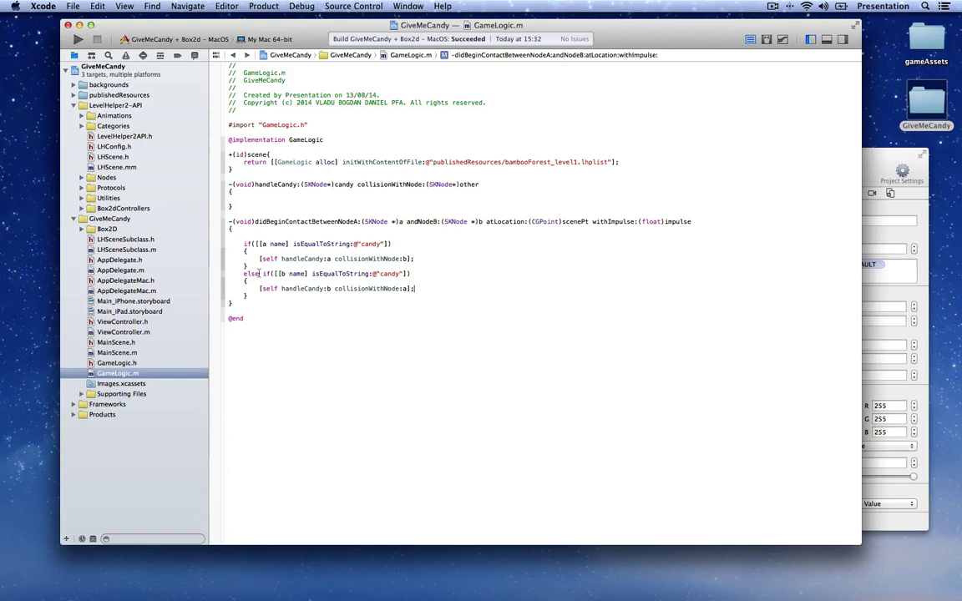
Put the caret in handleCandy's empty body and bring up the LevelHelper scene editor.
left_click(329, 259)
left_click_drag(257, 259, 414, 258)
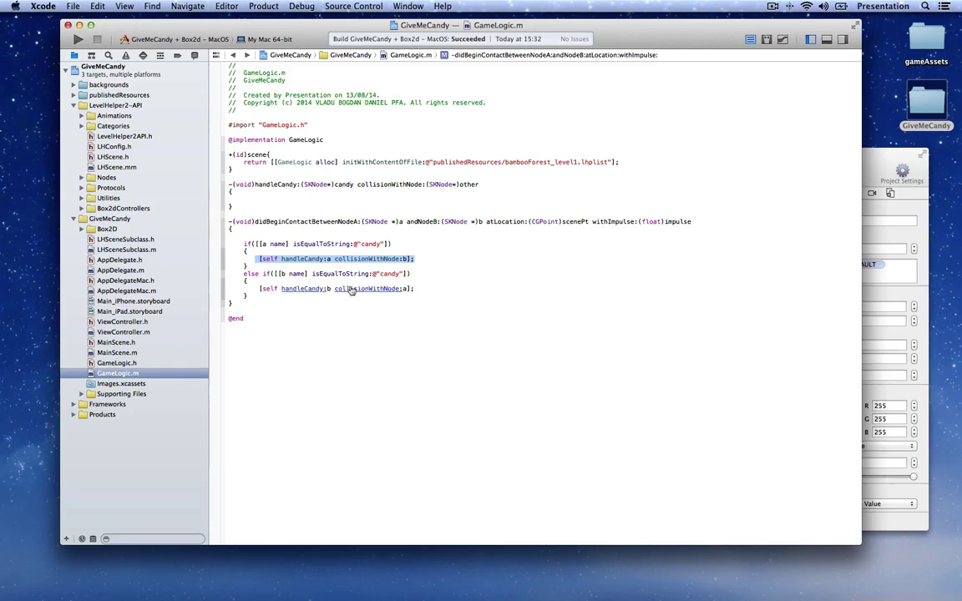
left_click(263, 201)
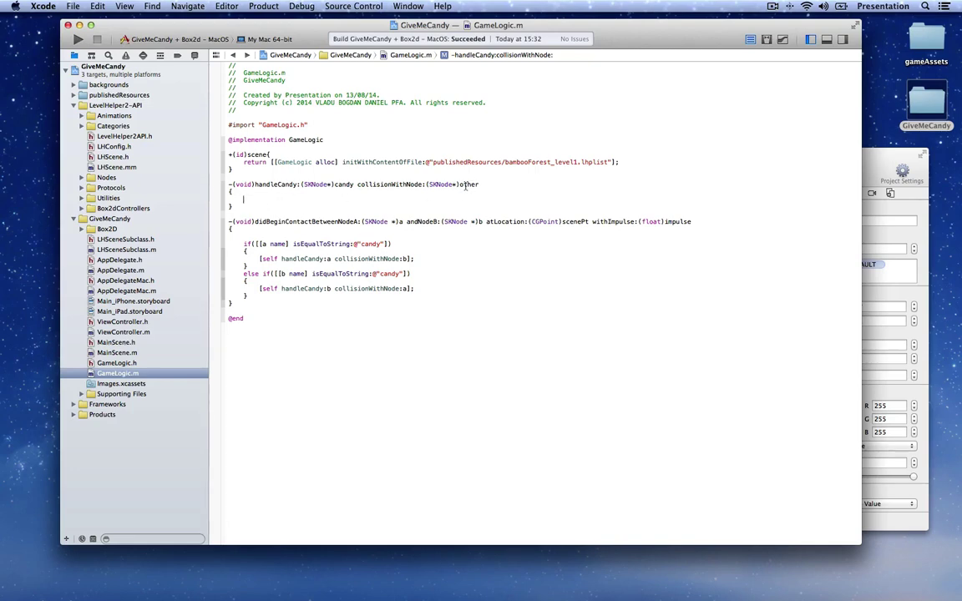
key("super+Tab")
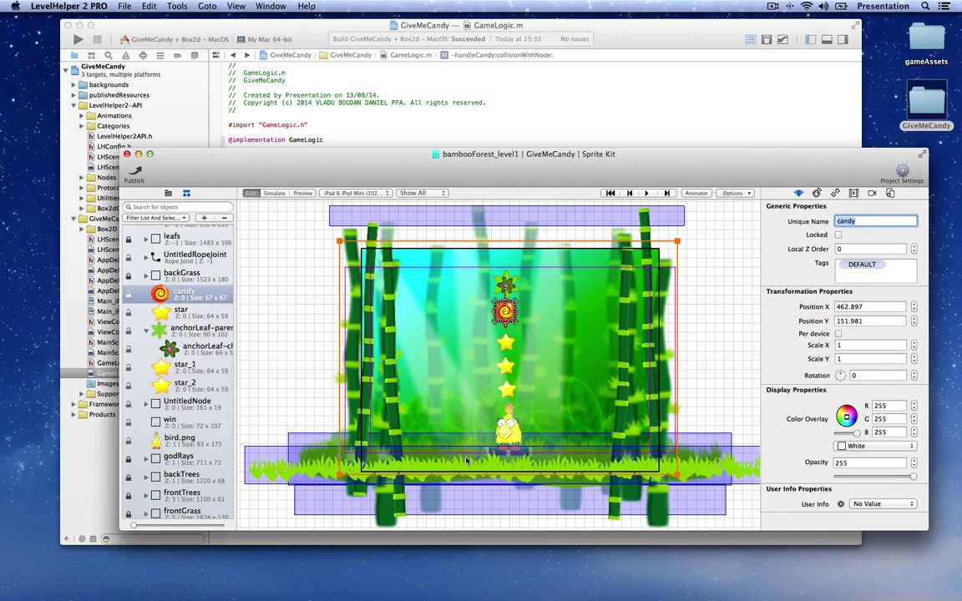
Select star, star_1 and star_2 together and enter STAR in their Tags field.
key("super+Tab")
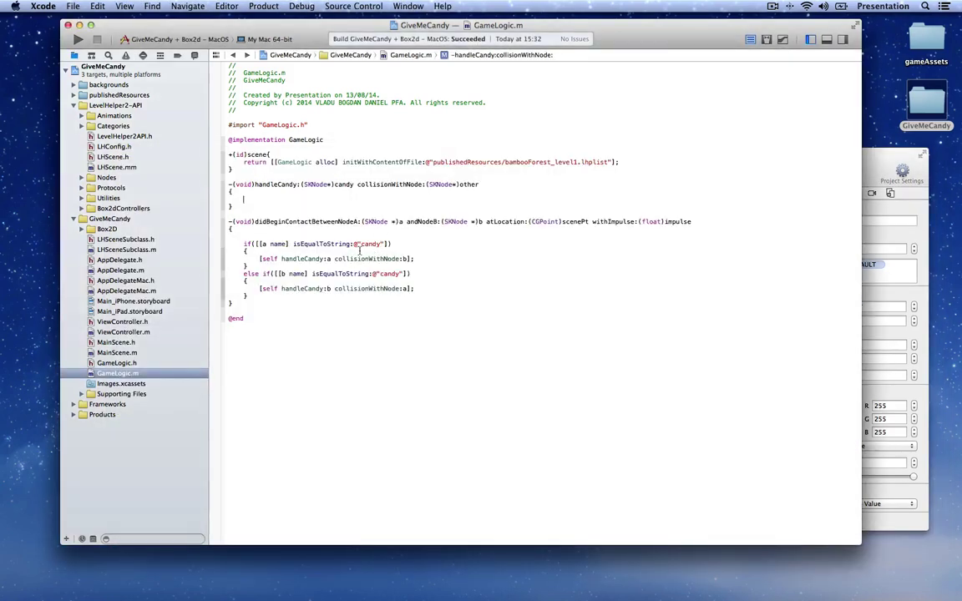
key("super+Tab")
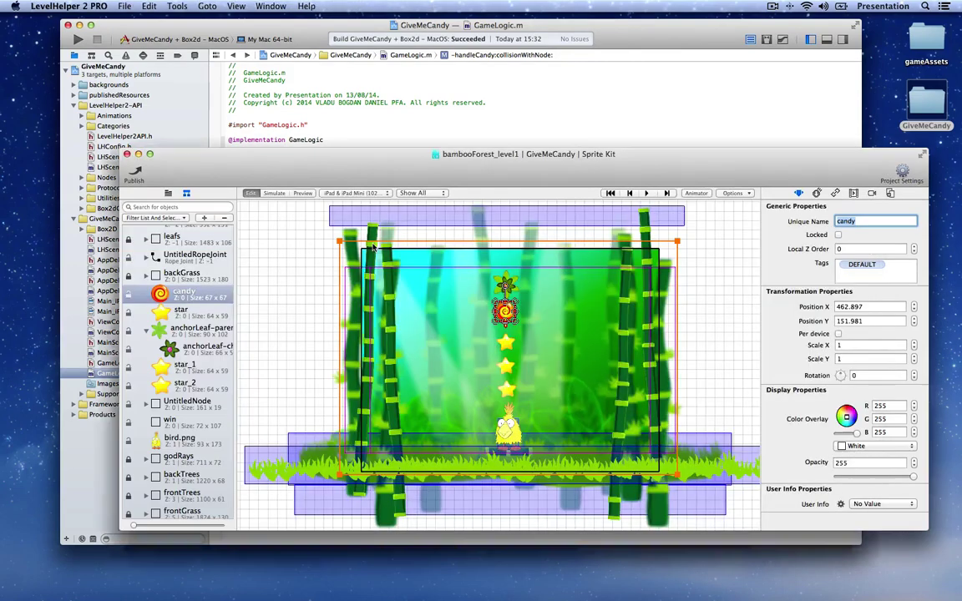
left_click(505, 340)
left_click(507, 368)
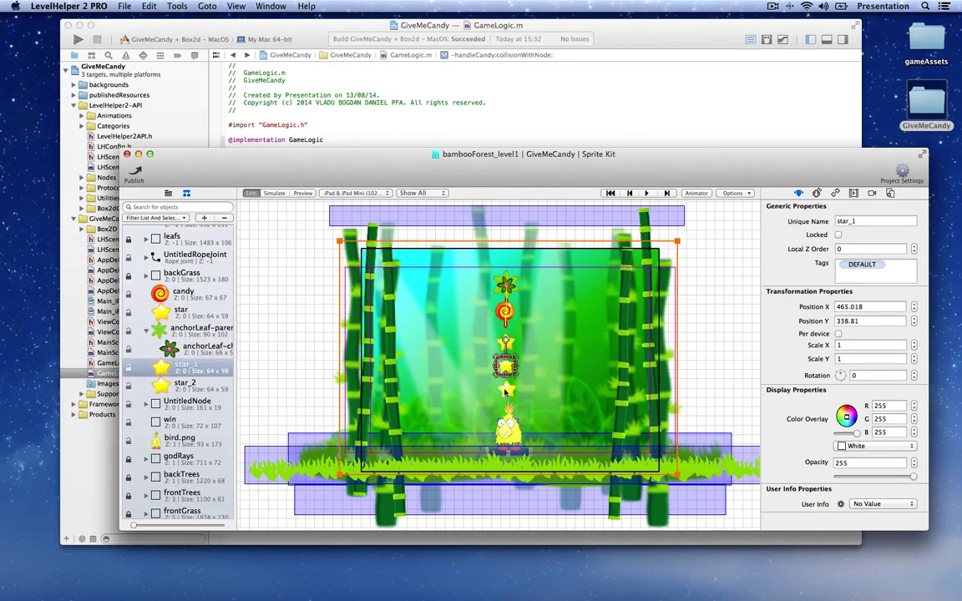
left_click(507, 386)
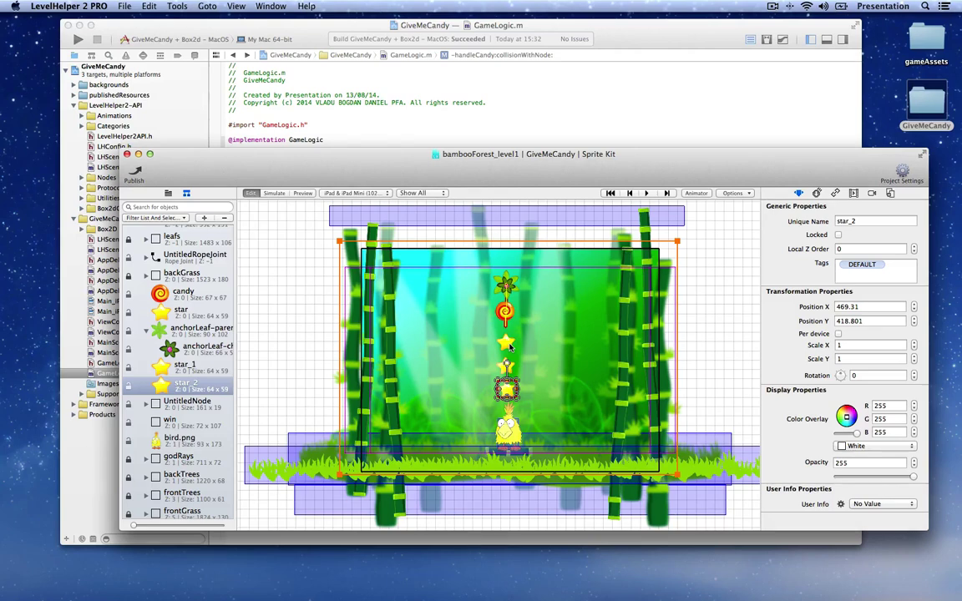
left_click(507, 343)
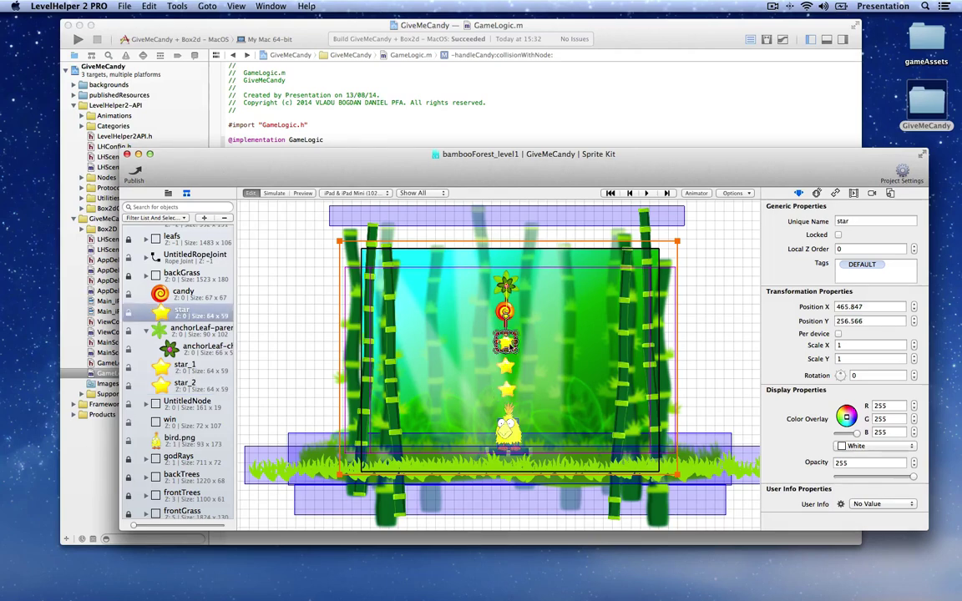
left_click(506, 365, "shift")
left_click(506, 388, "shift")
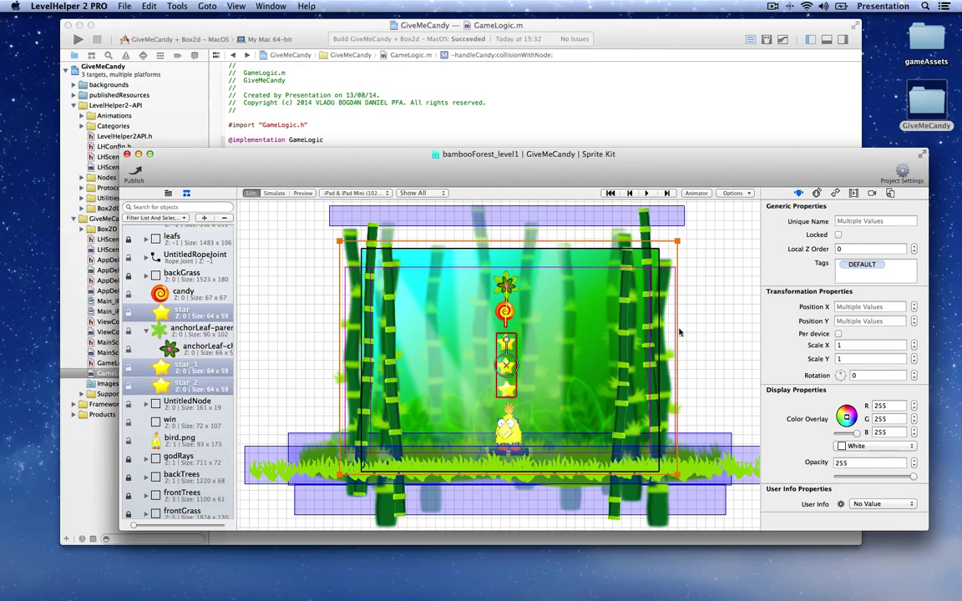
left_click(899, 265)
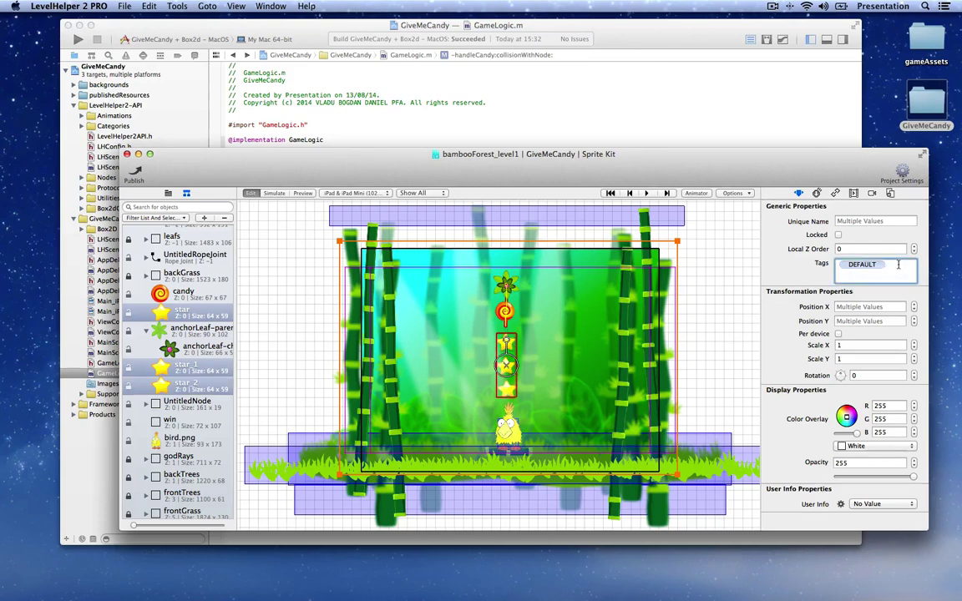
type("sTAR")
key("Return")
Deselect the stars, publish bambooForest_level1 to publishedResources, and return to handleCandy in Xcode.
left_click(856, 273)
left_click(598, 337)
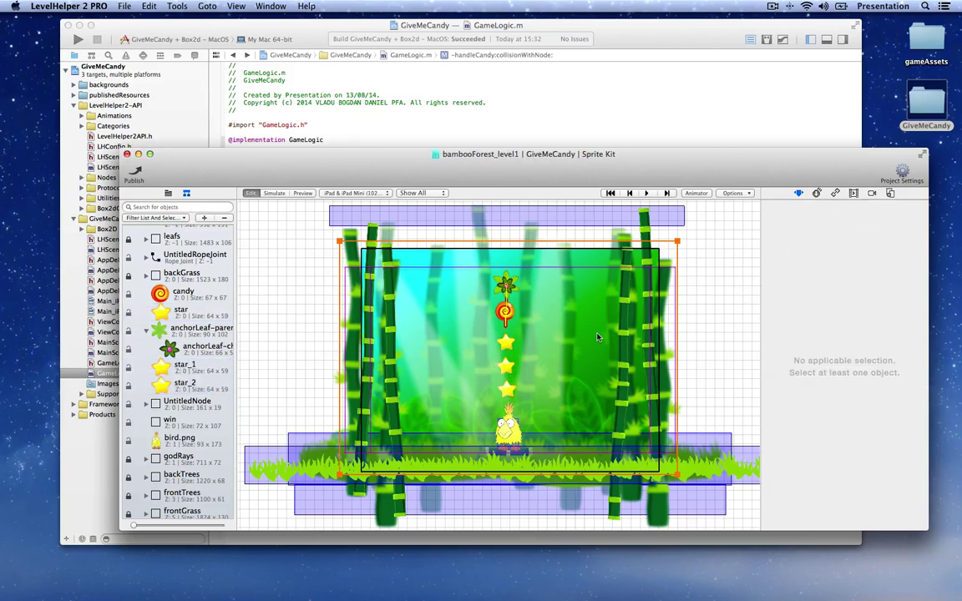
left_click(134, 171)
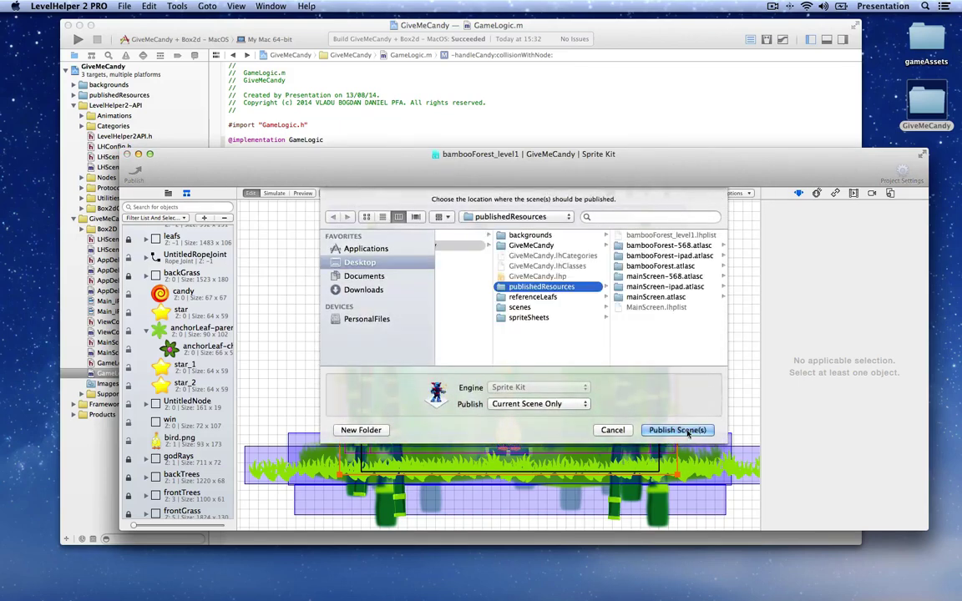
left_click(679, 430)
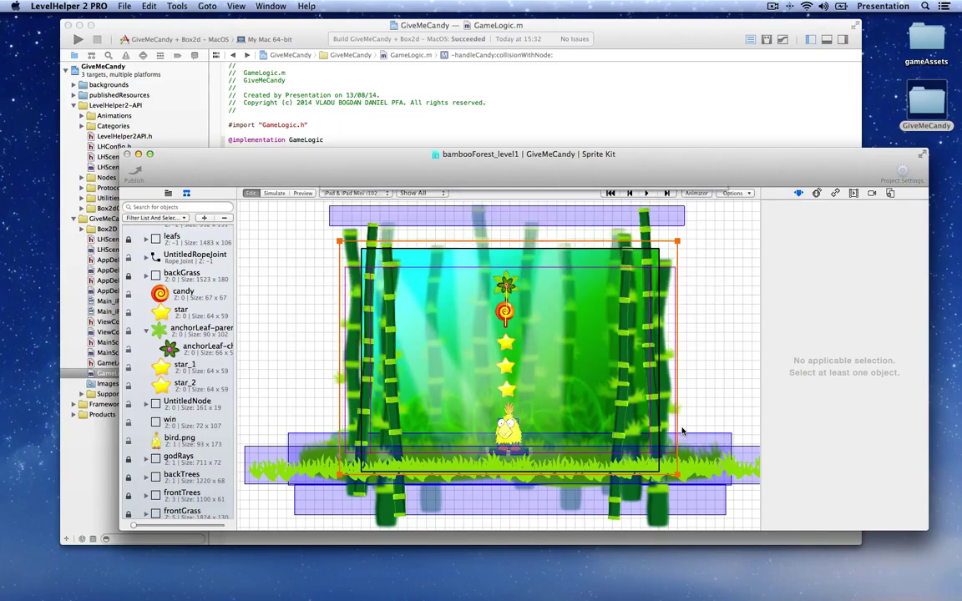
key("super+Tab")
left_click(273, 198)
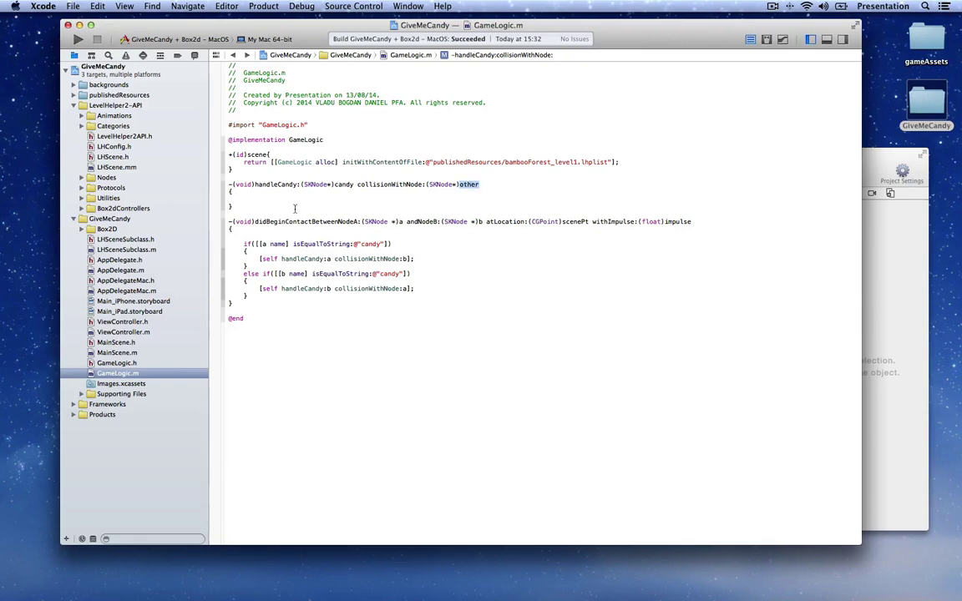
Write LHNode* n = (LHNode*)other; in handleCandy and save GameLogic.m.
type("LHNodePr")
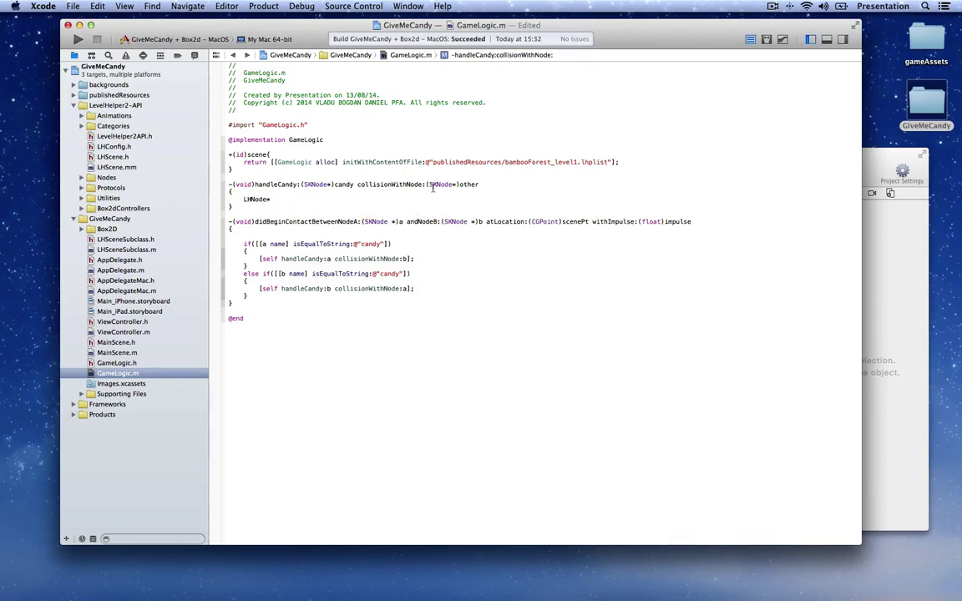
double_click(469, 184)
left_click(313, 204)
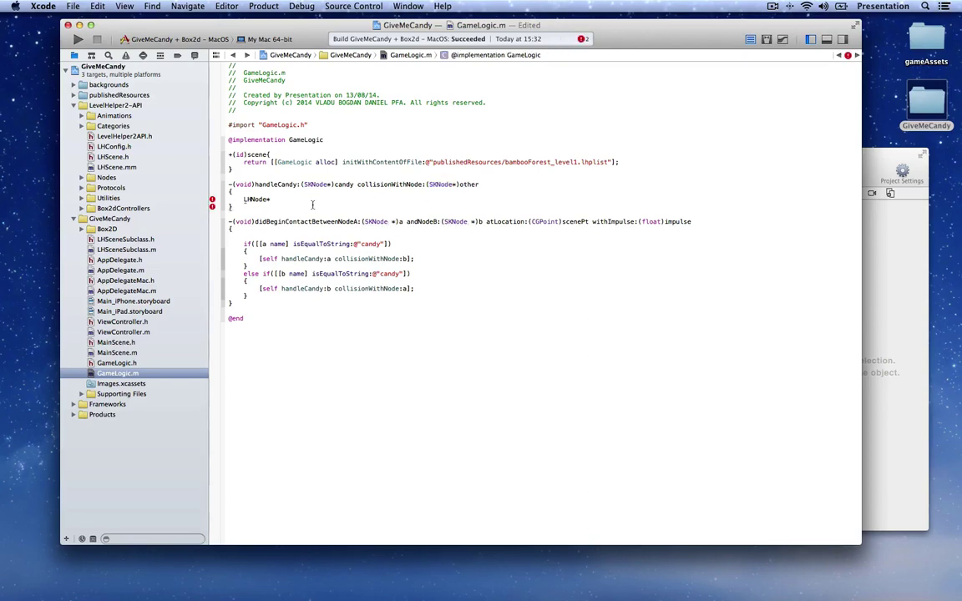
type("n")
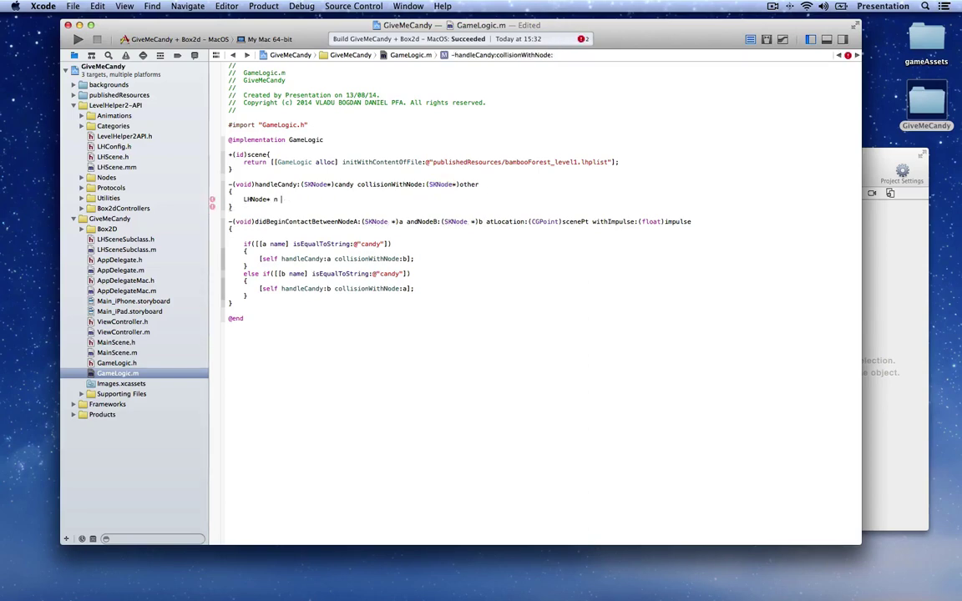
type(" = (LHNodeProtocolImpl")
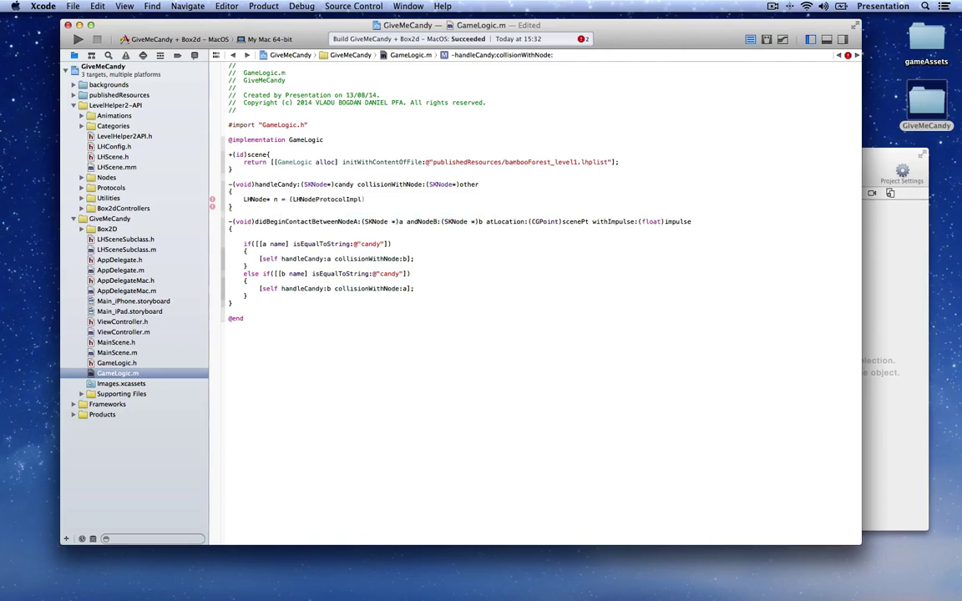
key("BackSpace")
key("BackSpace")
key("BackSpace")
type("other;")
key("Return")
key("super+s")
key("Up")
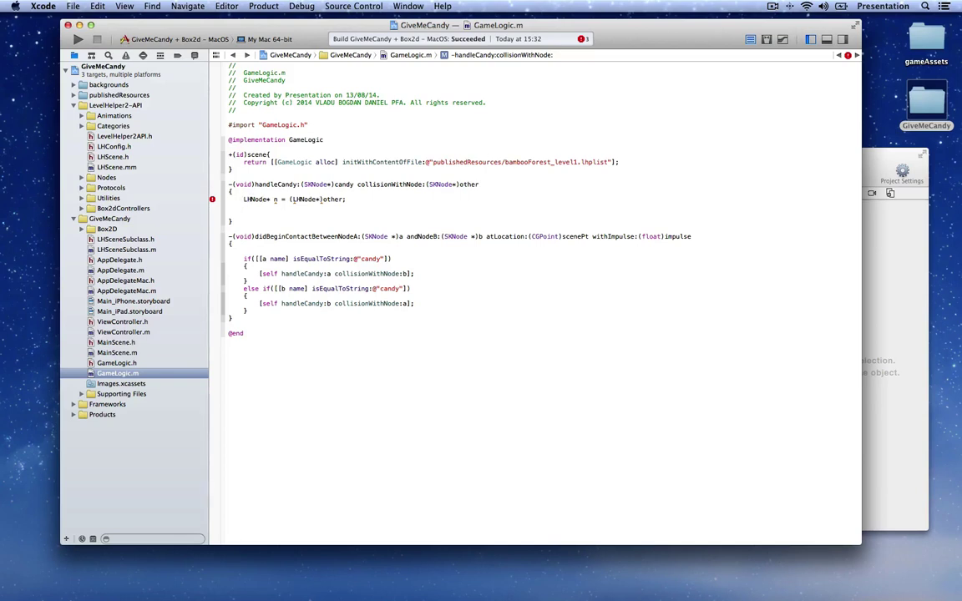
key("super+s")
left_click(212, 200)
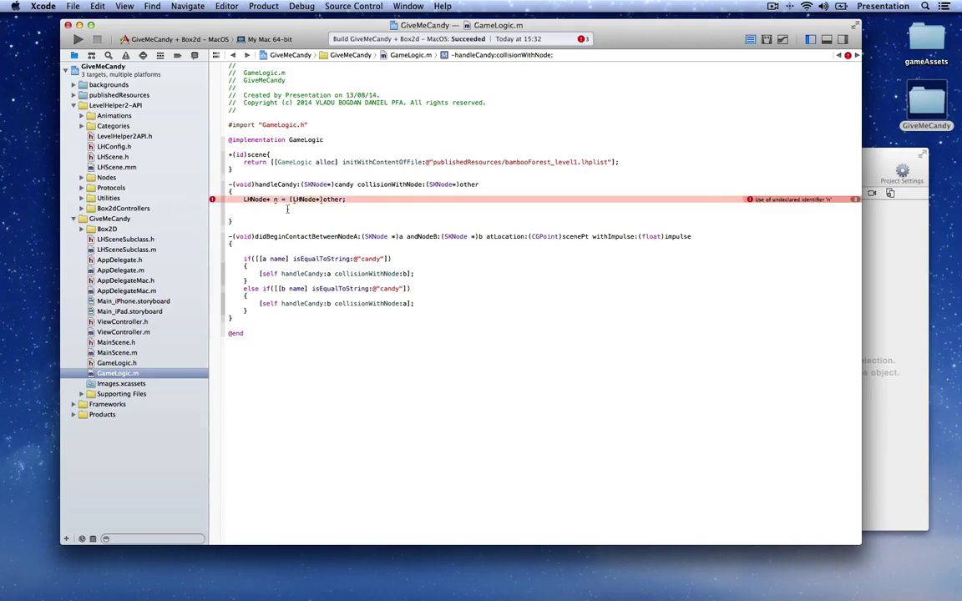
Add #import "LevelHelper2API.h" to GameLogic.h, then return to GameLogic.m.
key("ctrl+super+Up")
left_click(231, 132)
type("#i")
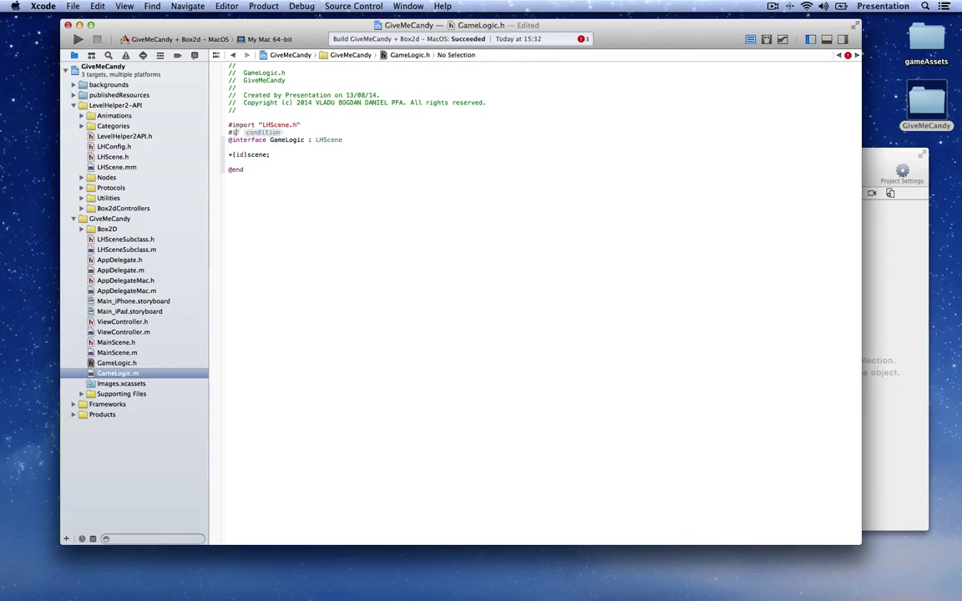
type("m")
key("Return")
type("Level")
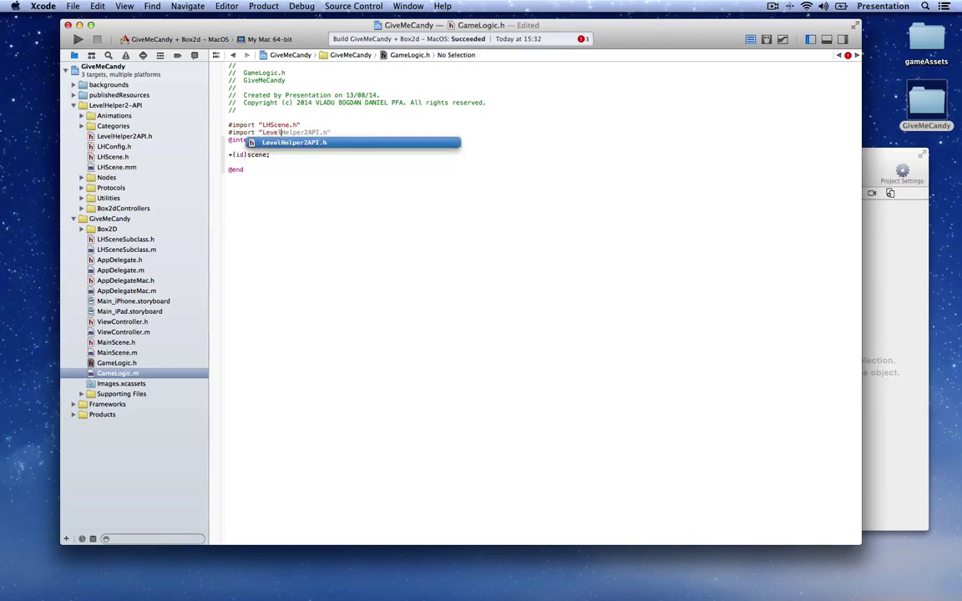
key("Return")
left_click(270, 155)
key("ctrl+super+Up")
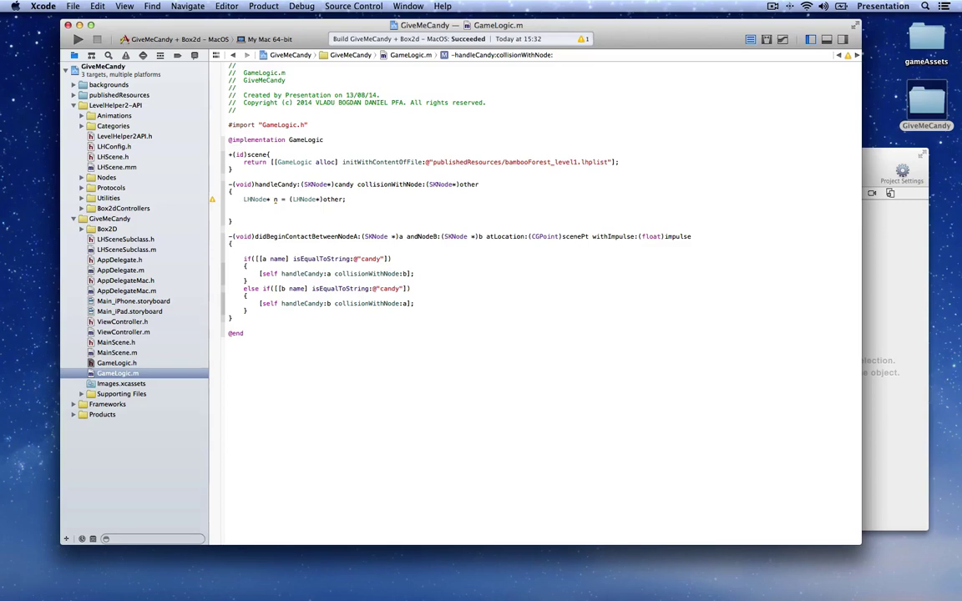
Write a [[n tags] containsObject:@"STAR"] check below the LHNode cast.
key("Return")
type("n tag")
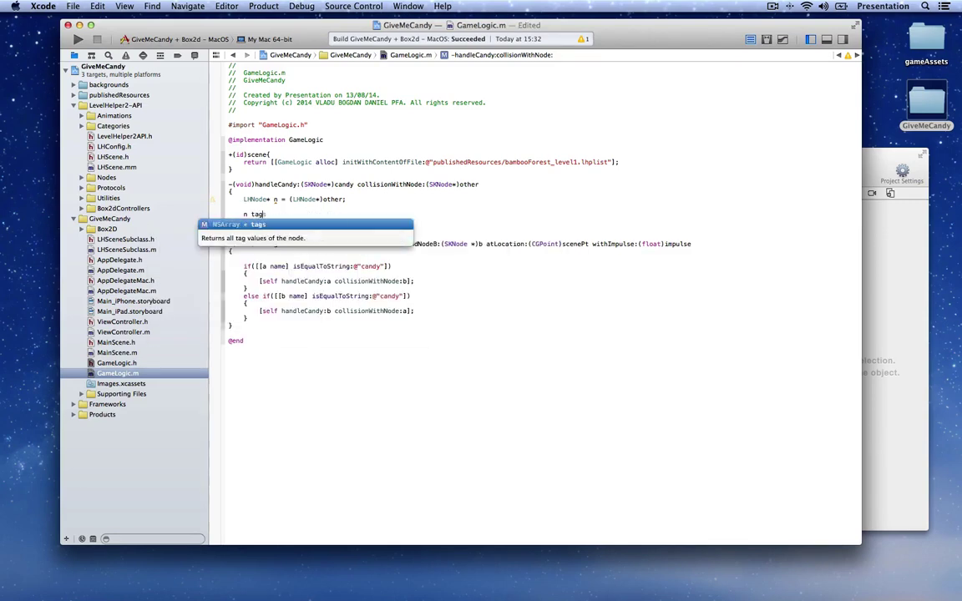
key("Return")
type("] contai")
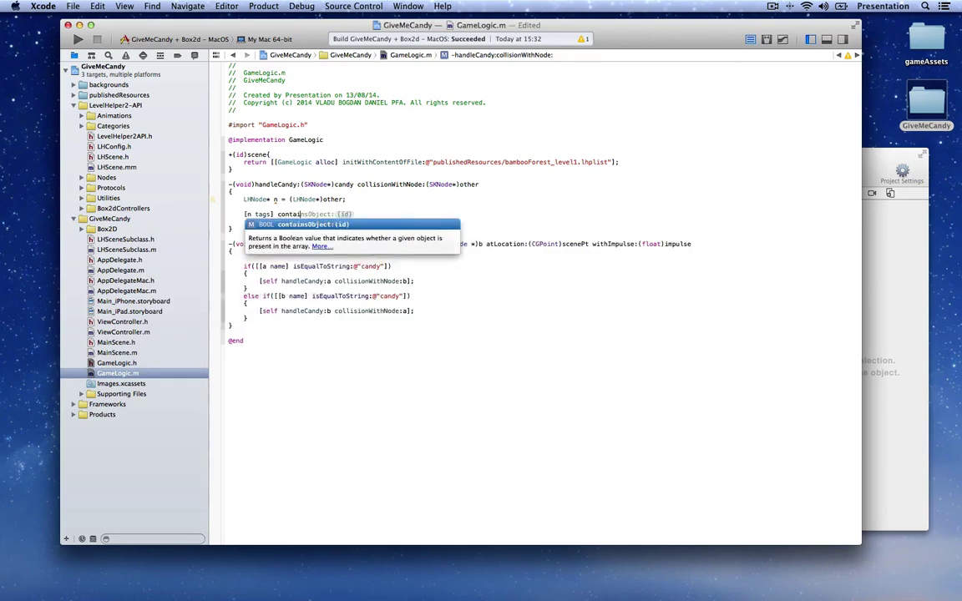
key("Return")
type("@\"STA")
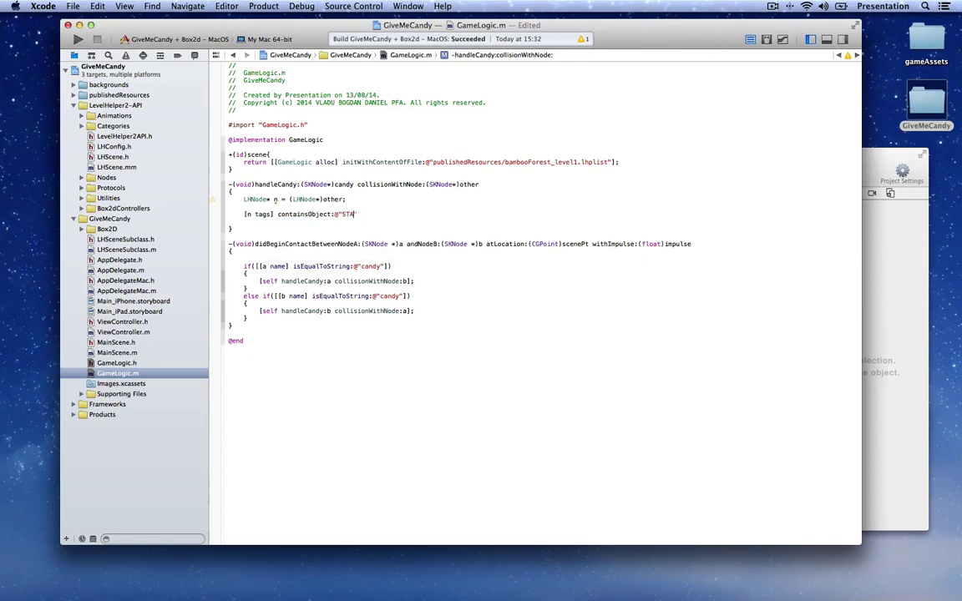
type("R\"]")
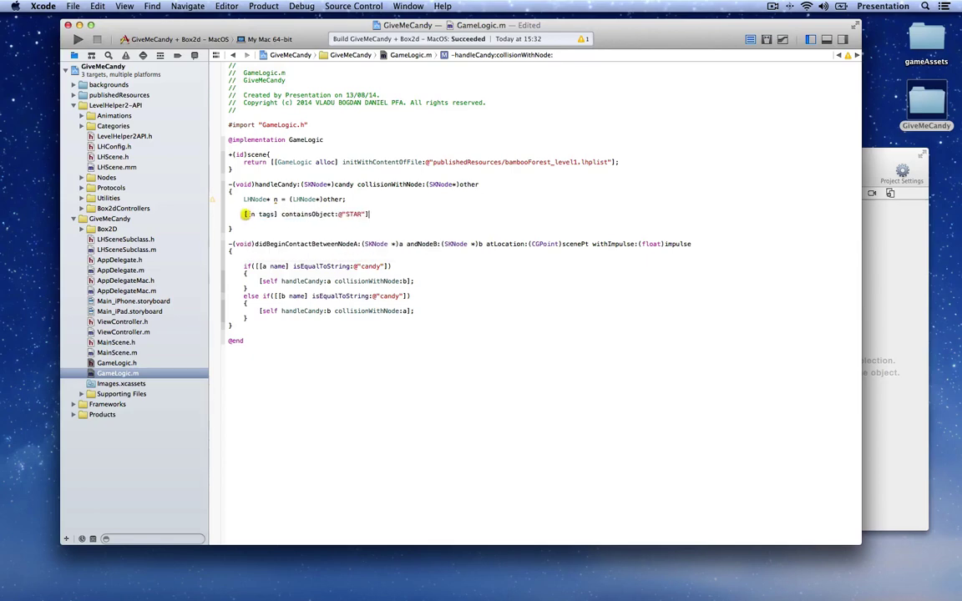
Turn the STAR check into an if block calling [n removeFromParent]; and save.
left_click(244, 214)
type("if(")
left_click(380, 214)
type(")")
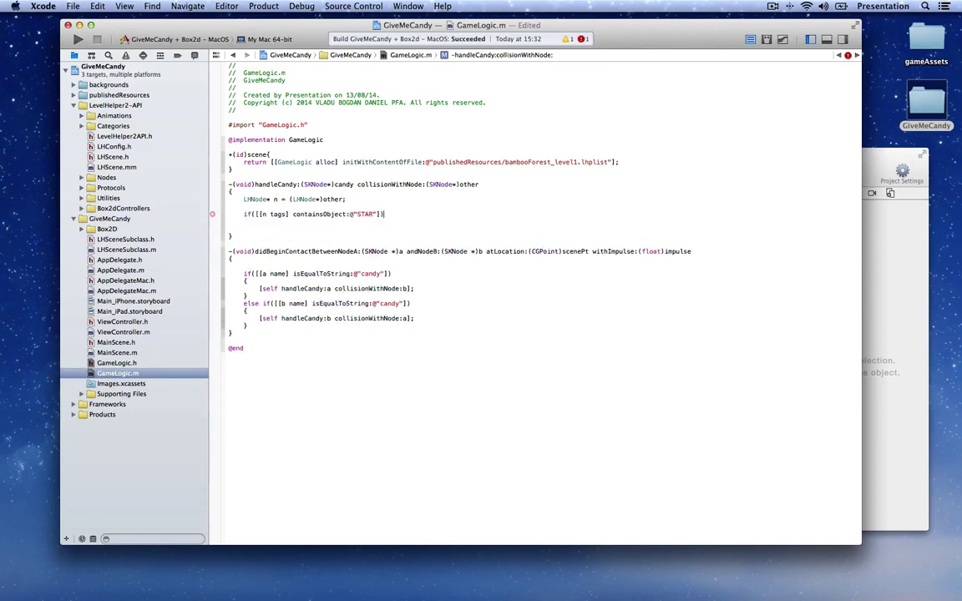
key("Return")
type("{")
key("Return")
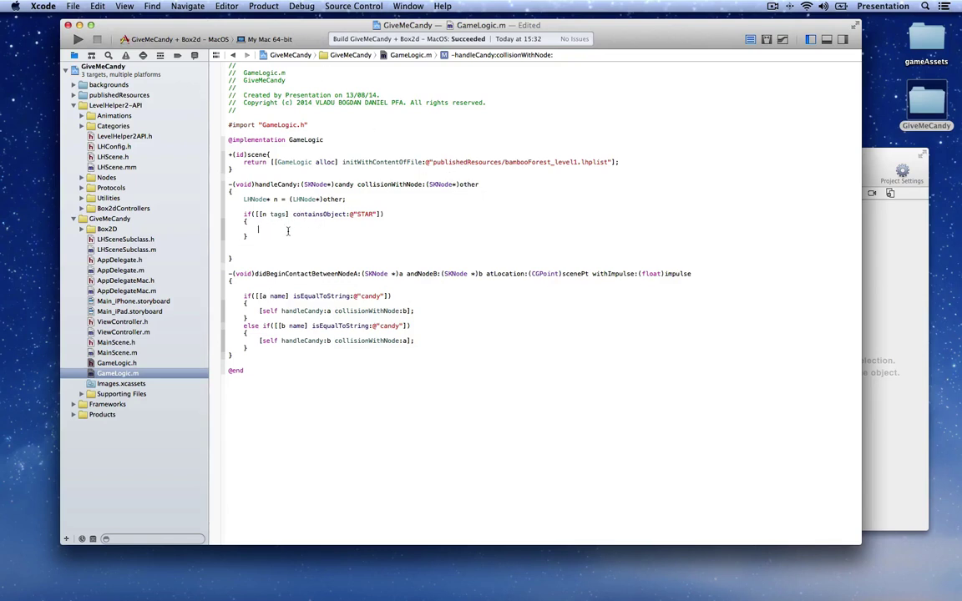
type("remove")
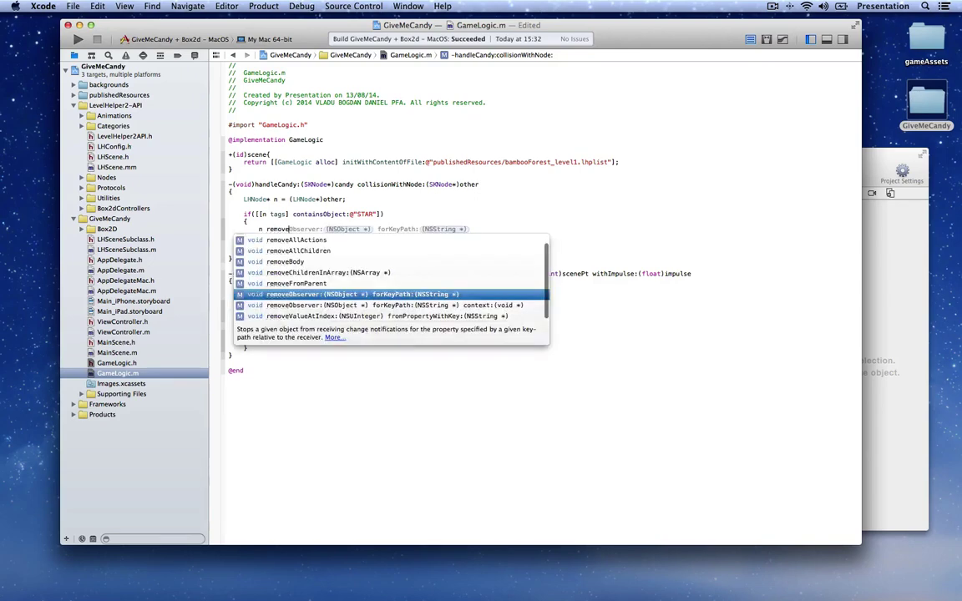
type("From")
key("Return")
type("];")
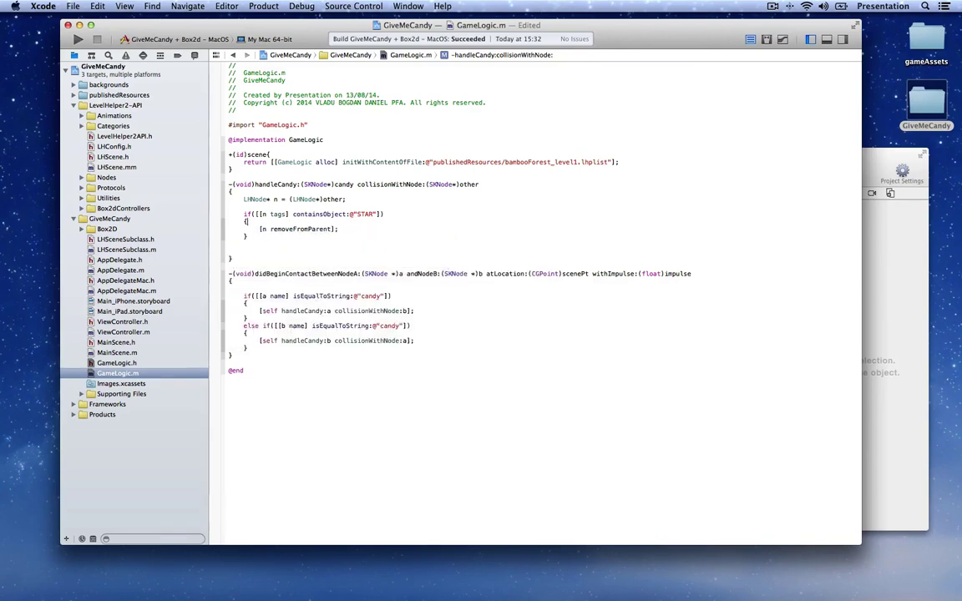
key("super+s")
Move the blank line from below the cast to above it and save.
key("BackSpace")
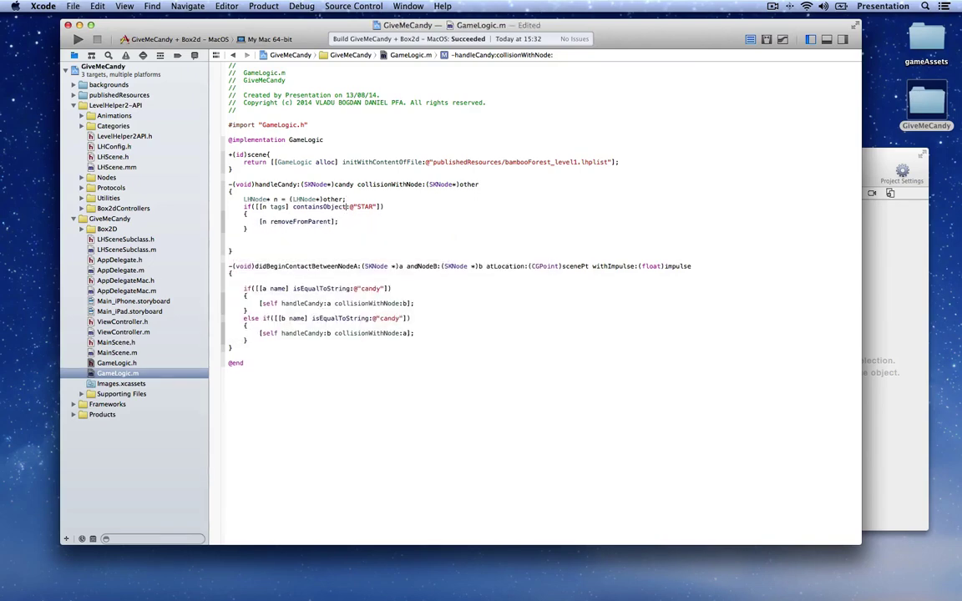
key("Up")
key("Return")
key("super+s")
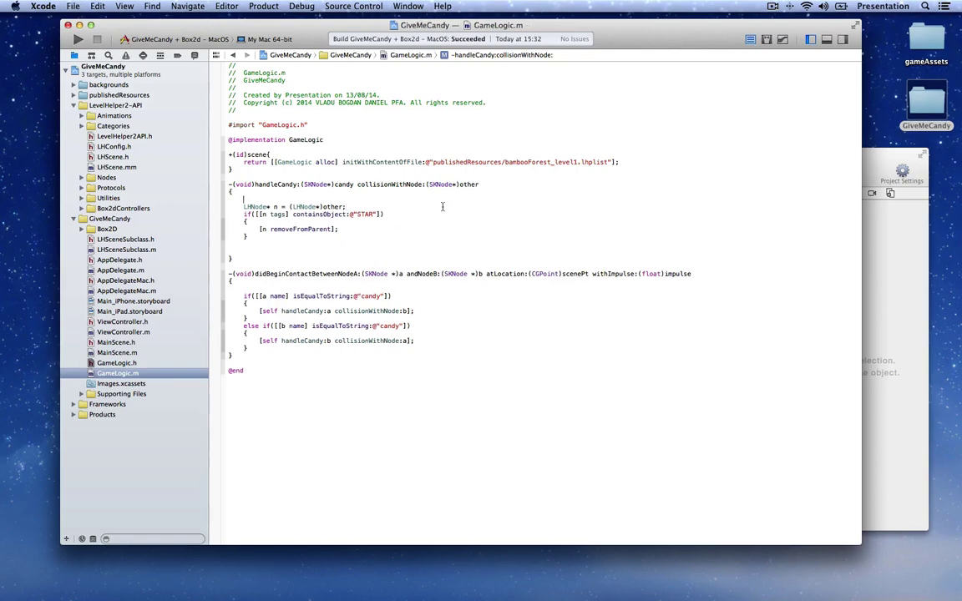
double_click(477, 185)
double_click(252, 206)
Expand the LevelHelper2-API Nodes group, browse its classes, and put the caret above the LHNode cast.
left_click(81, 178)
scroll(96, 182, "down", 5)
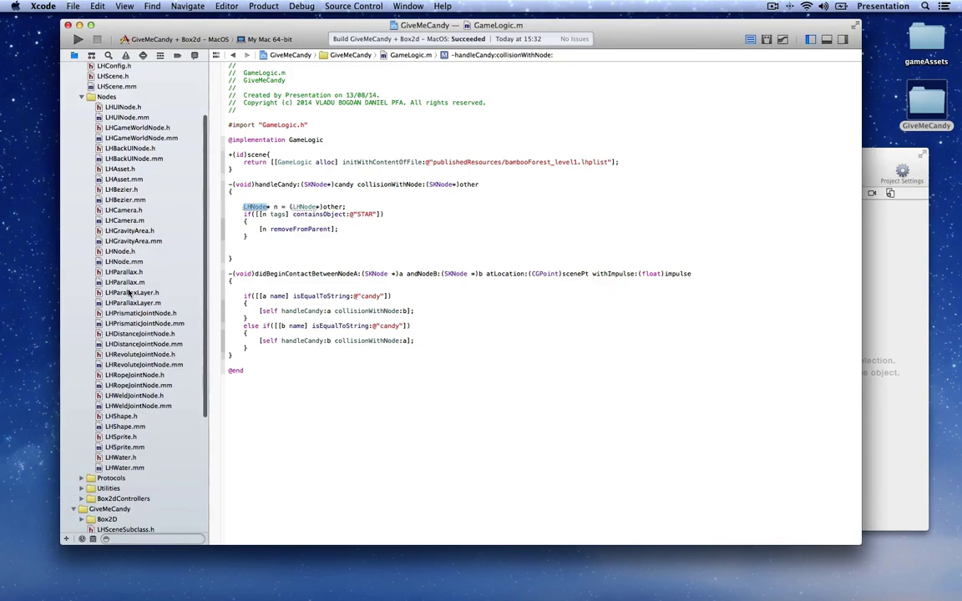
scroll(124, 313, "down", 1)
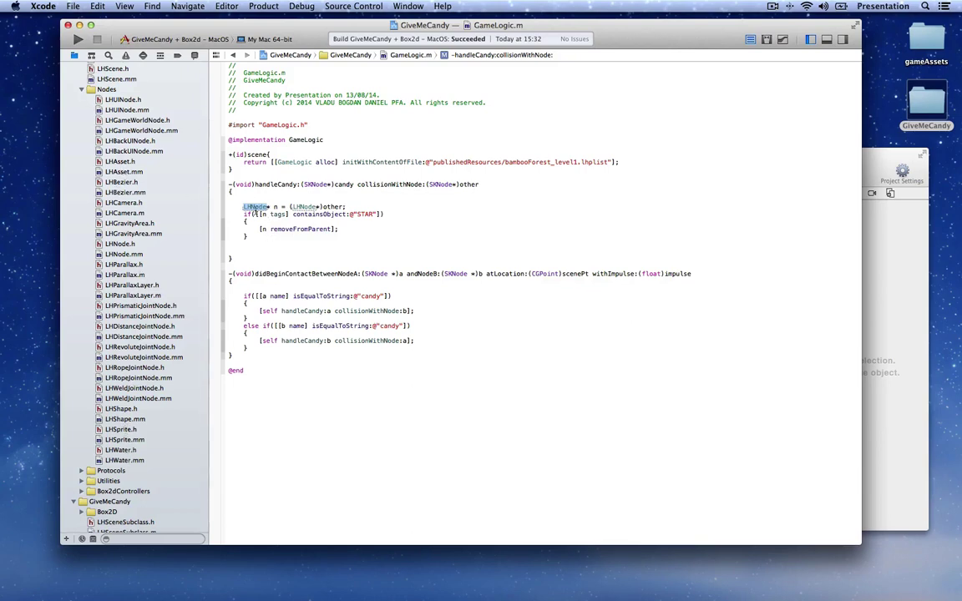
double_click(316, 206)
left_click(279, 214)
double_click(278, 214)
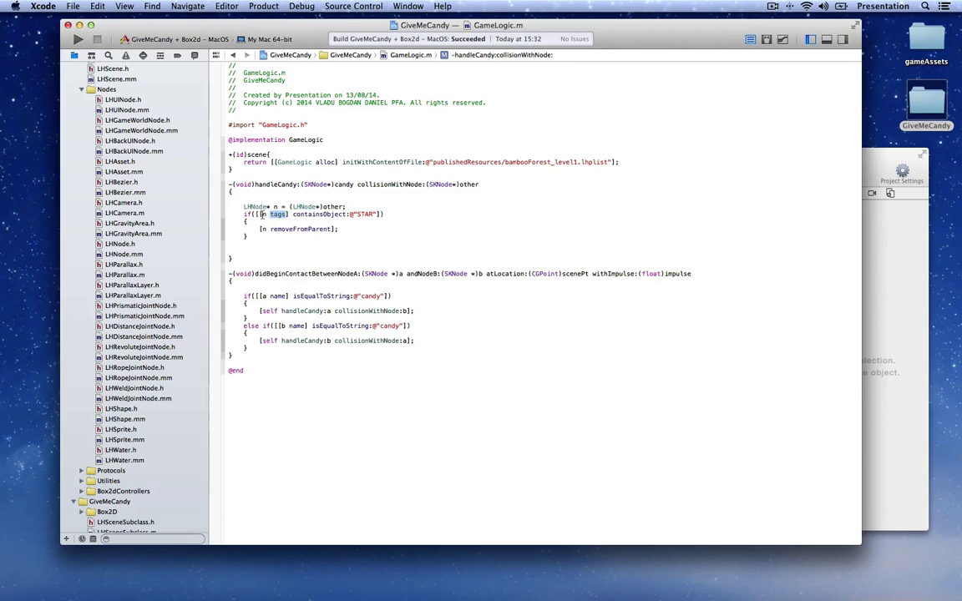
left_click(252, 201)
type("if(")
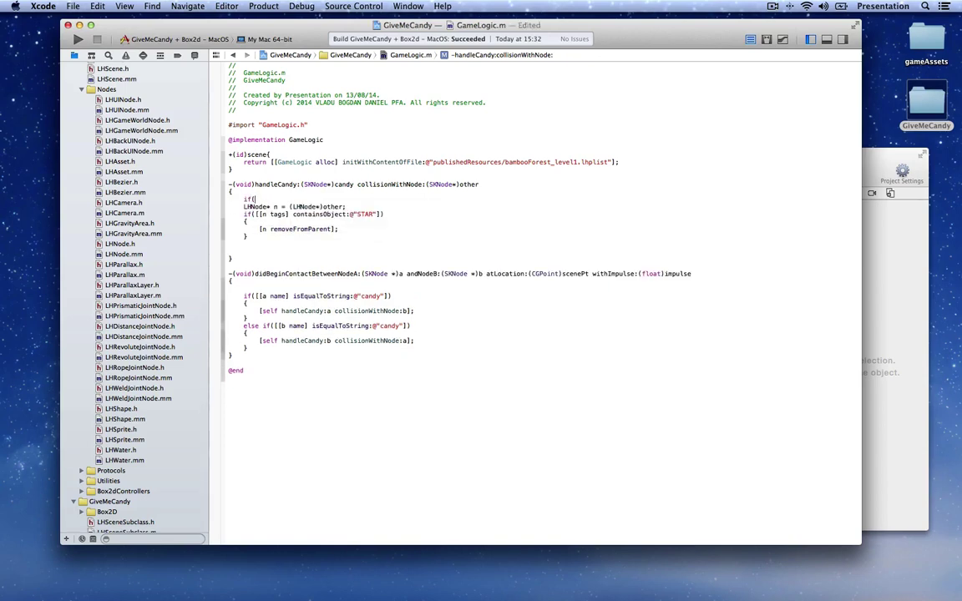
type("N")
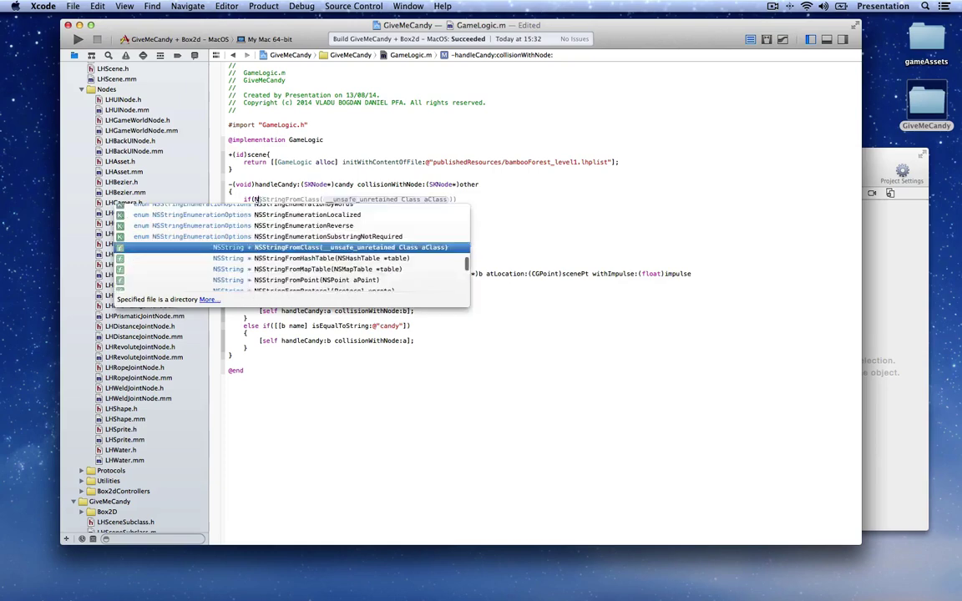
key("BackSpace")
type("other con")
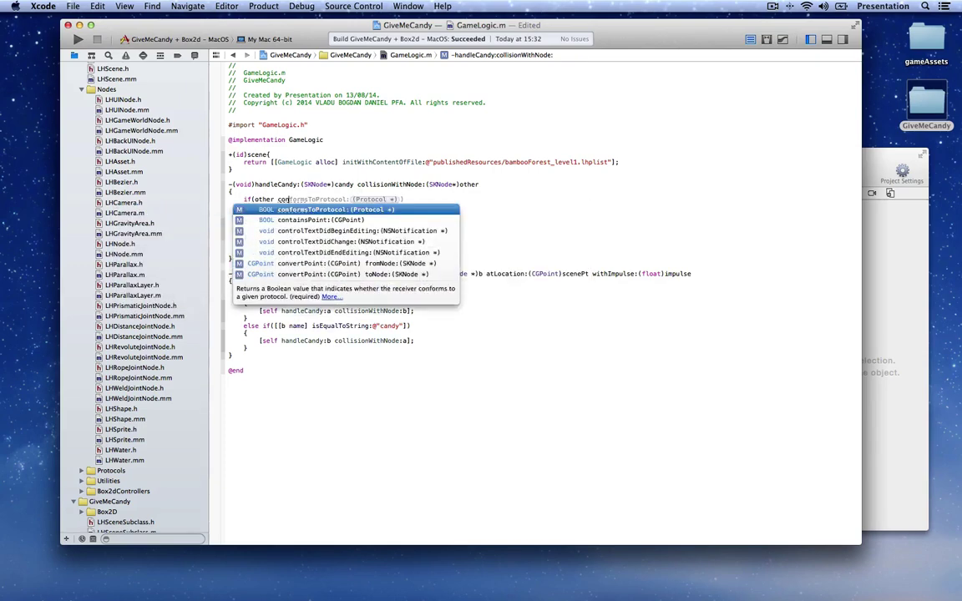
type("form")
key("Return")
type("@pr")
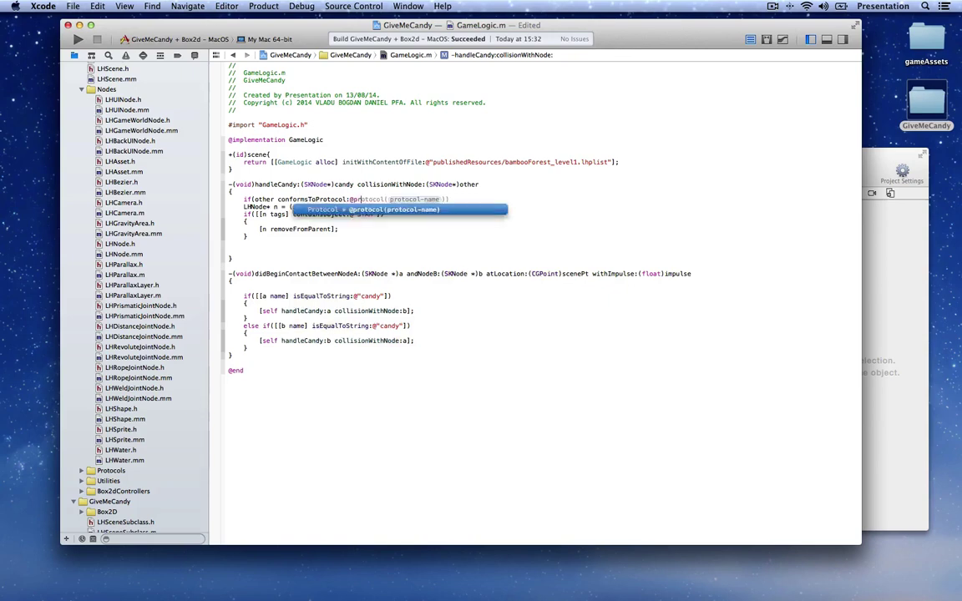
key("Return")
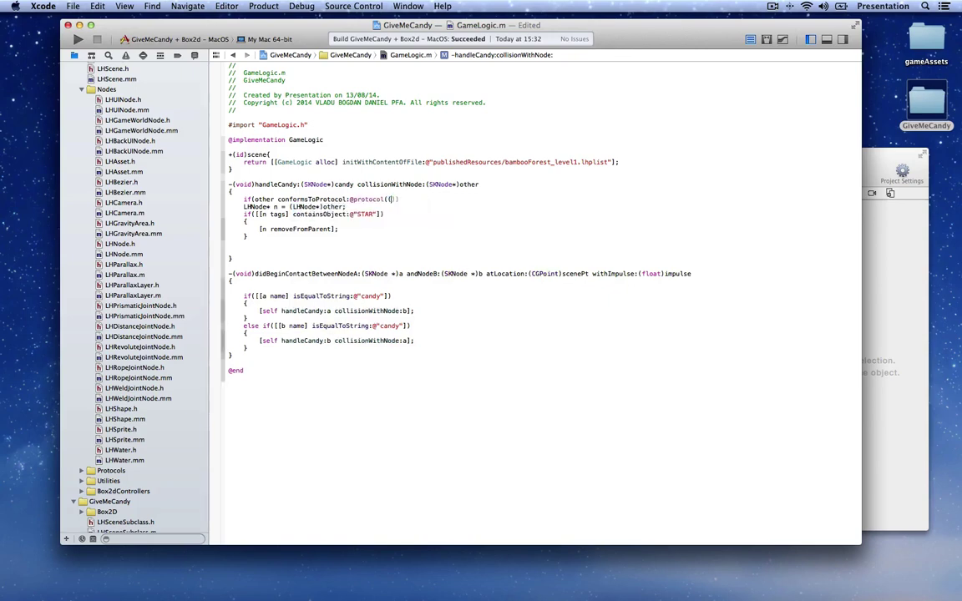
type("LH")
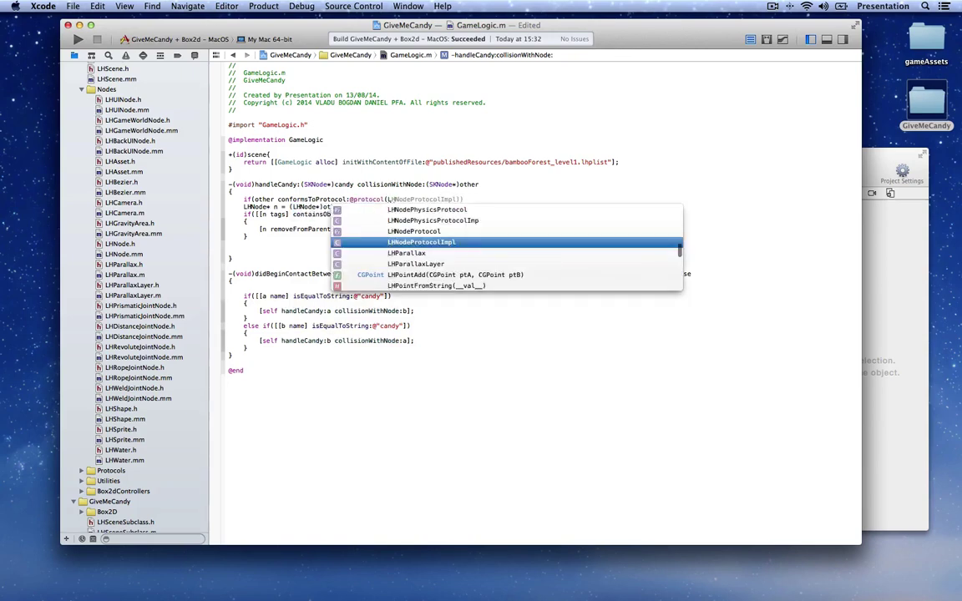
type("Node")
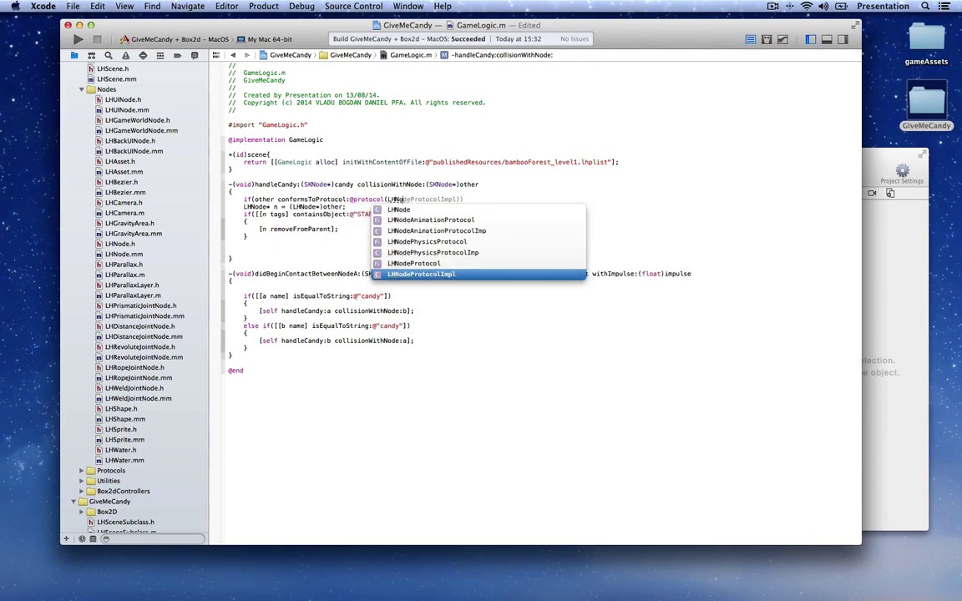
key("Up")
key("Return")
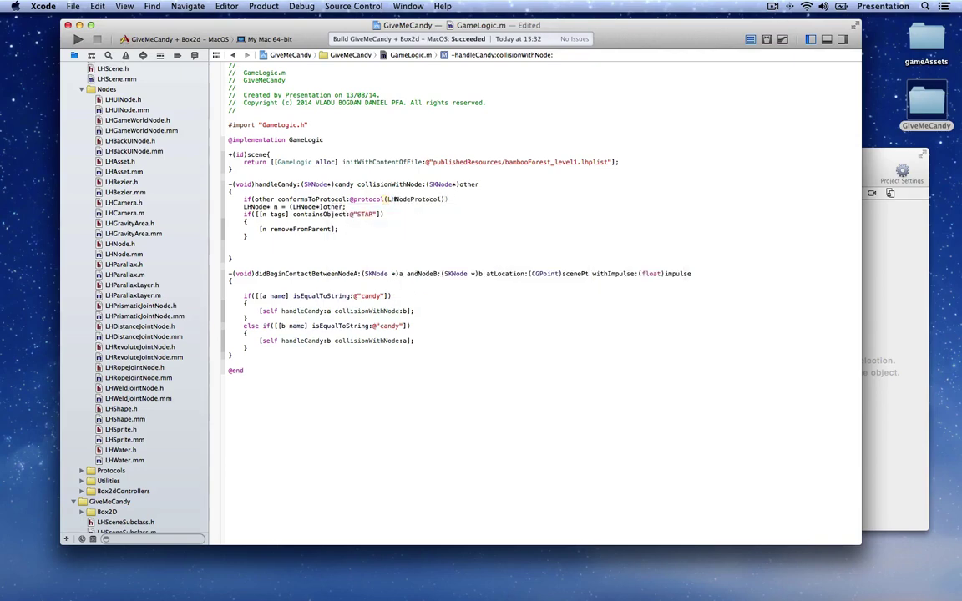
type(")")
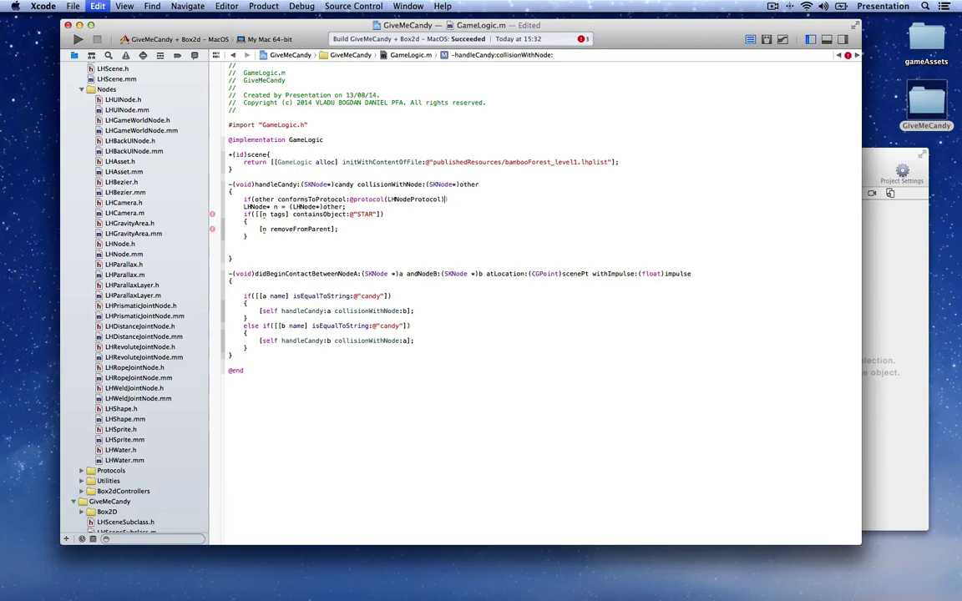
left_click(255, 200)
type("[")
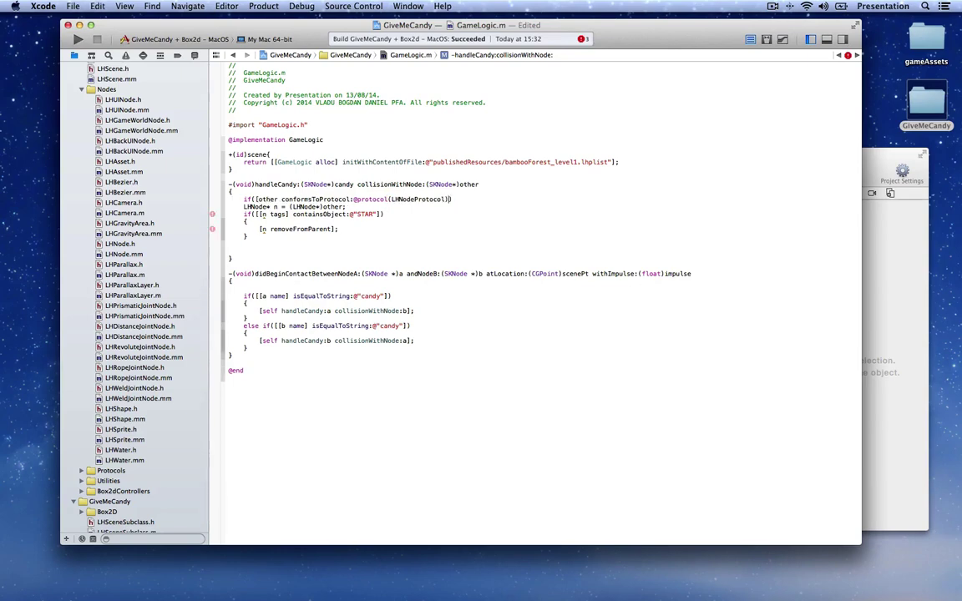
type(")")
key("Return")
type("{")
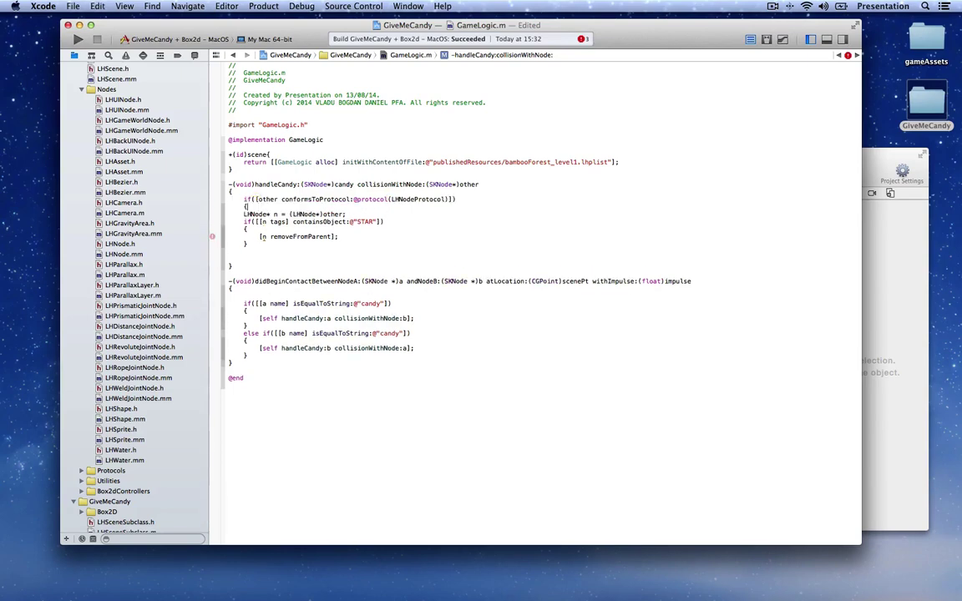
Close the new block after the STAR check, indent the wrapped lines, and save.
left_click(248, 244)
key("Return")
type("}")
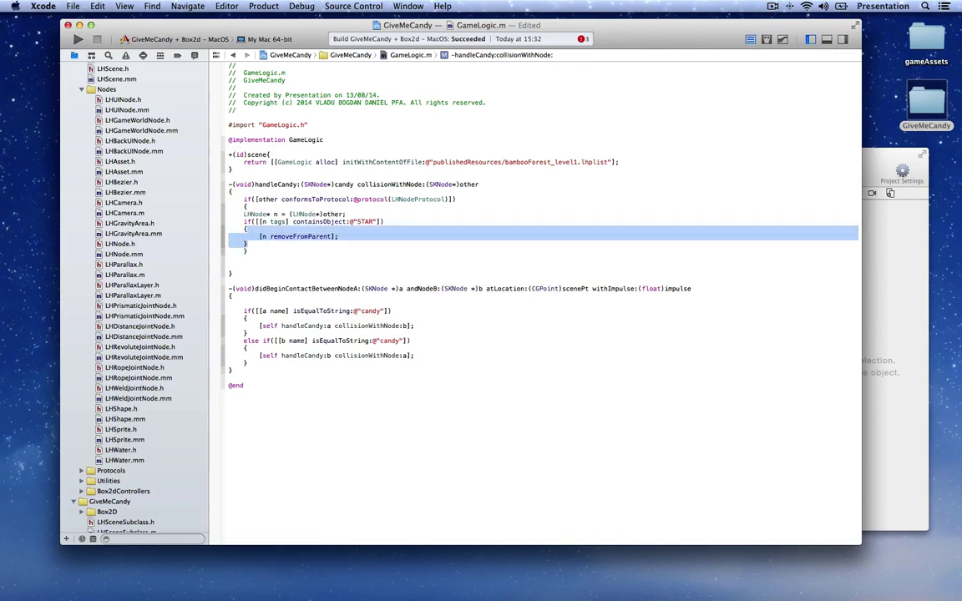
key("shift+Up")
key("shift+Up")
key("shift+Up")
key("shift+Up")
key("shift+Up")
key("super+]")
key("super+s")
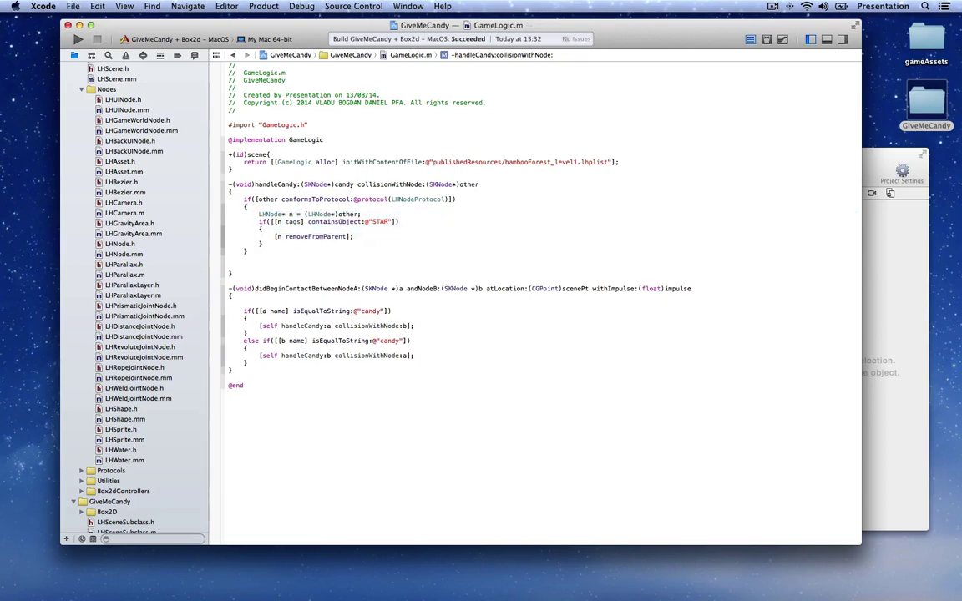
left_click(425, 200, "super")
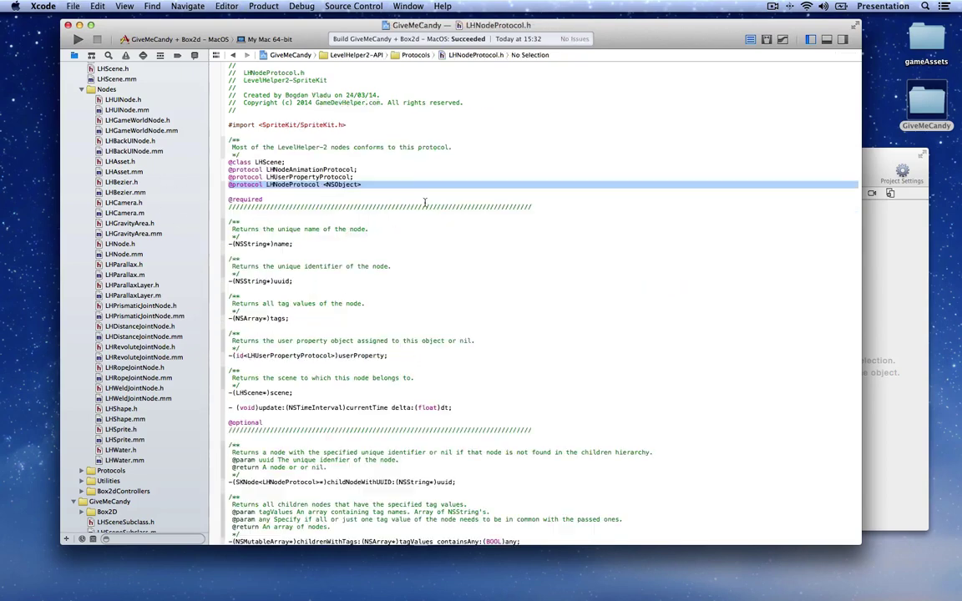
scroll(365, 198, "down", 3)
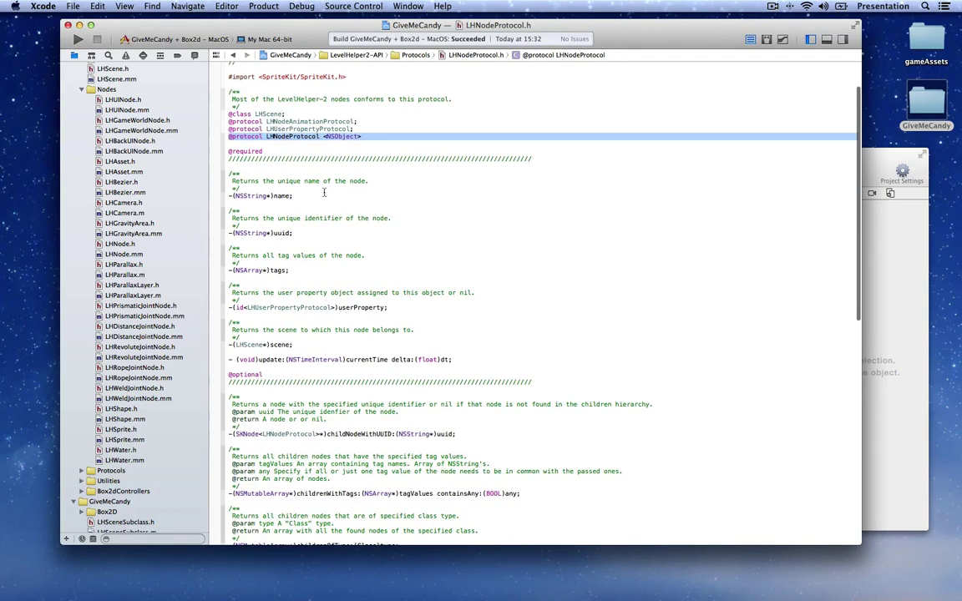
scroll(275, 196, "down", 1)
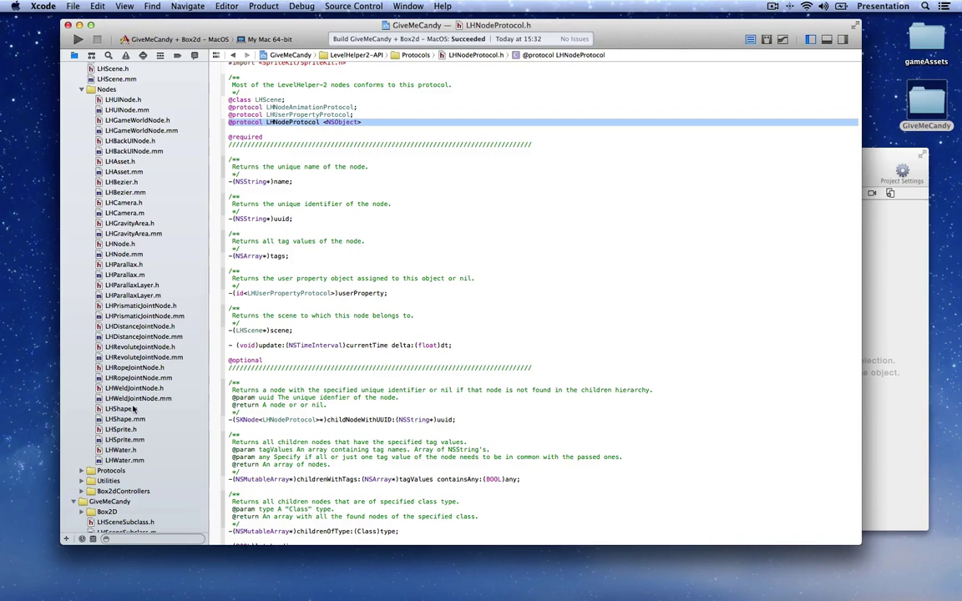
scroll(349, 216, "down", 1)
scroll(350, 216, "down", 3)
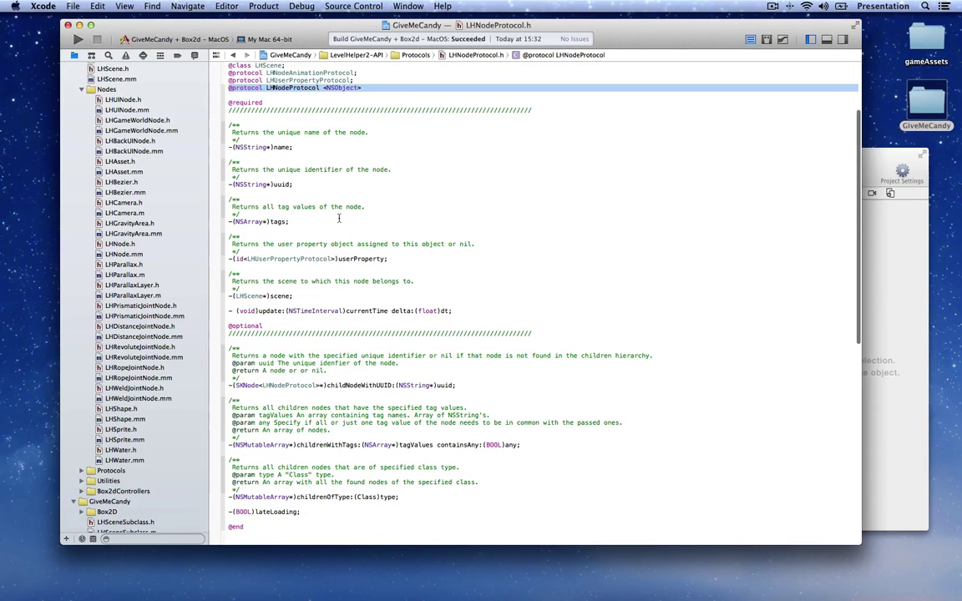
double_click(281, 147)
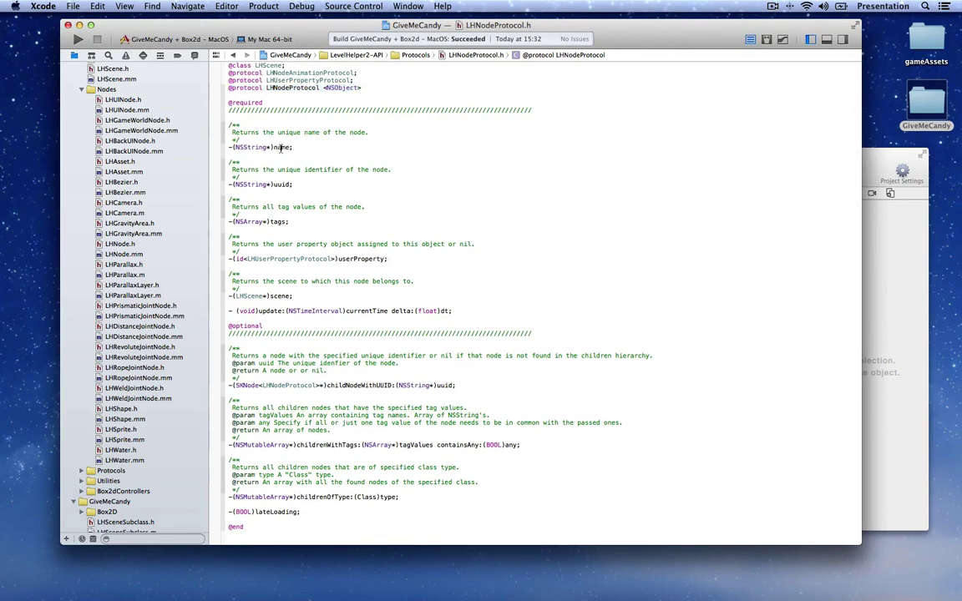
left_click(284, 185)
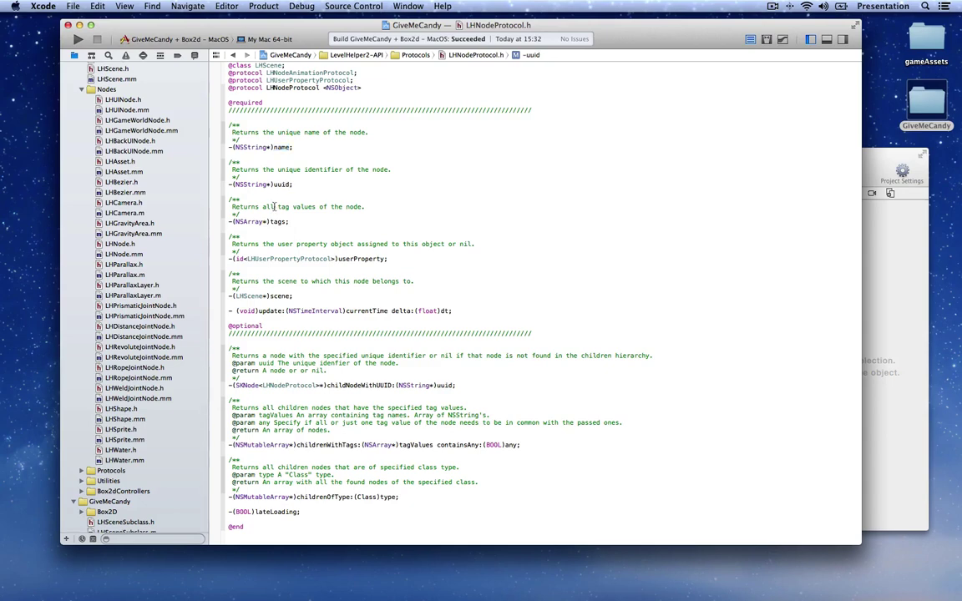
left_click(277, 222)
double_click(361, 259)
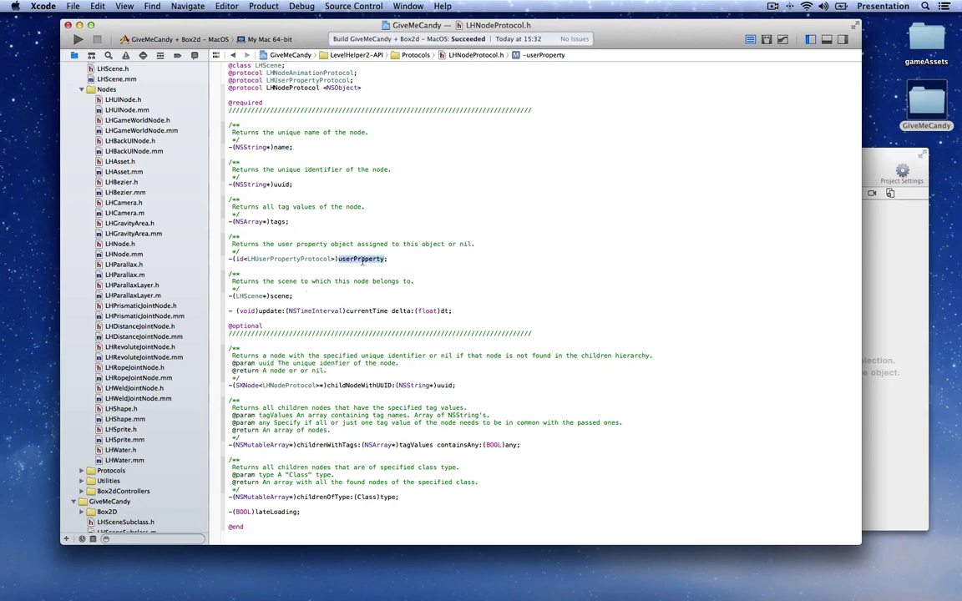
double_click(280, 297)
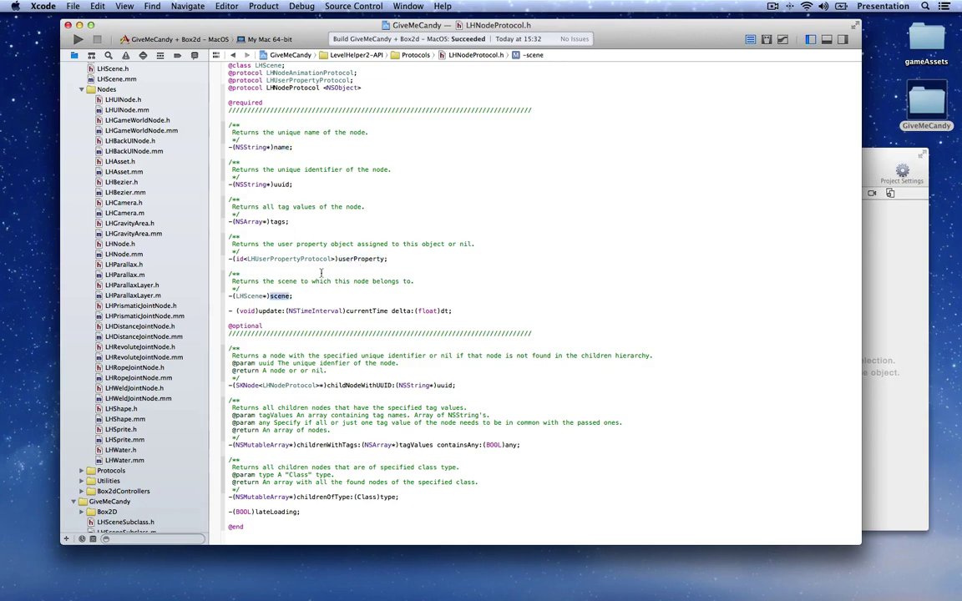
key("ctrl+super+Left")
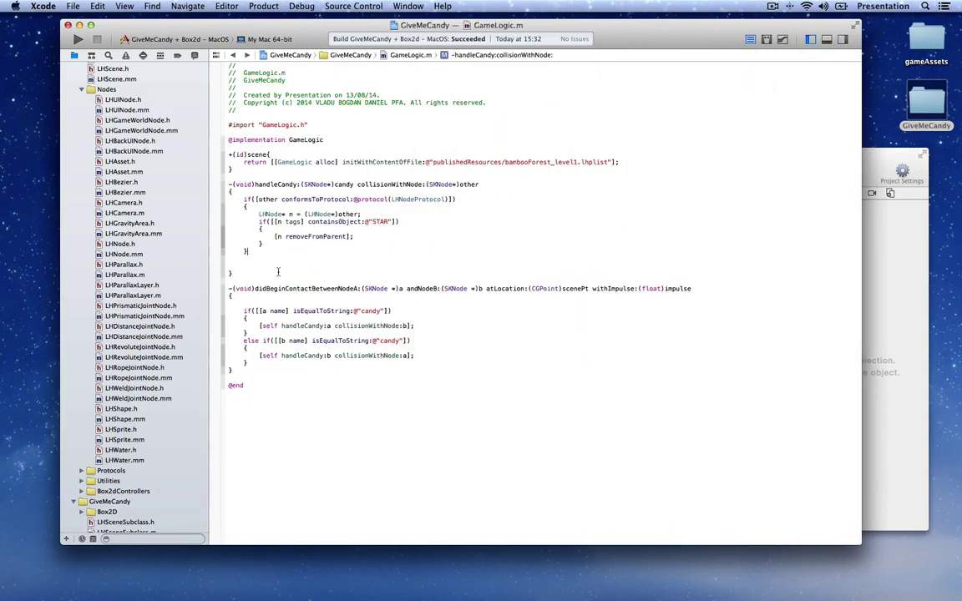
Build and run the candy game, play the first level, then bring Xcode forward.
key("super+b")
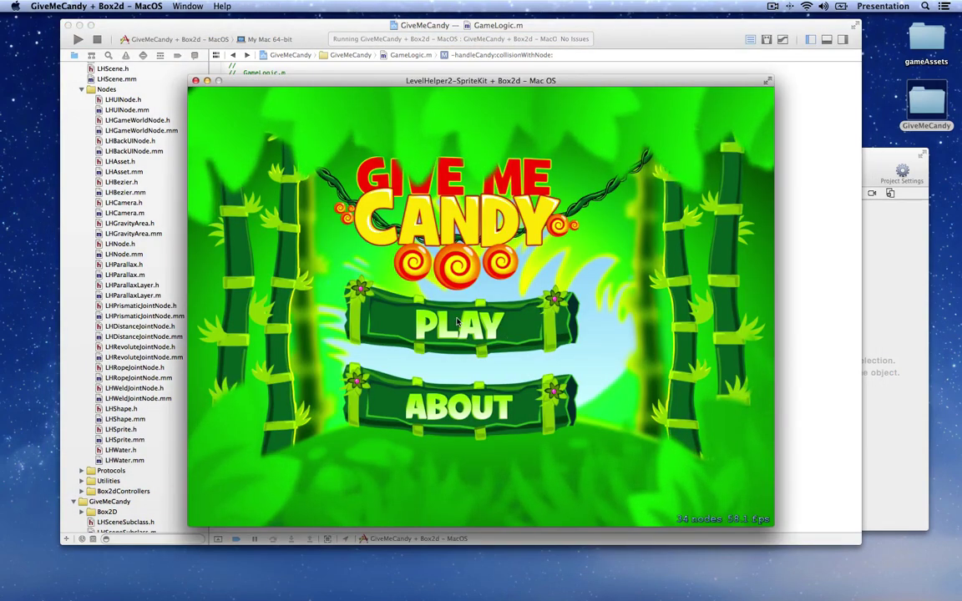
left_click(457, 322)
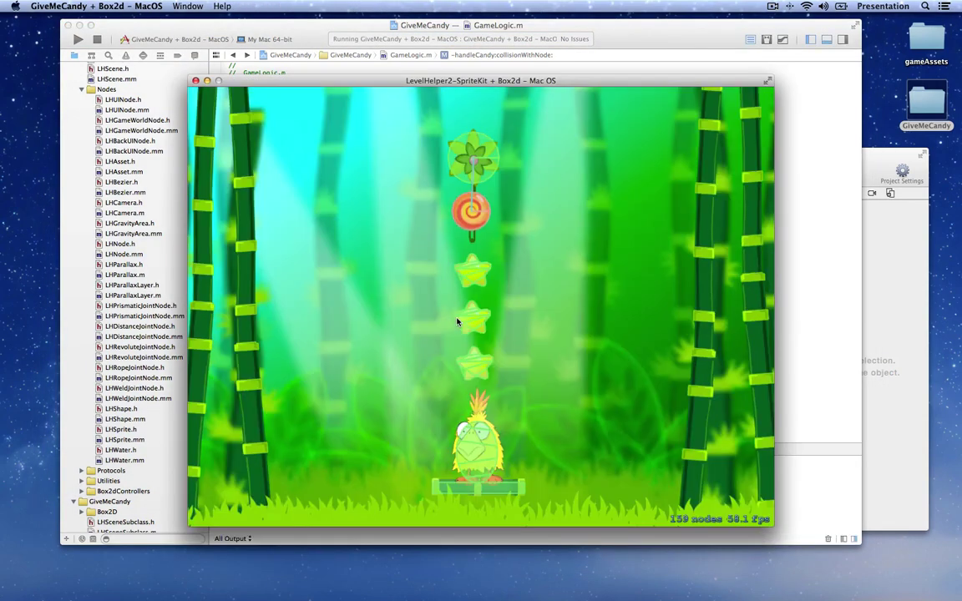
left_click_drag(409, 87, 411, 40)
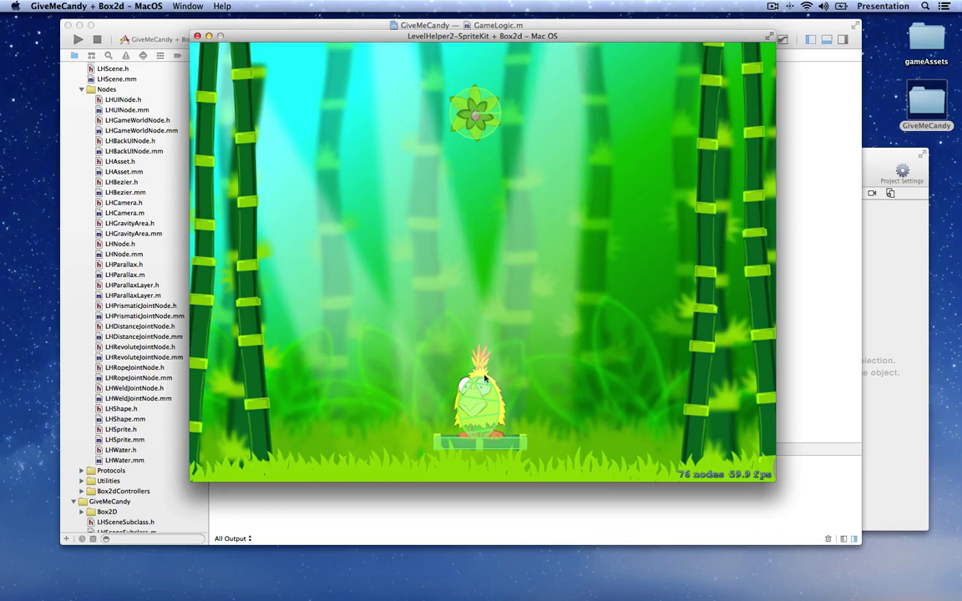
left_click(141, 27)
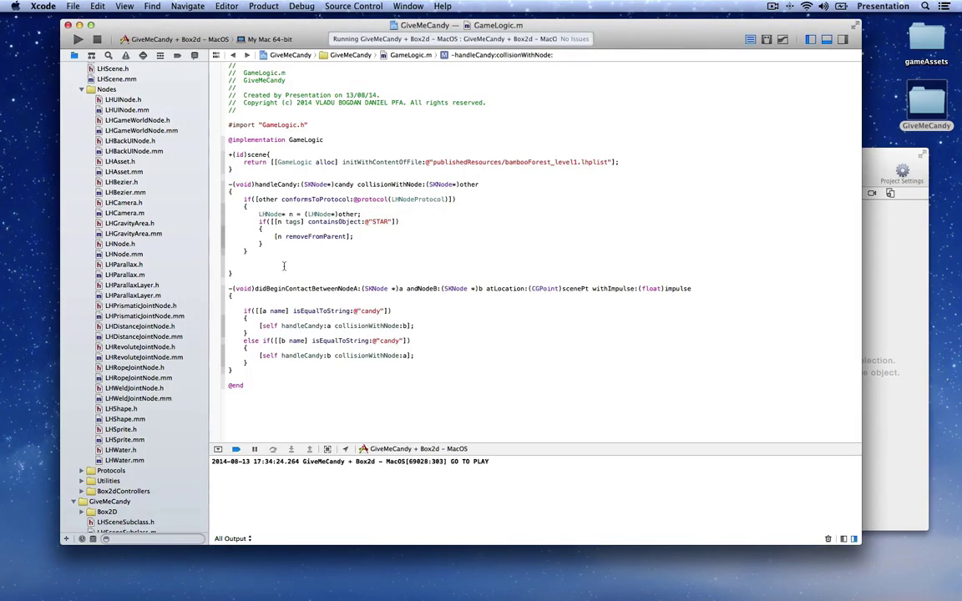
Start an if([[other name] isEqualToString:@"win"]) { block after the protocol check.
key("Return")
type("if(cand")
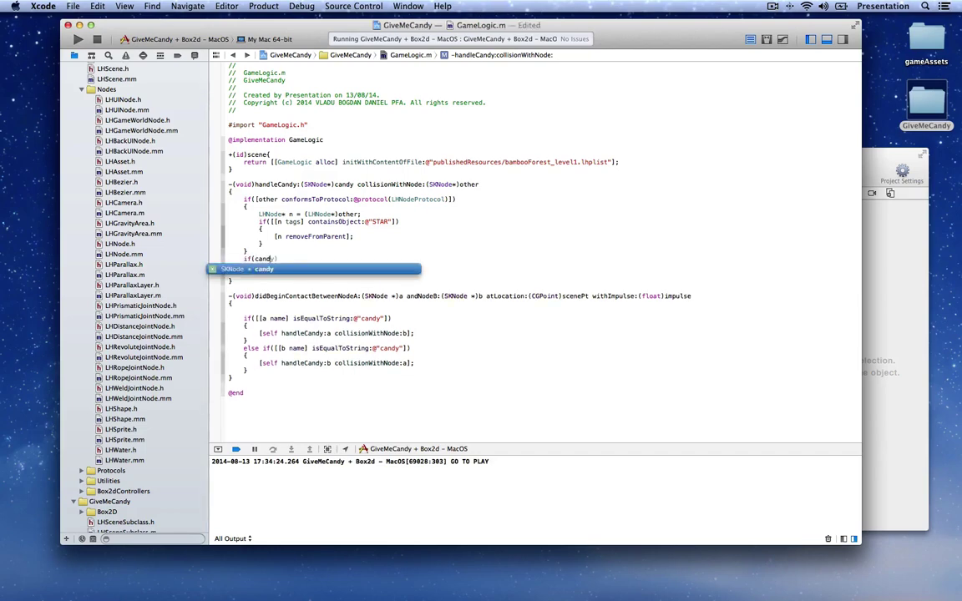
key("BackSpace")
key("BackSpace")
key("BackSpace")
key("BackSpace")
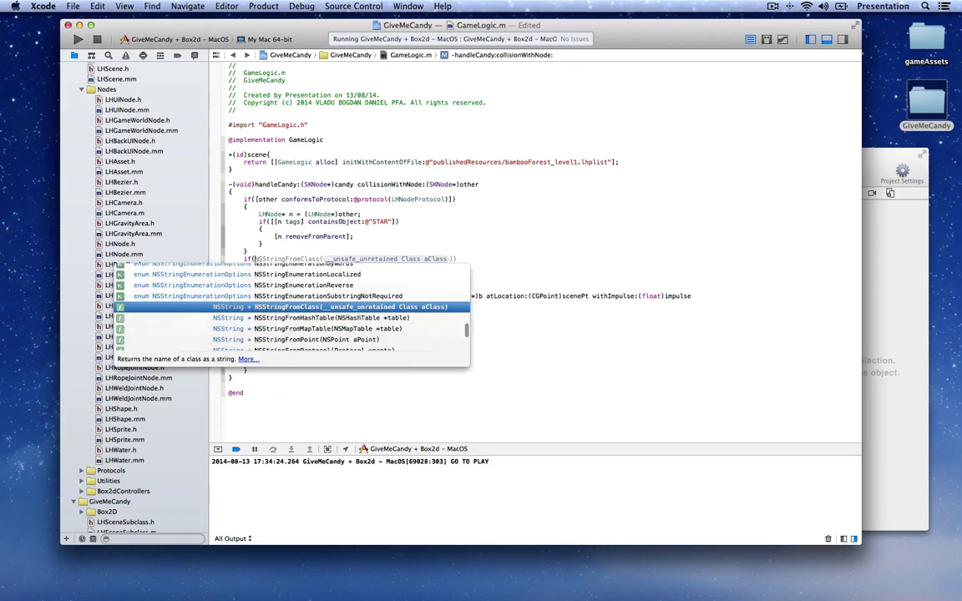
type("other name] ")
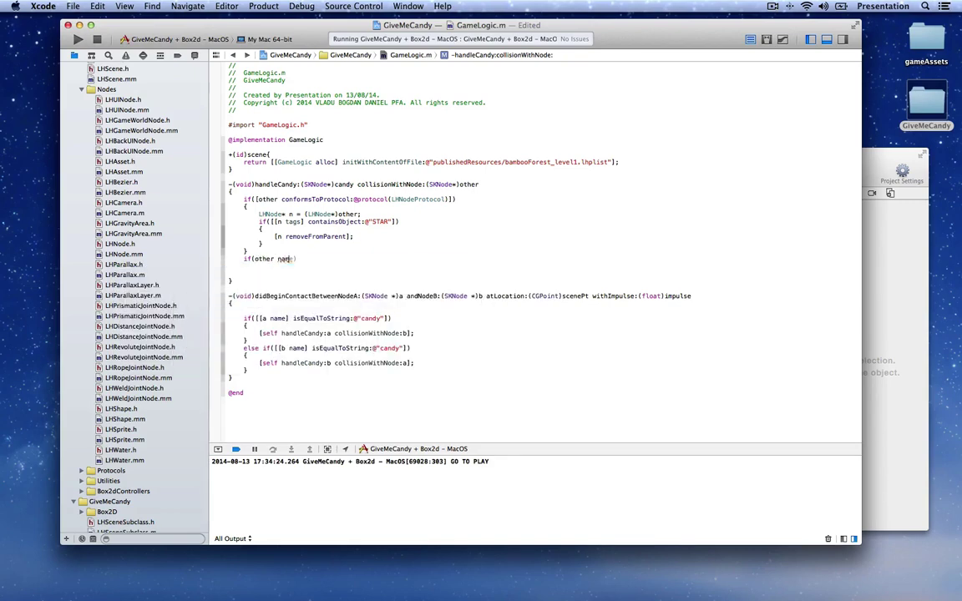
type("isEq")
key("Return")
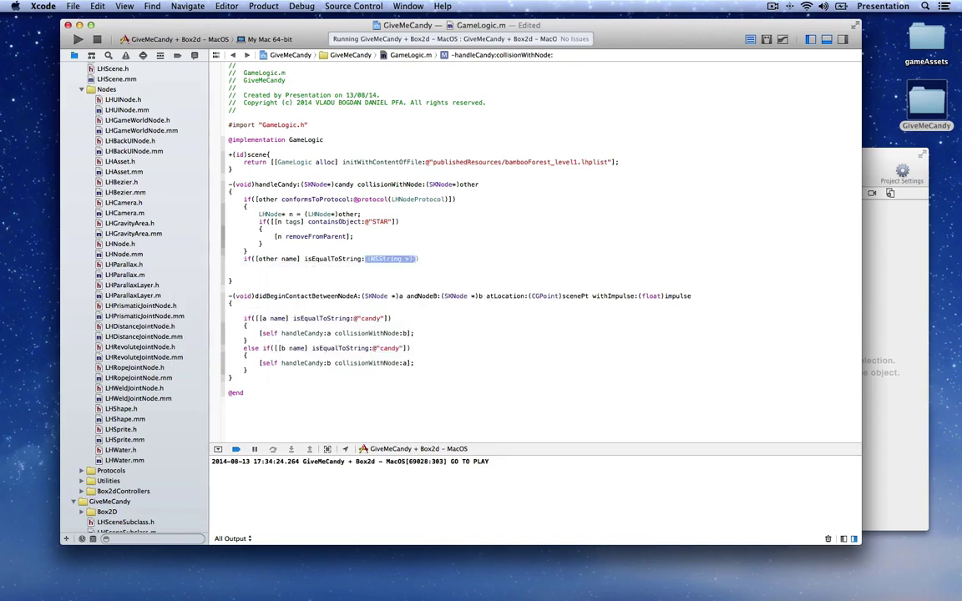
type("@\"win\"])")
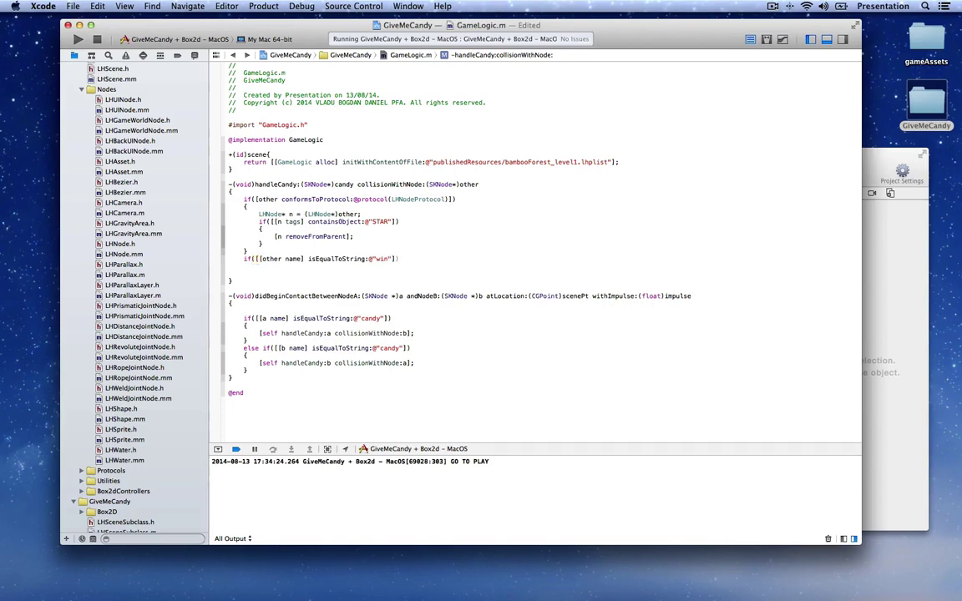
key("Return")
type("{")
key("Return")
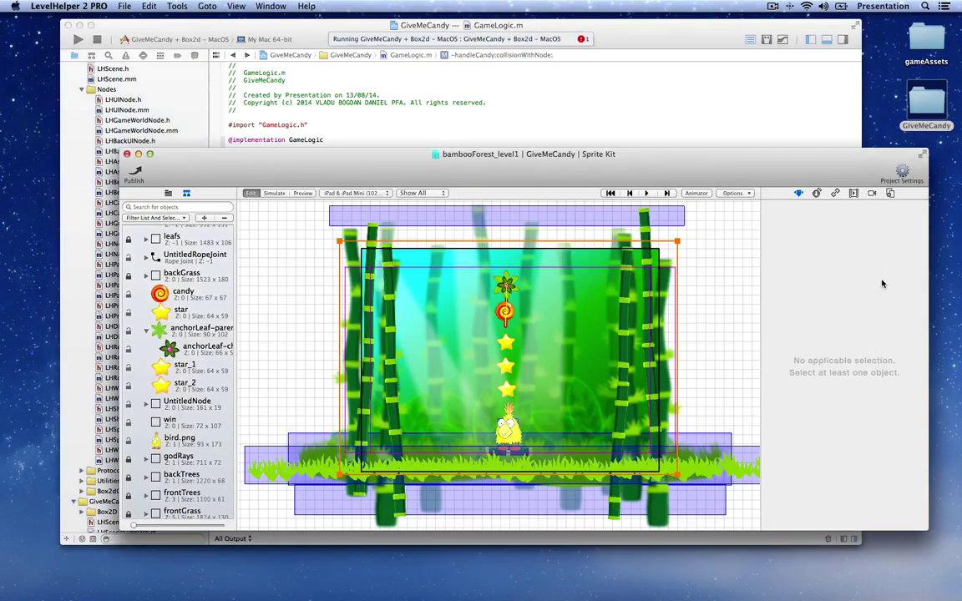
In LevelHelper, select the win object and show its Physics properties.
key("super+Tab")
left_click(508, 430)
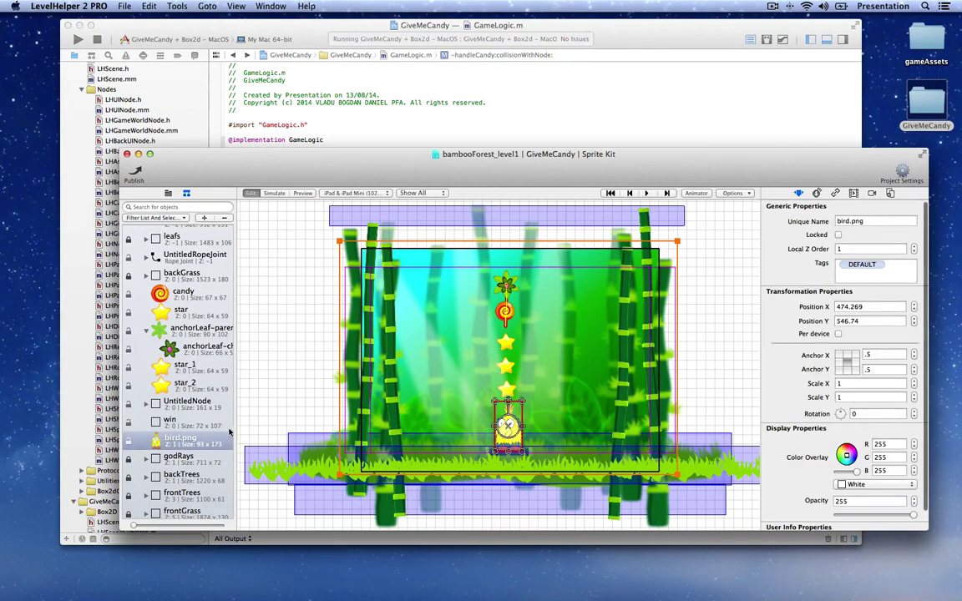
left_click(180, 426)
scroll(499, 433, "up", 5)
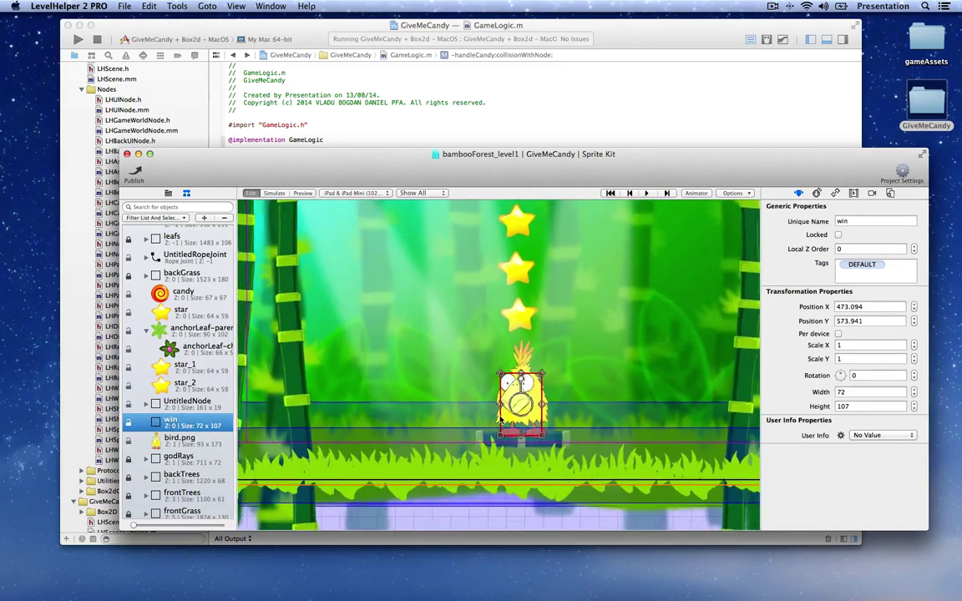
left_click(817, 193)
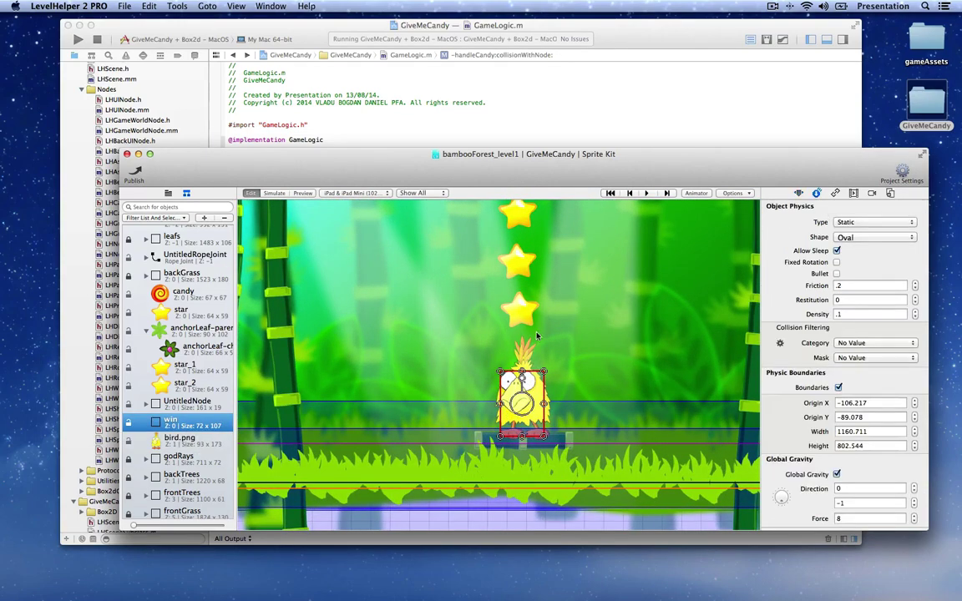
Simulate the level, then add [candy removeFromParent] and an else branch logging 'WE HAVE FAILED'.
left_click(273, 194)
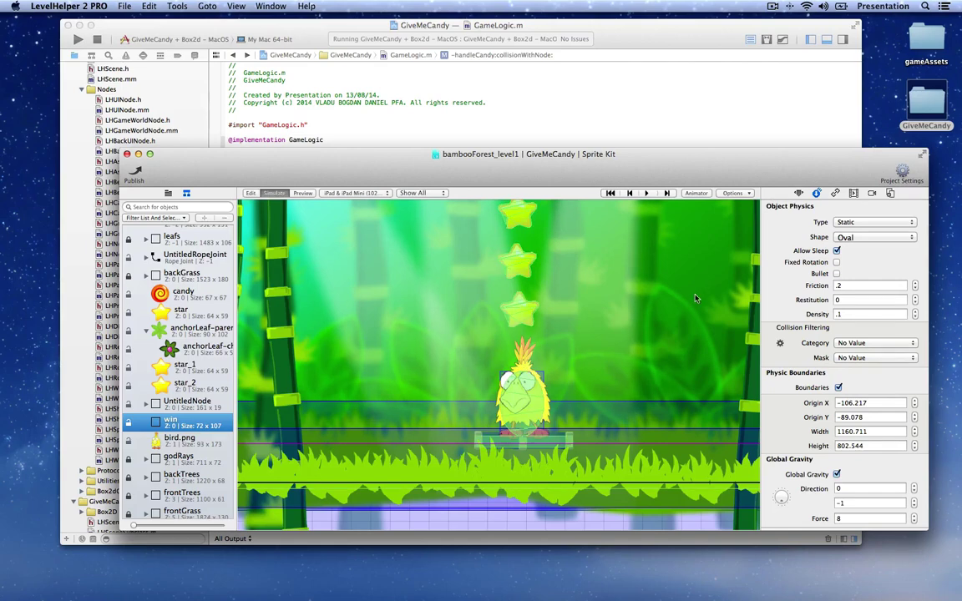
key("super+Tab")
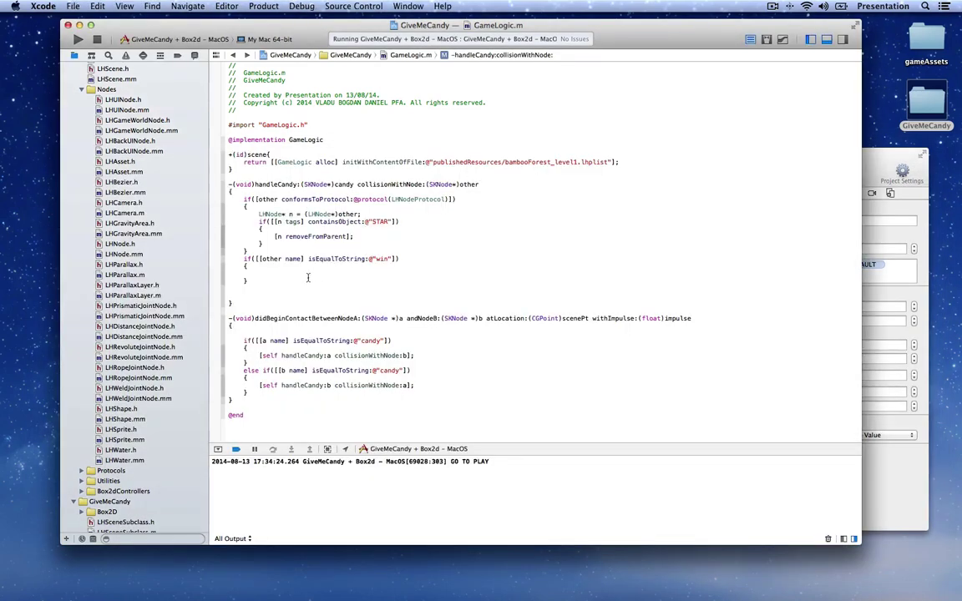
type("c")
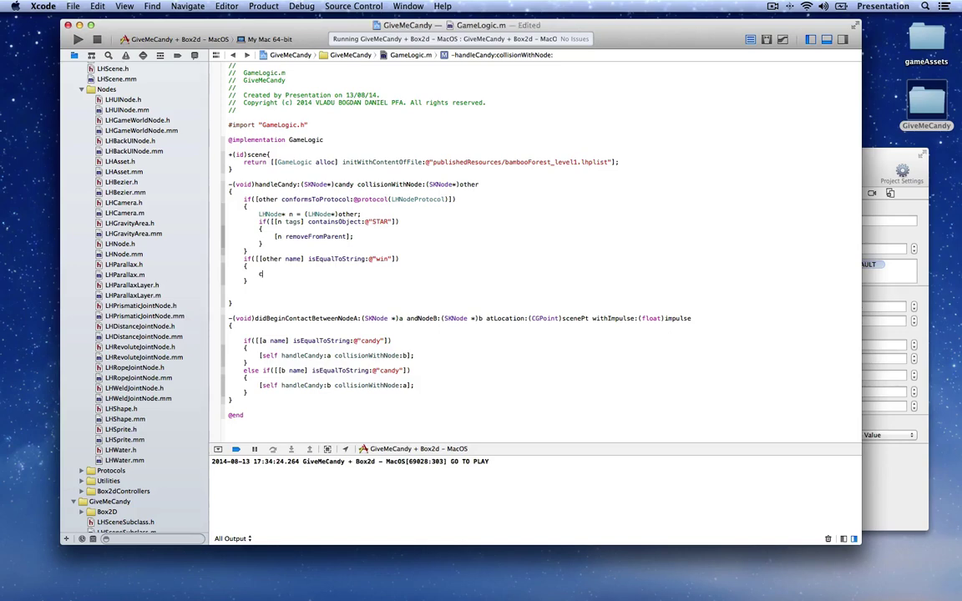
type("andy removeFr")
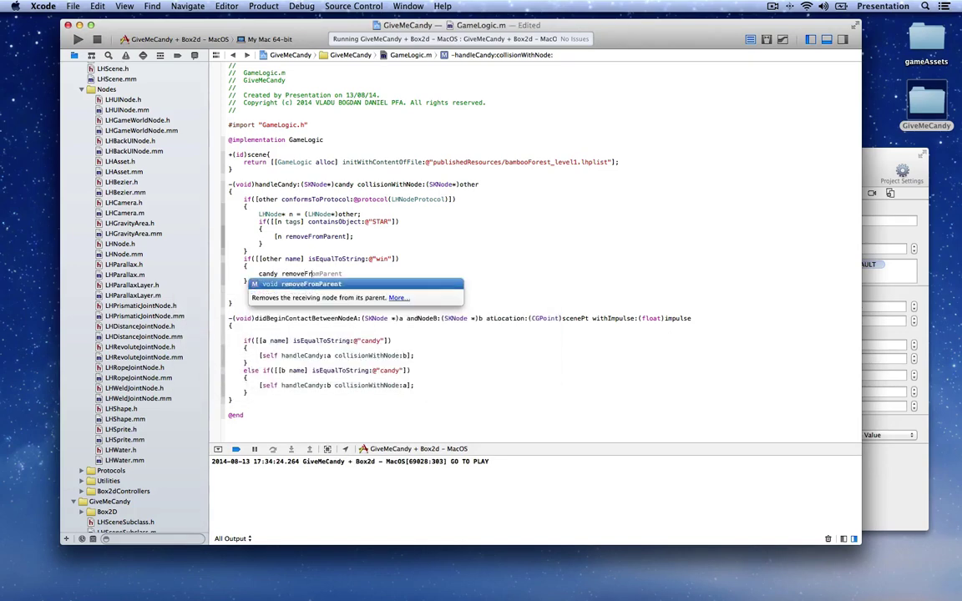
key("Return")
type("];")
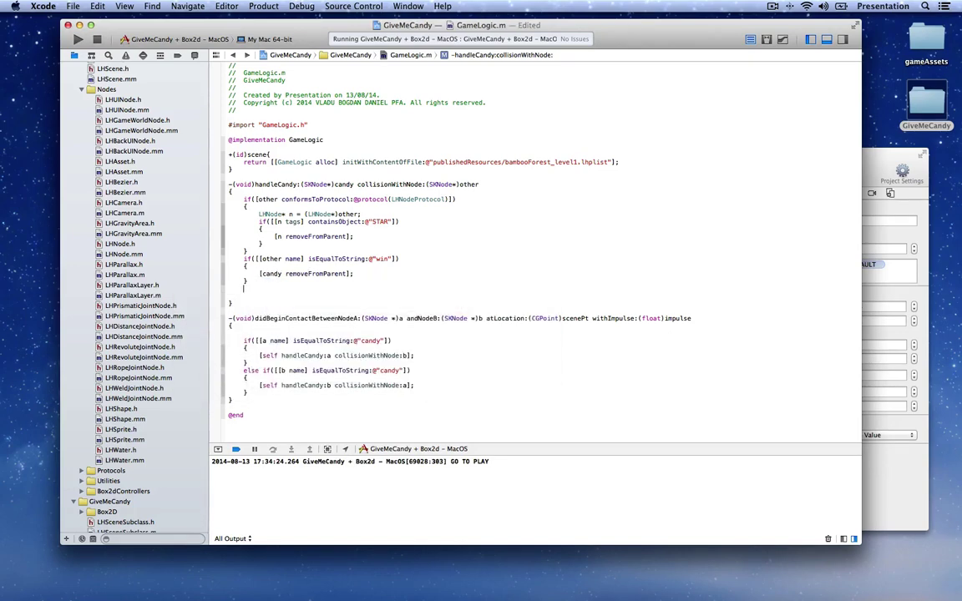
type("else{")
key("Return")
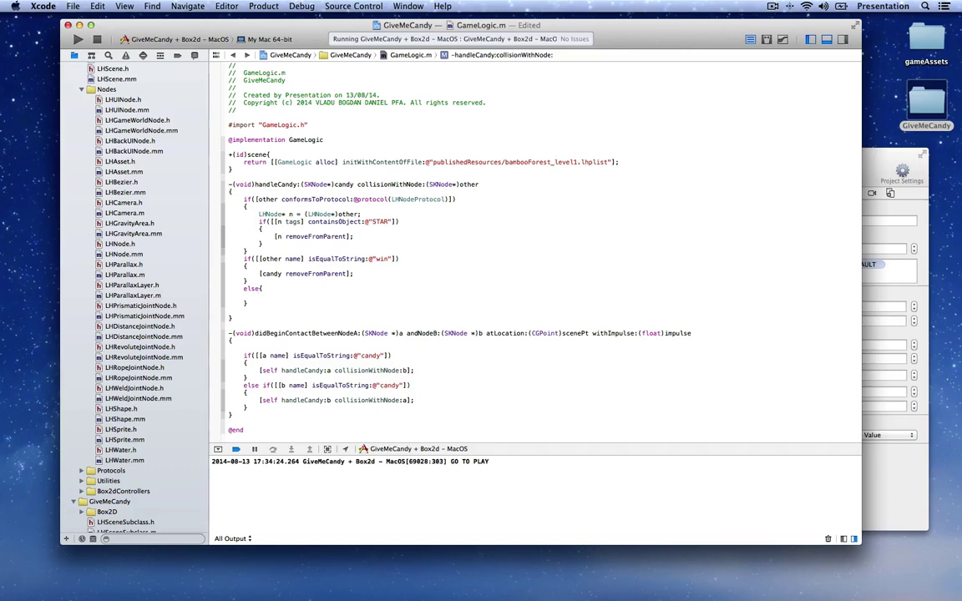
type("NSLog")
key("Return")
type("@\"W")
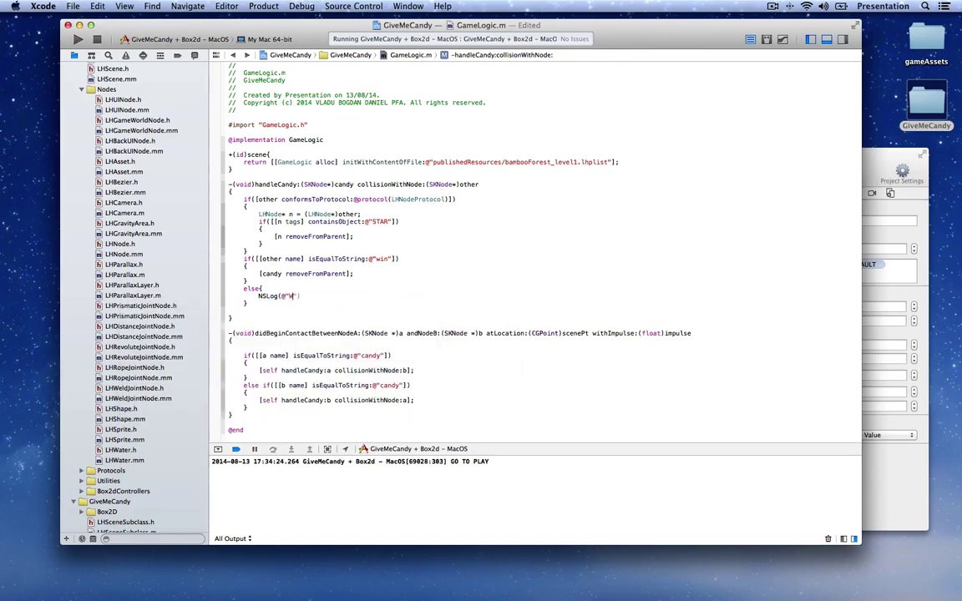
type("E HAVE ")
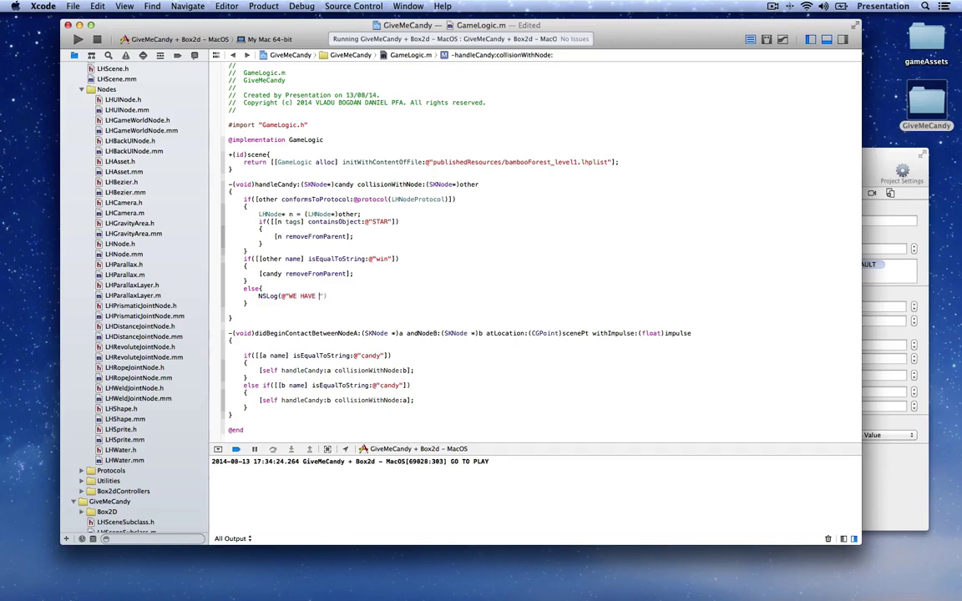
type("FAILED\");")
key("Return")
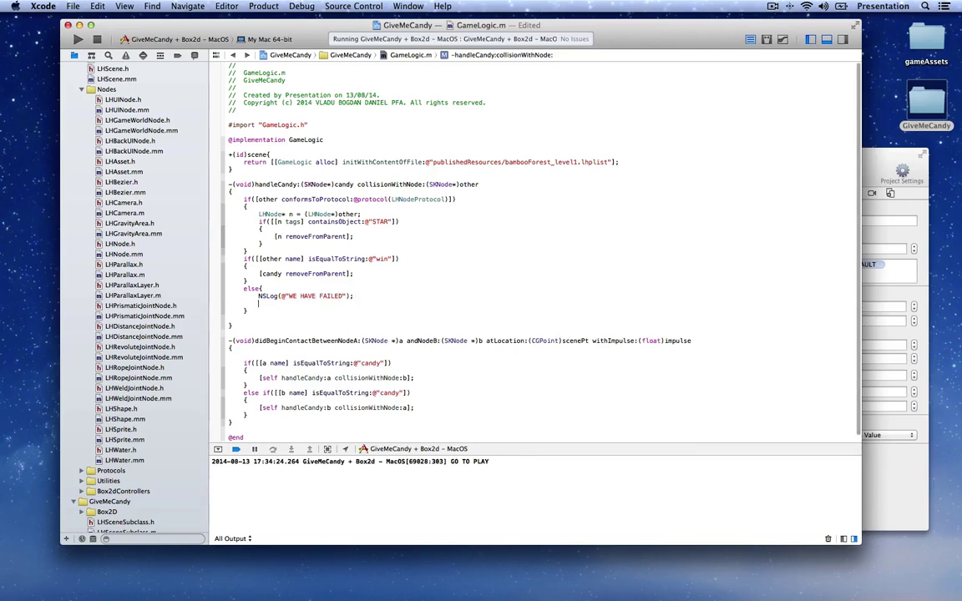
Log 'WE HAVE WON THE LEVEL' before the candy removal, then save and run the game.
left_click(247, 266)
key("Return")
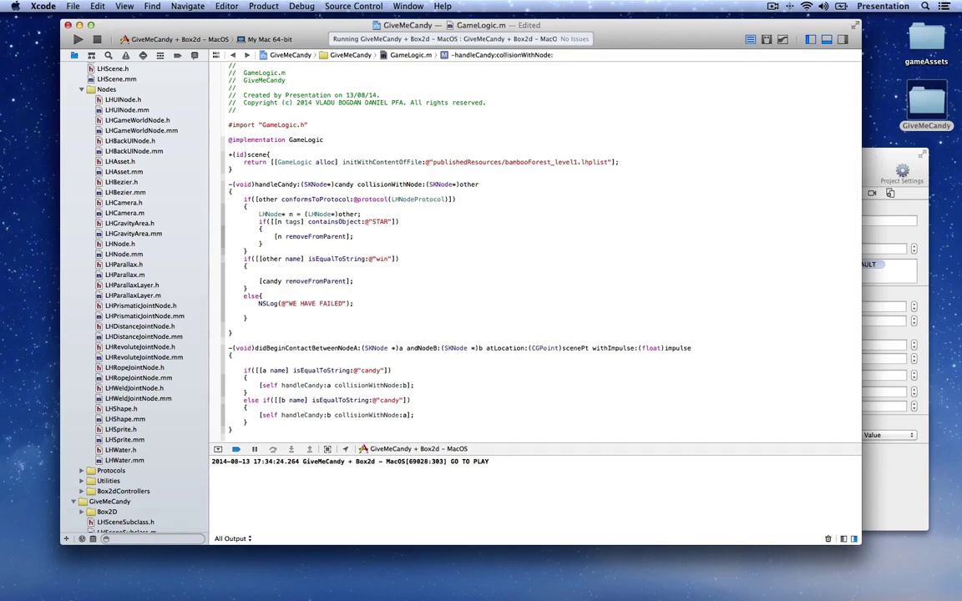
type("NSLog")
key("Return")
type("@")
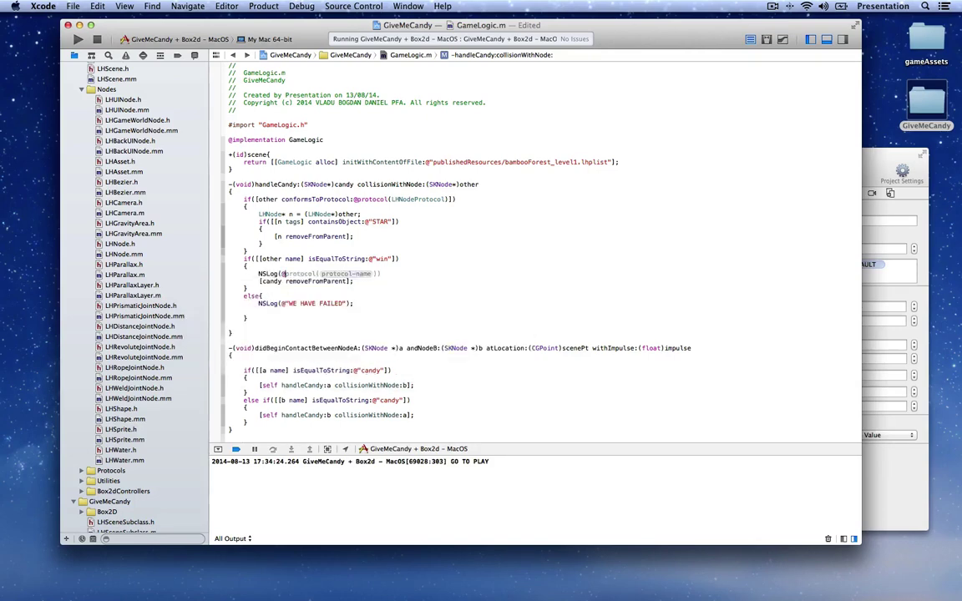
type("\"WE HAVE WON TH")
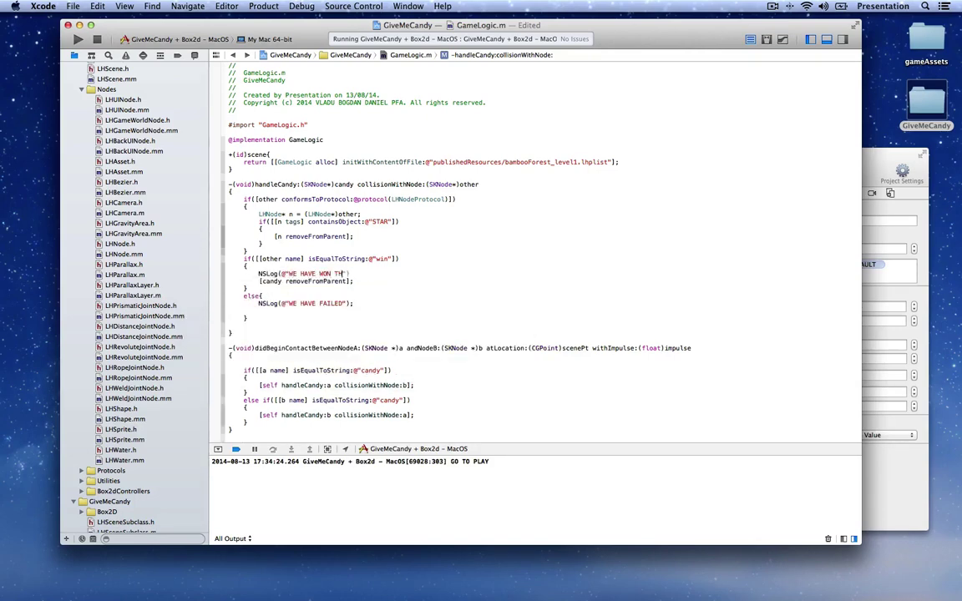
type("E LEVEL\");")
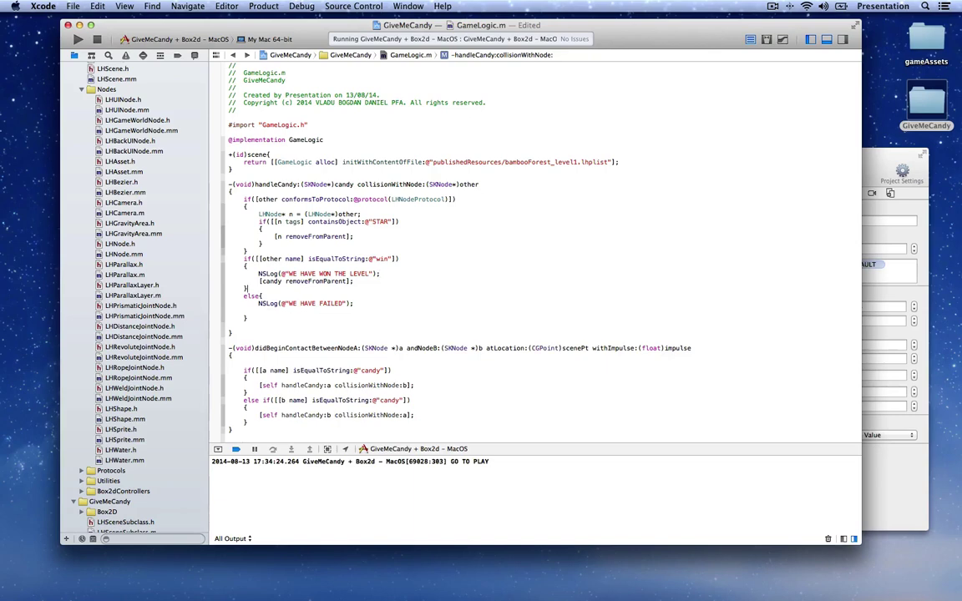
key("BackSpace")
key("super+r")
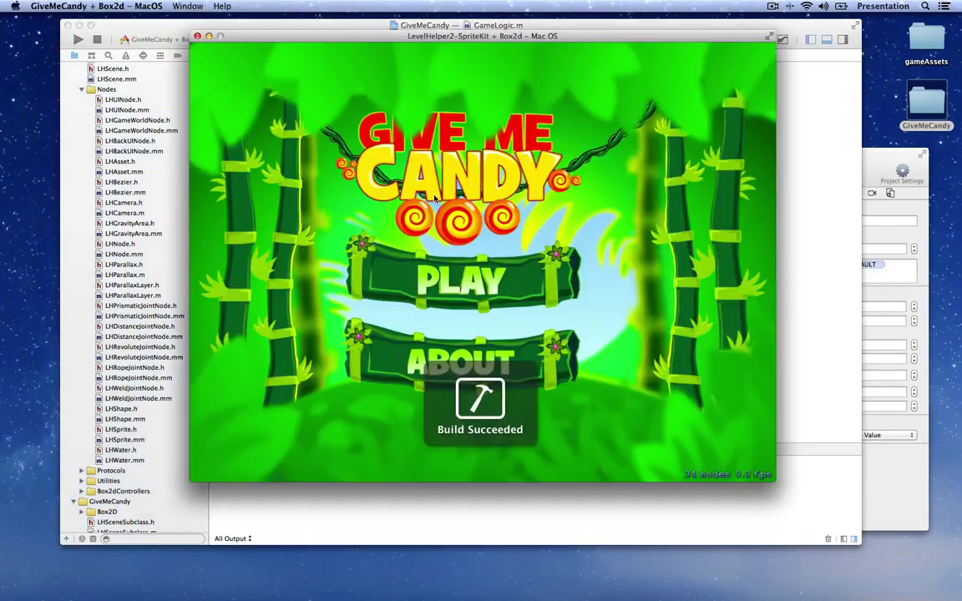
Play the first level twice, cutting the rope above the candy each time.
left_click(493, 274)
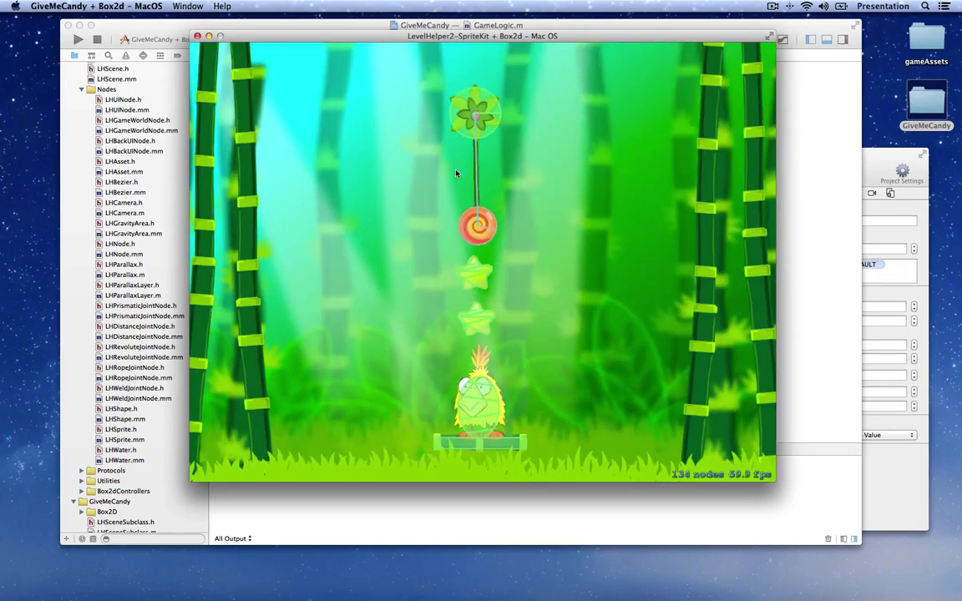
left_click_drag(455, 172, 560, 172)
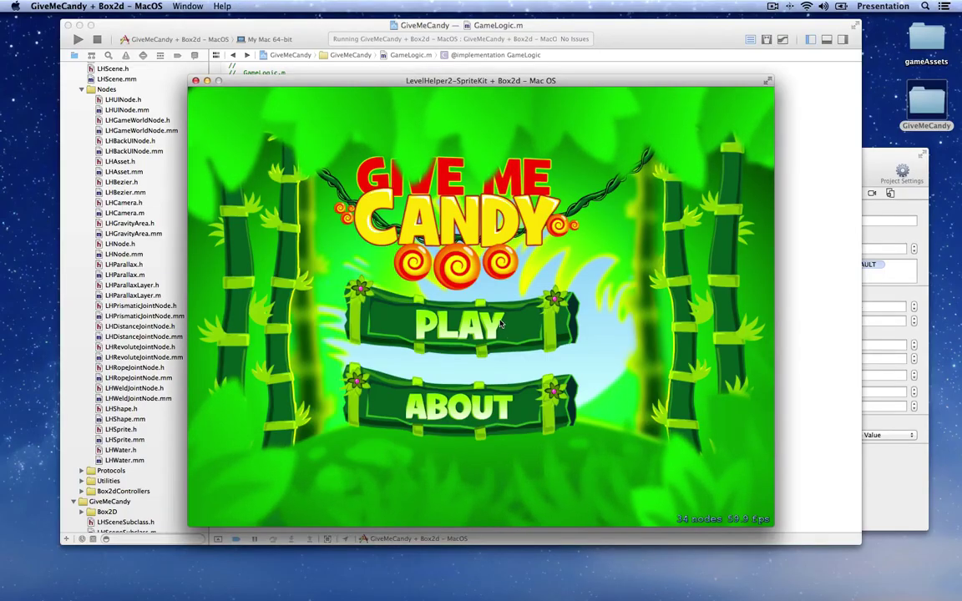
left_click(501, 324)
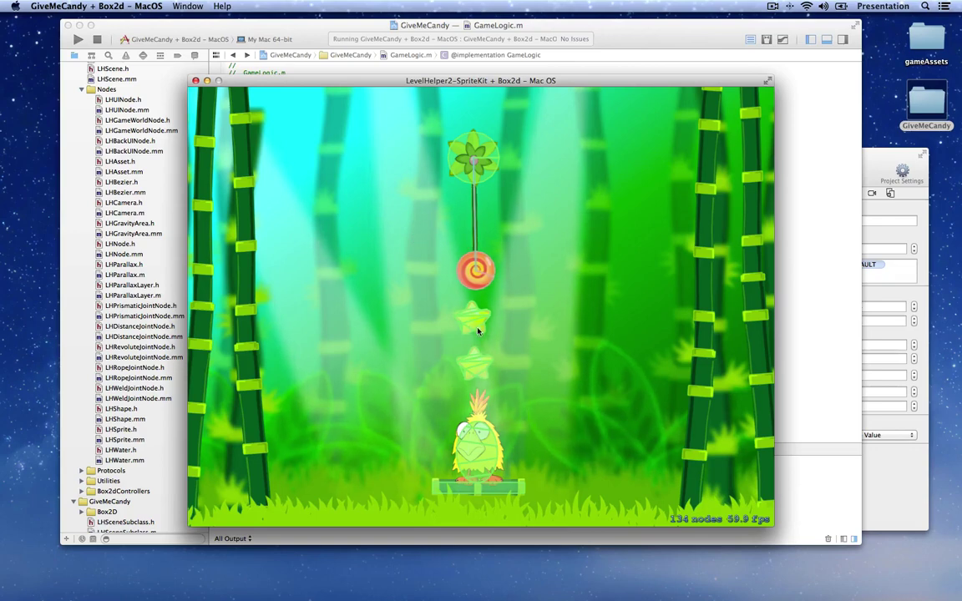
left_click_drag(443, 217, 503, 217)
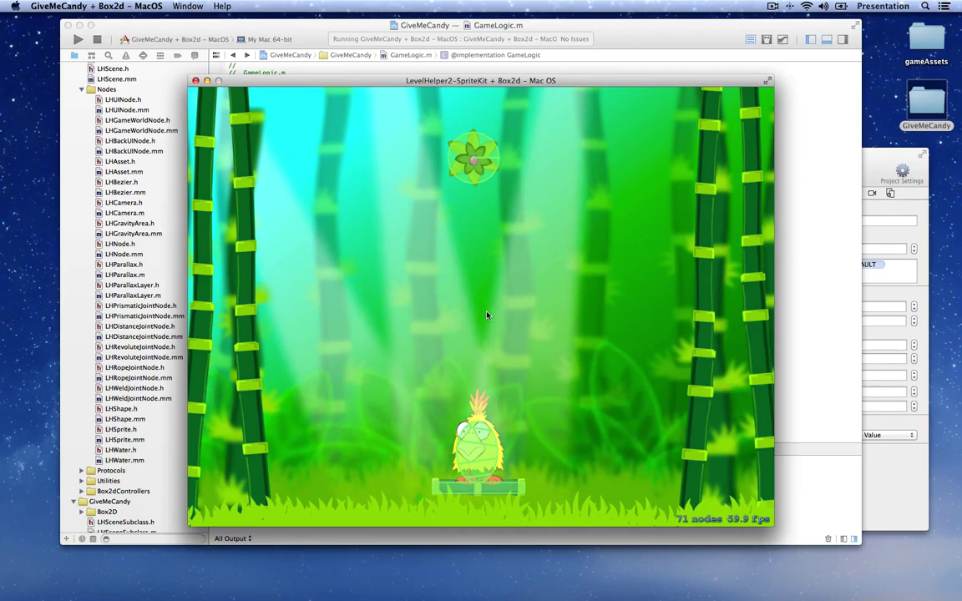
Quit, rebuild and rerun the game, and start the level again.
key("super+q")
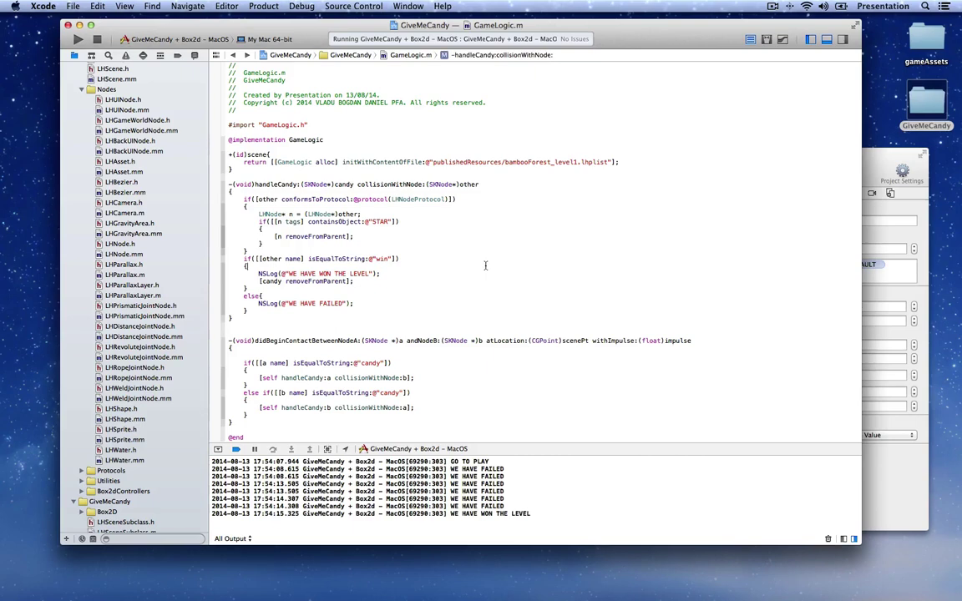
key("super+r")
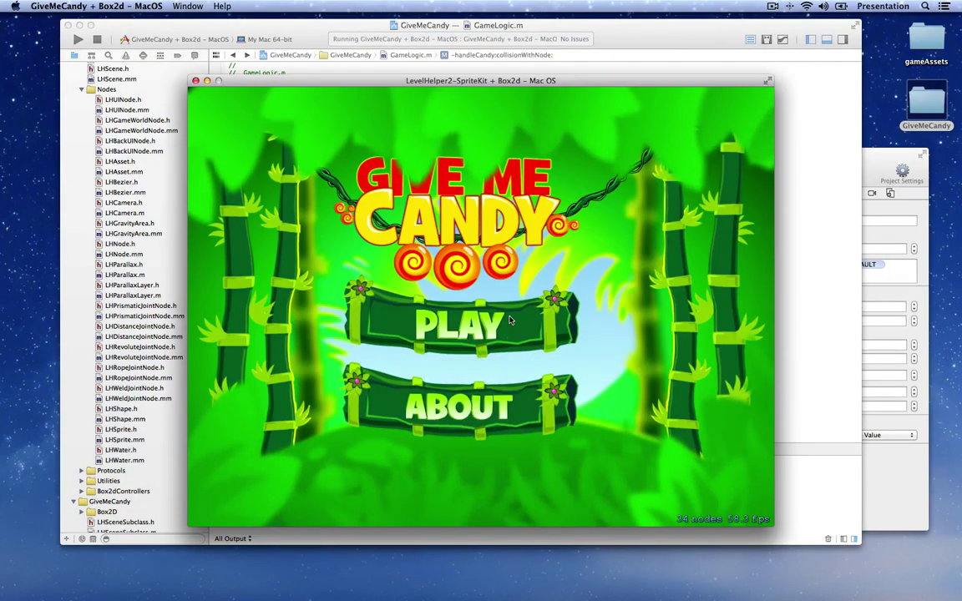
left_click(510, 319)
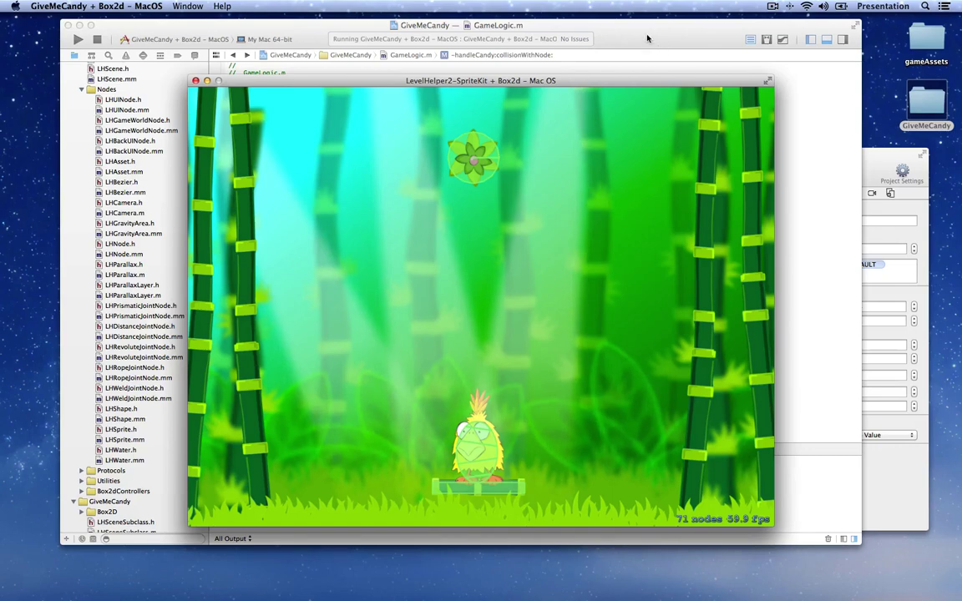
Add an empty line after the handleCandy method in GameLogic.m, then return to LevelHelper.
left_click(582, 32)
left_click(286, 325)
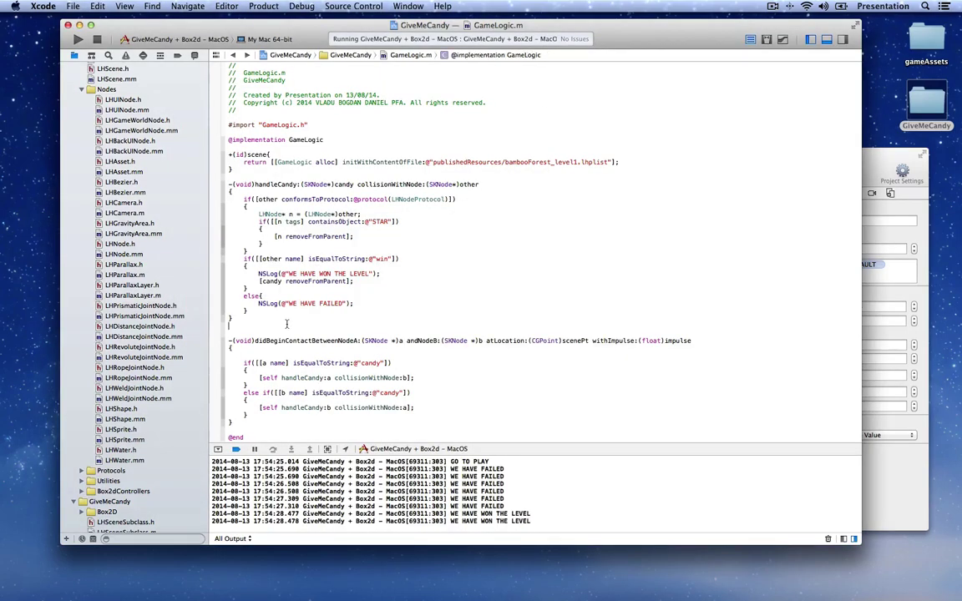
key("Return")
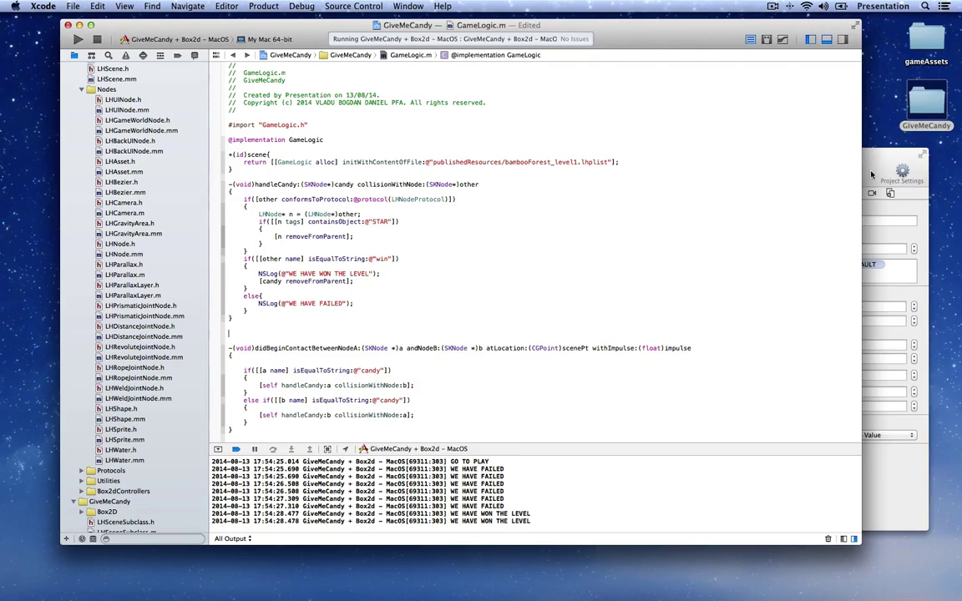
key("super+Tab")
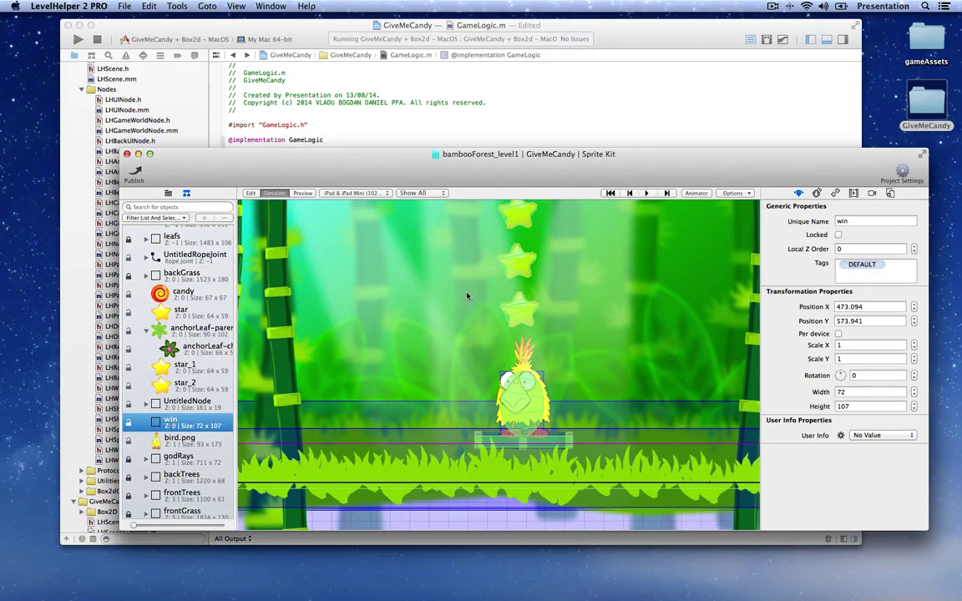
Bring Xcode's GameLogic.m back in front of the LevelHelper window.
scroll(467, 297, "up", 3)
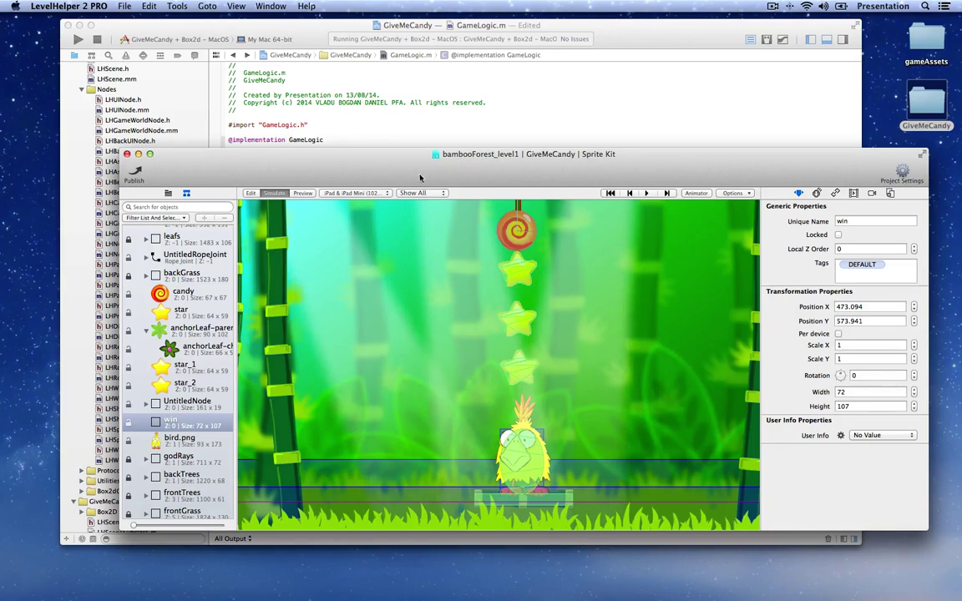
left_click(367, 113)
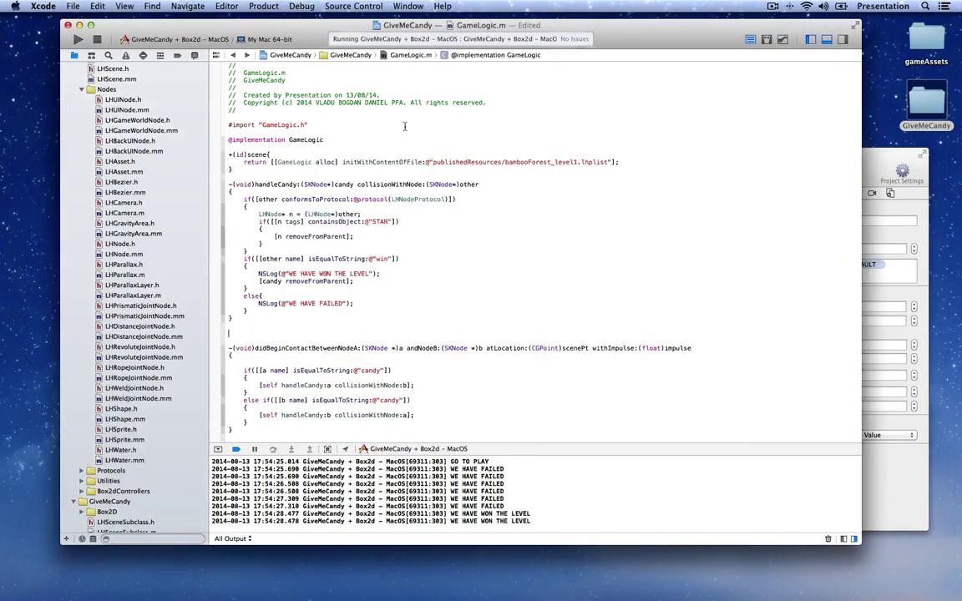
Add a BOOL shouldDisableContactBetweenNodeA:andNodeB: method whose body returns NO, and save.
left_click(289, 325)
key("Return")
type("-(BOOL")
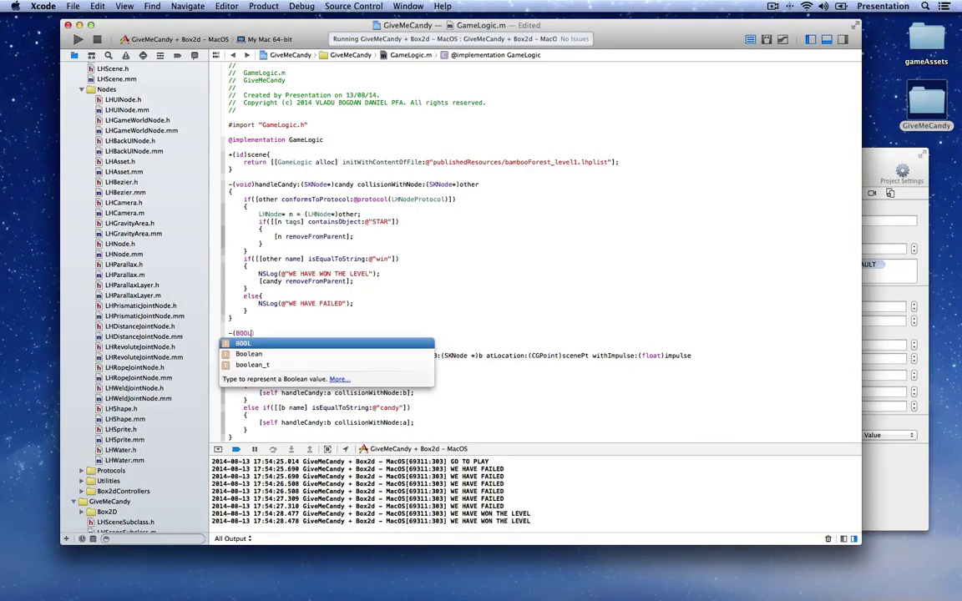
key("Return")
type(")")
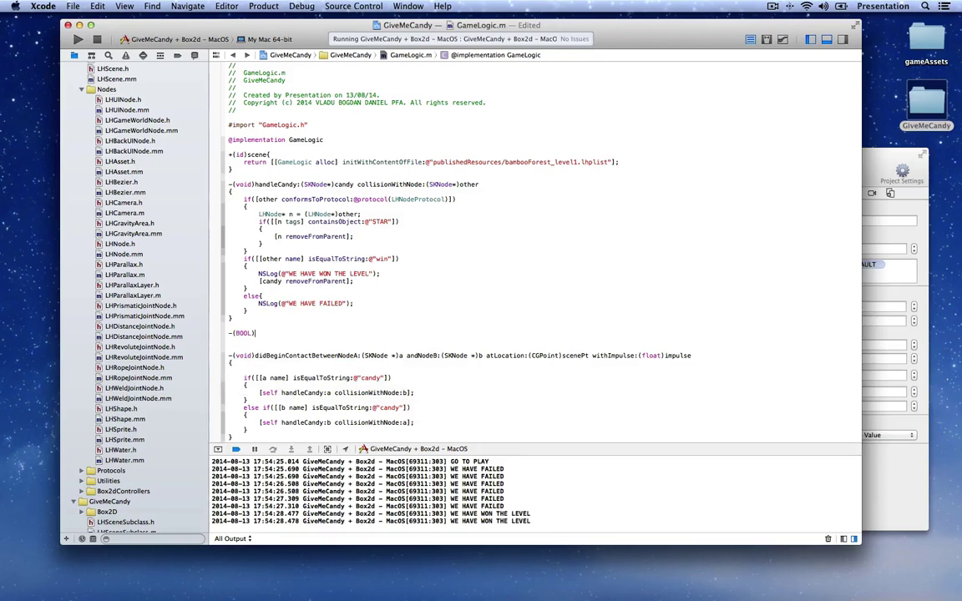
type("should")
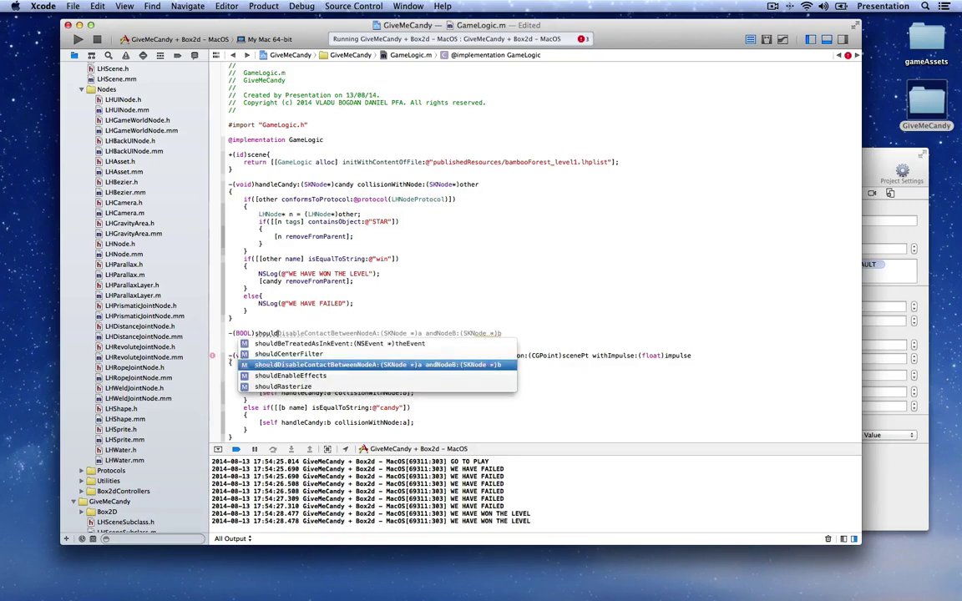
key("Return")
key("Return")
type("{")
key("Return")
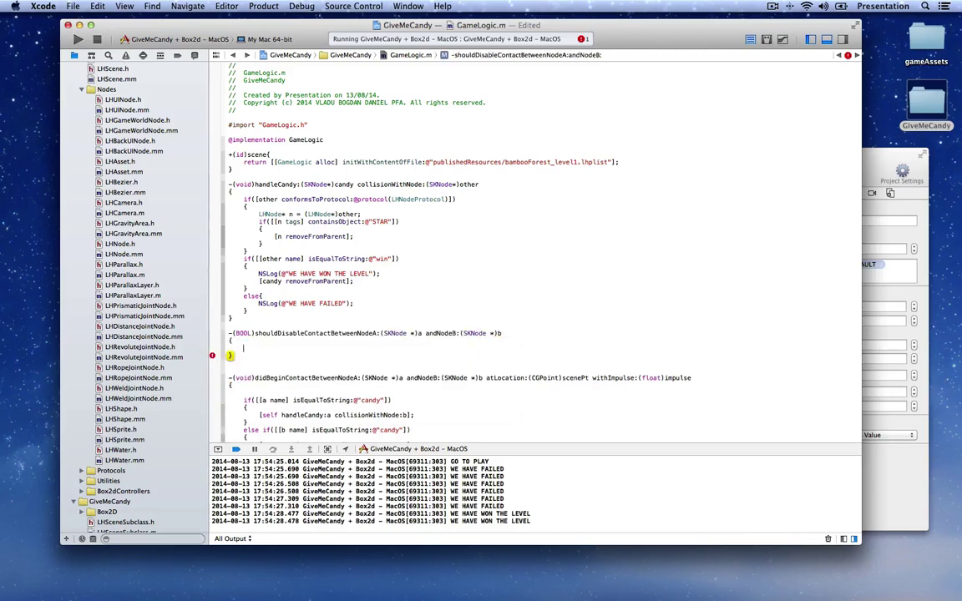
scroll(292, 305, "down", 3)
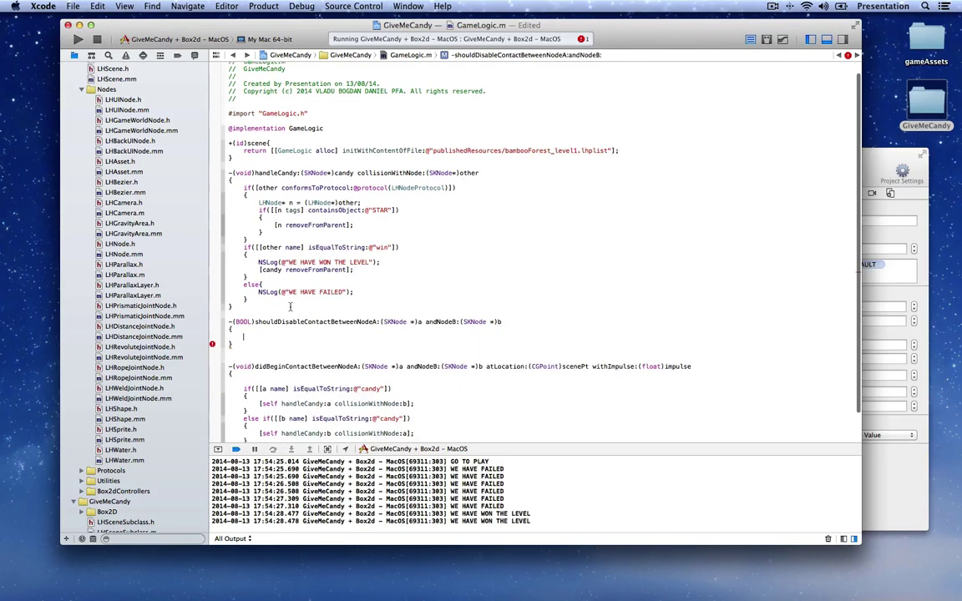
key("Return")
type("re")
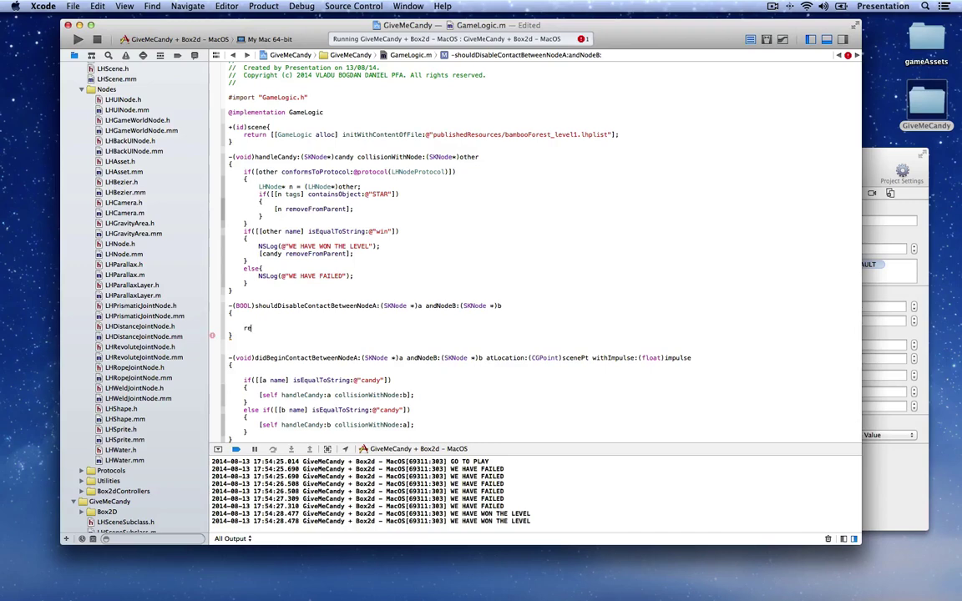
type("turn NO;")
key("Up")
key("Up")
key("Return")
key("super+s")
Paste the candy if/else block into that method and empty both branch bodies.
scroll(263, 349, "down", 1)
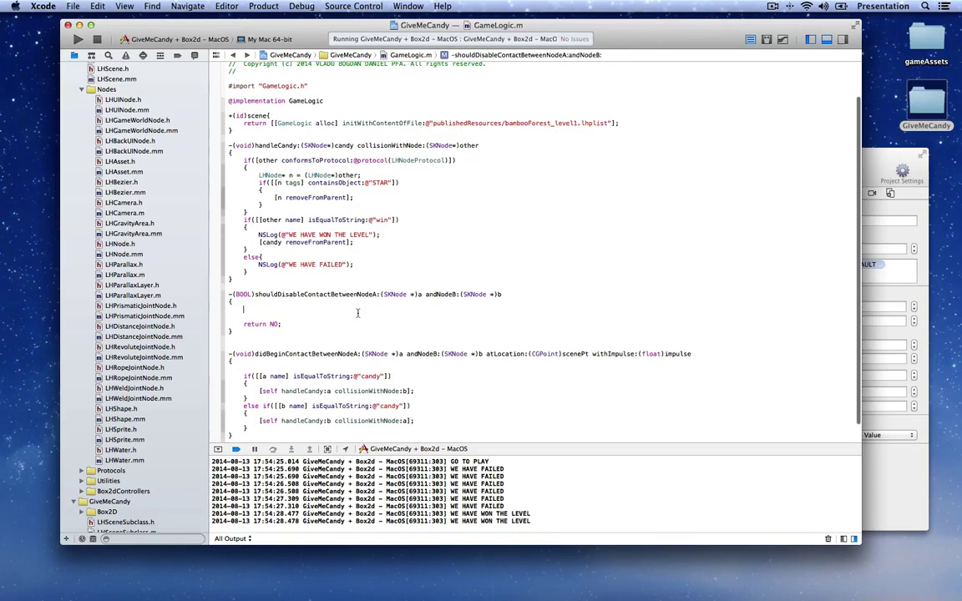
scroll(262, 349, "down", 1)
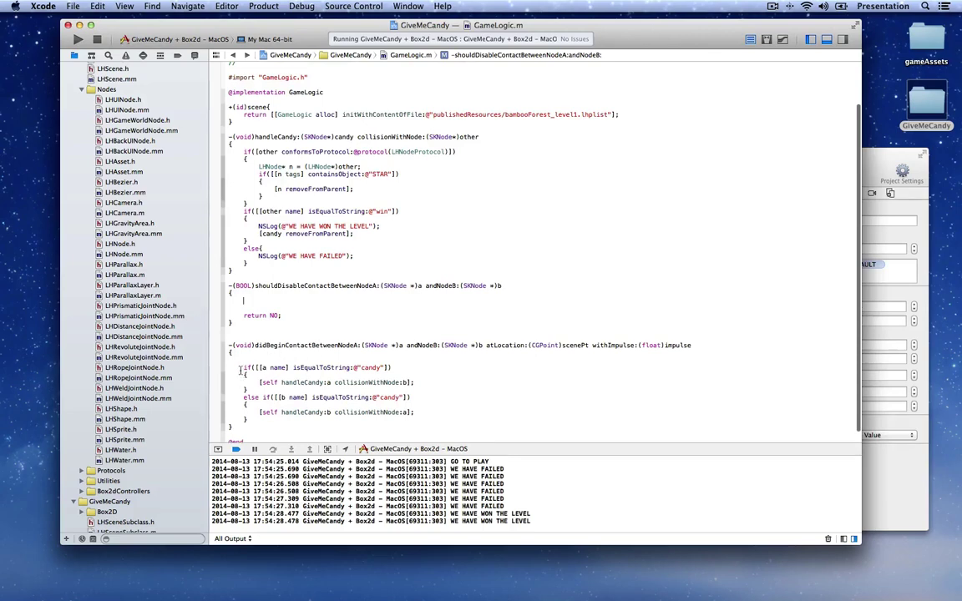
scroll(242, 372, "up", 1)
left_click_drag(242, 368, 418, 421)
key("super+c")
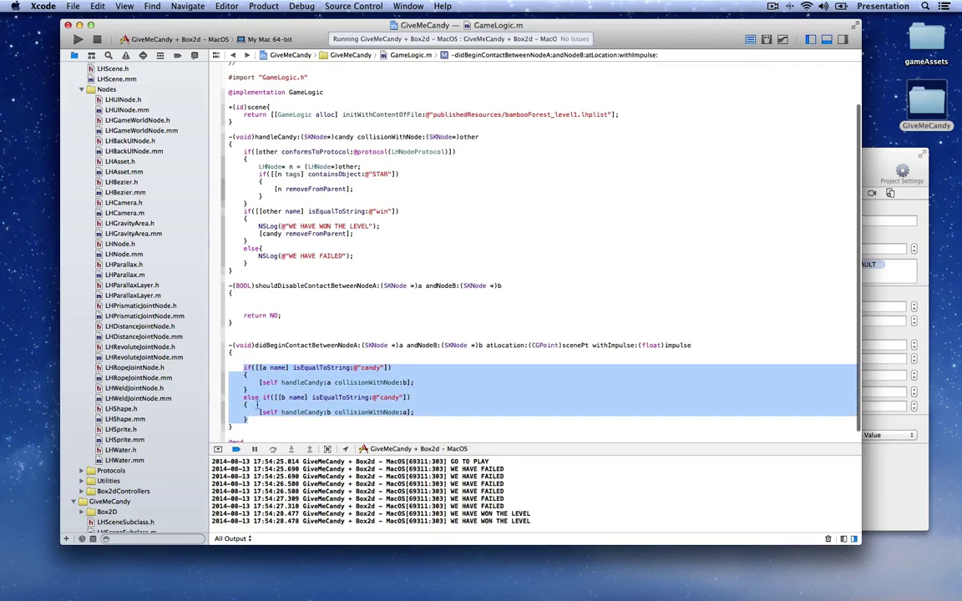
left_click(256, 303)
key("super+v")
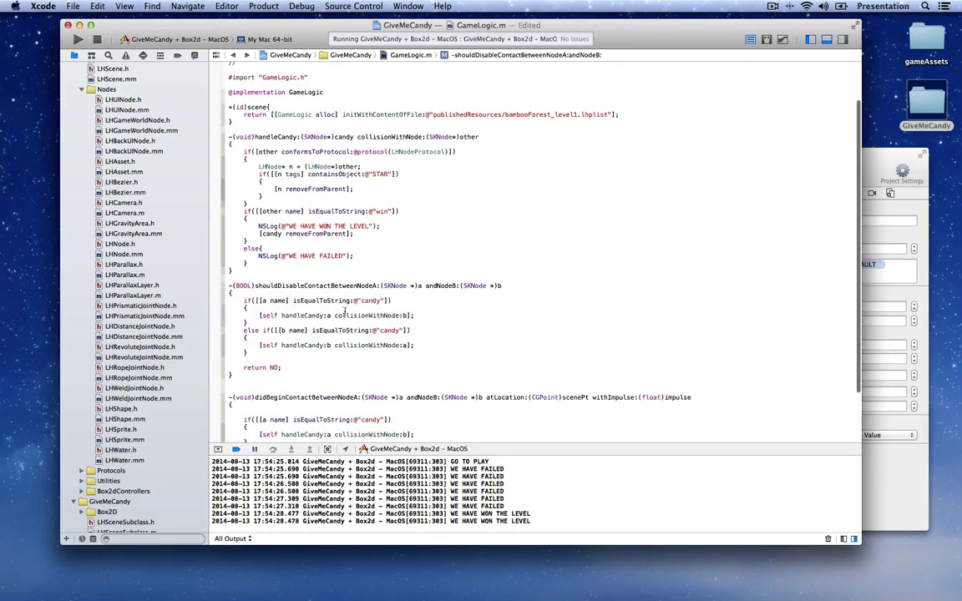
key("BackSpace")
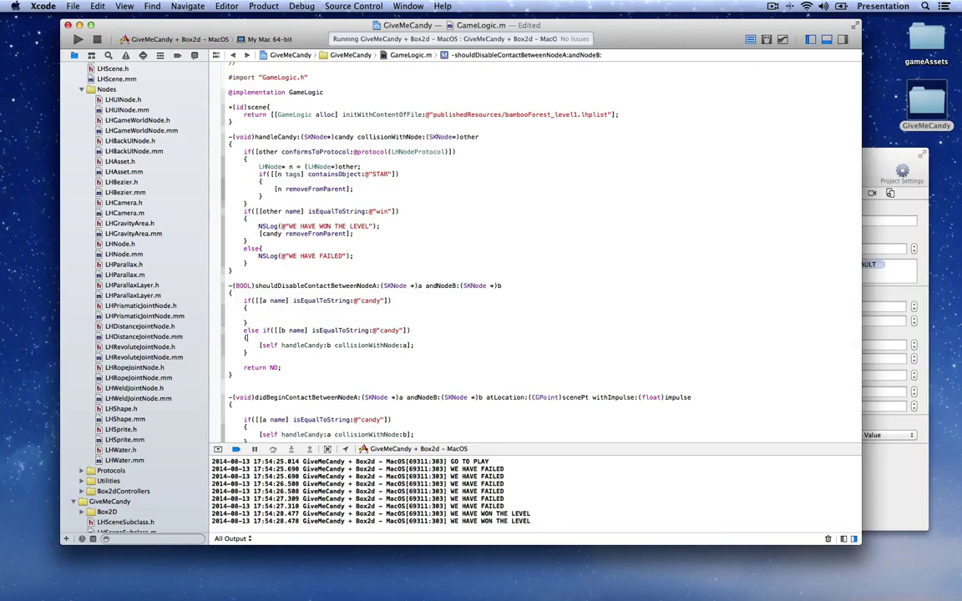
key("Down")
key("super+Right")
key("super+shift+Left")
key("Return")
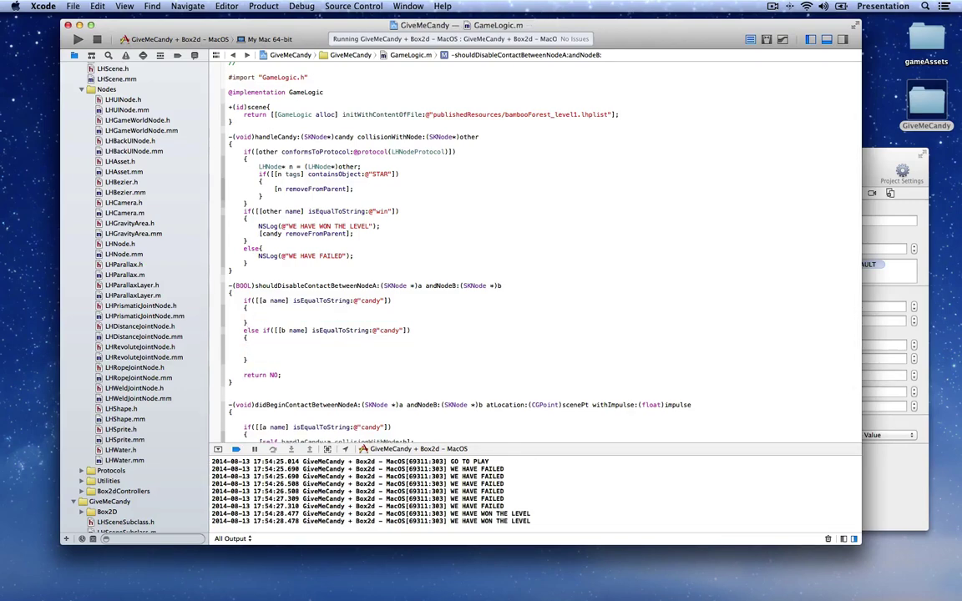
Declare -(BOOL)shouldDisableCandy:(SKNode*)candy collisionWithNode:(SKNode*)other after handleCandy.
left_click(230, 277)
key("Return")
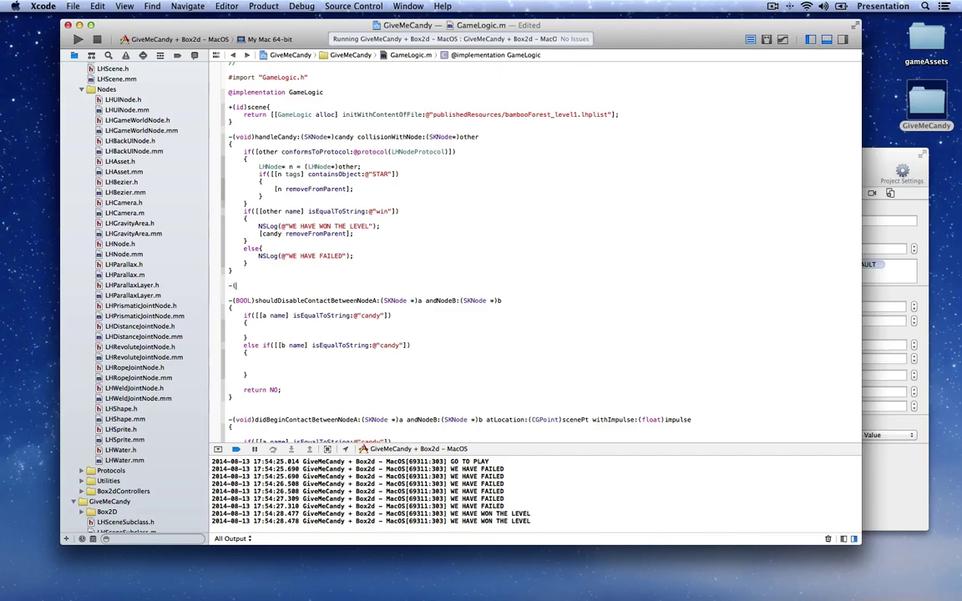
type("-(BOOL)sho")
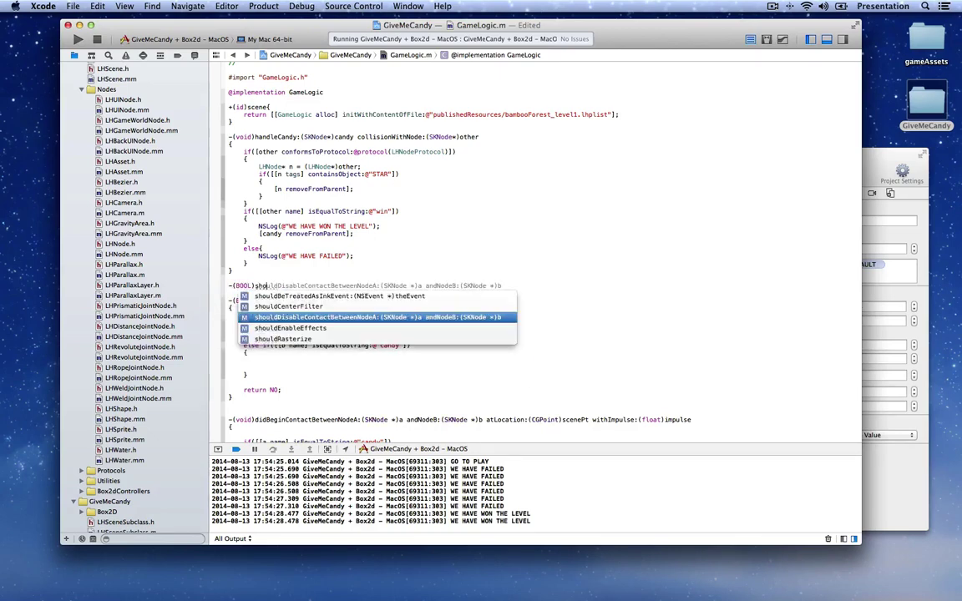
type("uldDisableC")
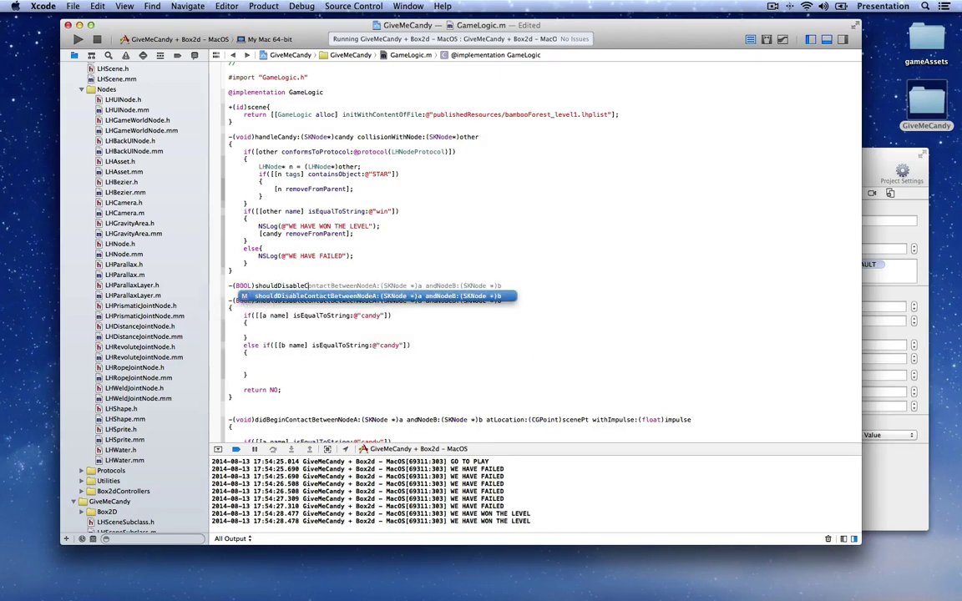
type("andy:(SKNo")
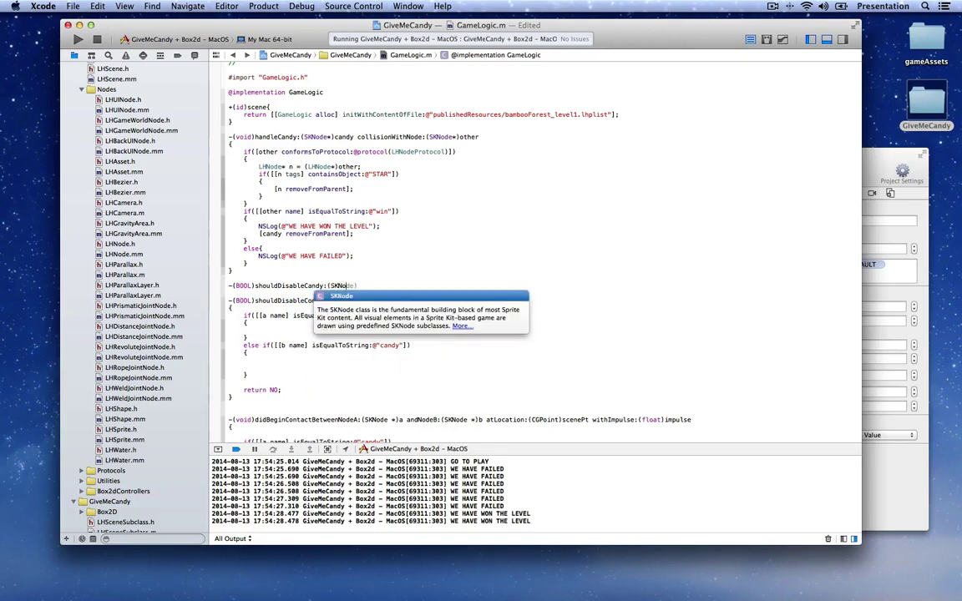
type("de*)candy")
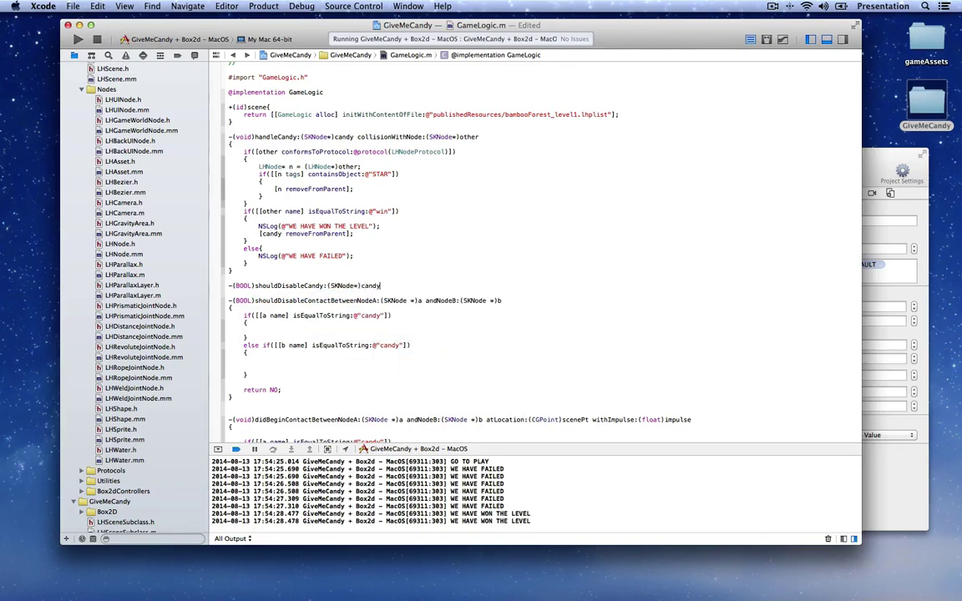
type(" collisionWithNode:(SKNode*")
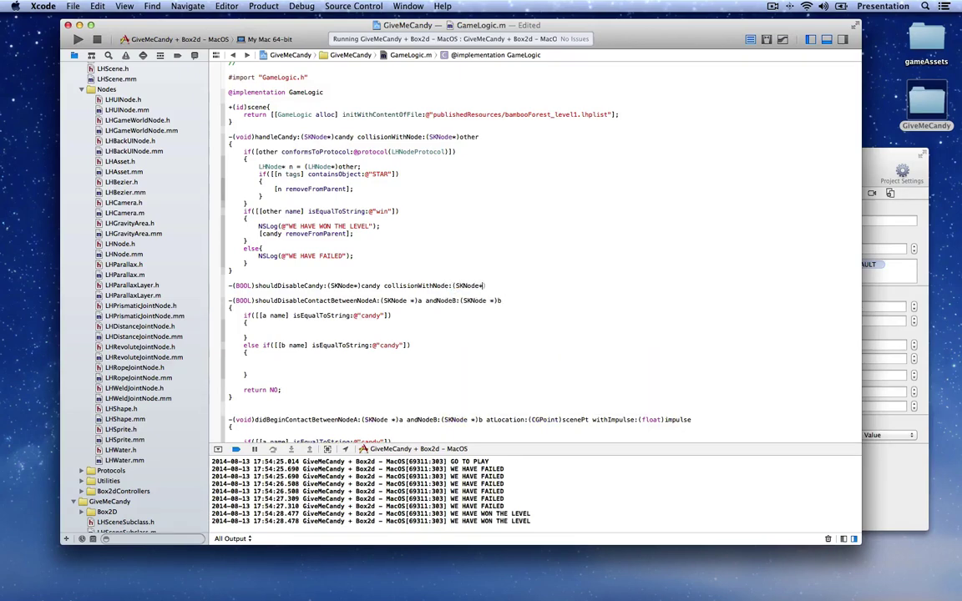
type(")other")
Give shouldDisableCandy a body with the pasted STAR-checking LHNodeProtocol if-block and a final return NO.
key("Return")
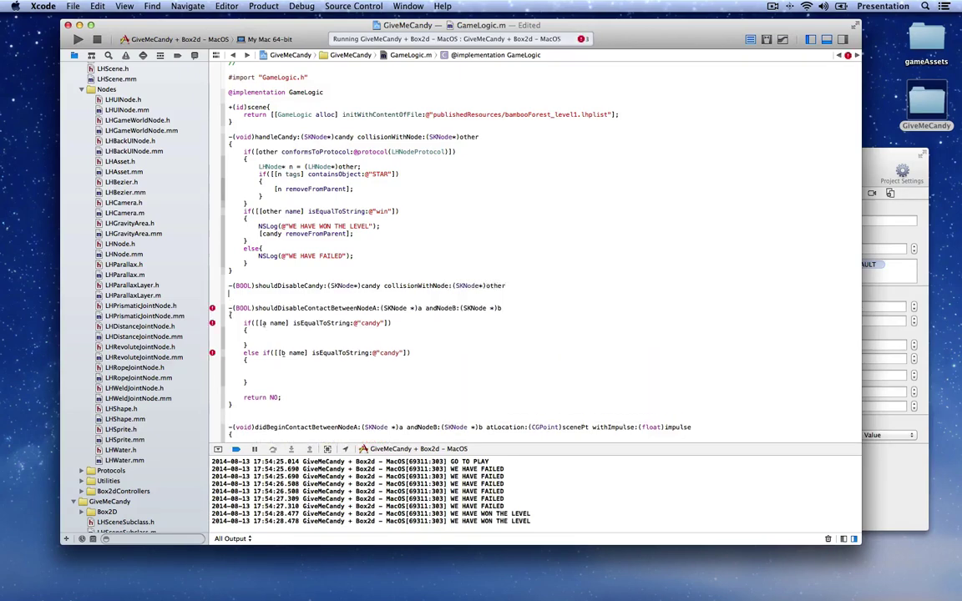
type("{")
key("Return")
key("super+s")
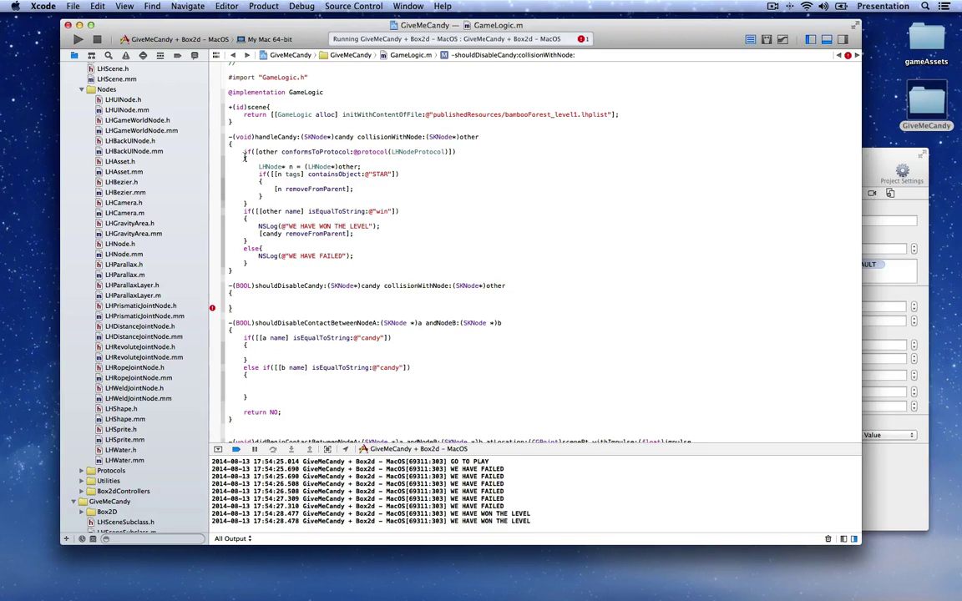
left_click_drag(245, 157, 248, 202)
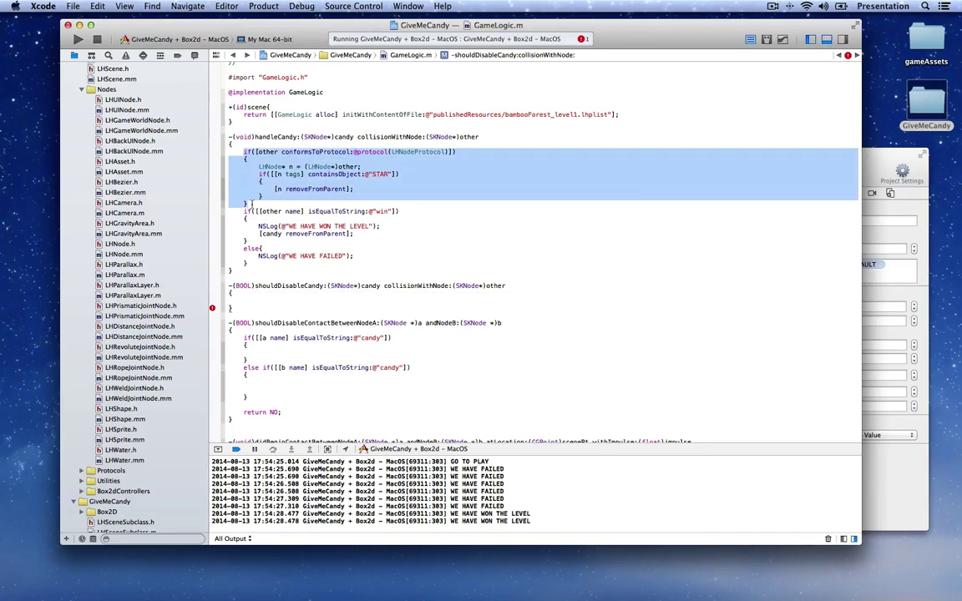
key("super+c")
left_click(304, 297)
key("super+v")
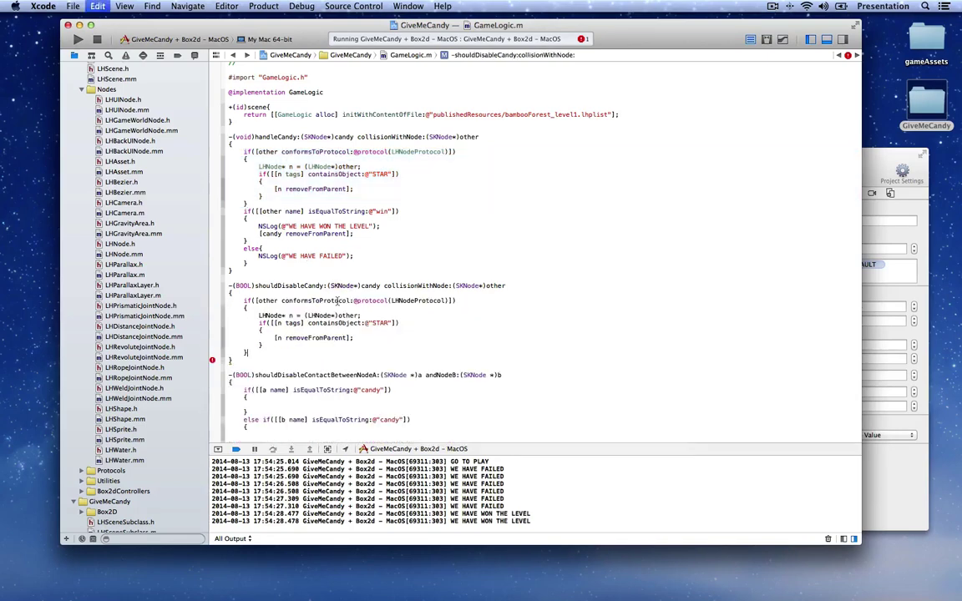
key("Return")
key("Return")
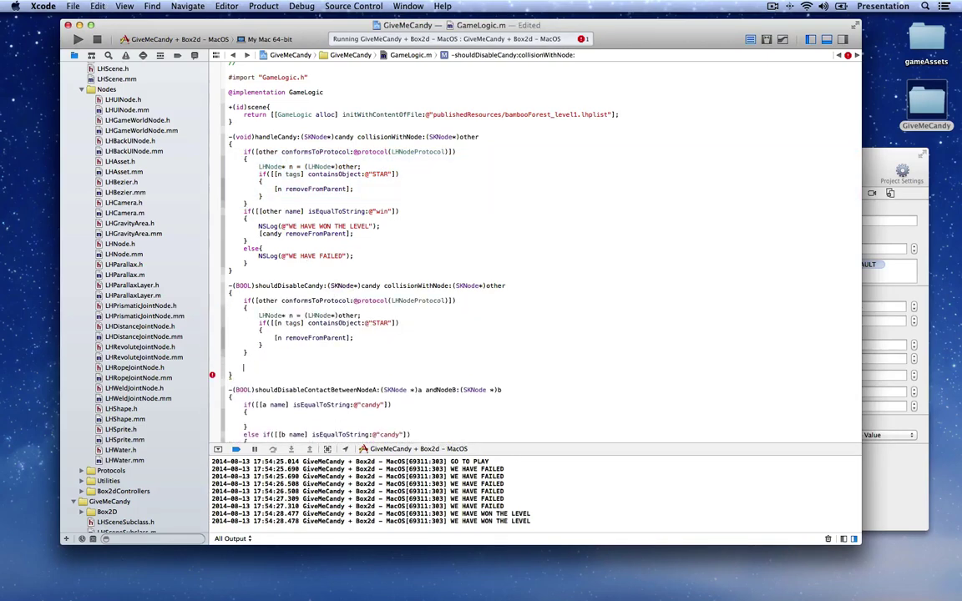
type("return NO;")
key("super+s")
Replace the pasted removeFromParent call with return YES and save GameLogic.m.
left_click(248, 352)
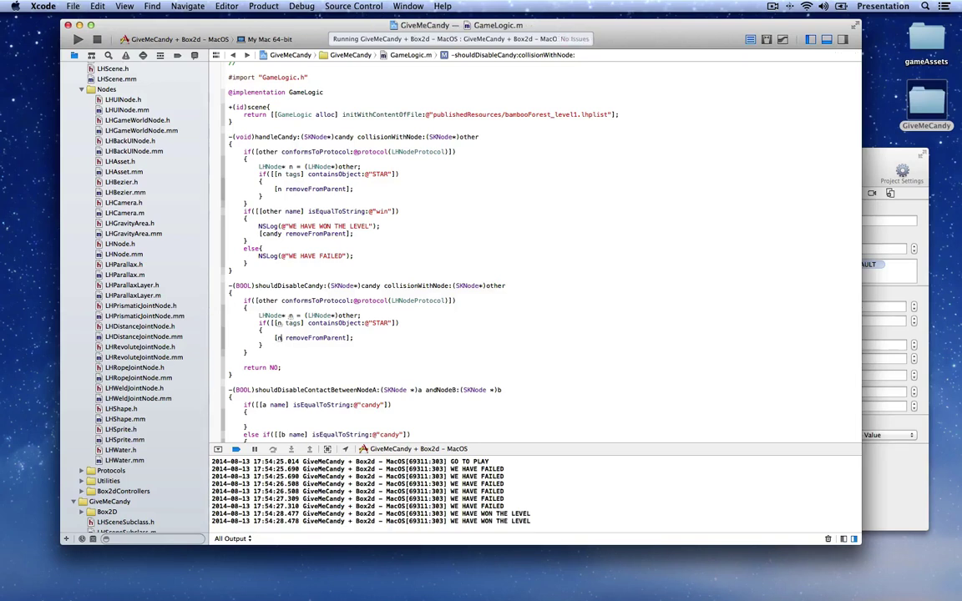
left_click_drag(274, 337, 354, 337)
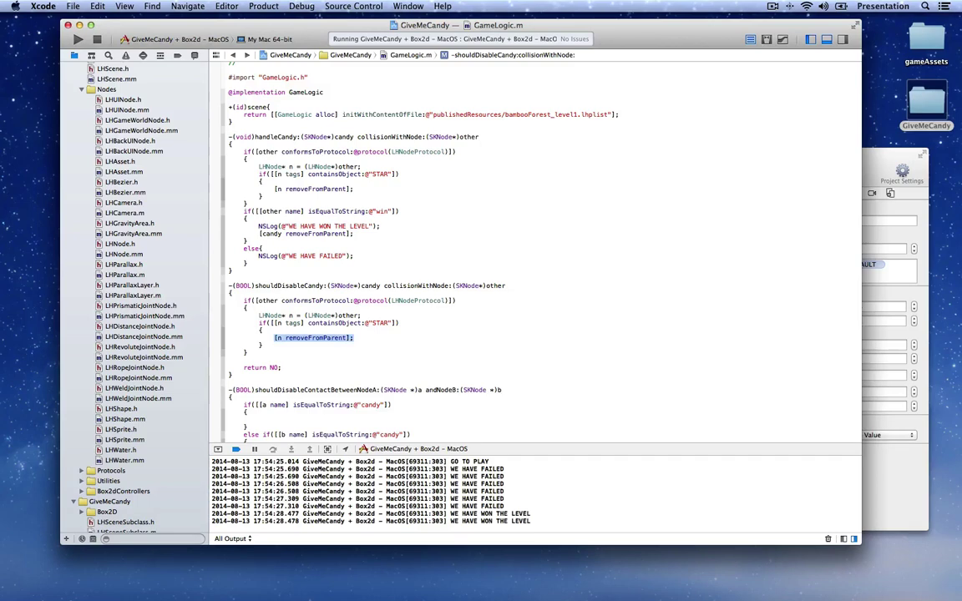
type("return YES;")
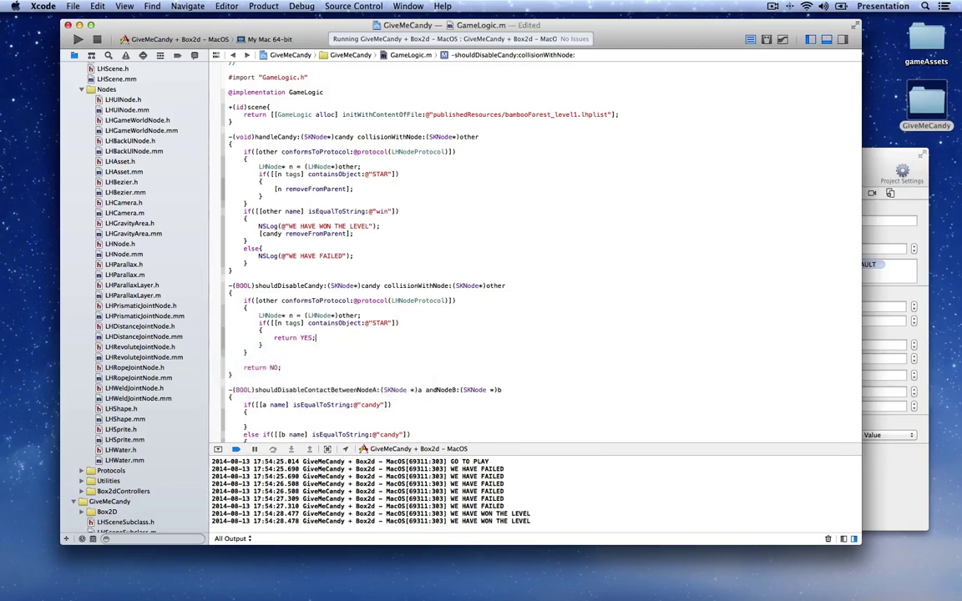
left_click(262, 330)
key("super+s")
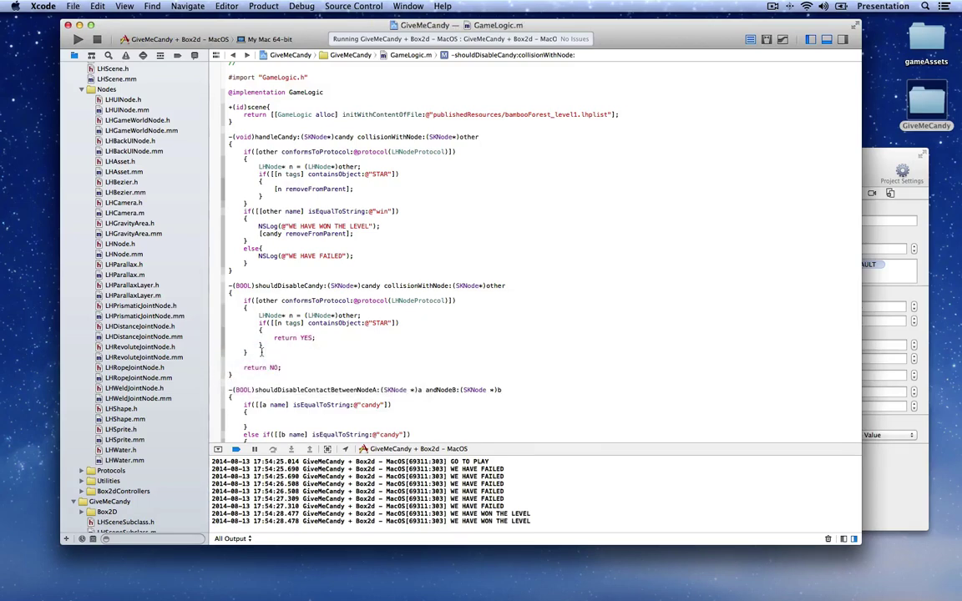
scroll(261, 352, "down", 5)
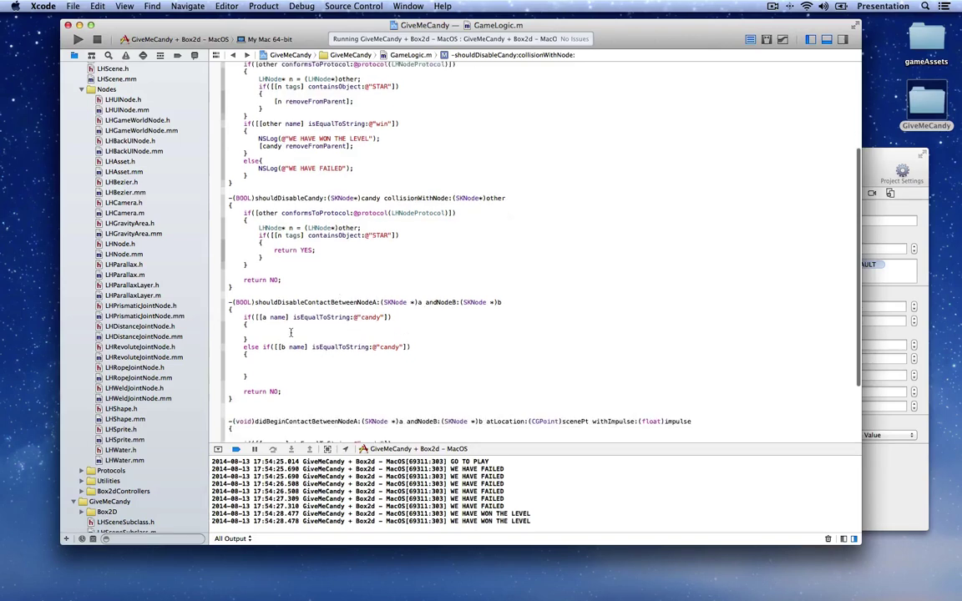
In the first candy branch, return [self shouldDisableCandy:a collisionWithNode:b].
left_click(308, 333)
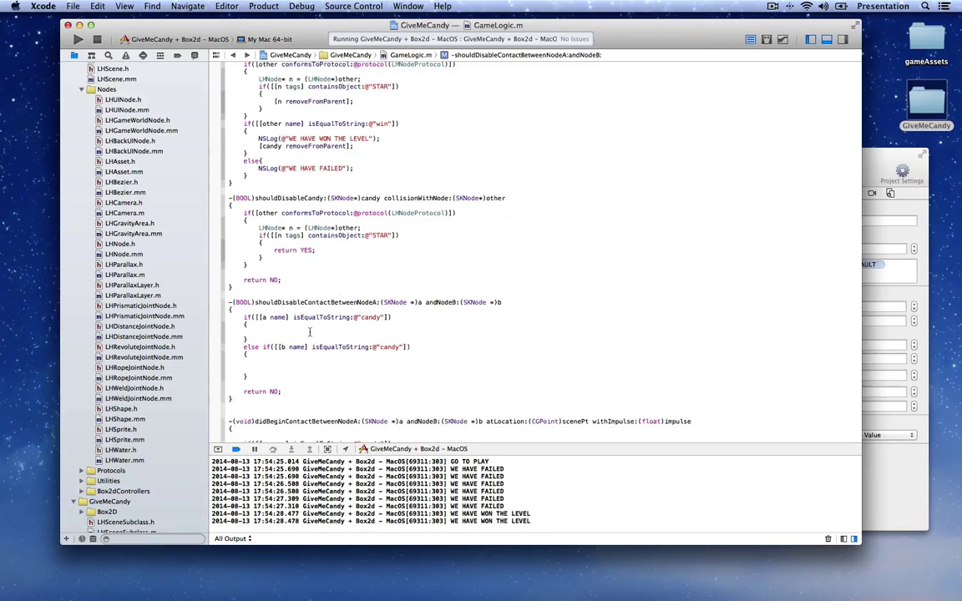
key("Tab")
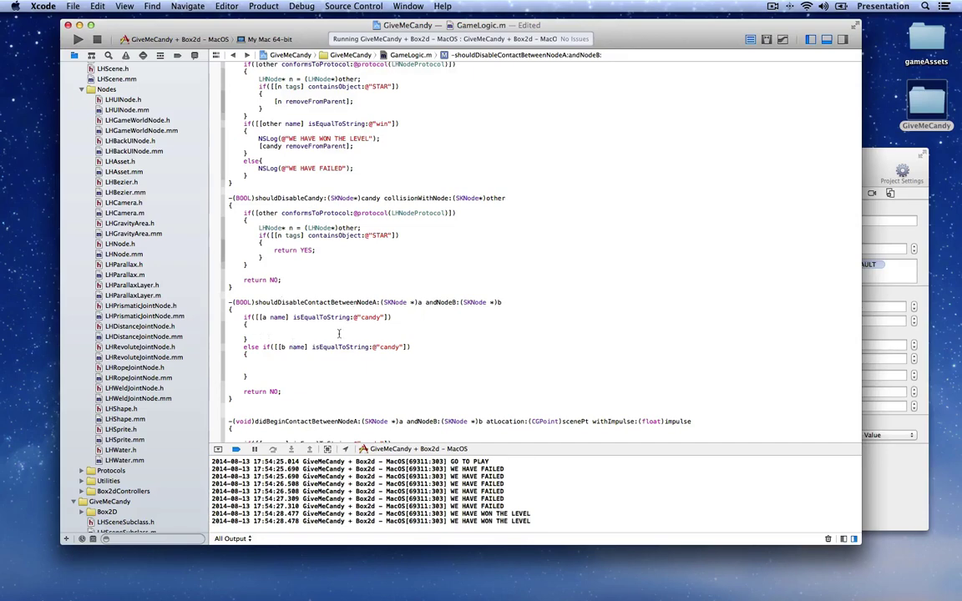
type("return [self shouldDi")
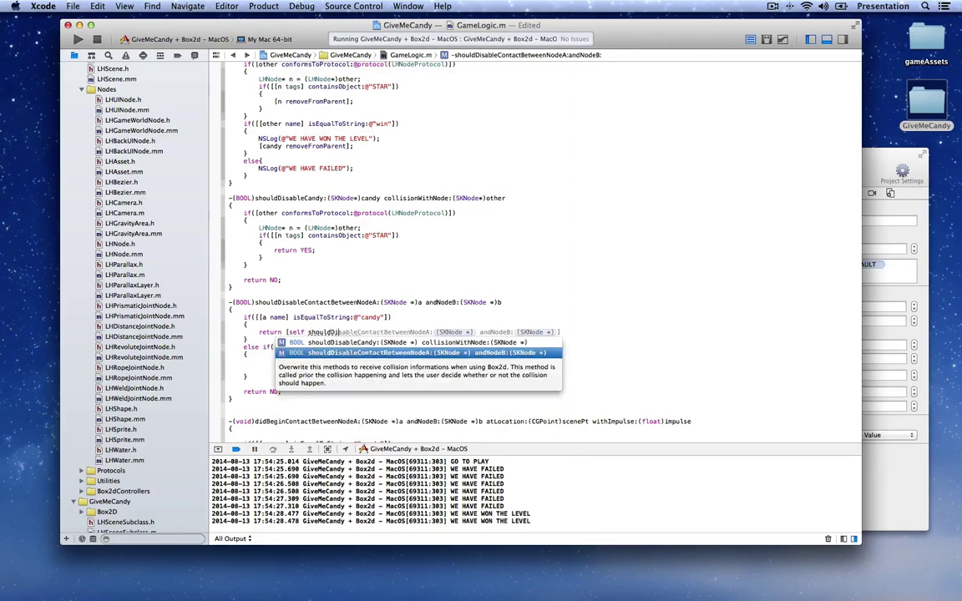
key("Up")
key("Return")
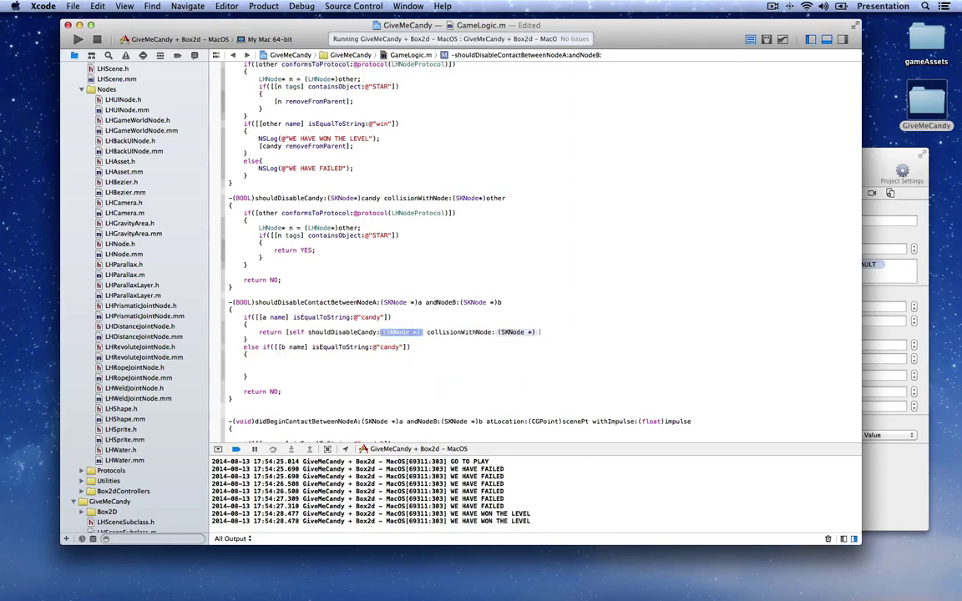
type("a")
key("super+Right")
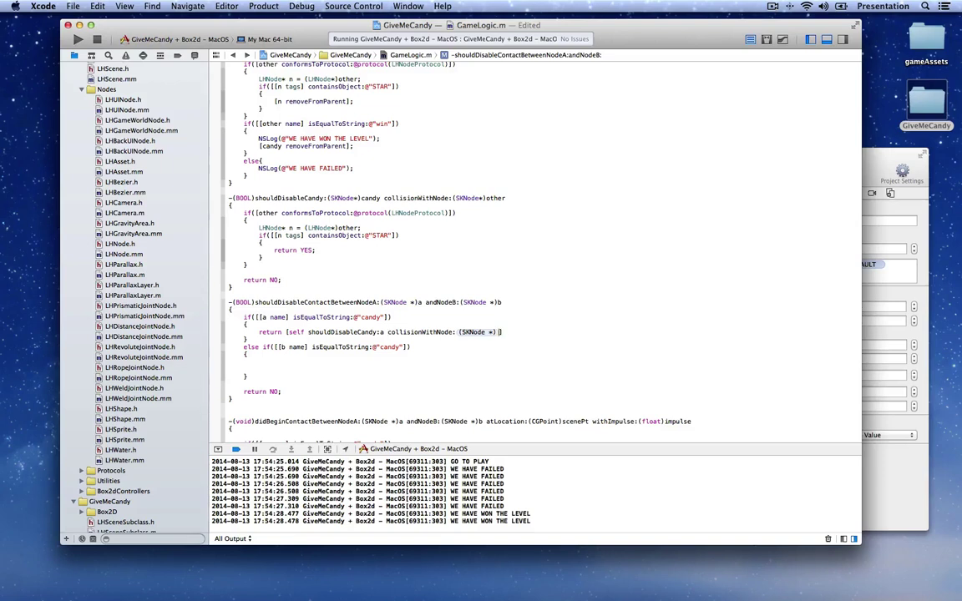
key("ctrl+/")
type("b")
In the else-if branch, return [self shouldDisableCandy:b collisionWithNode:a], then save and run.
left_click(248, 355)
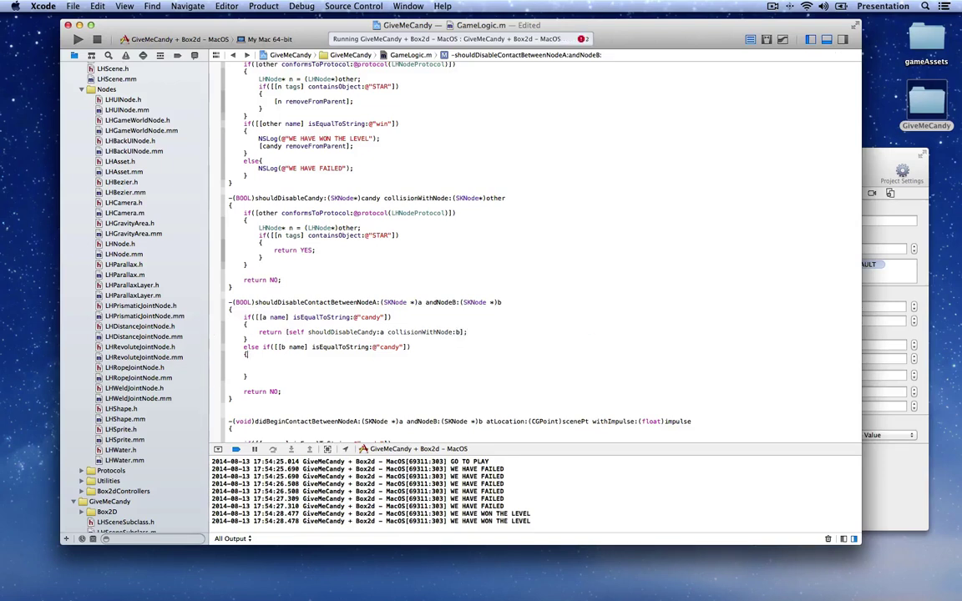
type("return [self shouldDi")
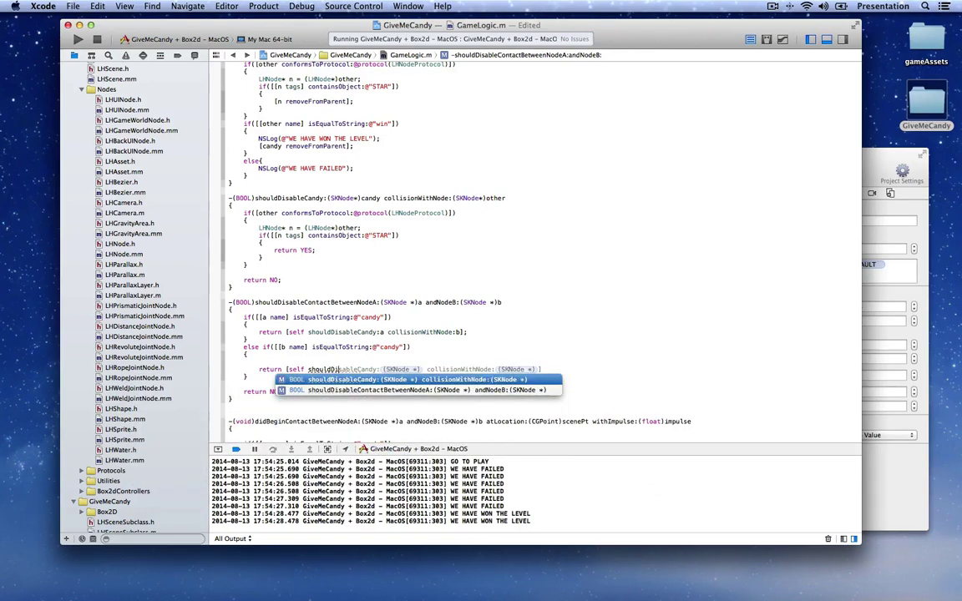
key("Return")
type("b")
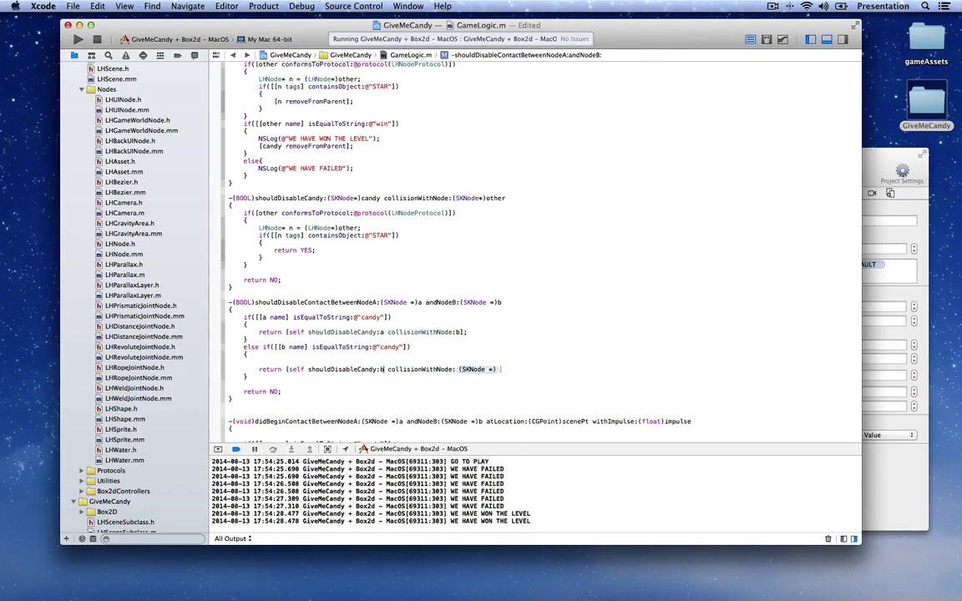
key("Tab")
type("a")
key("Right")
type(";")
key("Up")
key("BackSpace")
key("super+s")
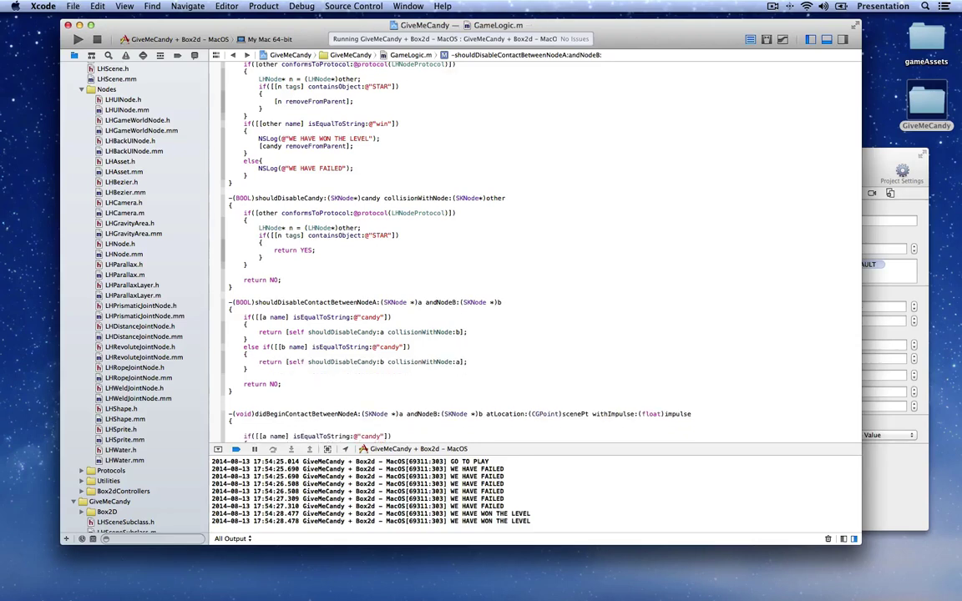
key("super+r")
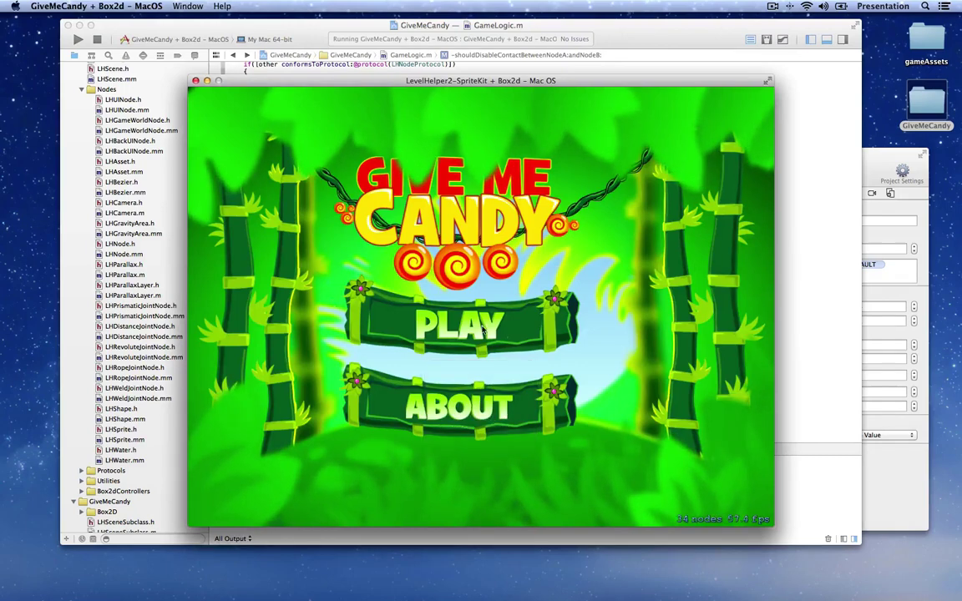
Start the level and cut the rope so the candy drops toward the stars.
left_click(446, 340)
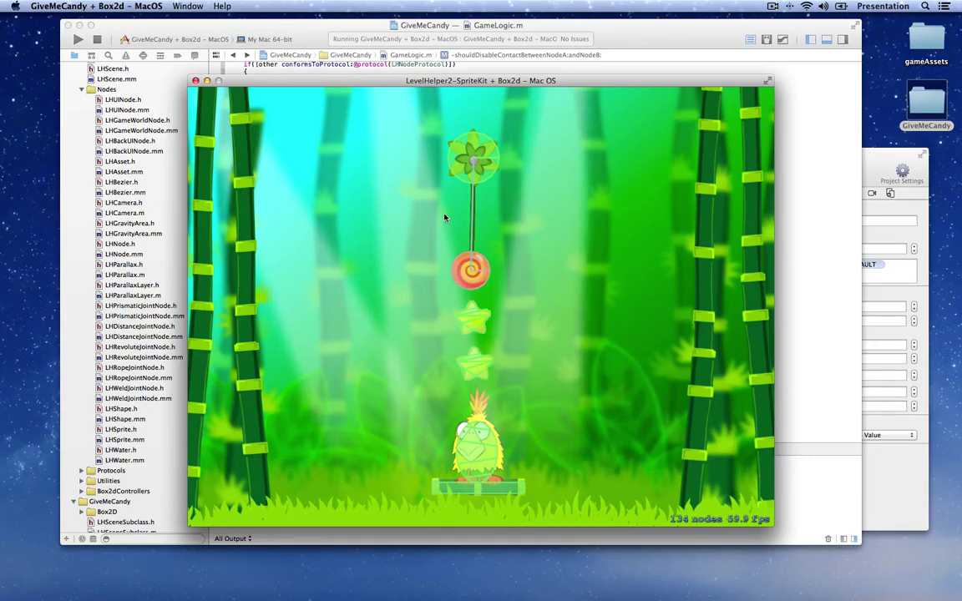
left_click_drag(446, 214, 556, 219)
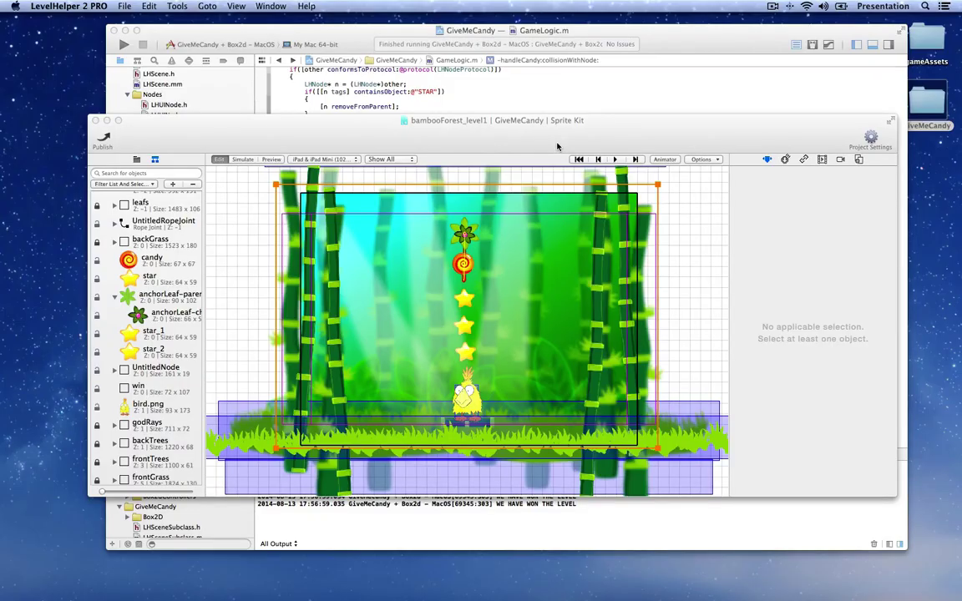
Nudge the LevelHelper 2 PRO window up so bambooForest_level1 sits above Xcode.
left_click_drag(558, 147, 563, 106)
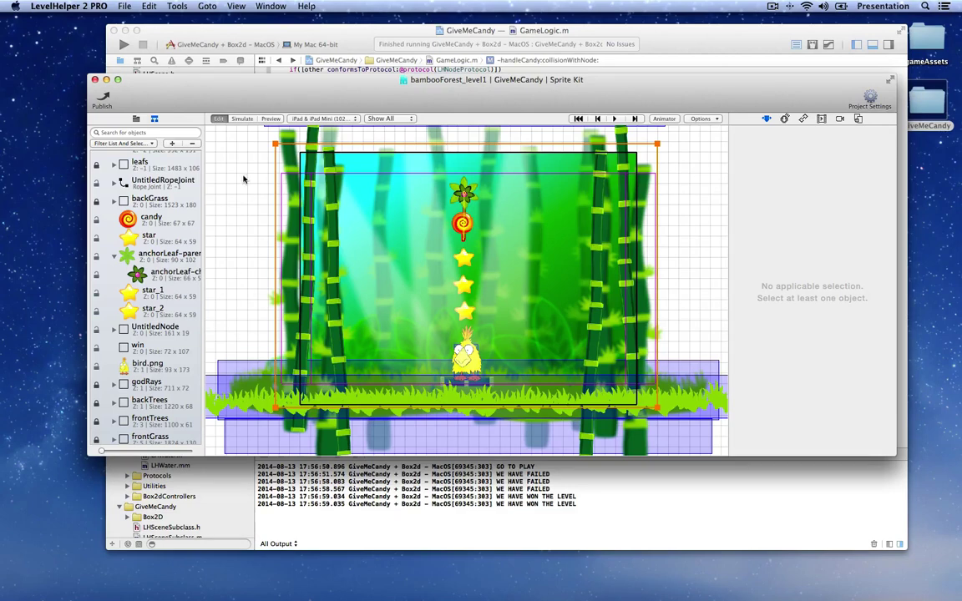
Drop dotted_line.png from the bambooForest sprite sheet into the scene near the candy.
left_click(137, 119)
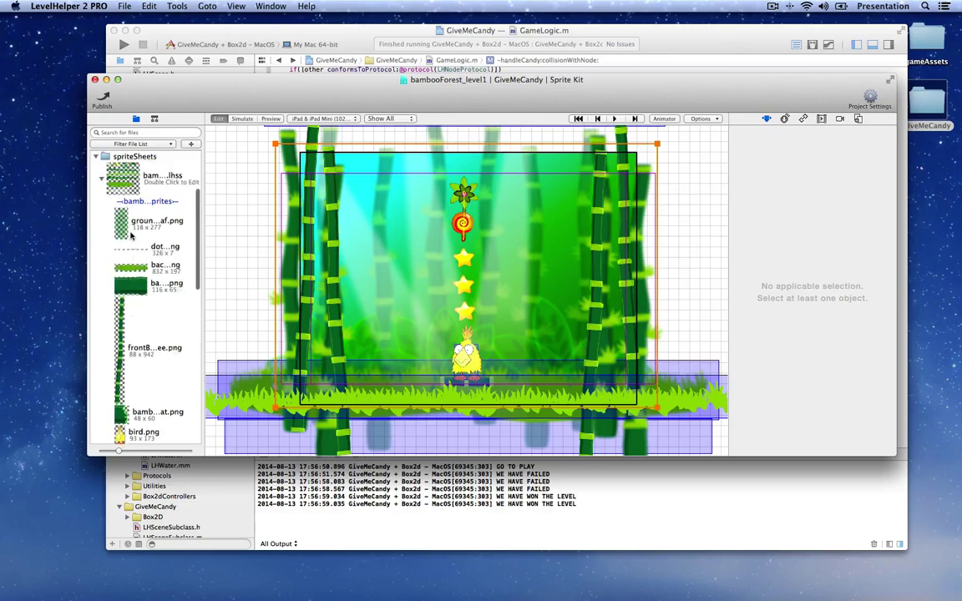
scroll(131, 236, "up", 3)
left_click(101, 259)
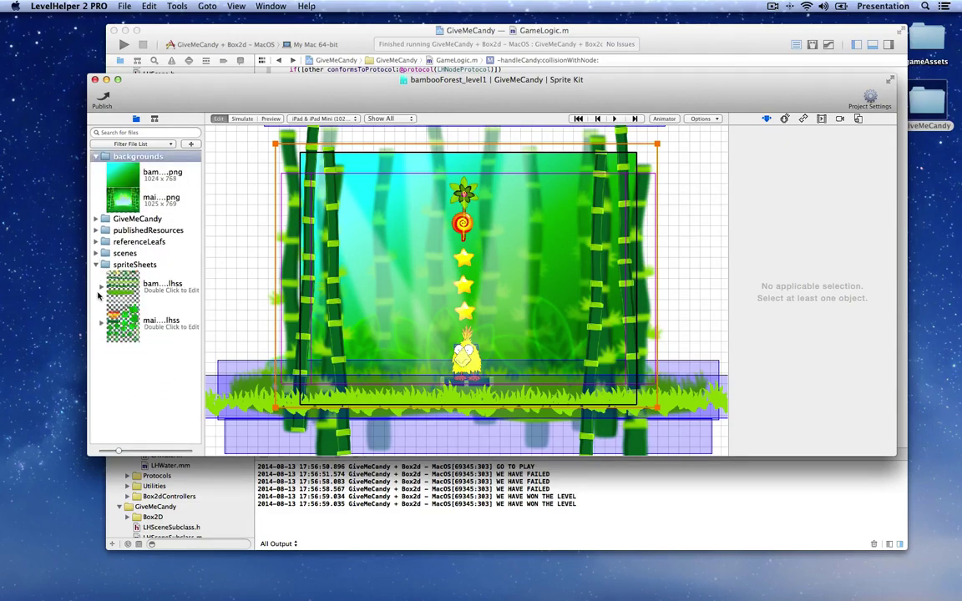
left_click(100, 289)
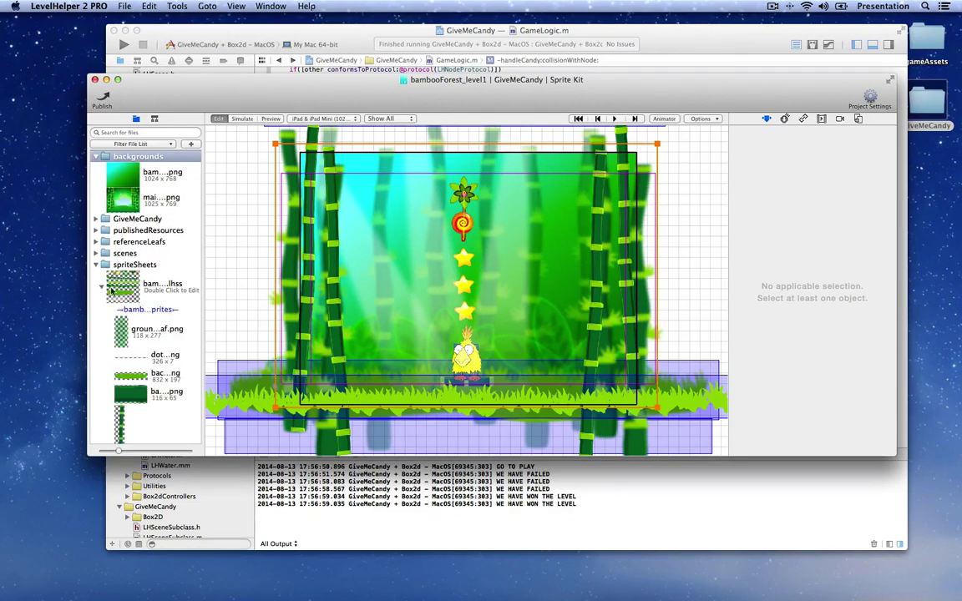
scroll(112, 293, "down", 5)
left_click(124, 214)
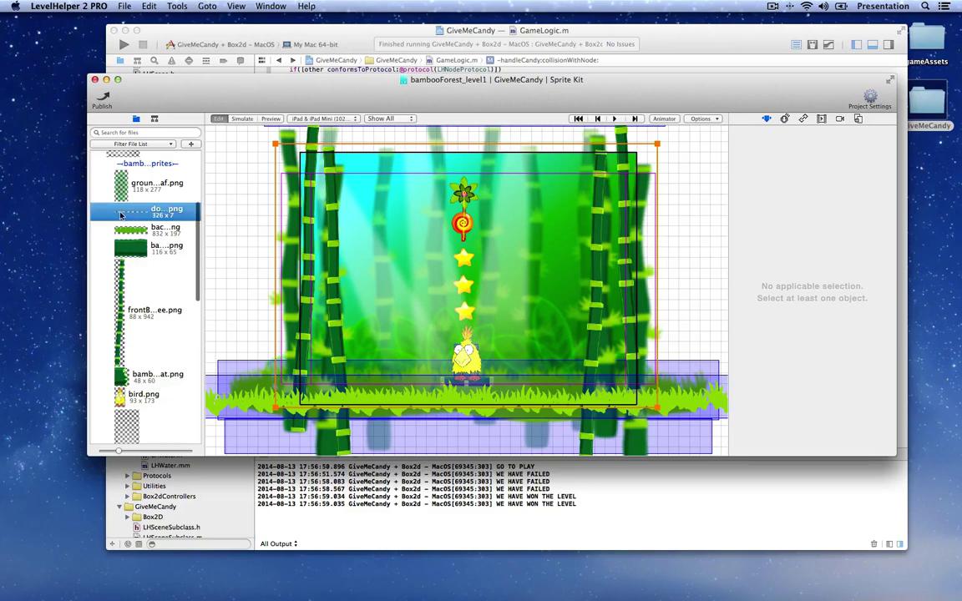
left_click_drag(120, 215, 405, 208)
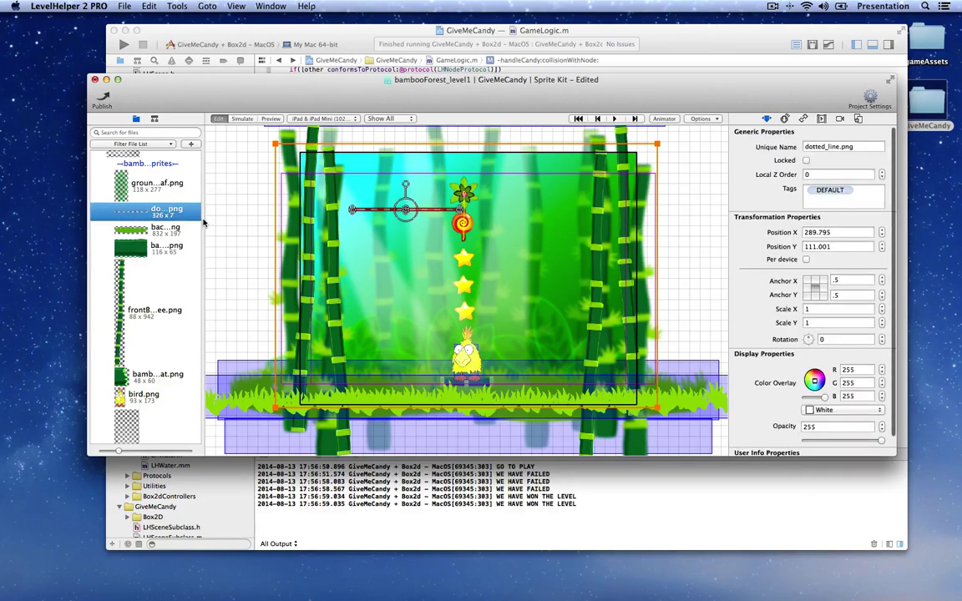
left_click_drag(203, 222, 273, 224)
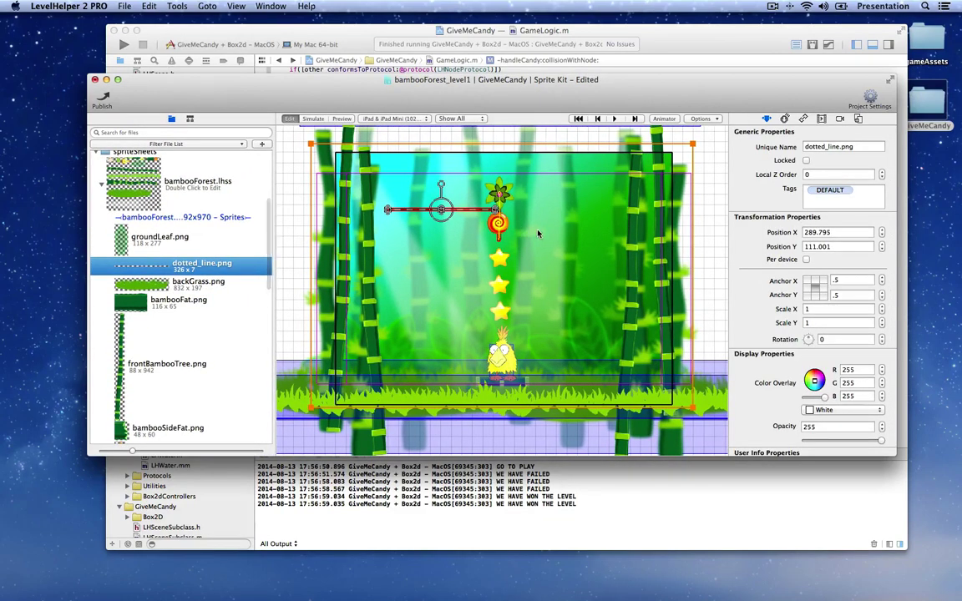
scroll(538, 234, "up", 2)
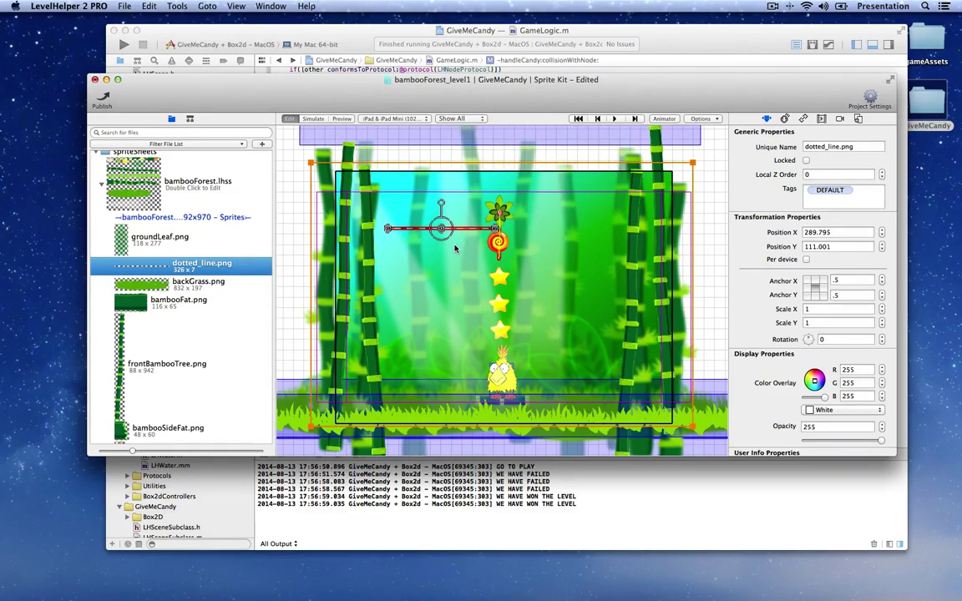
Shift the dotted line right across the rope near 461, 117 and swing the candy left.
left_click(461, 244)
left_click_drag(453, 232, 513, 238)
scroll(513, 238, "up", 5)
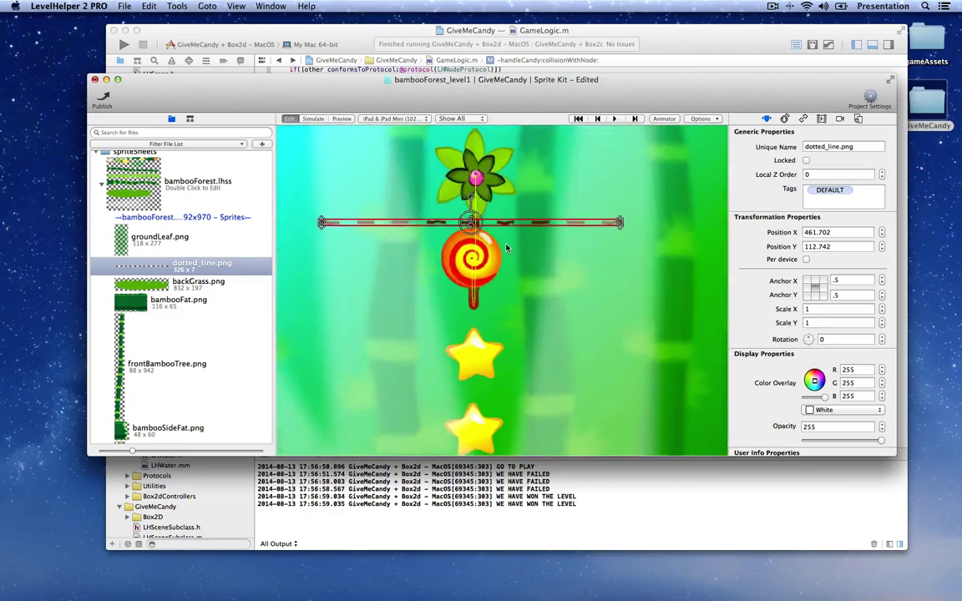
left_click_drag(483, 266, 355, 268)
left_click(549, 236)
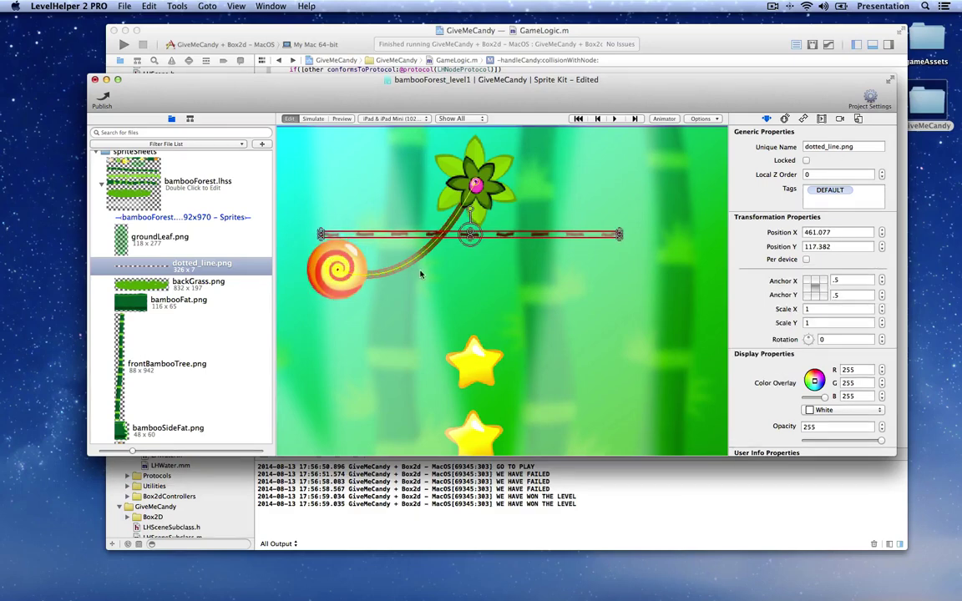
scroll(386, 254, "down", 5)
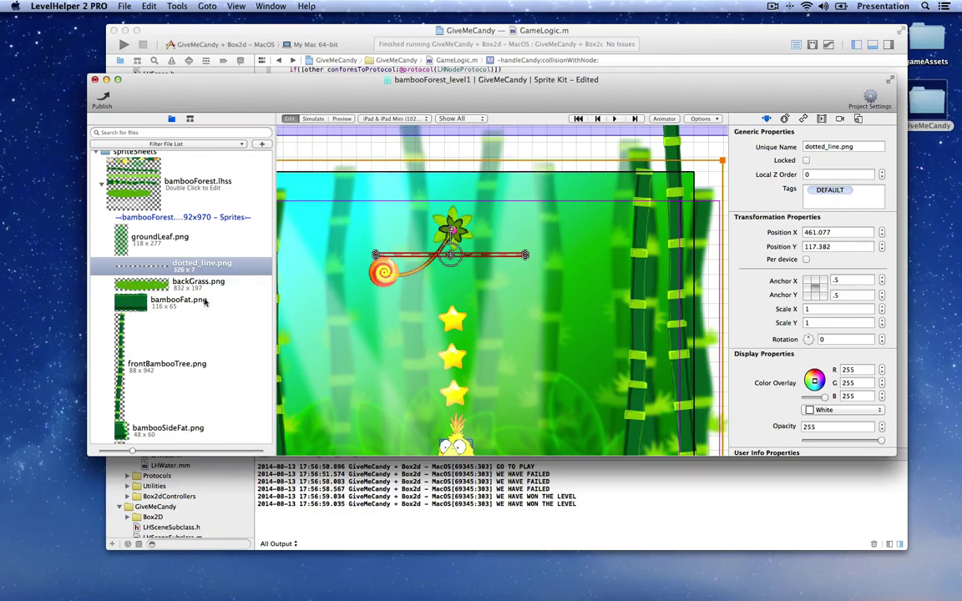
scroll(196, 315, "down", 10)
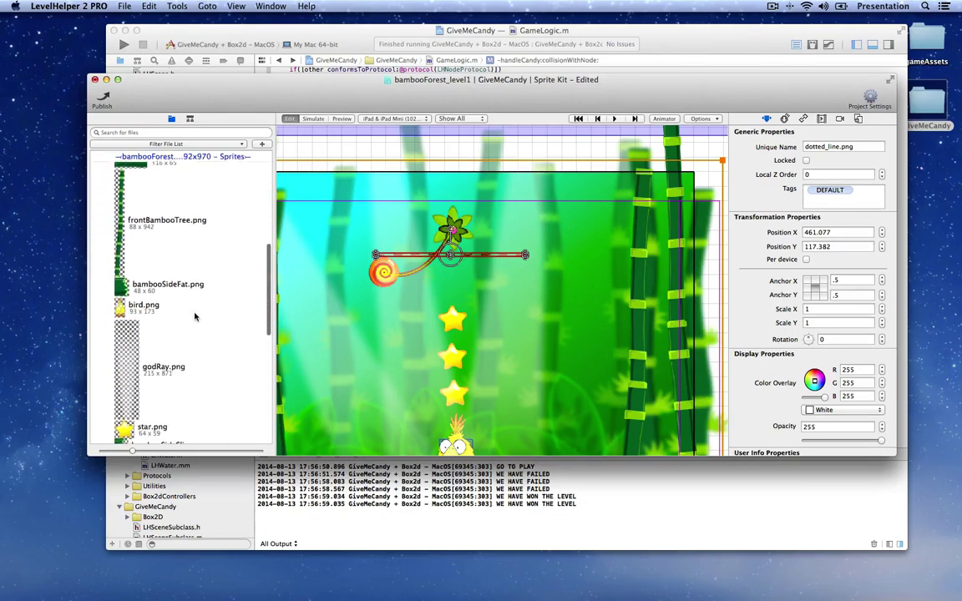
Place the hand.png sprite over the candy.
left_click_drag(144, 372, 381, 300)
scroll(375, 309, "up", 3)
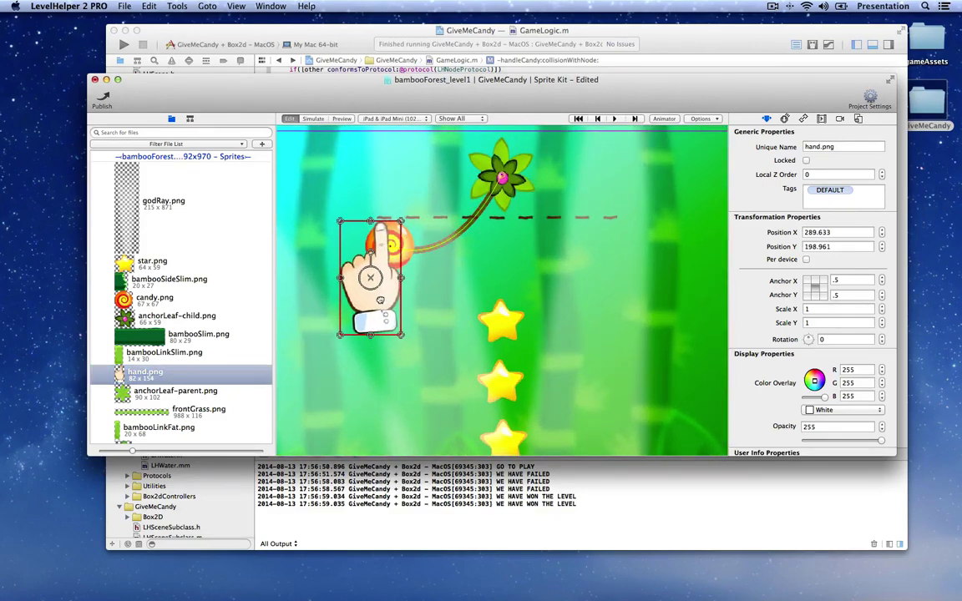
scroll(378, 311, "down", 3)
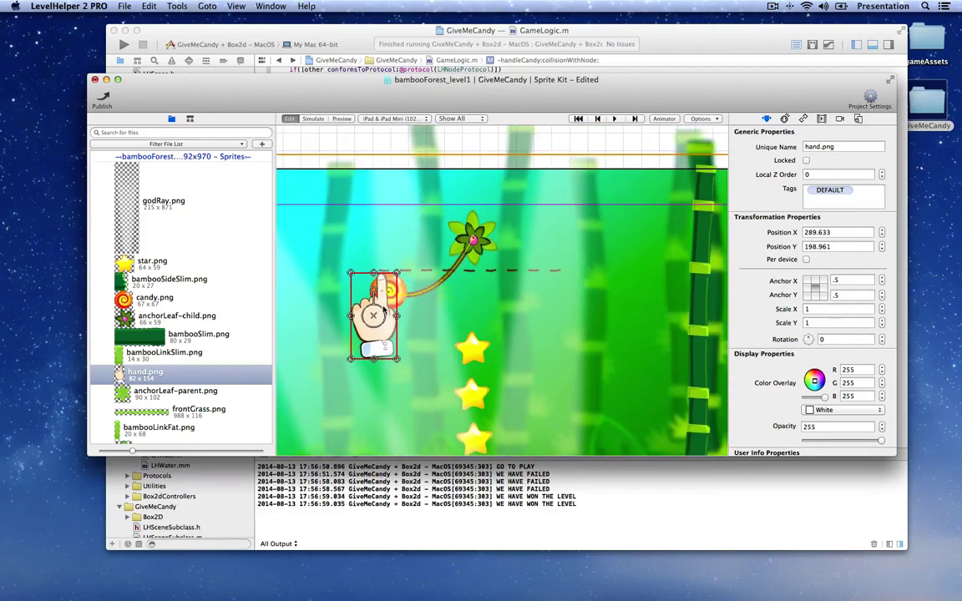
Create a handMovement animation for the hand, playing on load with 0 repetitions, and show its timeline.
left_click(822, 119)
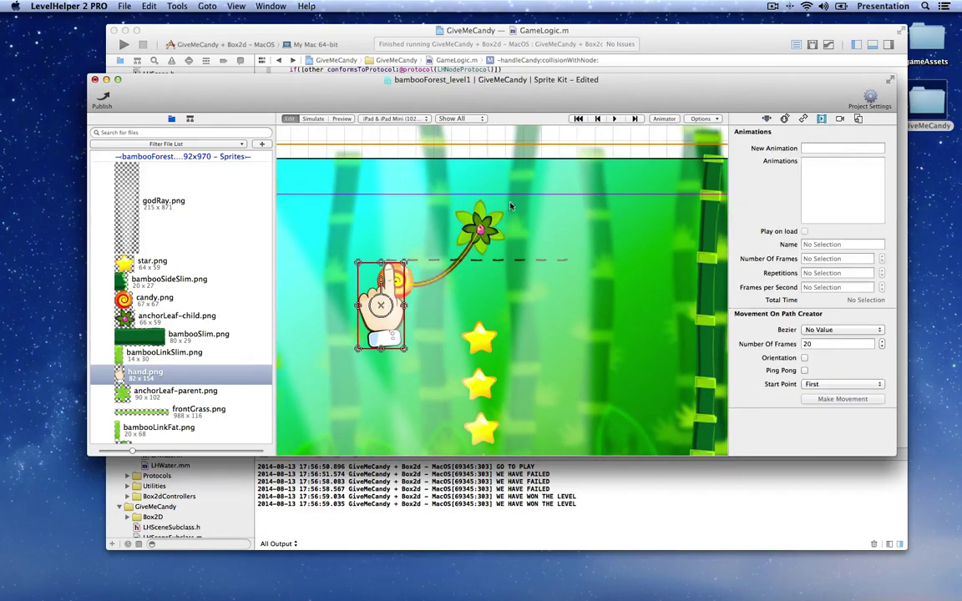
left_click(812, 148)
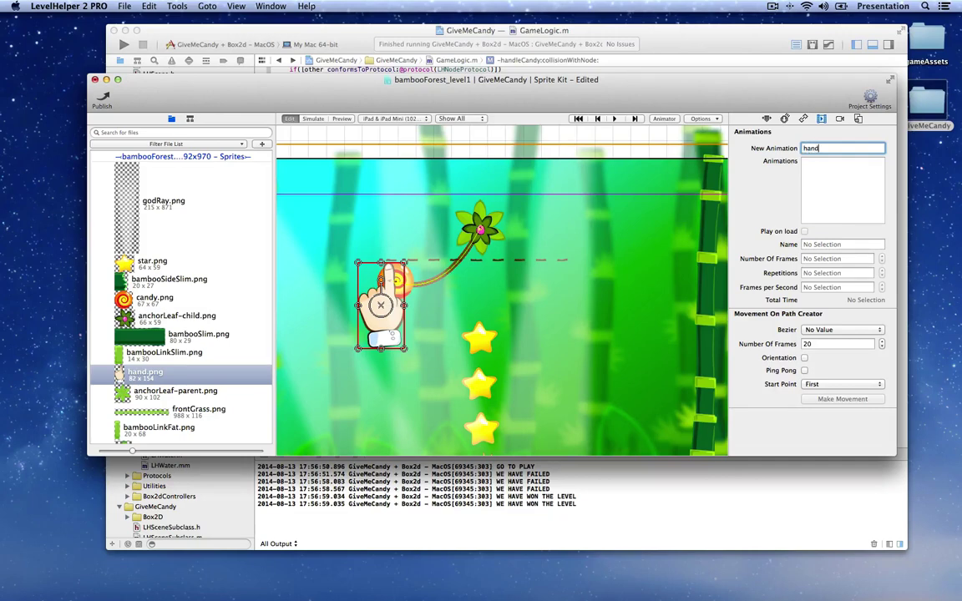
type("handMovement")
key("Return")
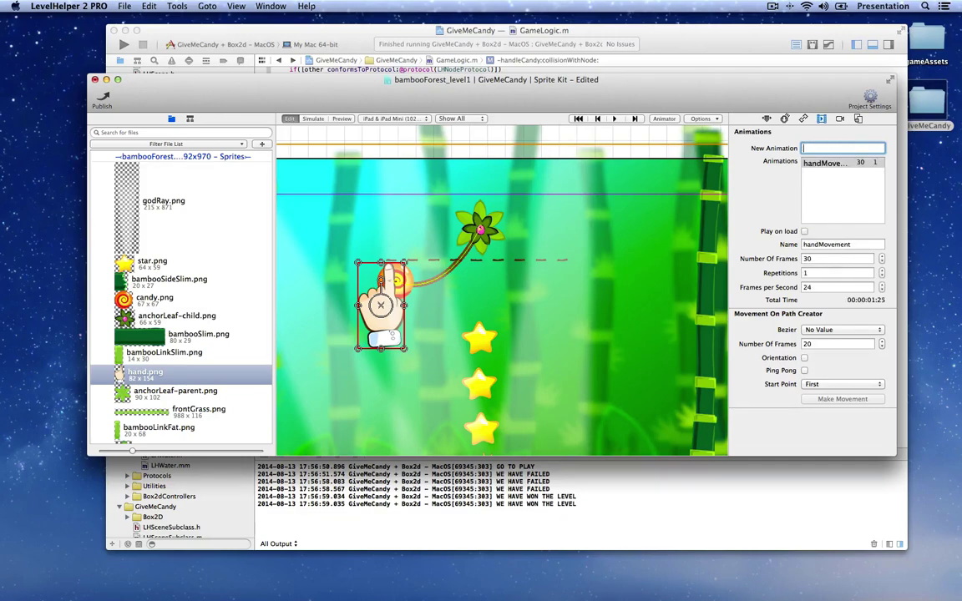
left_click(804, 232)
left_click(882, 276)
left_click(663, 120)
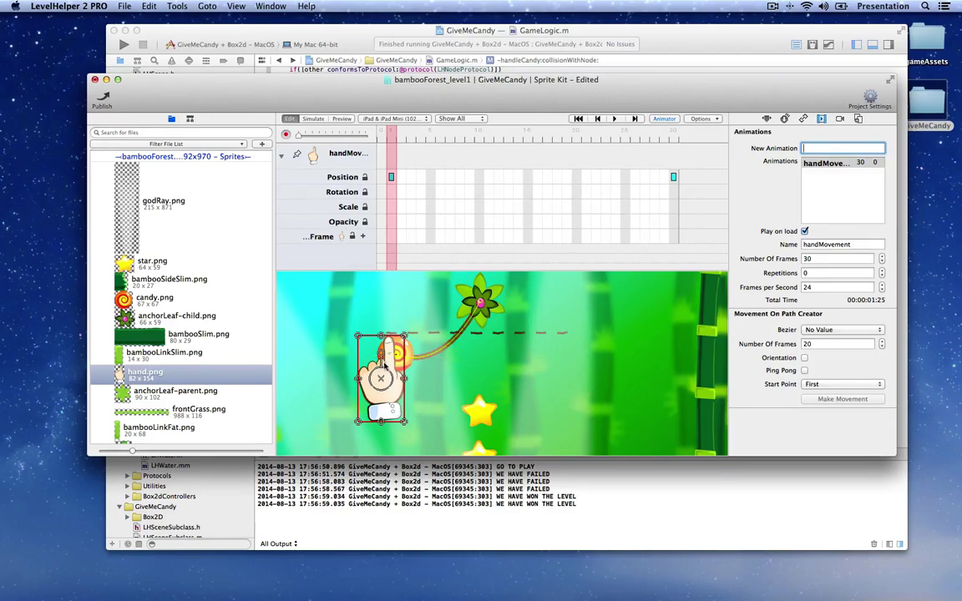
Record a frame-15 keyframe with the hand moved right along the dotted line, then preview it.
left_click_drag(390, 138, 527, 141)
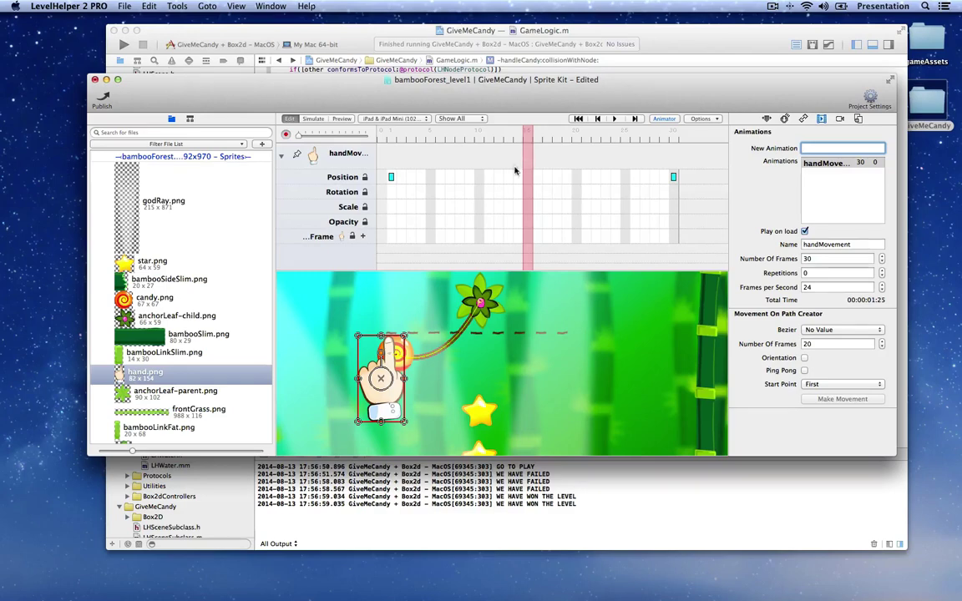
left_click_drag(381, 394, 558, 394)
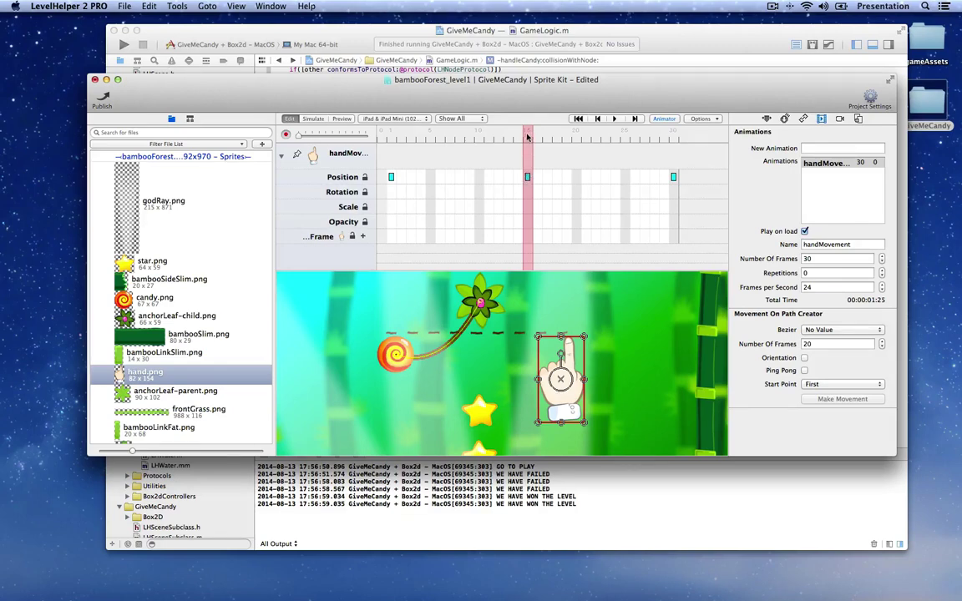
left_click_drag(527, 136, 371, 157)
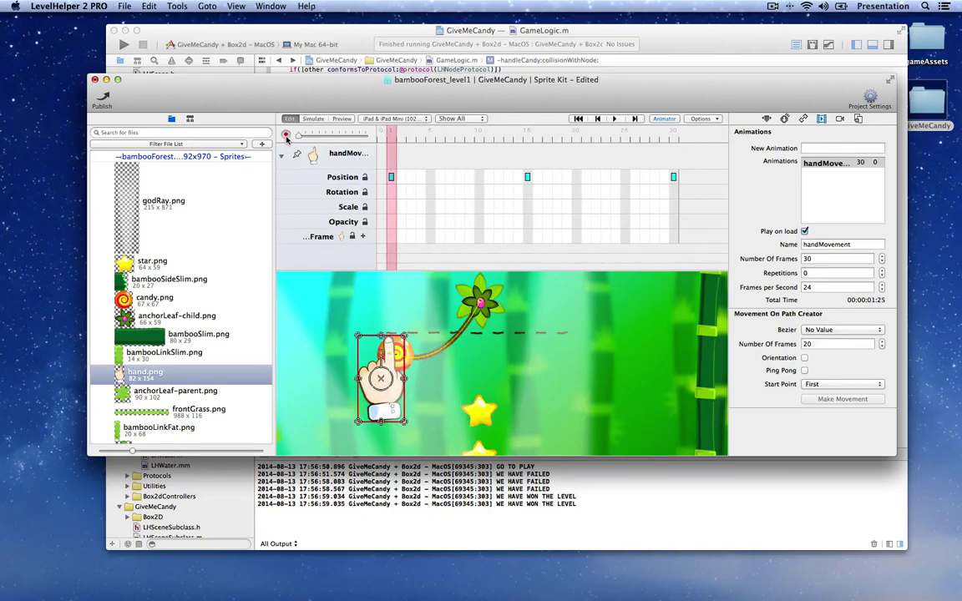
left_click(287, 136)
left_click(341, 119)
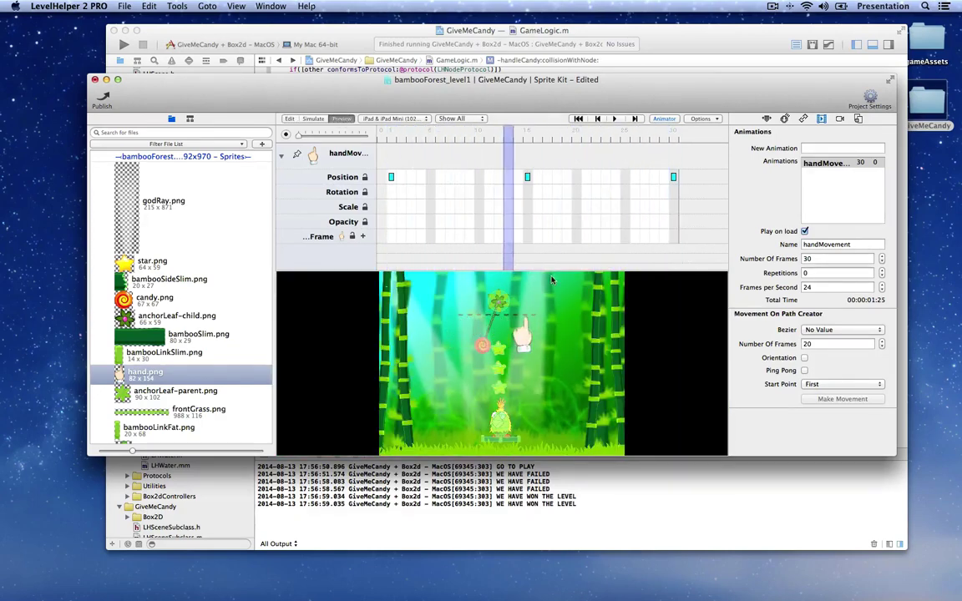
Change the handMovement frame rate to 12 fps, return to edit mode and save the level.
double_click(820, 287)
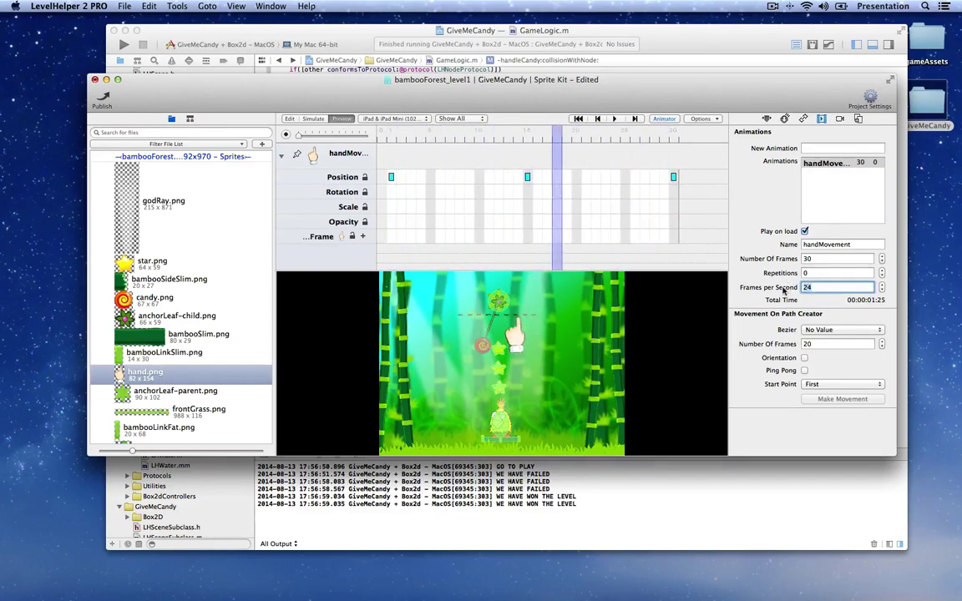
type("12")
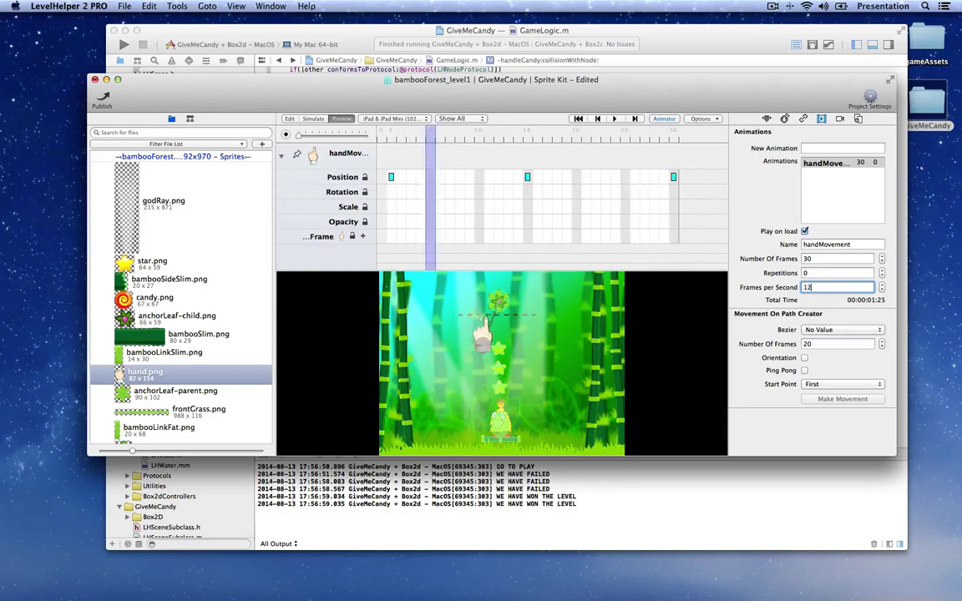
key("Return")
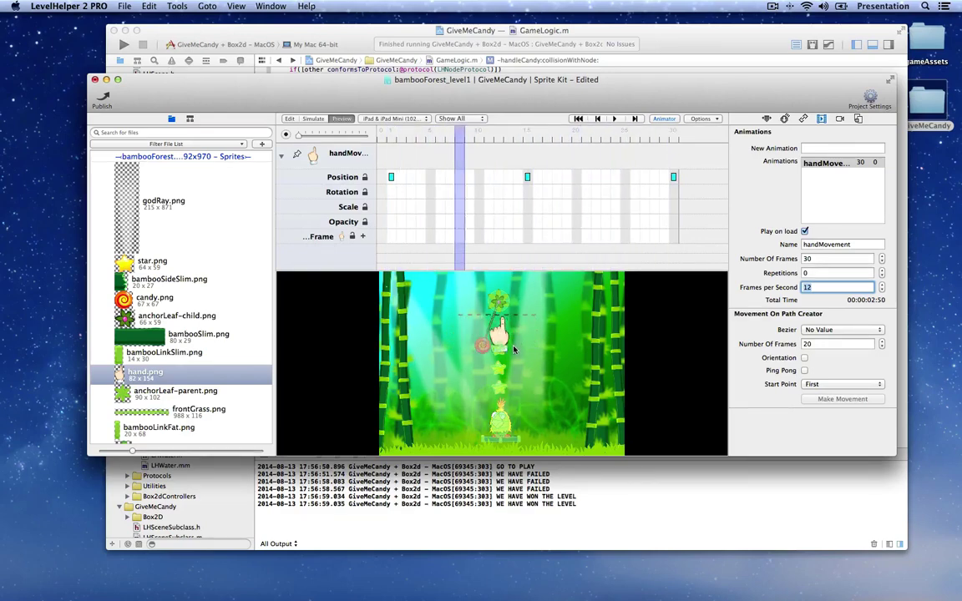
left_click(290, 119)
key("super+s")
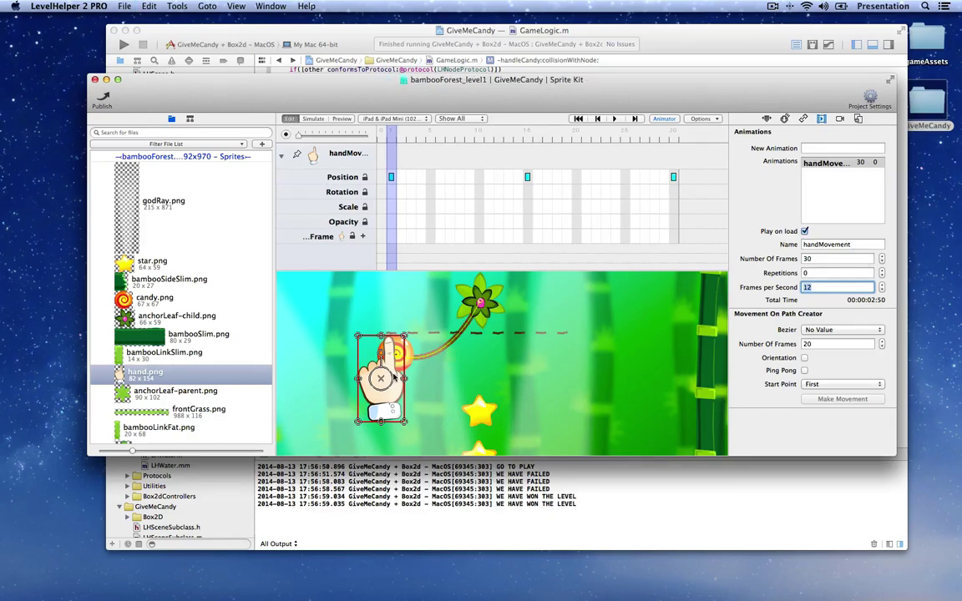
Move hand.png and dotted_line into the FRONT USER INTERFACE group and save.
left_click(189, 119)
scroll(153, 338, "down", 5)
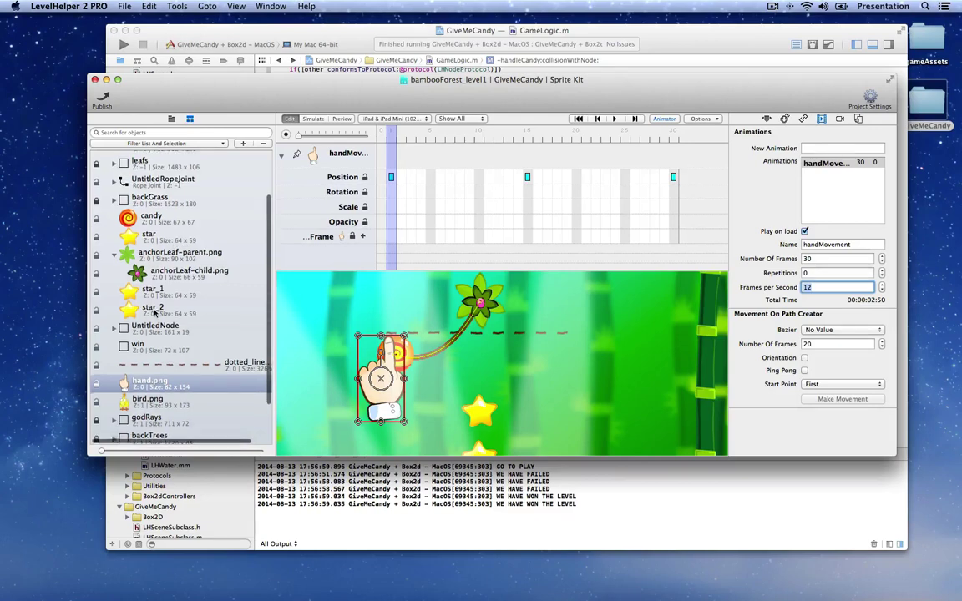
left_click(159, 317, "shift")
scroll(184, 330, "down", 1)
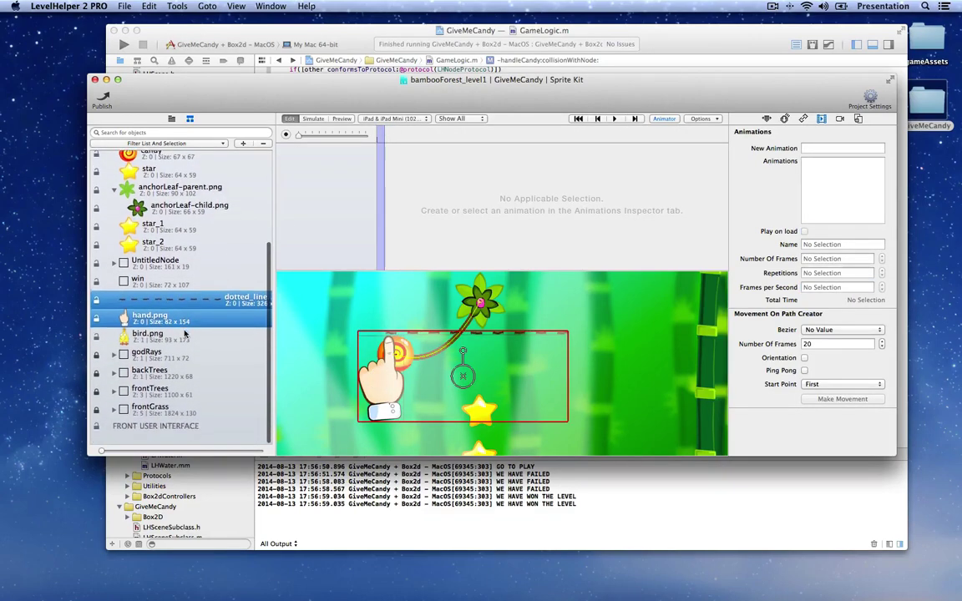
left_click_drag(173, 321, 169, 440)
left_click(350, 313)
key("super+s")
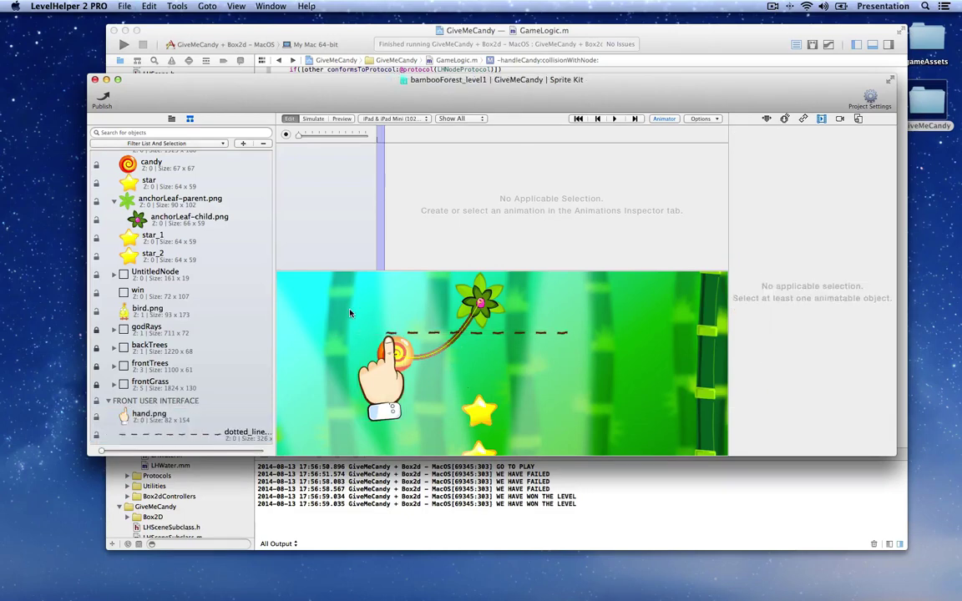
Preview the level with a scene display option toggled, then return to editing.
scroll(360, 316, "down", 5)
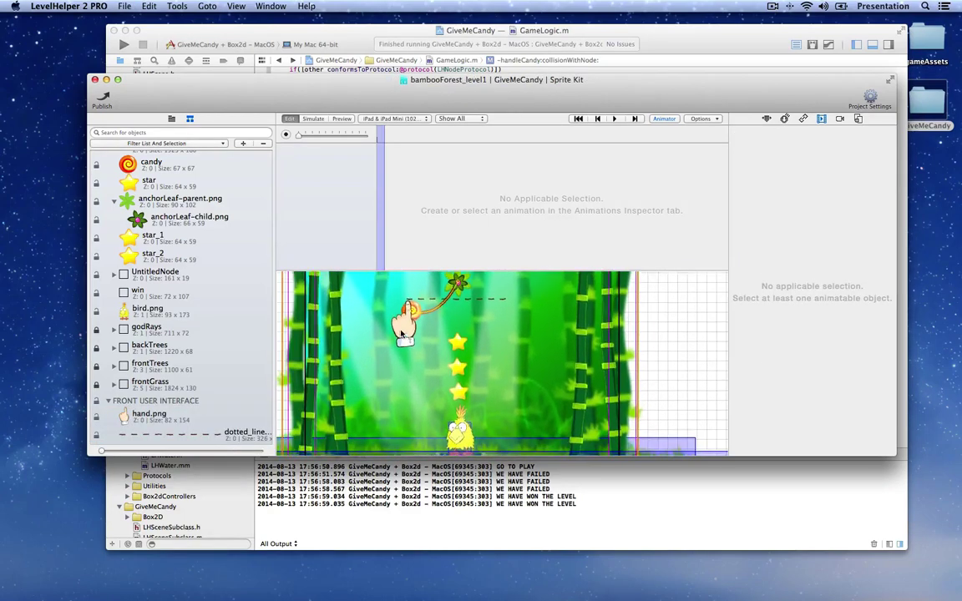
left_click(342, 118)
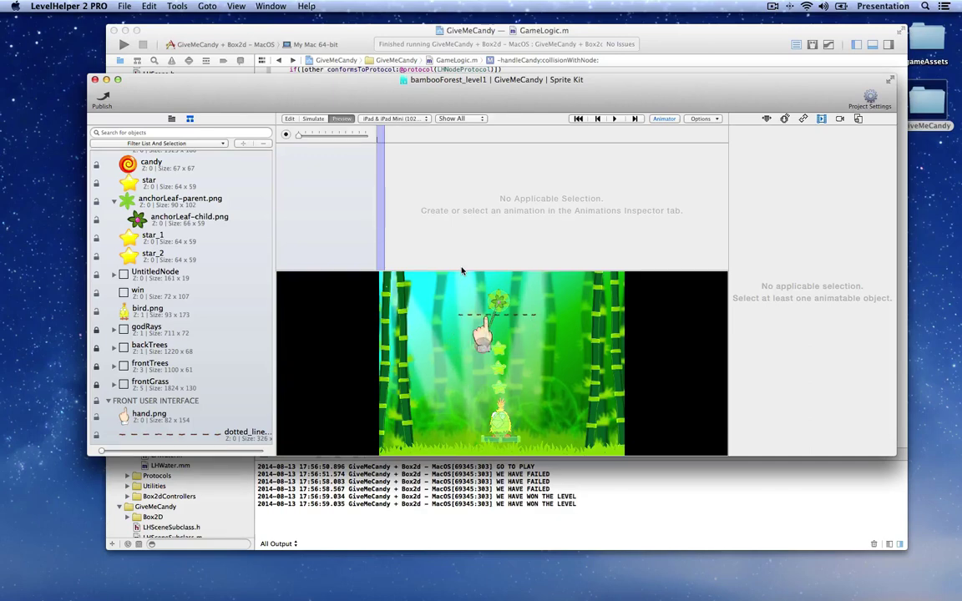
left_click(701, 119)
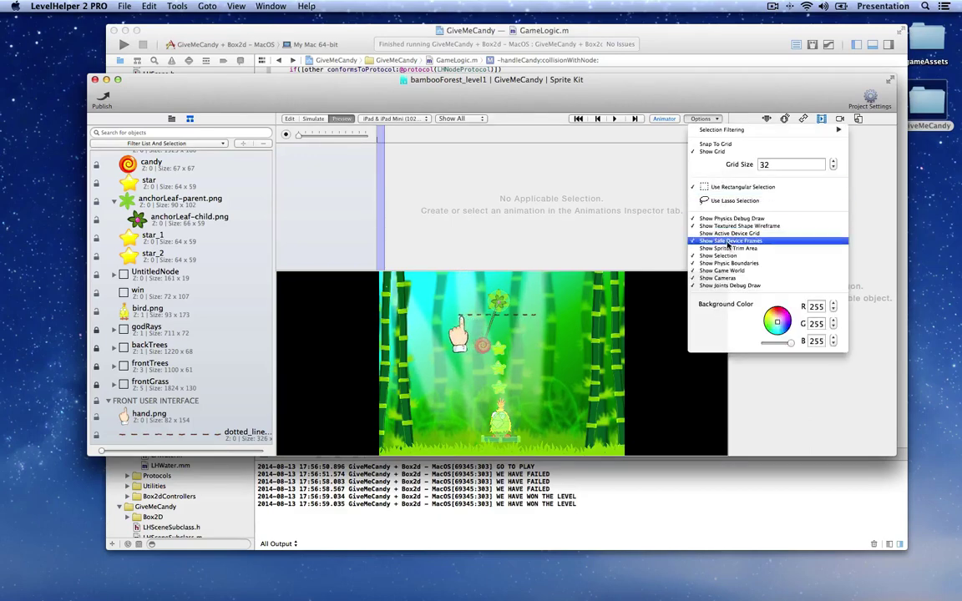
left_click(733, 200)
left_click(588, 257)
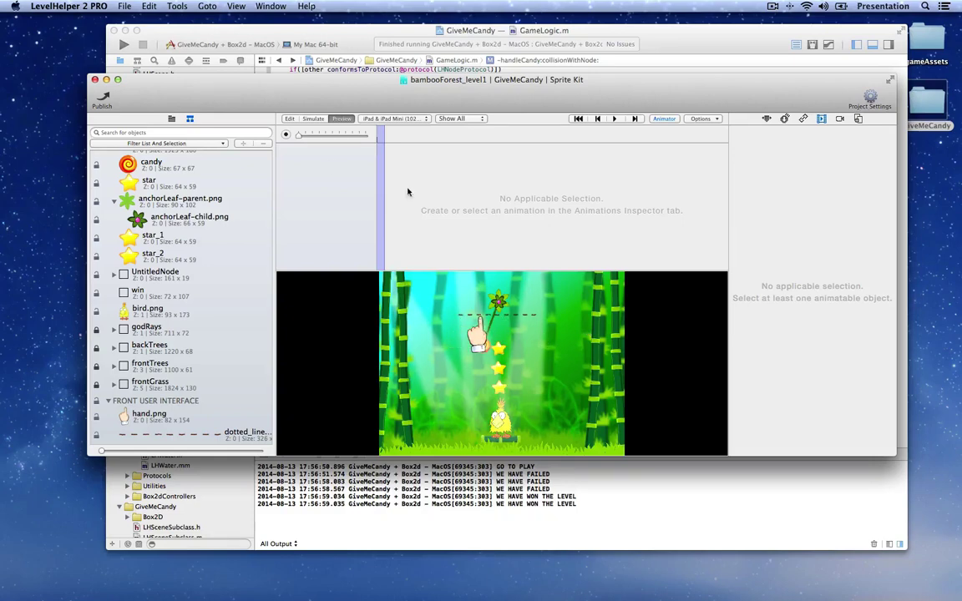
left_click(290, 121)
Publish the bambooForest_level1 scene into publishedResources and hide the animation timeline.
left_click(98, 94)
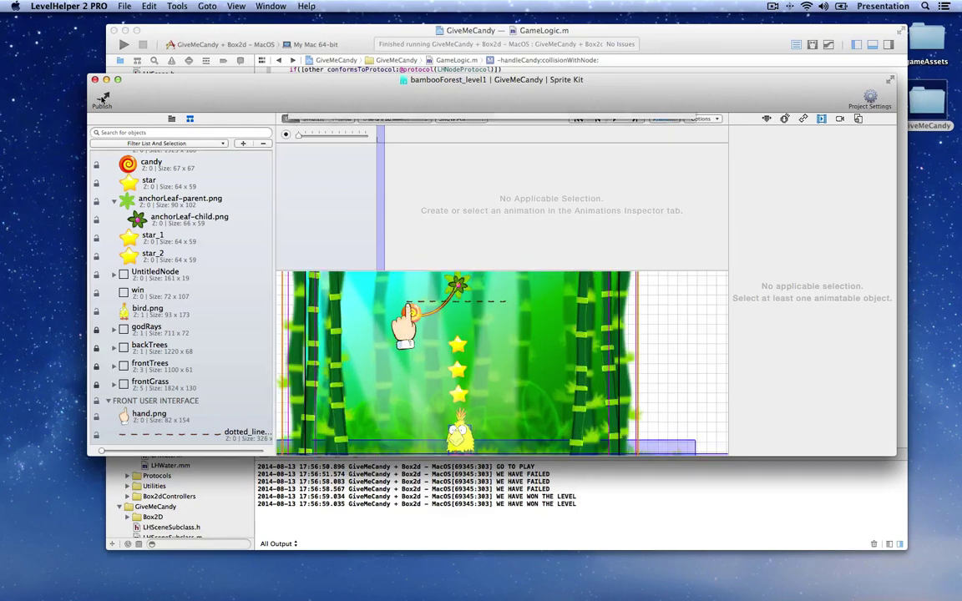
left_click(644, 357)
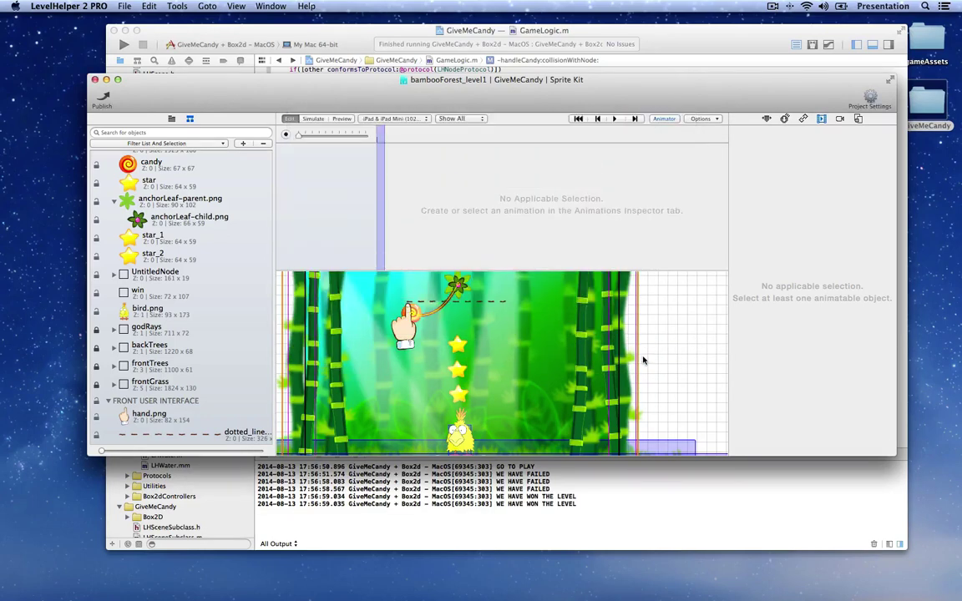
left_click(660, 119)
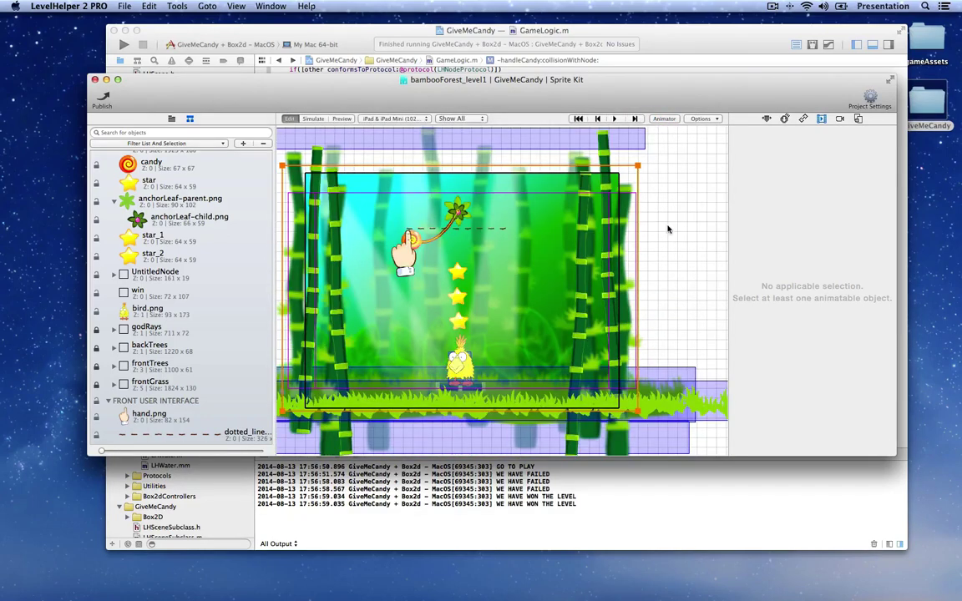
scroll(668, 228, "down", 2)
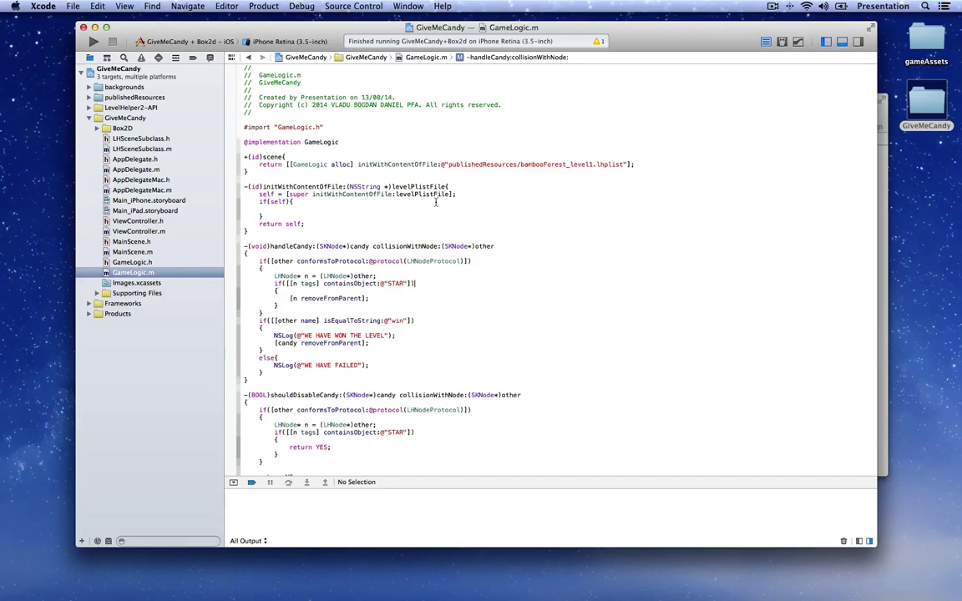
Create an Objective-C class GameGuide, subclassing GameLogic, in the GiveMeCandy group.
right_click(125, 273)
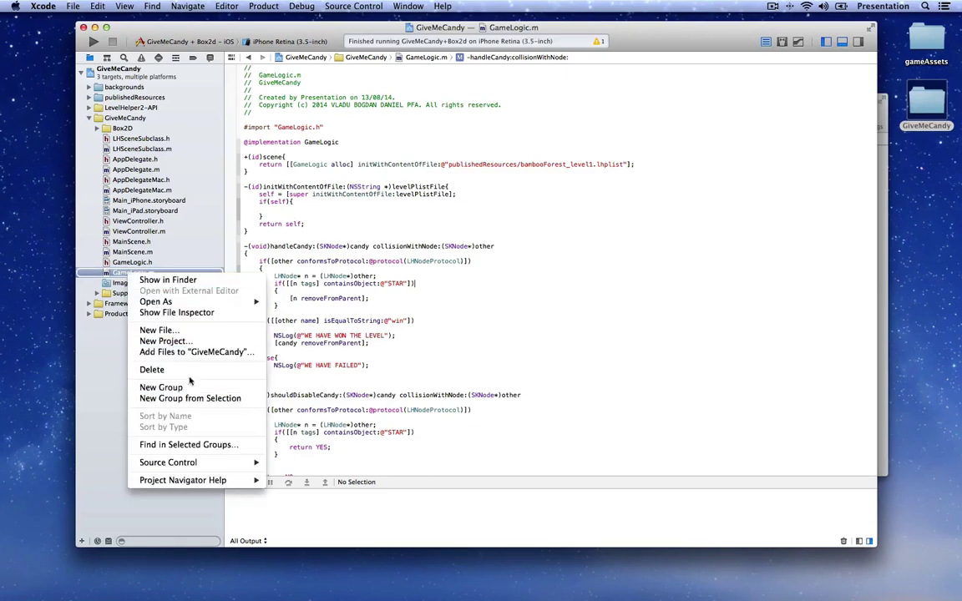
left_click(177, 333)
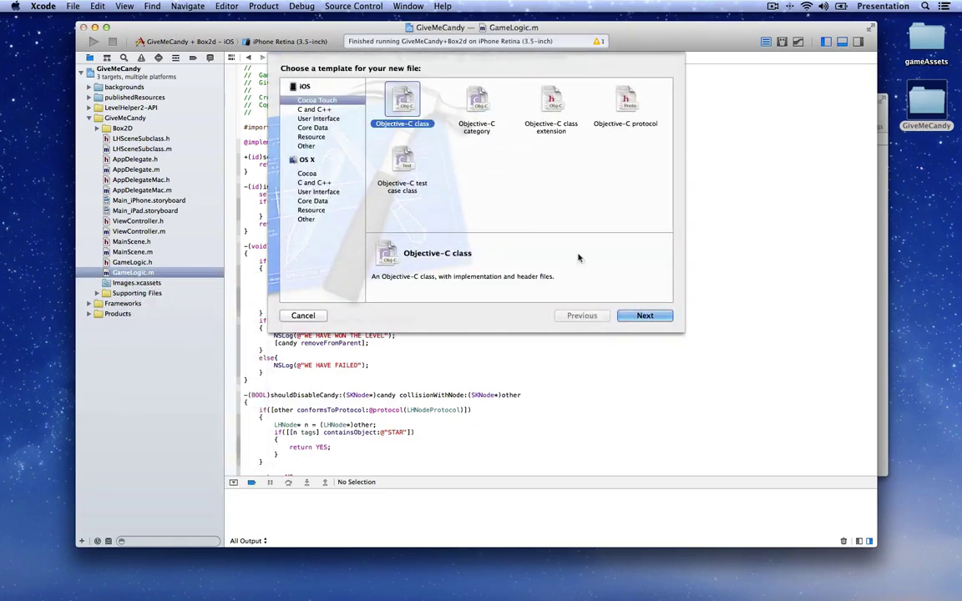
left_click(638, 316)
type("GameGuide")
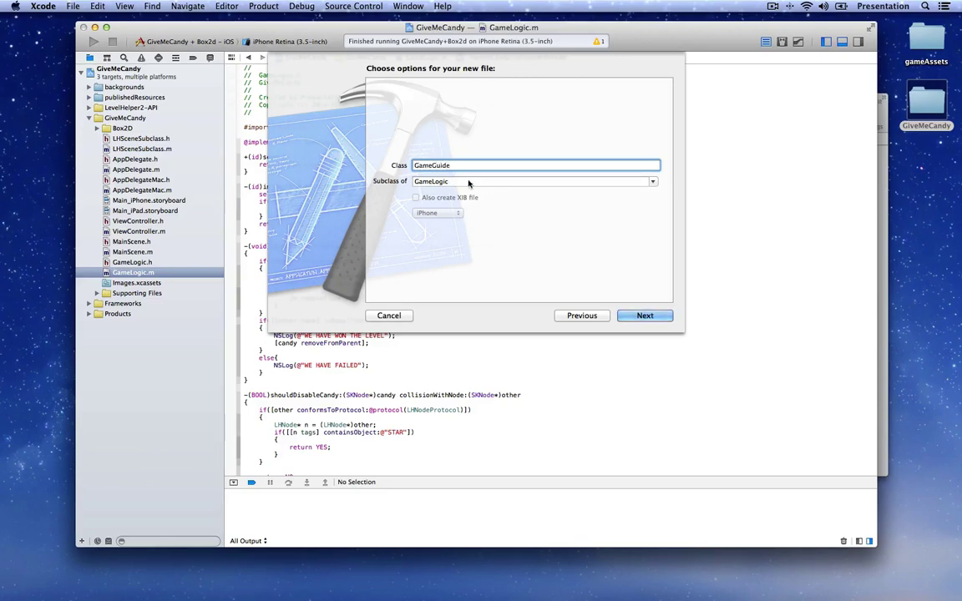
key("Tab")
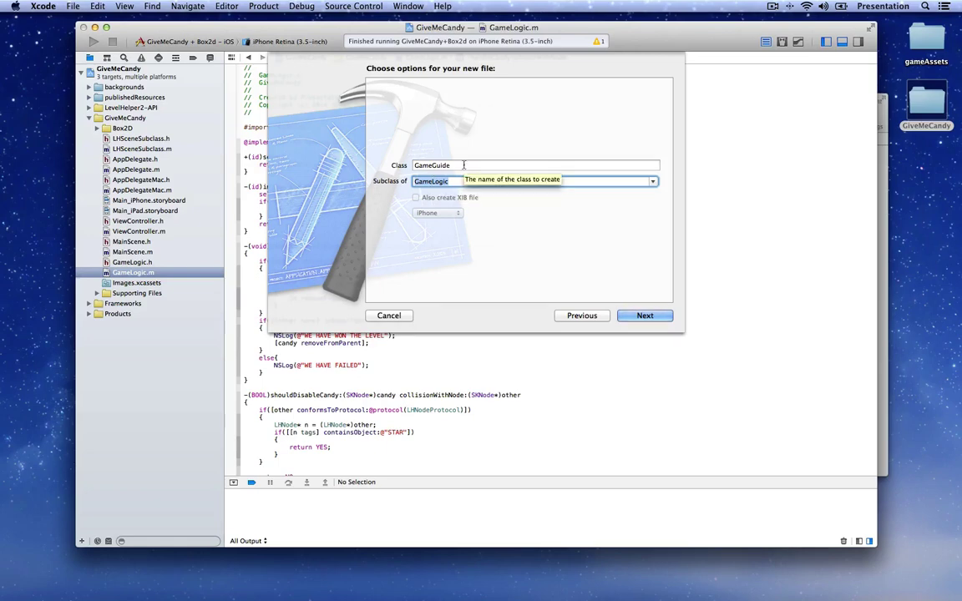
left_click(665, 316)
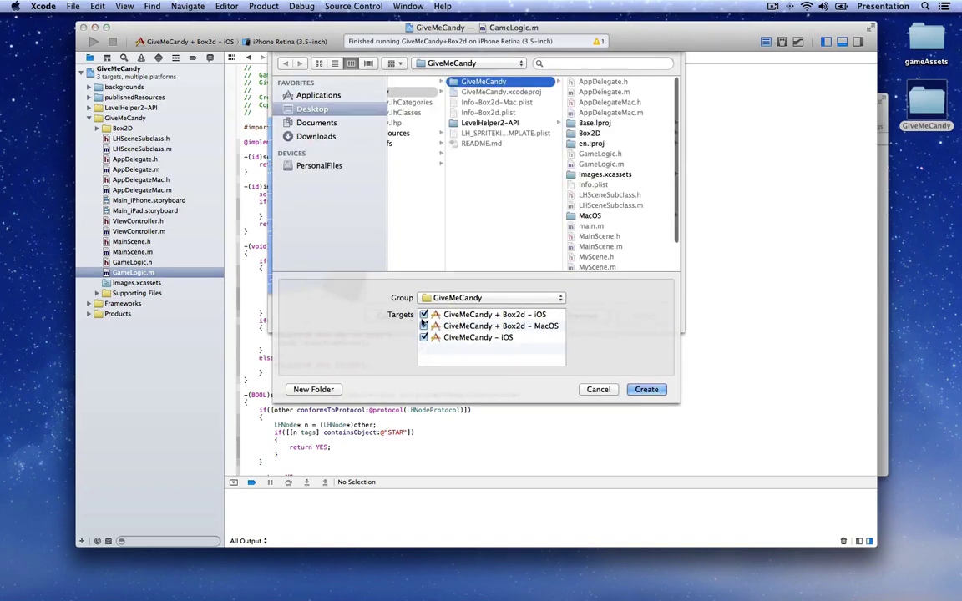
left_click(646, 390)
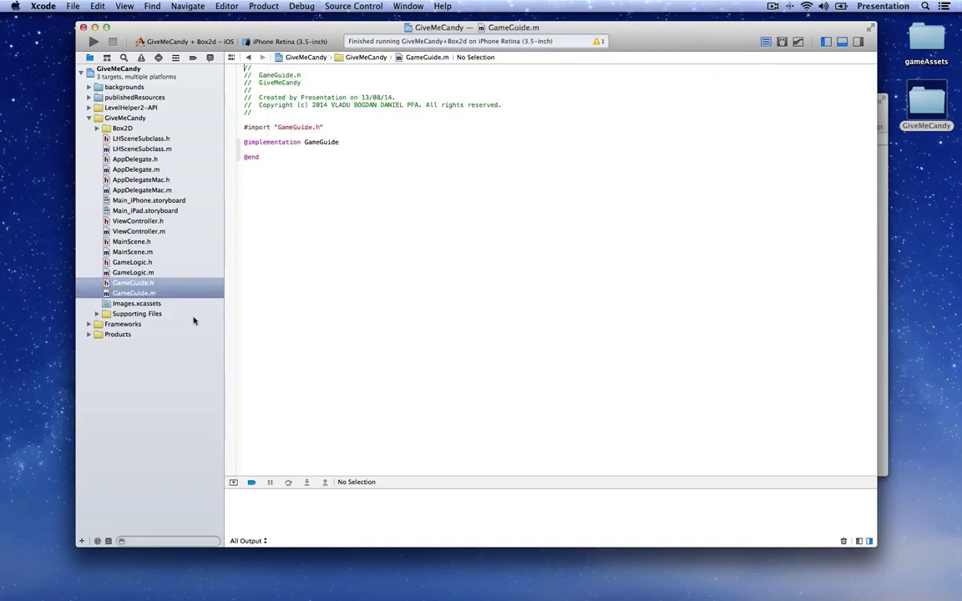
Copy GameLogic's scene and init methods into GameGuide.m, renamed to GameGuide, and save.
left_click(146, 273)
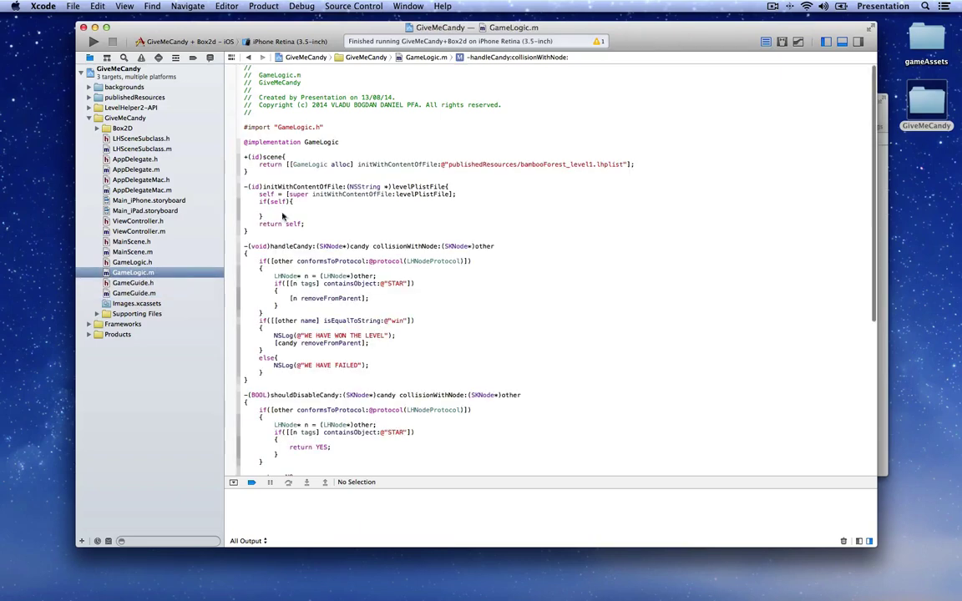
left_click_drag(244, 157, 268, 230)
key("cmd+c")
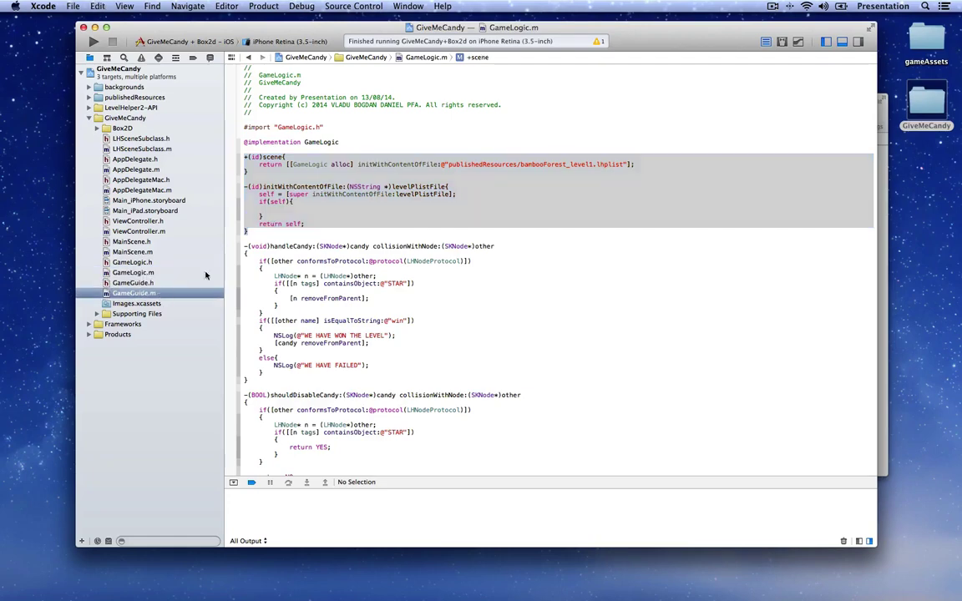
left_click(135, 293)
key("Return")
key("cmd+v")
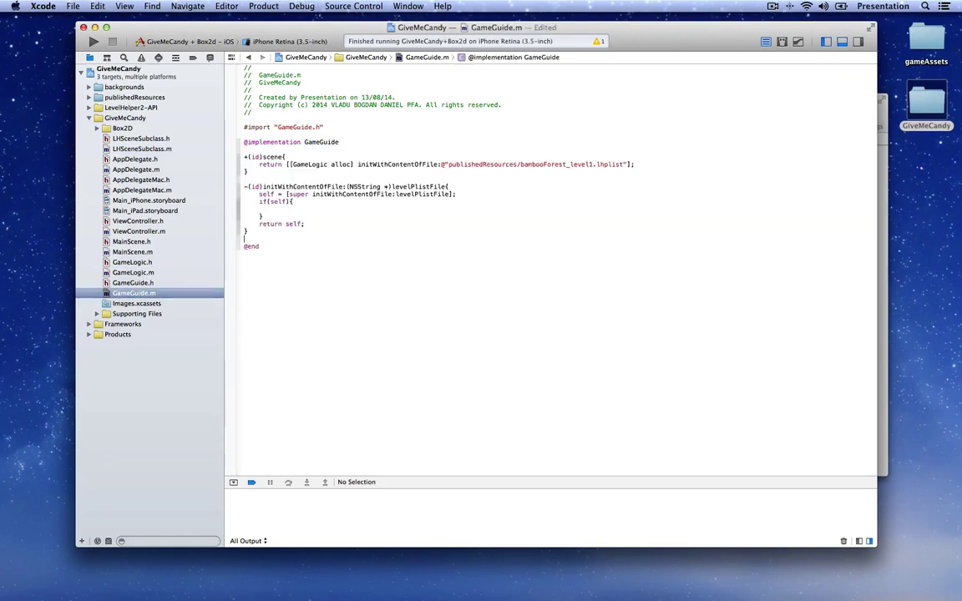
double_click(310, 165)
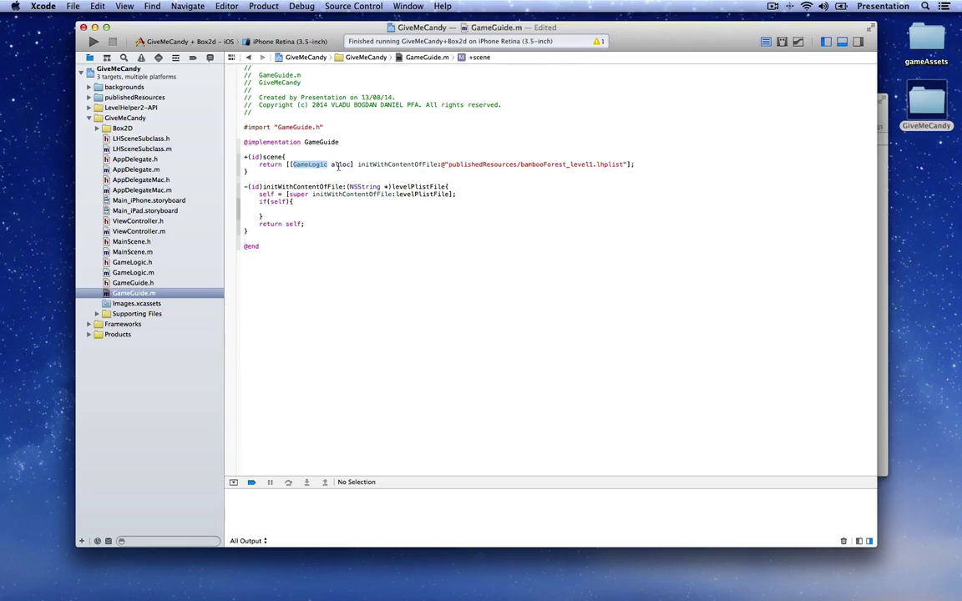
type("GameGuide")
key("cmd+s")
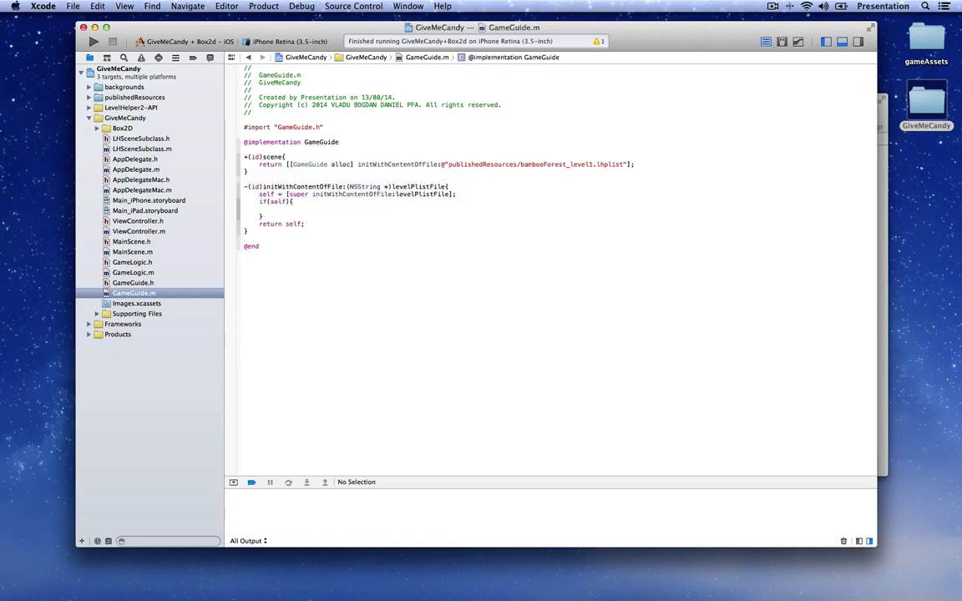
Import GameGuide.h in MainScene.m and save.
left_click(132, 251)
left_click(279, 142)
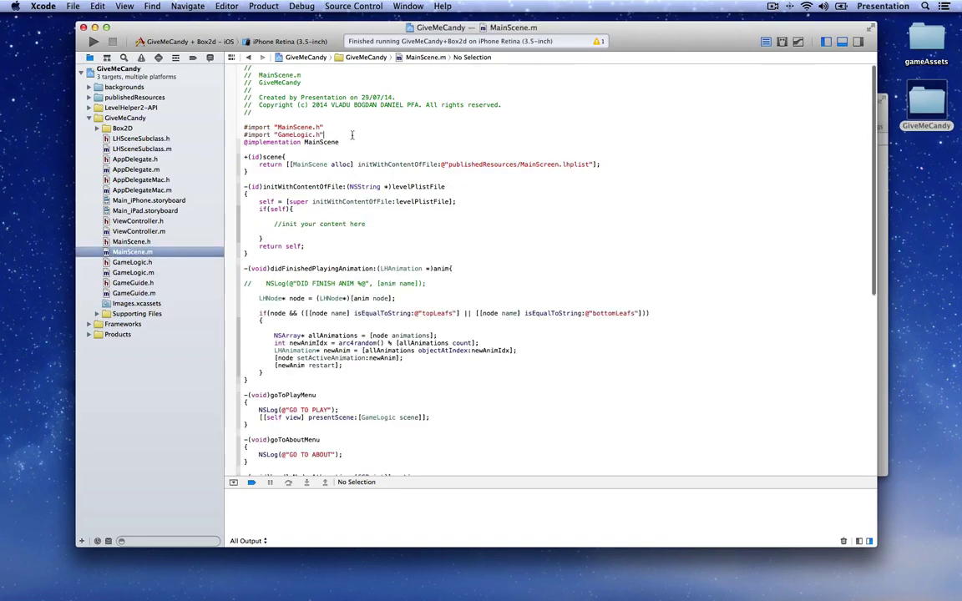
type("#import \"Ga")
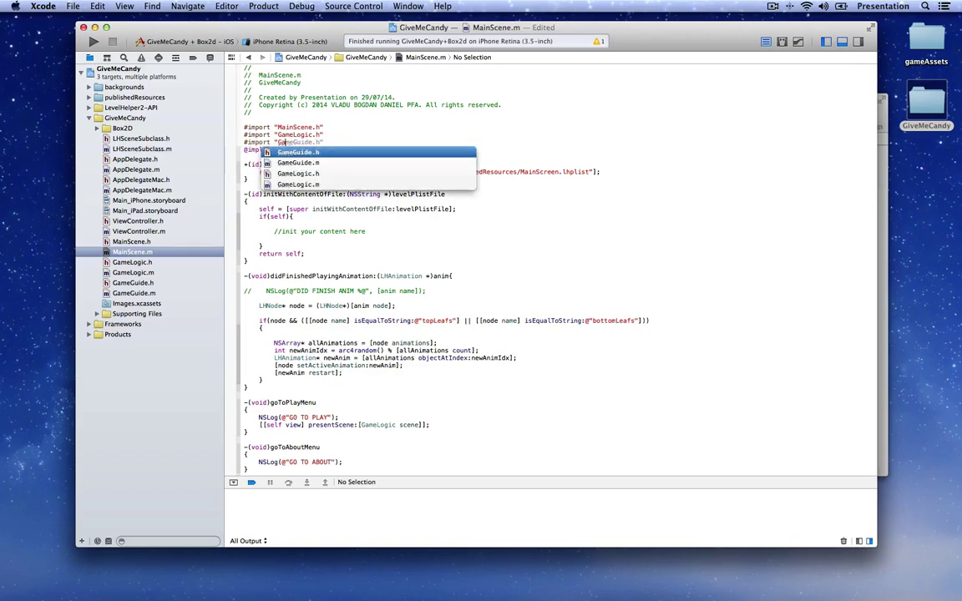
key("Return")
key("Return")
key("cmd+s")
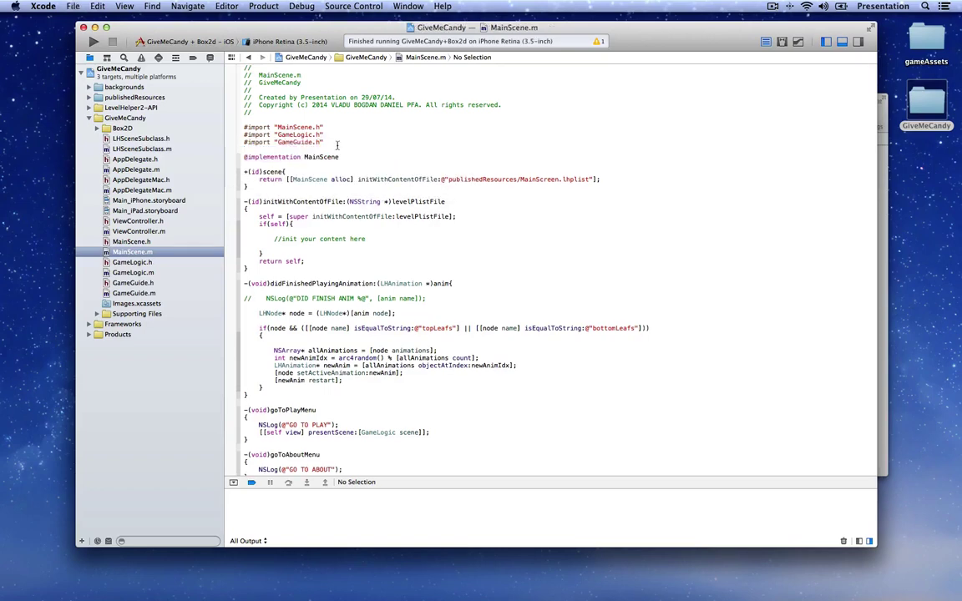
Make MainScene's presentScene call present GameGuide instead of GameLogic, and save.
scroll(380, 331, "down", 2)
scroll(380, 332, "down", 1)
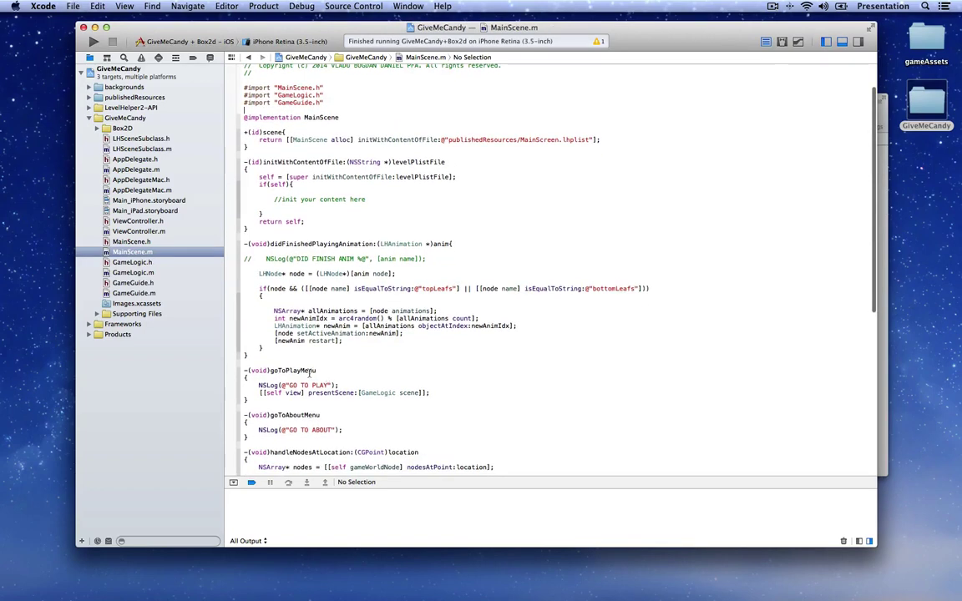
double_click(374, 392)
type("GameG")
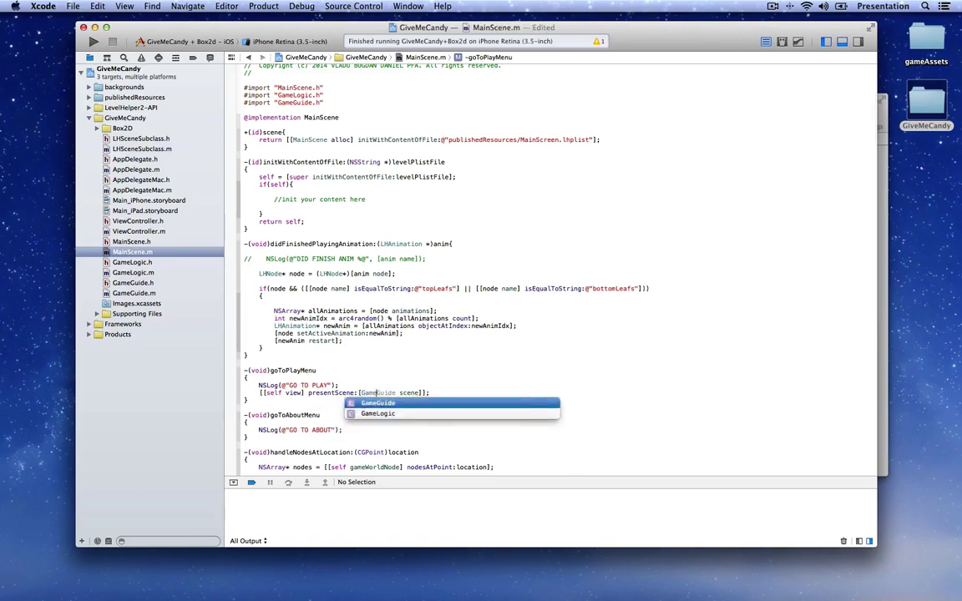
key("Return")
key("super+s")
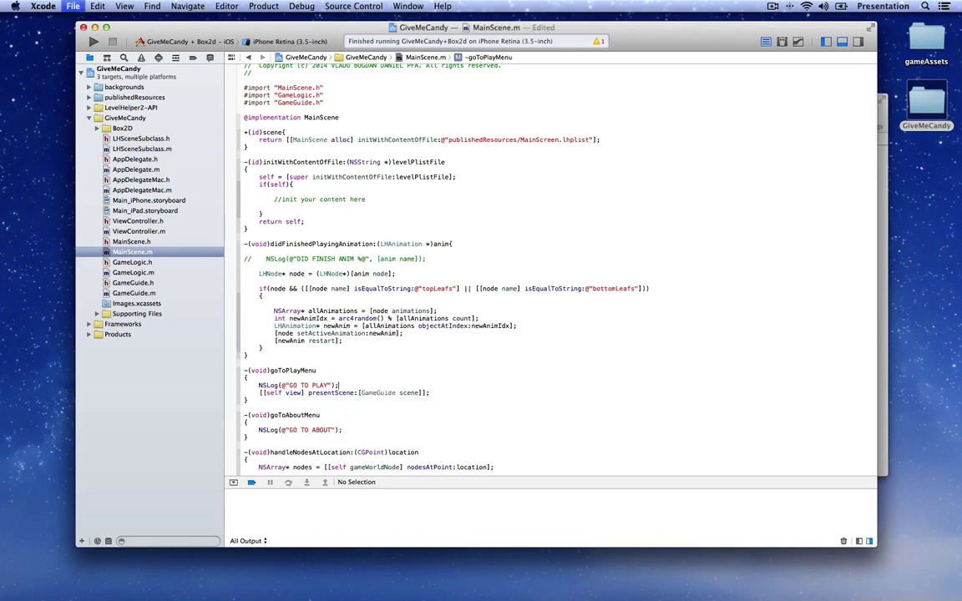
Log "WE CREATED A LEVEL WITH GAME GUIDE" in GameGuide's init, then build and run.
left_click(137, 294)
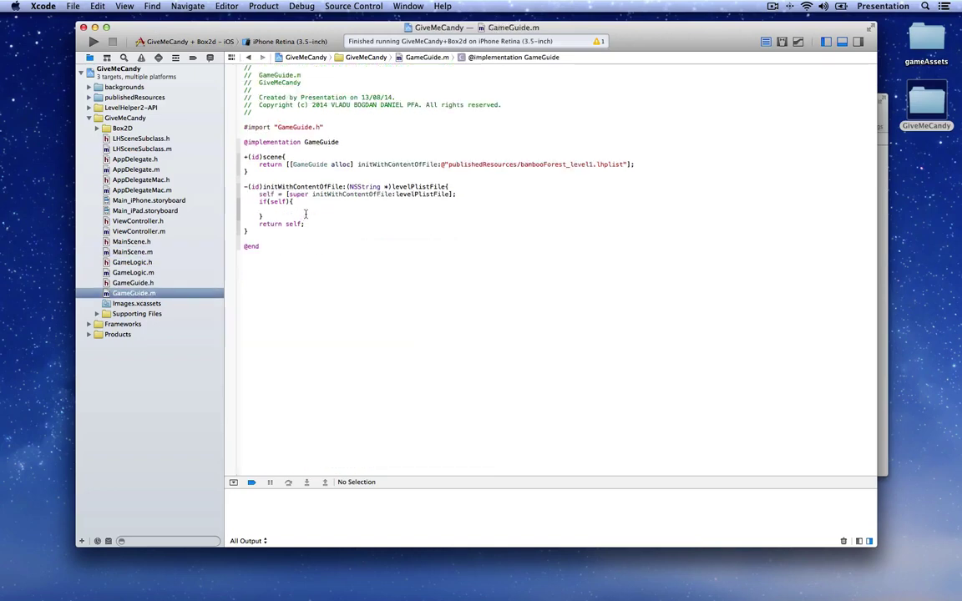
left_click(305, 209)
key("Return")
type("NSLog(@")
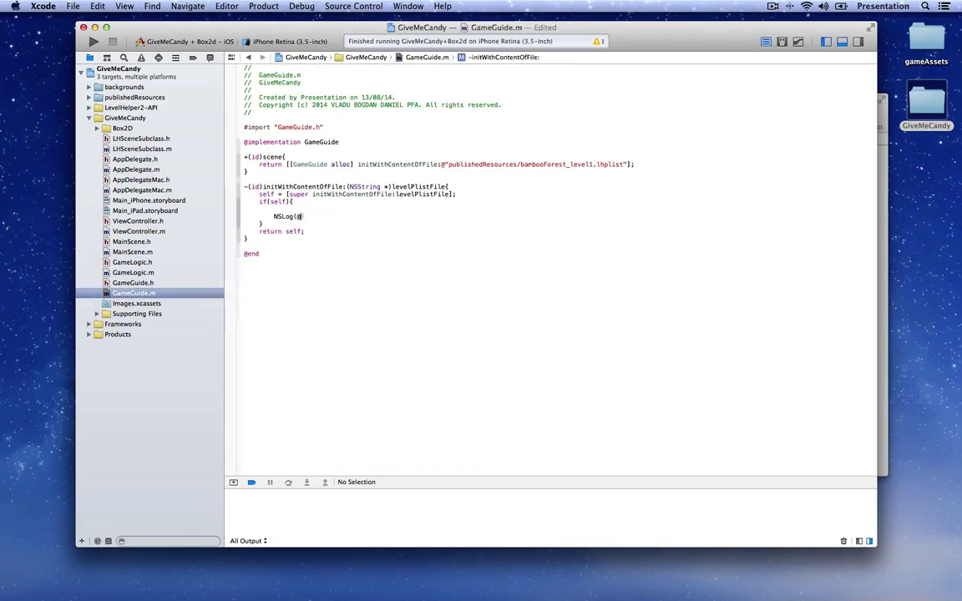
type("\"WE C")
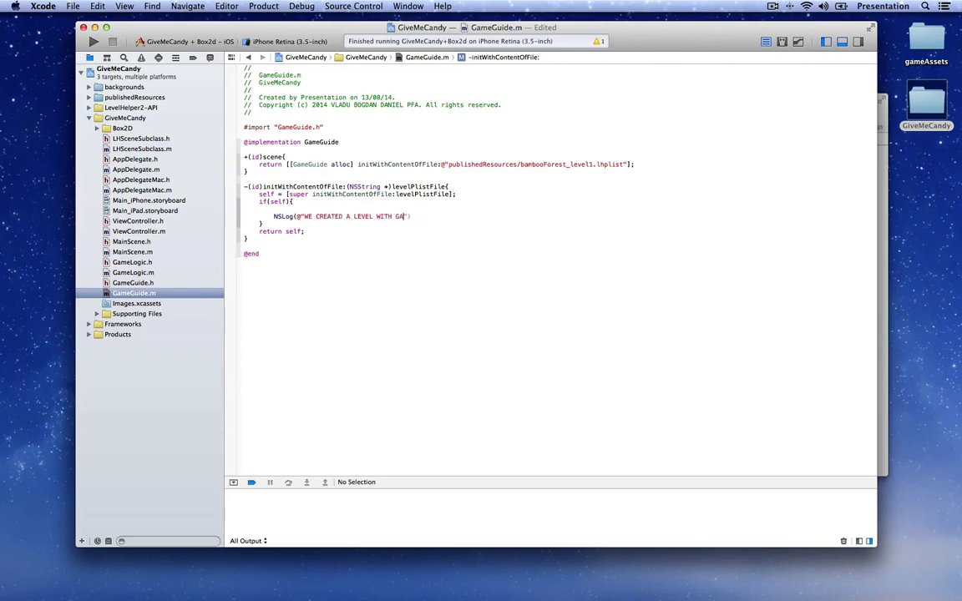
type("REATED A LEVEL WITH GAME GUIDE\");")
key("Return")
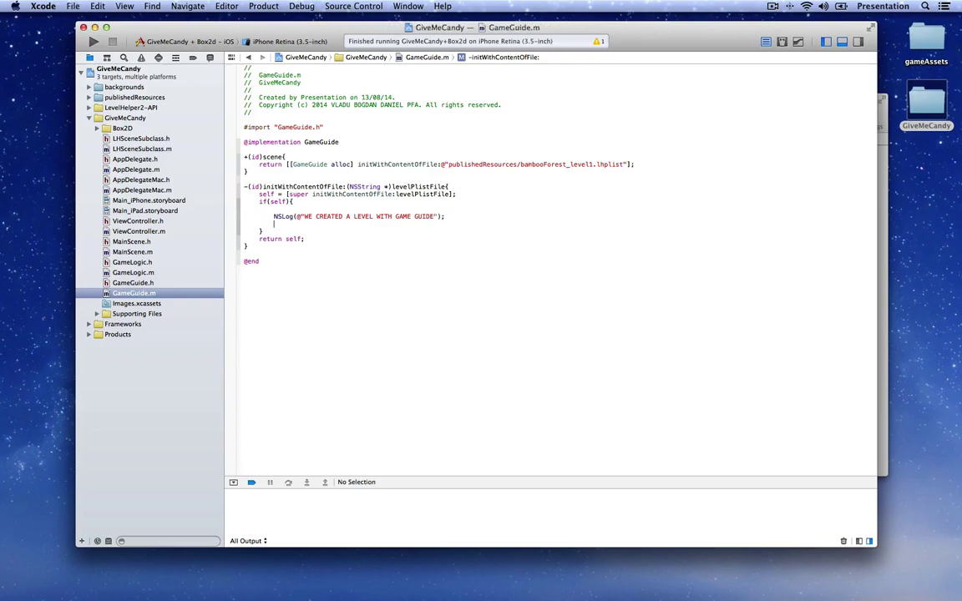
key("super+r")
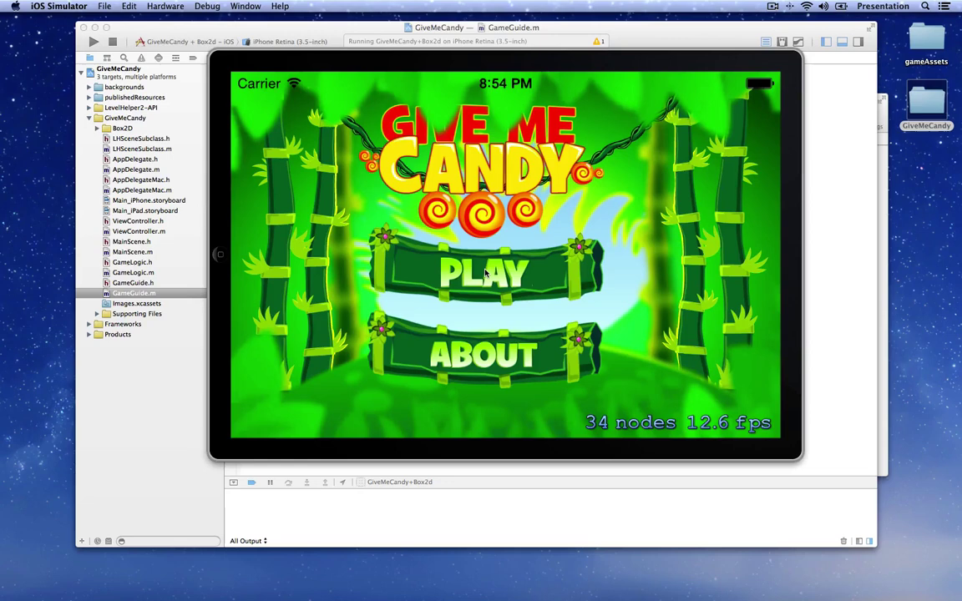
Check the guide level in the Simulator, stop it, and select the GiveMeCandy + Box2d - MacOS scheme.
left_click(484, 273)
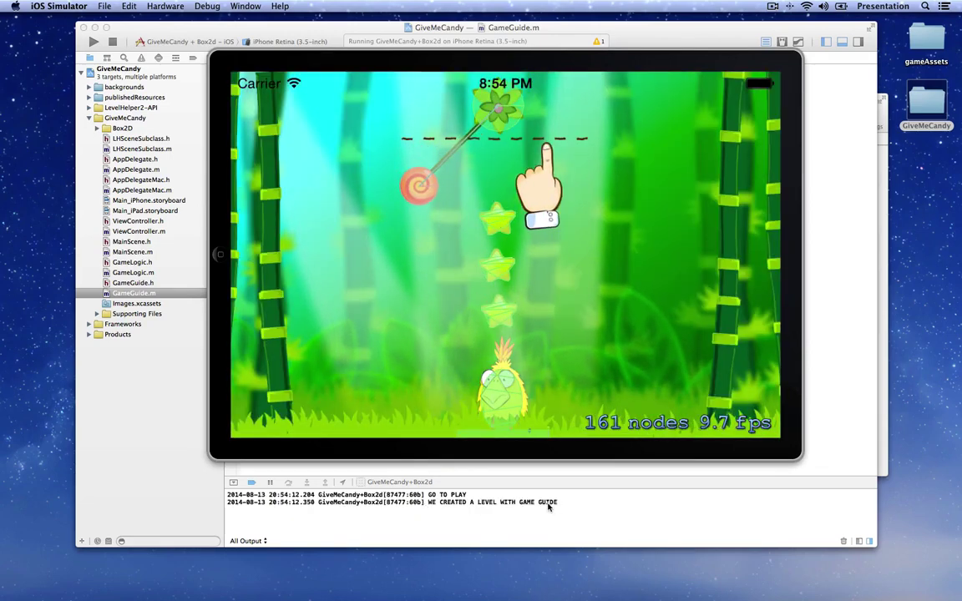
left_click(112, 42)
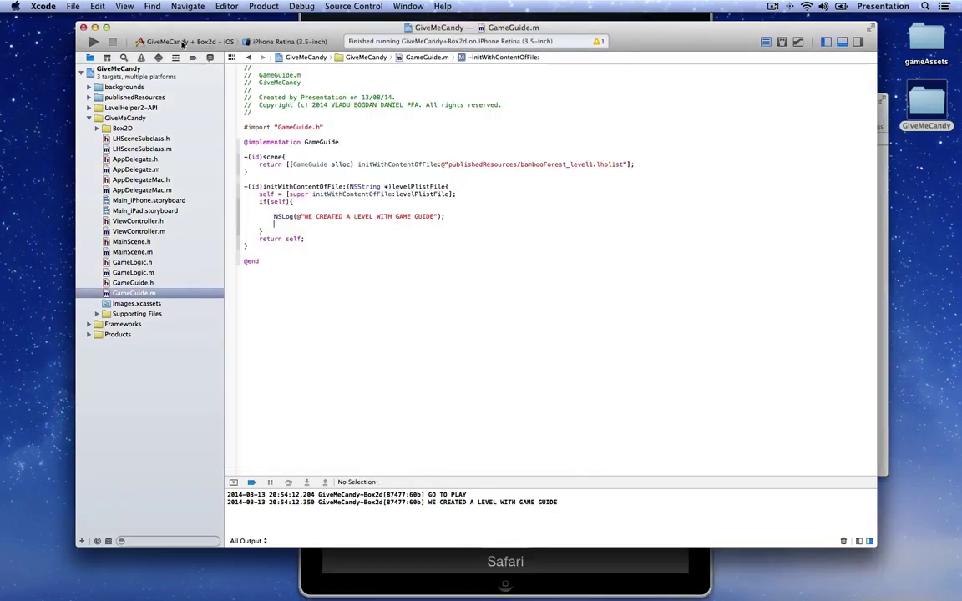
left_click(182, 43)
mouse_move(192, 53)
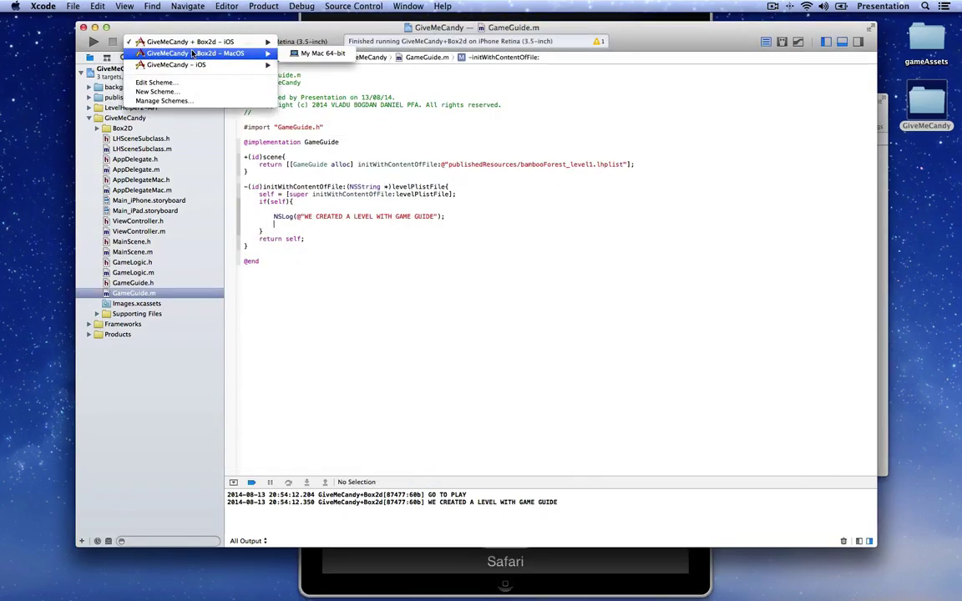
left_click(322, 53)
Run the Mac build, start PLAY and slice through the rope holding the candy.
left_click(435, 371)
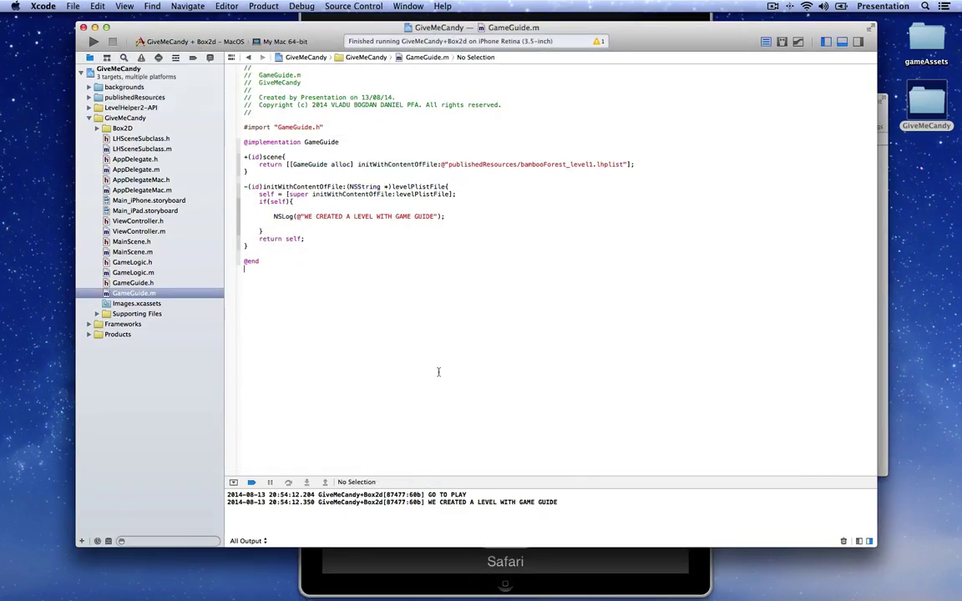
key("super+r")
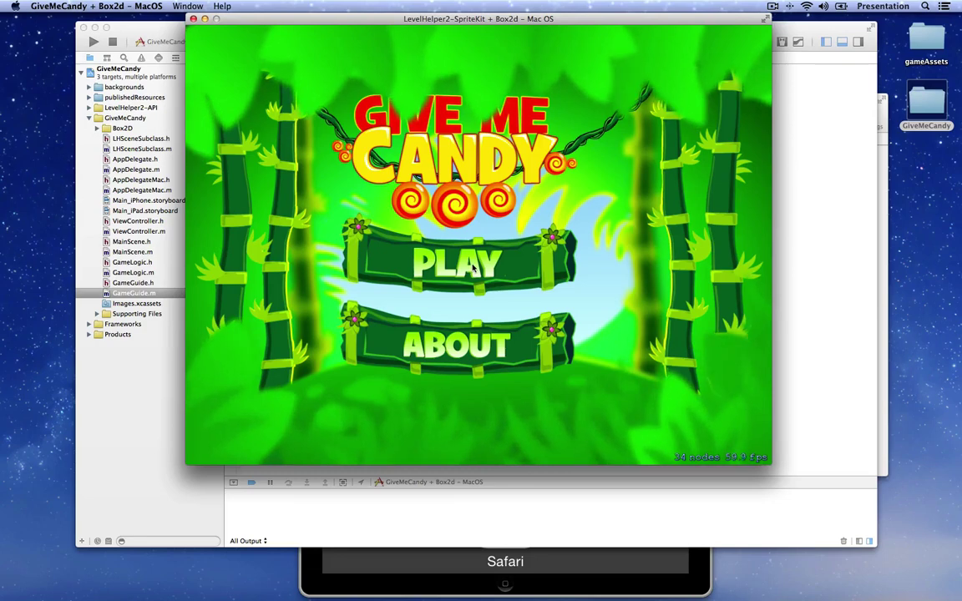
left_click(471, 266)
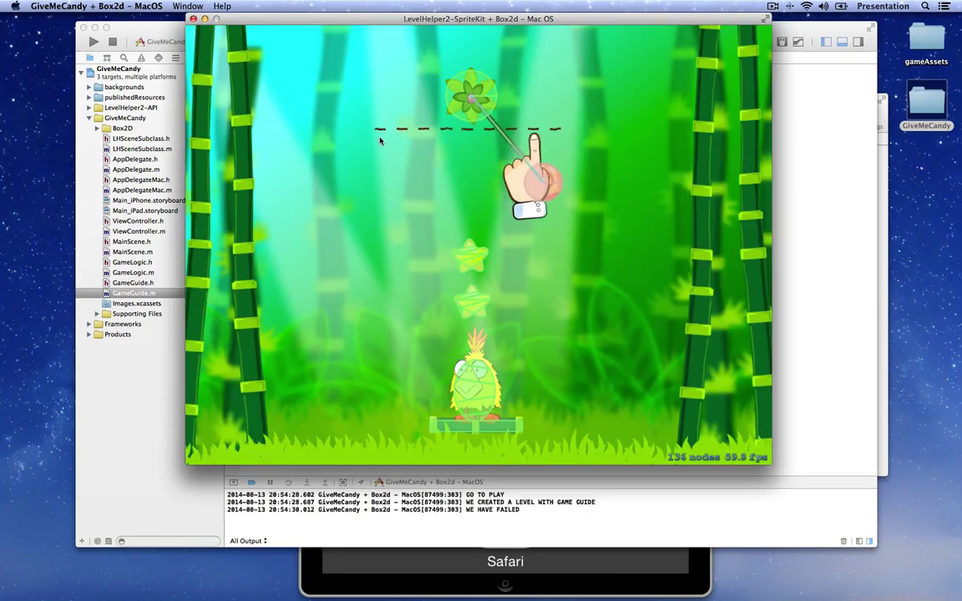
left_click_drag(564, 135, 386, 154)
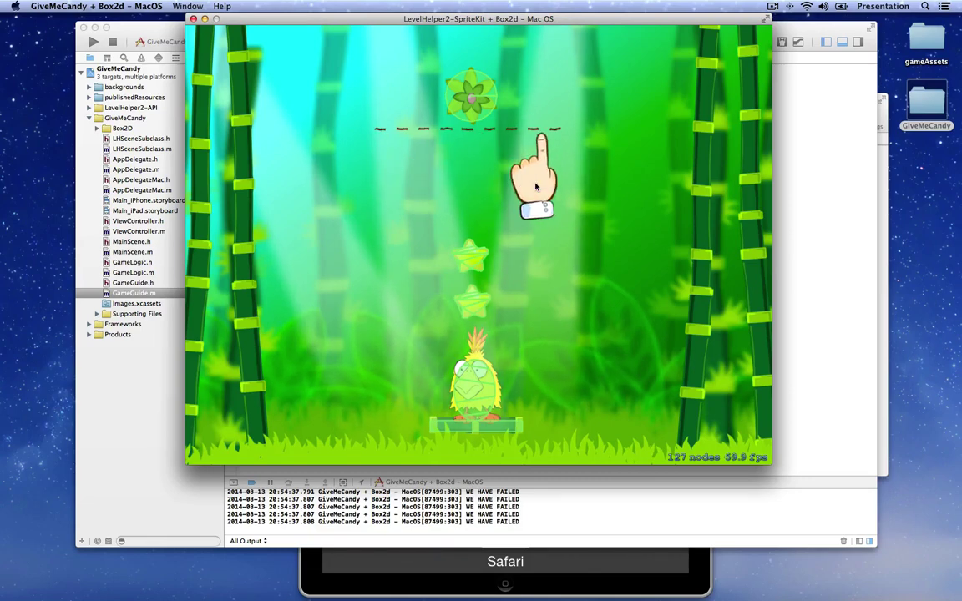
left_click(112, 42)
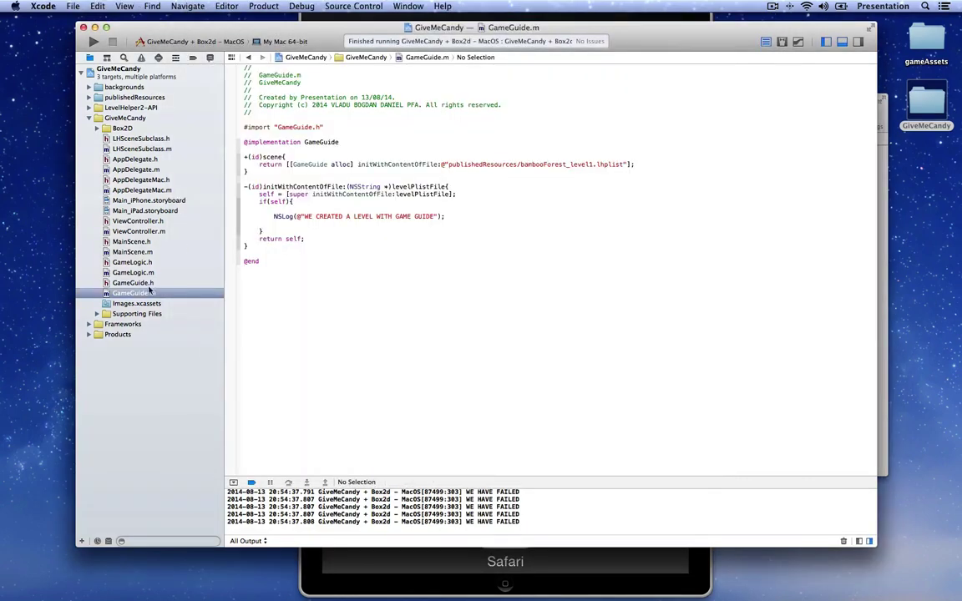
left_click(276, 252)
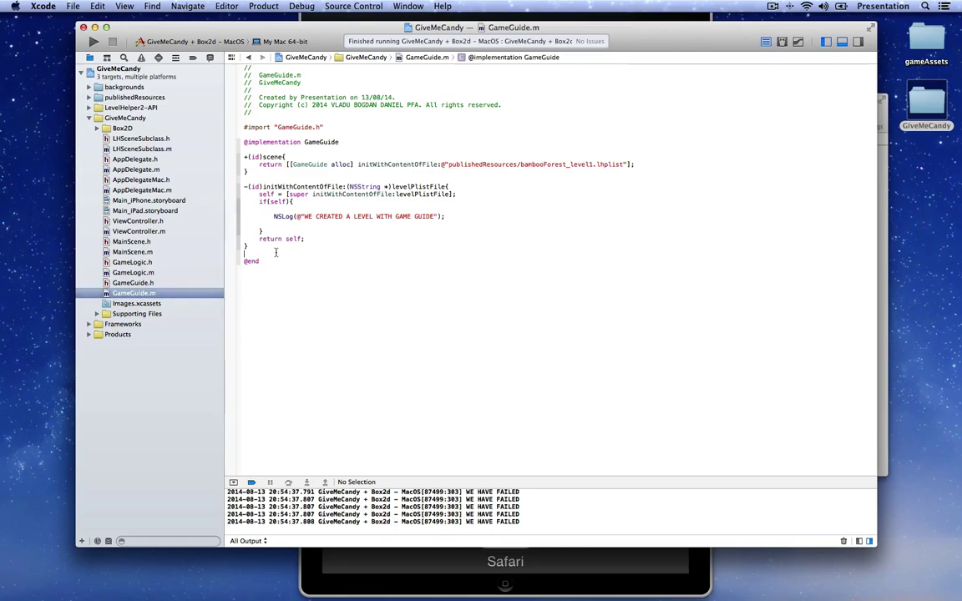
key("Return")
key("Return")
key("Up")
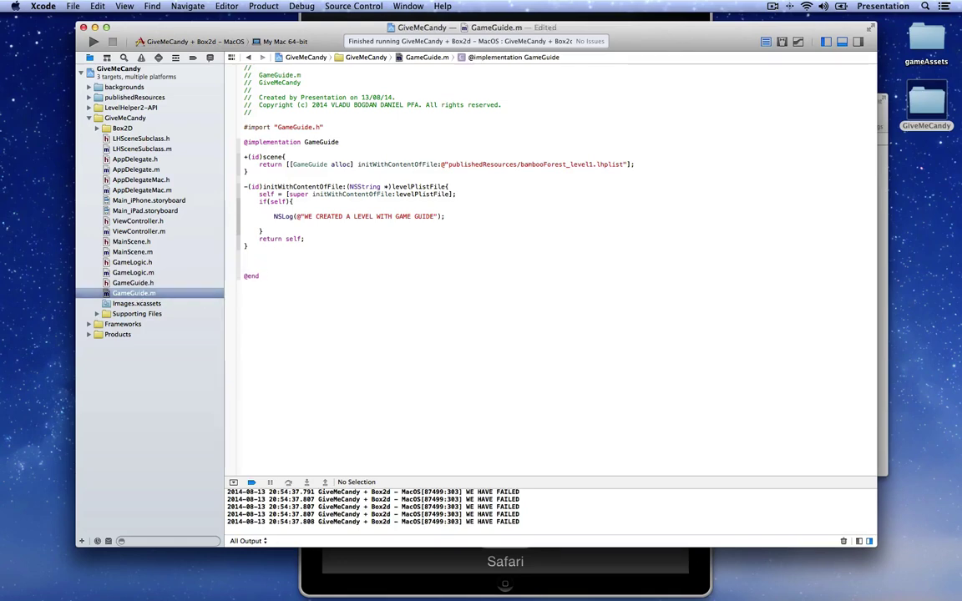
type("-(void")
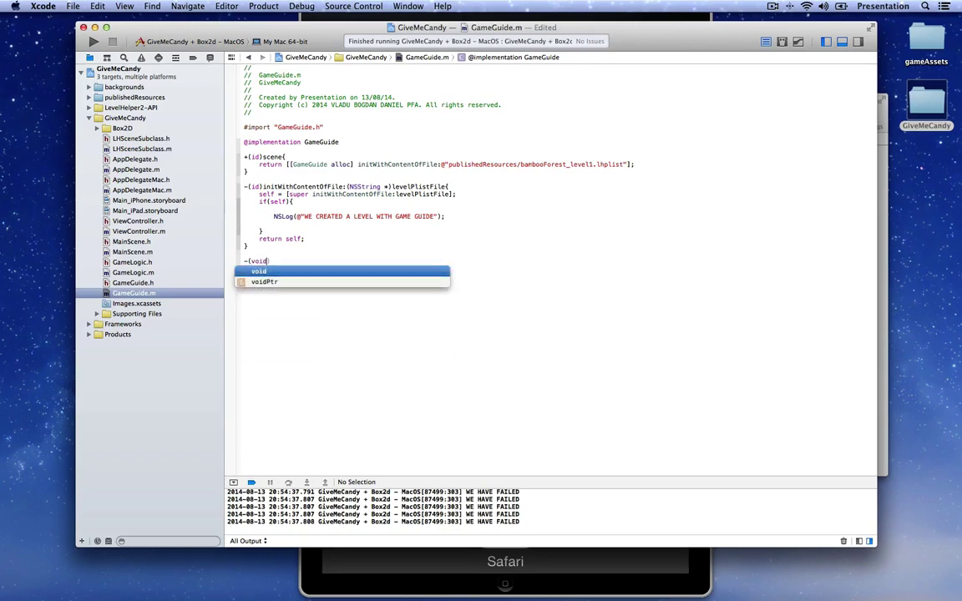
type(")didCu")
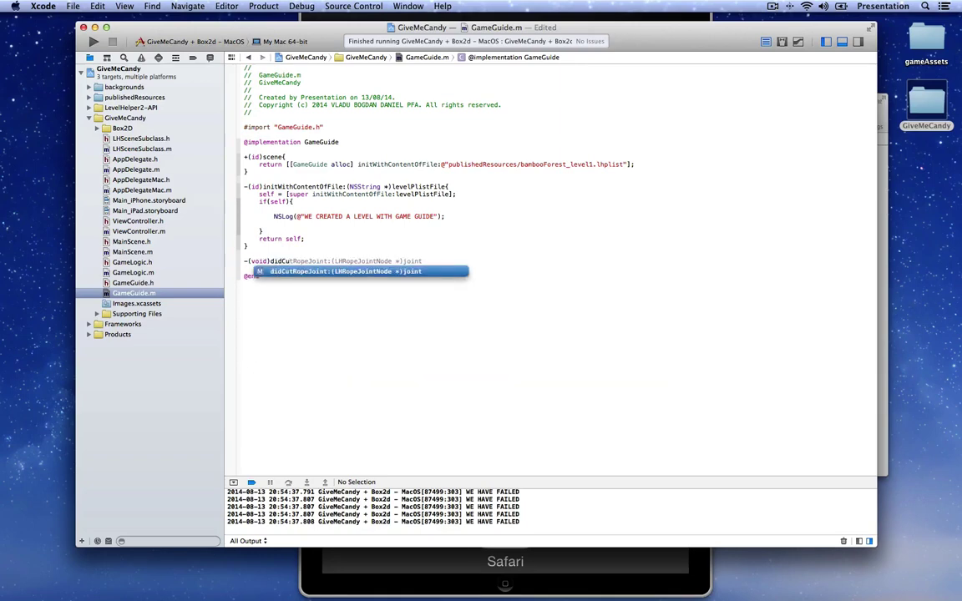
key("Return")
key("Return")
type("{")
key("Return")
key("super+s")
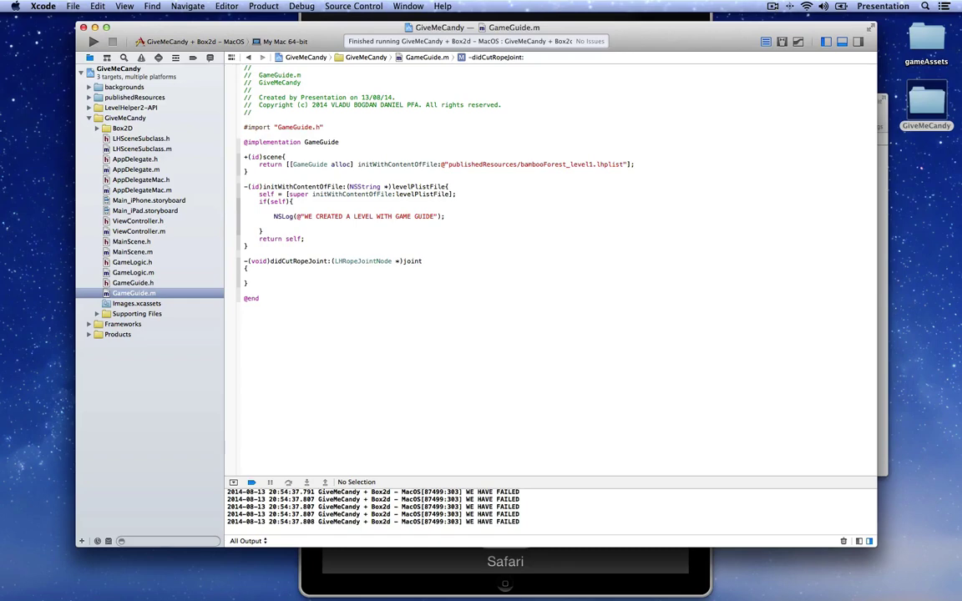
Add an empty -(void)hideGuide method above didCutRopeJoint:.
left_click(245, 254)
key("Return")
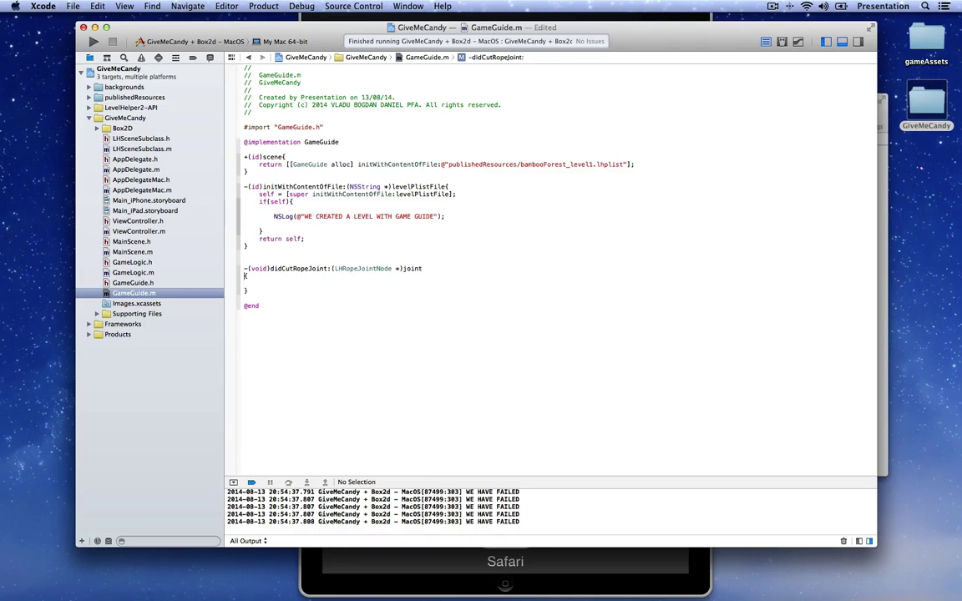
left_click(245, 254)
key("Return")
type("-(void")
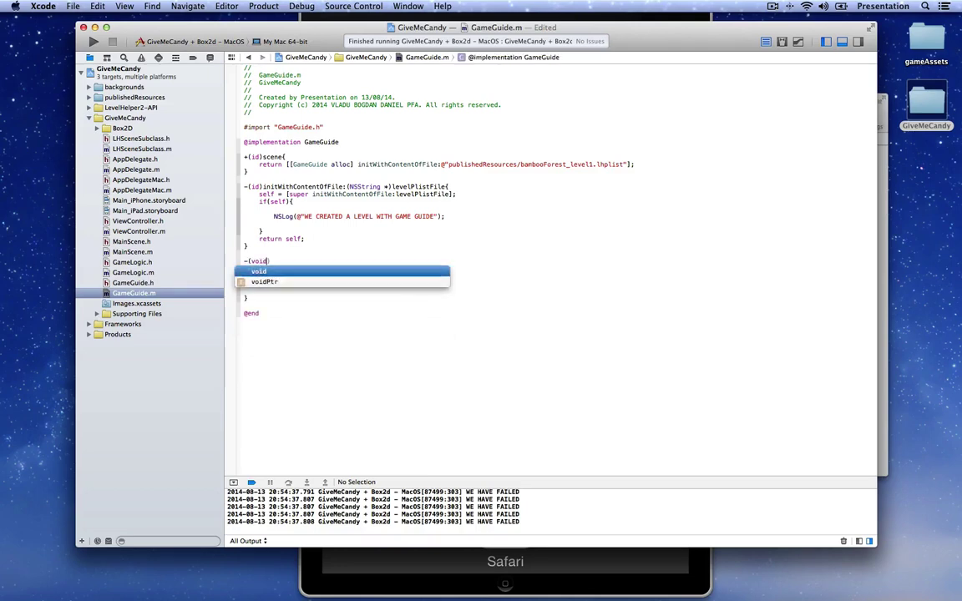
type(")hideG")
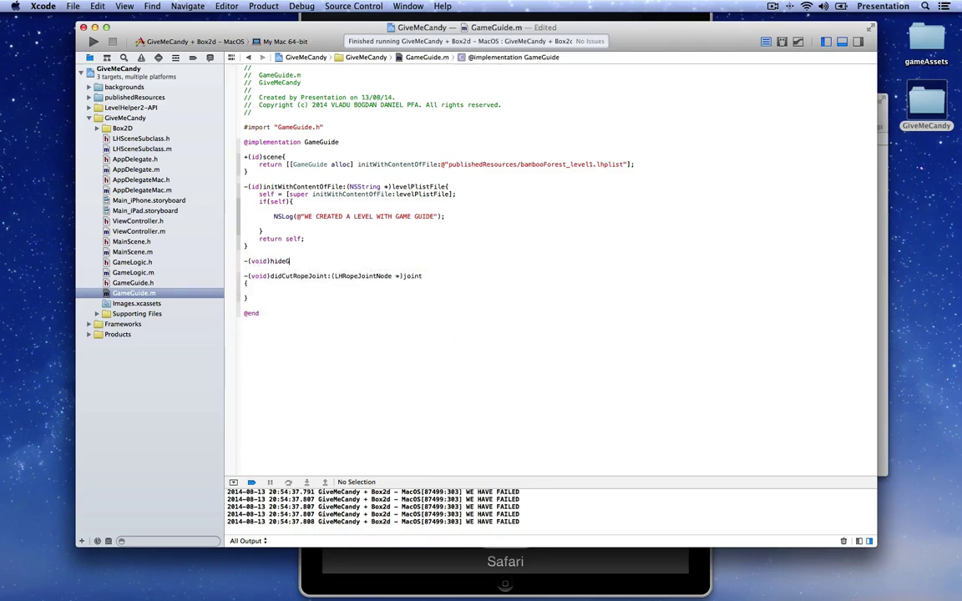
type("uide")
key("Return")
type("{")
Call [self hideGuide]; inside didCutRopeJoint: and save GameGuide.m.
key("Return")
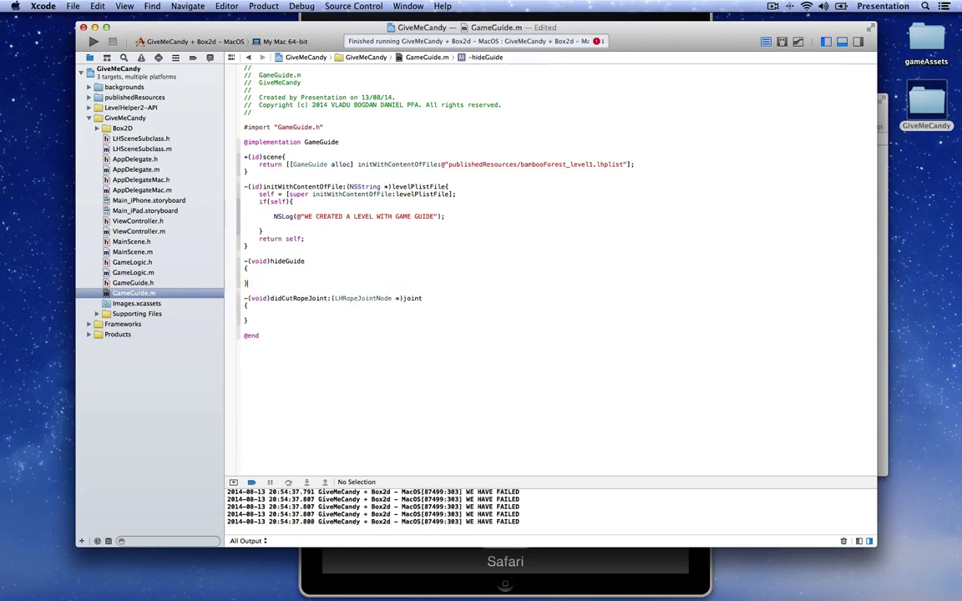
left_click(251, 306)
key("Return")
type("self ")
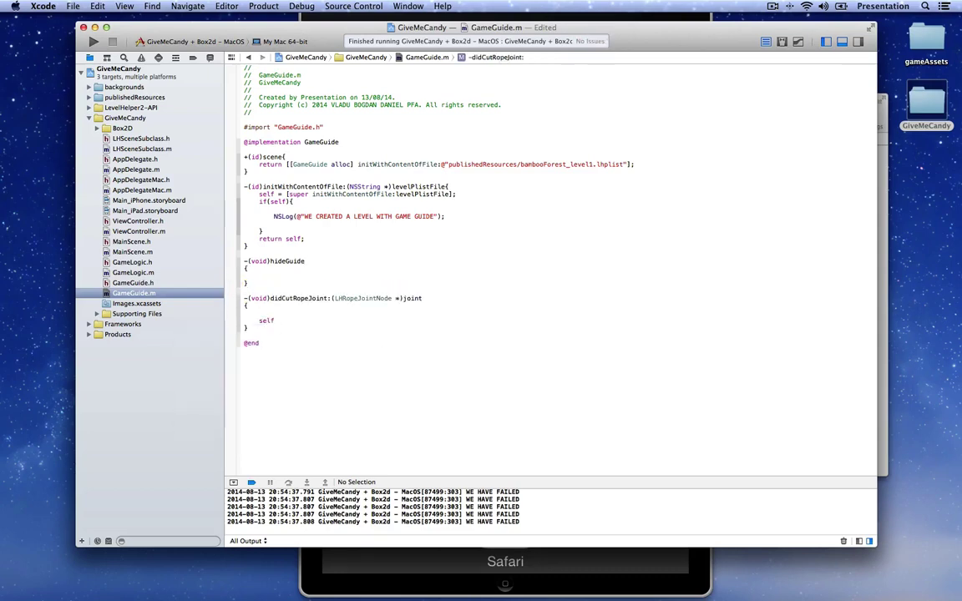
type("hide")
key("Return")
type("];")
key("Up")
key("BackSpace")
left_click(246, 283)
key("super+s")
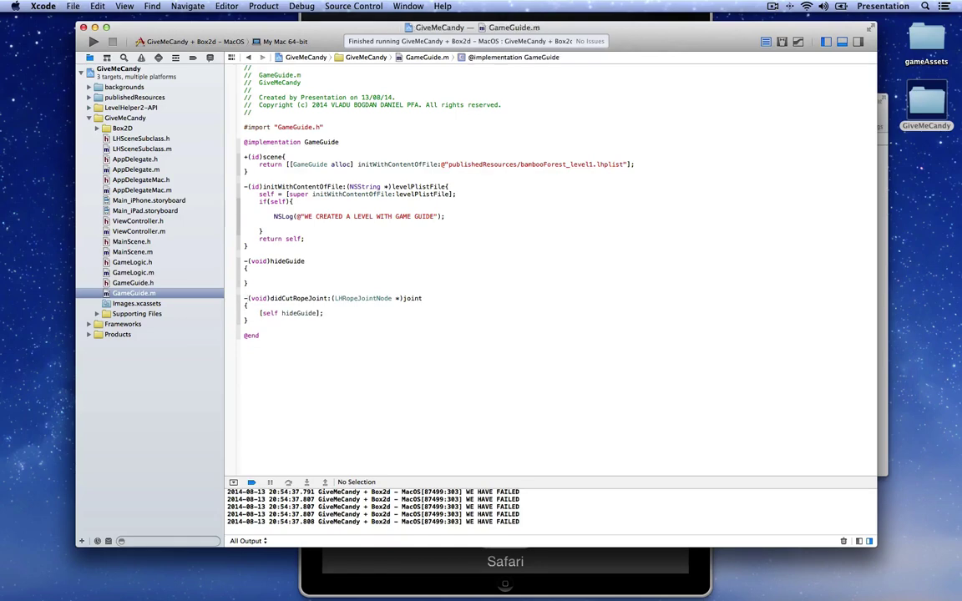
key("super+Tab")
key("super+Tab")
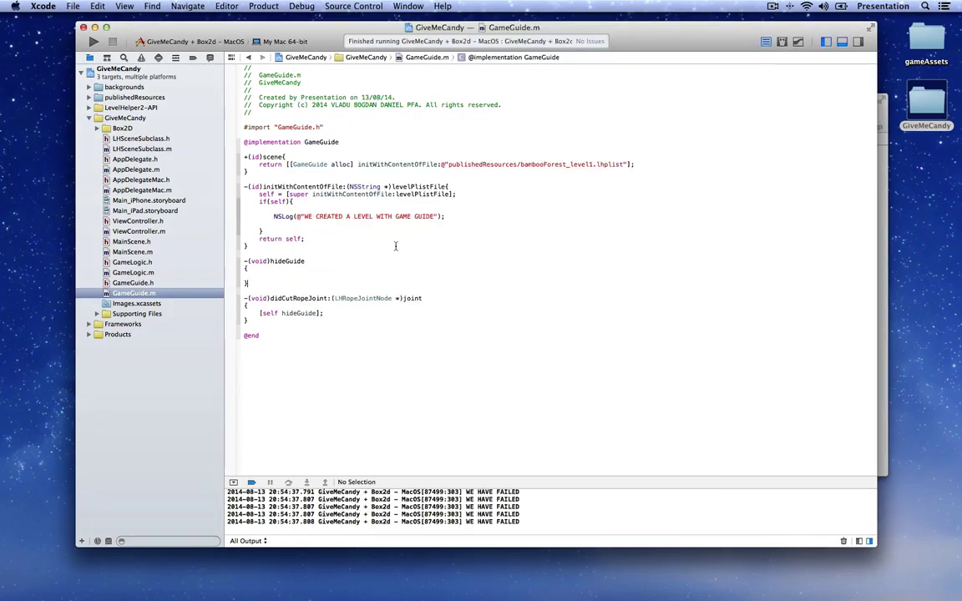
key("super+Tab")
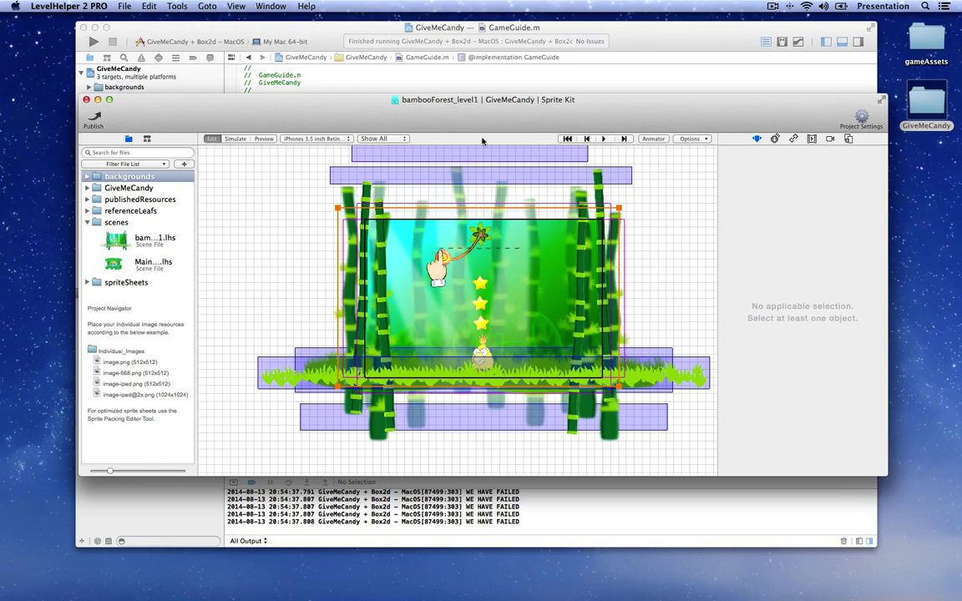
Set the dashed line's Unique Name to guideLine.
left_click_drag(479, 121, 453, 90)
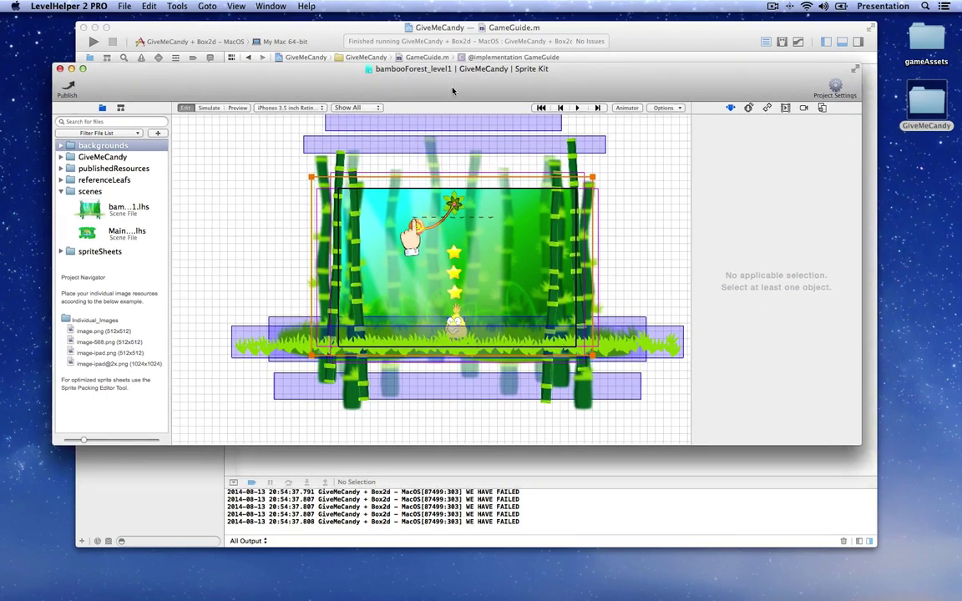
left_click(411, 242)
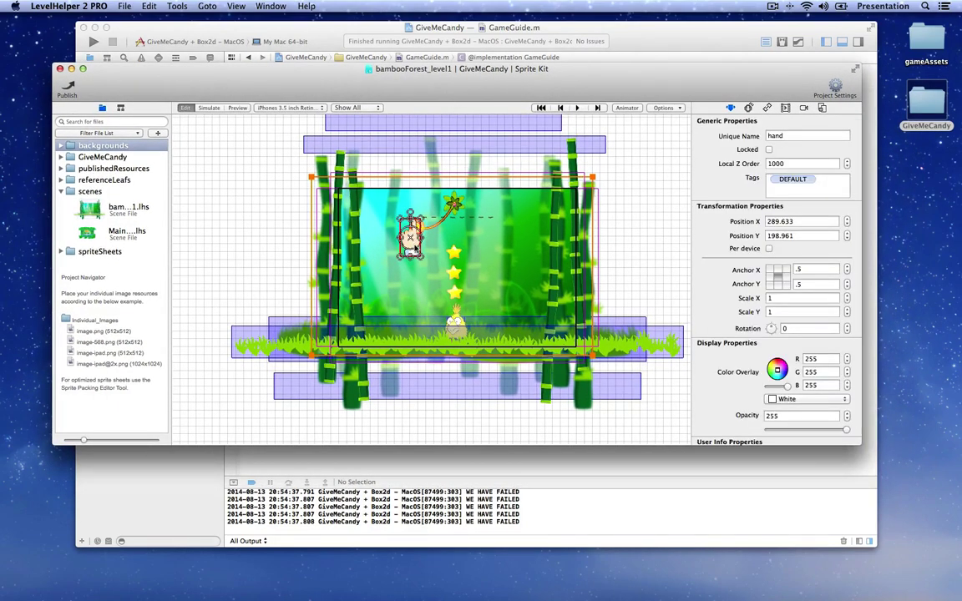
scroll(419, 239, "up", 5)
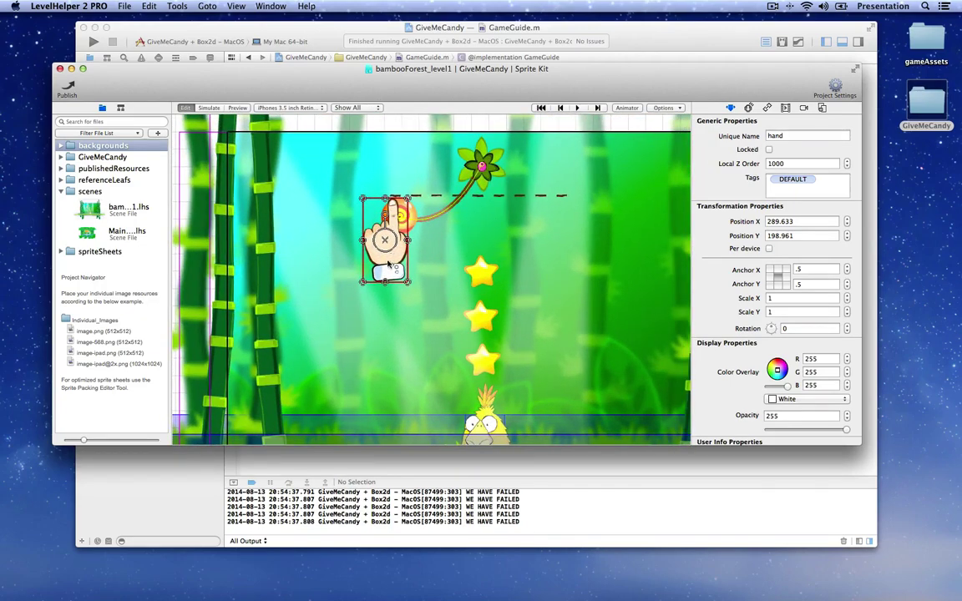
left_click(539, 197)
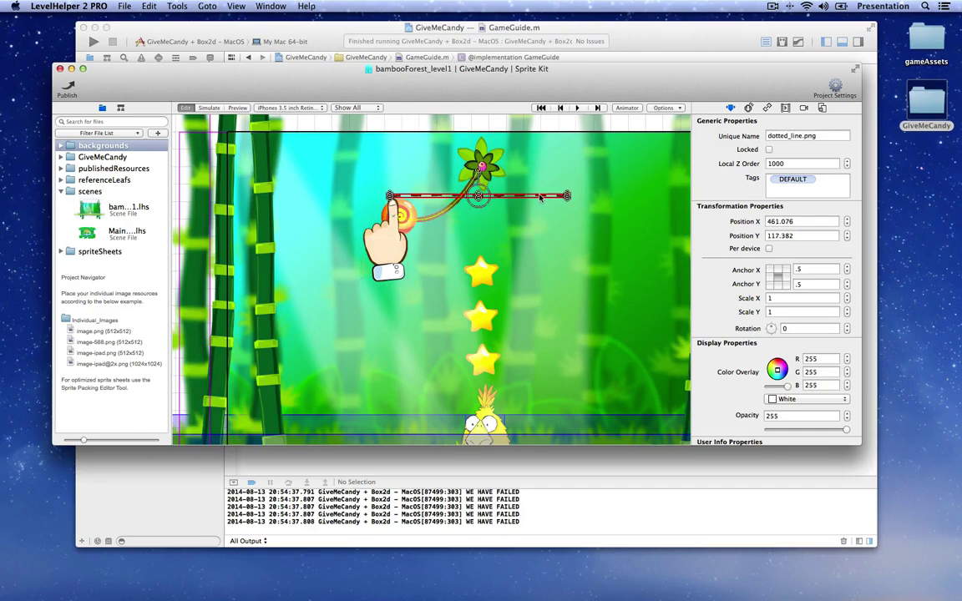
left_click(832, 135)
key("super+a")
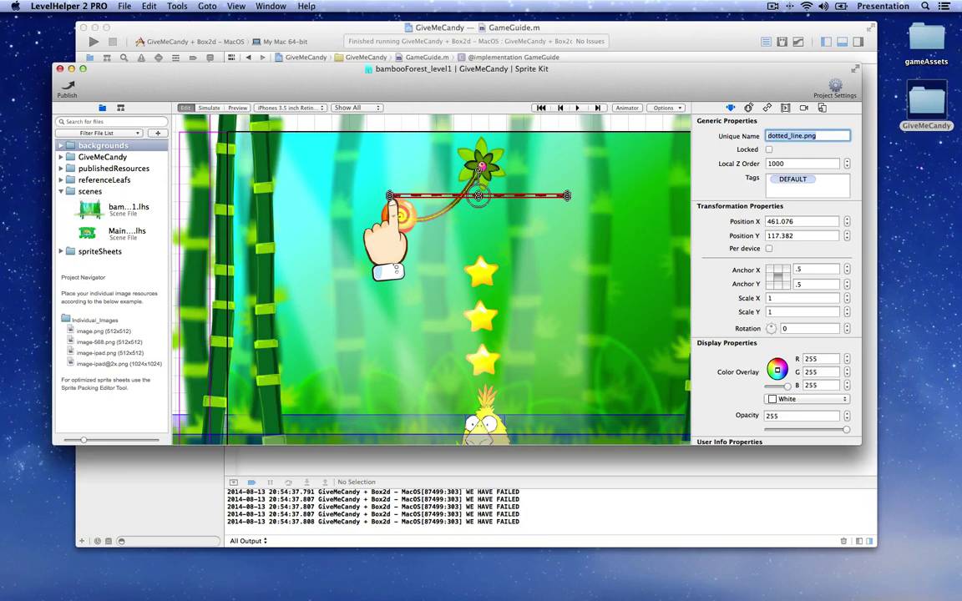
type("guideLine")
key("Return")
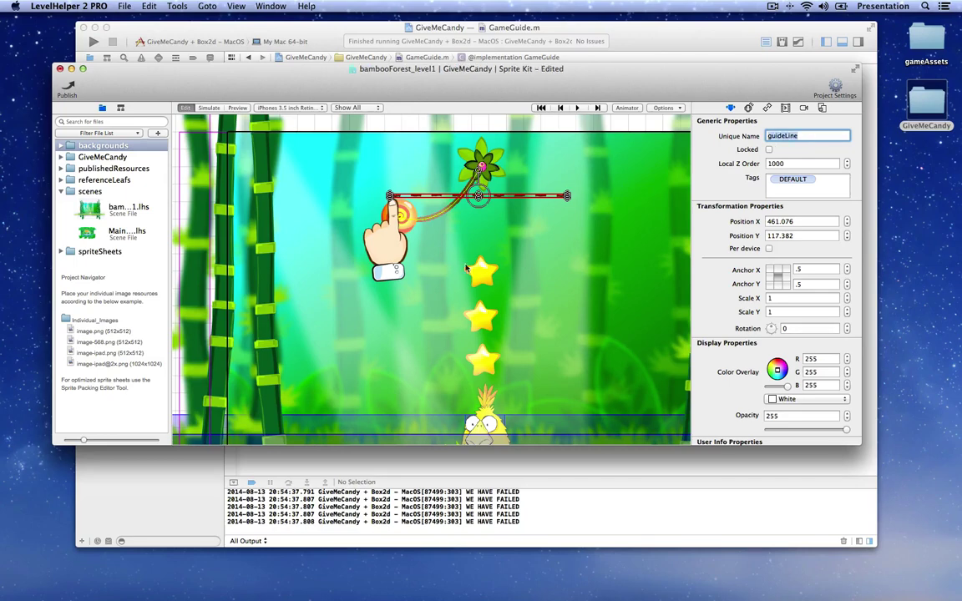
Set the hand sprite's Unique Name to guideHand and save the level.
left_click(385, 238)
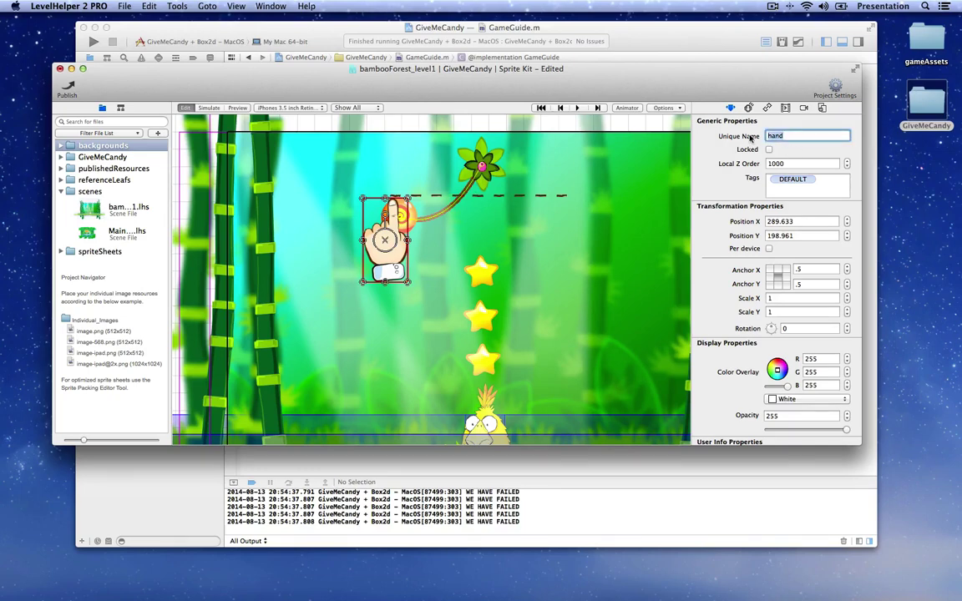
type("guideH")
key("Return")
key("super+s")
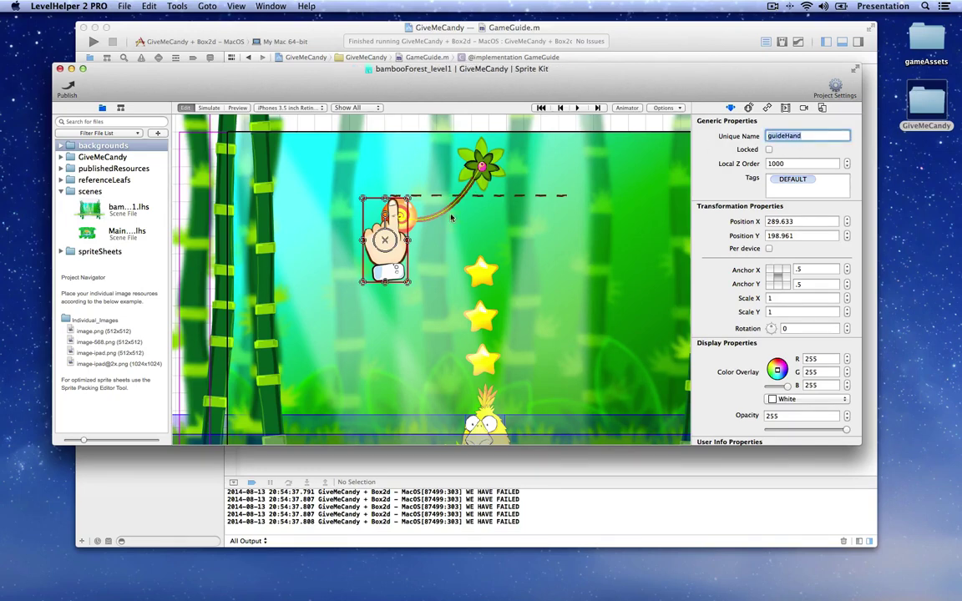
left_click(519, 197)
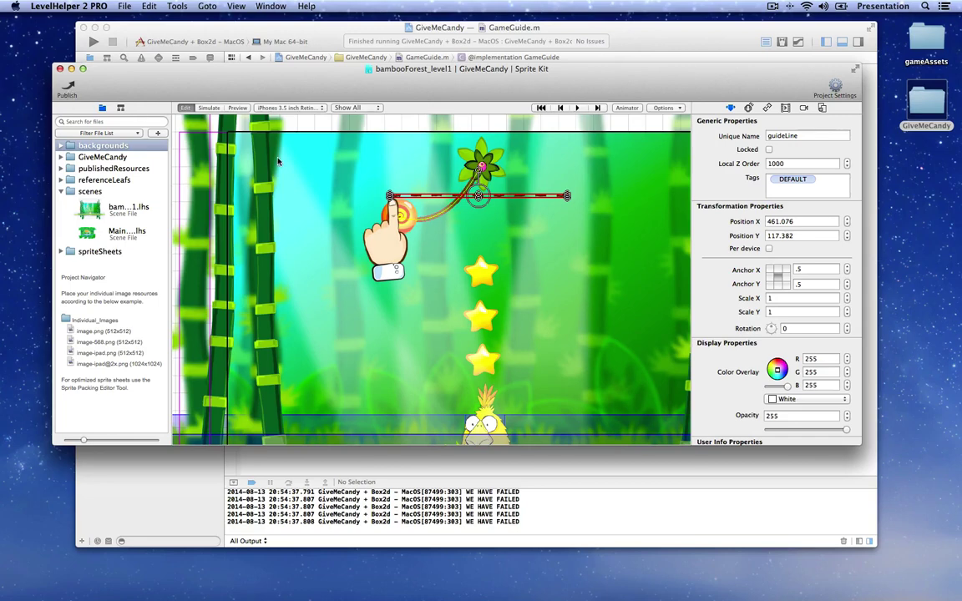
Publish the bambooForest_level1 scene again.
left_click(68, 88)
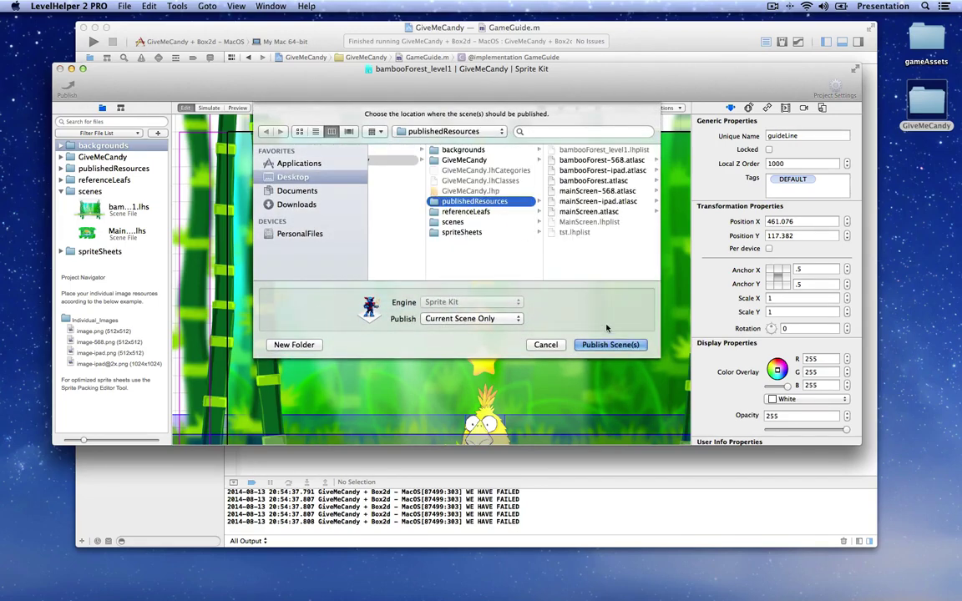
left_click(611, 345)
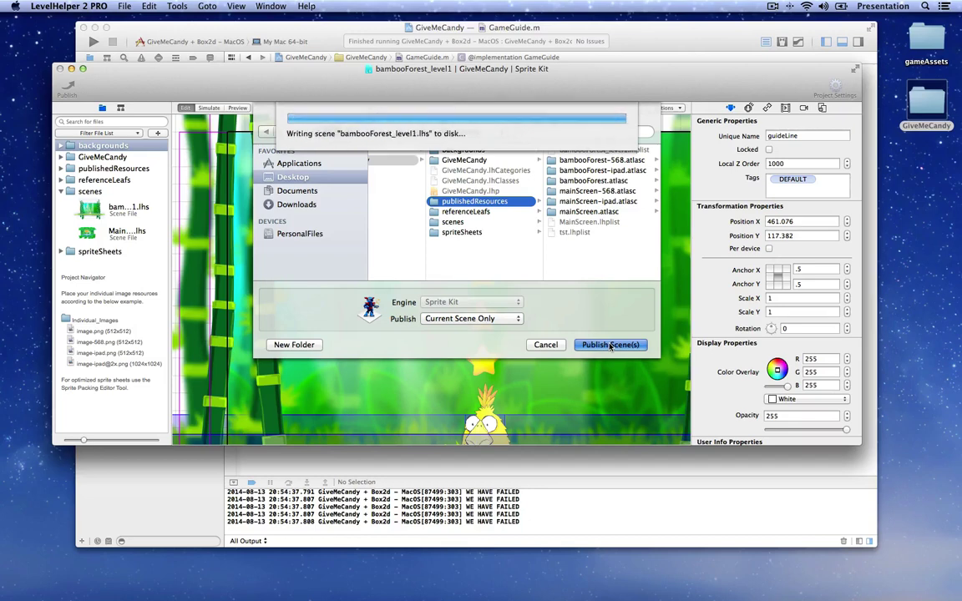
key("super+Tab")
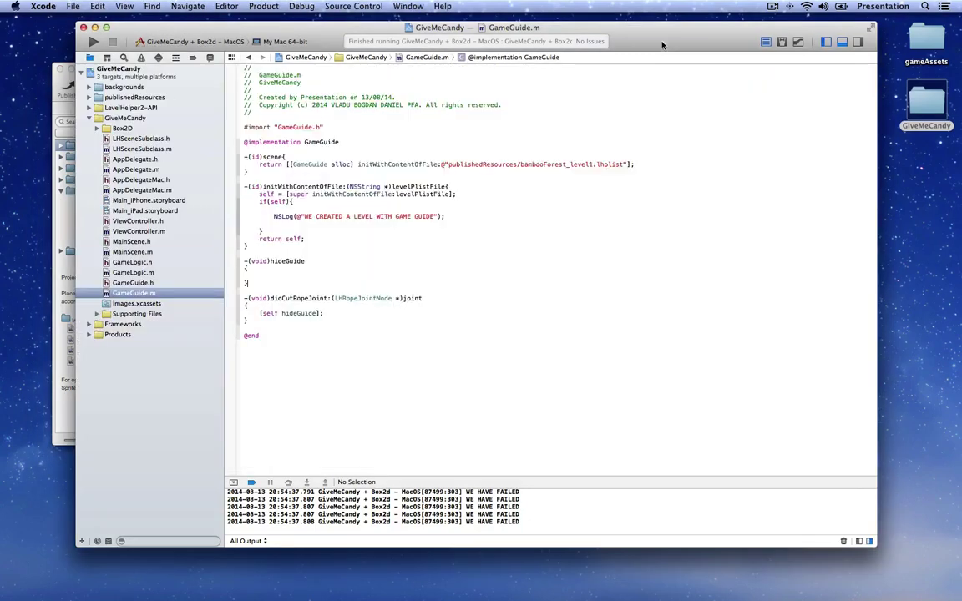
In hideGuide, look up the guideLine node as LHNode* node via childNodeWithName.
left_click(280, 273)
type("self chil")
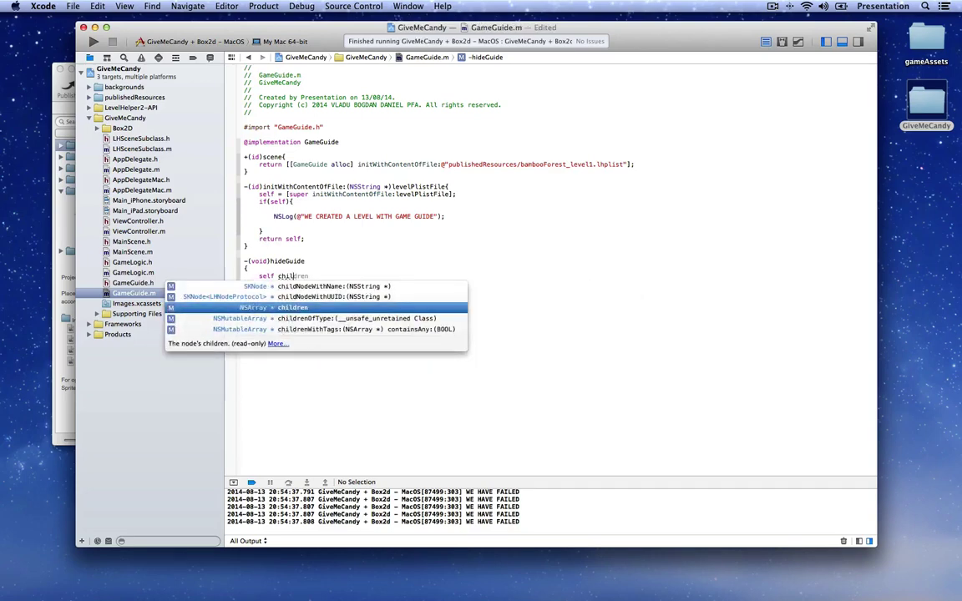
key("Up")
key("Up")
key("Return")
type("@\"")
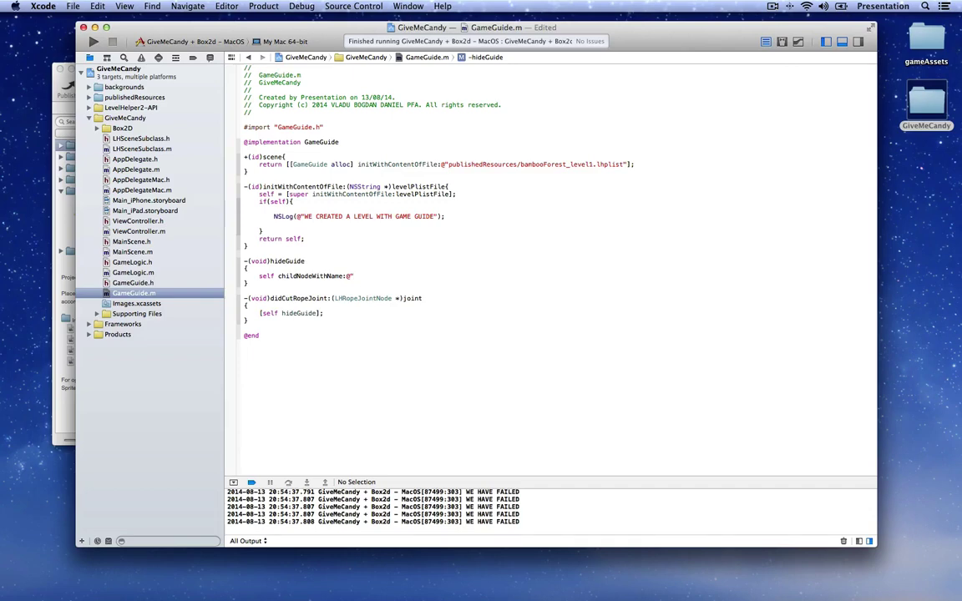
type("guideLine\"];")
key("super+Left")
type("LH")
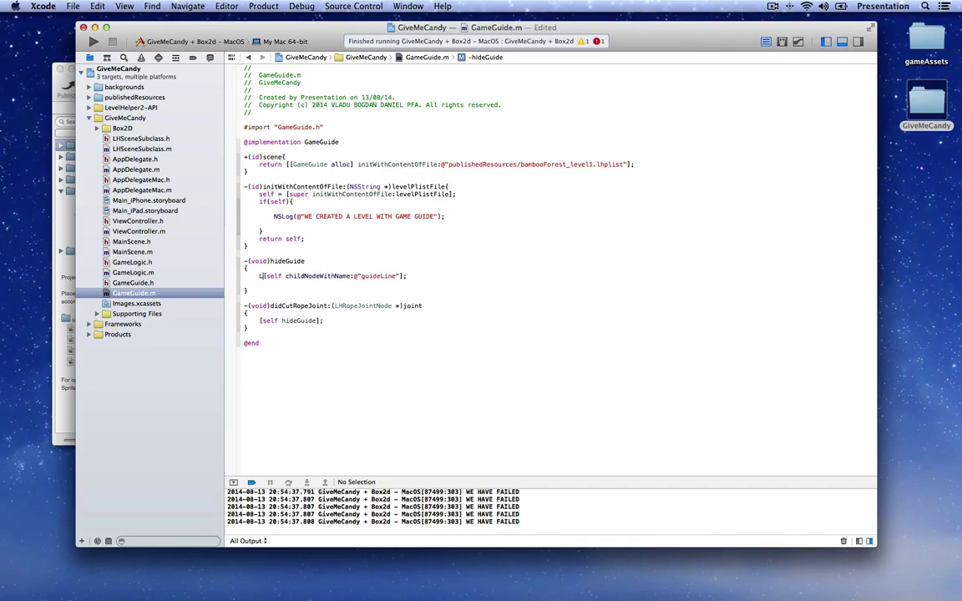
key("Return")
type("* node =")
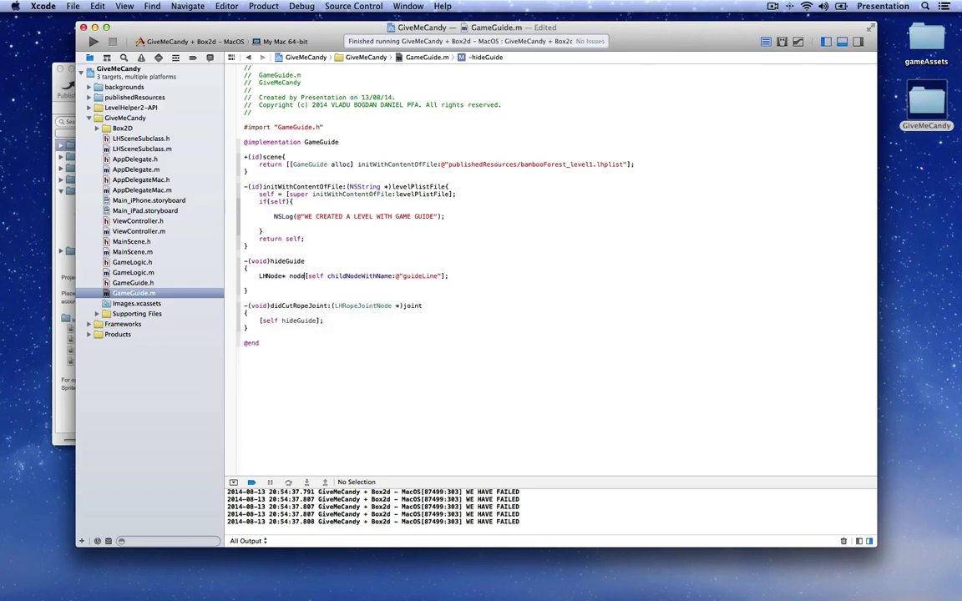
left_click(259, 283)
key("Return")
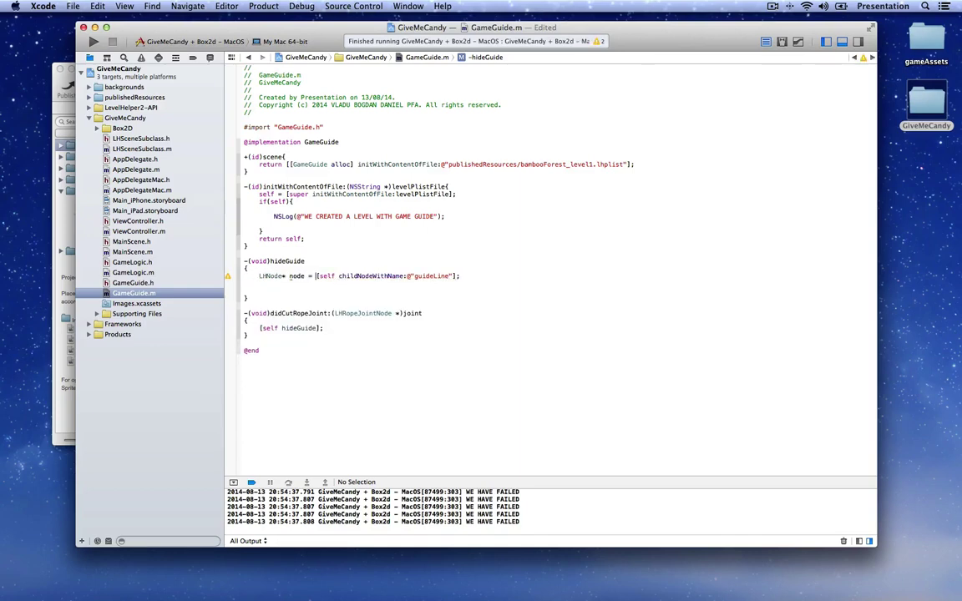
type("(LHNode*)")
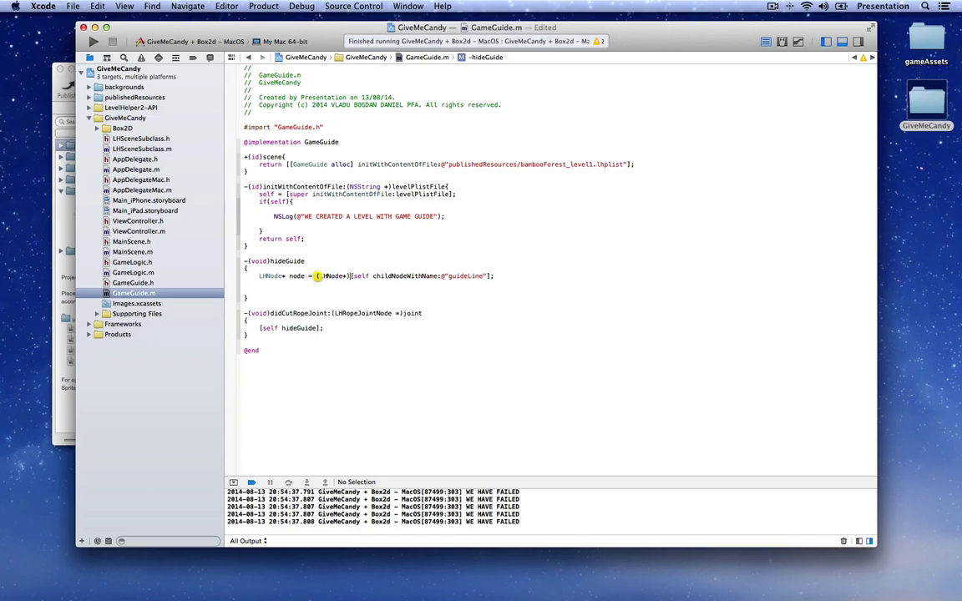
Add an if(node) block that calls removeFromParent on the guideLine node.
left_click(260, 284)
key("Return")
type("if(node){")
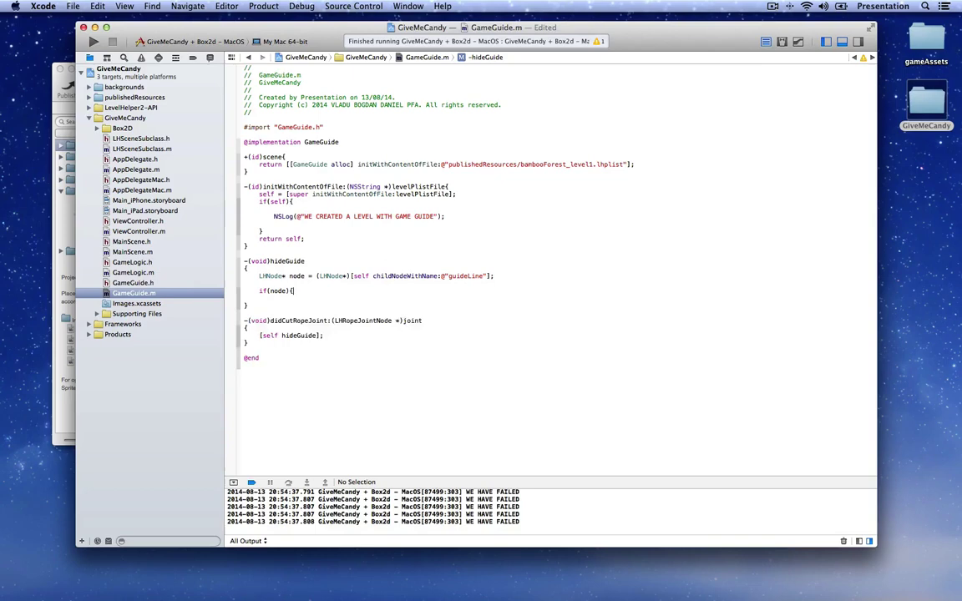
key("Return")
type("no")
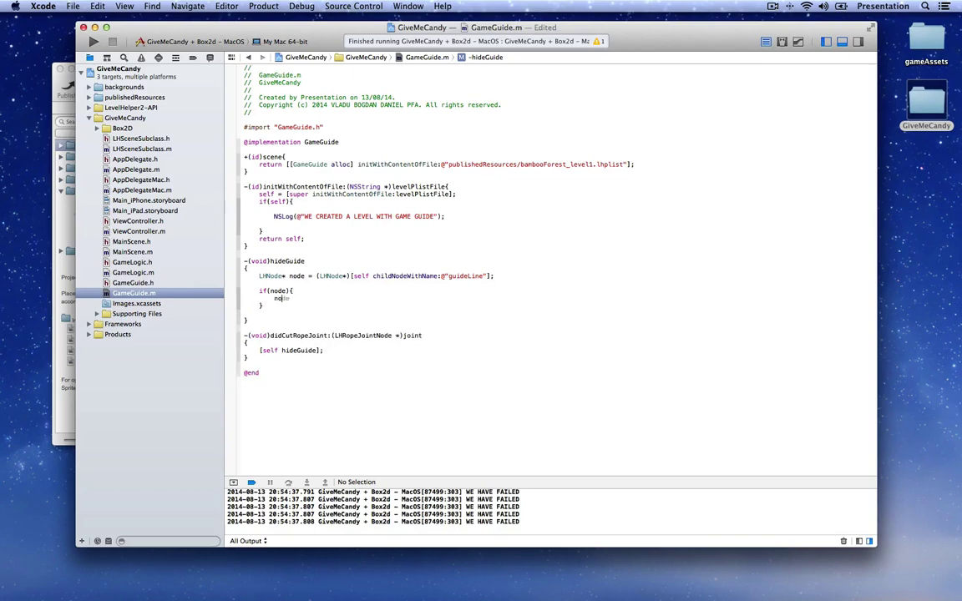
type("de removeFromParent];")
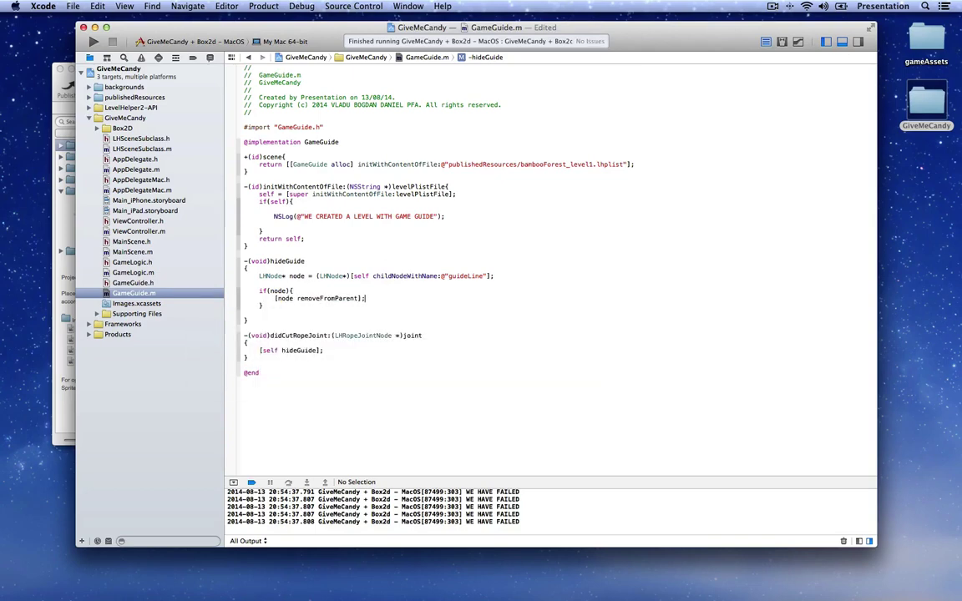
key("Delete")
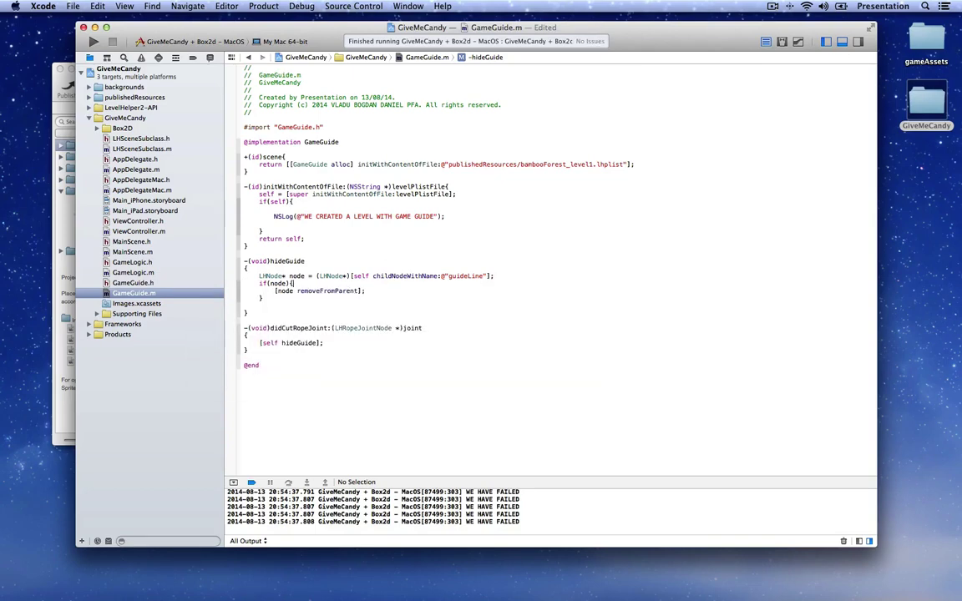
Look up guideHand the same way, remove it if found, then build and run.
key("Return")
type("no")
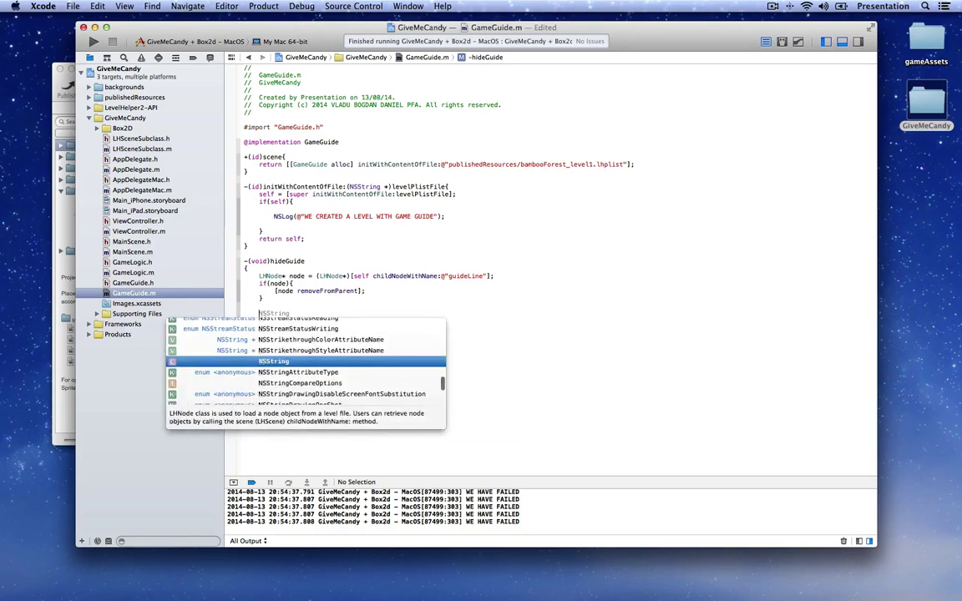
type("de = (")
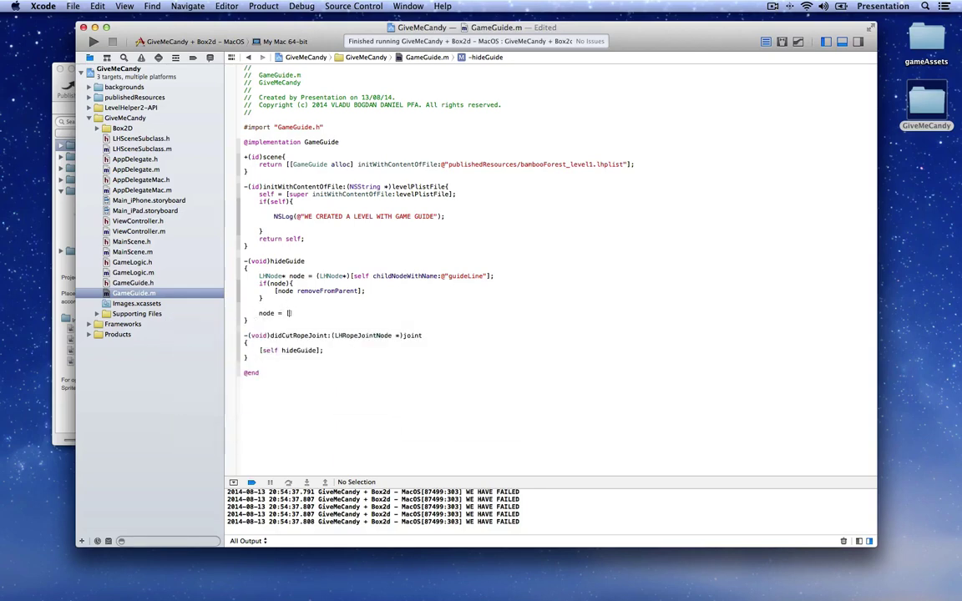
type("LHNode*)")
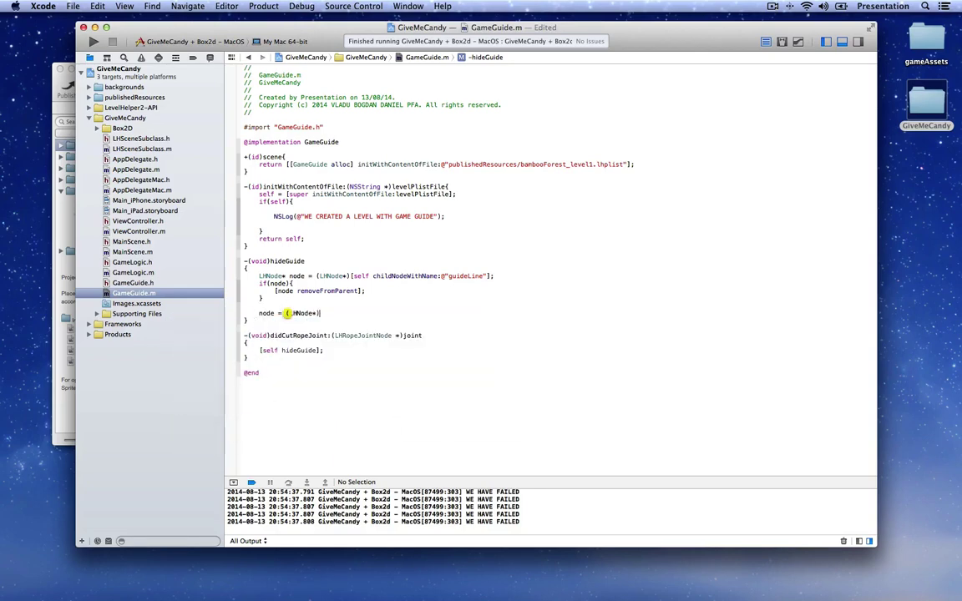
type("[self childNodeWithName:@\"")
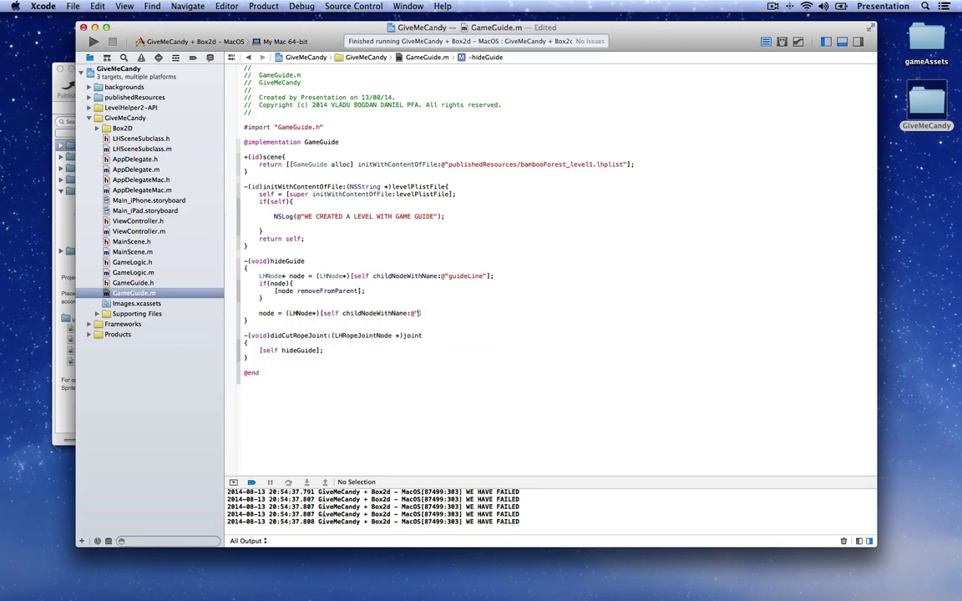
type("\"];")
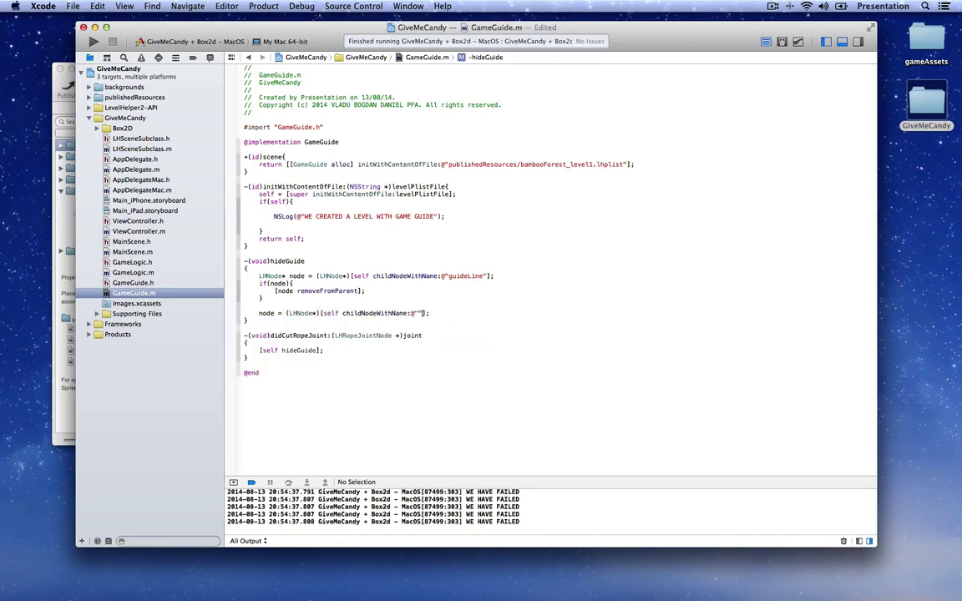
type("guideHand")
key("Return")
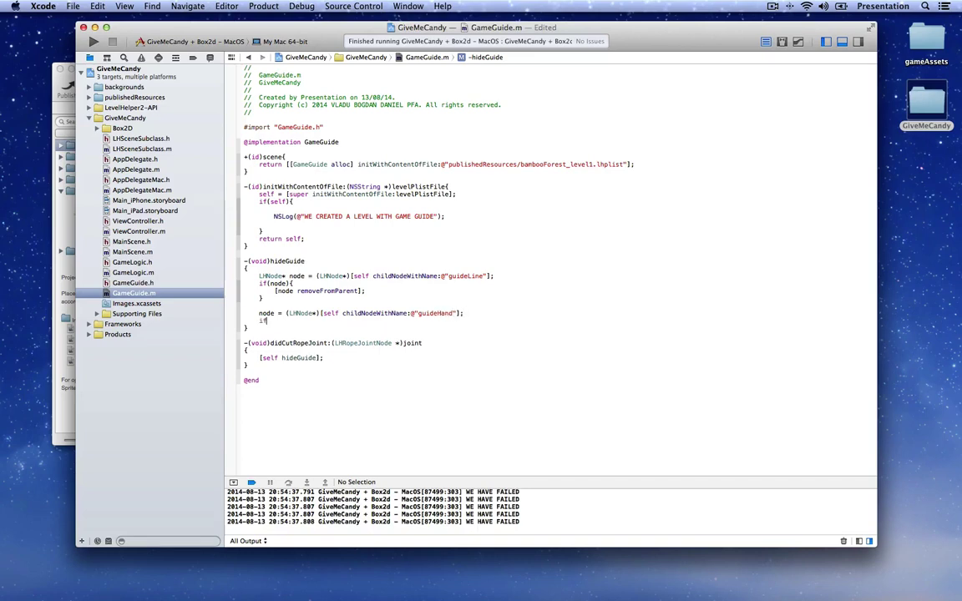
type("if(node){")
key("Return")
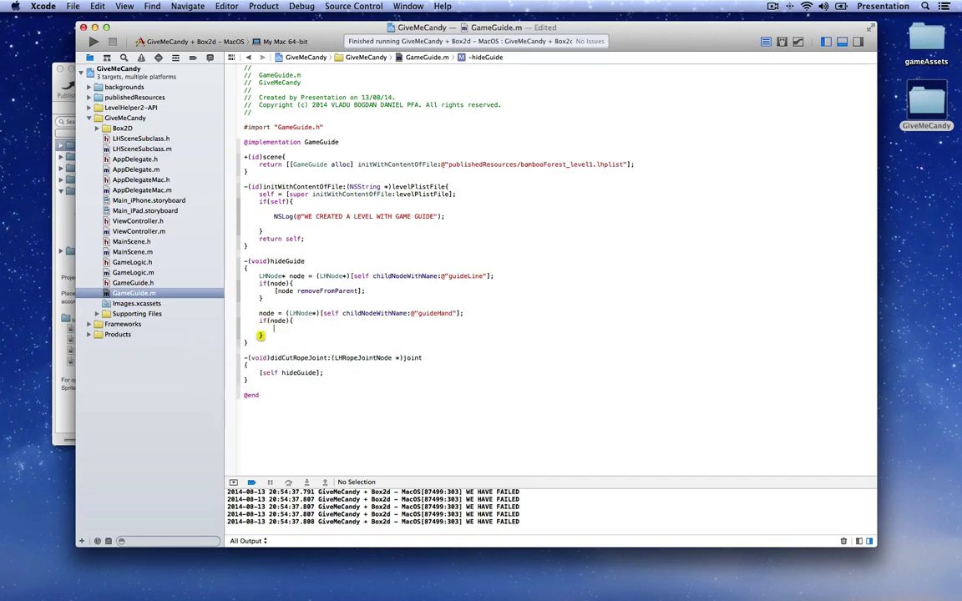
type("node remo")
key("Return")
type("];")
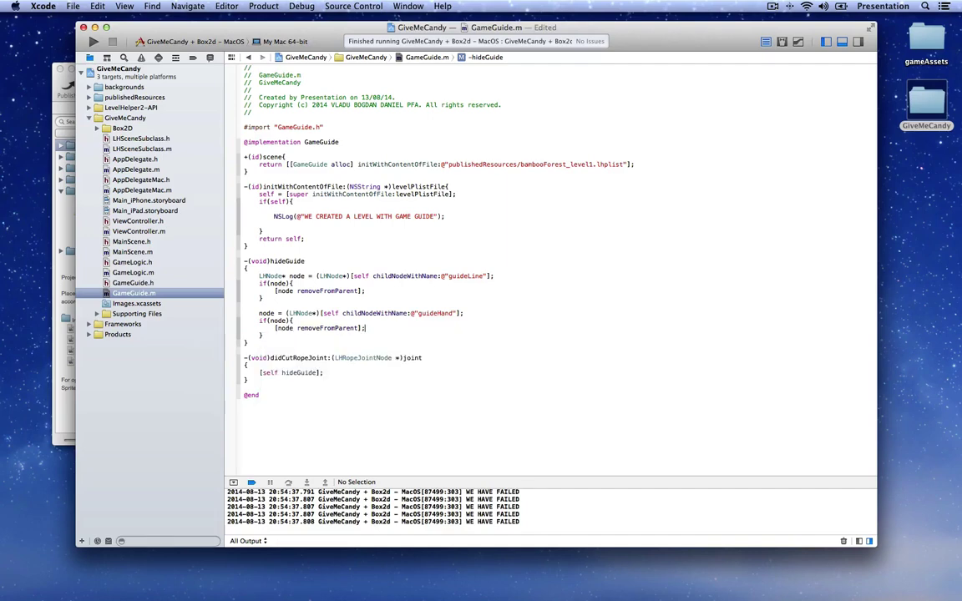
key("BackSpace")
key("cmd+r")
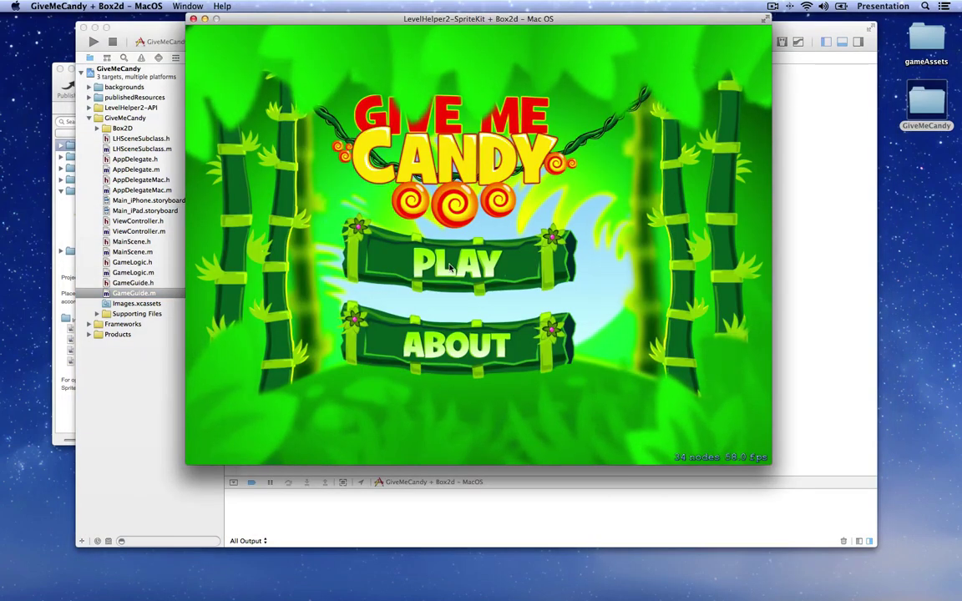
Play the bamboo level until the guide disappears, then bring GameGuide.m in Xcode forward.
left_click(449, 267)
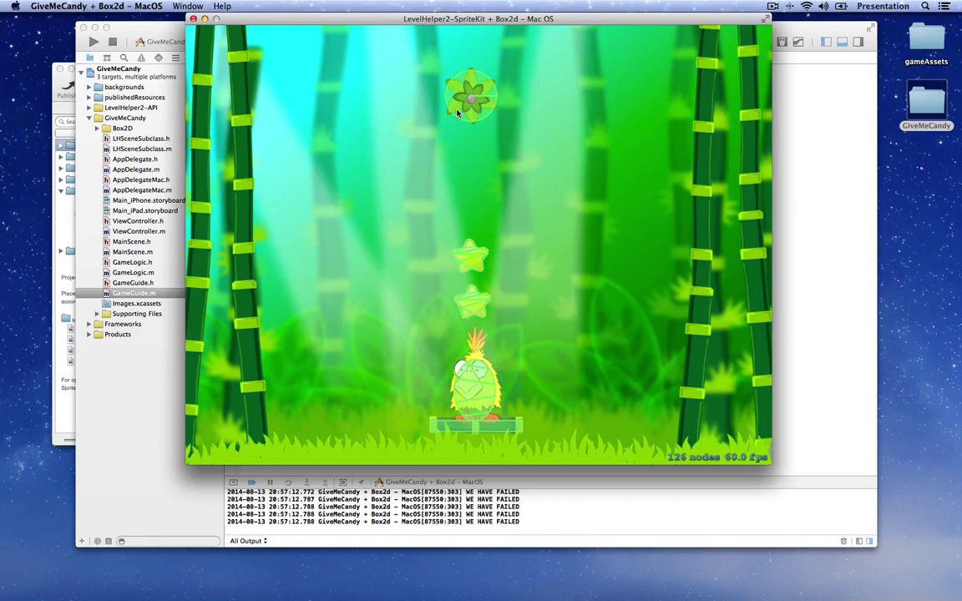
left_click(779, 254)
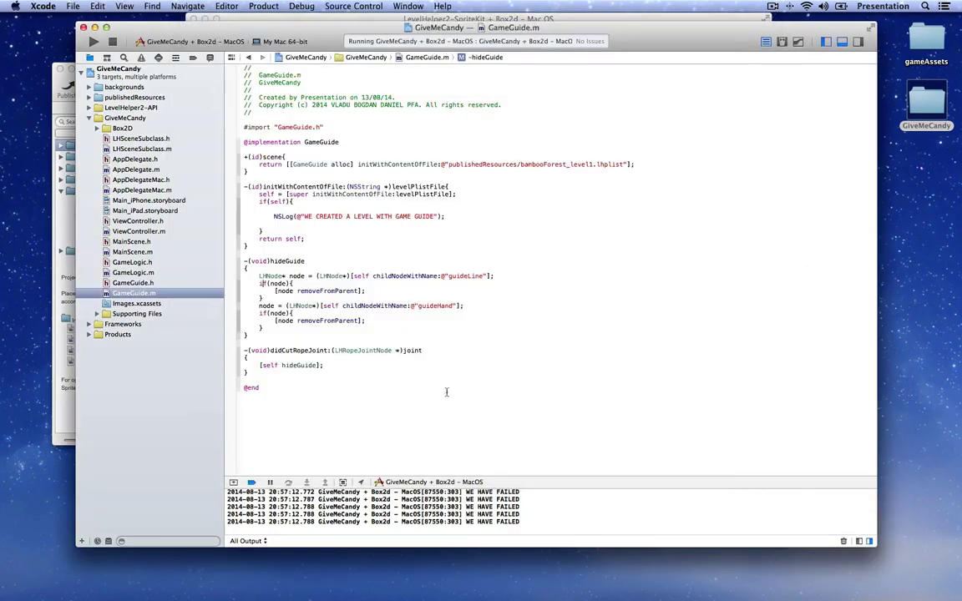
left_click(331, 361)
key("Return")
type("self")
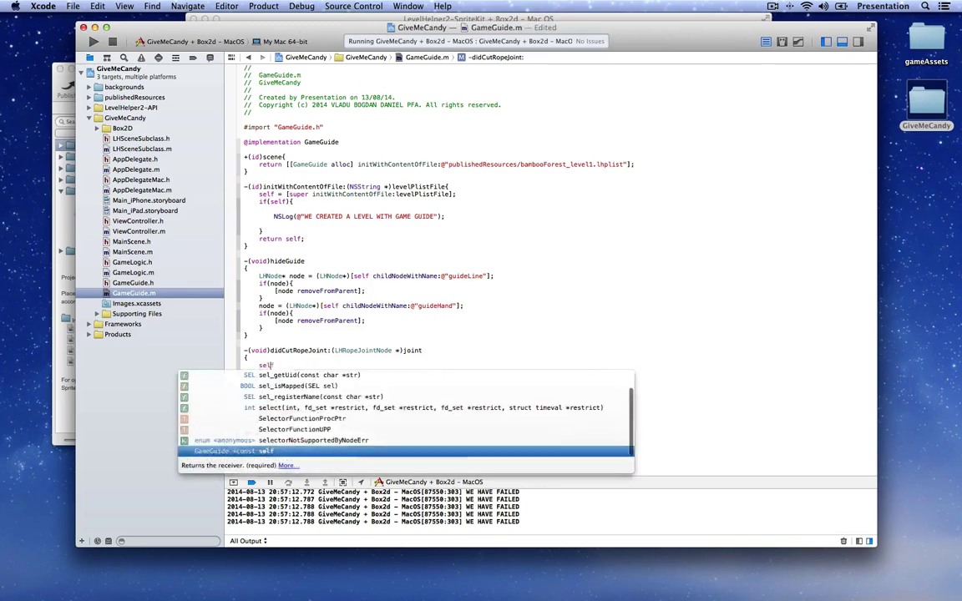
type(" perform")
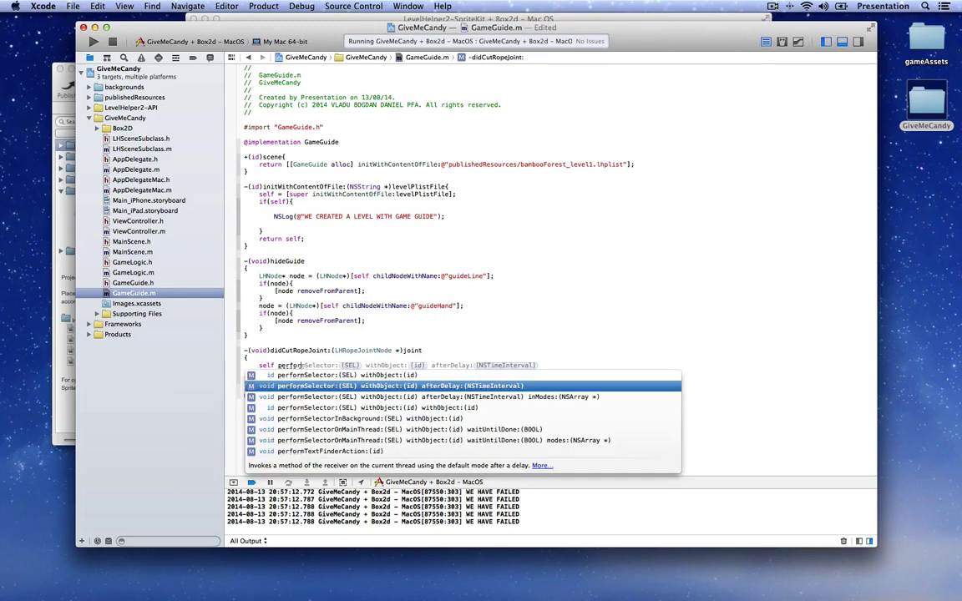
key("Return")
type("@se")
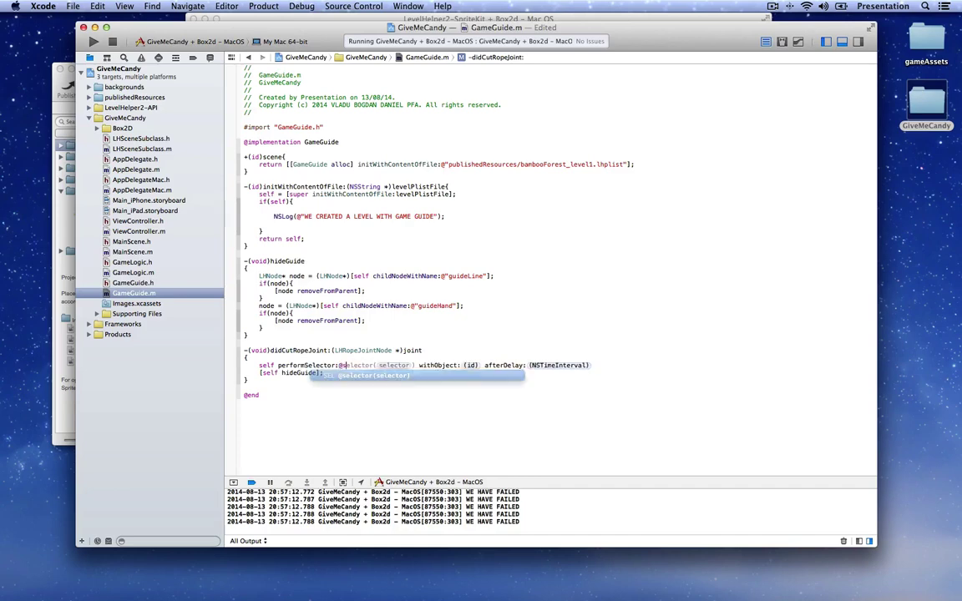
key("Return")
type("hid")
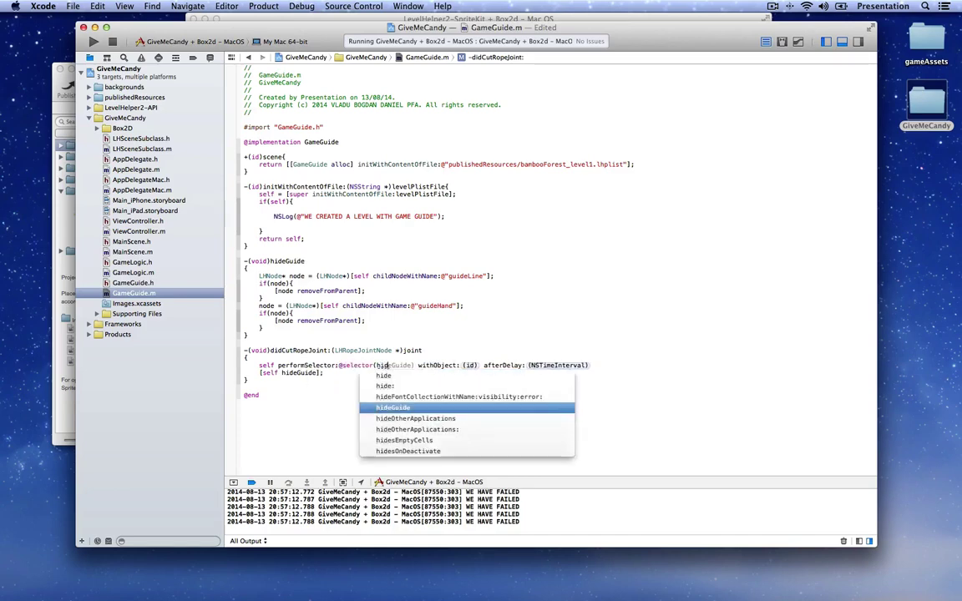
key("Return")
key("Tab")
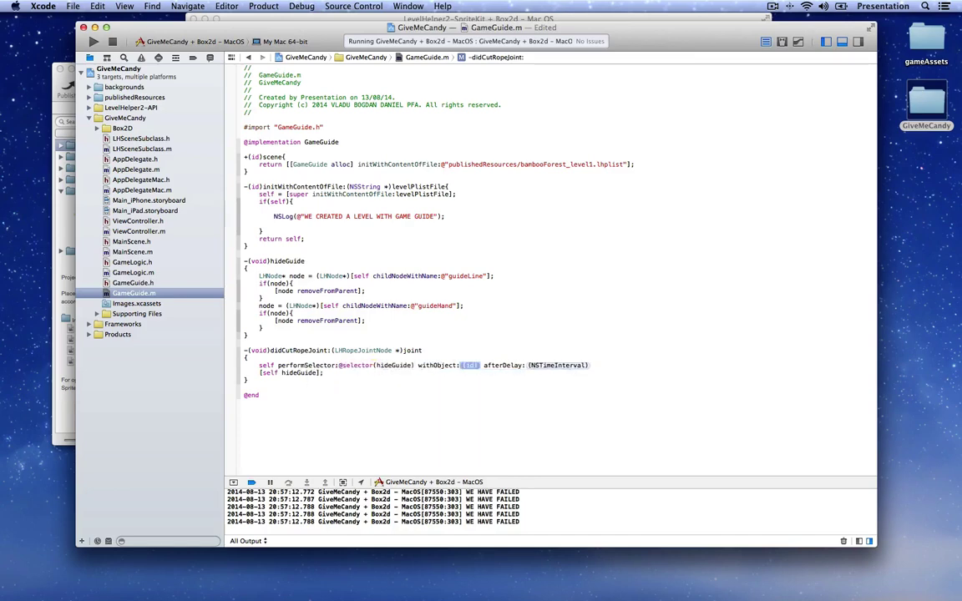
type("nil")
key("Return")
key("Tab")
key("BackSpace")
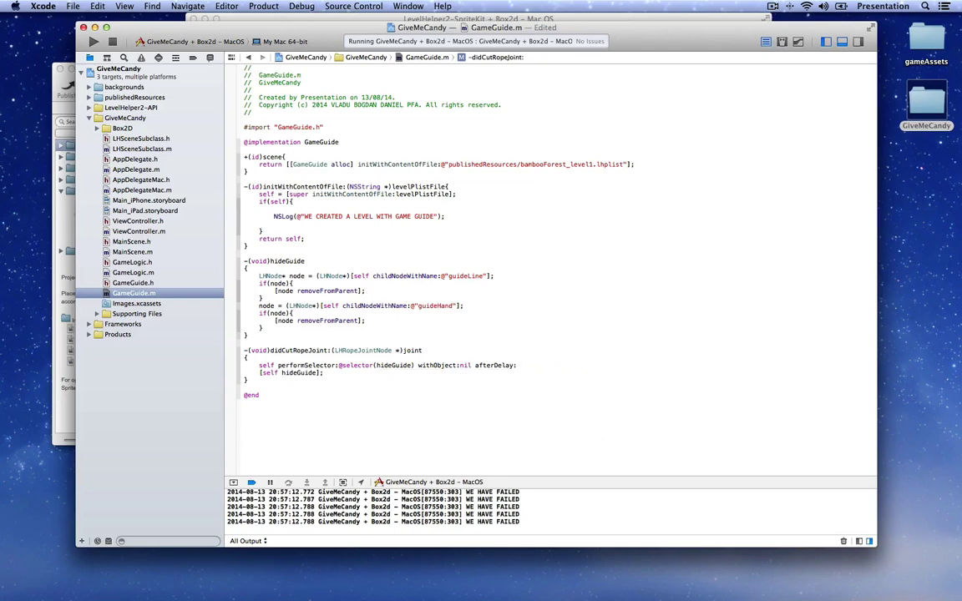
type("1];")
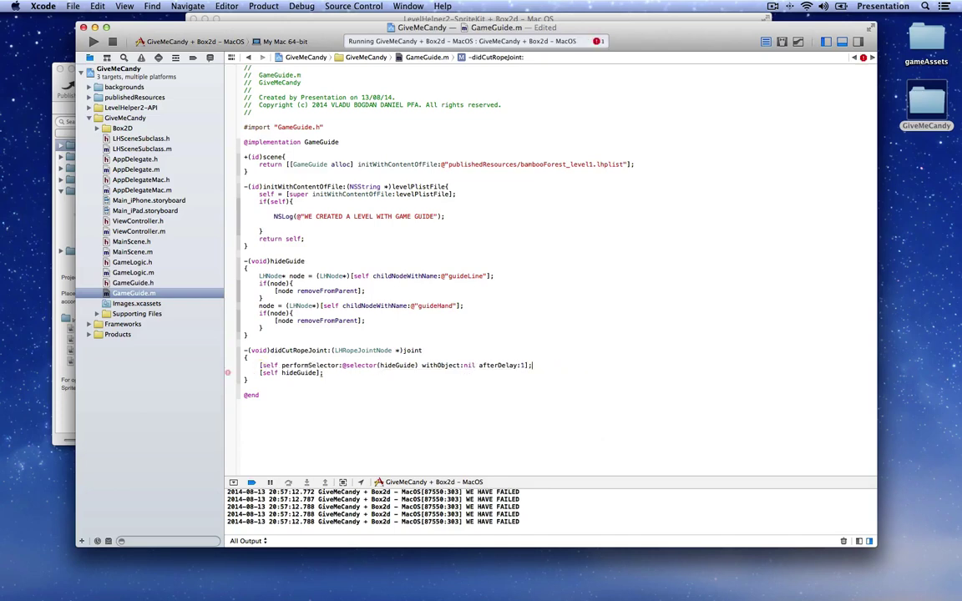
Delete the old direct [self hideGuide]; call and rebuild the game.
key("shift+Down")
key("BackSpace")
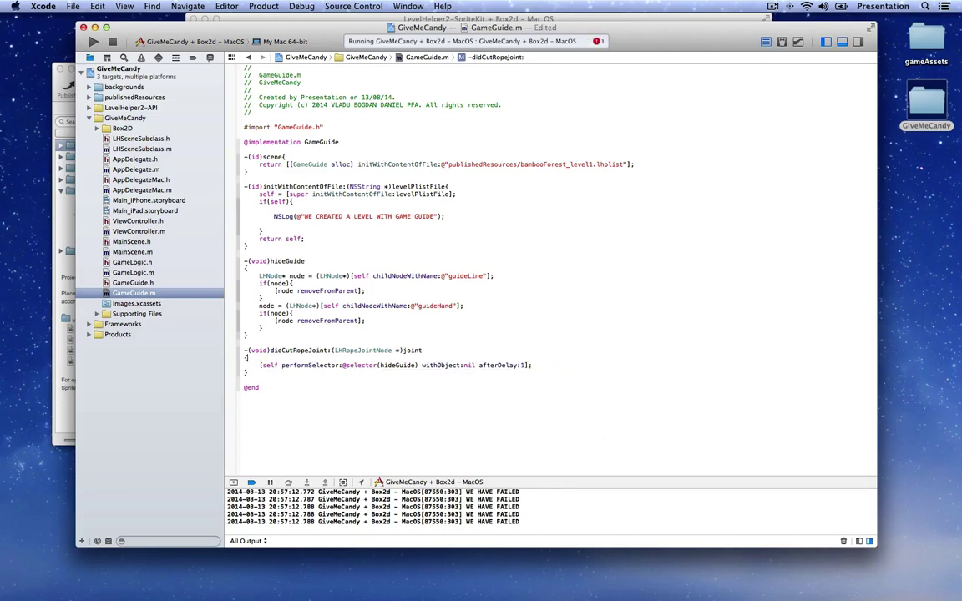
key("super+b")
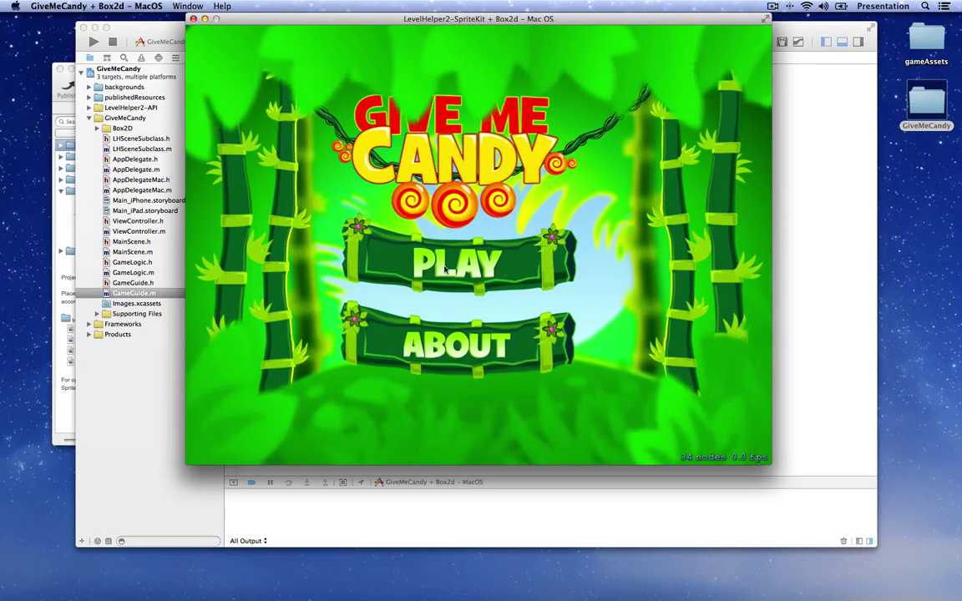
Play the level, cut the rope below the windmill so the guide vanishes, then quit the game.
left_click(446, 273)
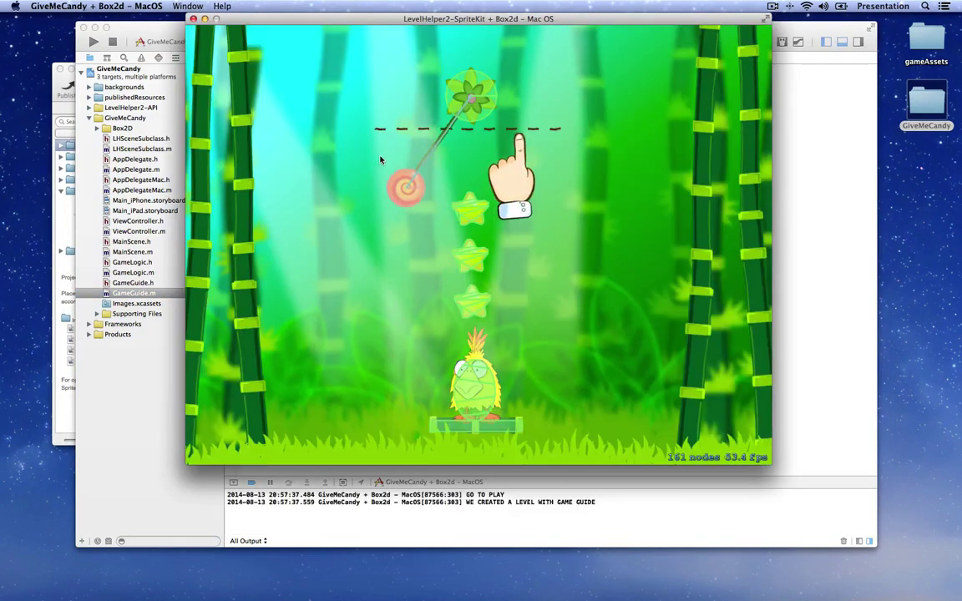
left_click_drag(451, 150, 634, 157)
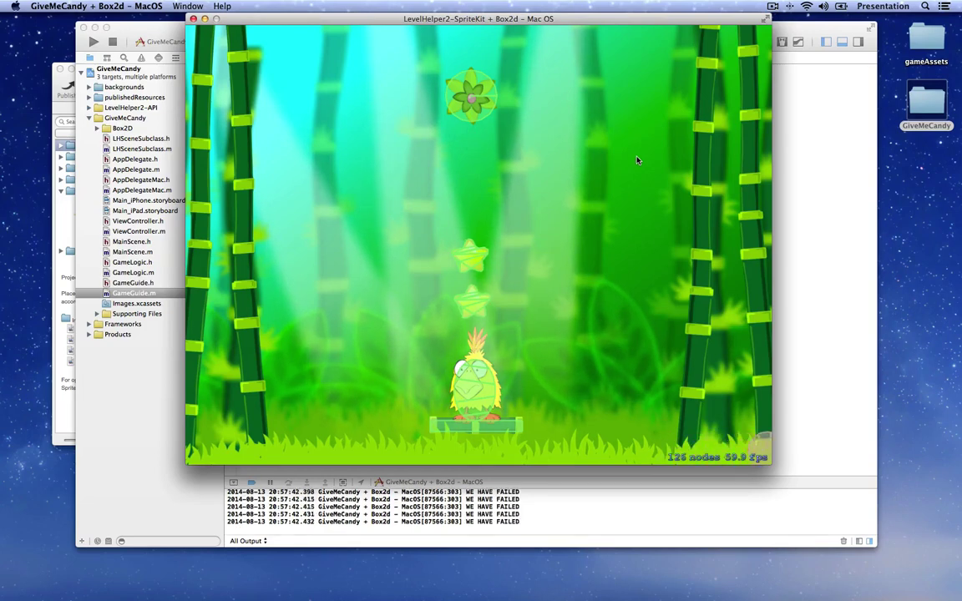
key("super+q")
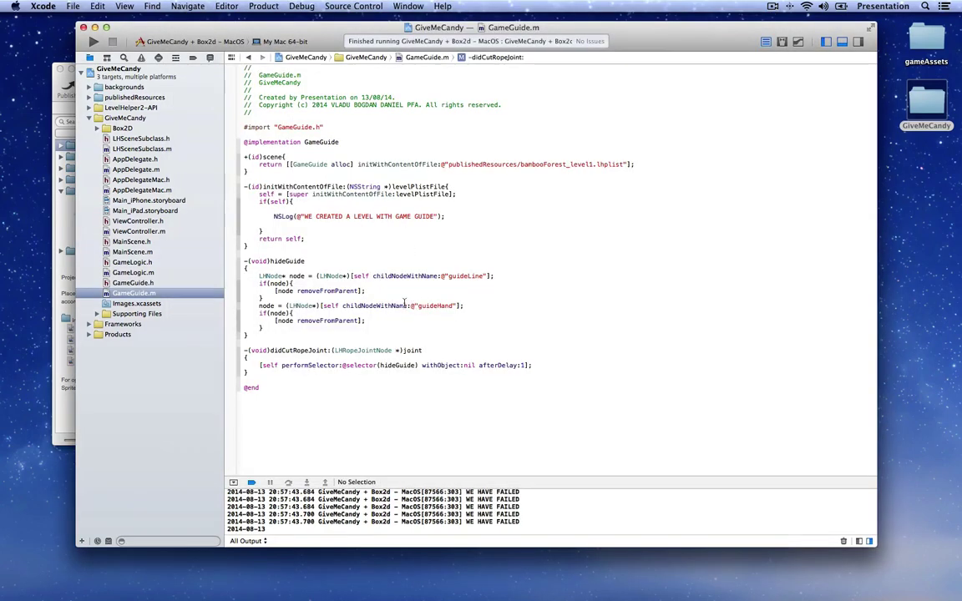
left_click(319, 306)
In didCutRopeJoint, set the standardUserDefaults bool DIDPRESETGUIDE to YES and save GameGuide.m.
key("Return")
type("NS")
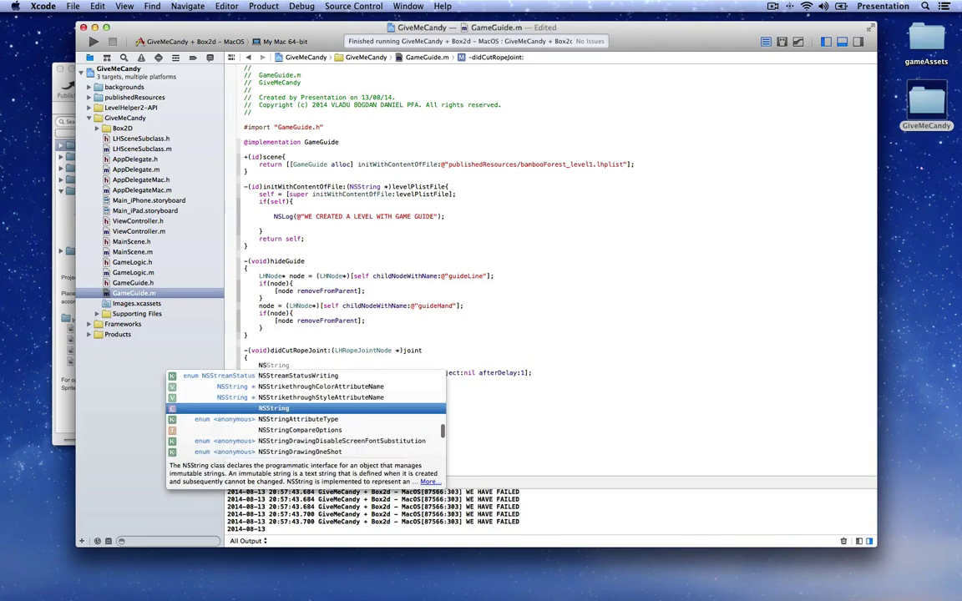
type("User")
key("Return")
type("sta")
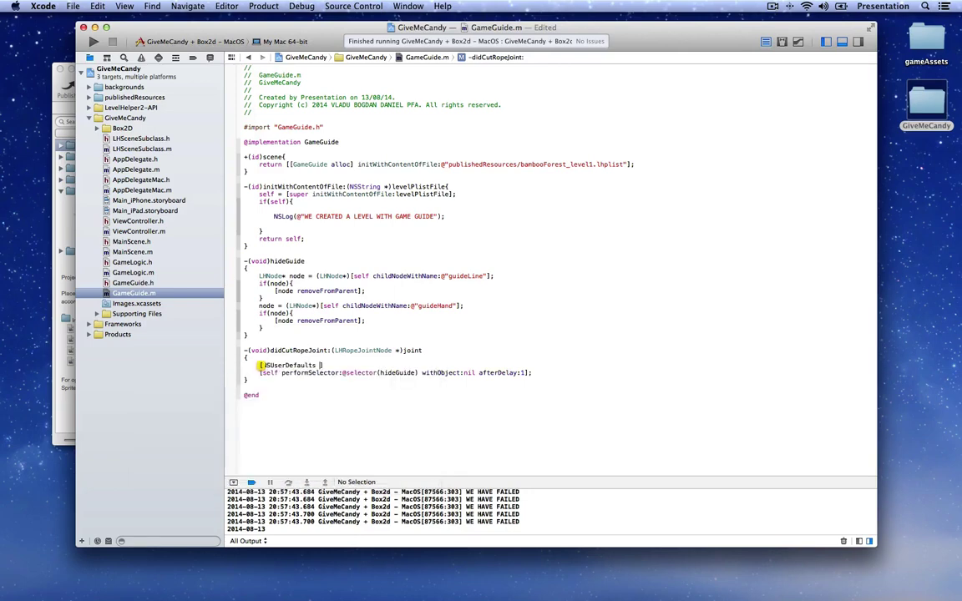
key("Return")
type("] ")
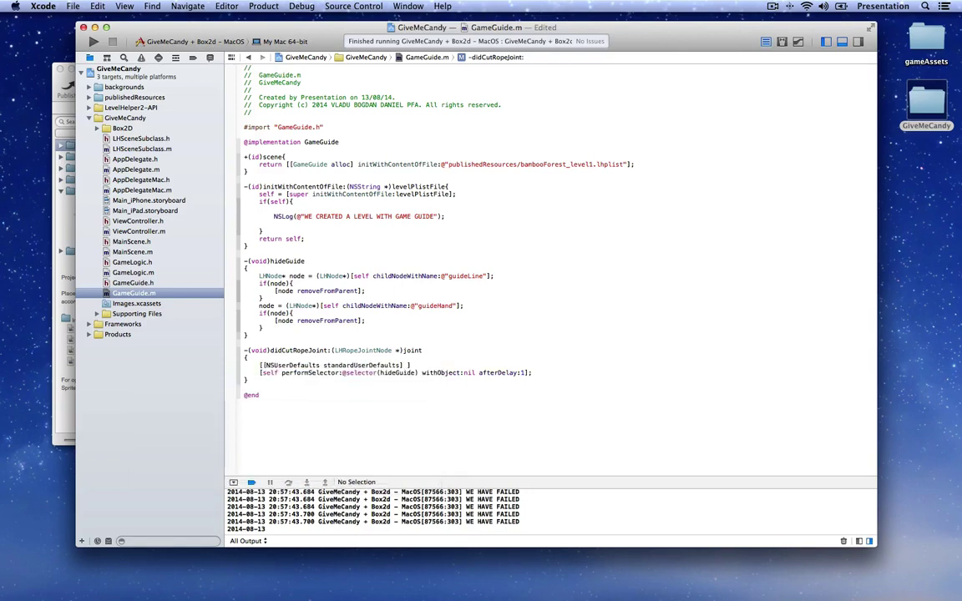
type("setB")
key("Return")
type("YES forKey:(NSString *")
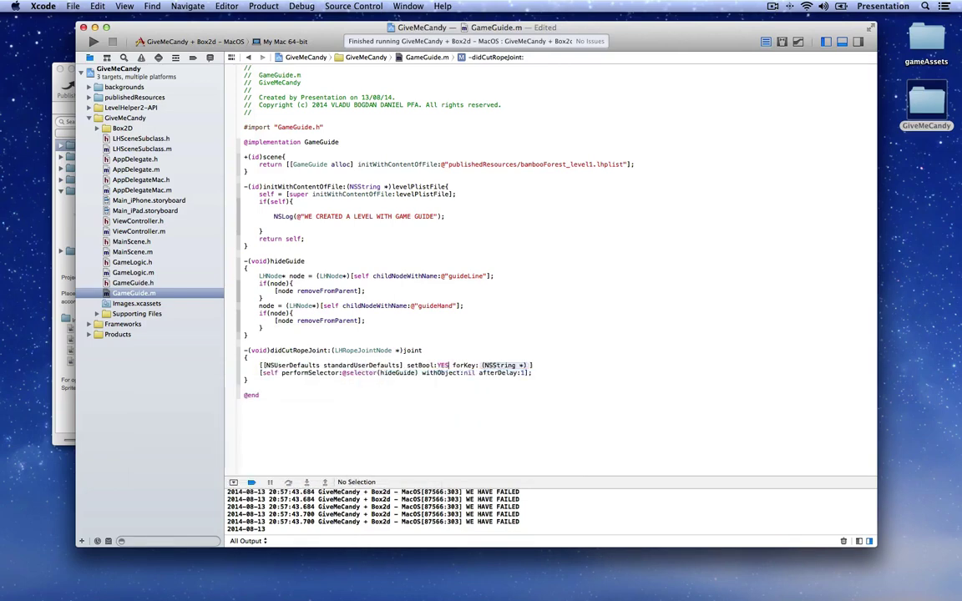
key("Tab")
type("@\"DID PRESET")
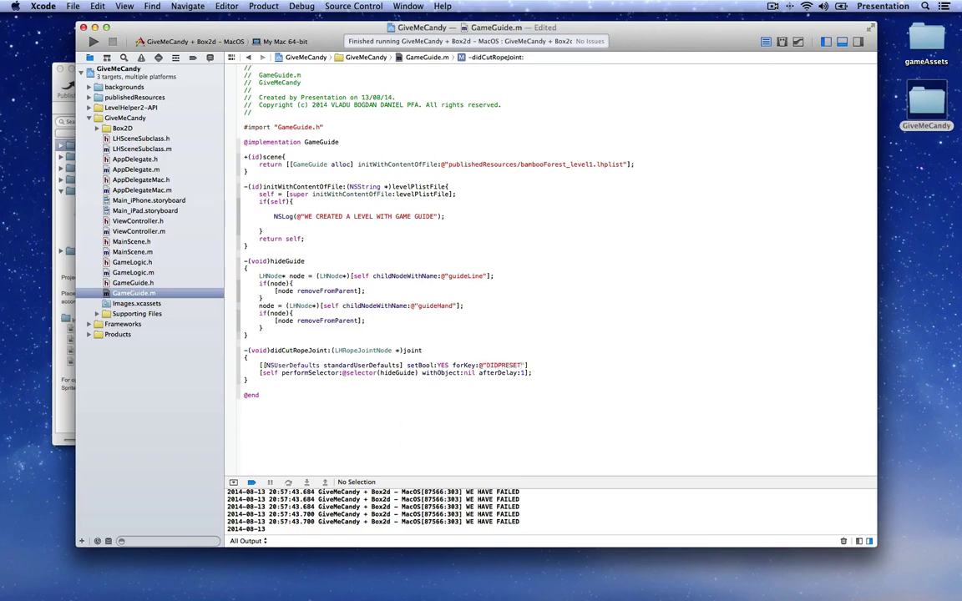
type("GUIDE\"];")
key("Return")
key("super+s")
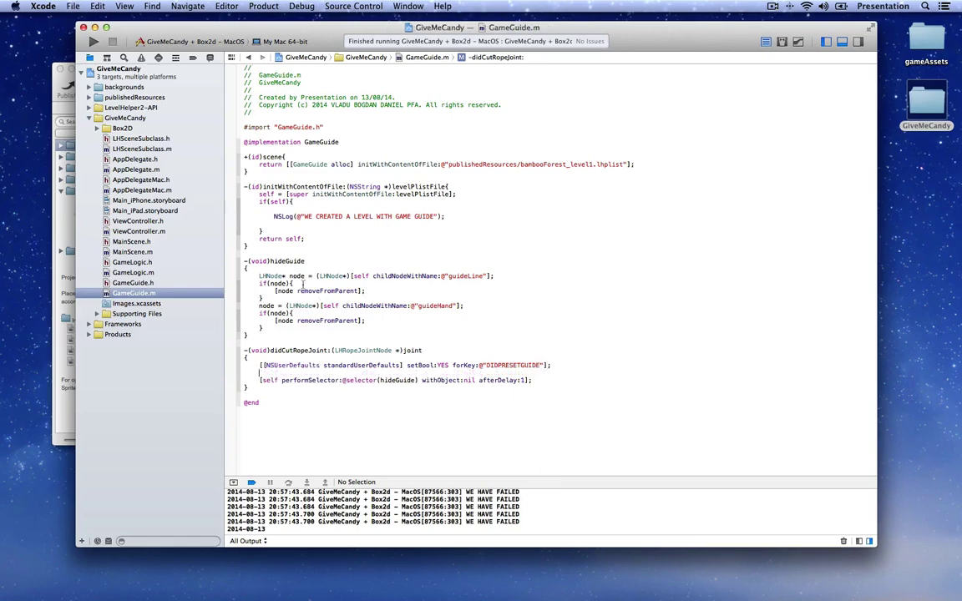
Below the NSLog call in init, write a standardUserDefaults boolForKey:@"DIDPRESETGUIDE" check.
key("Return")
key("Return")
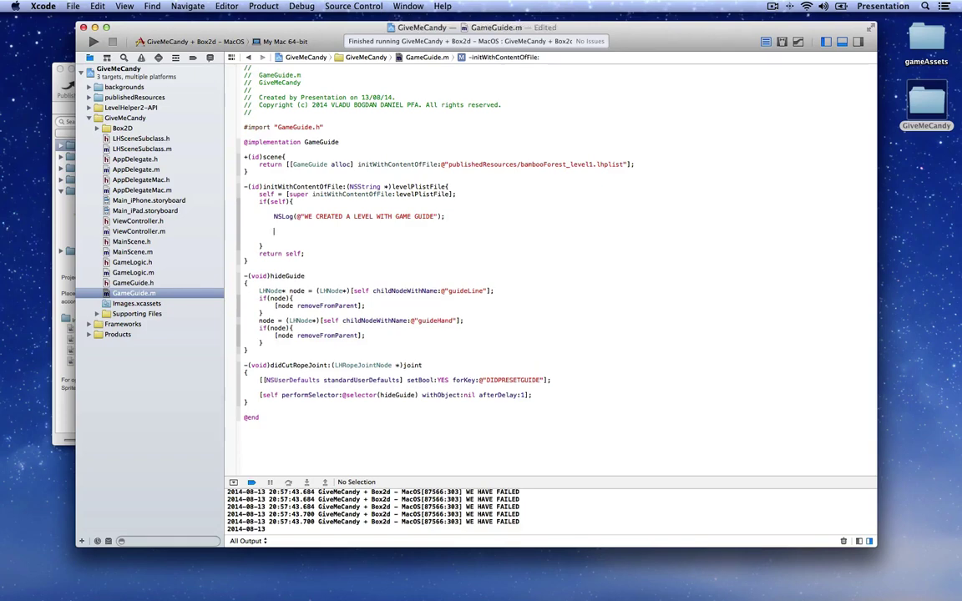
type("NSUserDef")
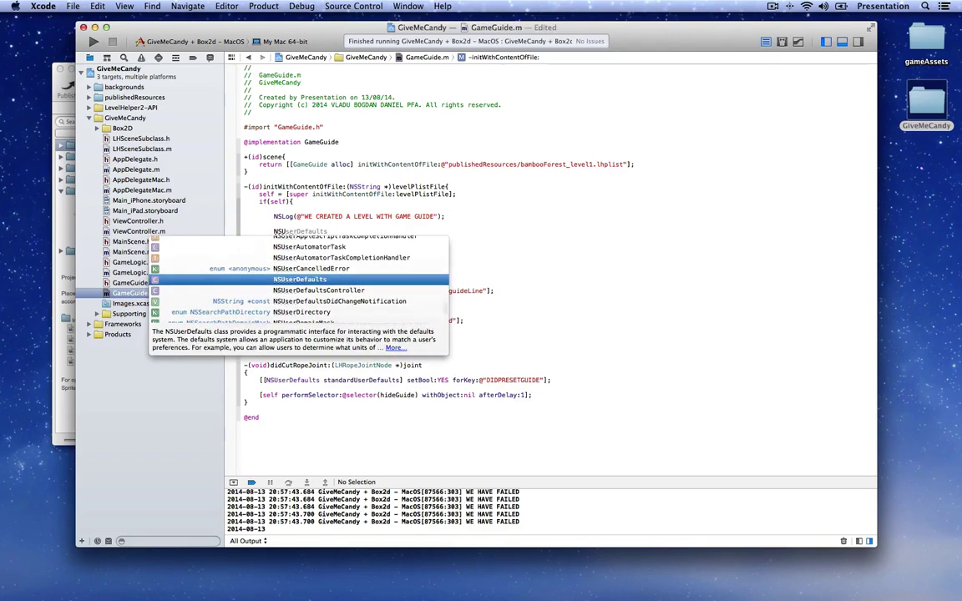
key("Return")
type("sta")
key("Return")
type("]")
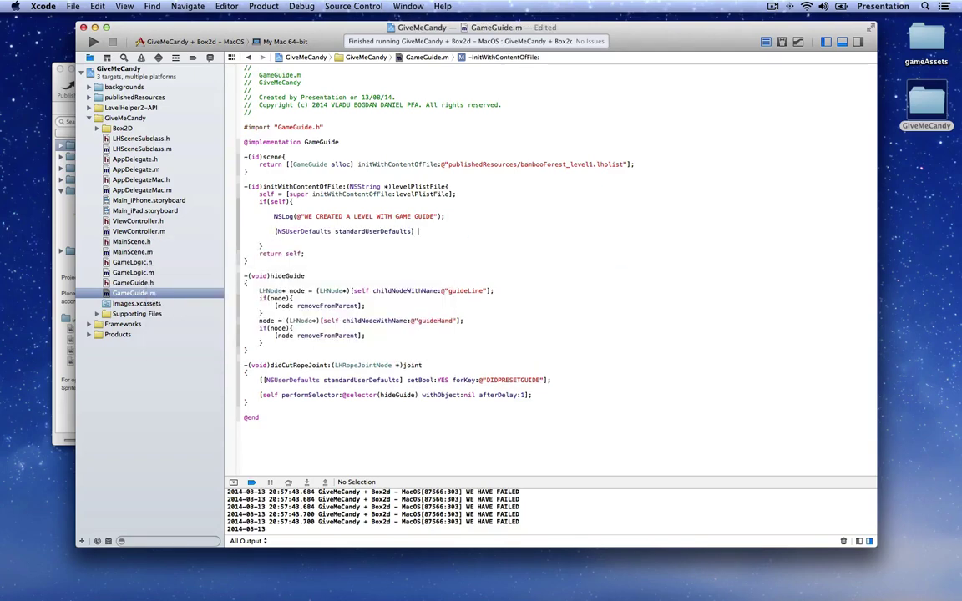
type(" boo")
key("Return")
type("@\"D")
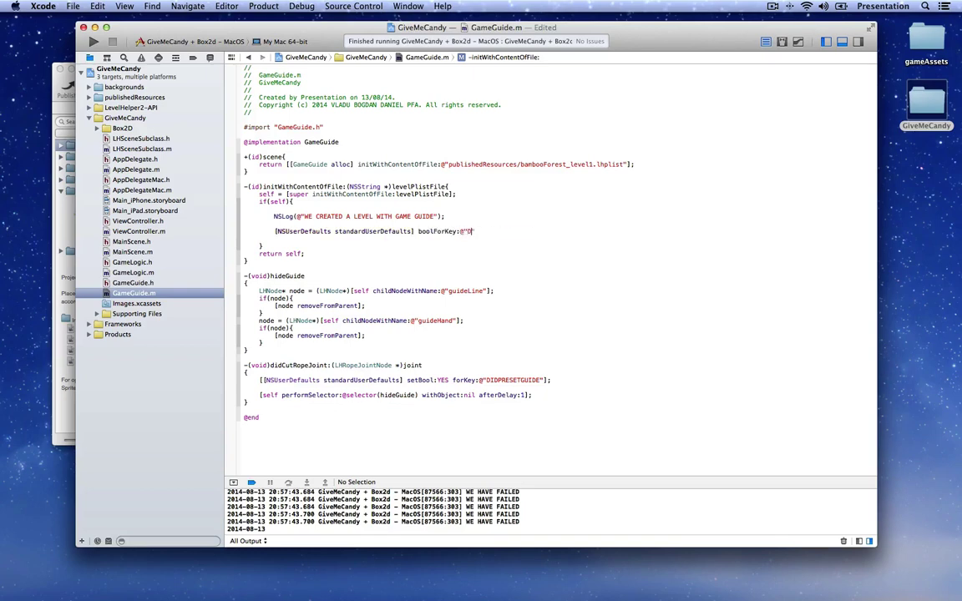
double_click(513, 380)
key("super+c")
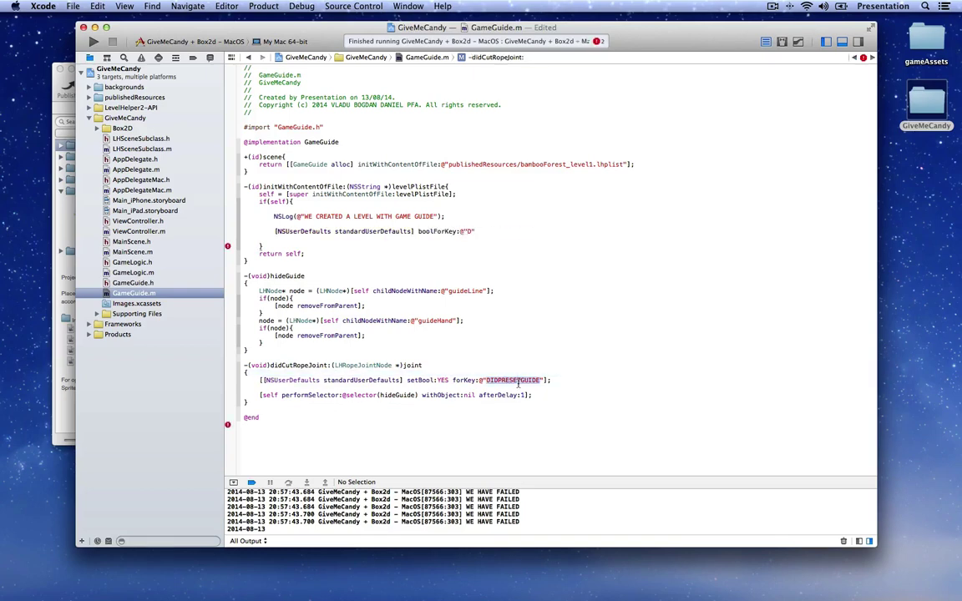
left_click(487, 233)
key("BackSpace")
key("BackSpace")
key("super+v")
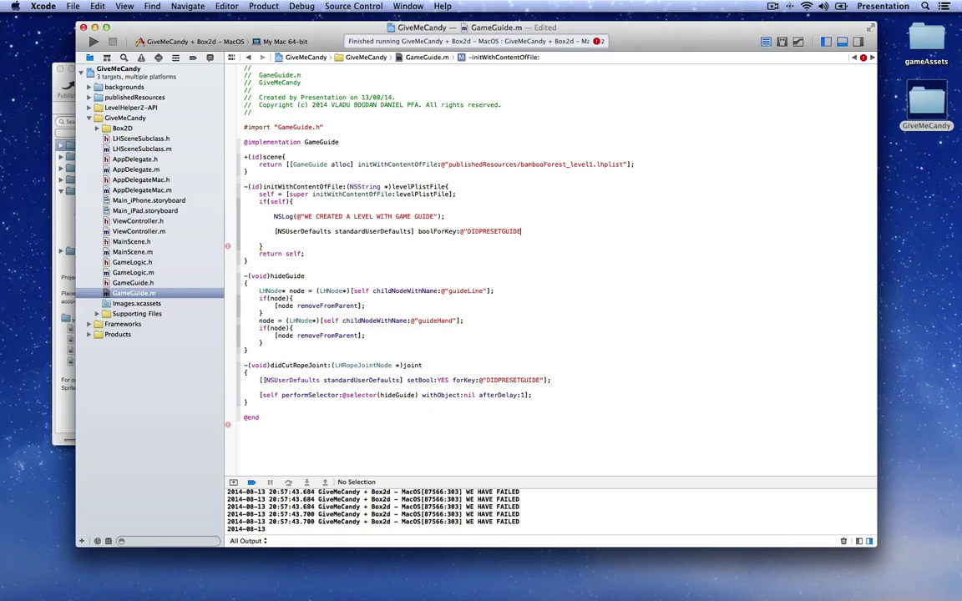
type("\"];")
key("Return")
Wrap that check in an if block that calls [self hideGuide]; and save GameGuide.m.
left_click(275, 231)
type("if")
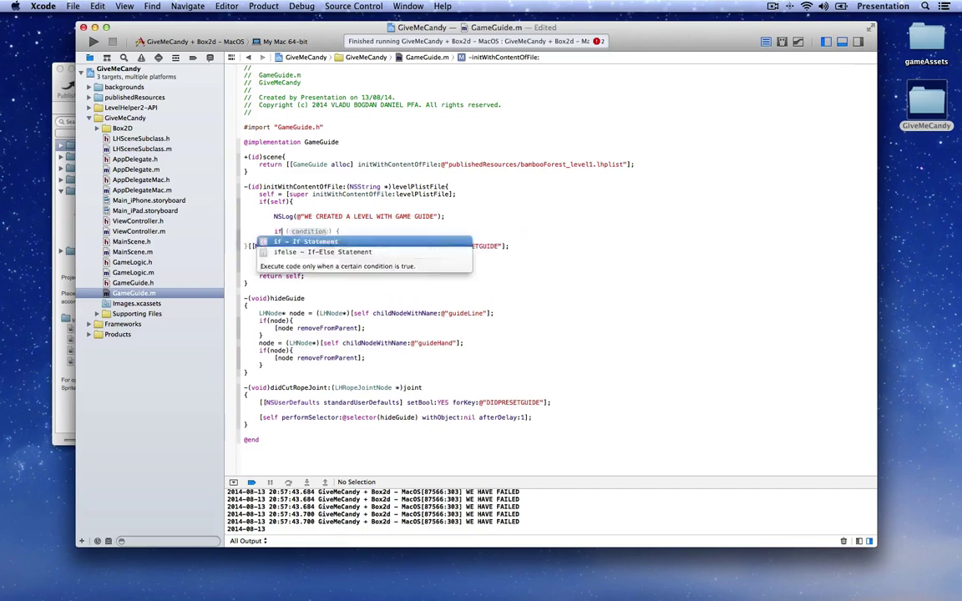
type("()")
key("Return")
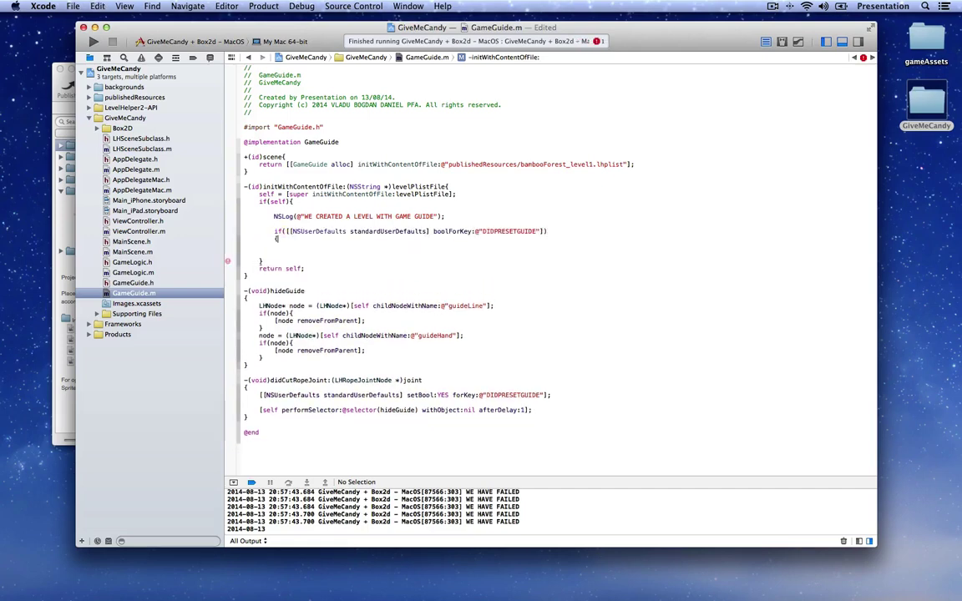
type("{")
key("Return")
type("[self hideGuide];")
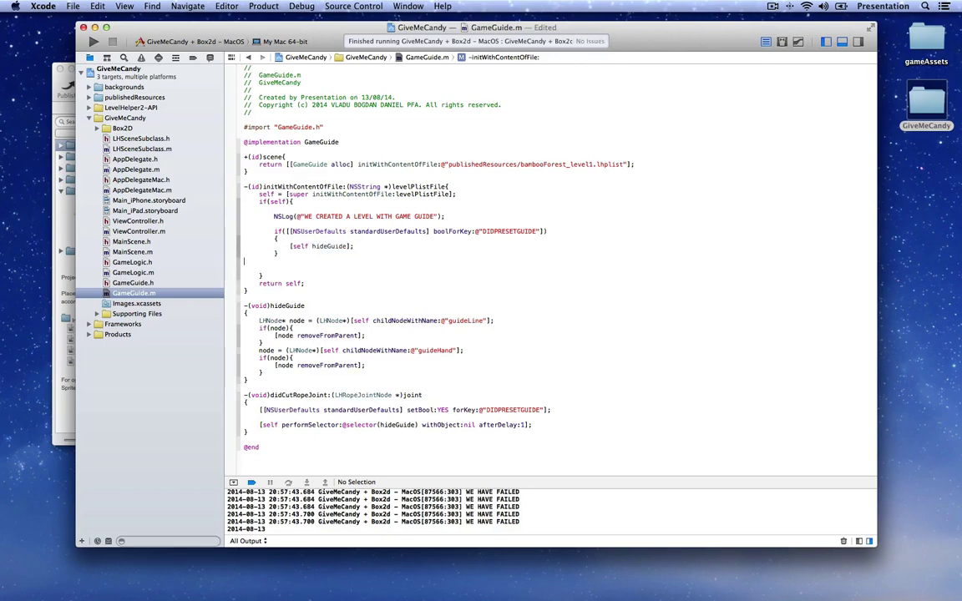
key("BackSpace")
key("BackSpace")
key("super+s")
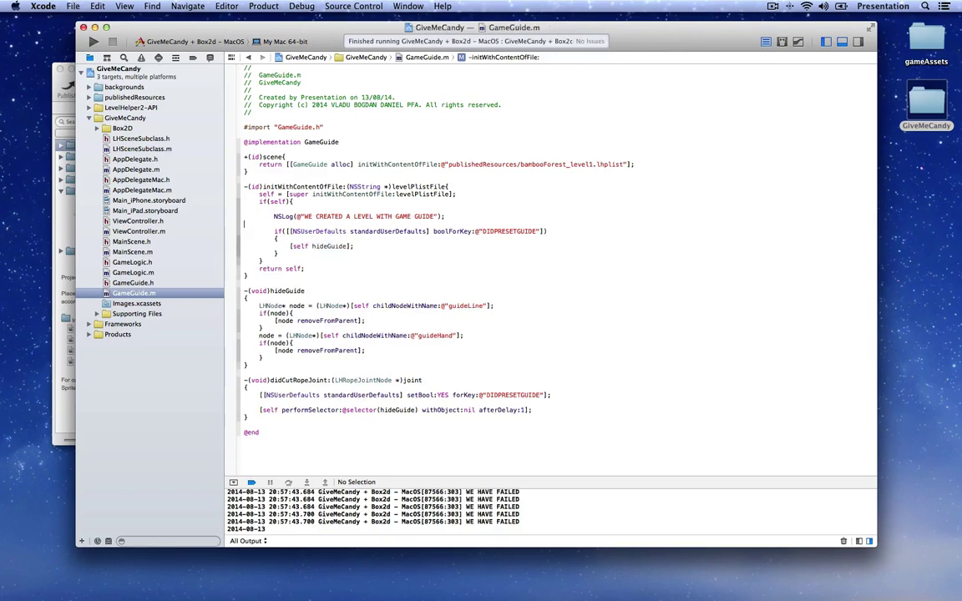
Run the game, play the bamboo level, cut the candy's rope, and quit.
key("super+r")
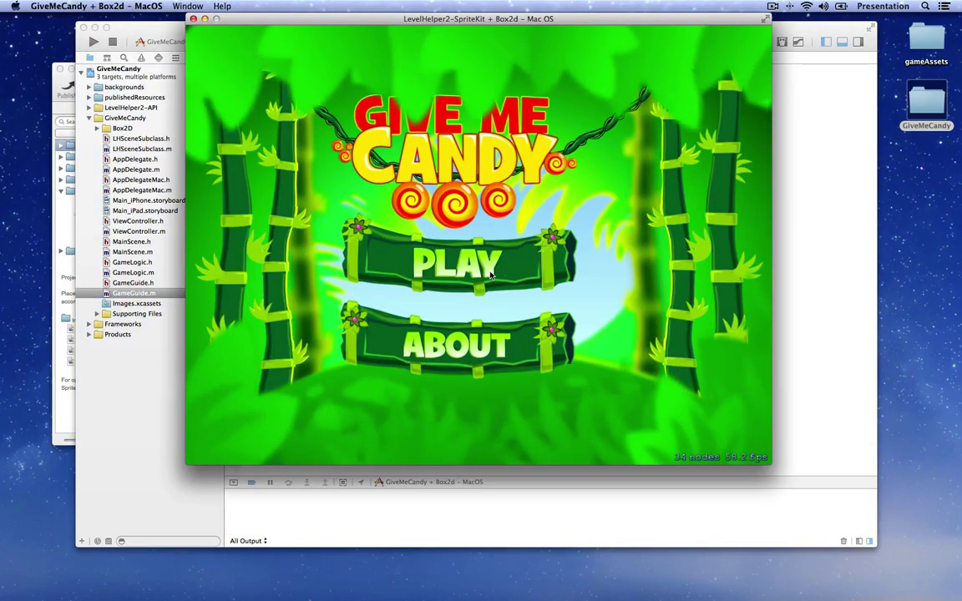
left_click(488, 263)
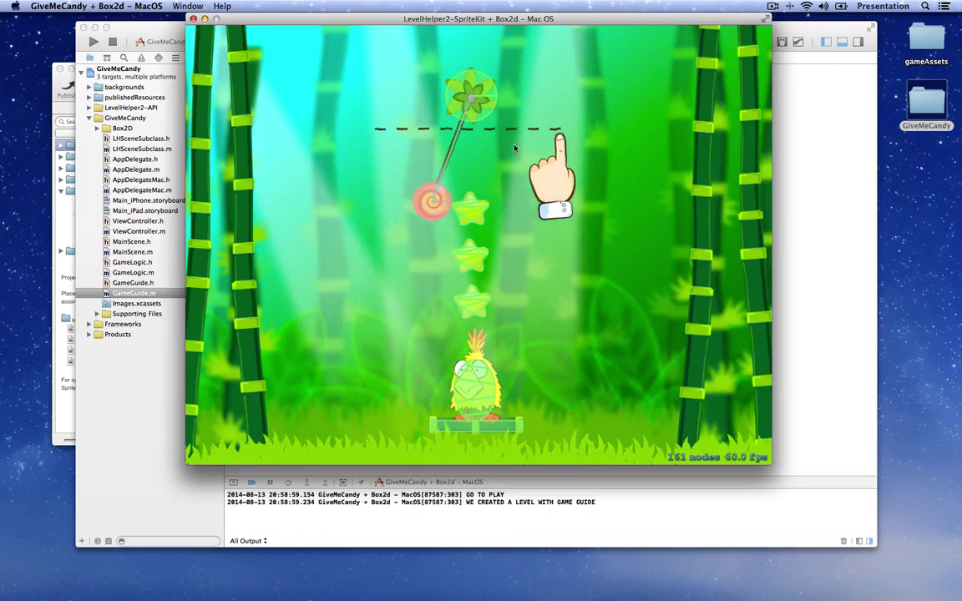
left_click_drag(561, 142, 413, 144)
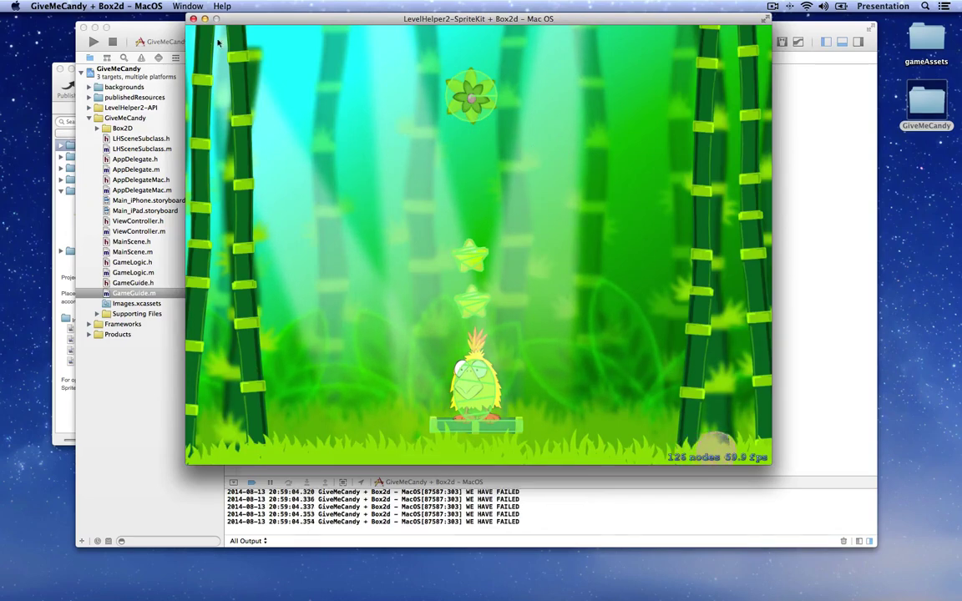
key("super+q")
Run the game again, start the level to confirm the guide no longer appears, then return to Xcode.
key("super+r")
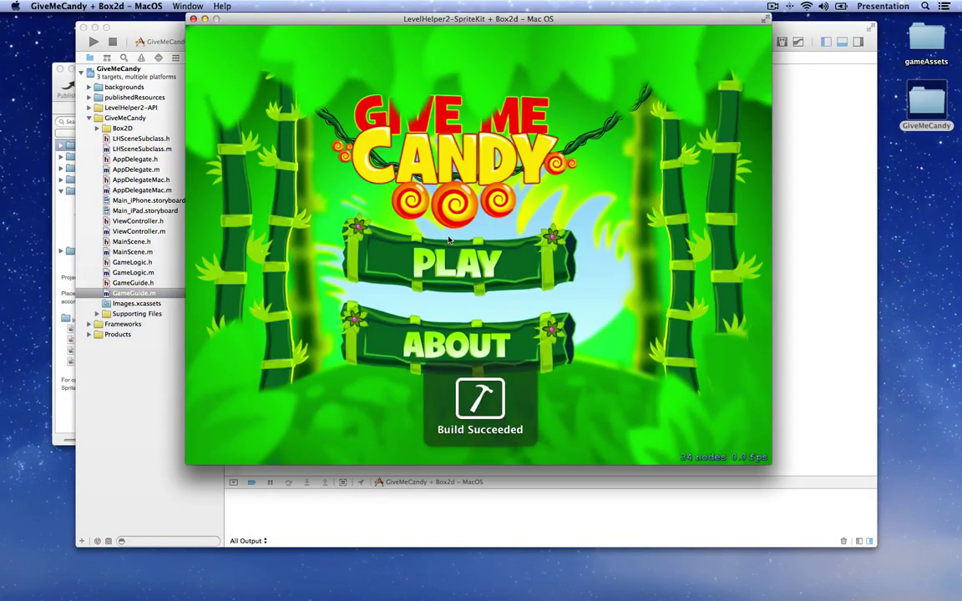
left_click(448, 264)
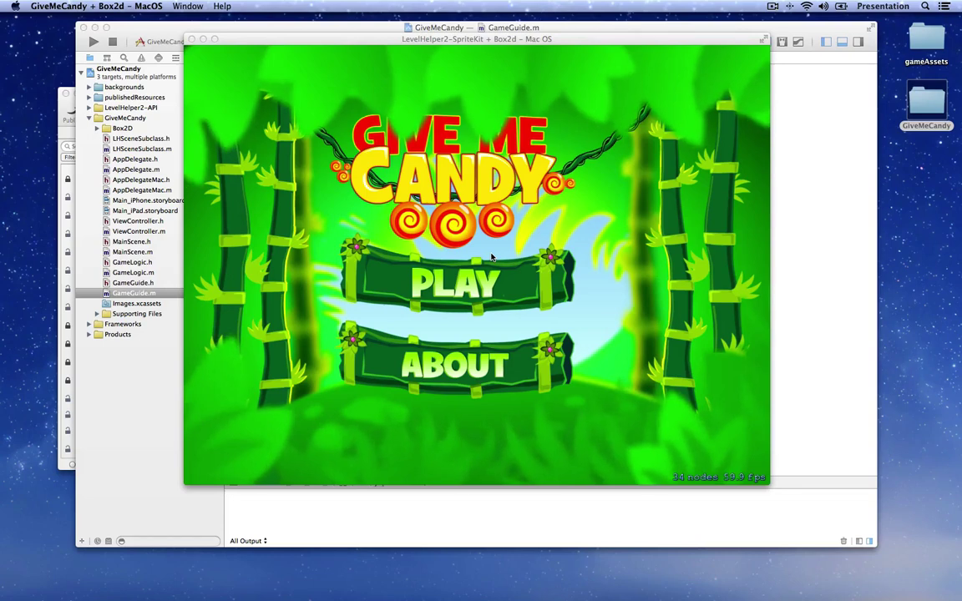
left_click(492, 258)
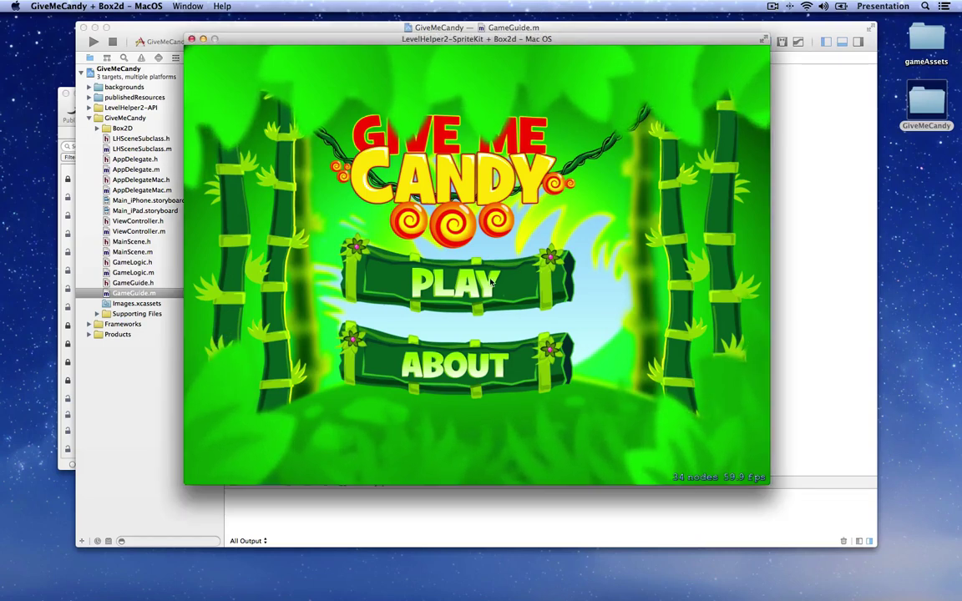
left_click(479, 285)
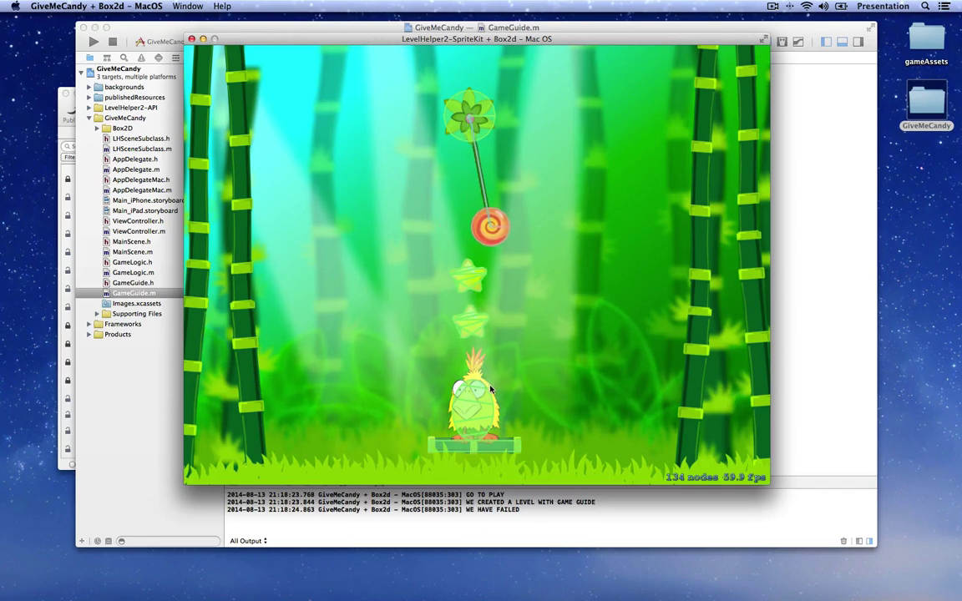
left_click(142, 57)
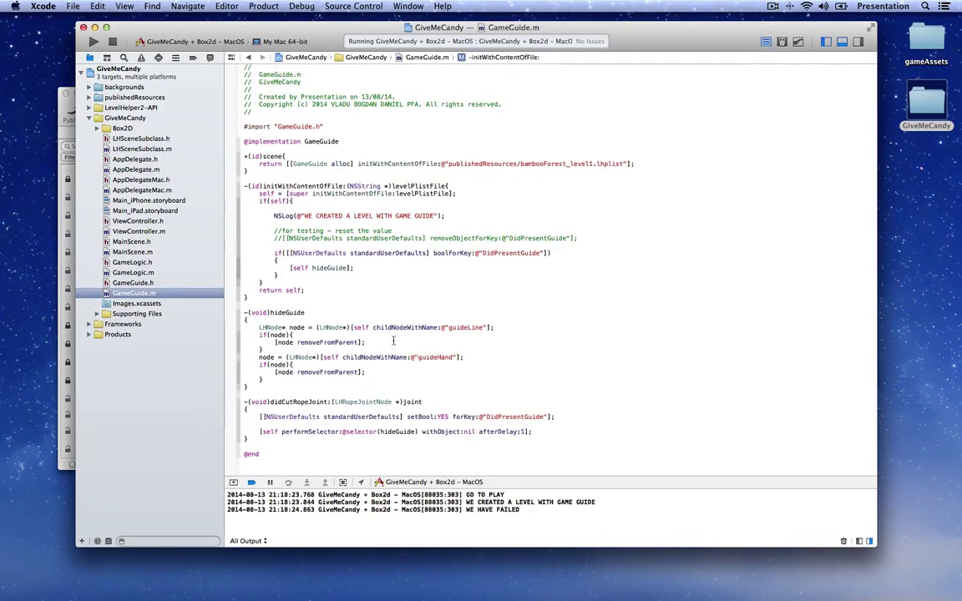
Open GameLogic.m and select the #else line in its collision-handling code near the end.
left_click(133, 272)
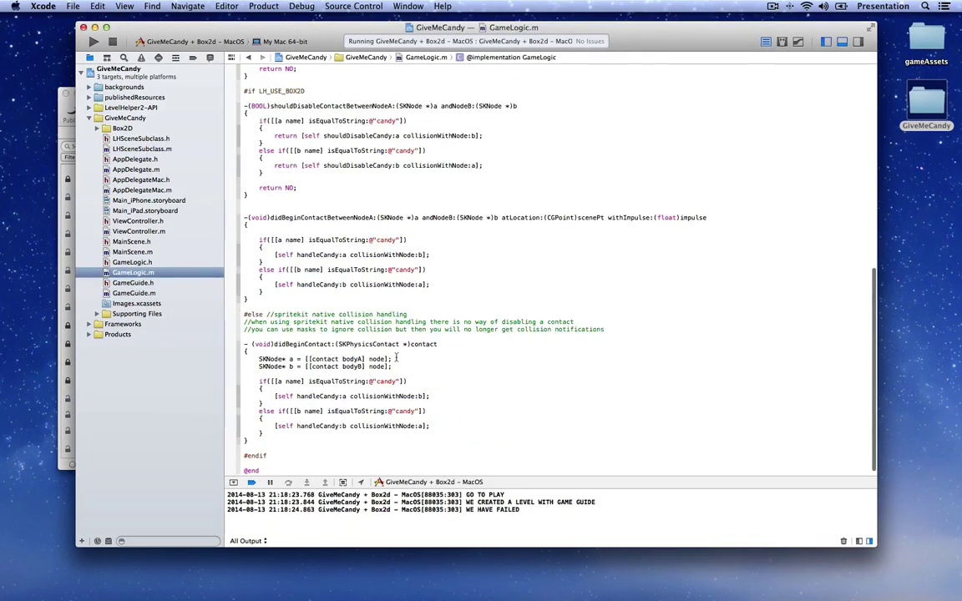
scroll(285, 332, "down", 1)
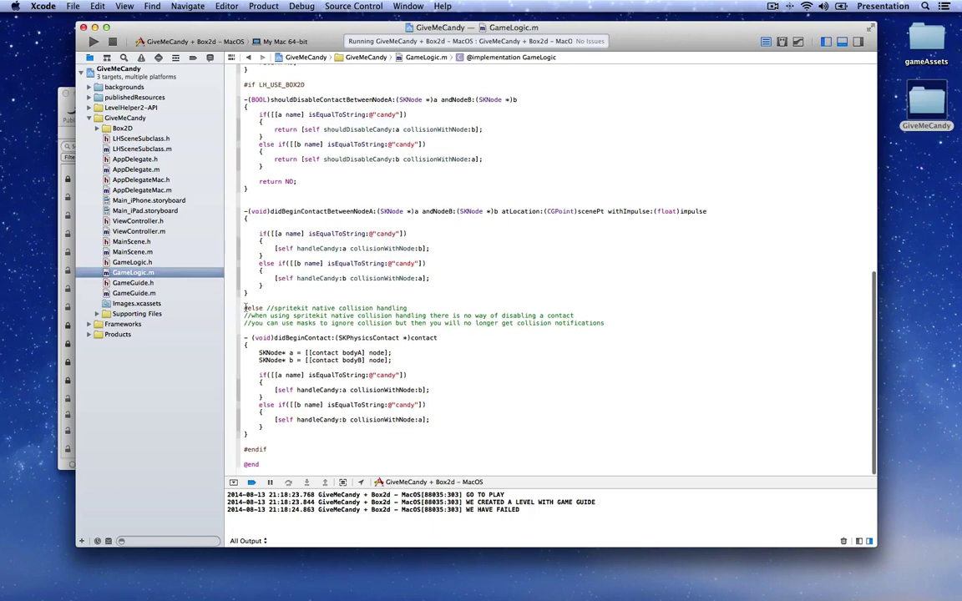
left_click_drag(244, 308, 413, 306)
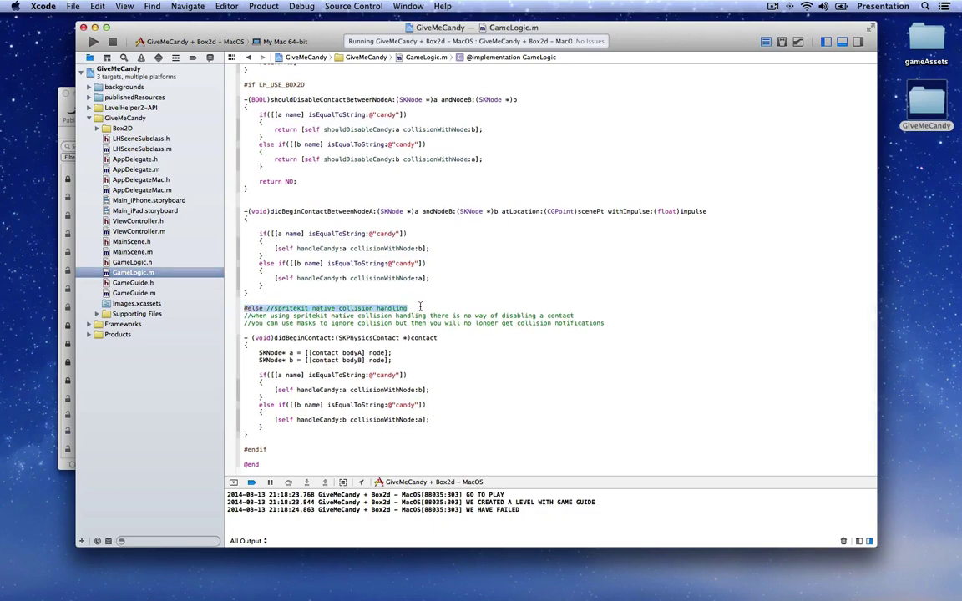